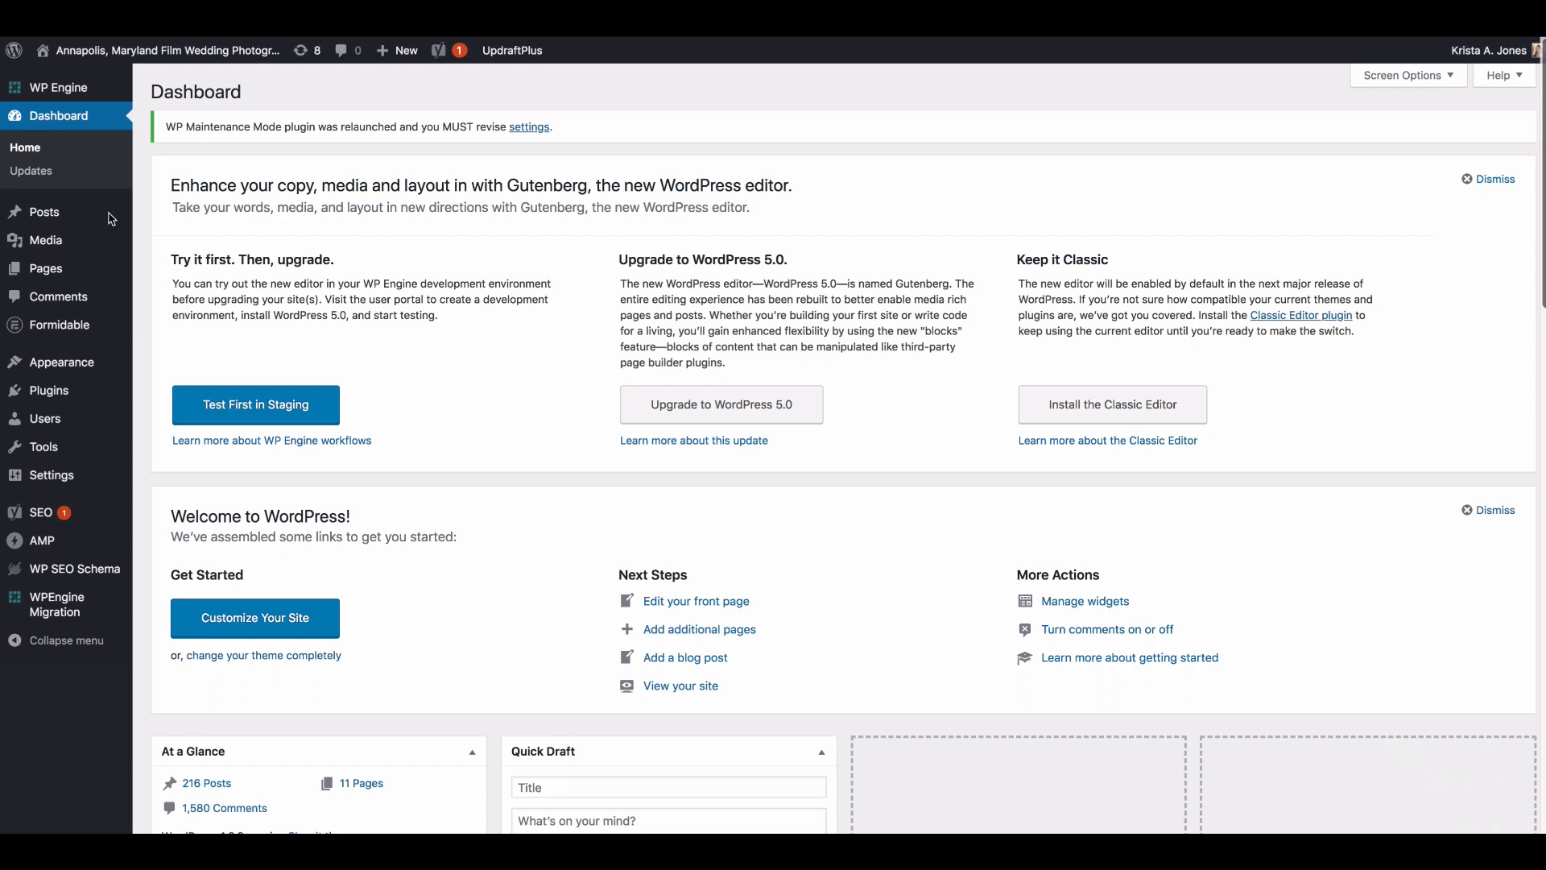
Step: Start a new blog post
{"action": "mouse_move", "coordinate": [60, 218]}
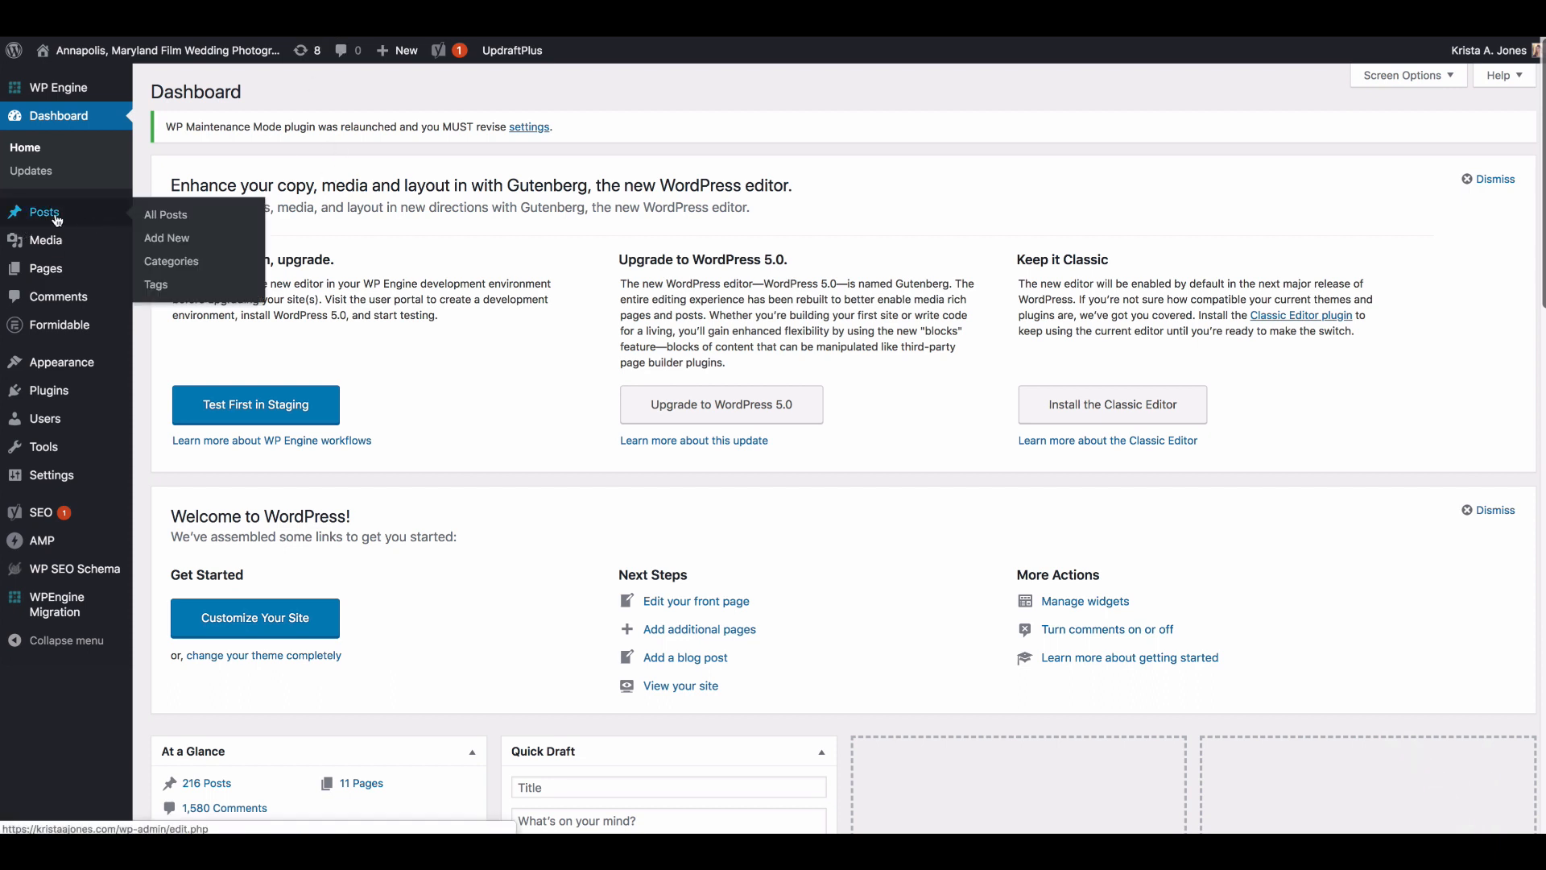
{"action": "left_click", "coordinate": [175, 224]}
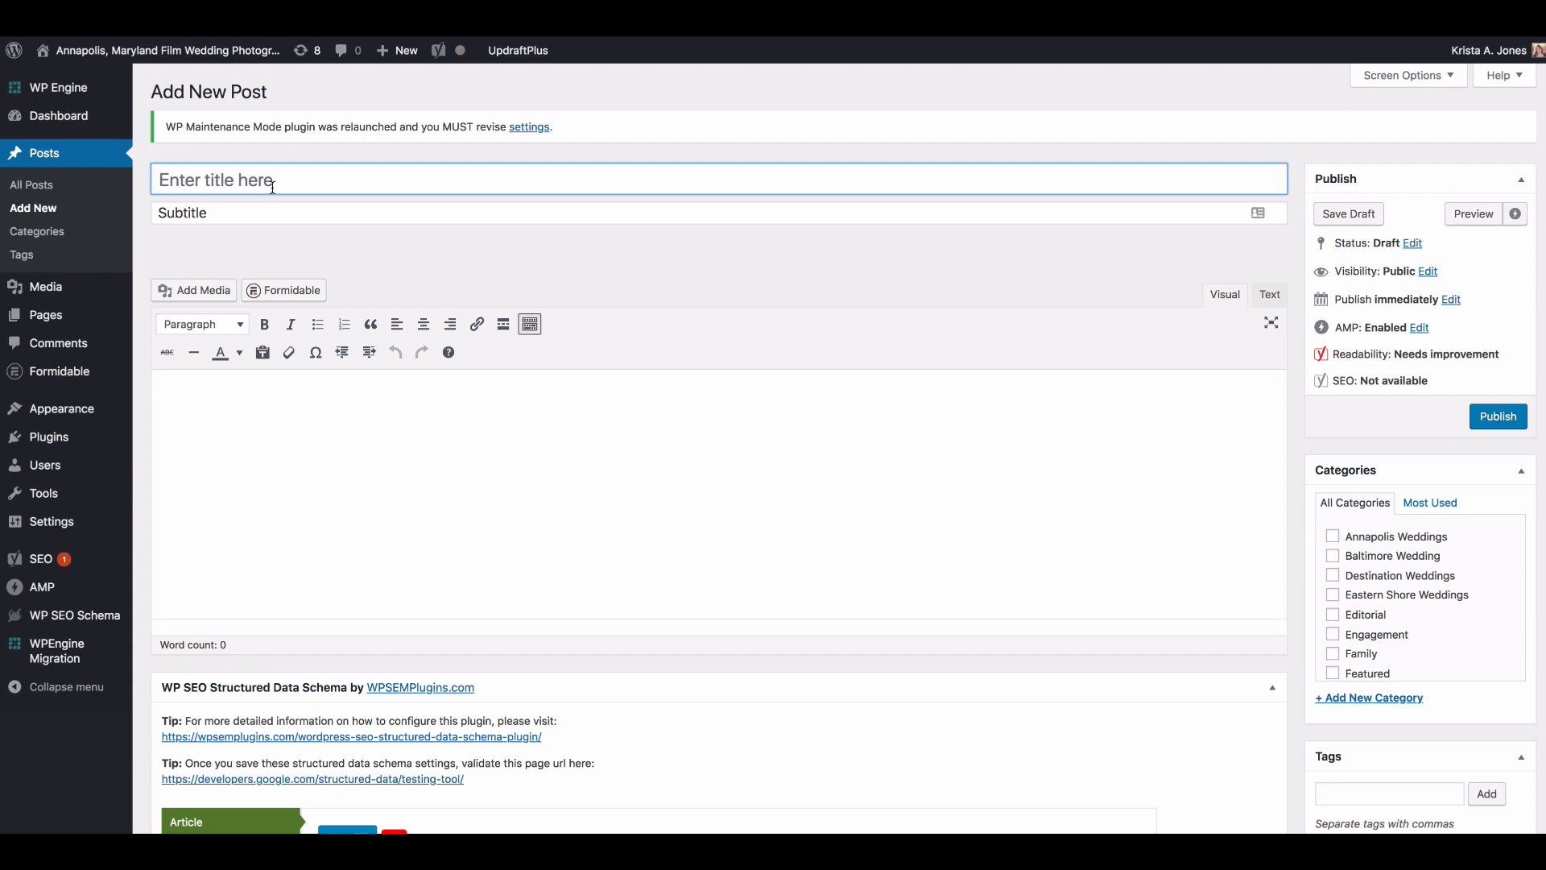
{"action": "scroll", "coordinate": [272, 188], "scroll_direction": "down", "scroll_amount": 1}
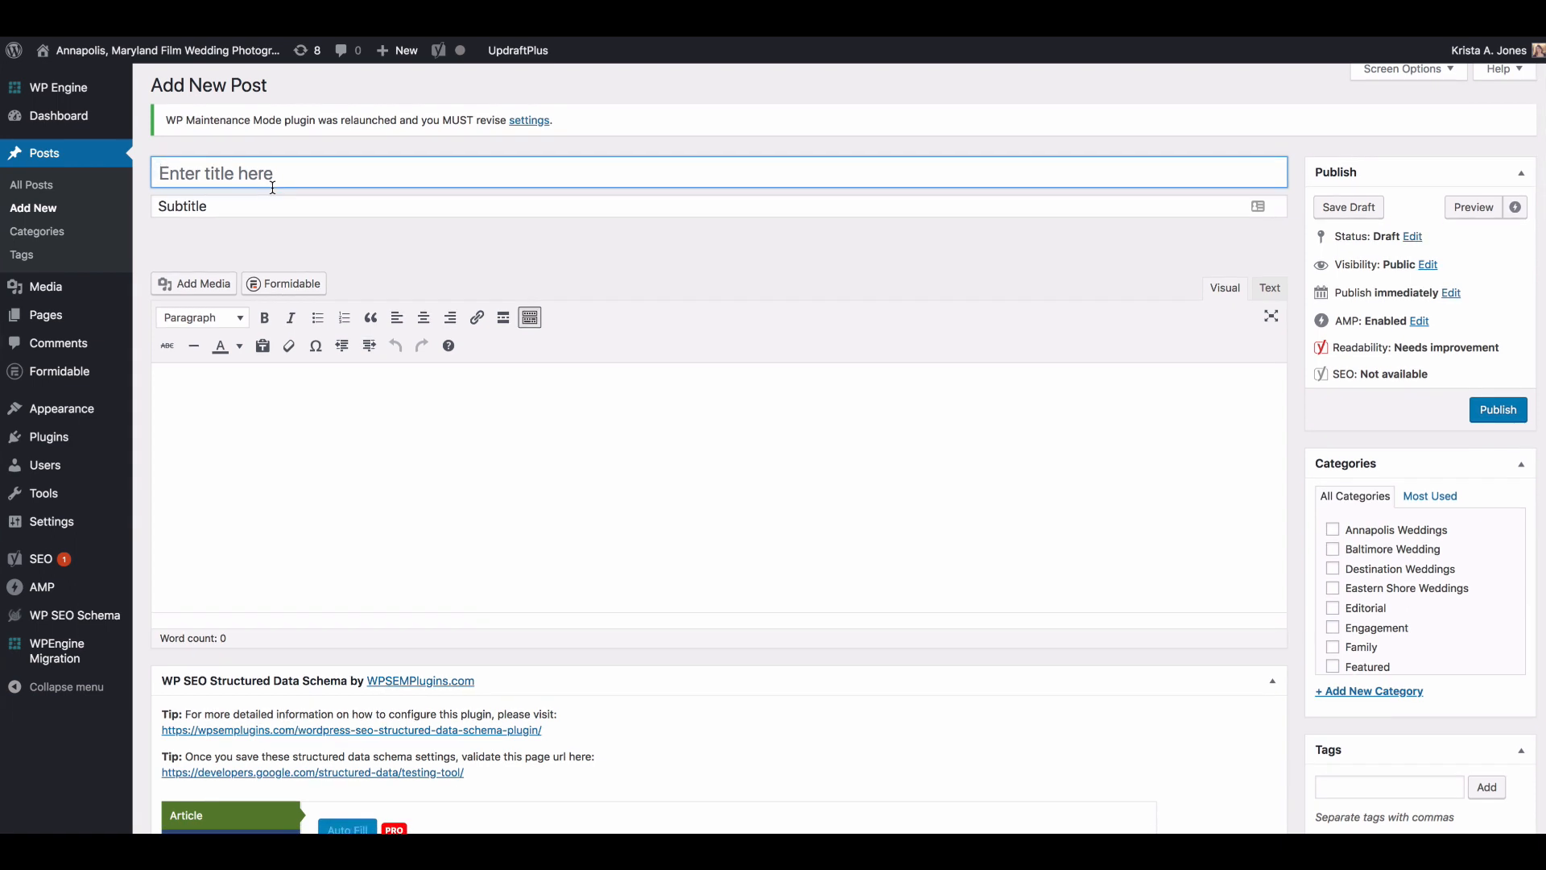
{"action": "scroll", "coordinate": [273, 188], "scroll_direction": "up", "scroll_amount": 1}
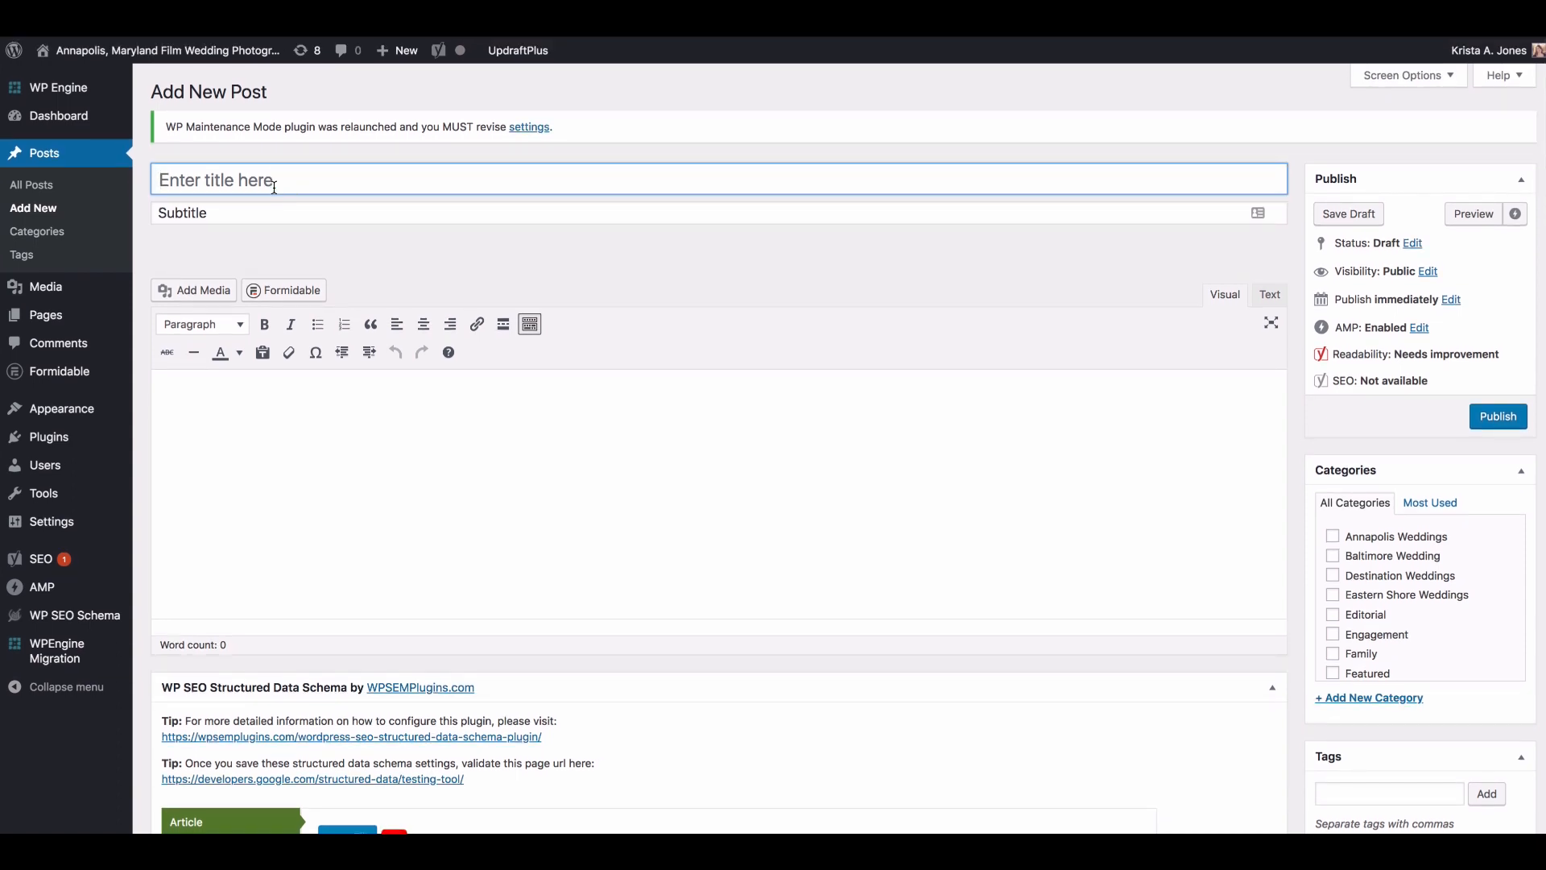
Step: Title the post "District Winery Wedding, Washington DC |" followed by the couple's first names joined with an ampersand
{"action": "left_click", "coordinate": [274, 188]}
{"action": "type", "text": "District"}
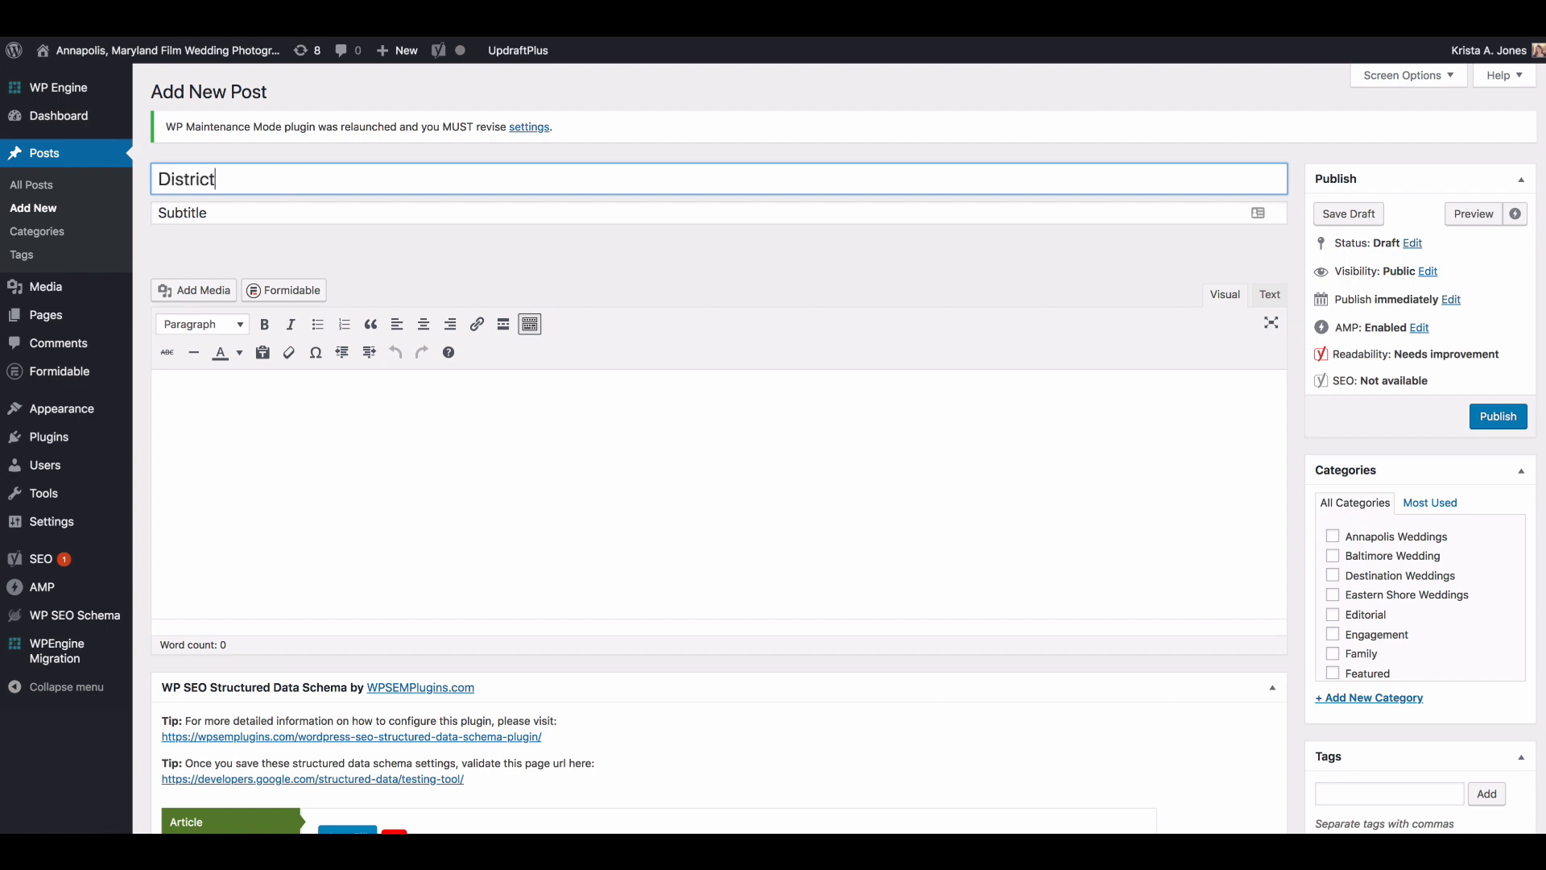
{"action": "type", "text": " Winery Wedding |"}
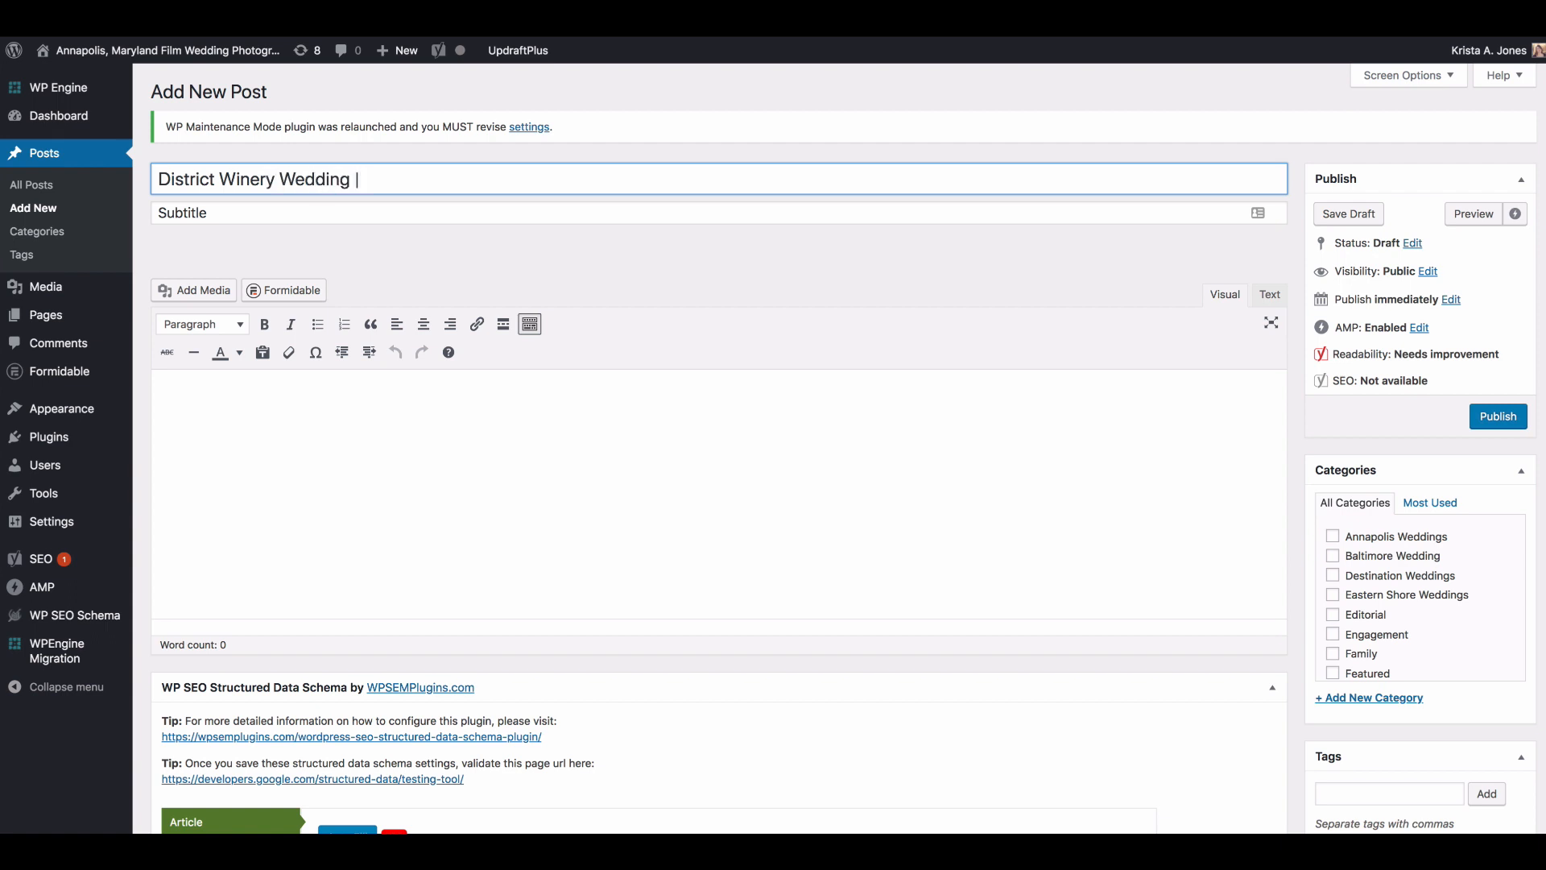
{"action": "key", "text": "Left"}
{"action": "key", "text": "Left"}
{"action": "type", "text": ", Washington DC"}
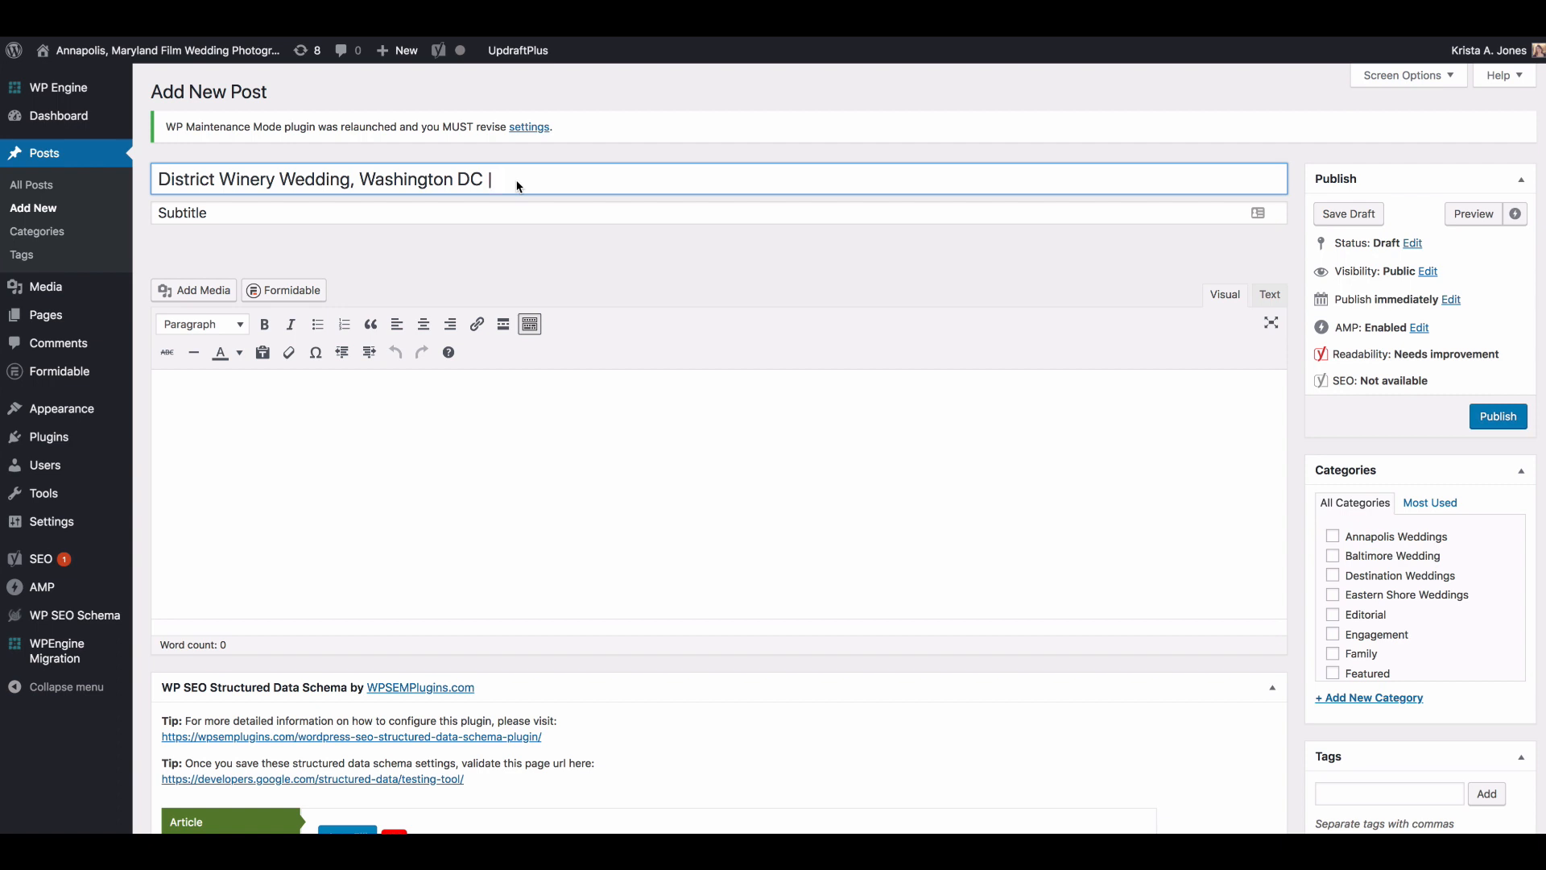
{"action": "type", "text": "Carly & Trent"}
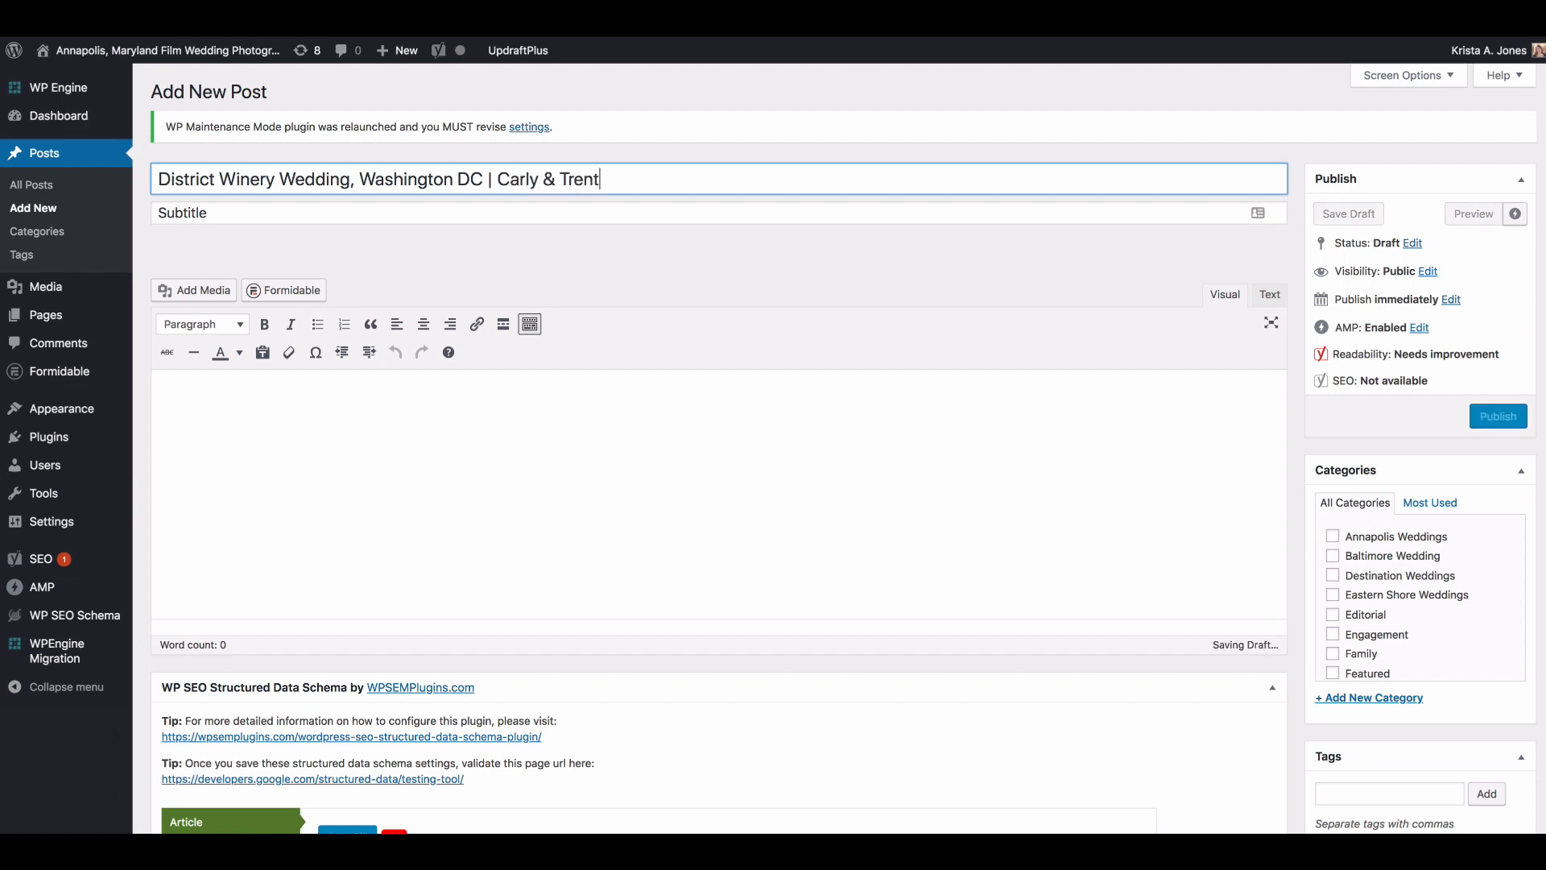
Step: Save the post as a draft and shorten its permalink to district-winery-wedding-washington-dc by removing the couple's names
{"action": "left_click", "coordinate": [507, 426]}
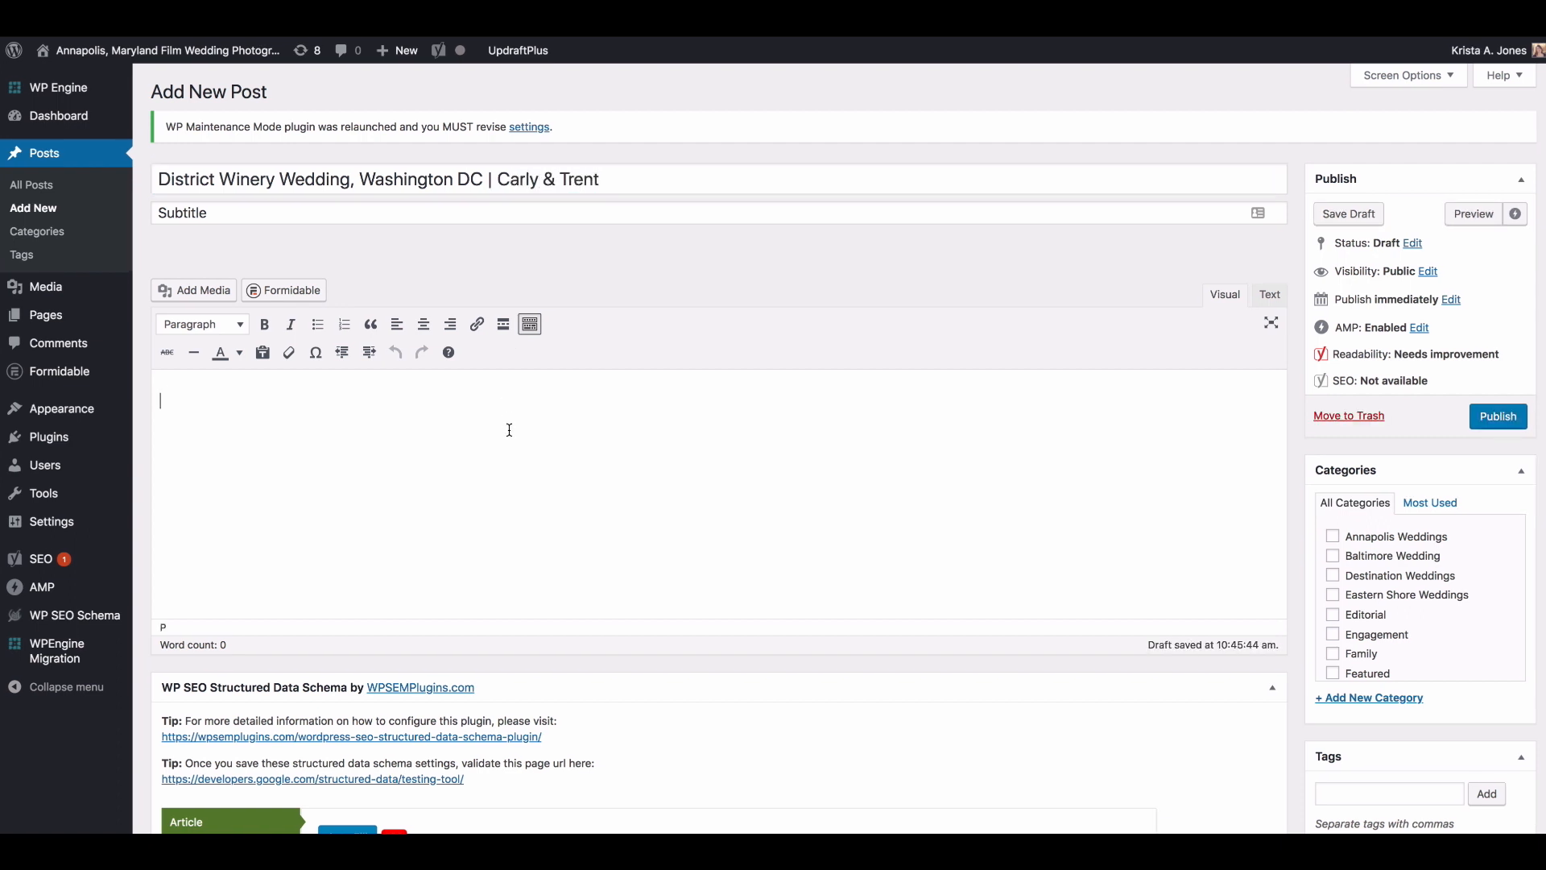
{"action": "left_click", "coordinate": [1369, 221]}
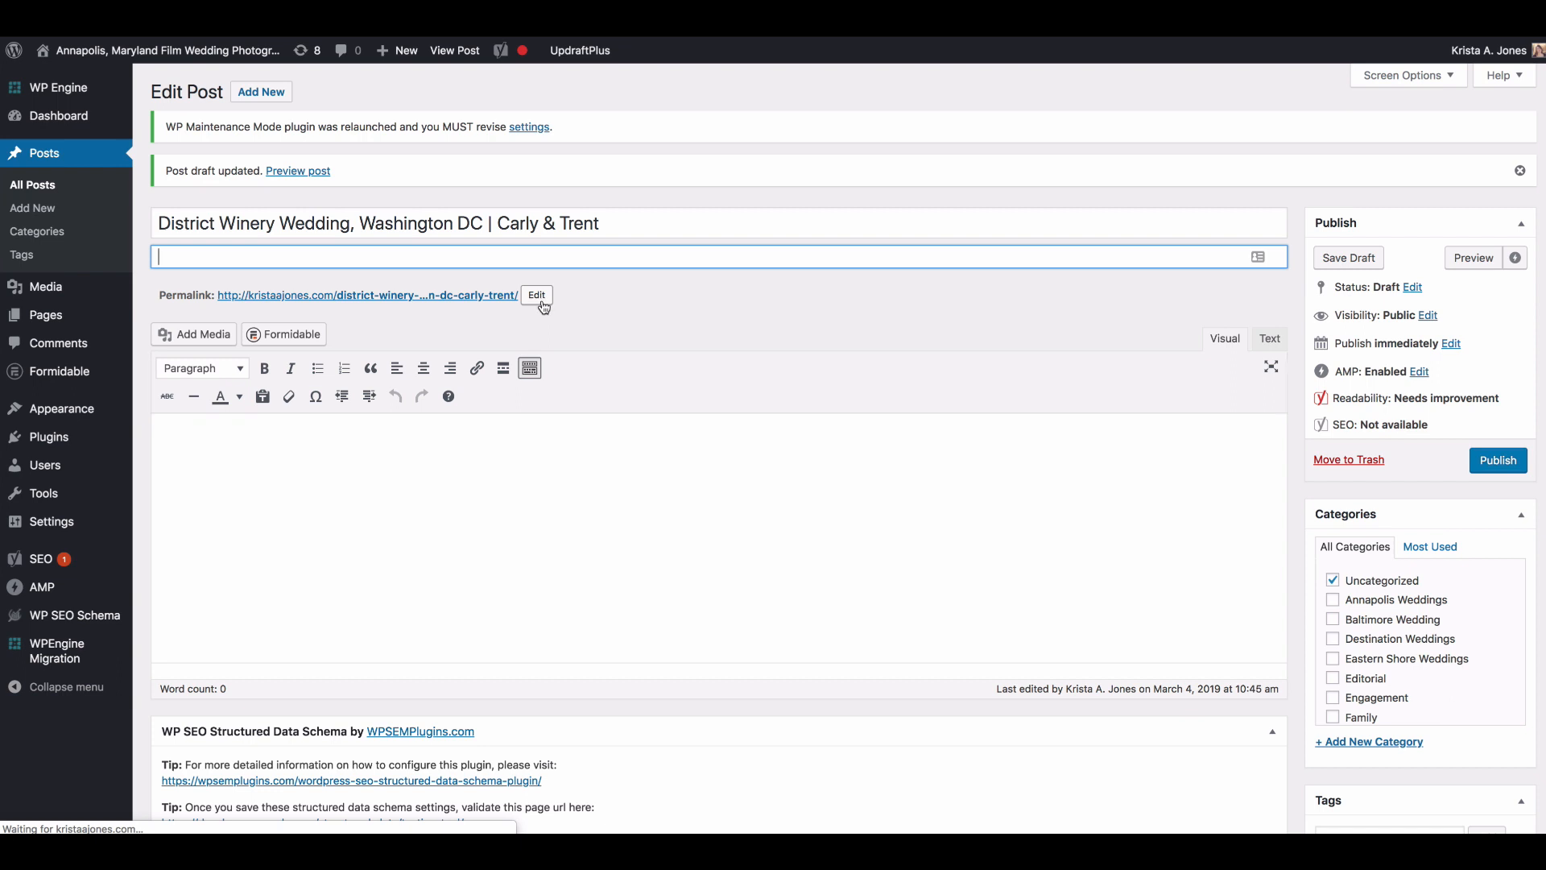
{"action": "left_click", "coordinate": [537, 296]}
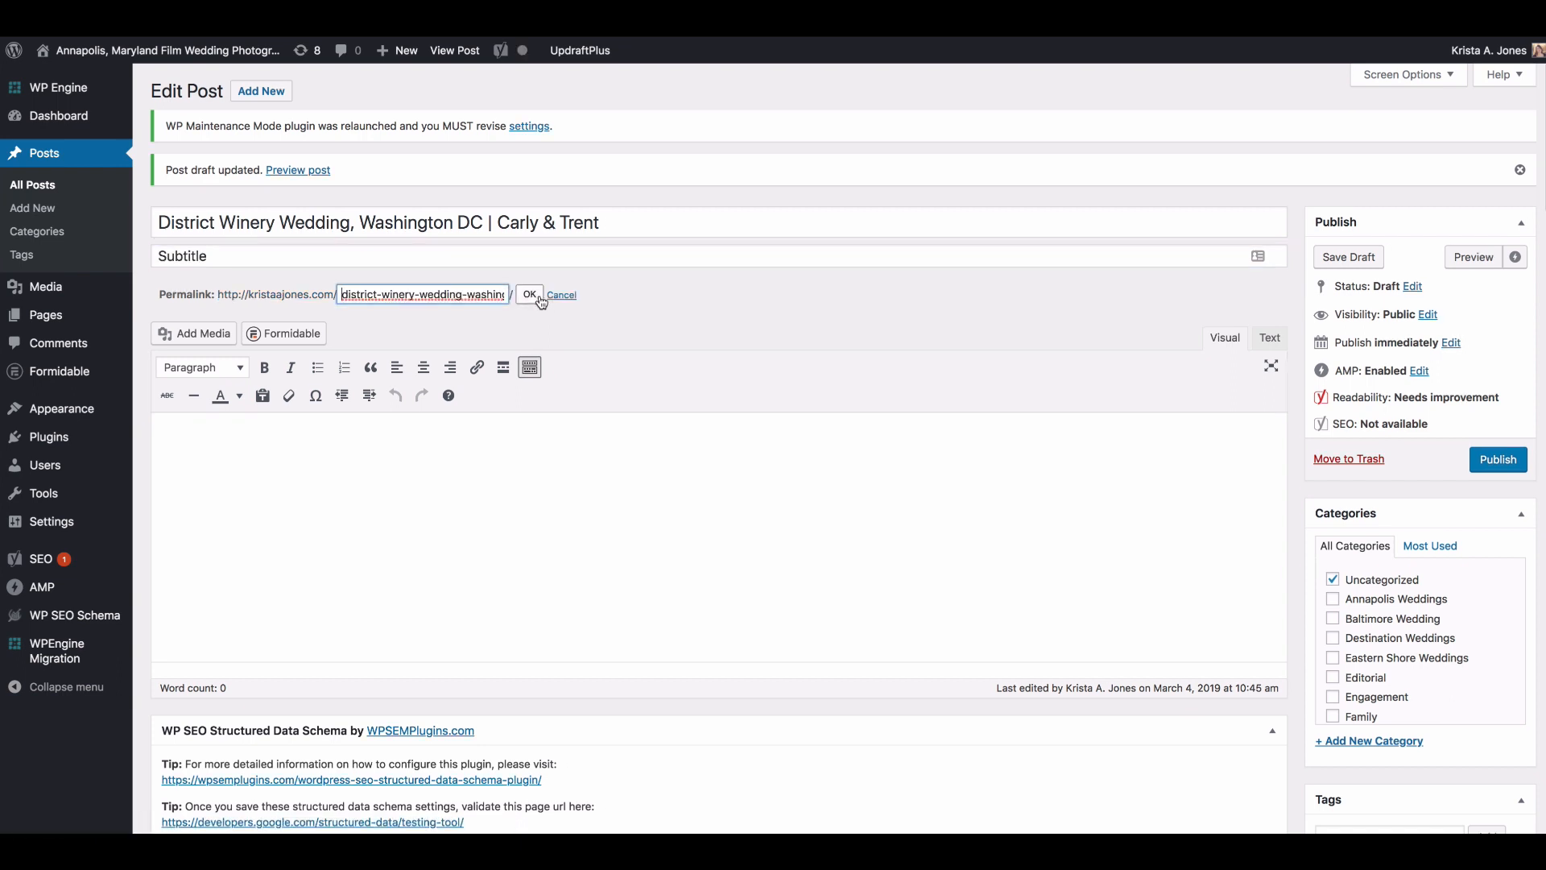
{"action": "left_click", "coordinate": [441, 296]}
{"action": "key", "text": "End"}
{"action": "left_click_drag", "start_coordinate": [449, 296], "coordinate": [577, 299]}
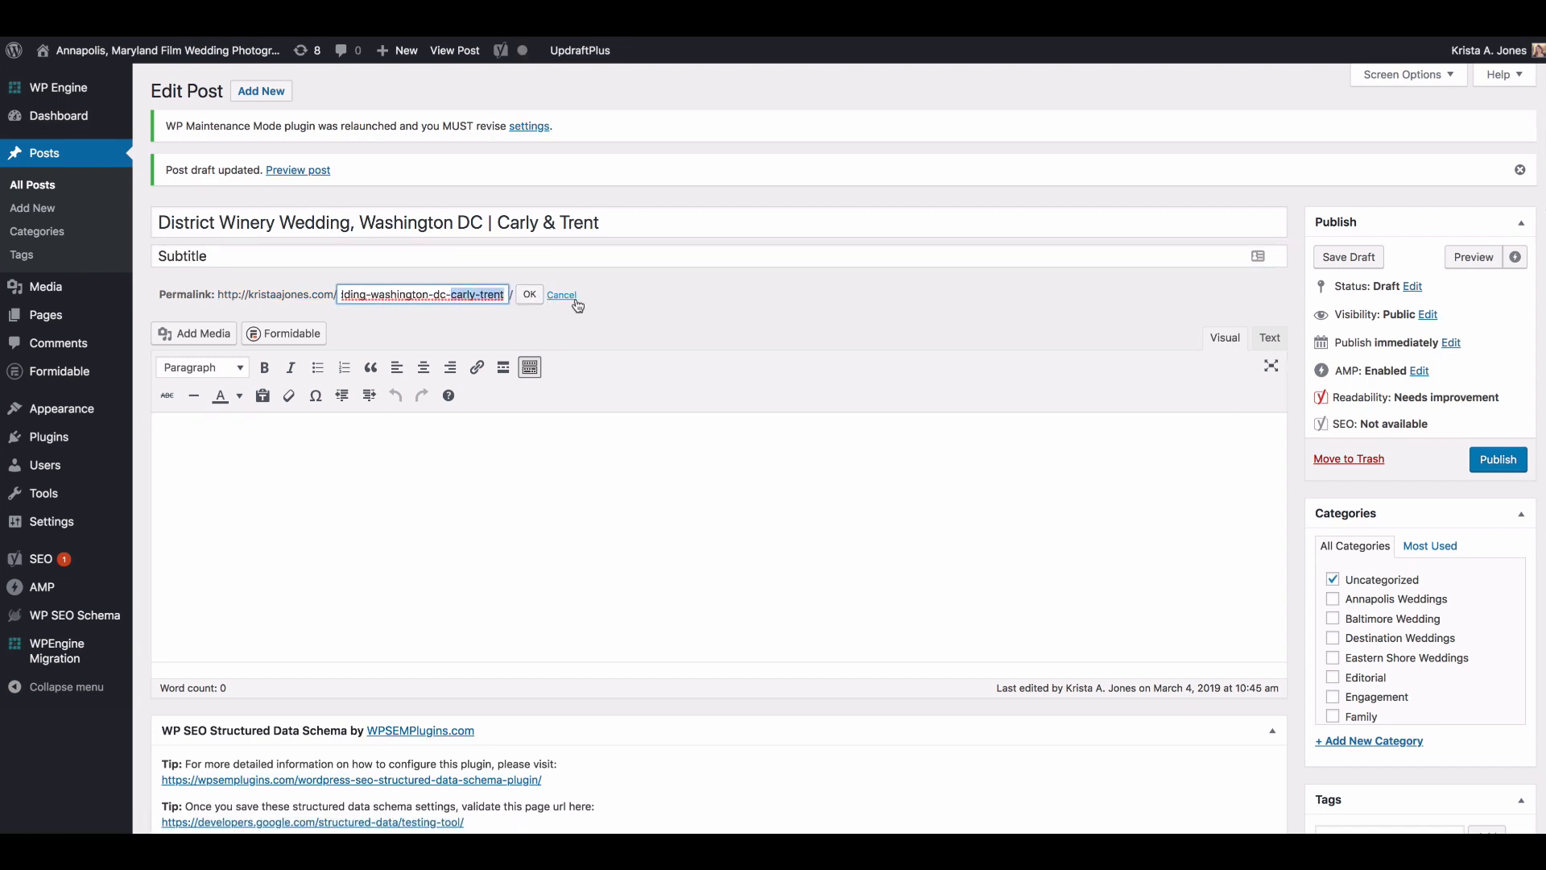
{"action": "key", "text": "BackSpace"}
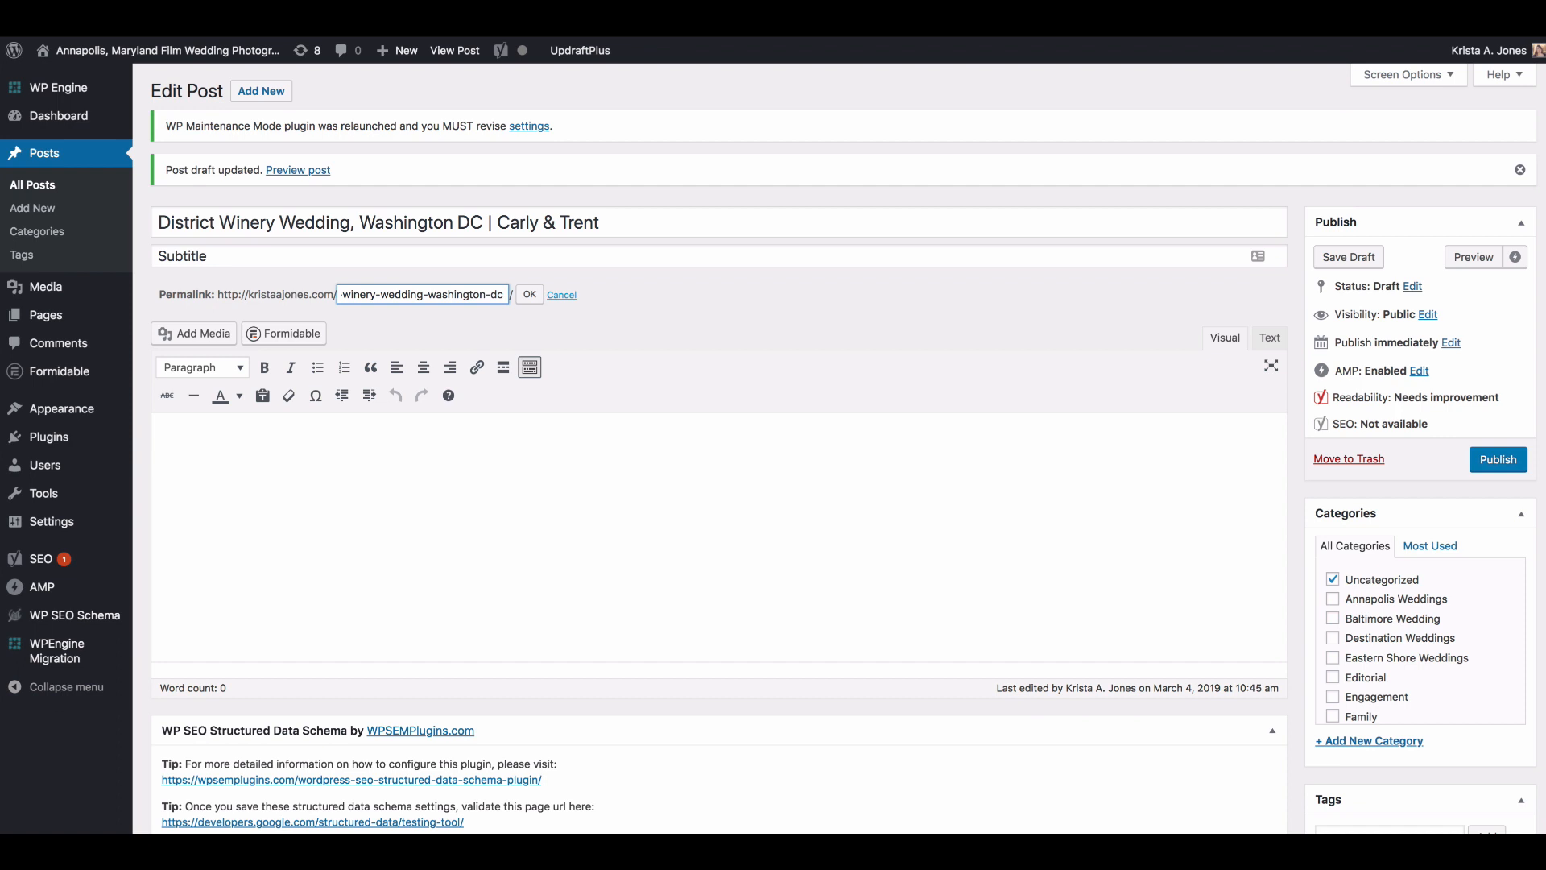
{"action": "left_click", "coordinate": [530, 296]}
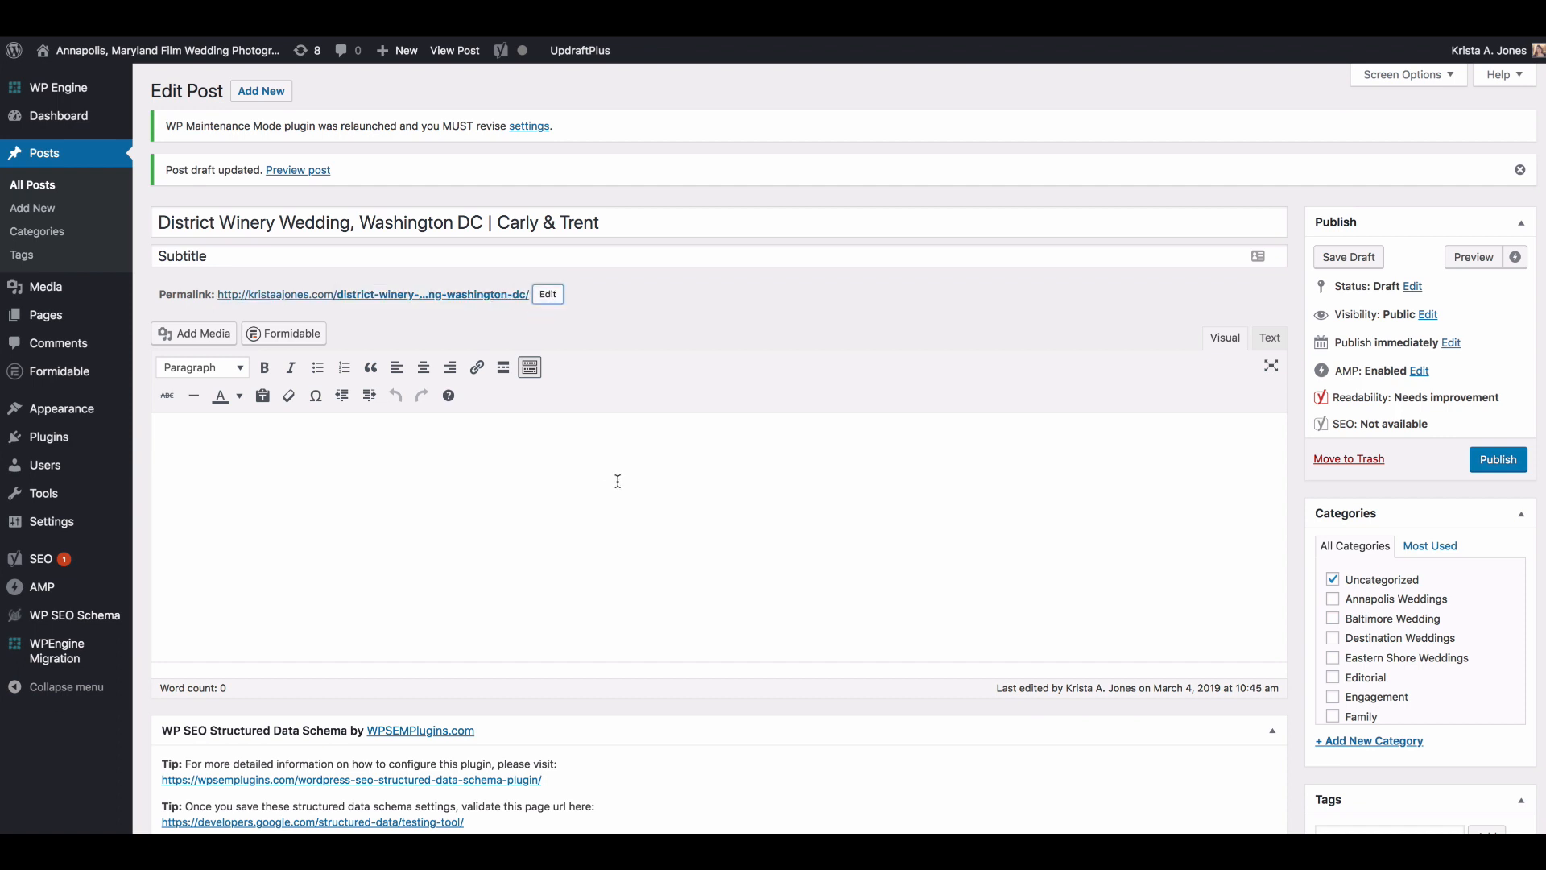
Step: Assign the post to the Washington DC Wedding category and remove it from Uncategorized
{"action": "scroll", "coordinate": [621, 483], "scroll_direction": "down", "scroll_amount": 3}
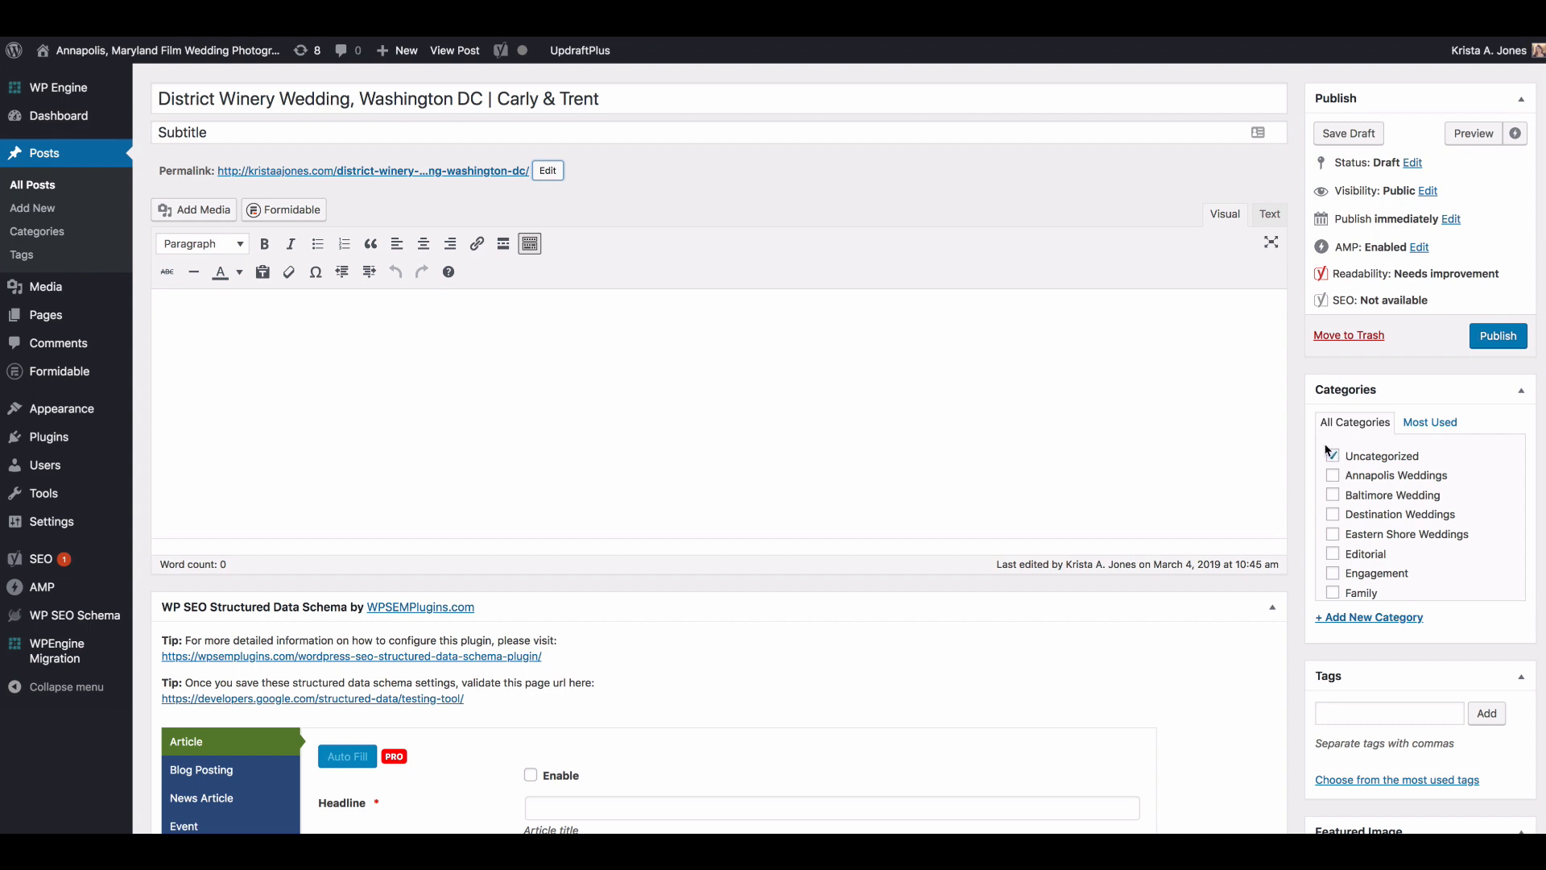
{"action": "scroll", "coordinate": [1329, 532], "scroll_direction": "down", "scroll_amount": 5}
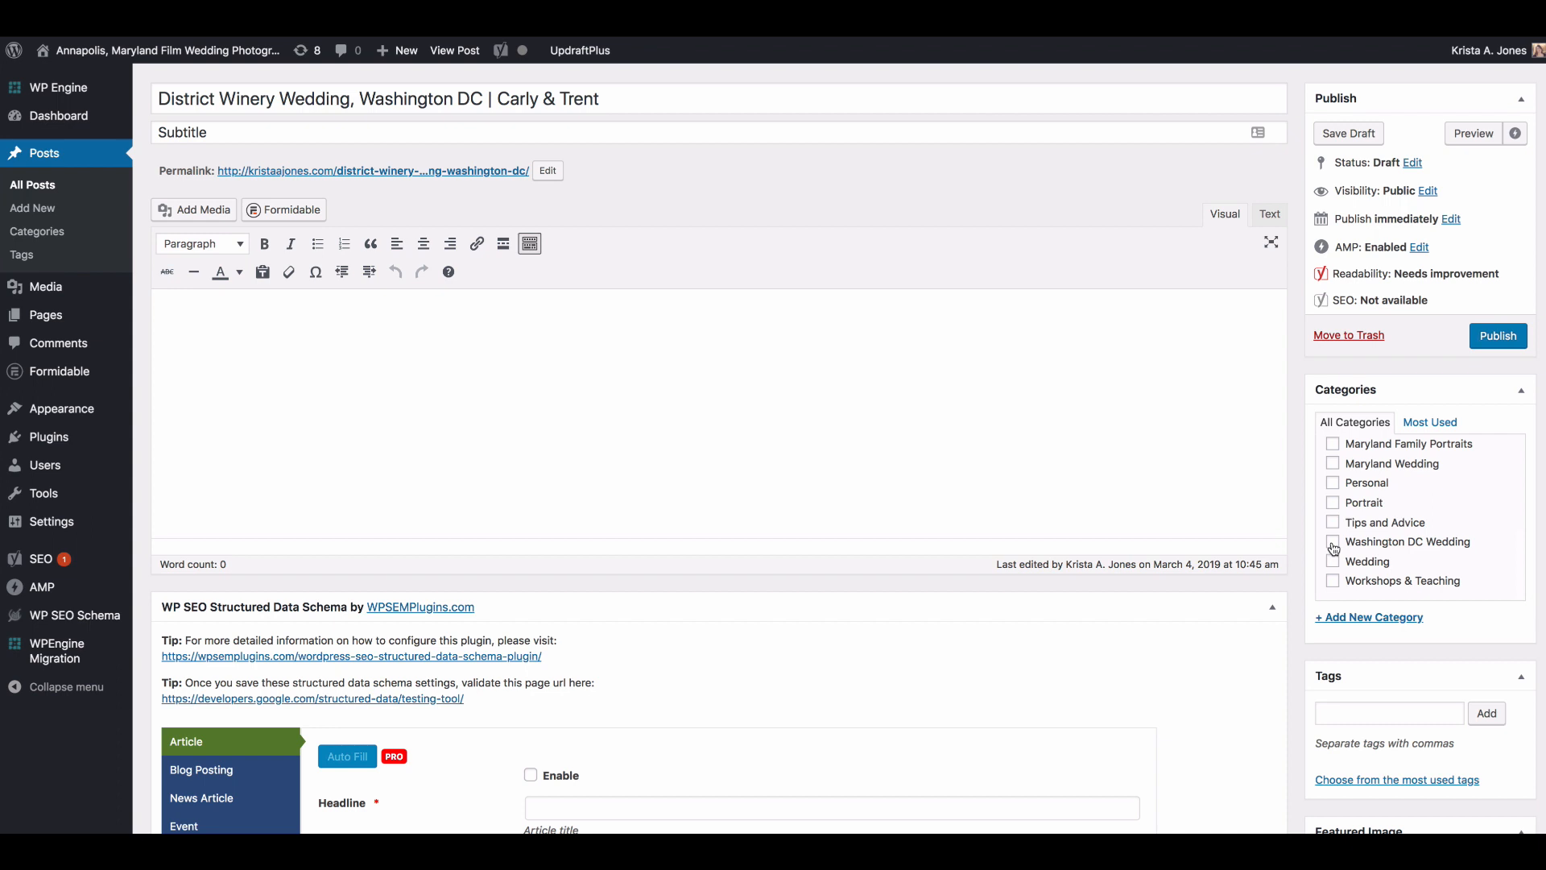
{"action": "left_click", "coordinate": [1333, 542]}
{"action": "scroll", "coordinate": [1437, 547], "scroll_direction": "up", "scroll_amount": 5}
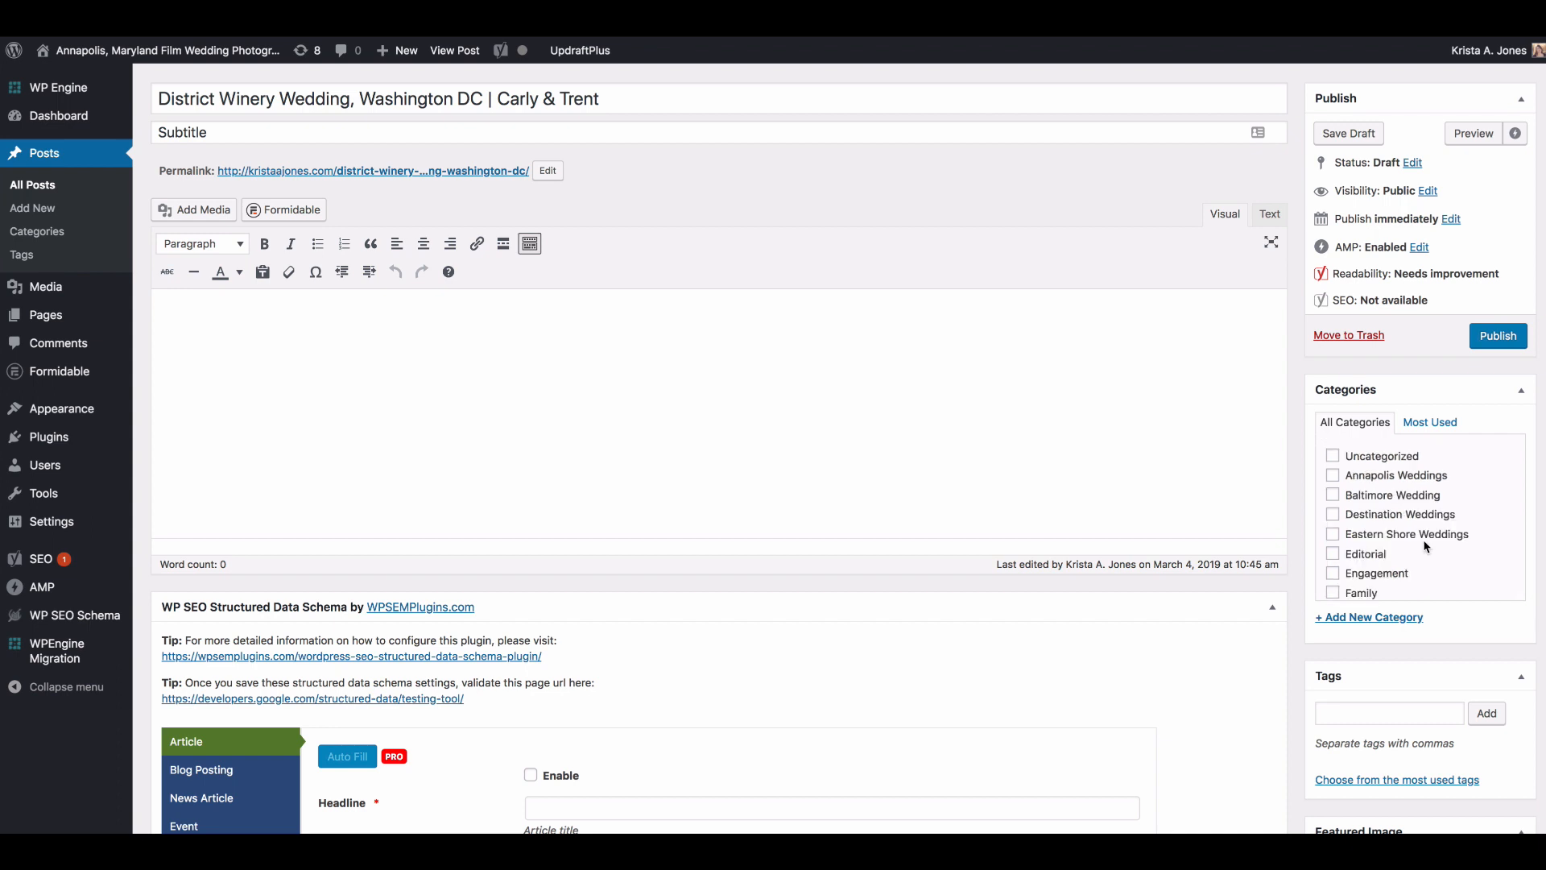
{"action": "scroll", "coordinate": [1424, 546], "scroll_direction": "down", "scroll_amount": 5}
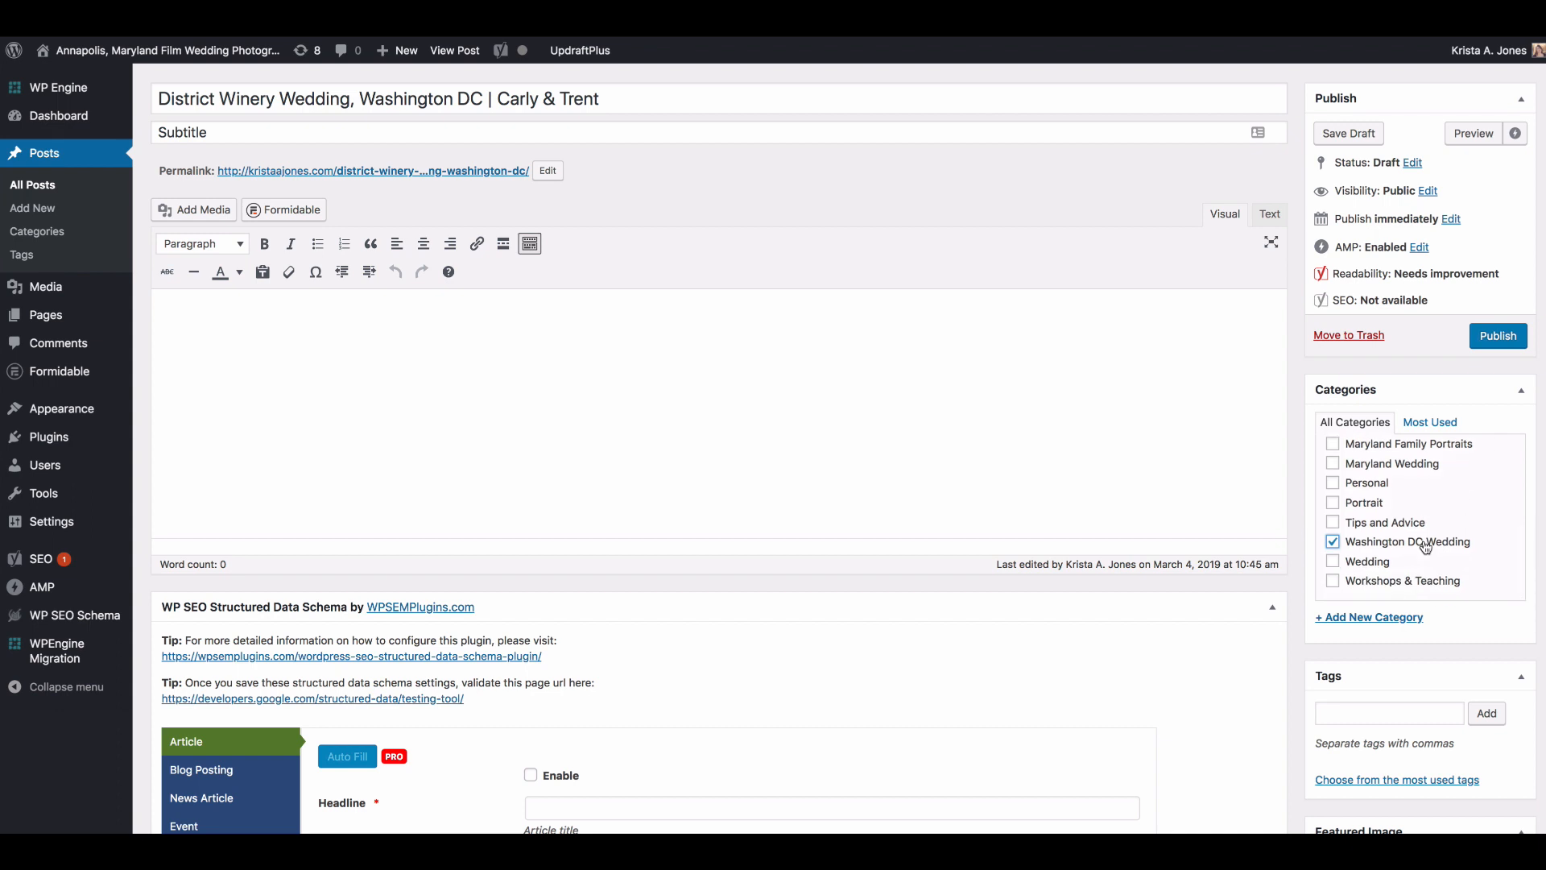
{"action": "scroll", "coordinate": [1425, 547], "scroll_direction": "up", "scroll_amount": 5}
{"action": "scroll", "coordinate": [1425, 547], "scroll_direction": "down", "scroll_amount": 5}
{"action": "scroll", "coordinate": [1425, 546], "scroll_direction": "up", "scroll_amount": 5}
{"action": "scroll", "coordinate": [1425, 547], "scroll_direction": "down", "scroll_amount": 3}
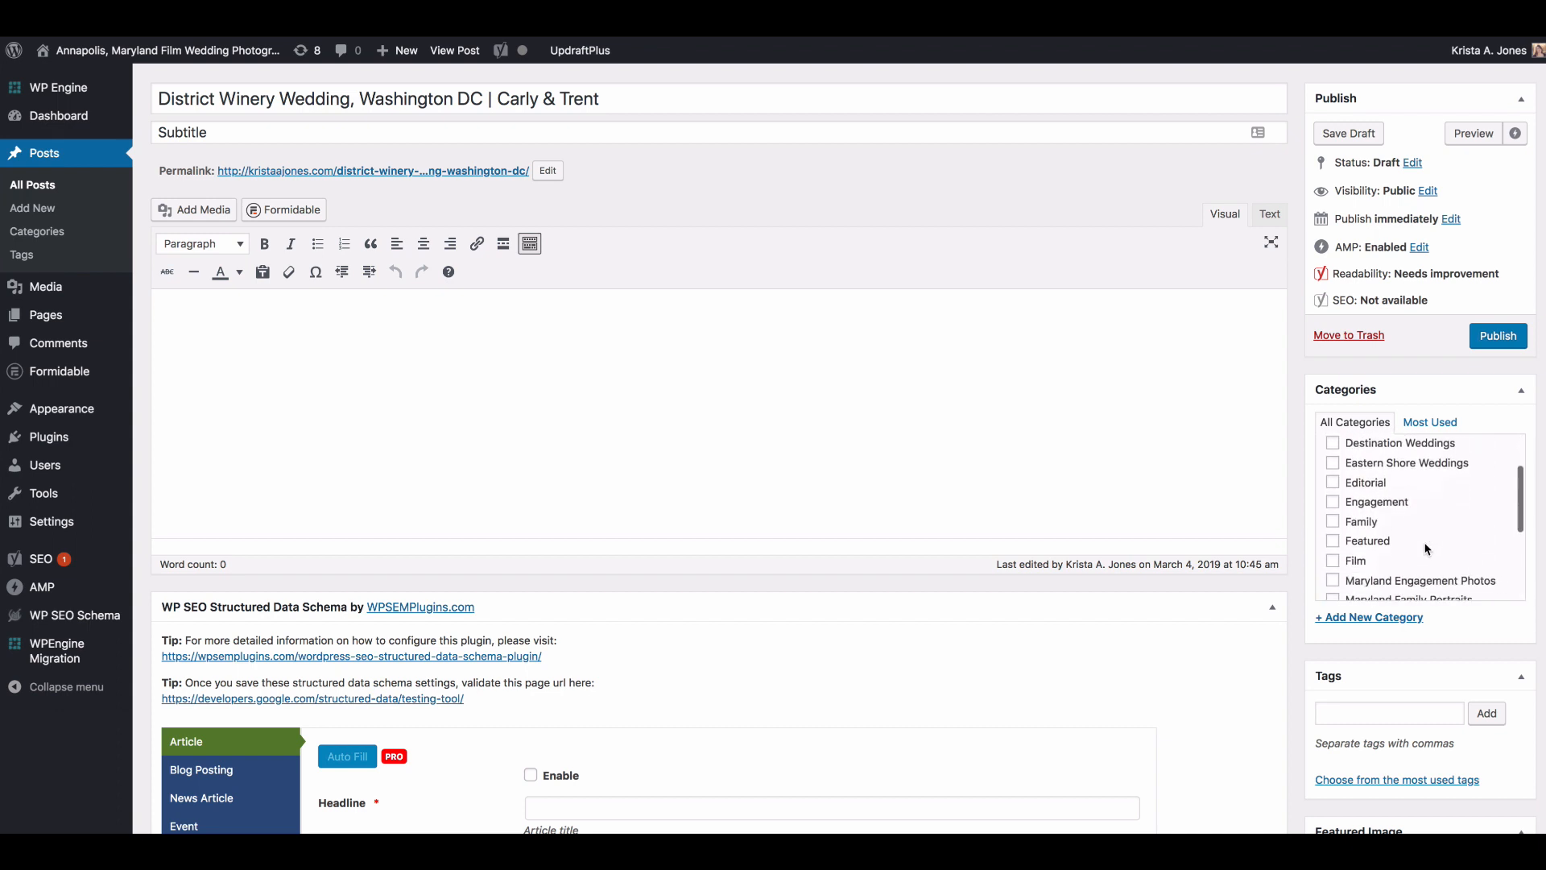
{"action": "scroll", "coordinate": [1425, 548], "scroll_direction": "up", "scroll_amount": 3}
{"action": "scroll", "coordinate": [1426, 548], "scroll_direction": "down", "scroll_amount": 5}
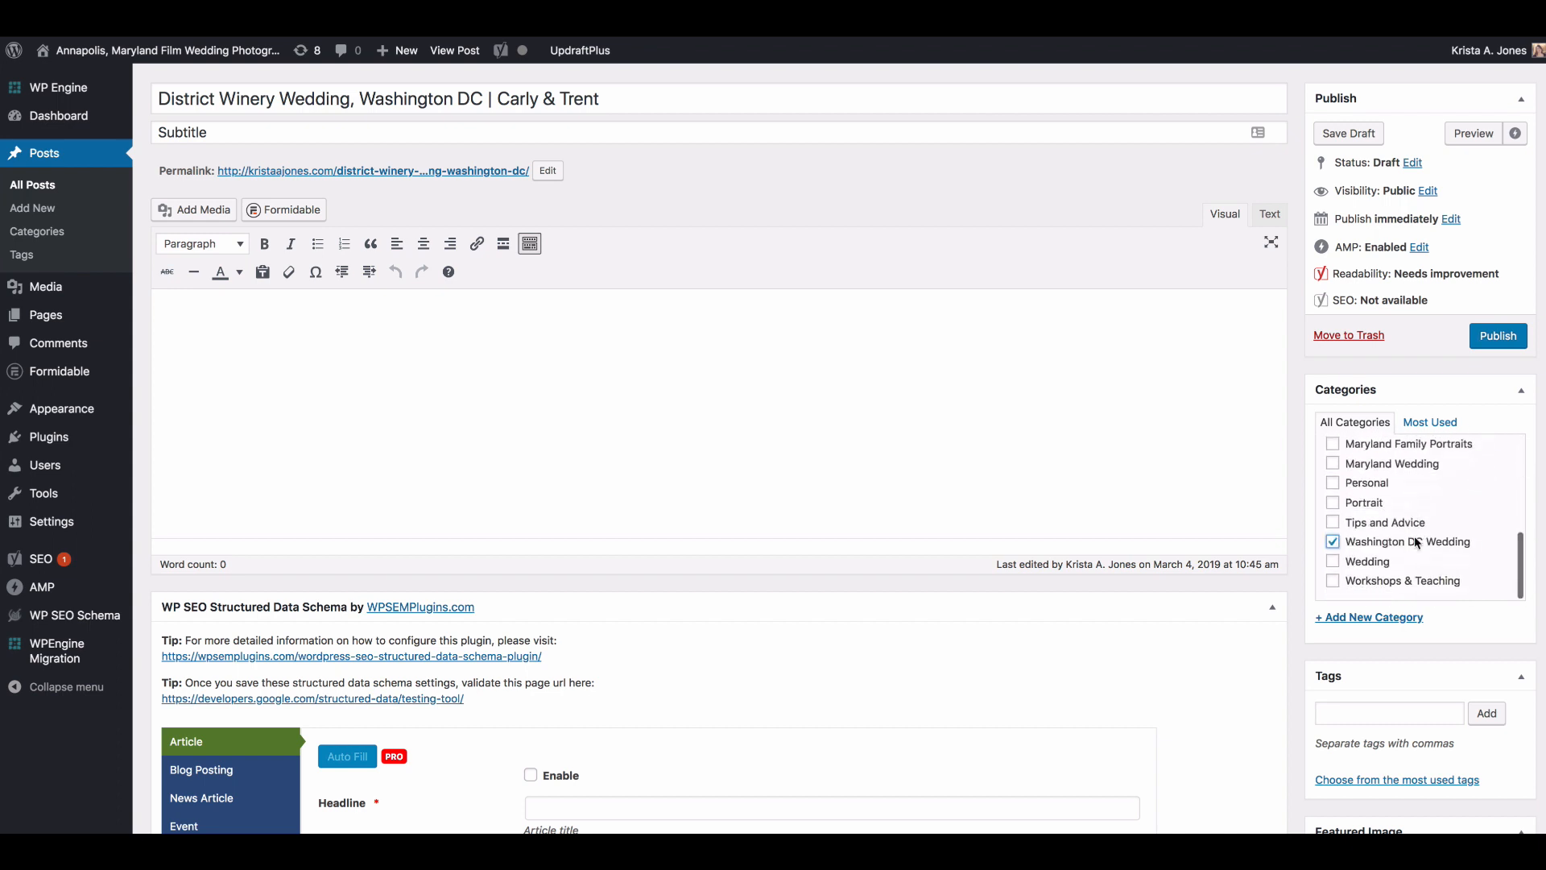
Step: Switch to Finder and preview several photos in the wedding's Highlights folder
{"action": "left_click", "coordinate": [1074, 451]}
{"action": "left_click", "coordinate": [157, 830]}
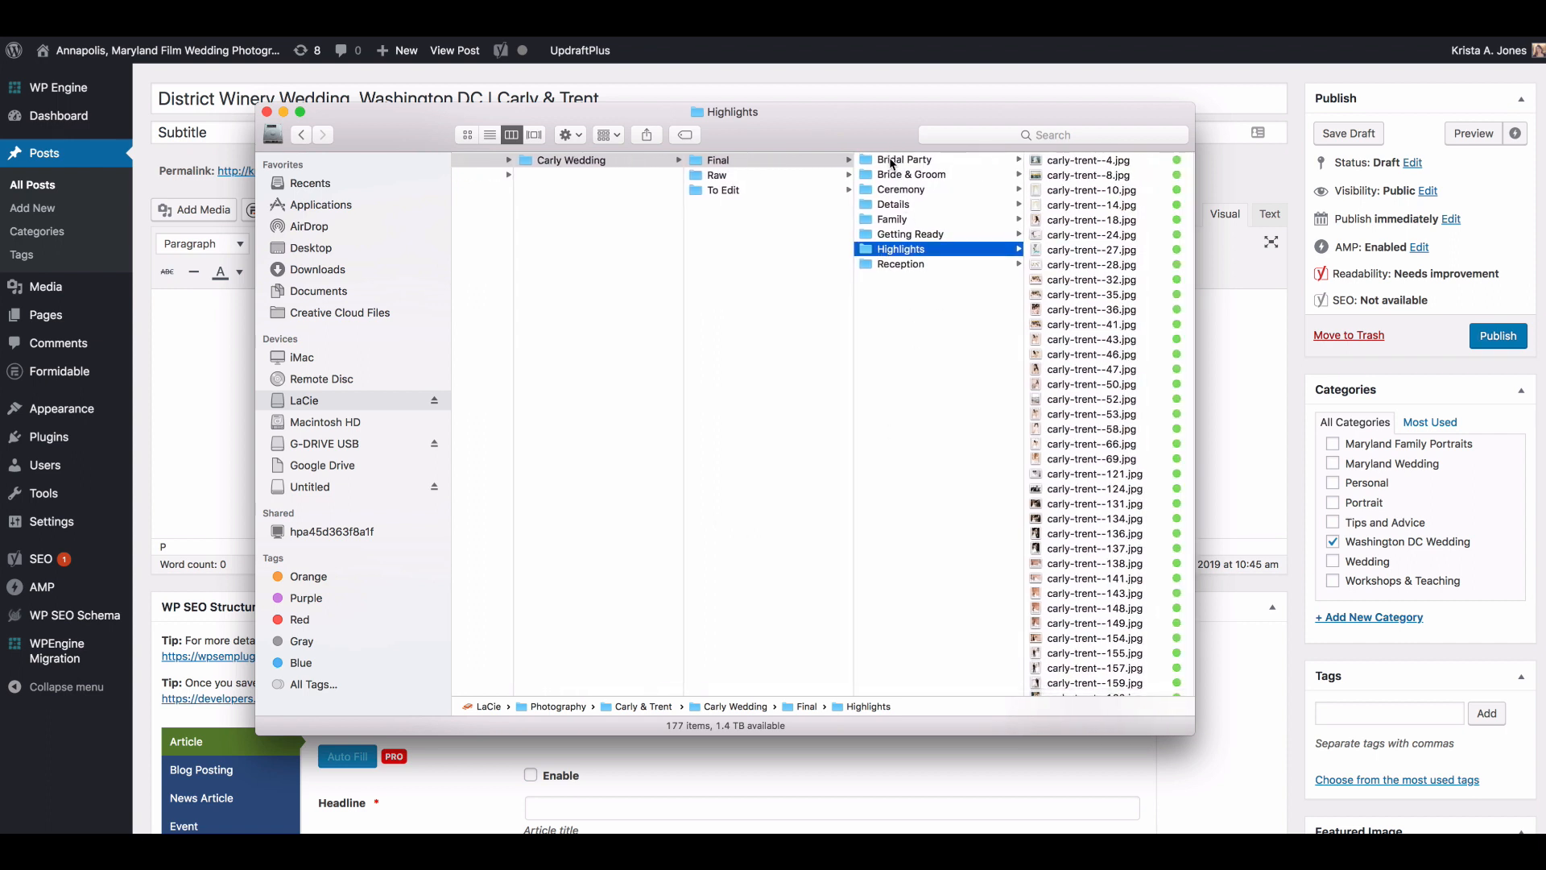
{"action": "scroll", "coordinate": [893, 164], "scroll_direction": "left", "scroll_amount": 1}
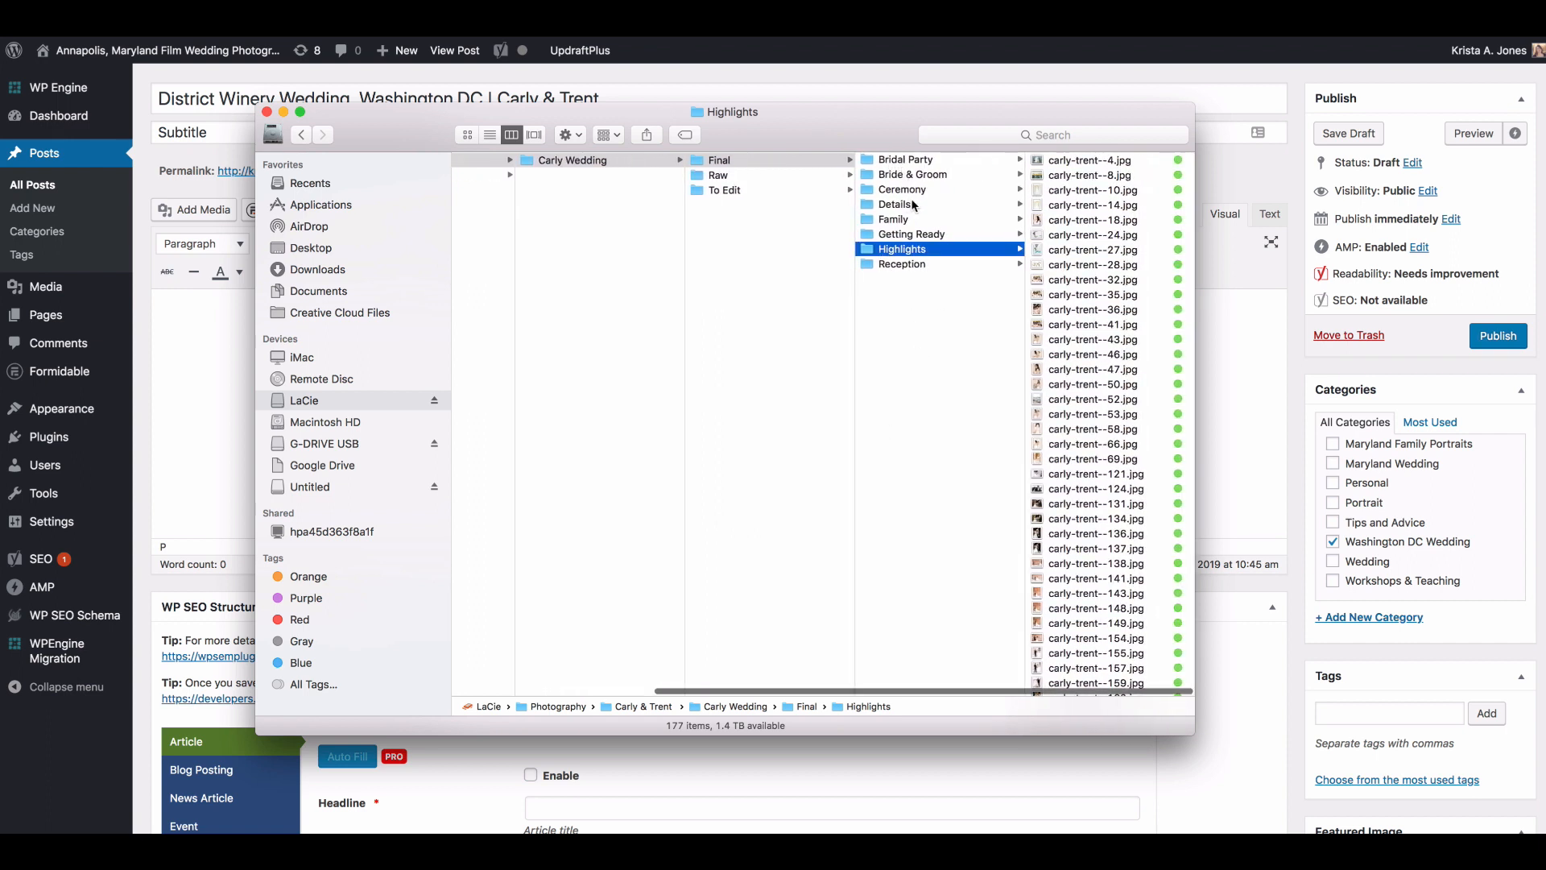
{"action": "left_click", "coordinate": [1084, 238]}
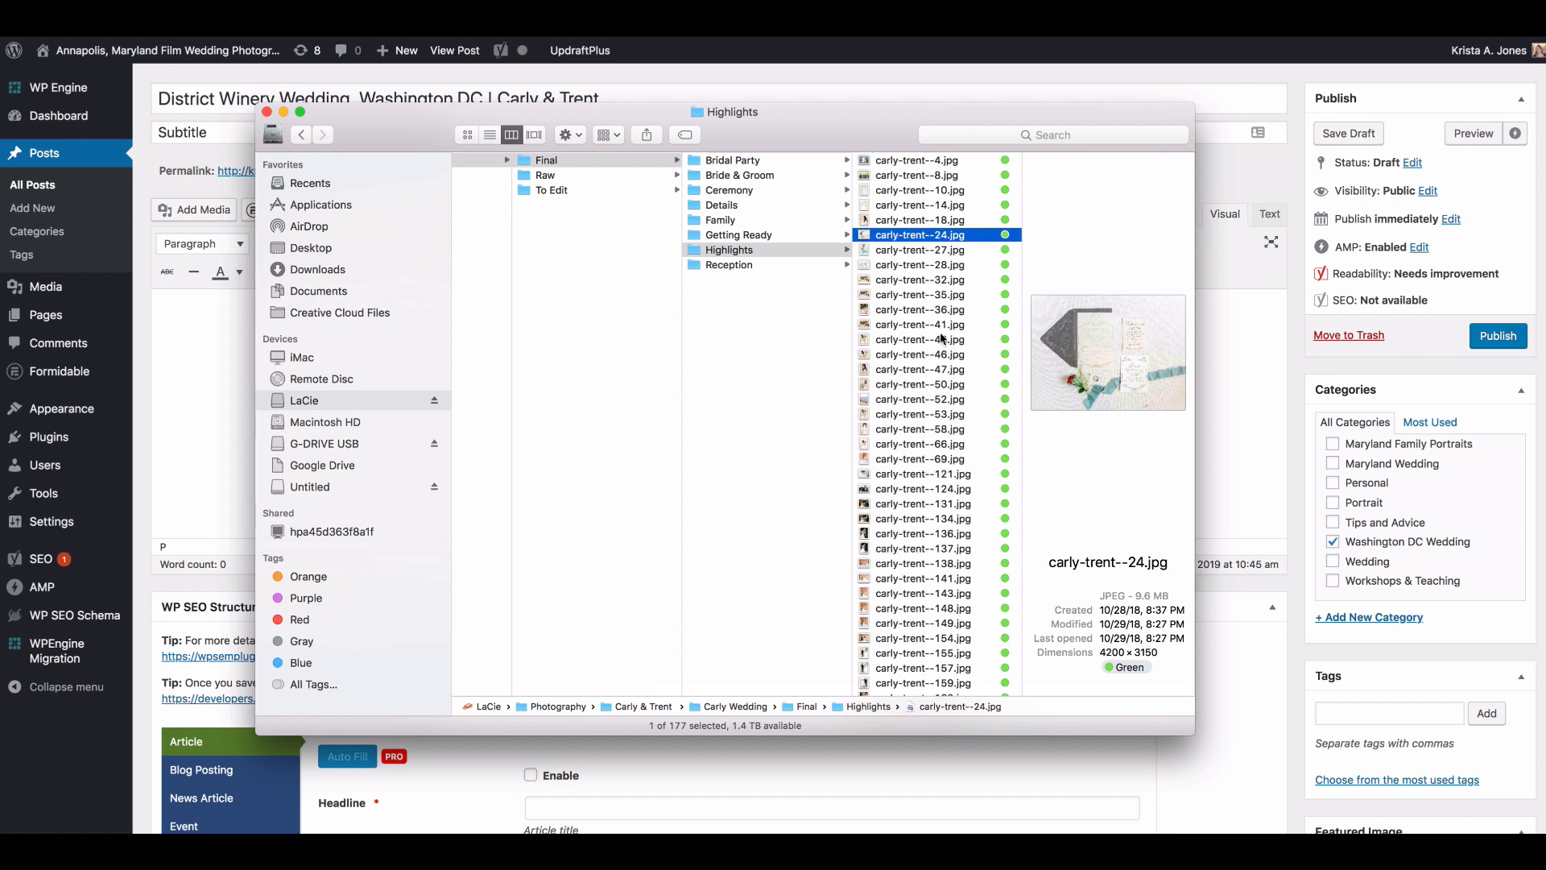
{"action": "scroll", "coordinate": [942, 339], "scroll_direction": "down", "scroll_amount": 3}
{"action": "left_click", "coordinate": [942, 336]}
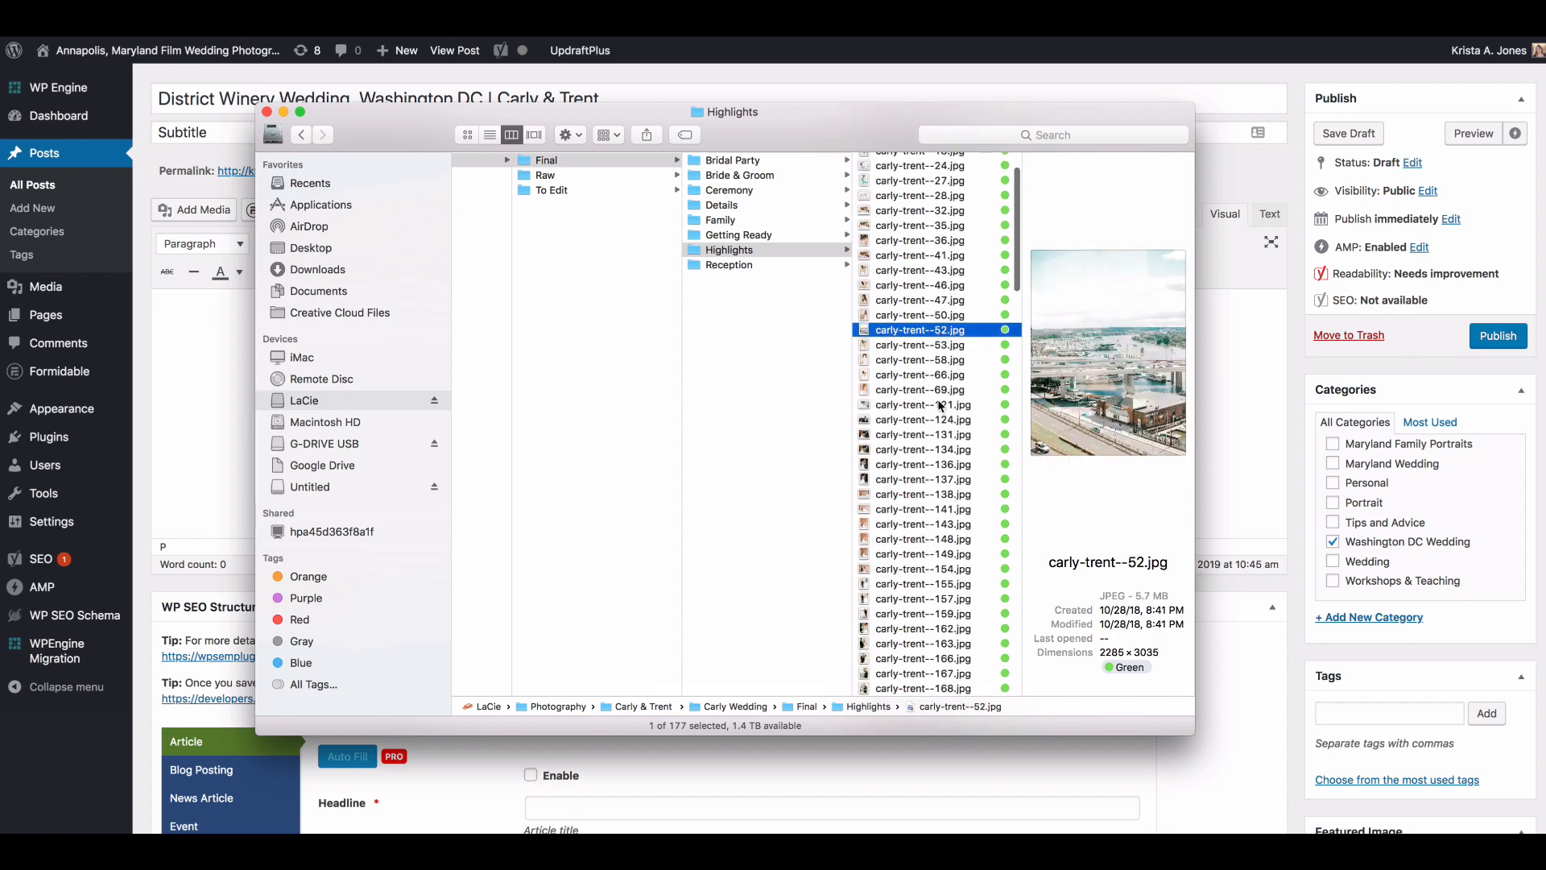
{"action": "left_click", "coordinate": [941, 480]}
{"action": "left_click", "coordinate": [921, 628]}
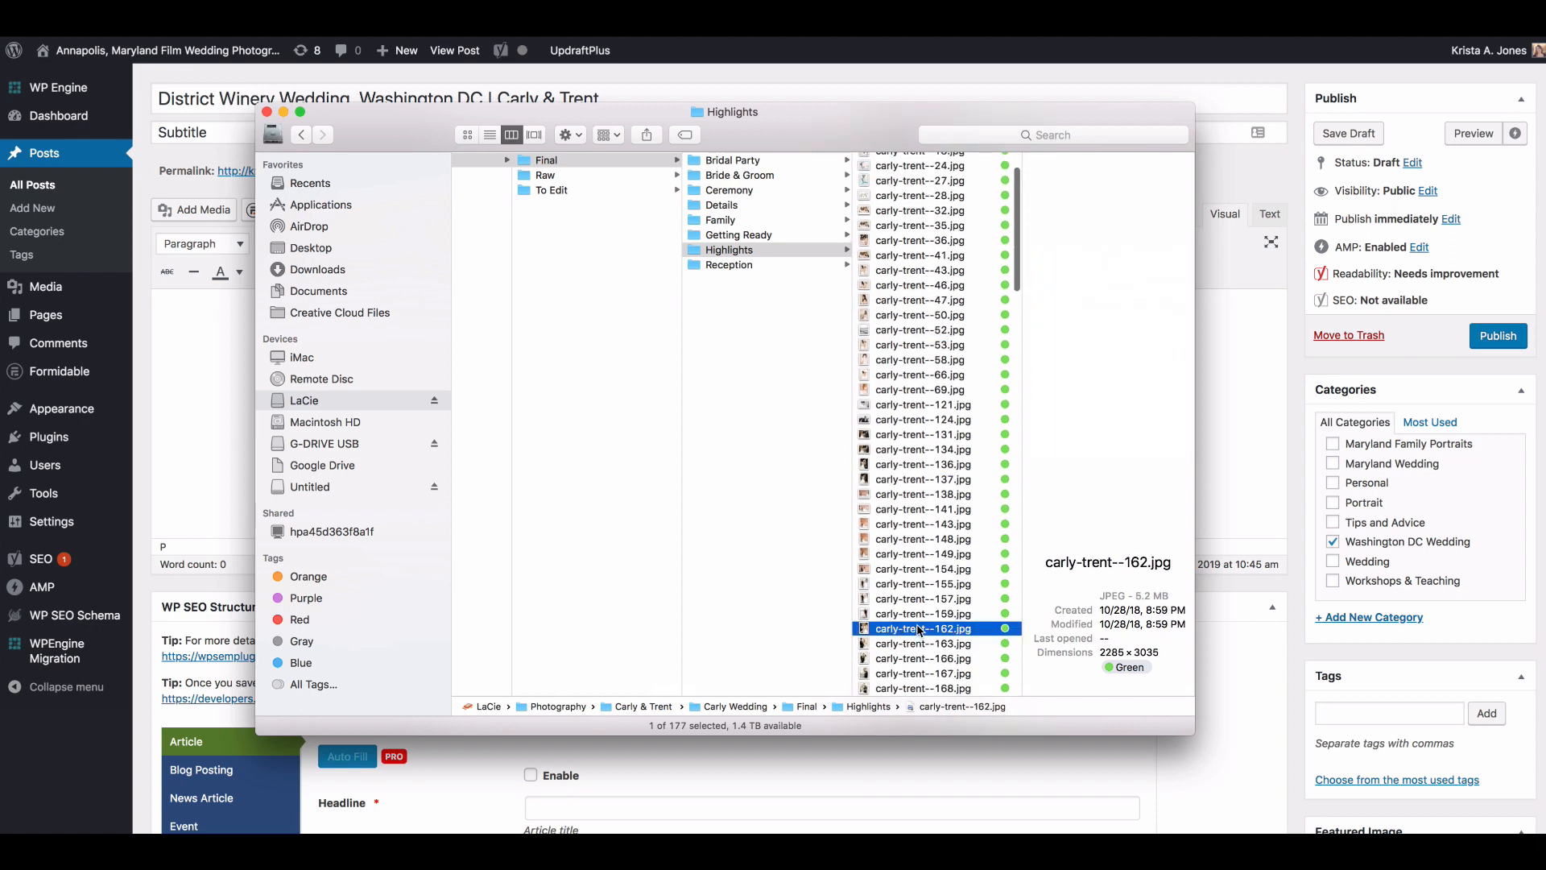
{"action": "scroll", "coordinate": [920, 630], "scroll_direction": "down", "scroll_amount": 6}
{"action": "left_click", "coordinate": [920, 625]}
{"action": "scroll", "coordinate": [920, 636], "scroll_direction": "down", "scroll_amount": 4}
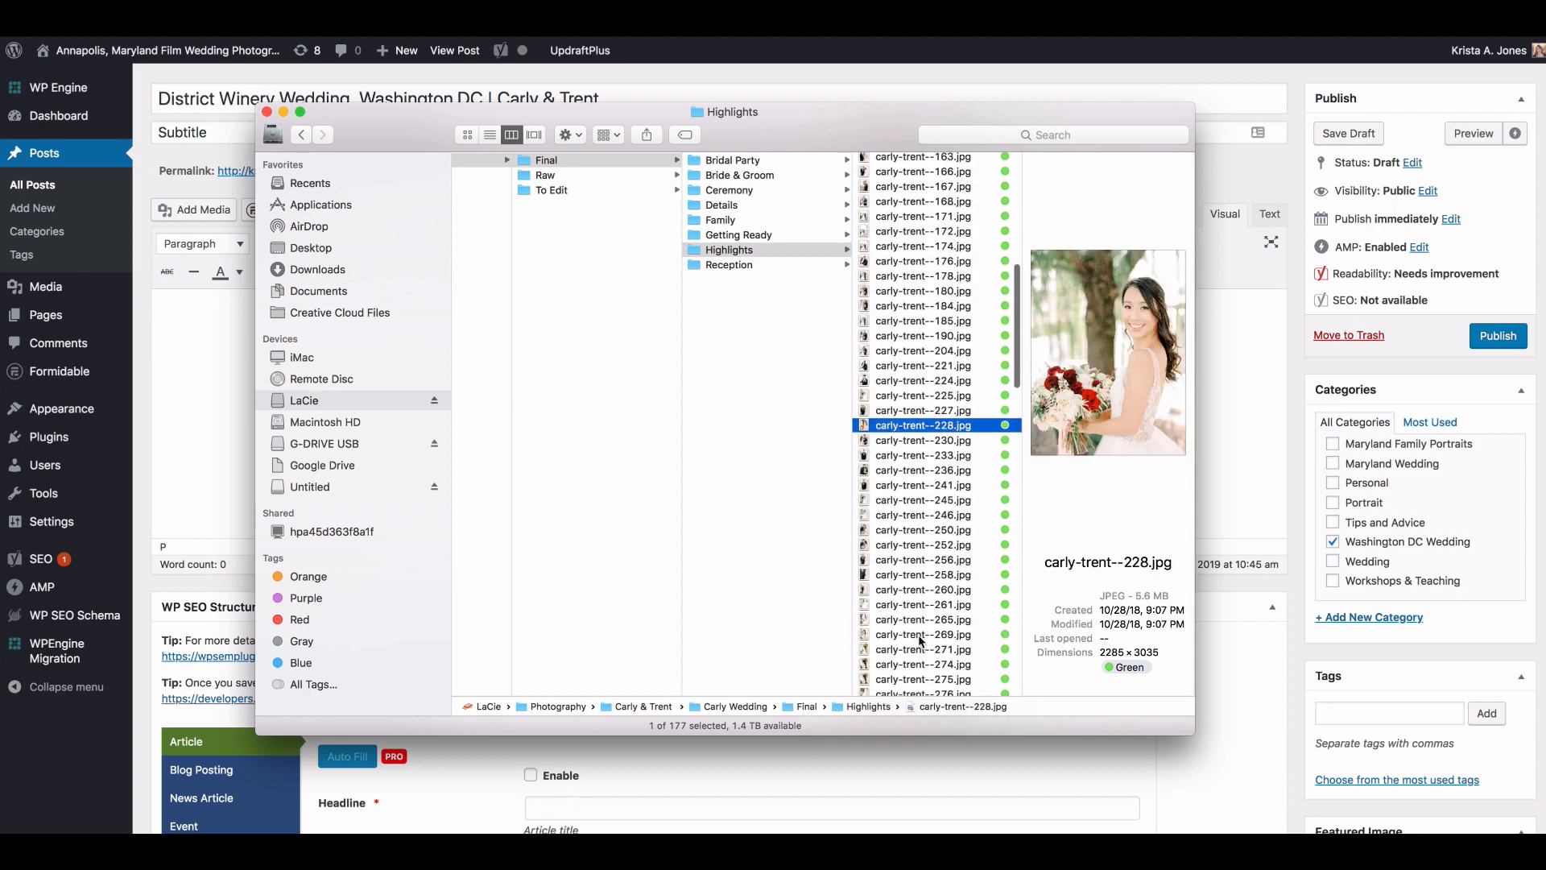
{"action": "left_click", "coordinate": [922, 635]}
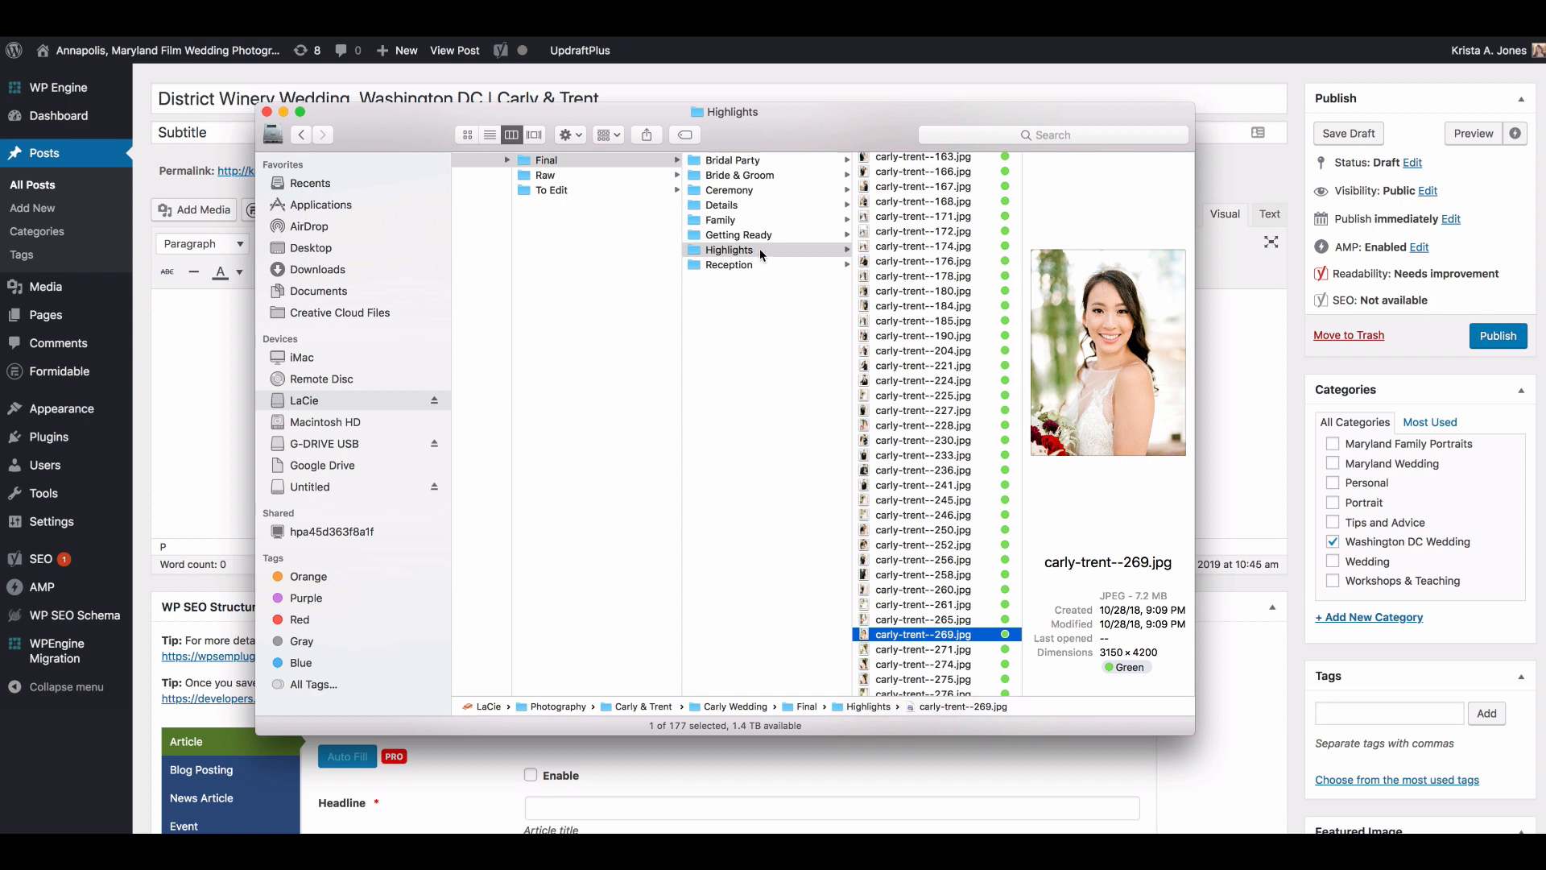
{"action": "left_click", "coordinate": [907, 277]}
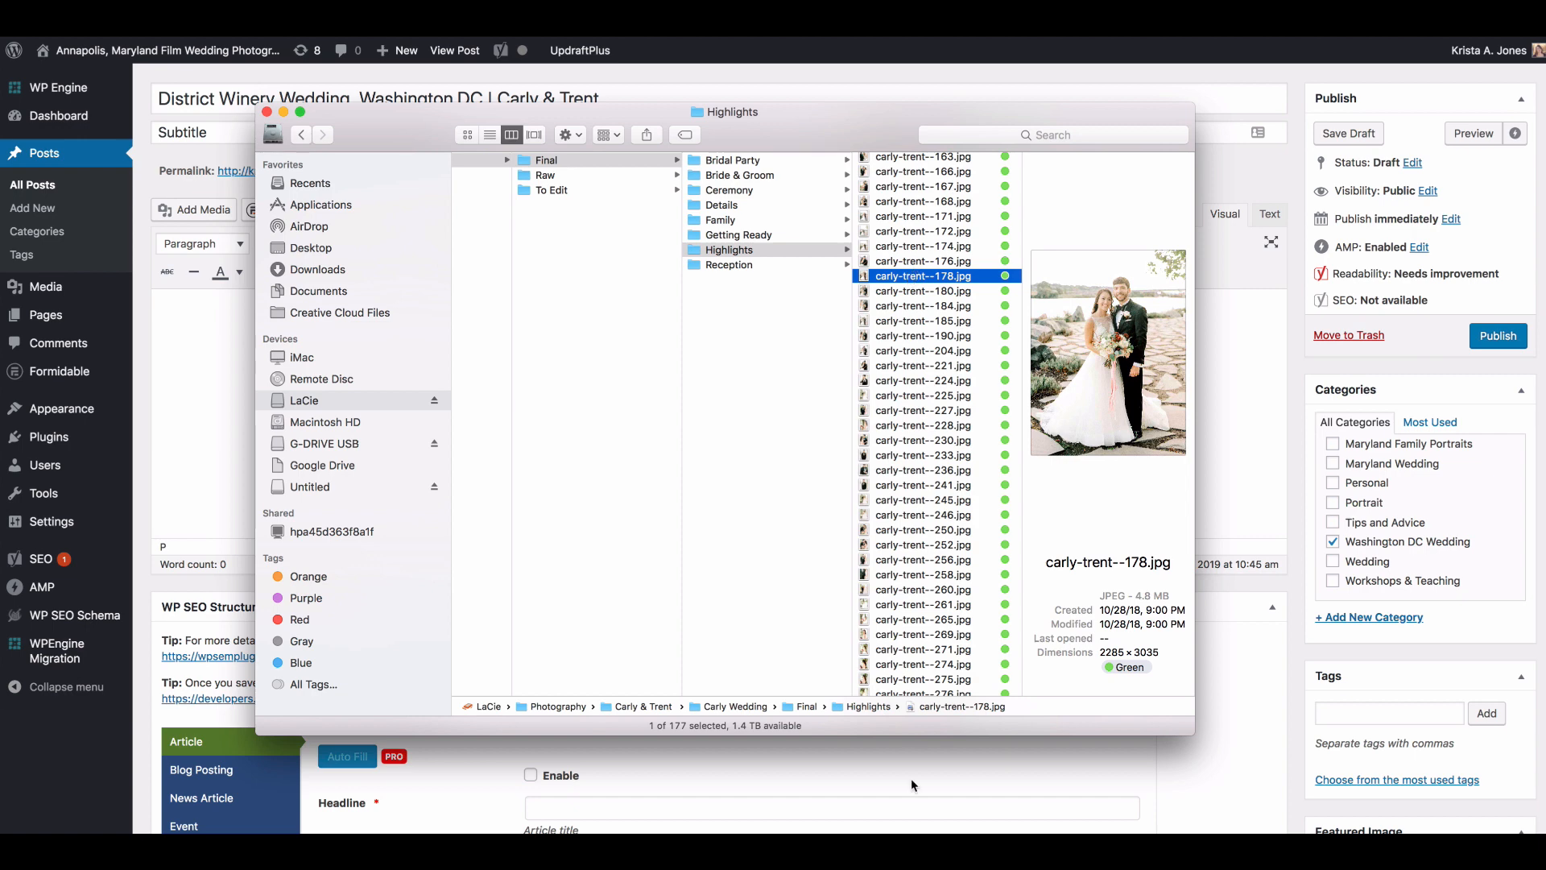
Step: Open BlogStomp and import all photos from the Finder Highlights folder into its image list
{"action": "left_click", "coordinate": [1233, 845]}
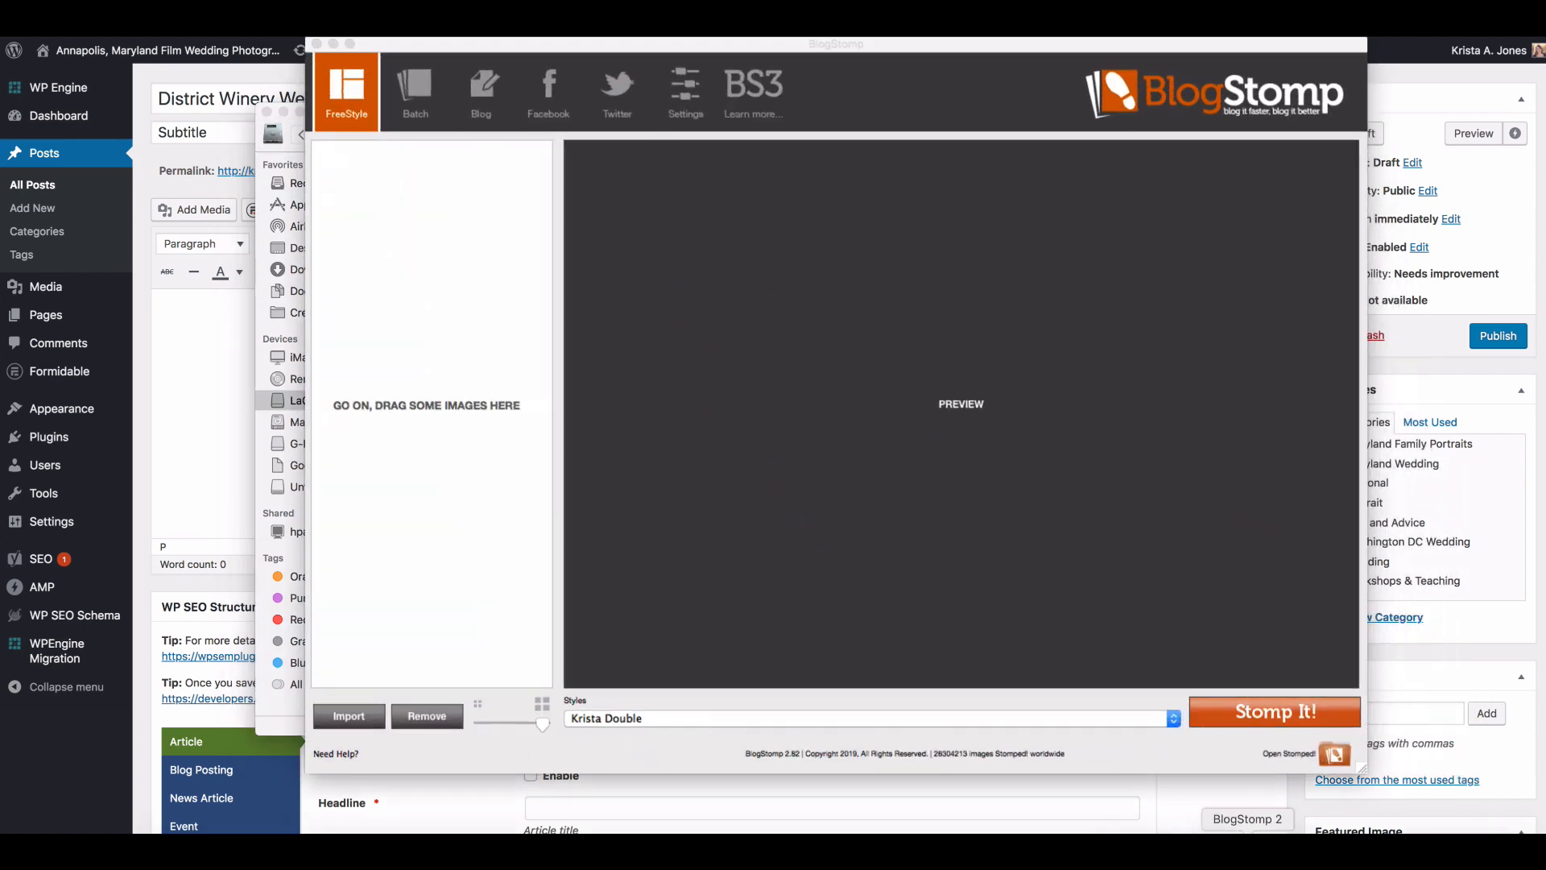
{"action": "left_click", "coordinate": [285, 728]}
{"action": "left_click", "coordinate": [891, 337]}
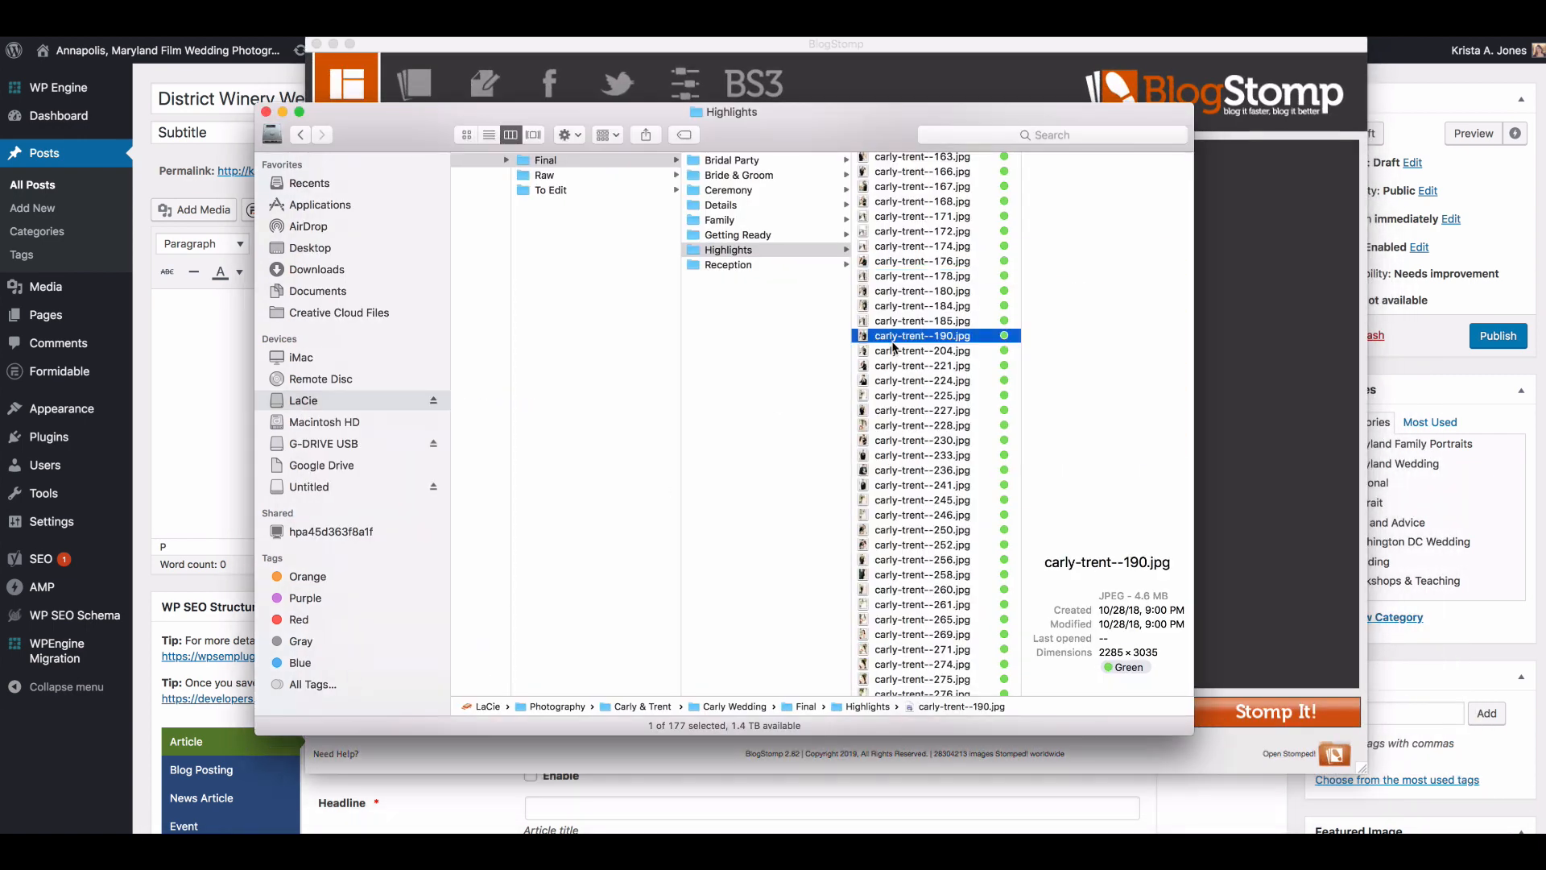
{"action": "key", "text": "super+a"}
{"action": "left_click_drag", "start_coordinate": [857, 144], "coordinate": [1249, 136]}
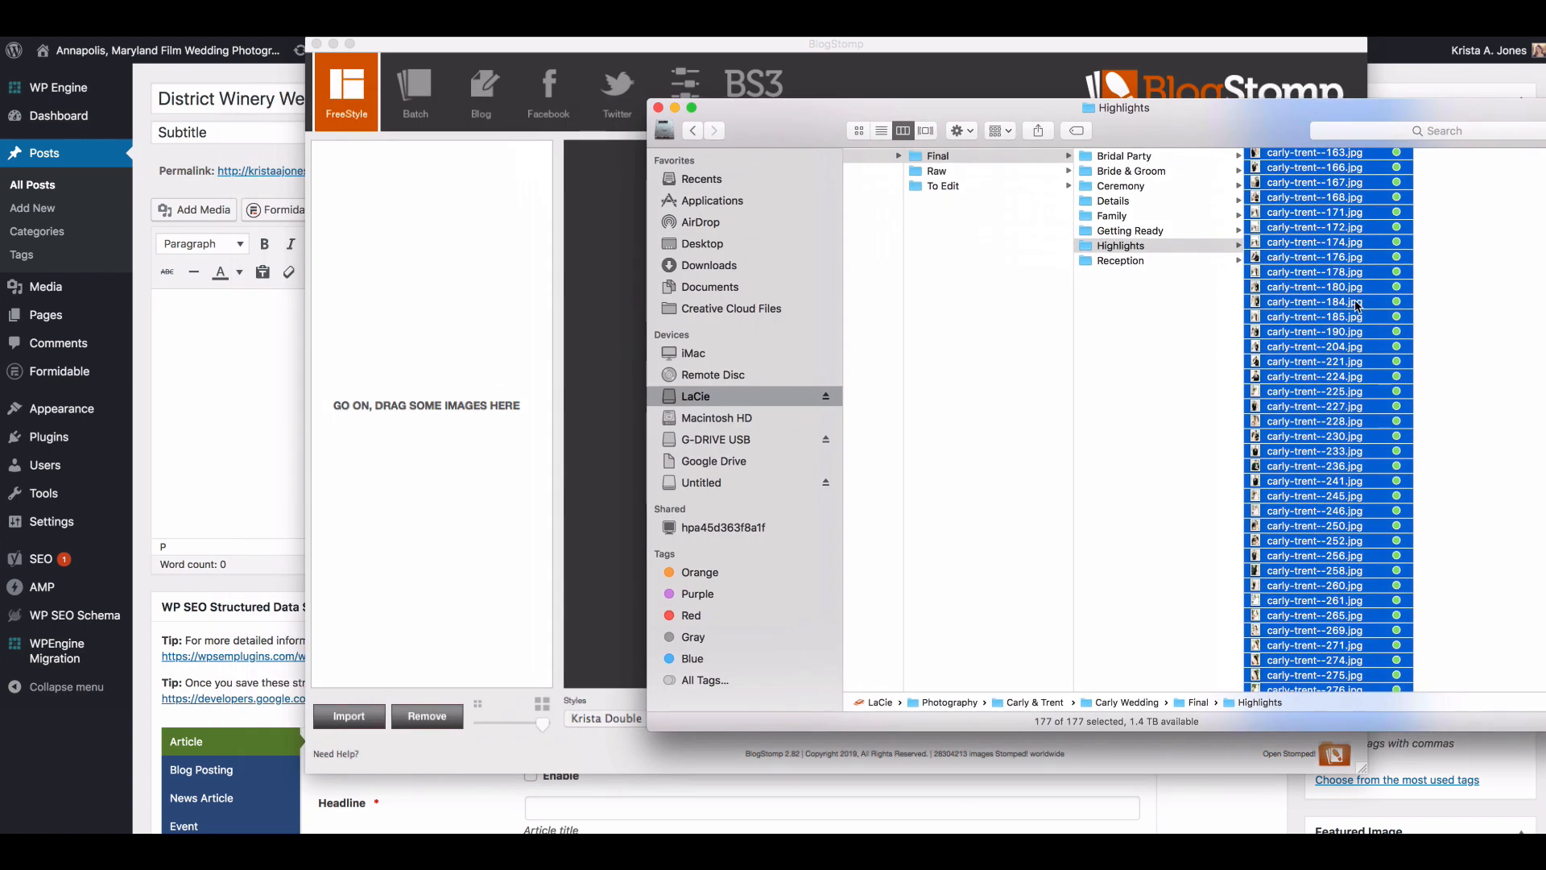
{"action": "left_click_drag", "start_coordinate": [1356, 303], "coordinate": [467, 336]}
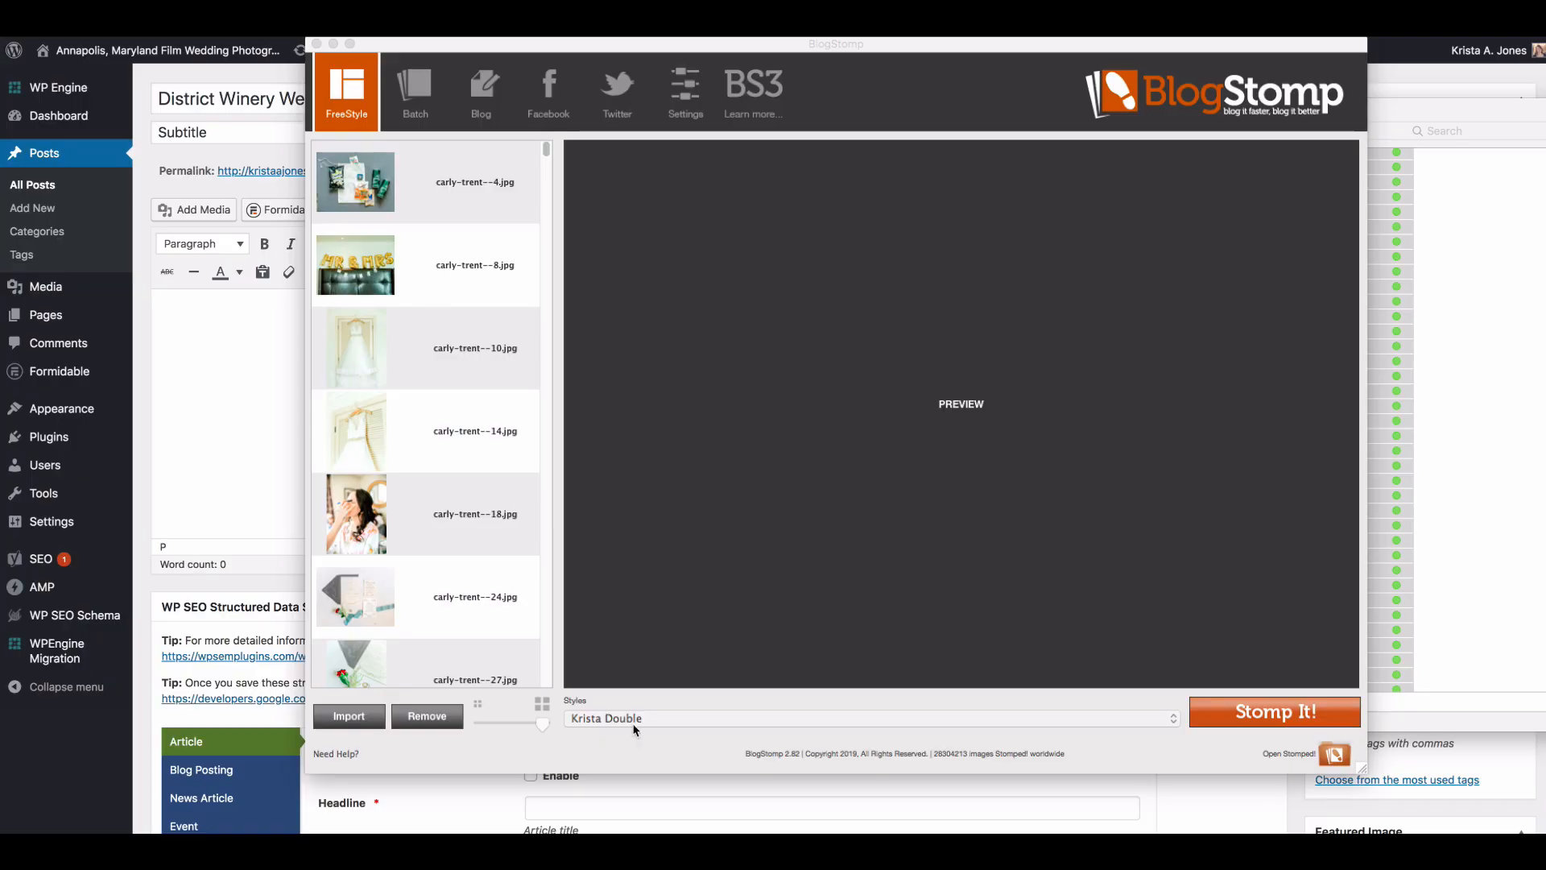
Step: Set the Krista Double style's image width to 1200 in the style settings
{"action": "left_click", "coordinate": [662, 722]}
{"action": "left_click", "coordinate": [662, 722]}
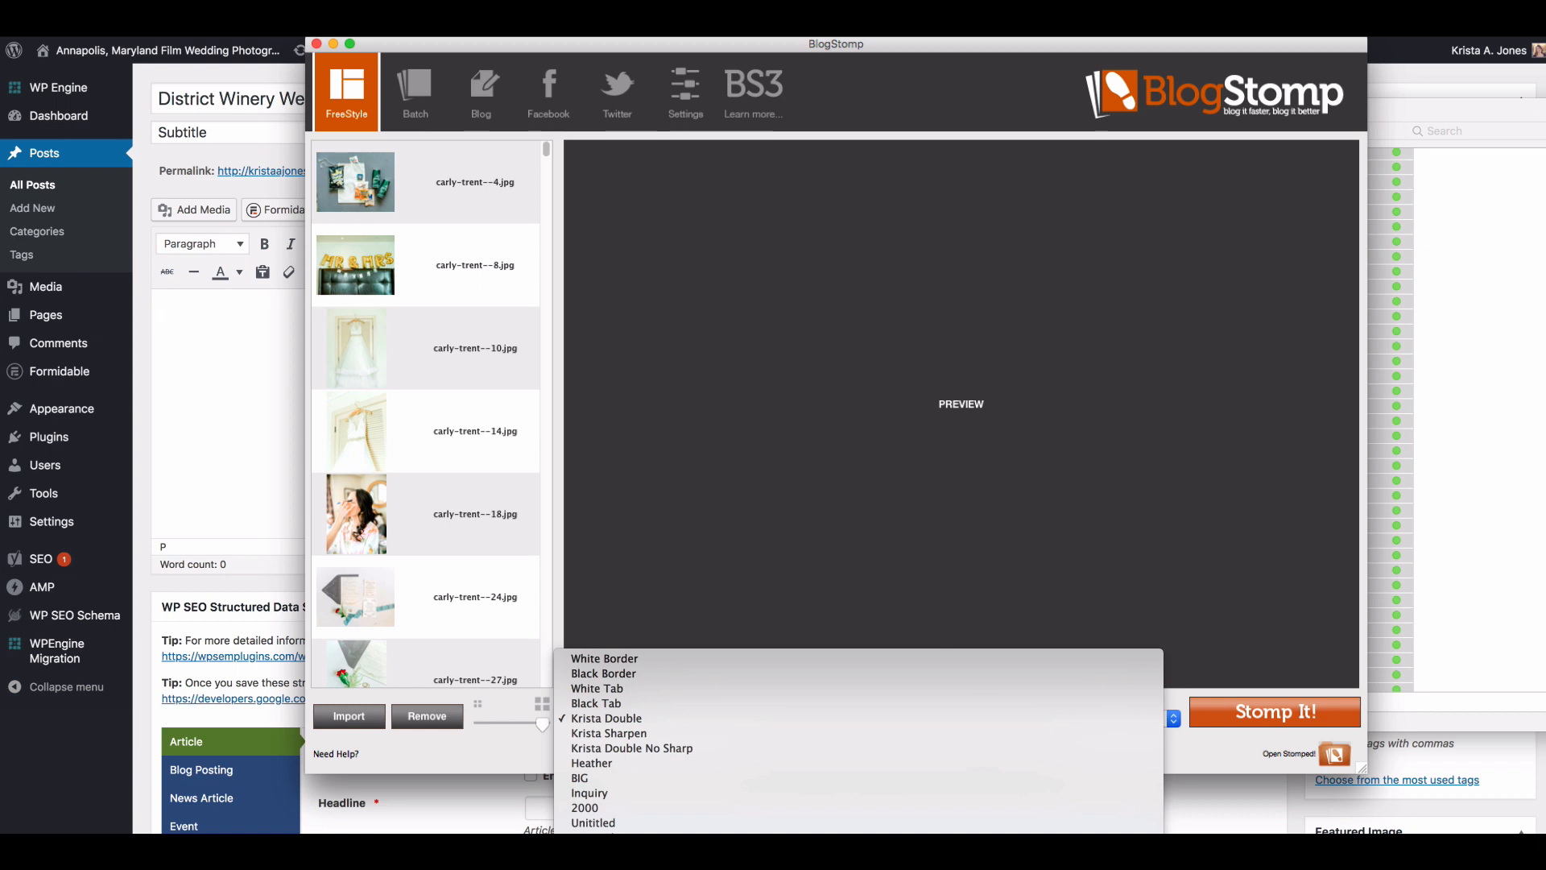
{"action": "left_click", "coordinate": [794, 853]}
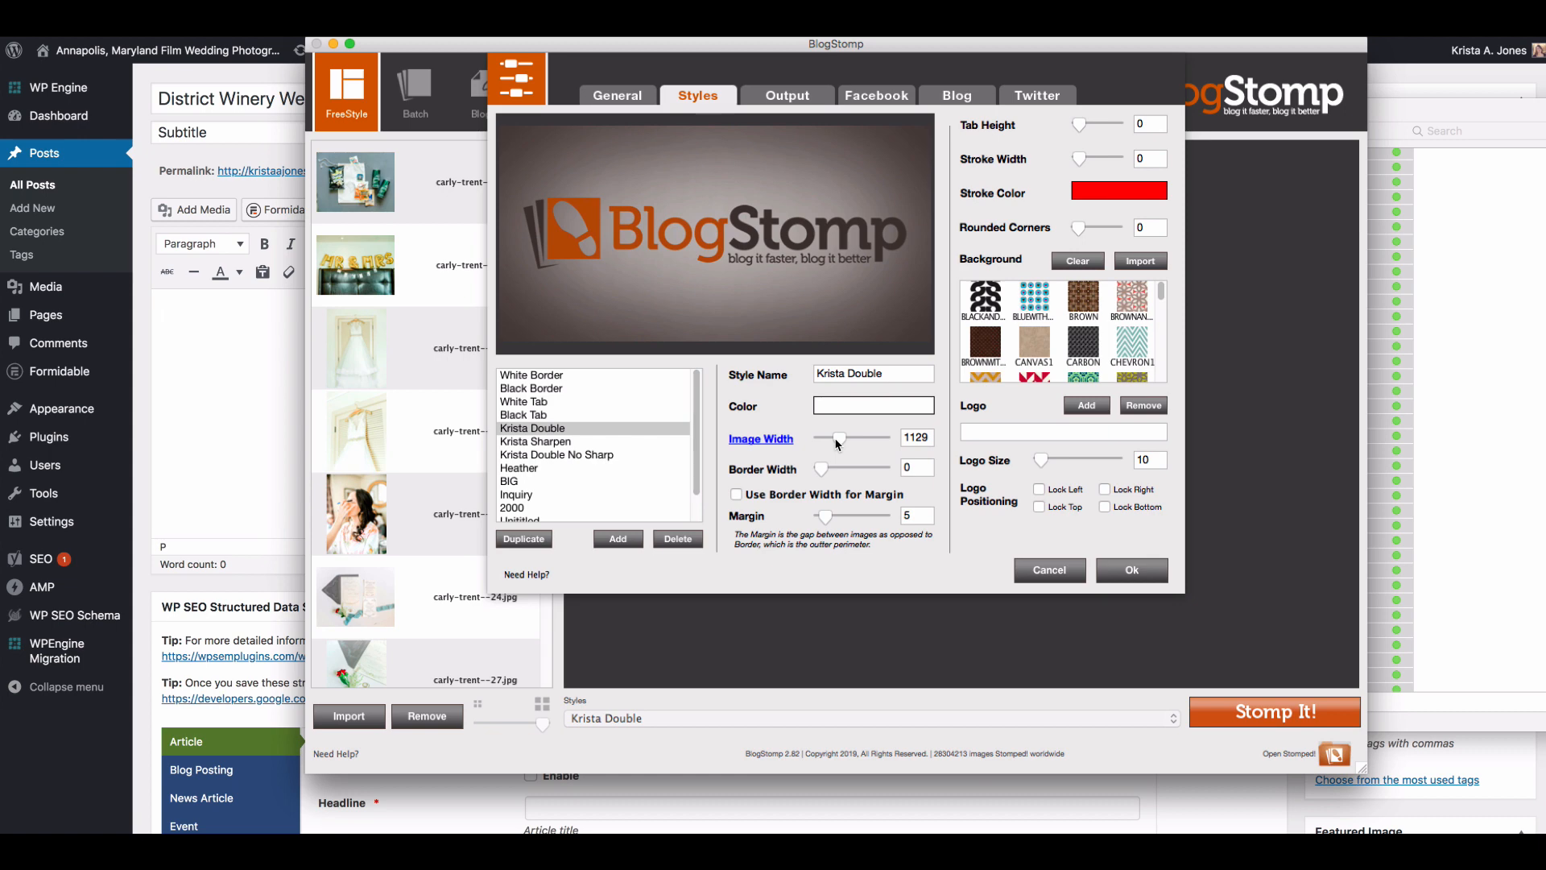
{"action": "left_click_drag", "start_coordinate": [918, 439], "coordinate": [929, 442]}
{"action": "type", "text": "00"}
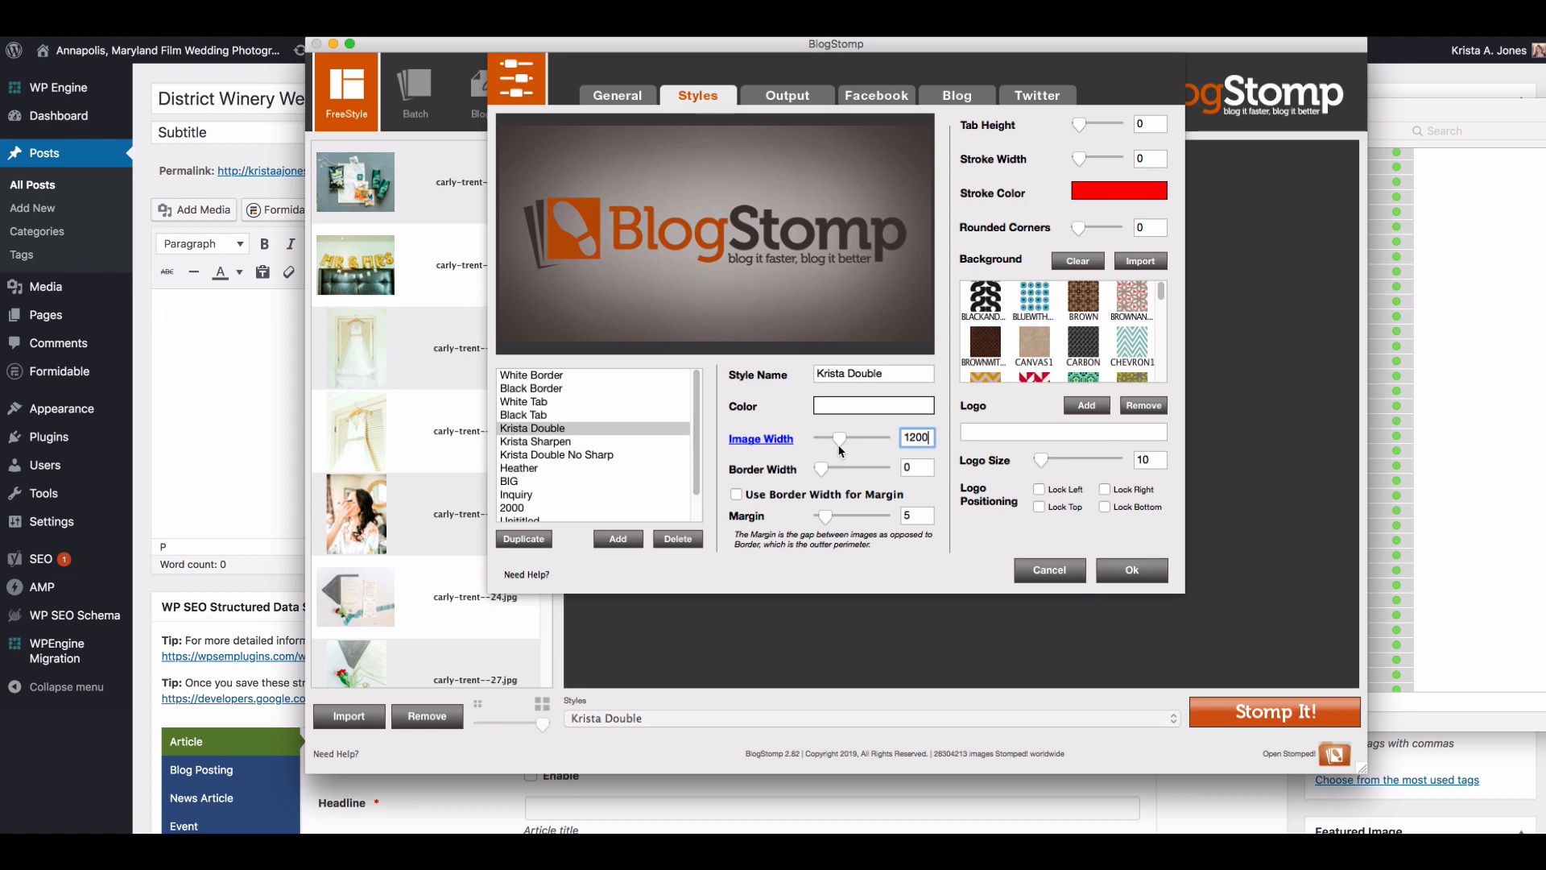
{"action": "left_click", "coordinate": [1129, 573]}
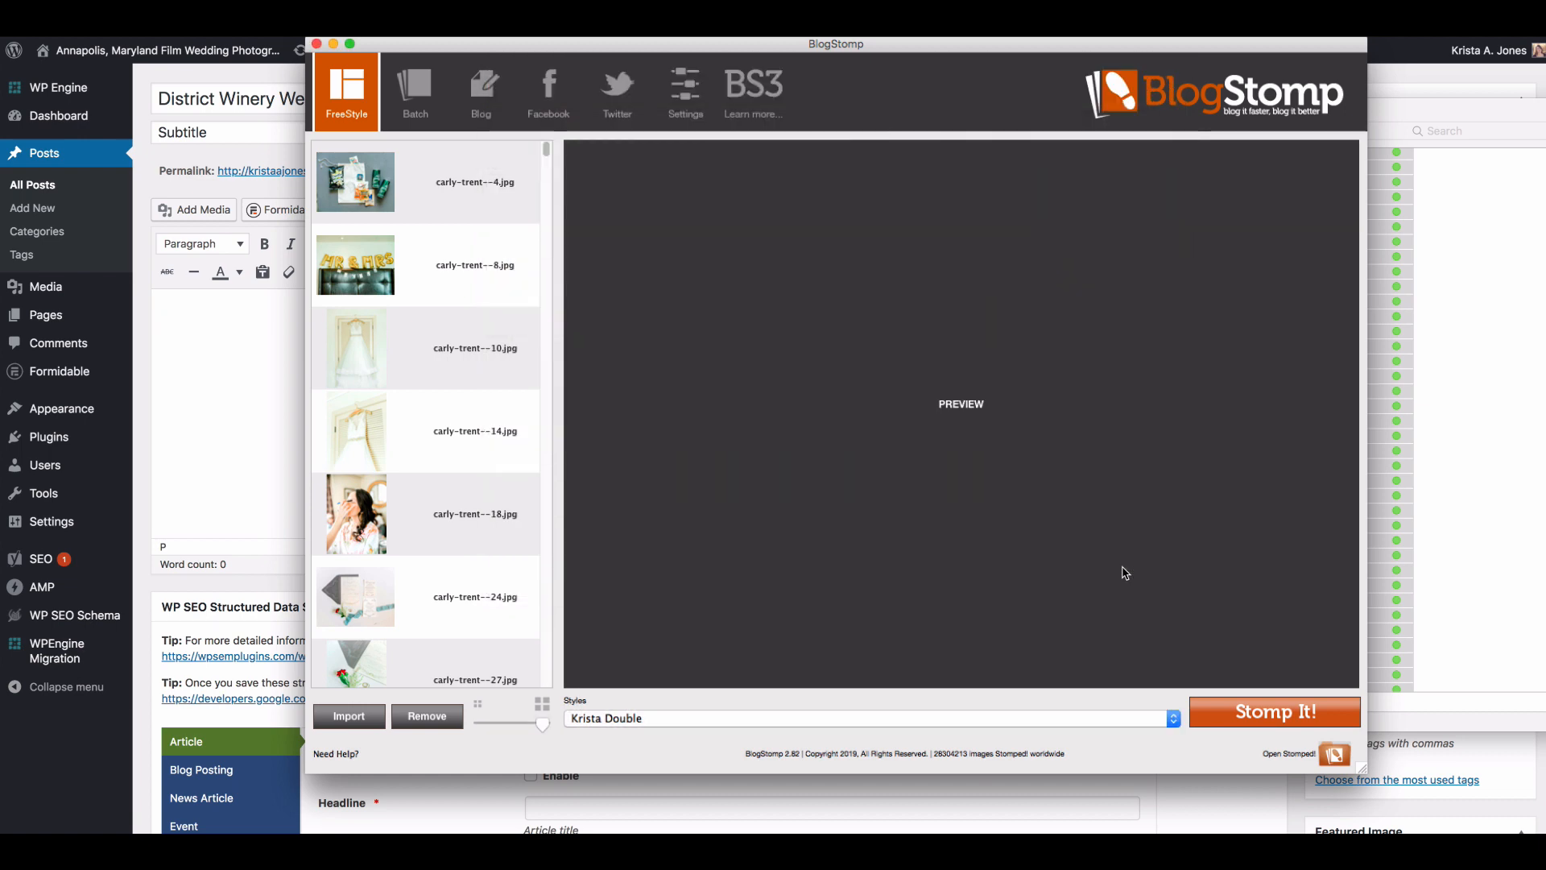
Step: Compare the close-up wedding dress photo and the couple's portraits against the wooden wall for orientation and framing
{"action": "left_click", "coordinate": [464, 414]}
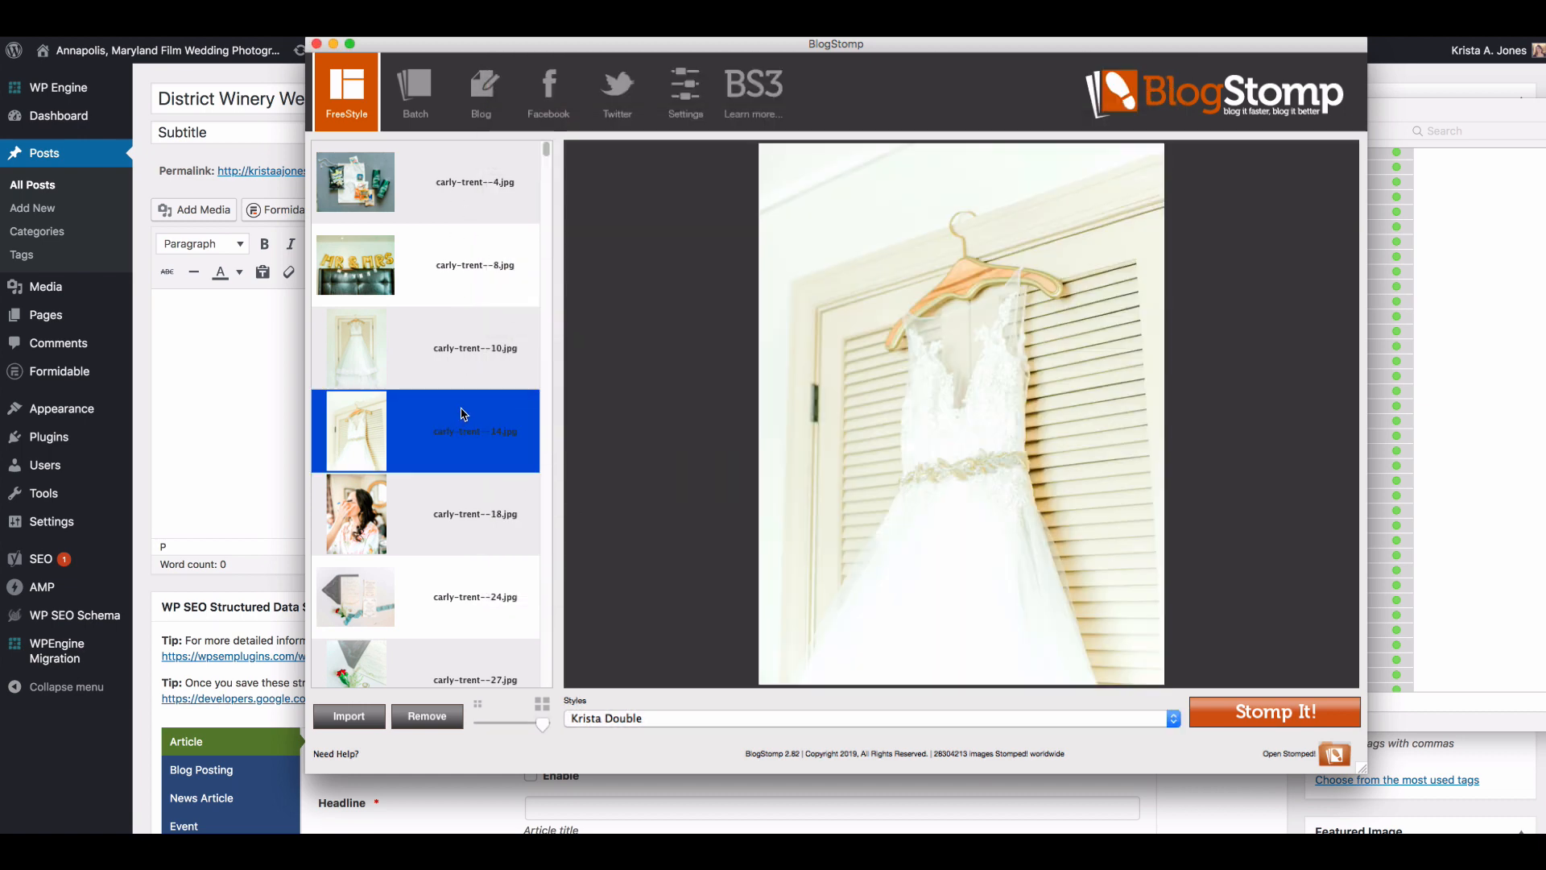
{"action": "scroll", "coordinate": [464, 414], "scroll_direction": "down", "scroll_amount": 5}
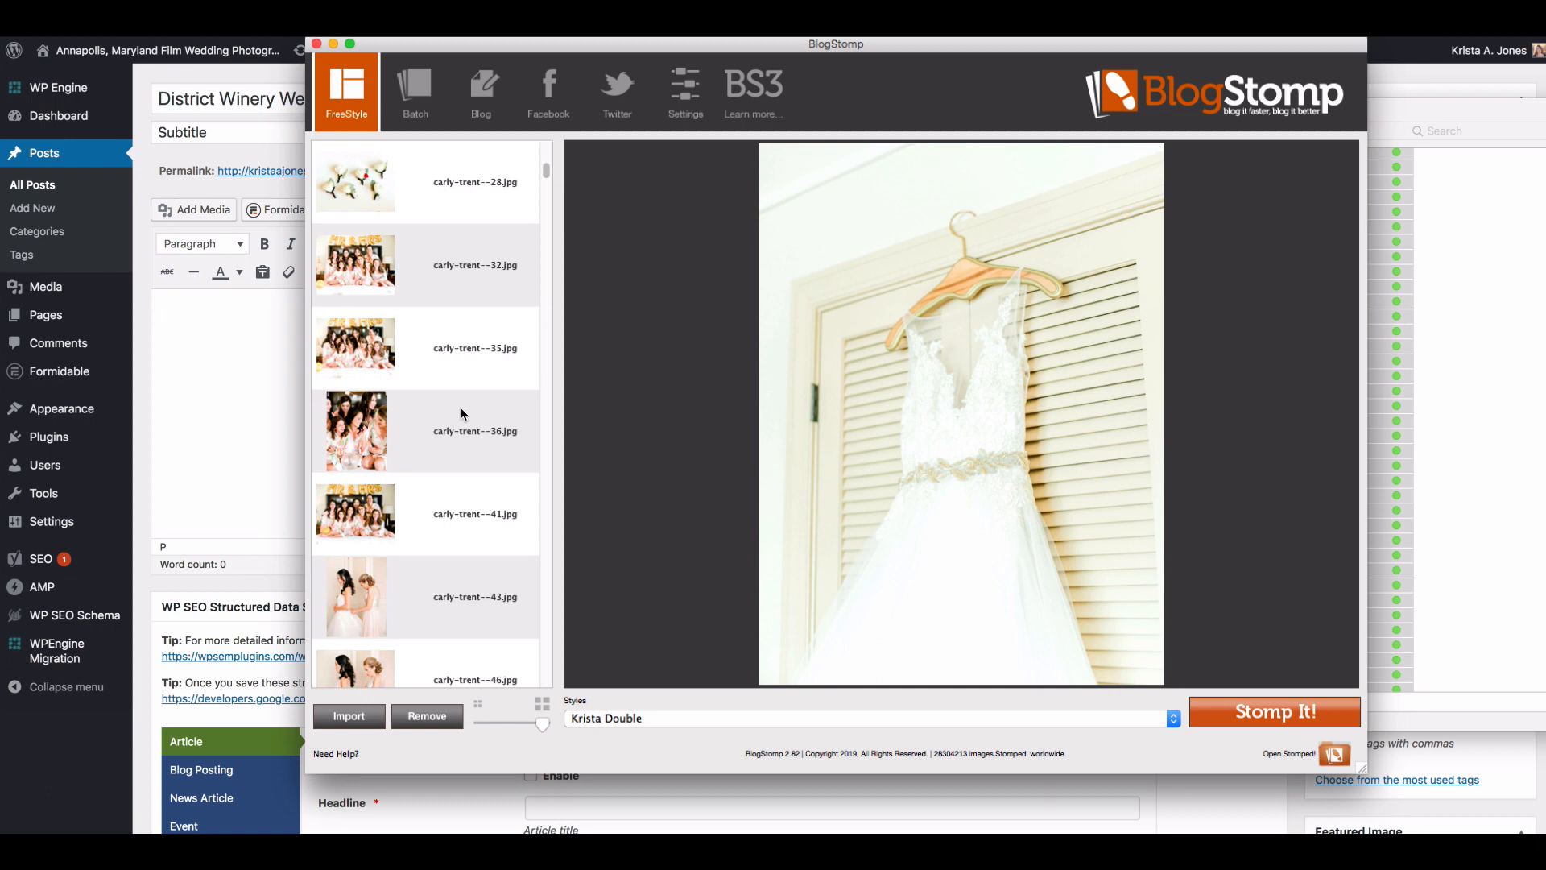
{"action": "scroll", "coordinate": [461, 408], "scroll_direction": "down", "scroll_amount": 10}
{"action": "left_click", "coordinate": [459, 435]}
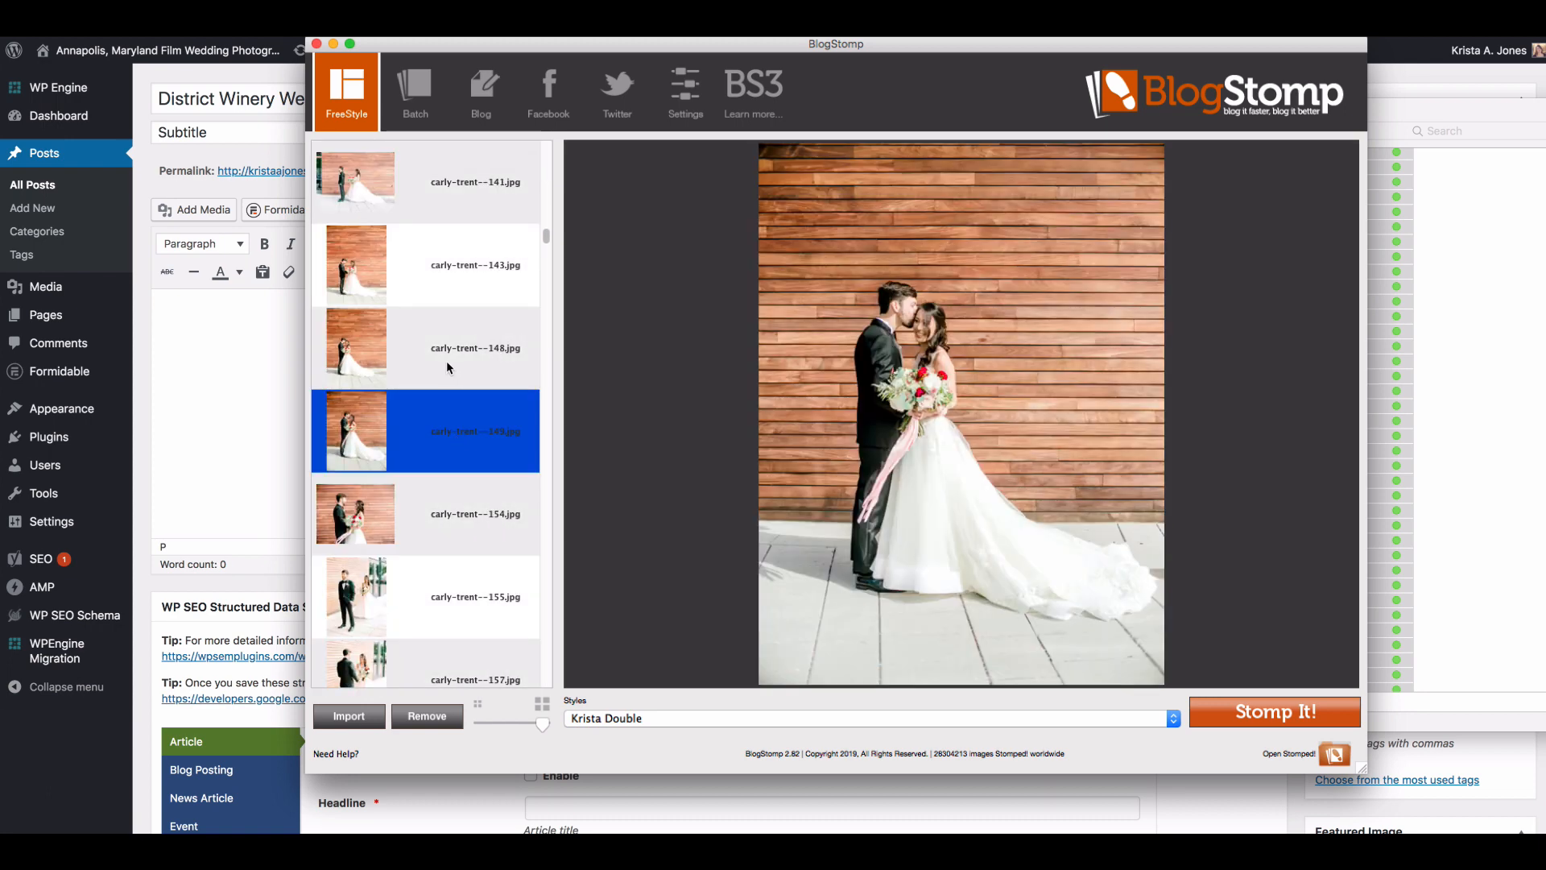
{"action": "left_click", "coordinate": [449, 366]}
{"action": "scroll", "coordinate": [449, 386], "scroll_direction": "up", "scroll_amount": 2}
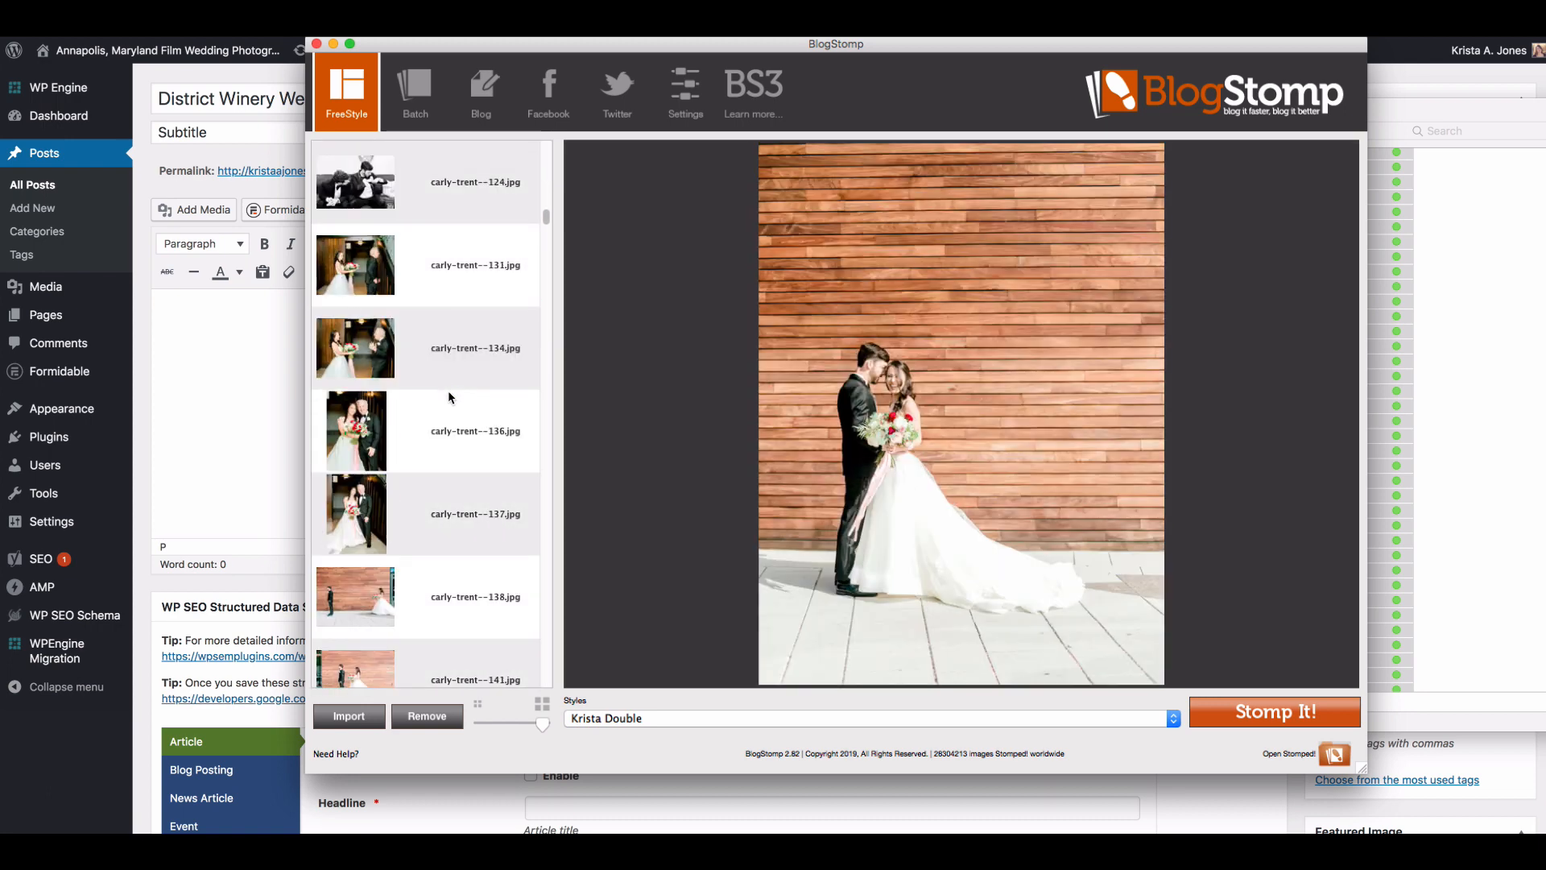
{"action": "left_click", "coordinate": [445, 358]}
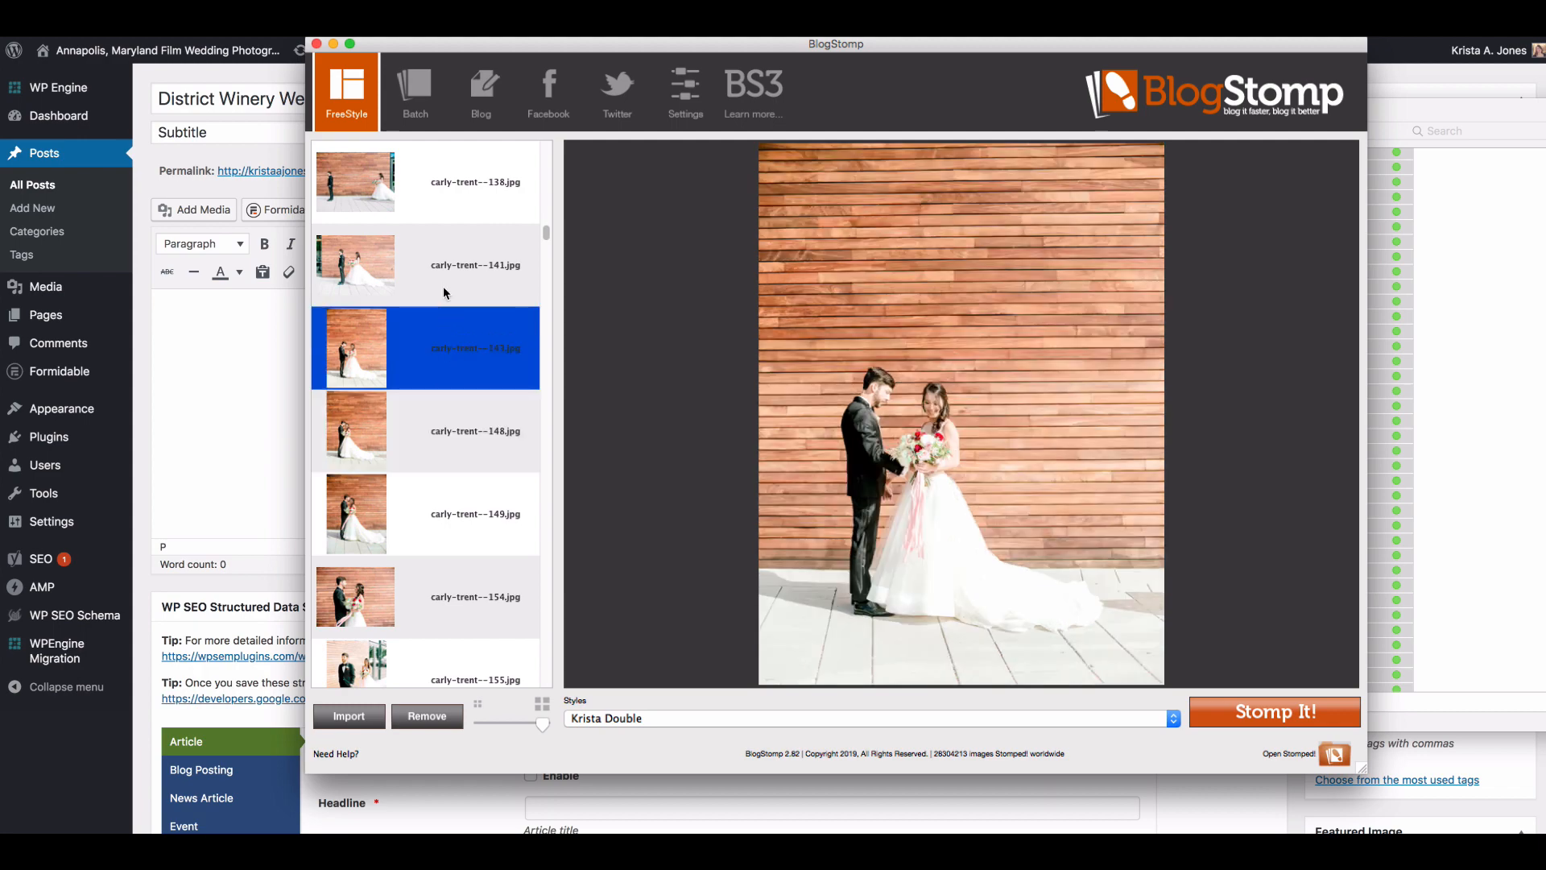
{"action": "left_click", "coordinate": [443, 287]}
{"action": "left_click", "coordinate": [442, 359]}
{"action": "left_click", "coordinate": [434, 525]}
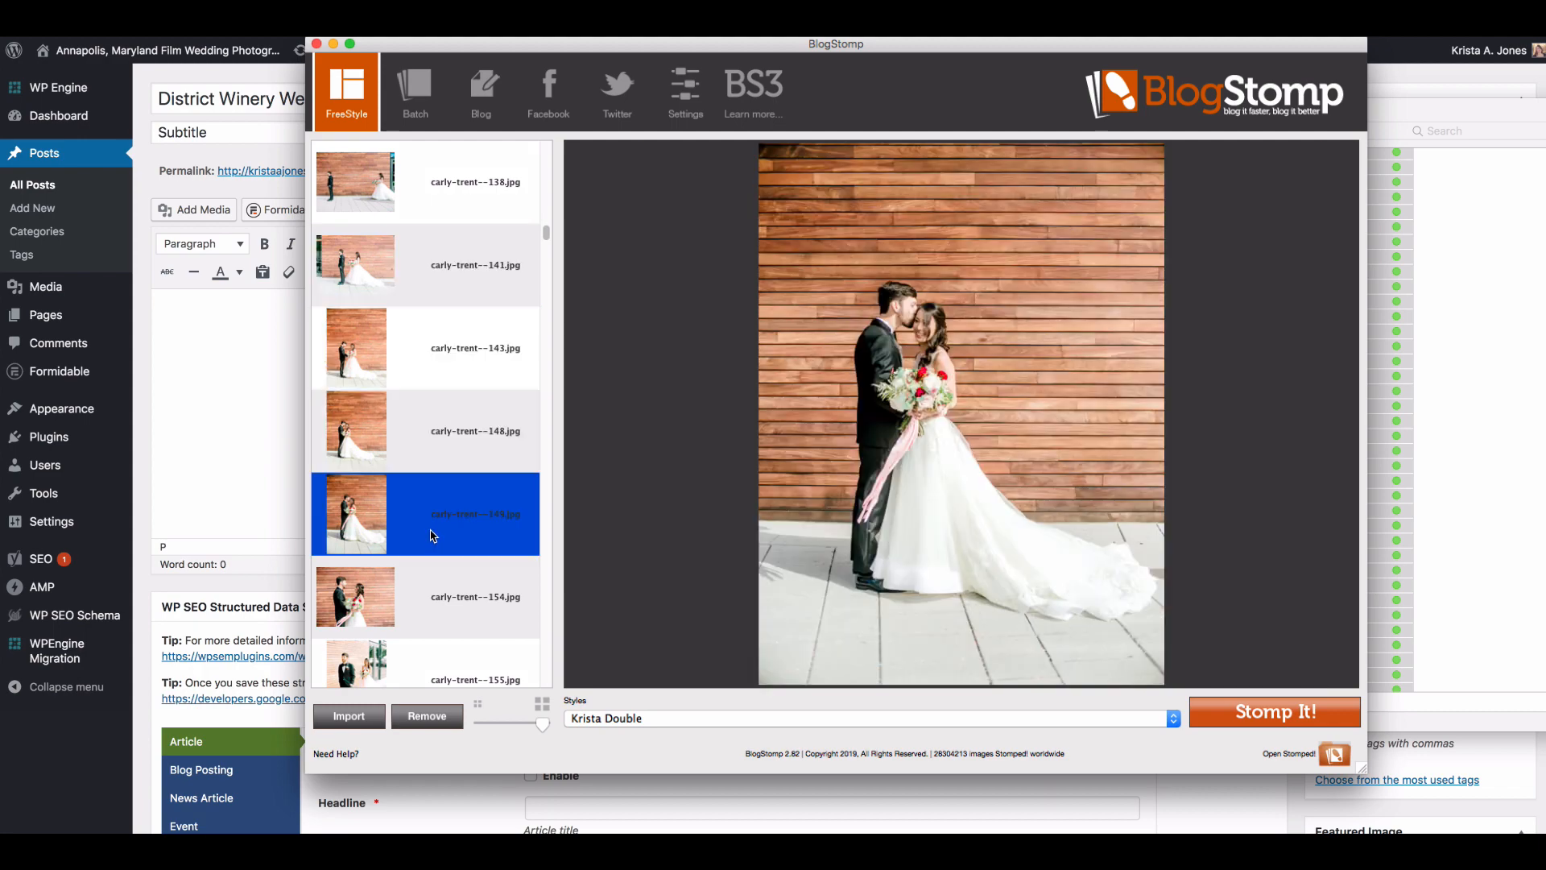
{"action": "left_click", "coordinate": [424, 434]}
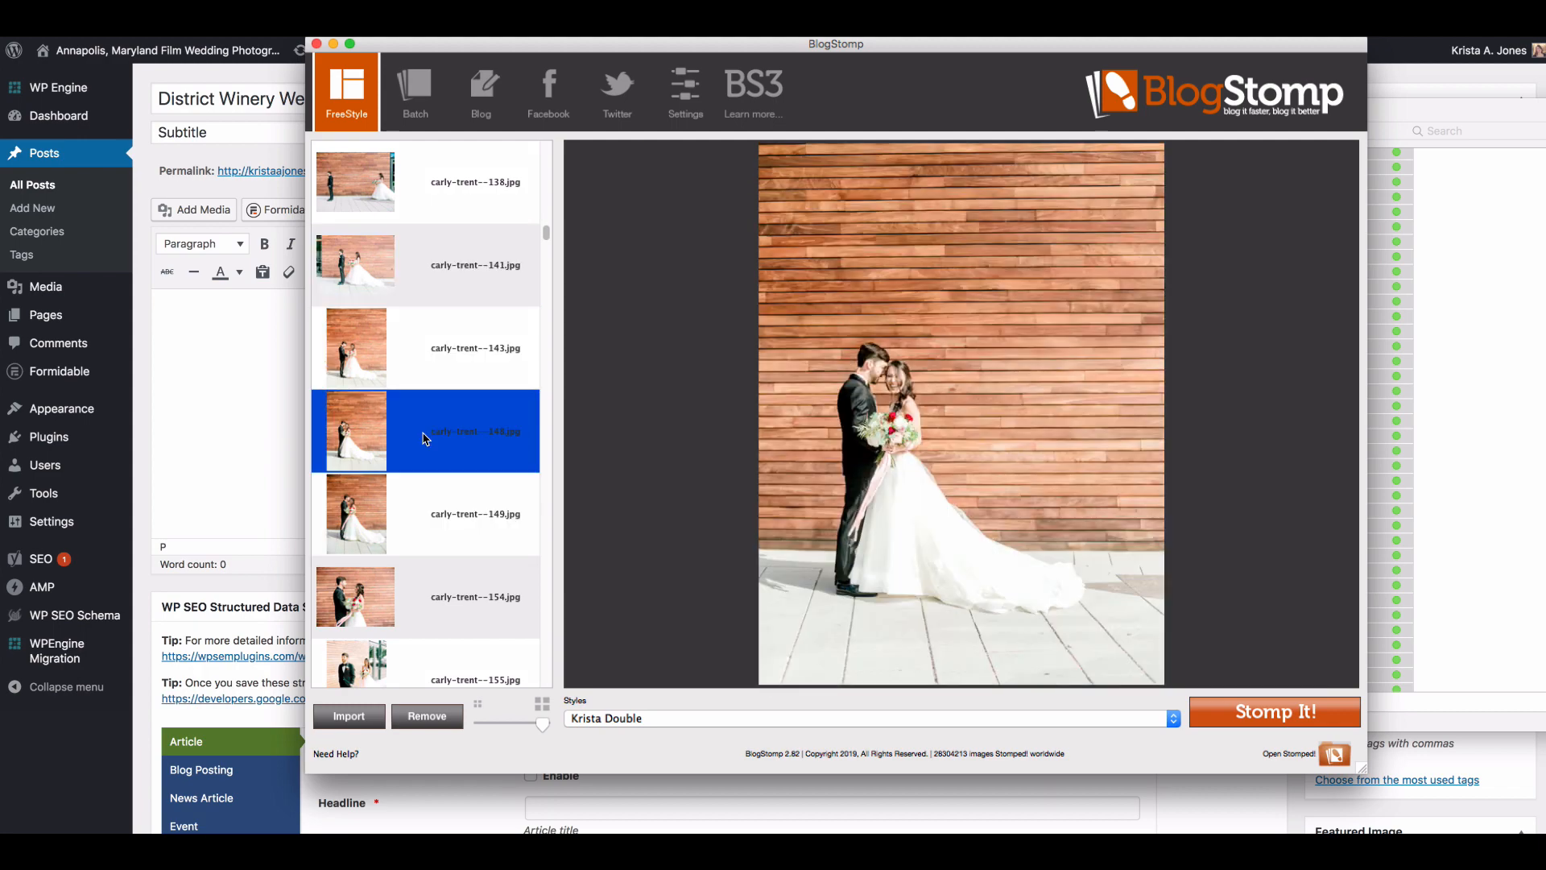
{"action": "left_click", "coordinate": [435, 384]}
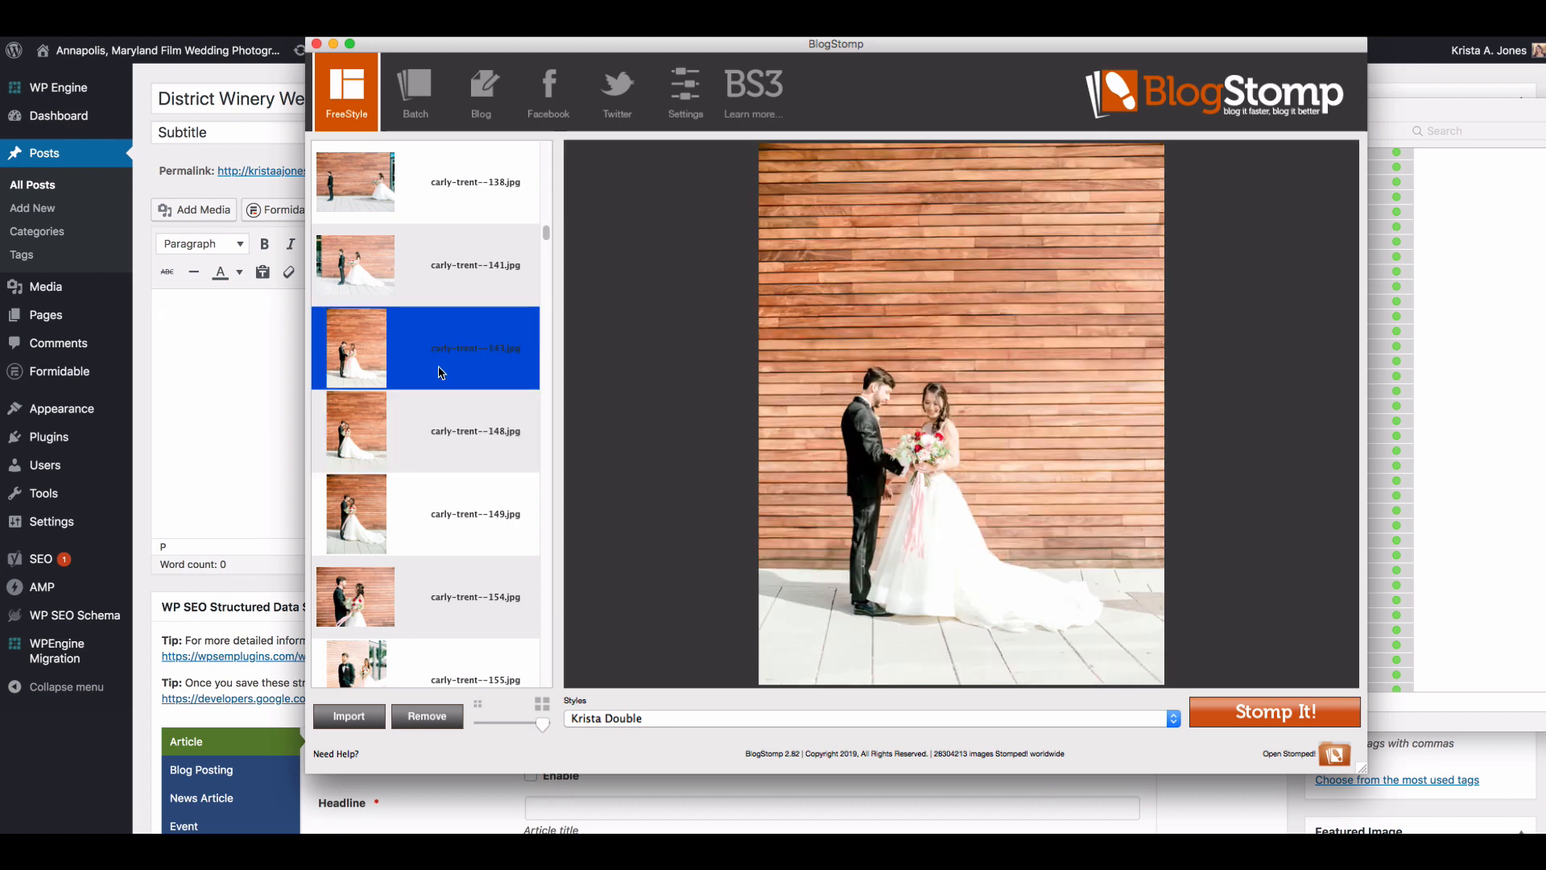
{"action": "left_click", "coordinate": [443, 281]}
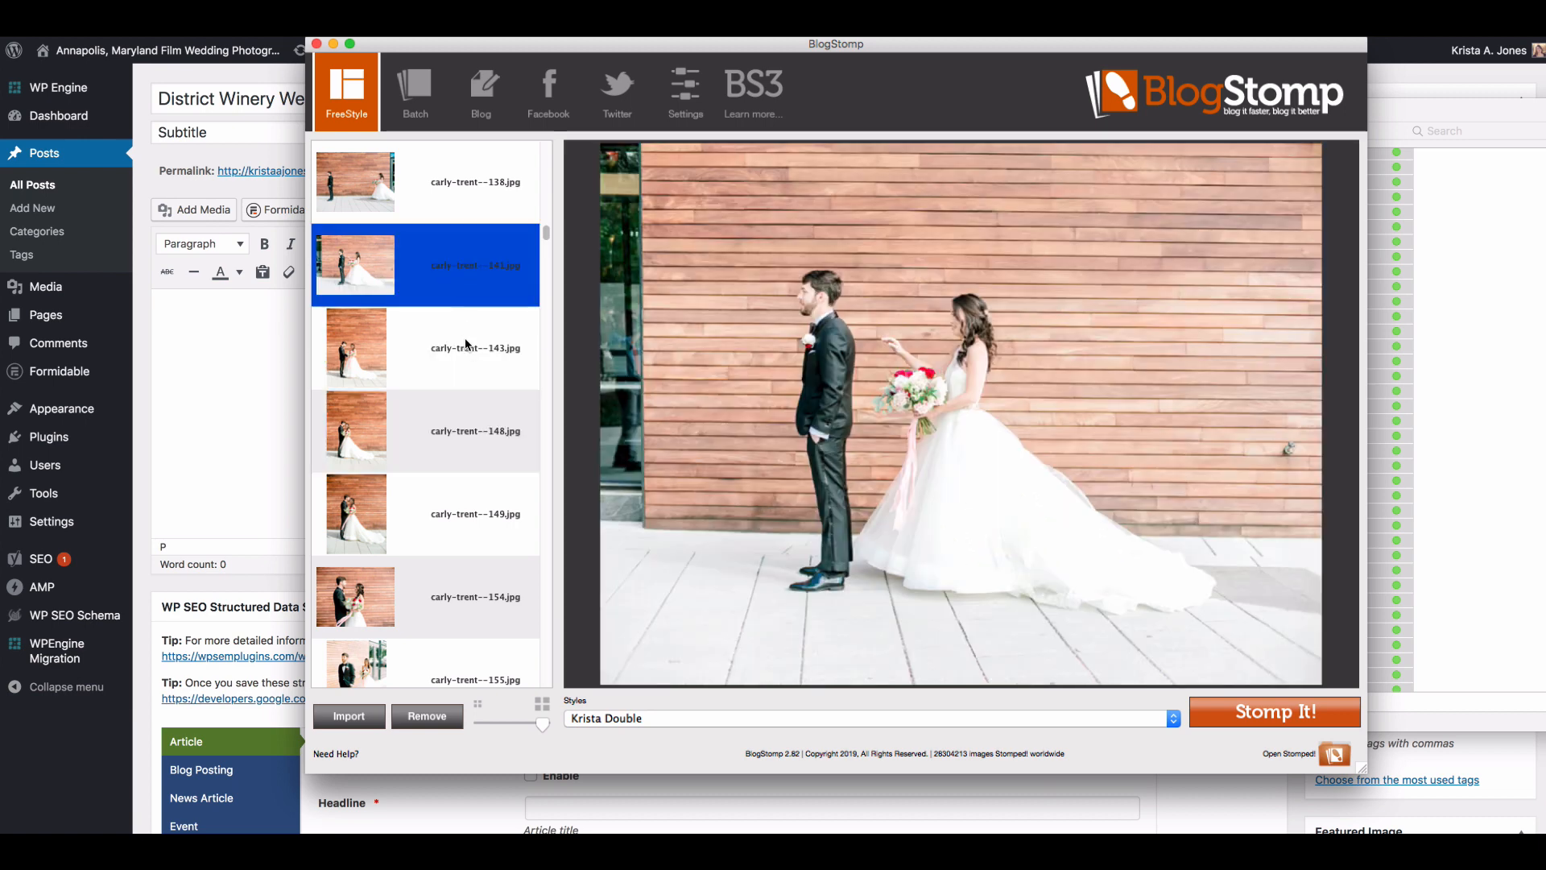
Step: Stomp the vertical waterfront portrait numbered 172 as a single image with the Krista Double style
{"action": "scroll", "coordinate": [466, 345], "scroll_direction": "down", "scroll_amount": 3}
{"action": "left_click", "coordinate": [456, 417]}
{"action": "scroll", "coordinate": [439, 499], "scroll_direction": "down", "scroll_amount": 3}
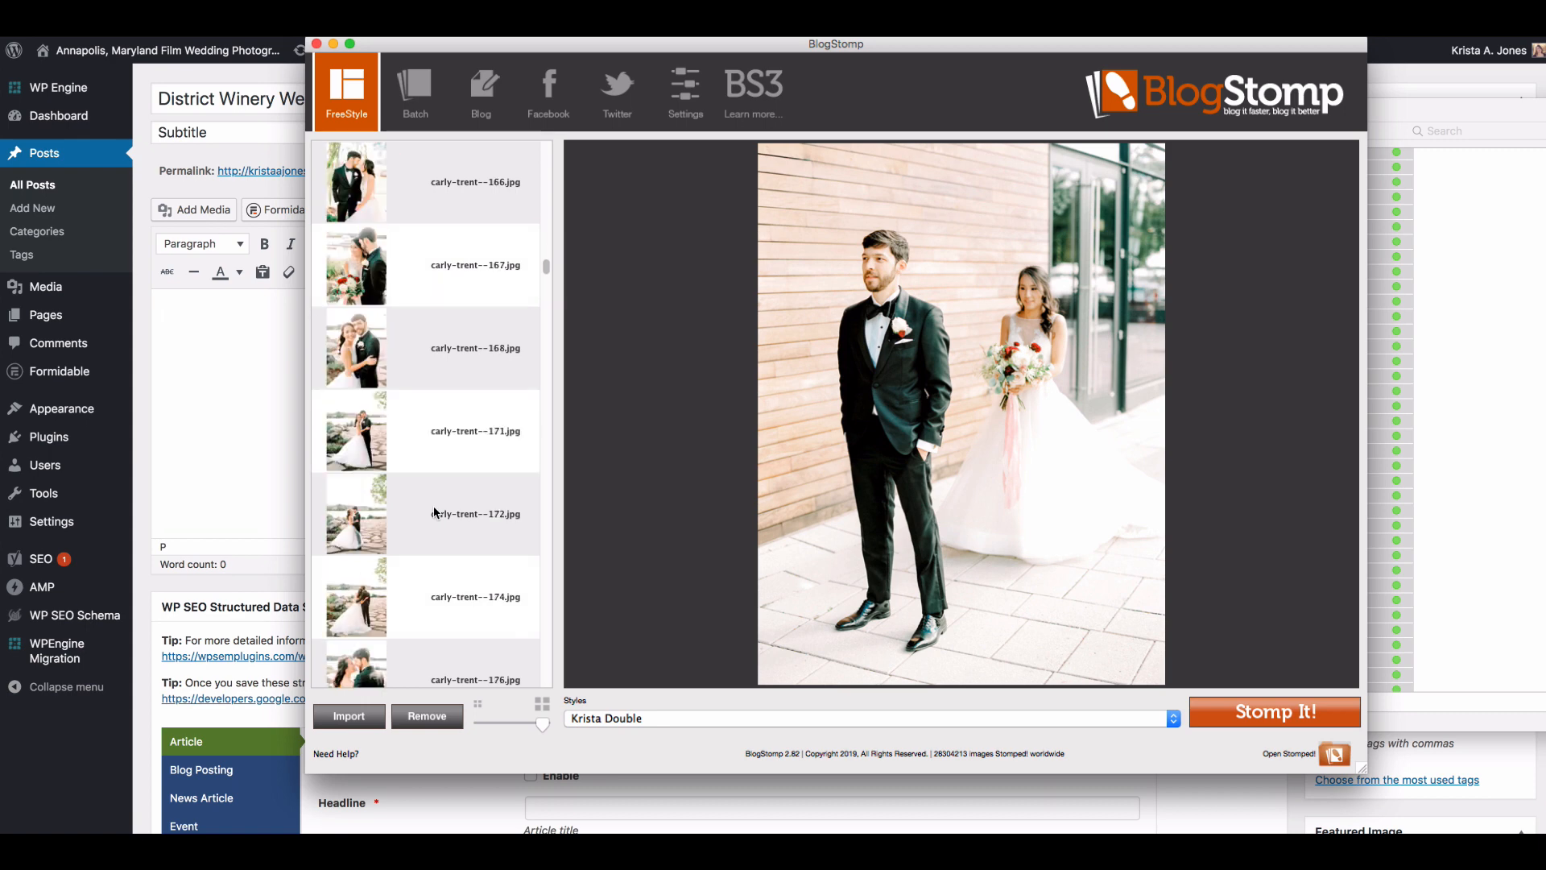
{"action": "left_click", "coordinate": [426, 445]}
{"action": "scroll", "coordinate": [426, 445], "scroll_direction": "up", "scroll_amount": 1}
{"action": "scroll", "coordinate": [426, 445], "scroll_direction": "down", "scroll_amount": 1}
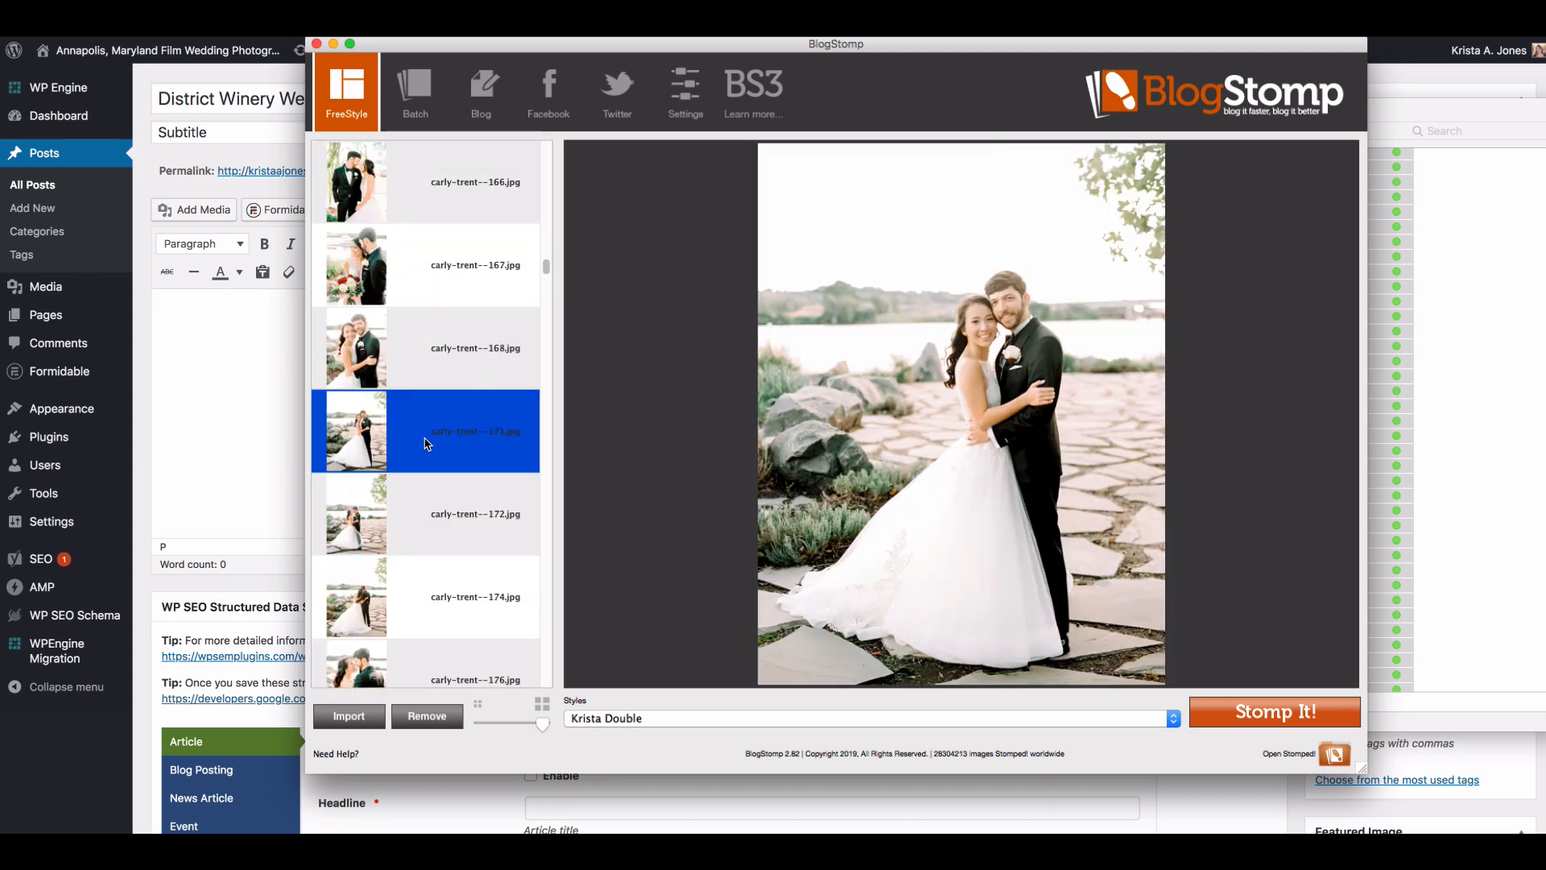
{"action": "left_click", "coordinate": [412, 534]}
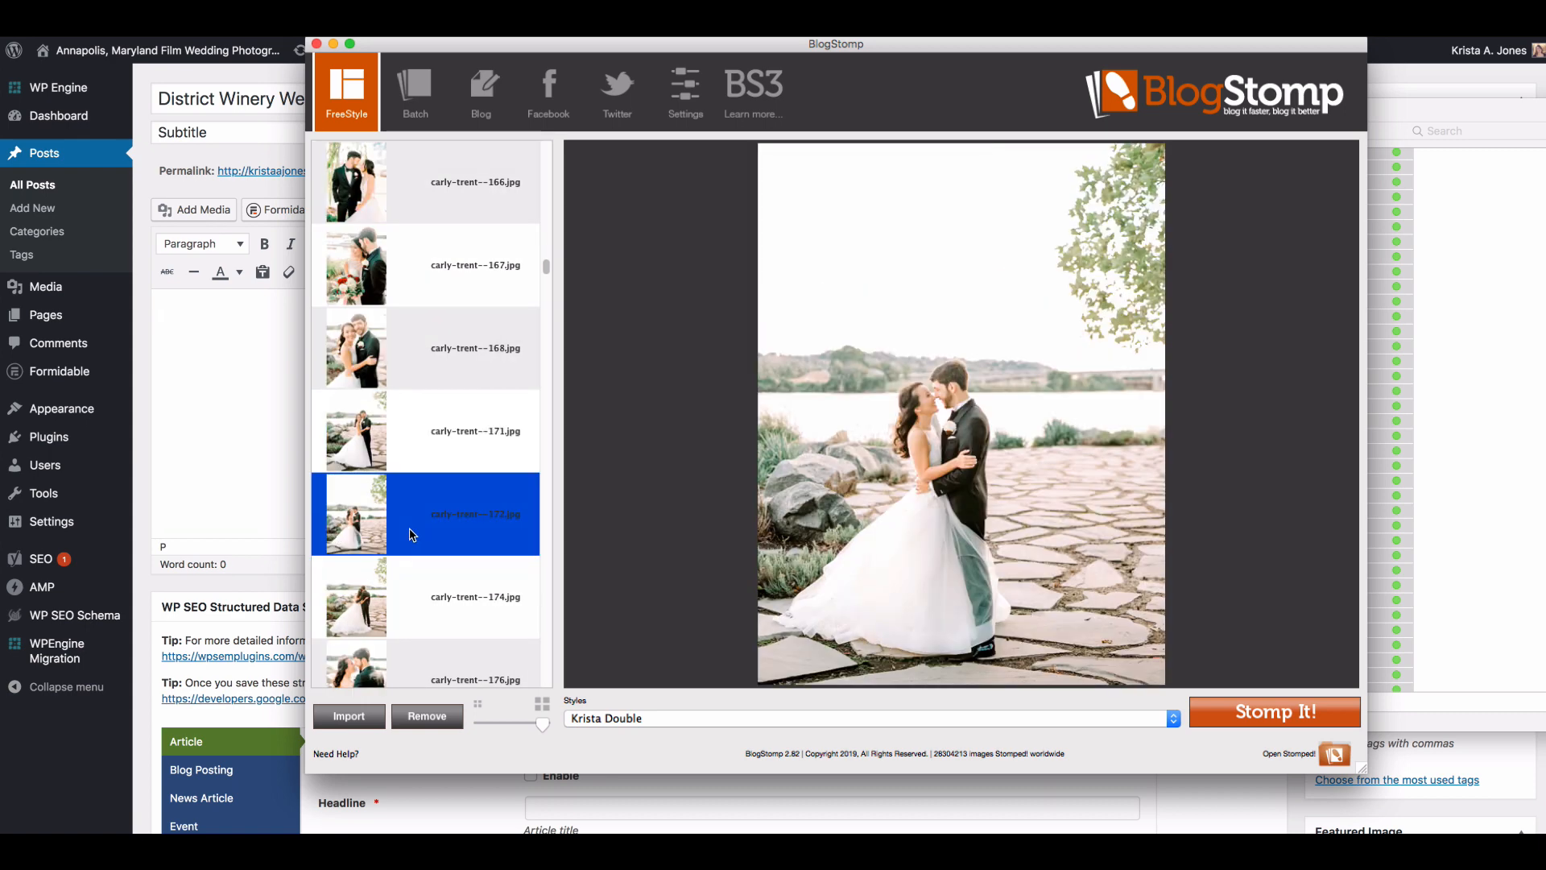
{"action": "left_click", "coordinate": [1273, 719]}
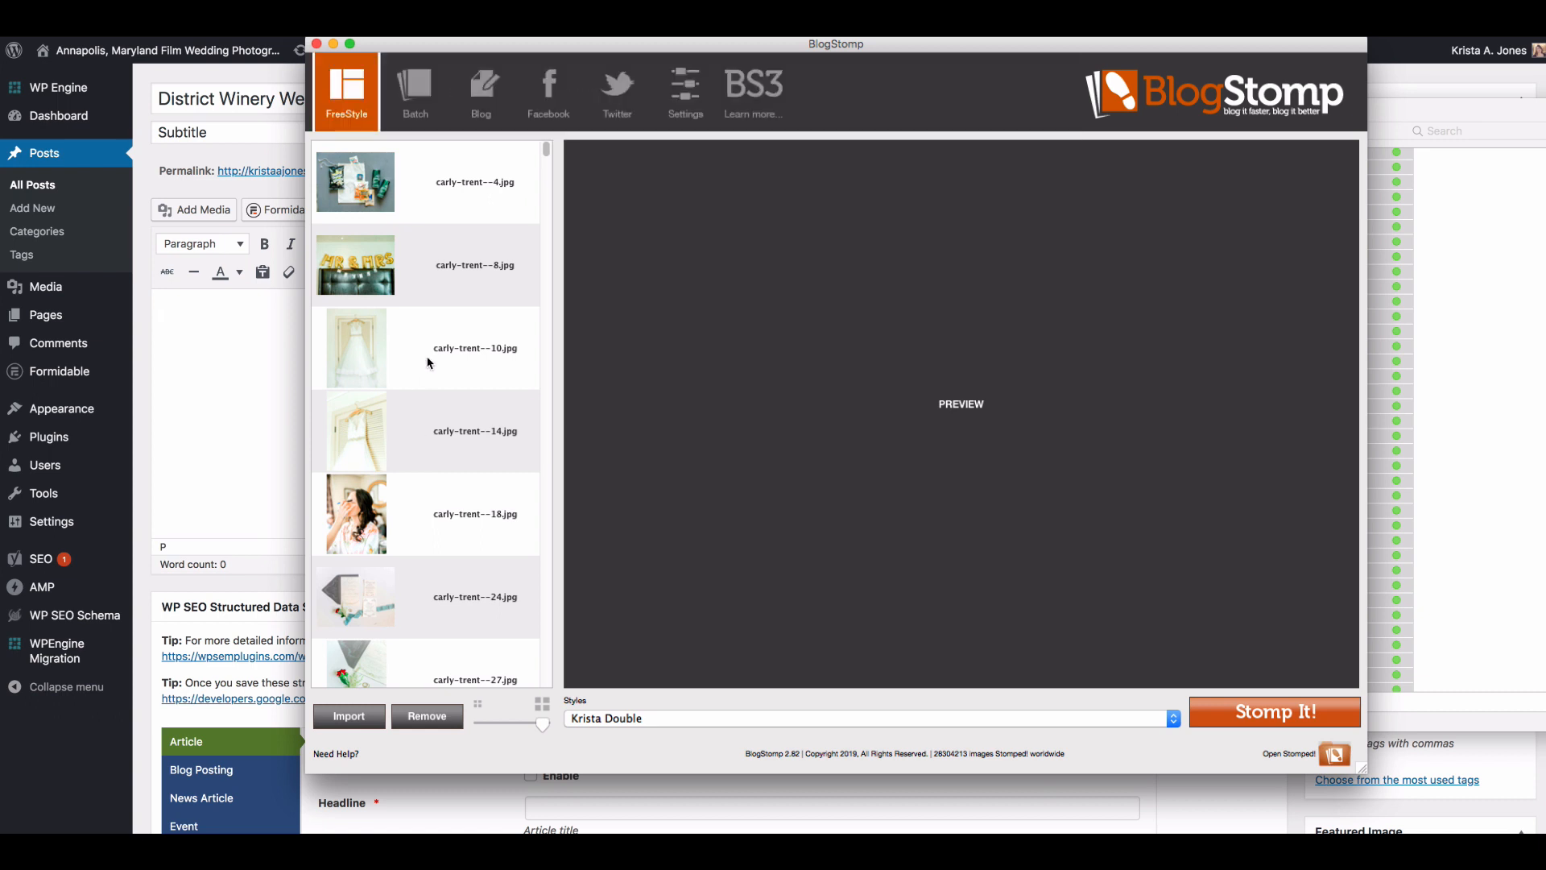
Step: Stomp the horizontal invitation suite photo numbered 24 as a single image
{"action": "scroll", "coordinate": [427, 363], "scroll_direction": "down", "scroll_amount": 10}
{"action": "scroll", "coordinate": [427, 364], "scroll_direction": "up", "scroll_amount": 10}
{"action": "scroll", "coordinate": [428, 363], "scroll_direction": "down", "scroll_amount": 3}
{"action": "left_click", "coordinate": [427, 435]}
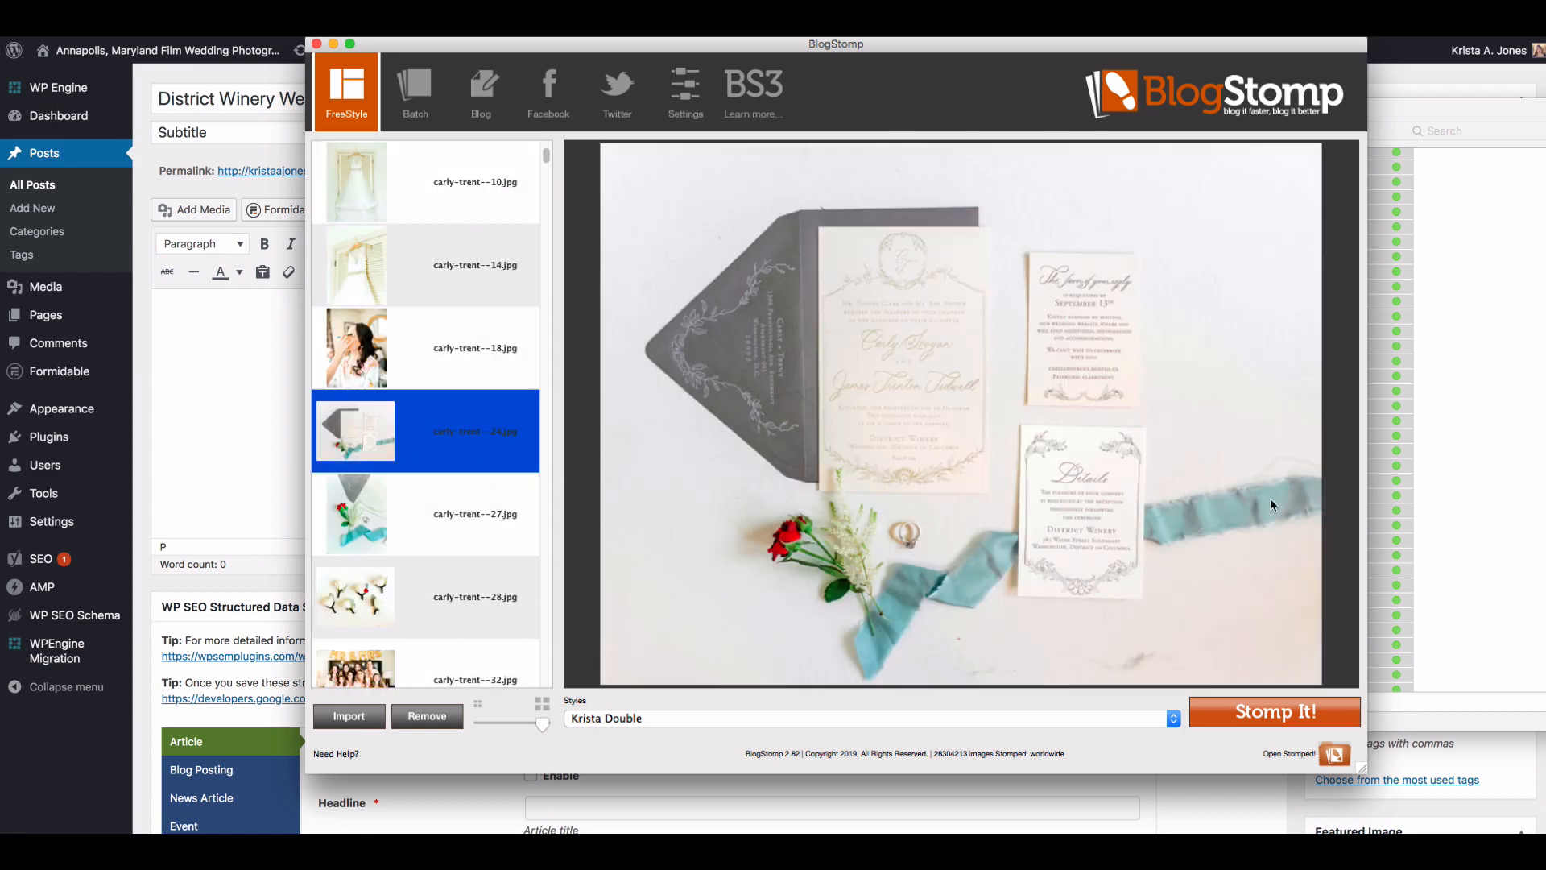
{"action": "left_click", "coordinate": [1288, 713]}
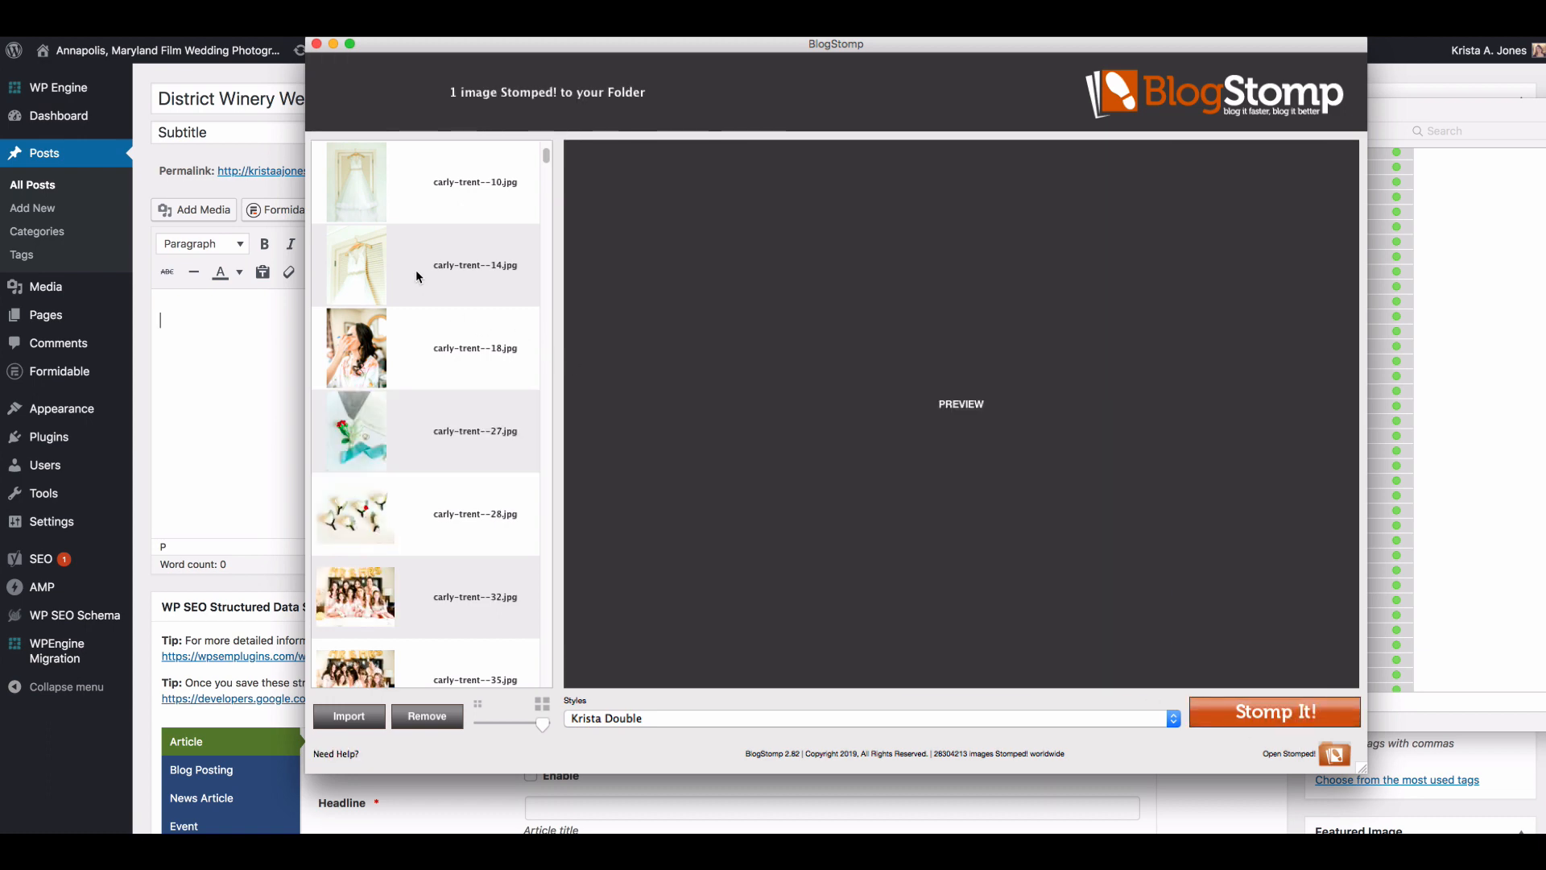
Step: Preview the close-up dress photo paired with the rose and invitation detail, the bride's makeup photo and the bridesmaids group photo
{"action": "left_click", "coordinate": [416, 269]}
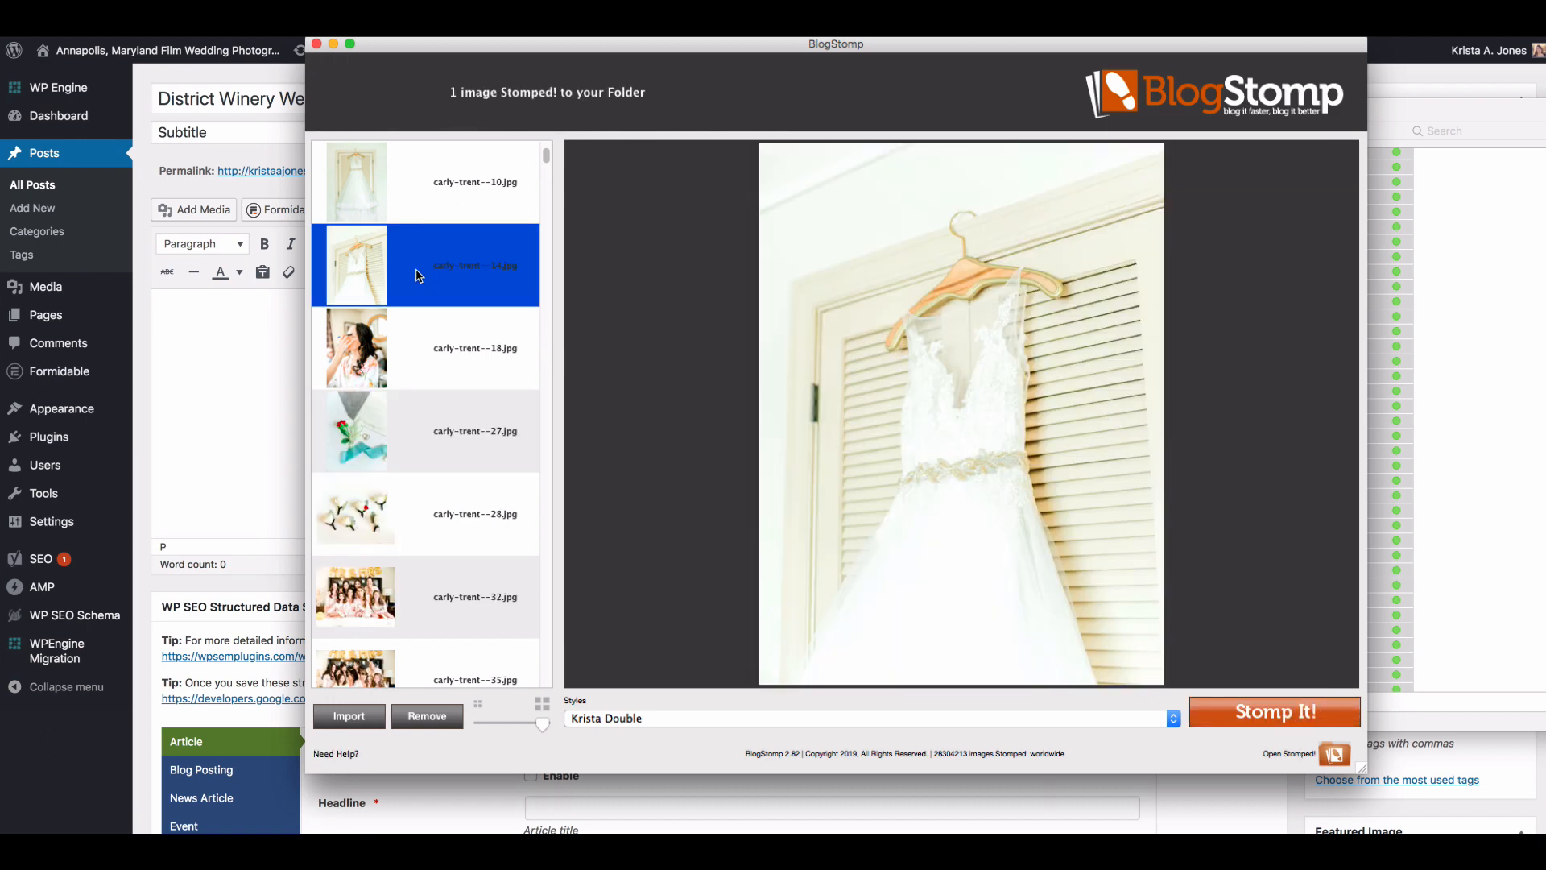
{"action": "left_click", "coordinate": [419, 472], "text": "super"}
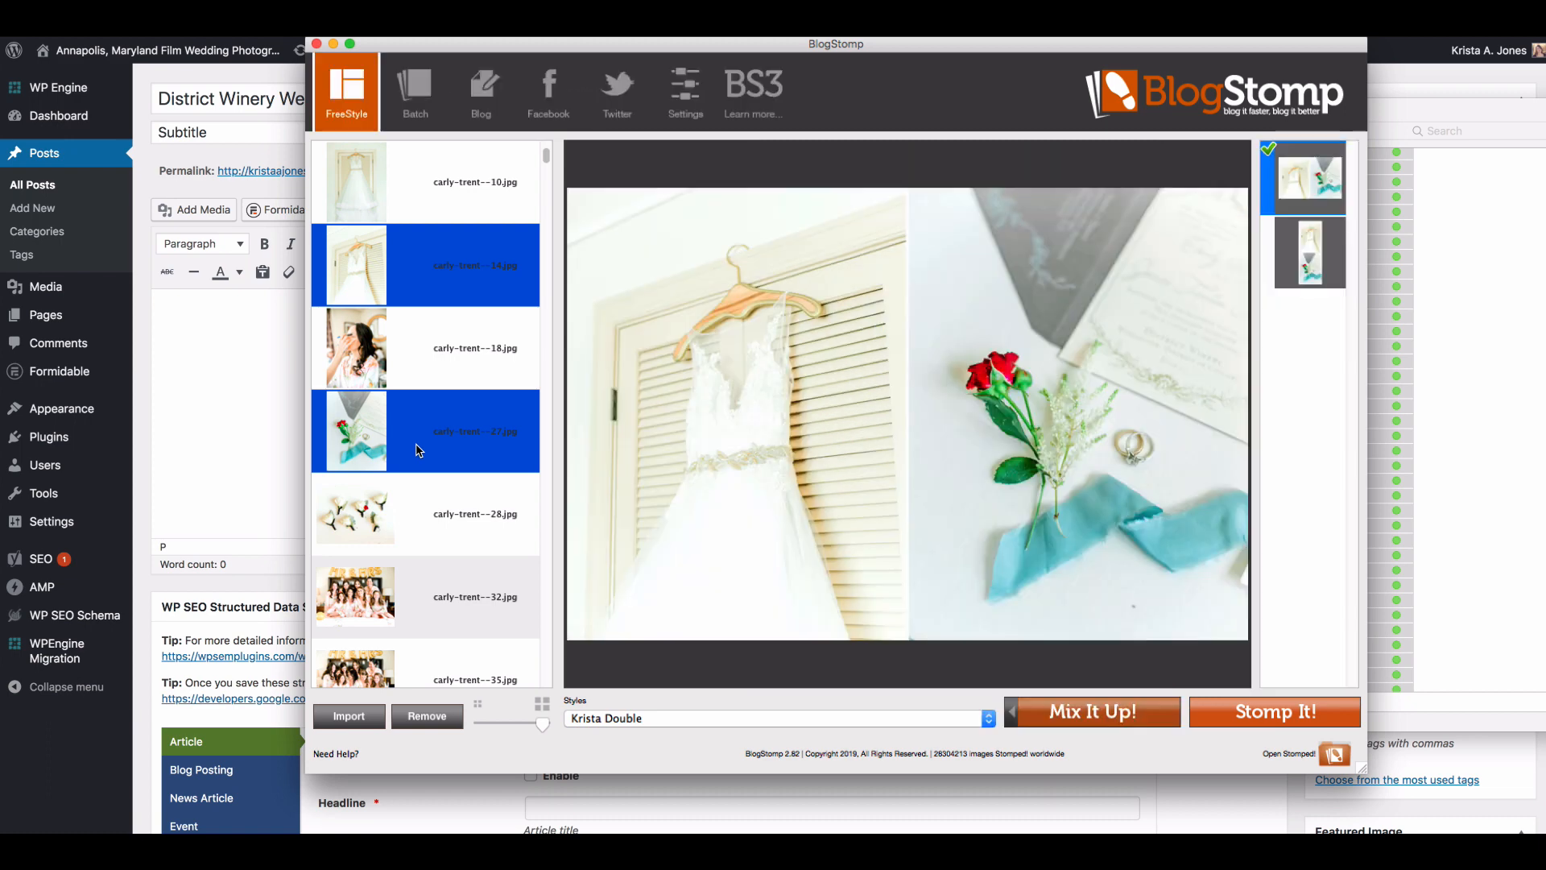
{"action": "left_click", "coordinate": [429, 450], "text": "super"}
{"action": "left_click", "coordinate": [435, 360], "text": "super"}
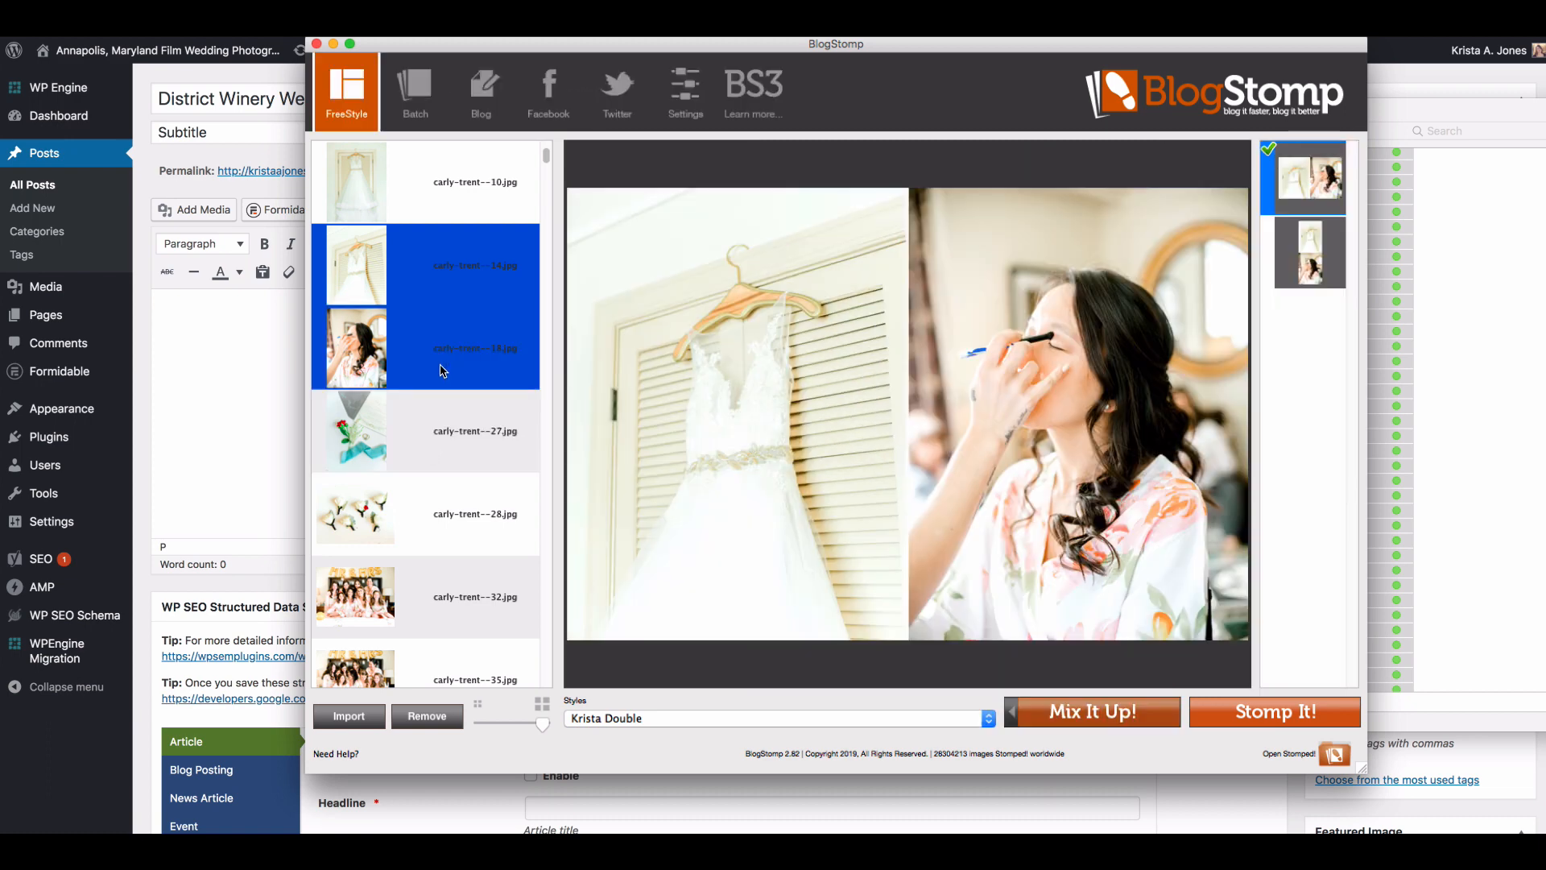
{"action": "left_click", "coordinate": [443, 371], "text": "super"}
{"action": "left_click", "coordinate": [429, 593], "text": "super"}
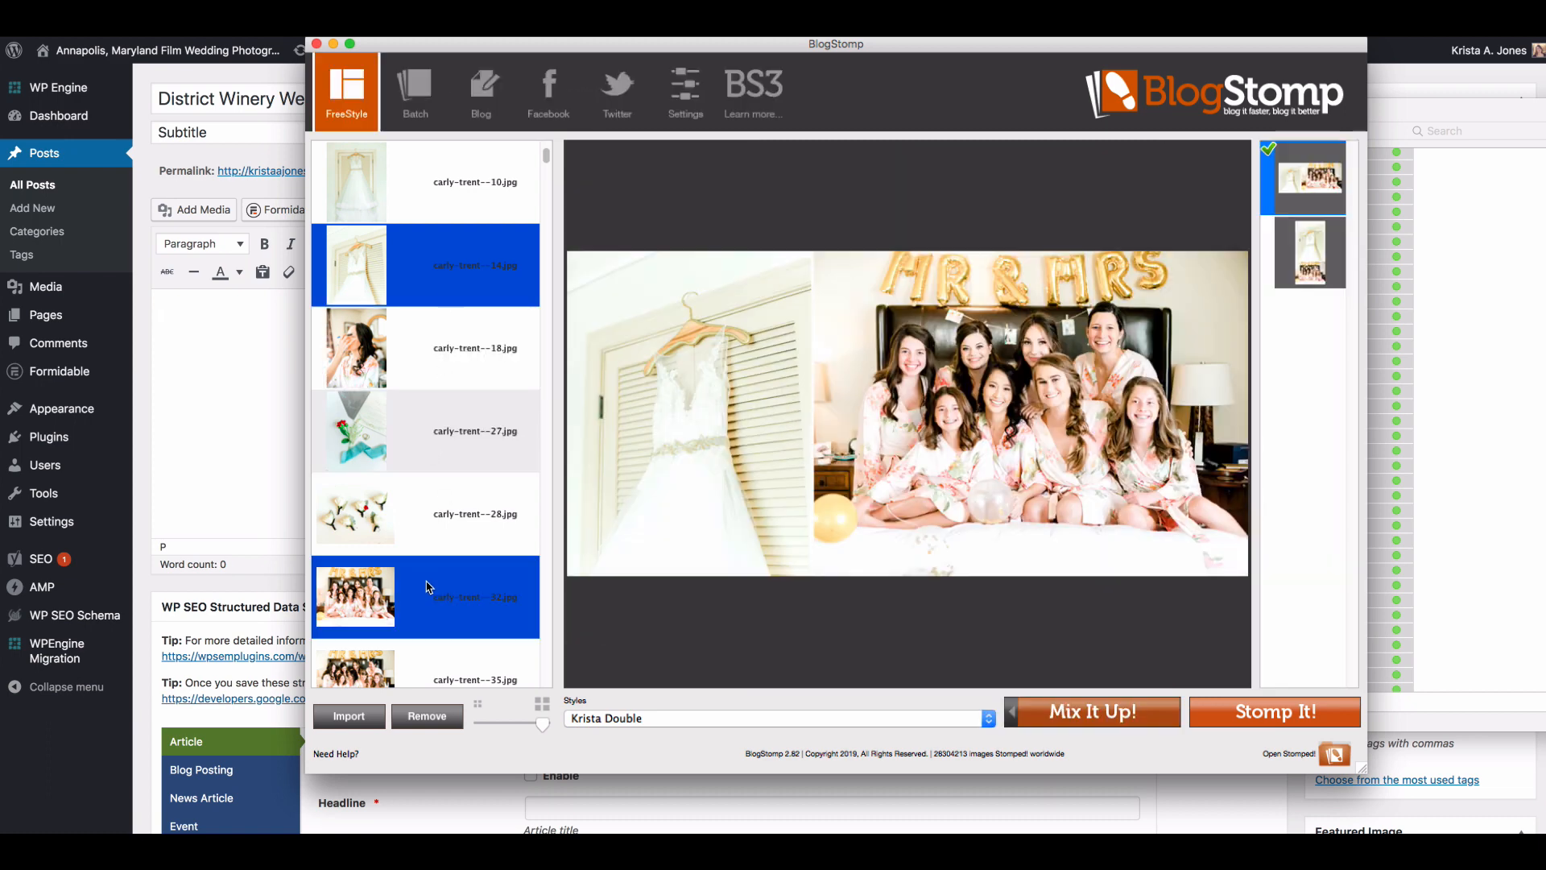
{"action": "left_click", "coordinate": [419, 276]}
Step: Compare pairings of the full-length dress photo with the rose detail and makeup photos, and of the close-up dress with the makeup photo
{"action": "left_click", "coordinate": [442, 191], "text": "super"}
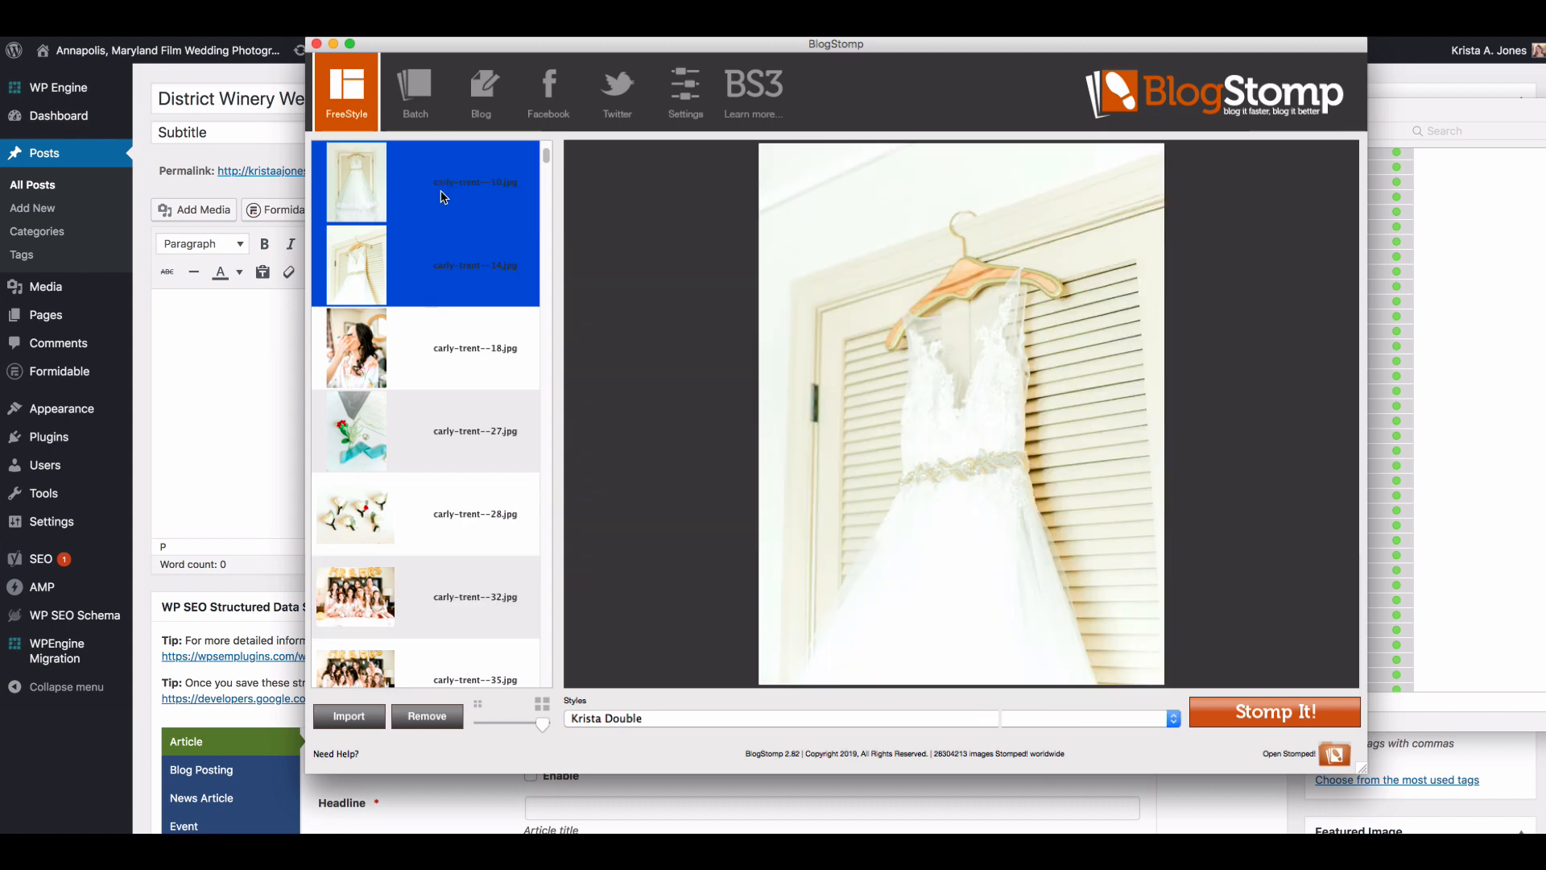
{"action": "left_click", "coordinate": [451, 278], "text": "super"}
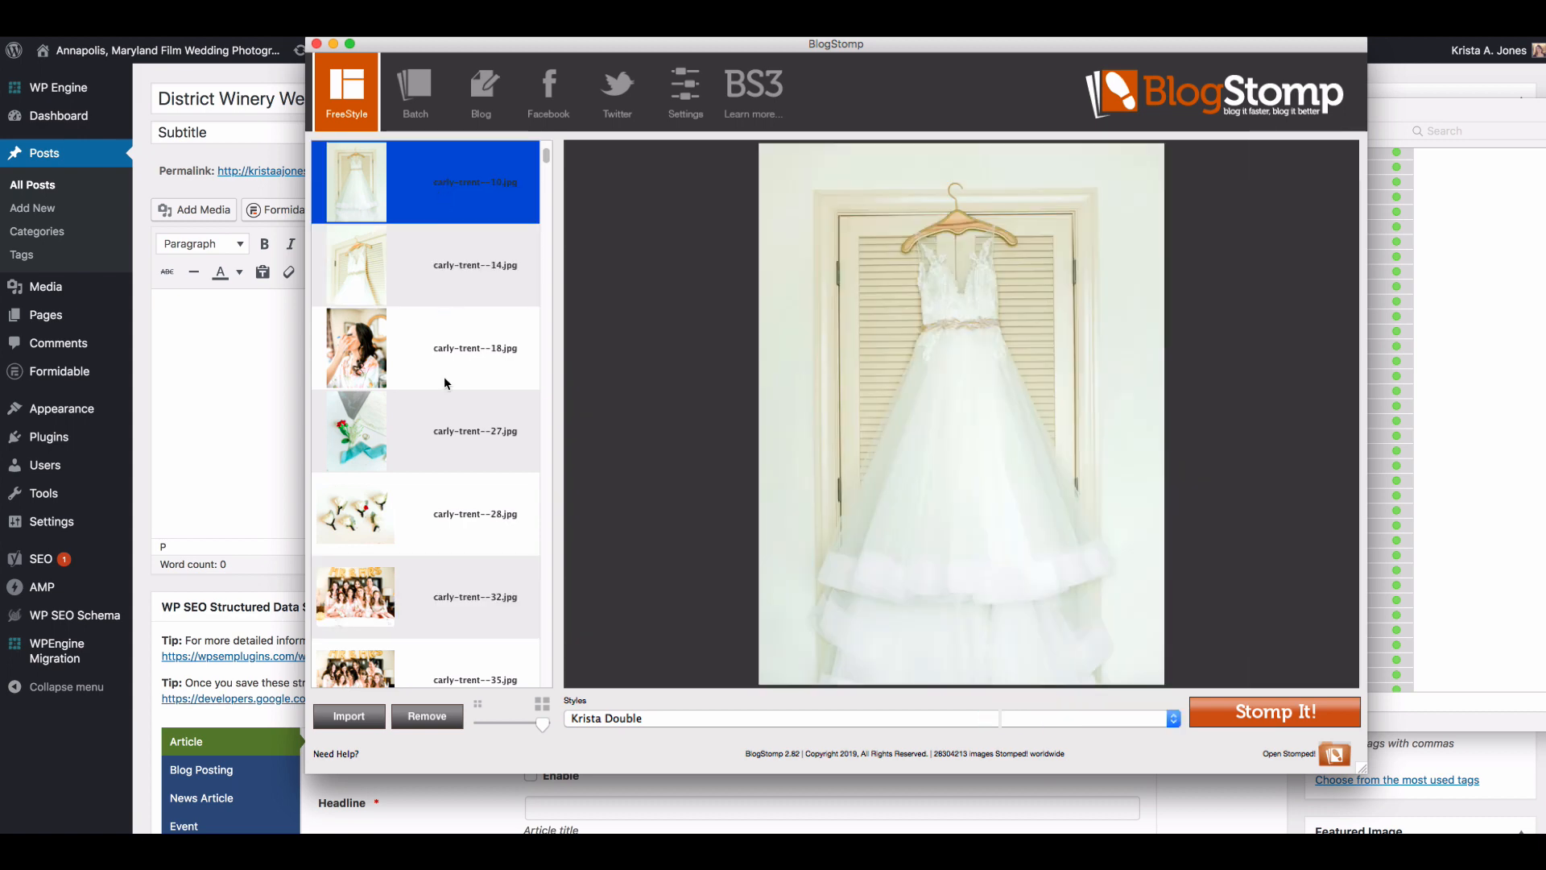
{"action": "left_click", "coordinate": [446, 428], "text": "super"}
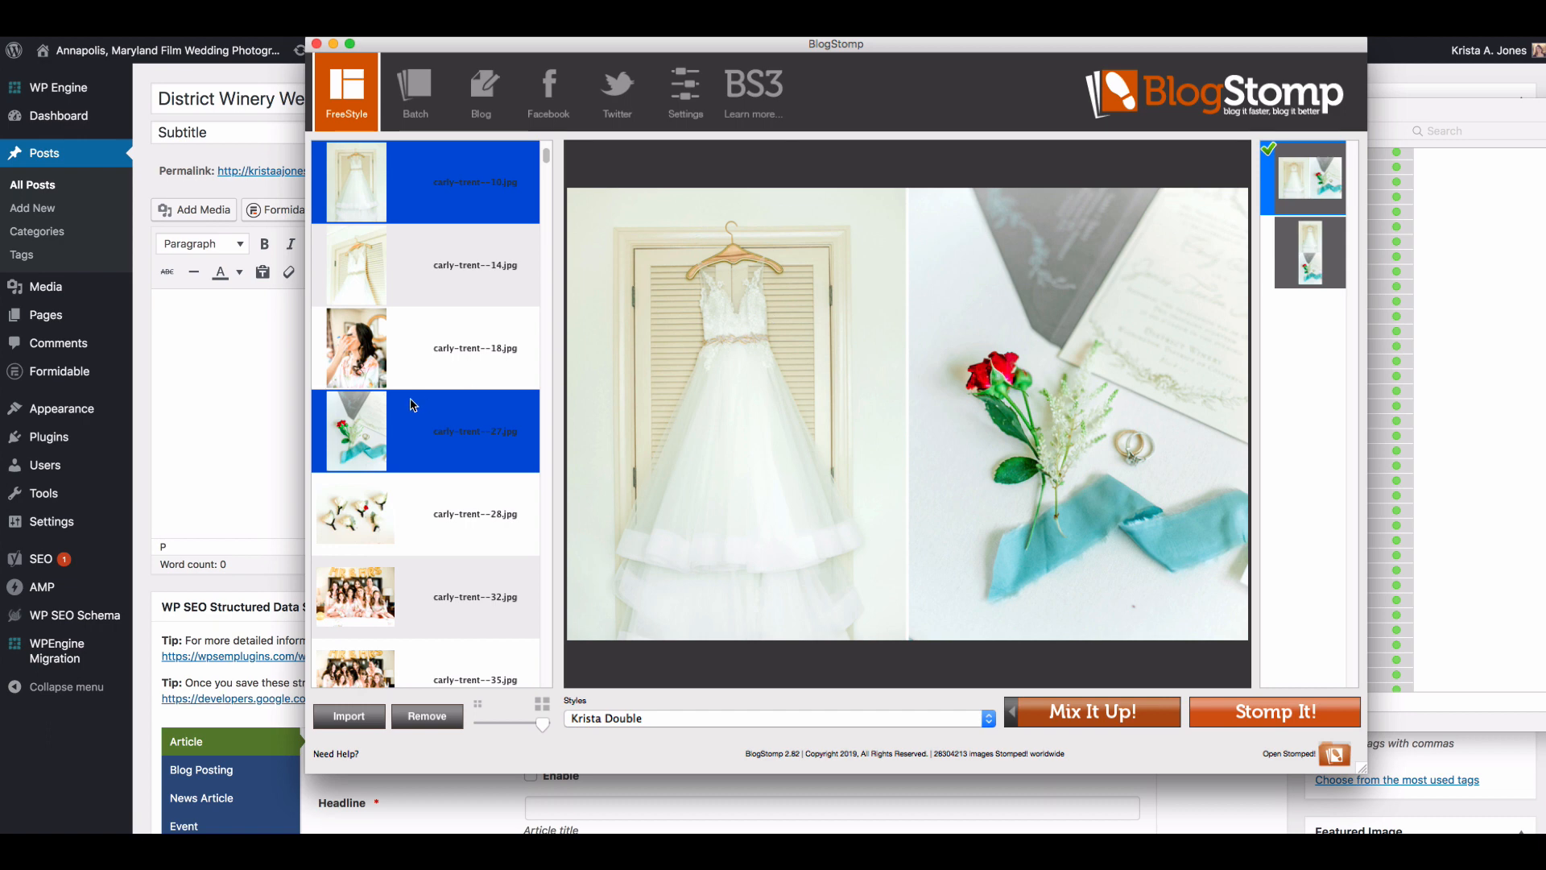
{"action": "left_click", "coordinate": [432, 418], "text": "super"}
{"action": "left_click", "coordinate": [424, 348], "text": "super"}
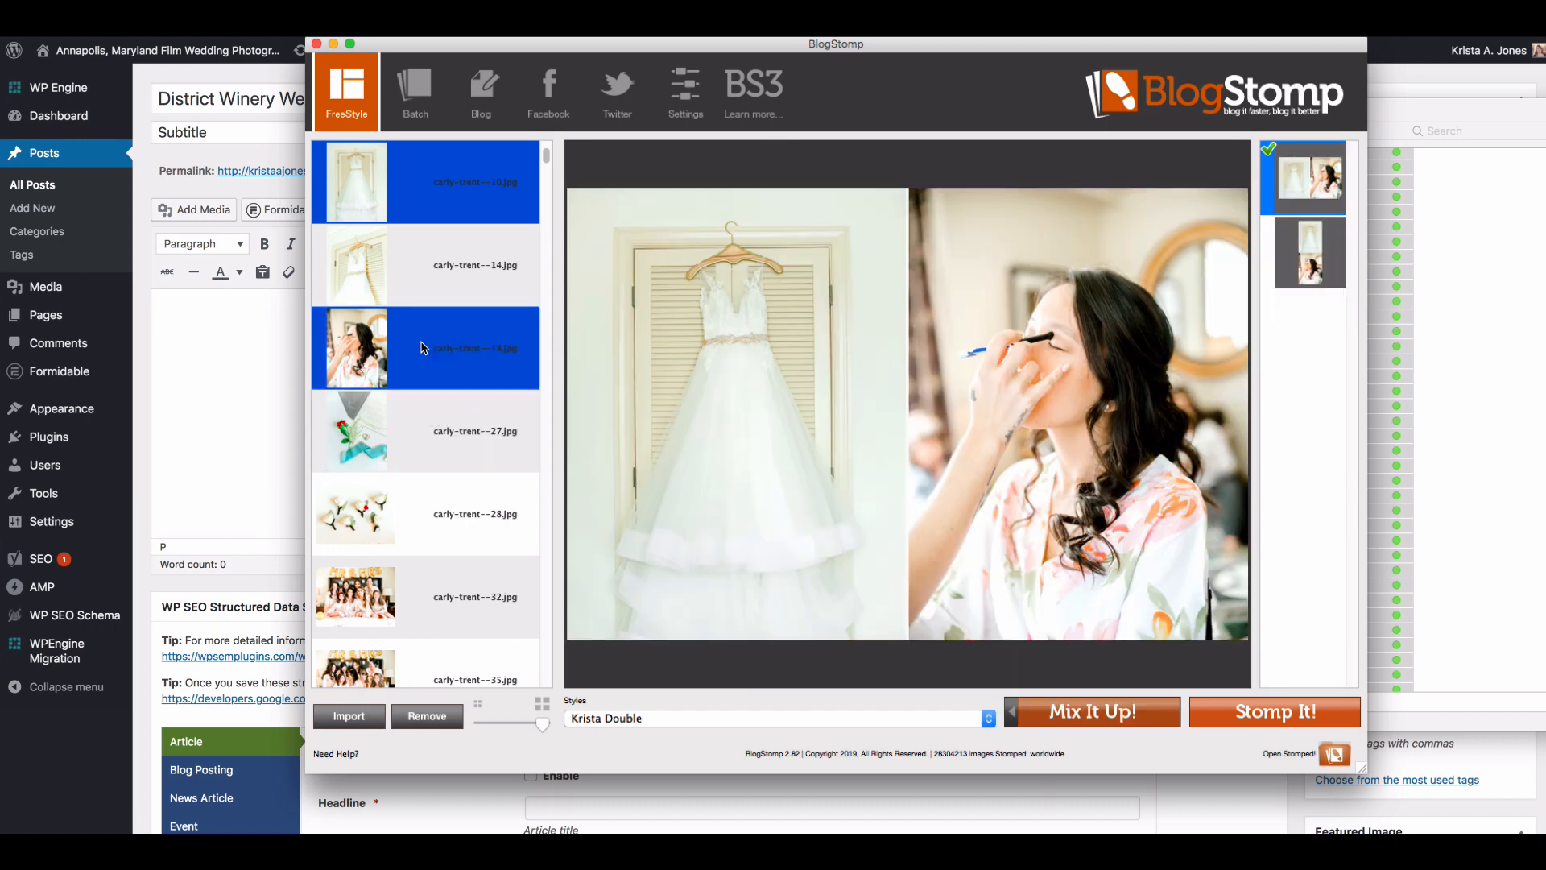
{"action": "left_click", "coordinate": [429, 278]}
{"action": "left_click", "coordinate": [432, 369], "text": "super"}
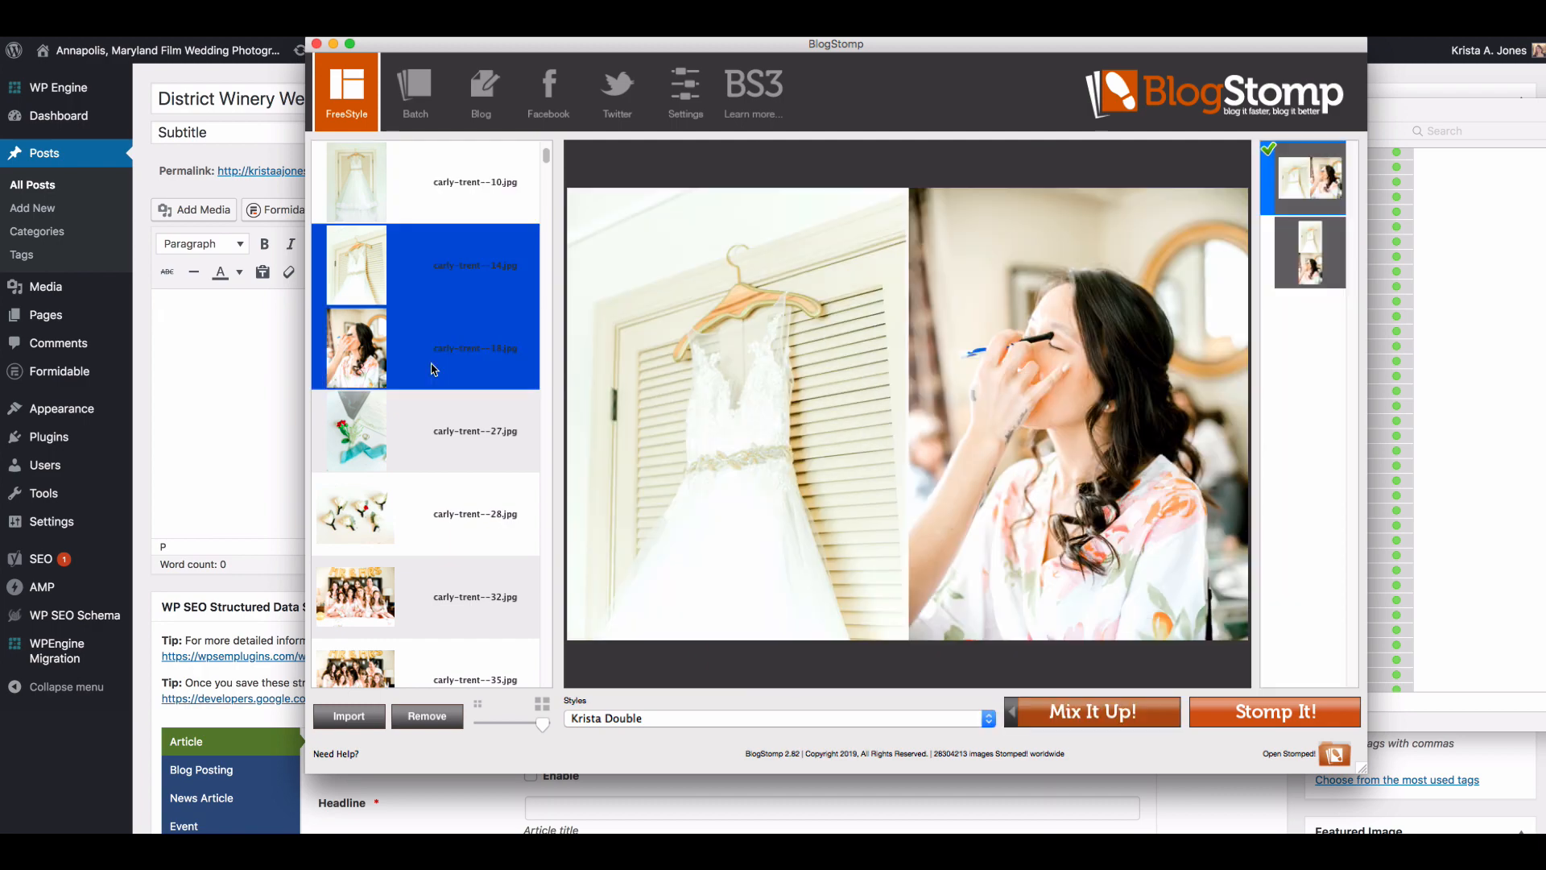
Step: Preview the close-up dress photo numbered 14 side by side with the waterfront city view numbered 52
{"action": "scroll", "coordinate": [432, 369], "scroll_direction": "down", "scroll_amount": 10}
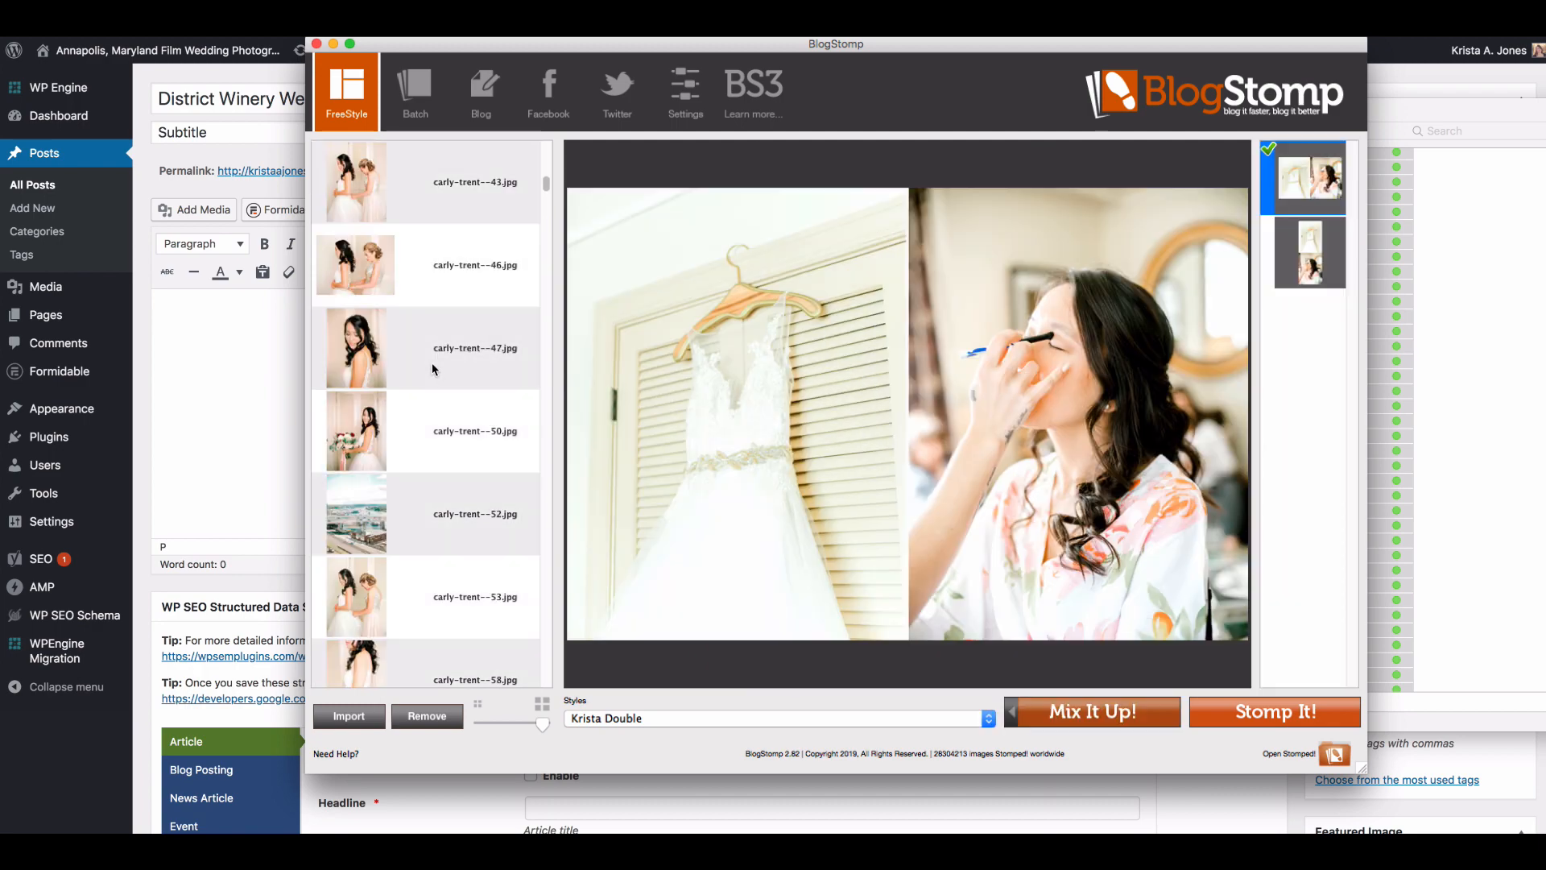
{"action": "scroll", "coordinate": [435, 493], "scroll_direction": "up", "scroll_amount": 10}
{"action": "left_click", "coordinate": [456, 433]}
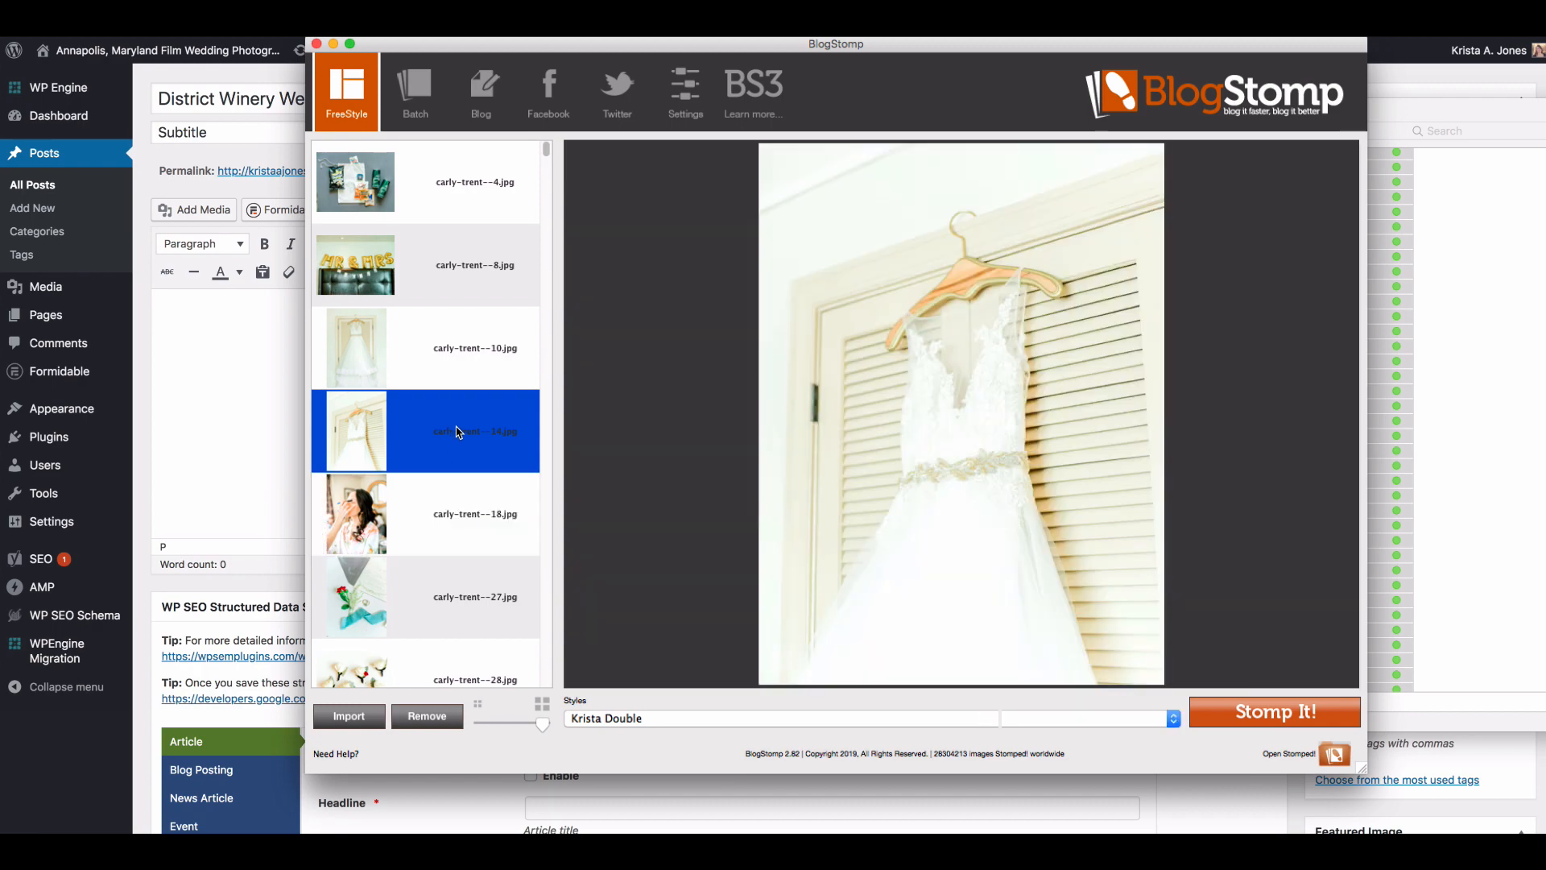
{"action": "scroll", "coordinate": [456, 433], "scroll_direction": "down", "scroll_amount": 10}
{"action": "left_click", "coordinate": [440, 520], "text": "super"}
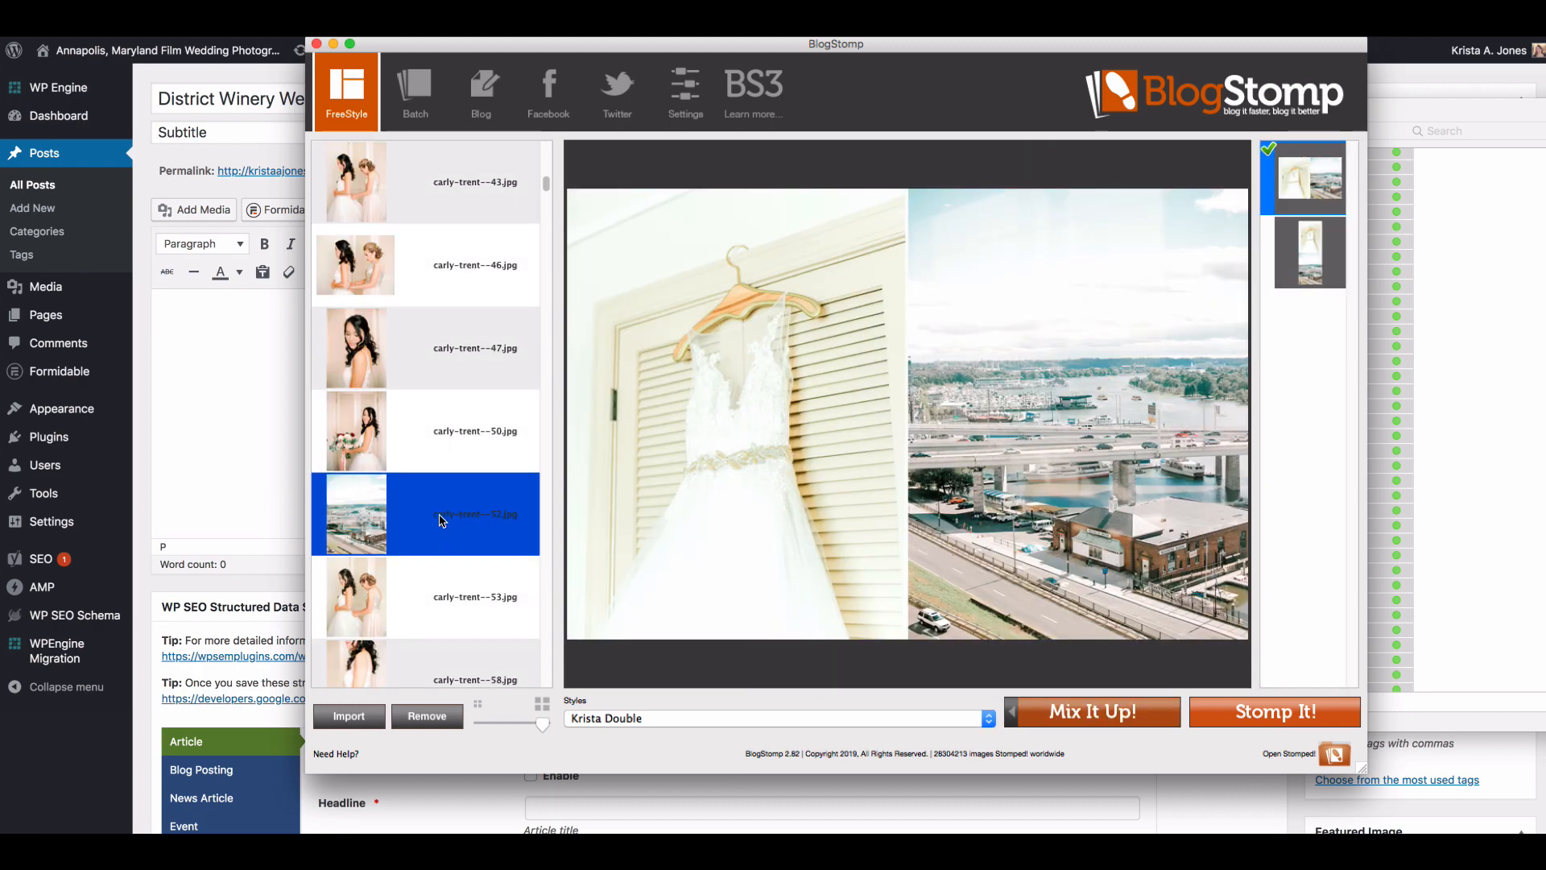
{"action": "left_click", "coordinate": [440, 519]}
Step: Combine the full-length dress photo numbered 10 with the waterfront city view numbered 52 side by side and Stomp the pair
{"action": "scroll", "coordinate": [449, 351], "scroll_direction": "up", "scroll_amount": 5}
{"action": "left_click", "coordinate": [446, 383]}
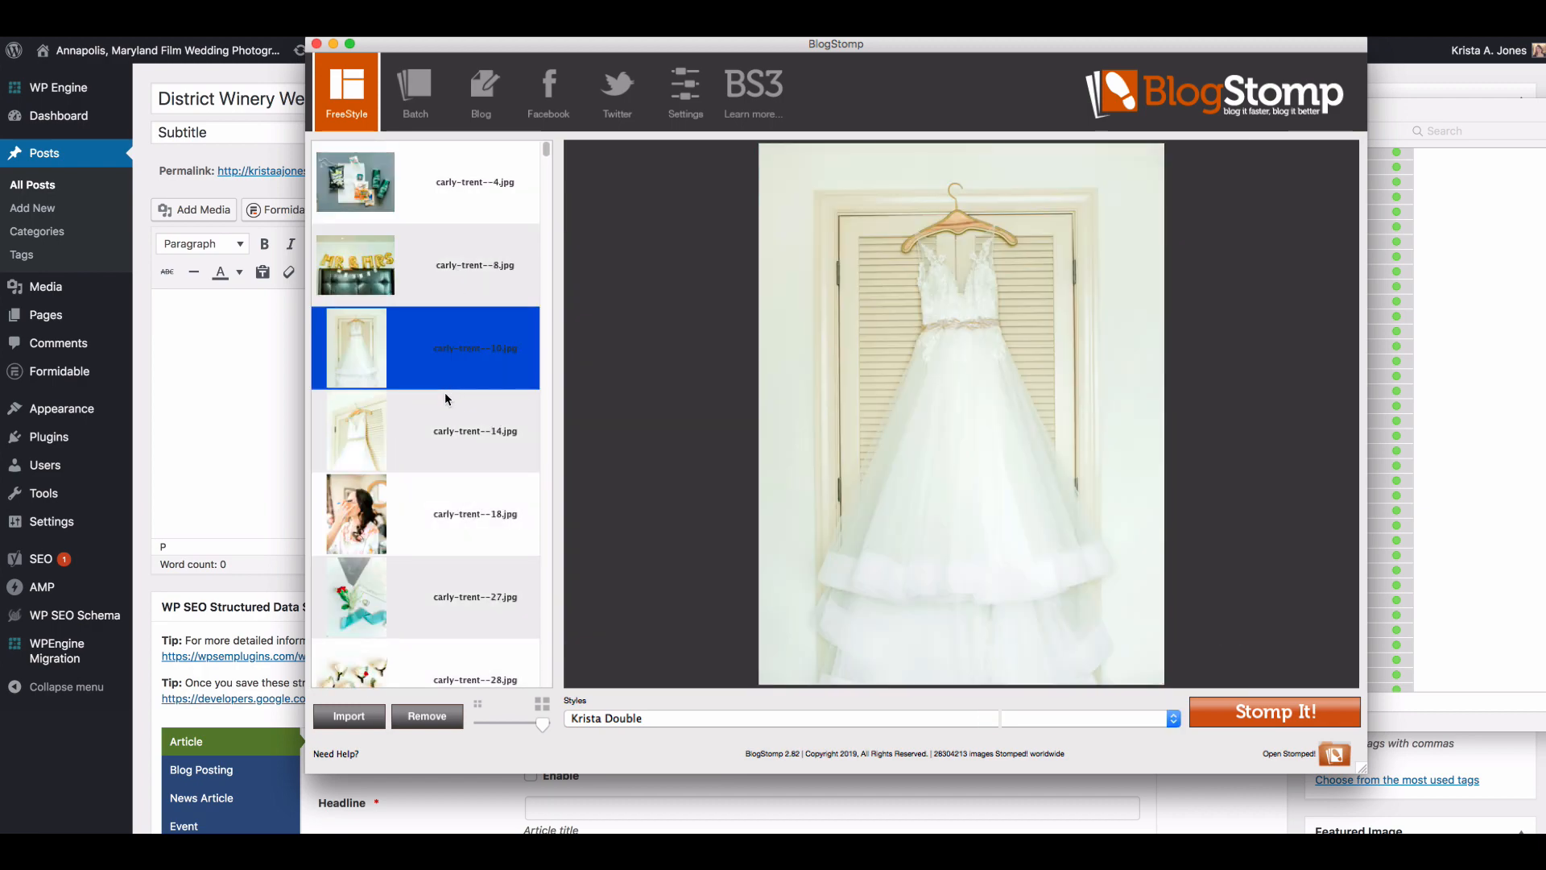
{"action": "scroll", "coordinate": [445, 400], "scroll_direction": "down", "scroll_amount": 3}
{"action": "scroll", "coordinate": [445, 399], "scroll_direction": "down", "scroll_amount": 3}
{"action": "left_click", "coordinate": [435, 443], "text": "super"}
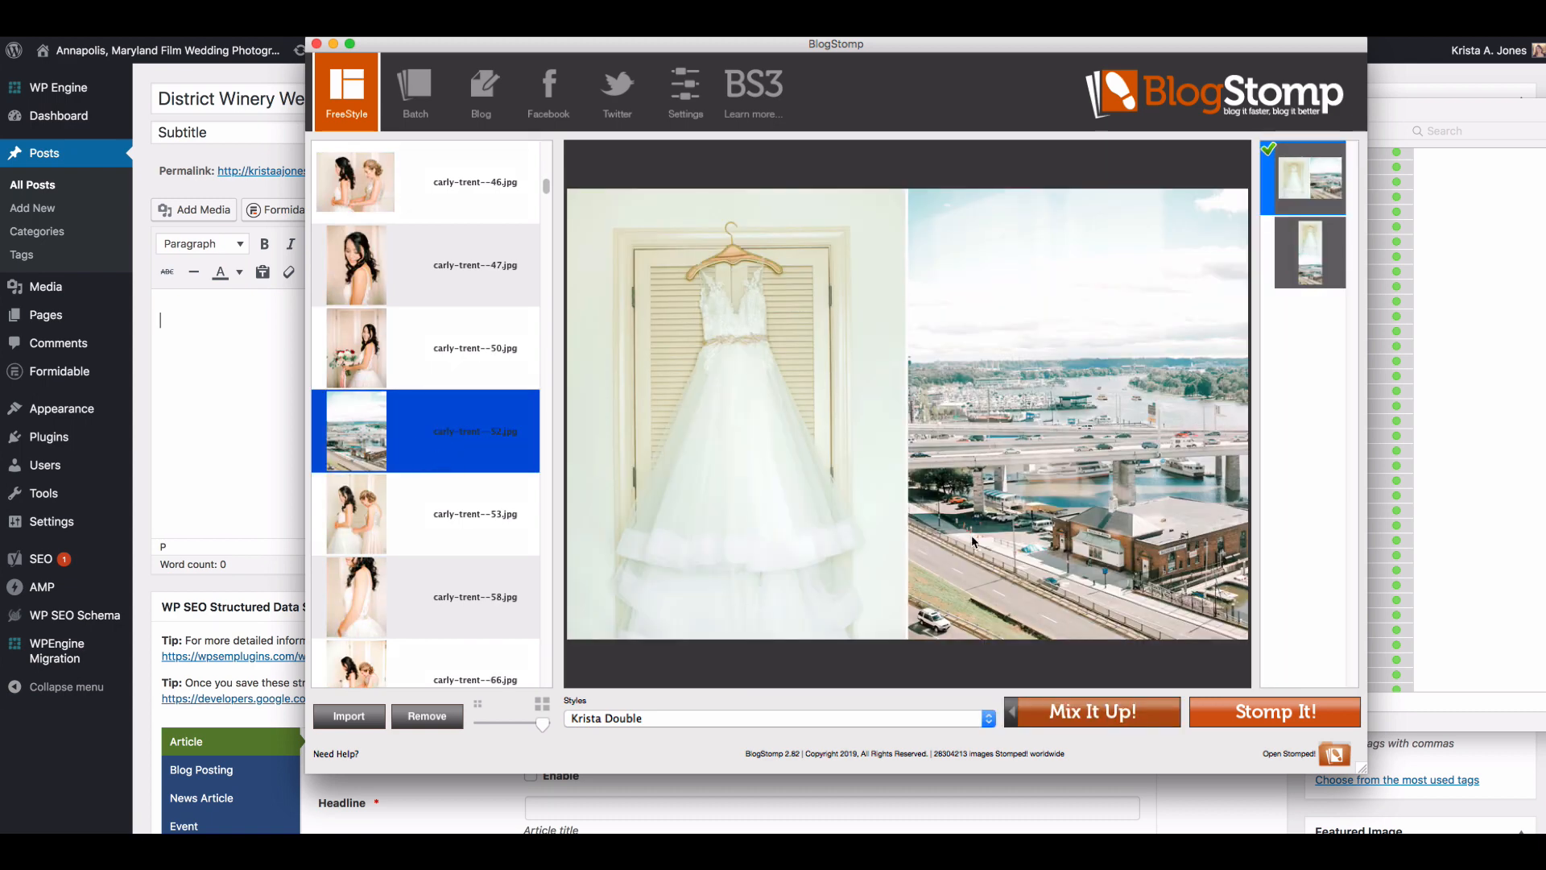
{"action": "left_click", "coordinate": [1240, 723]}
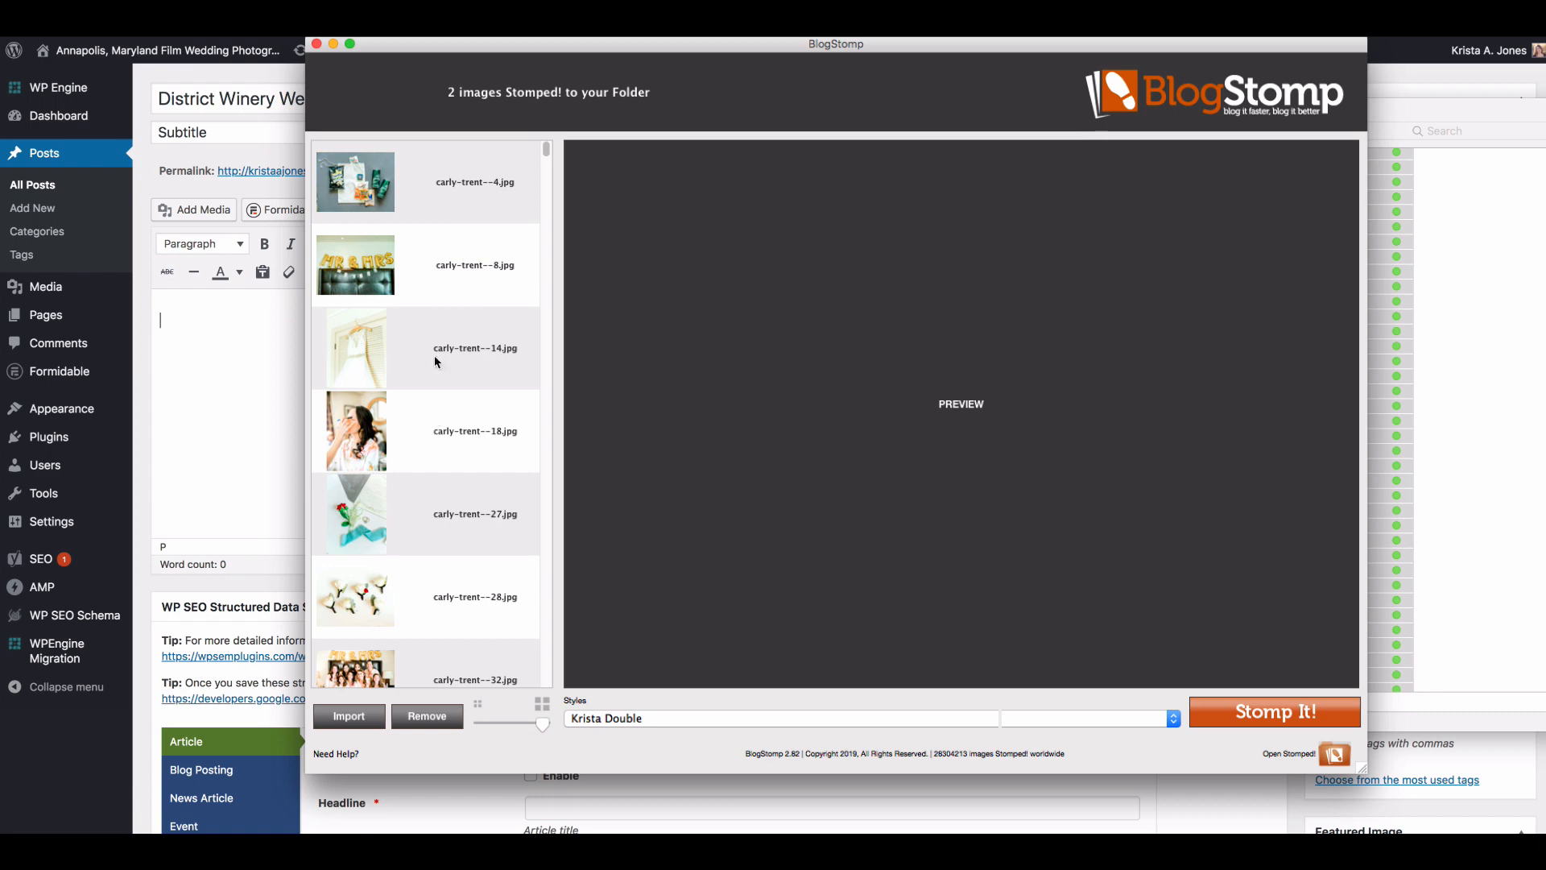
Step: Preview the welcome bag photo numbered 4 and Stomp the white rose boutonnieres photo numbered 28 as a single image
{"action": "left_click", "coordinate": [459, 215]}
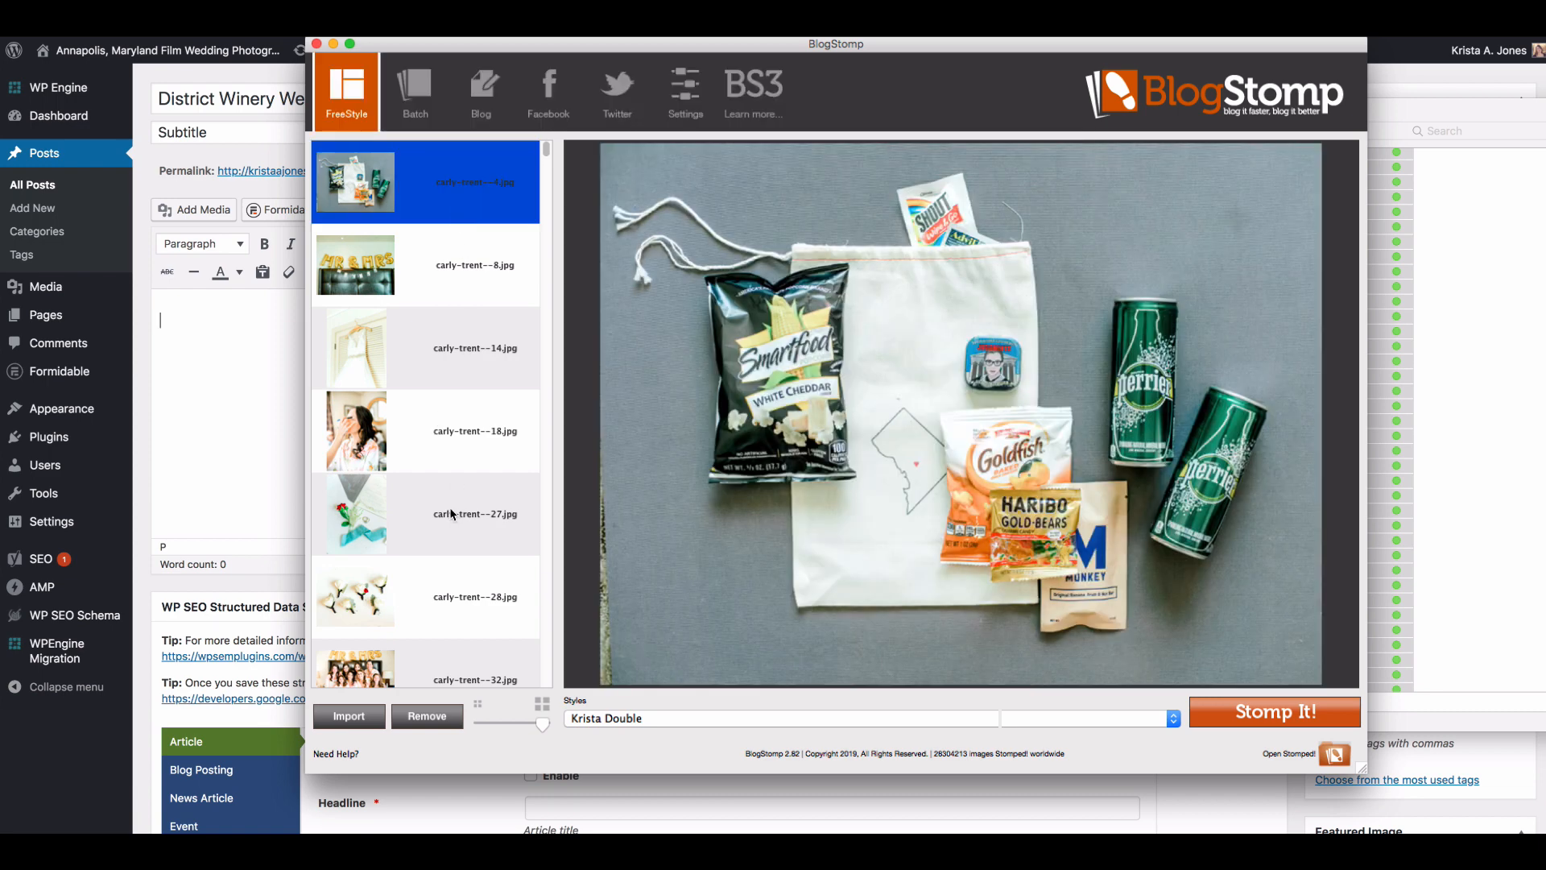
{"action": "left_click", "coordinate": [455, 491]}
{"action": "left_click", "coordinate": [454, 603]}
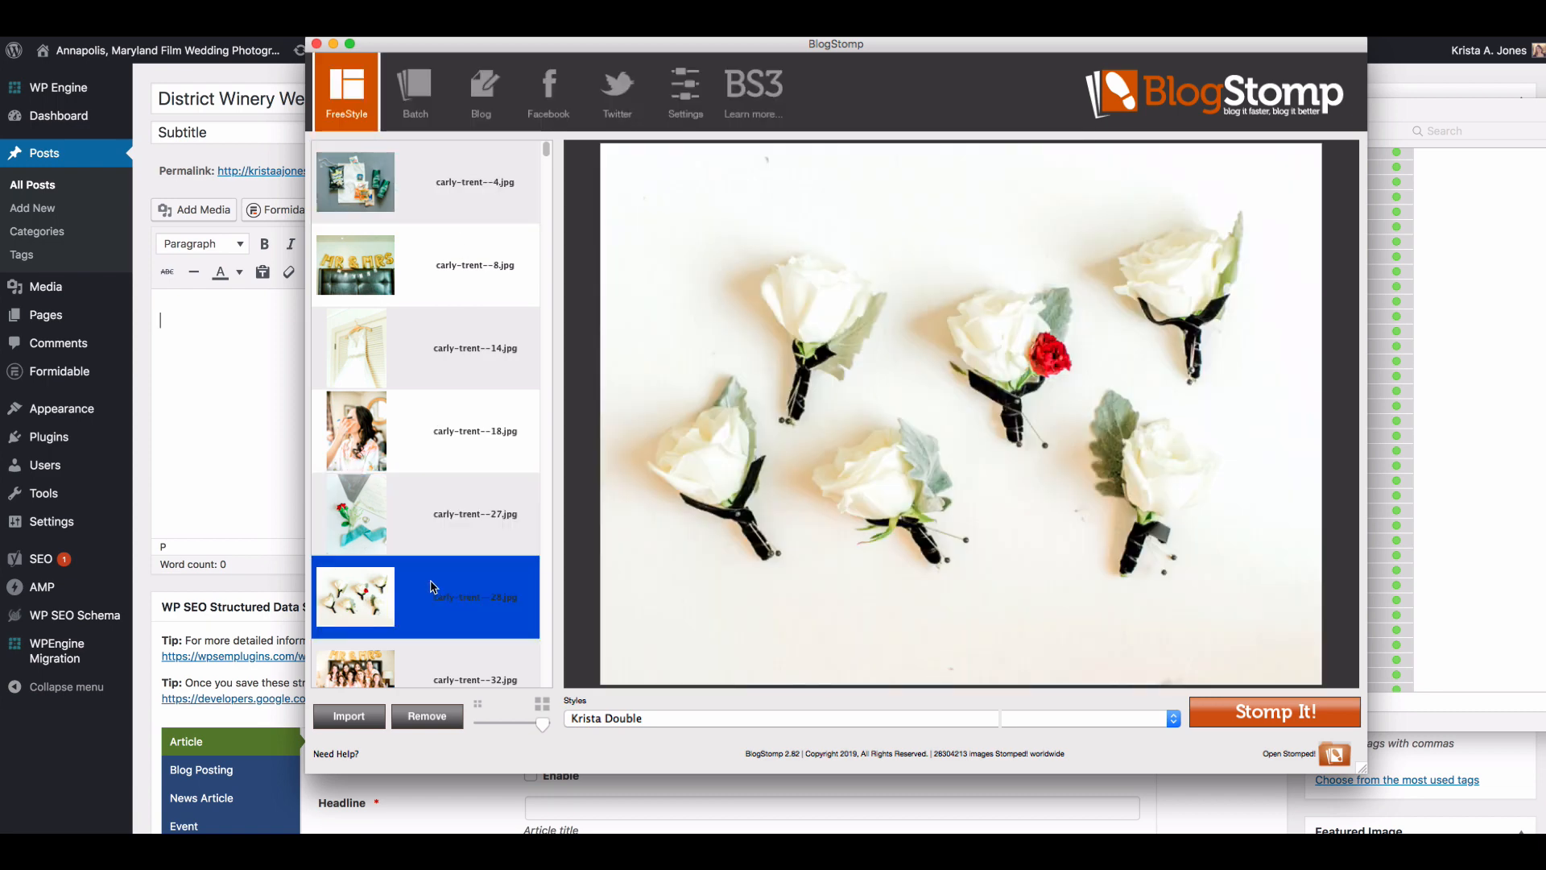
{"action": "left_click", "coordinate": [1287, 714]}
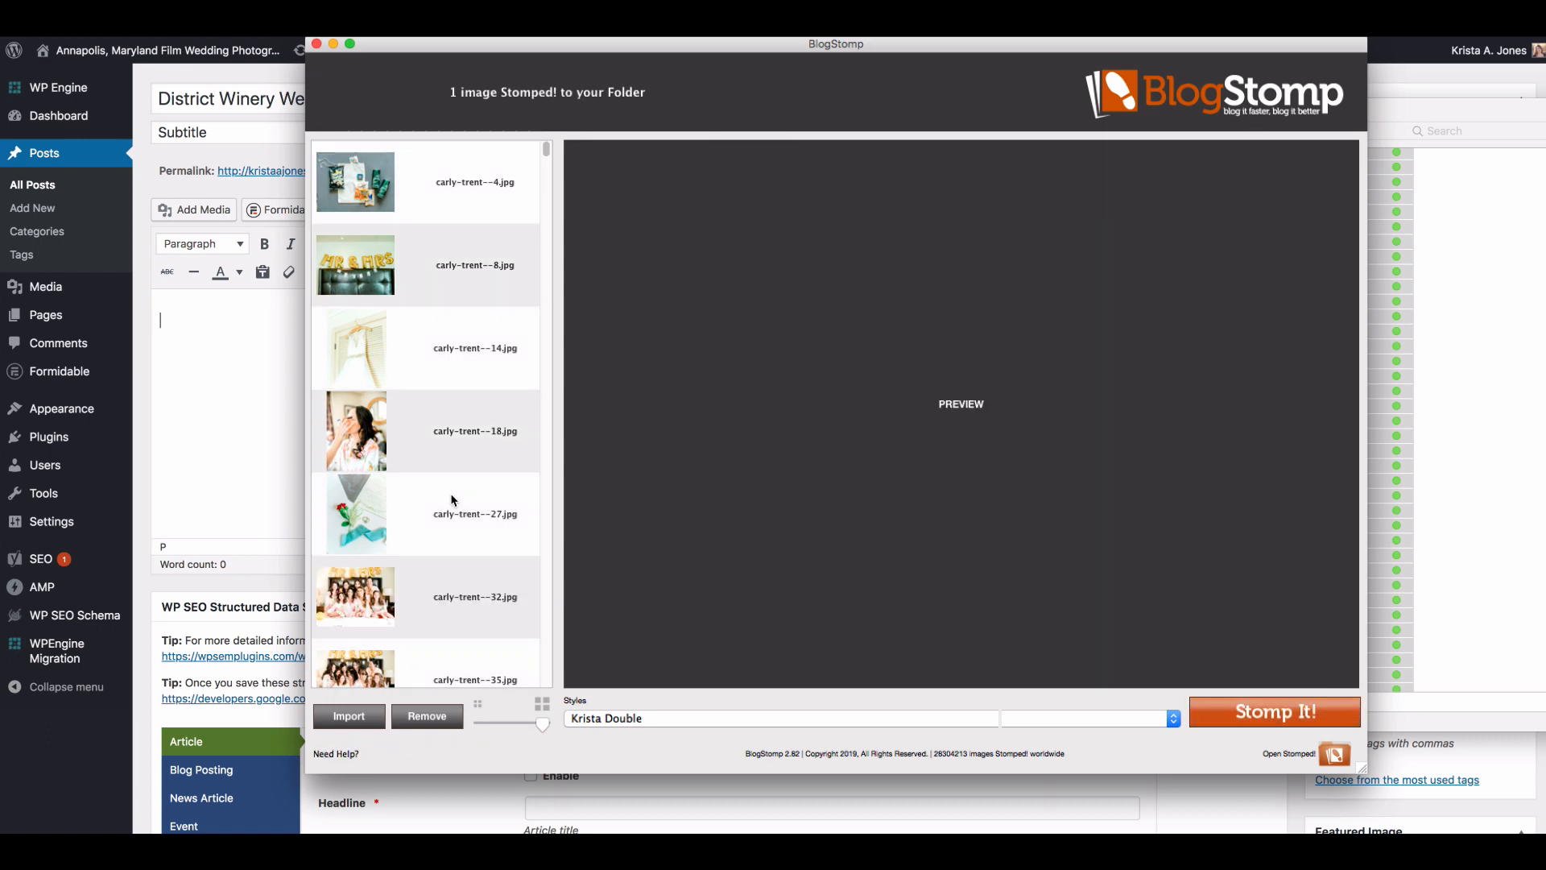
Step: Preview the welcome bag photo numbered 4 and the Mr & Mrs balloons photo numbered 8
{"action": "scroll", "coordinate": [438, 459], "scroll_direction": "down", "scroll_amount": 2}
{"action": "scroll", "coordinate": [436, 460], "scroll_direction": "up", "scroll_amount": 2}
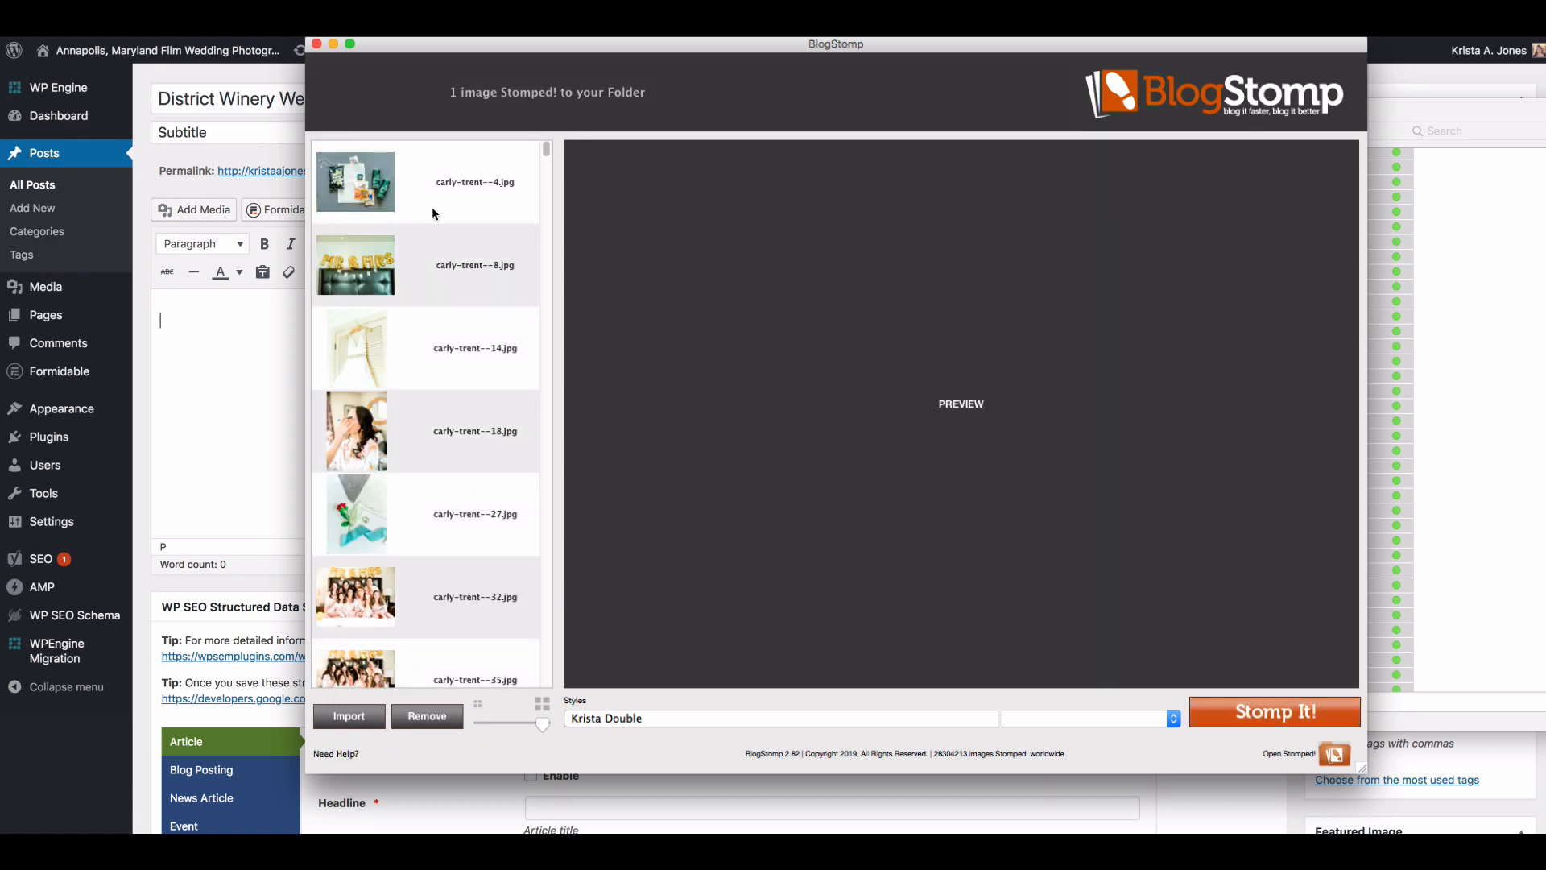
{"action": "left_click", "coordinate": [438, 185]}
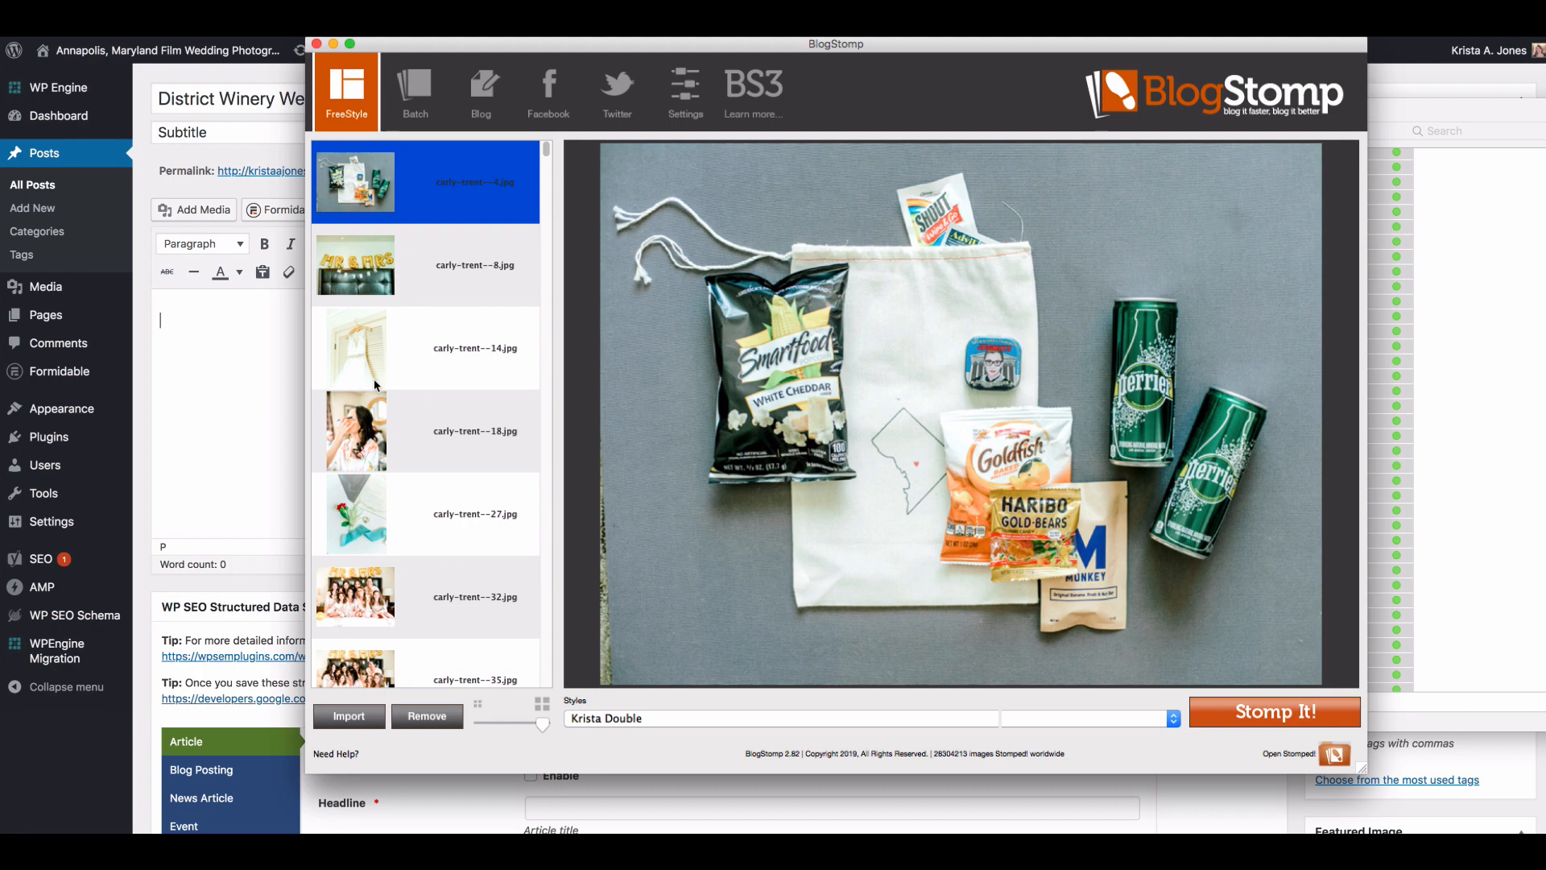
{"action": "left_click", "coordinate": [402, 299]}
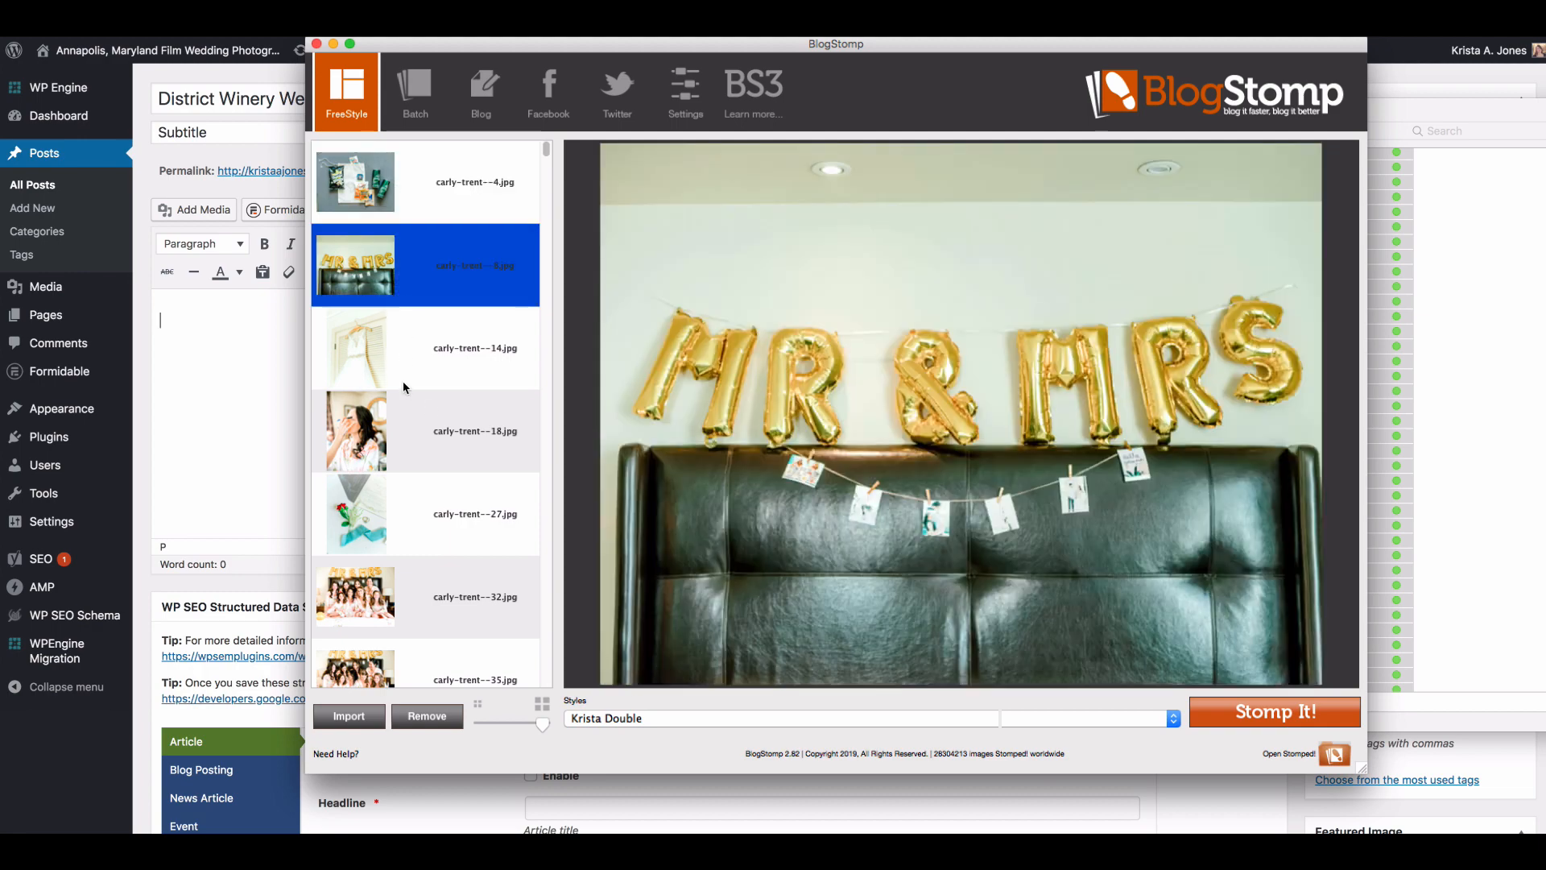
{"action": "left_click", "coordinate": [404, 384]}
{"action": "left_click", "coordinate": [405, 299]}
Step: Compare the bridesmaids group photos numbered 32 and 35, and Stomp number 35 as a single image
{"action": "scroll", "coordinate": [494, 423], "scroll_direction": "down", "scroll_amount": 7}
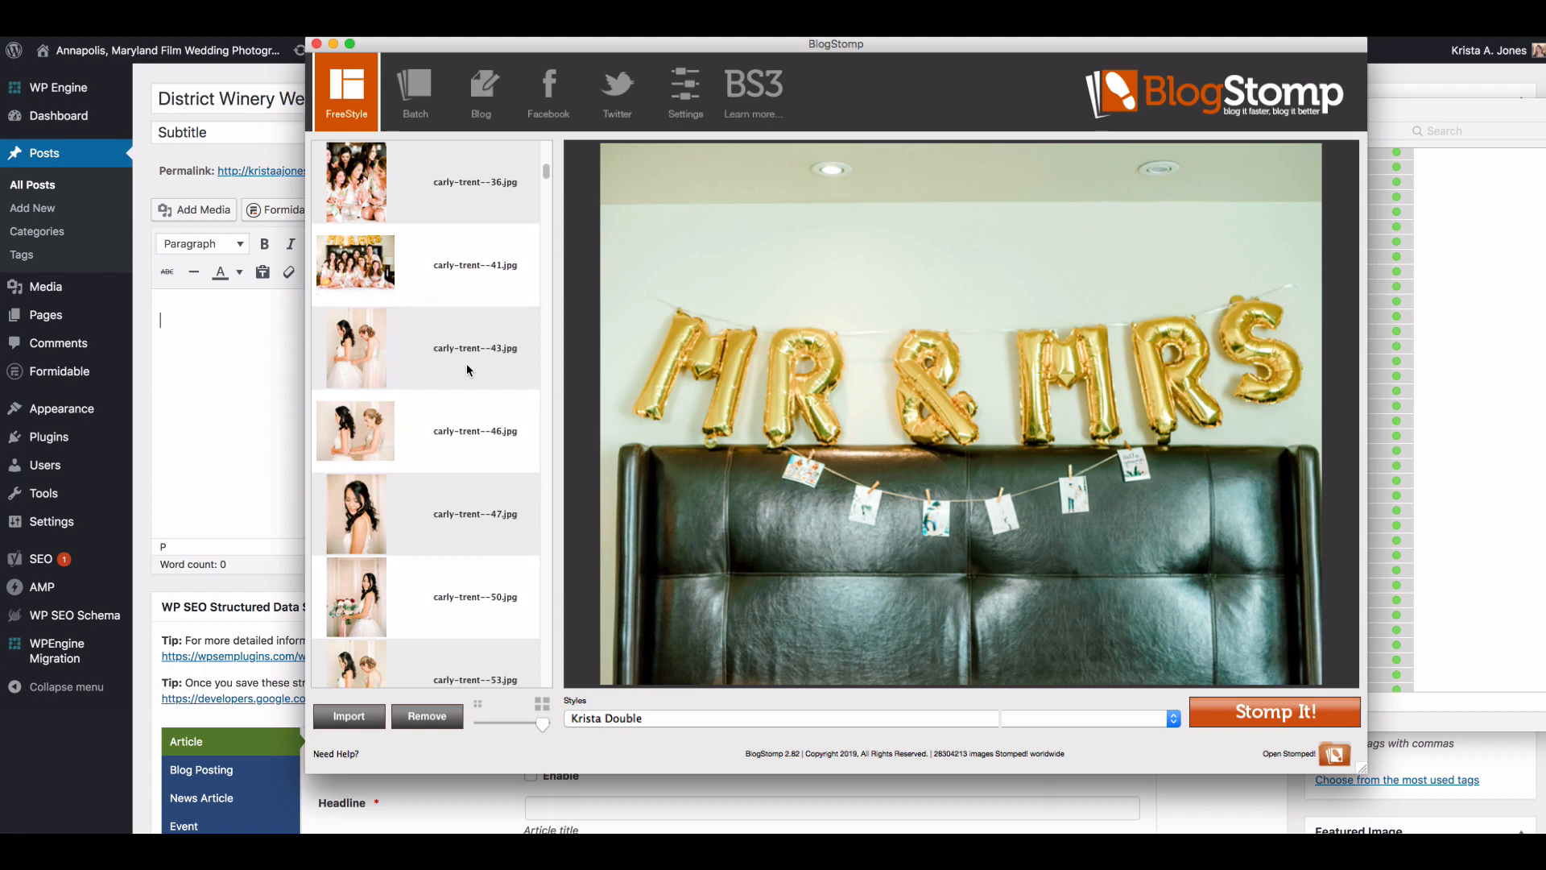
{"action": "scroll", "coordinate": [467, 364], "scroll_direction": "up", "scroll_amount": 1}
{"action": "scroll", "coordinate": [466, 371], "scroll_direction": "up", "scroll_amount": 1}
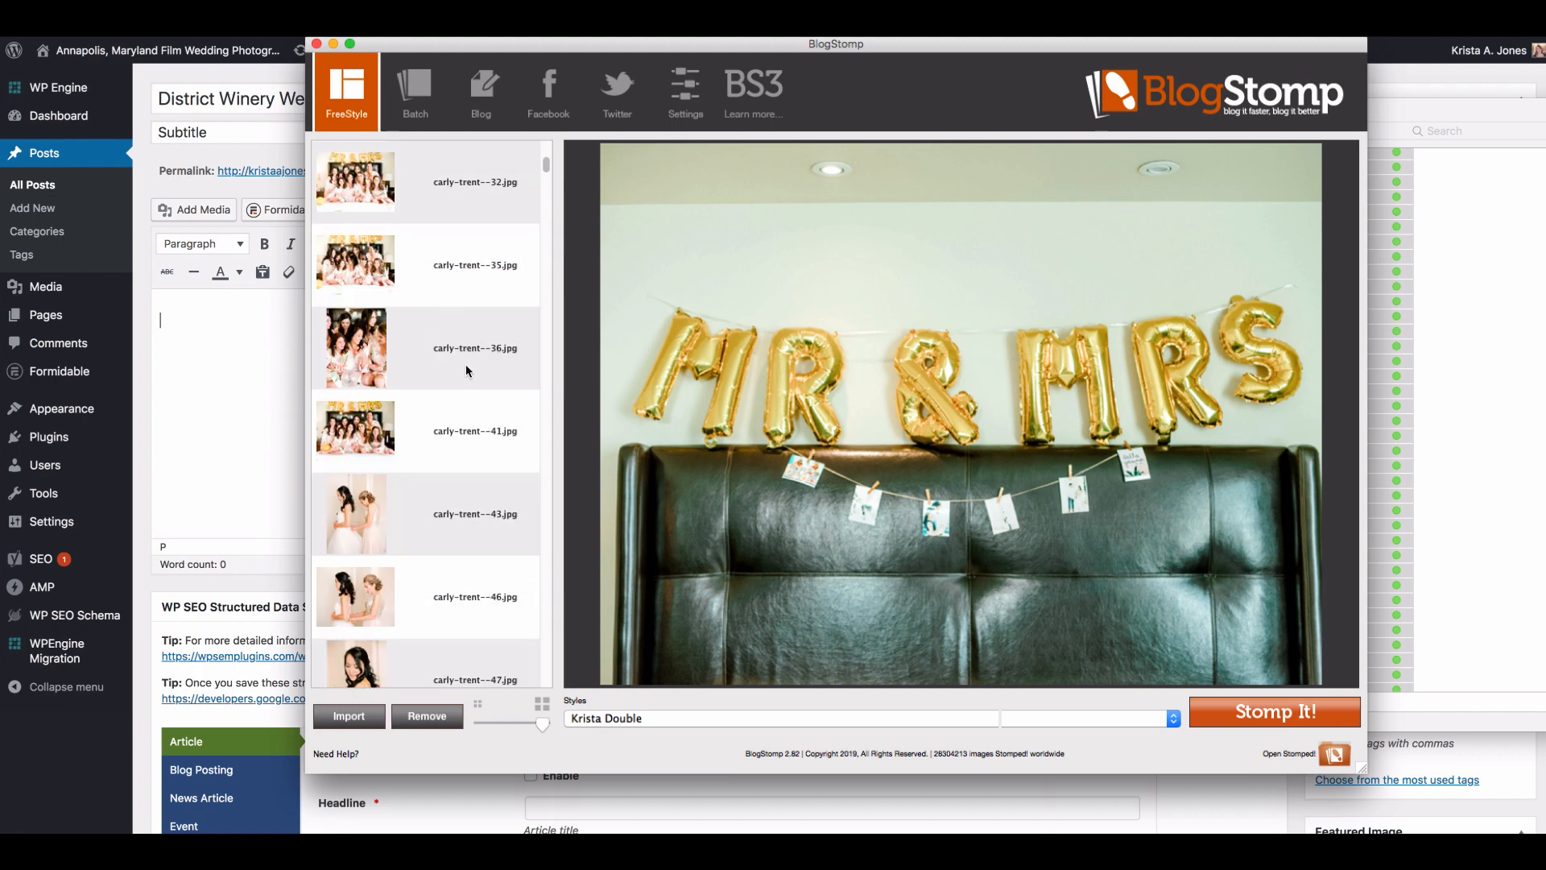
{"action": "left_click", "coordinate": [472, 210]}
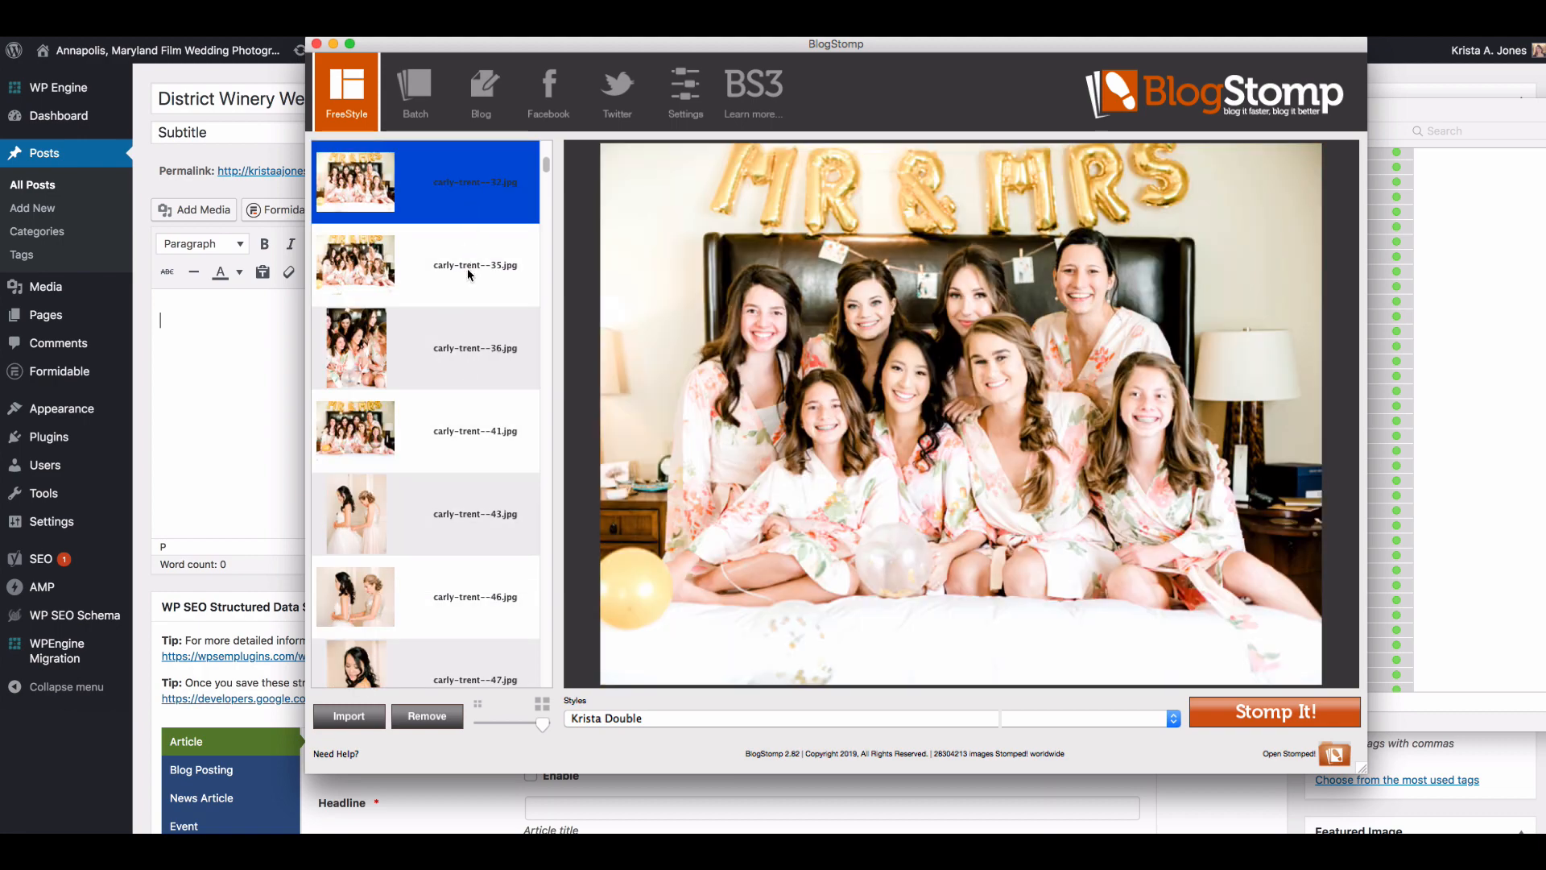
{"action": "left_click", "coordinate": [469, 274]}
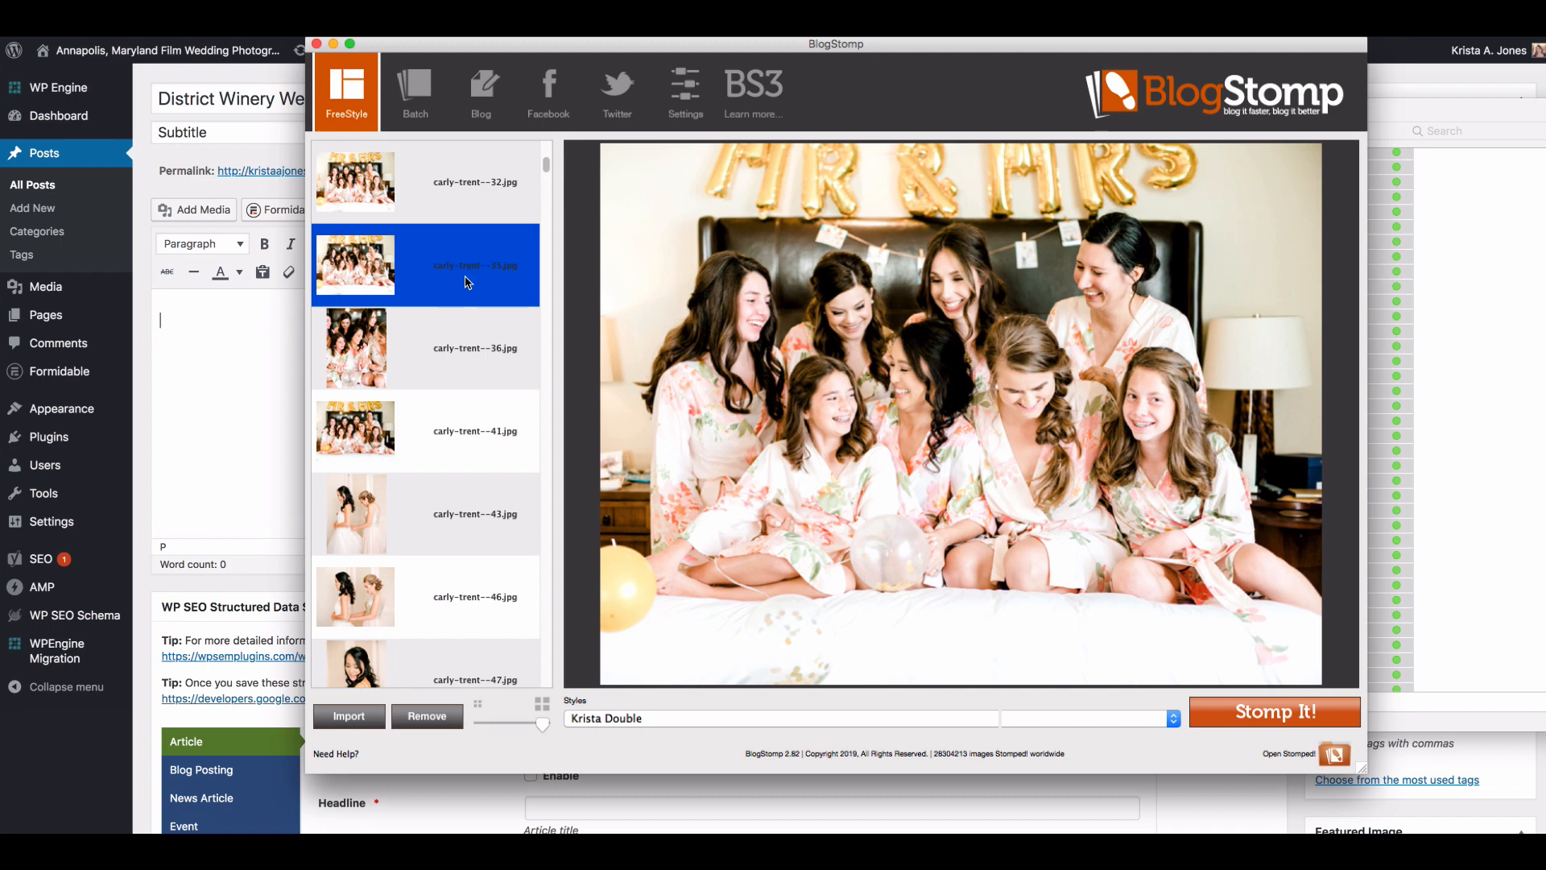
{"action": "left_click", "coordinate": [1192, 701]}
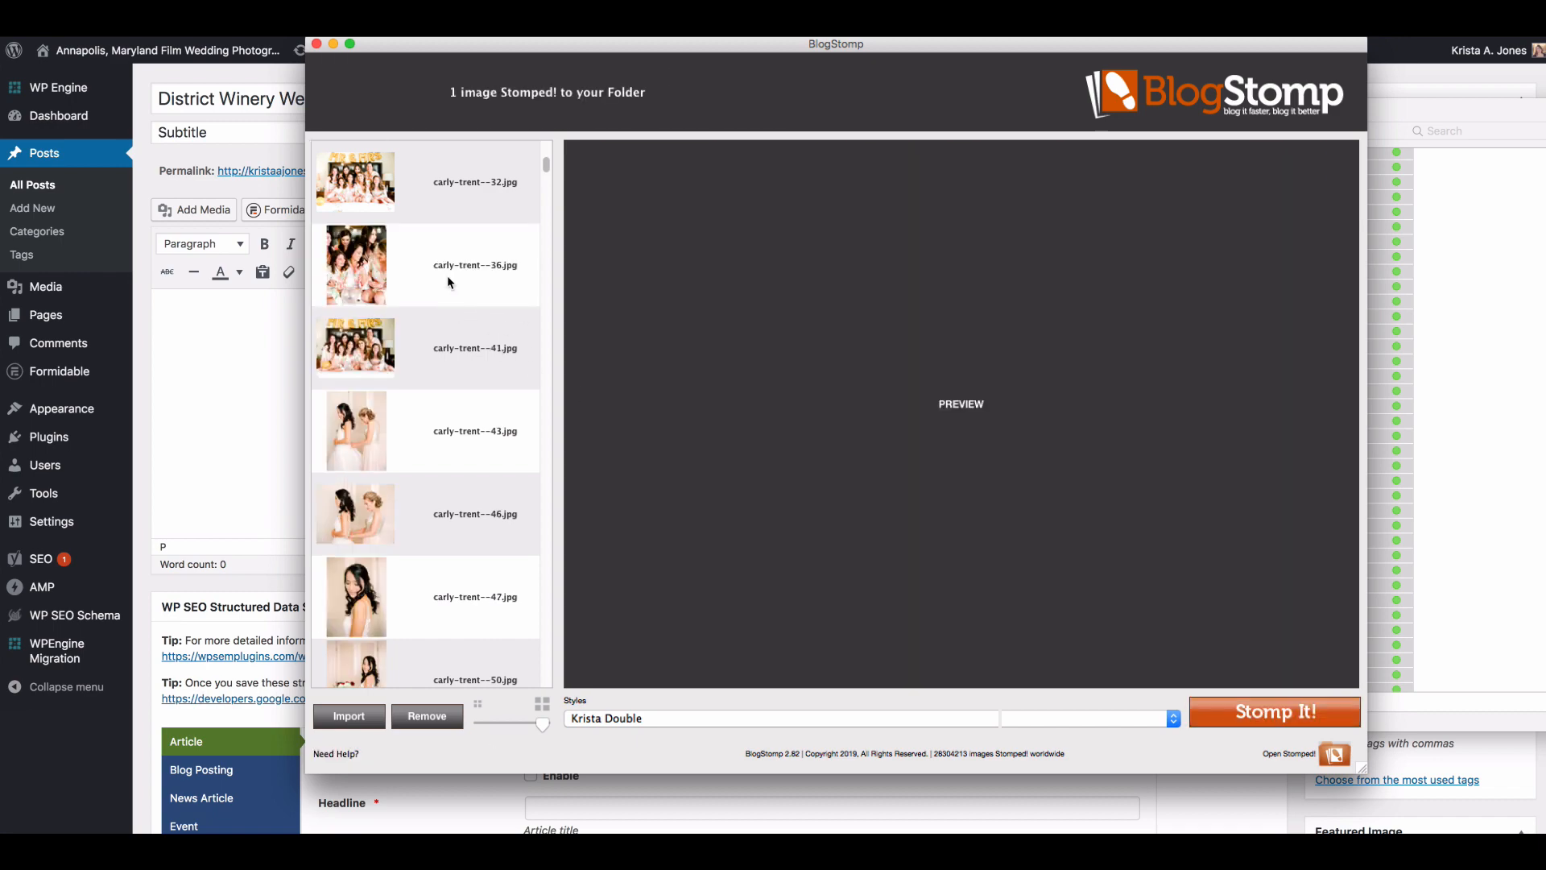
Step: Pair the vertical bridesmaids photo numbered 36 with the bride's makeup photo numbered 18, place the bridesmaids first, and Stomp the pair
{"action": "left_click", "coordinate": [447, 277]}
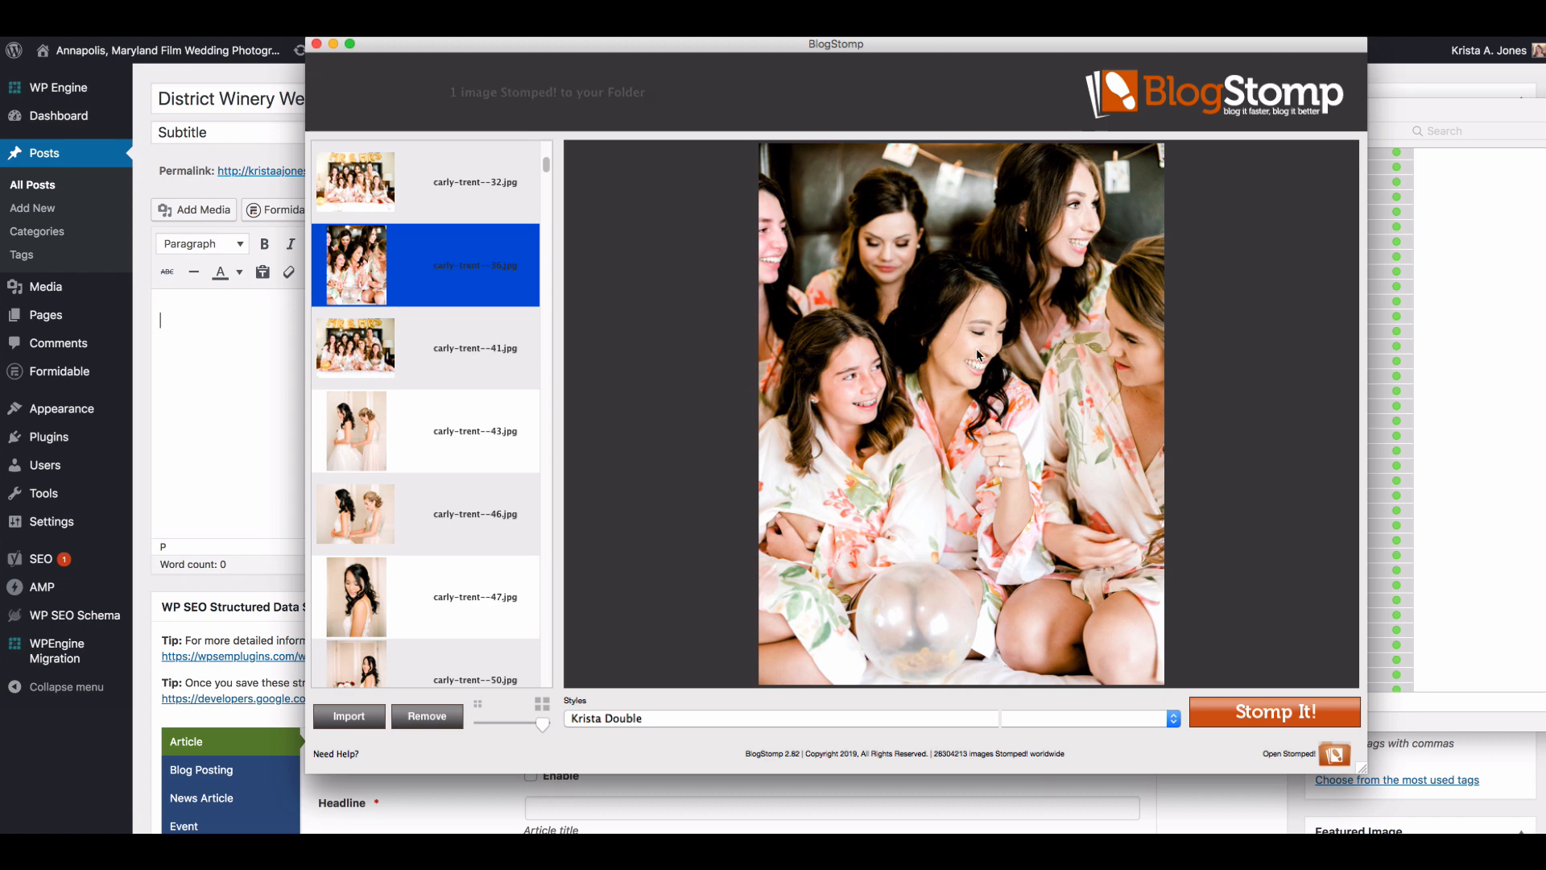
{"action": "scroll", "coordinate": [463, 439], "scroll_direction": "up", "scroll_amount": 4}
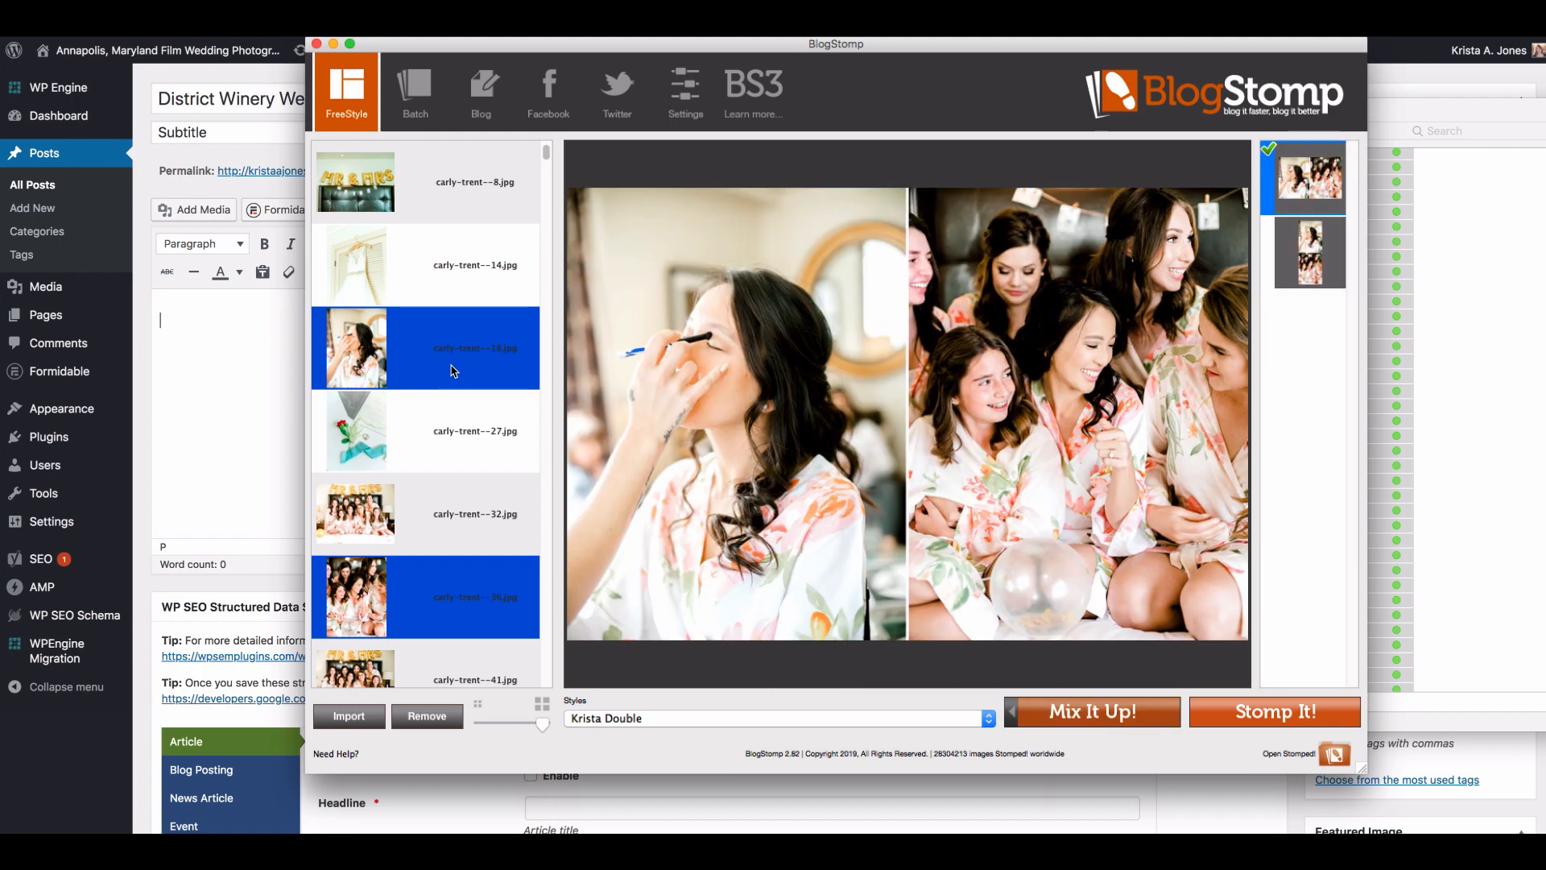
{"action": "left_click", "coordinate": [1083, 717]}
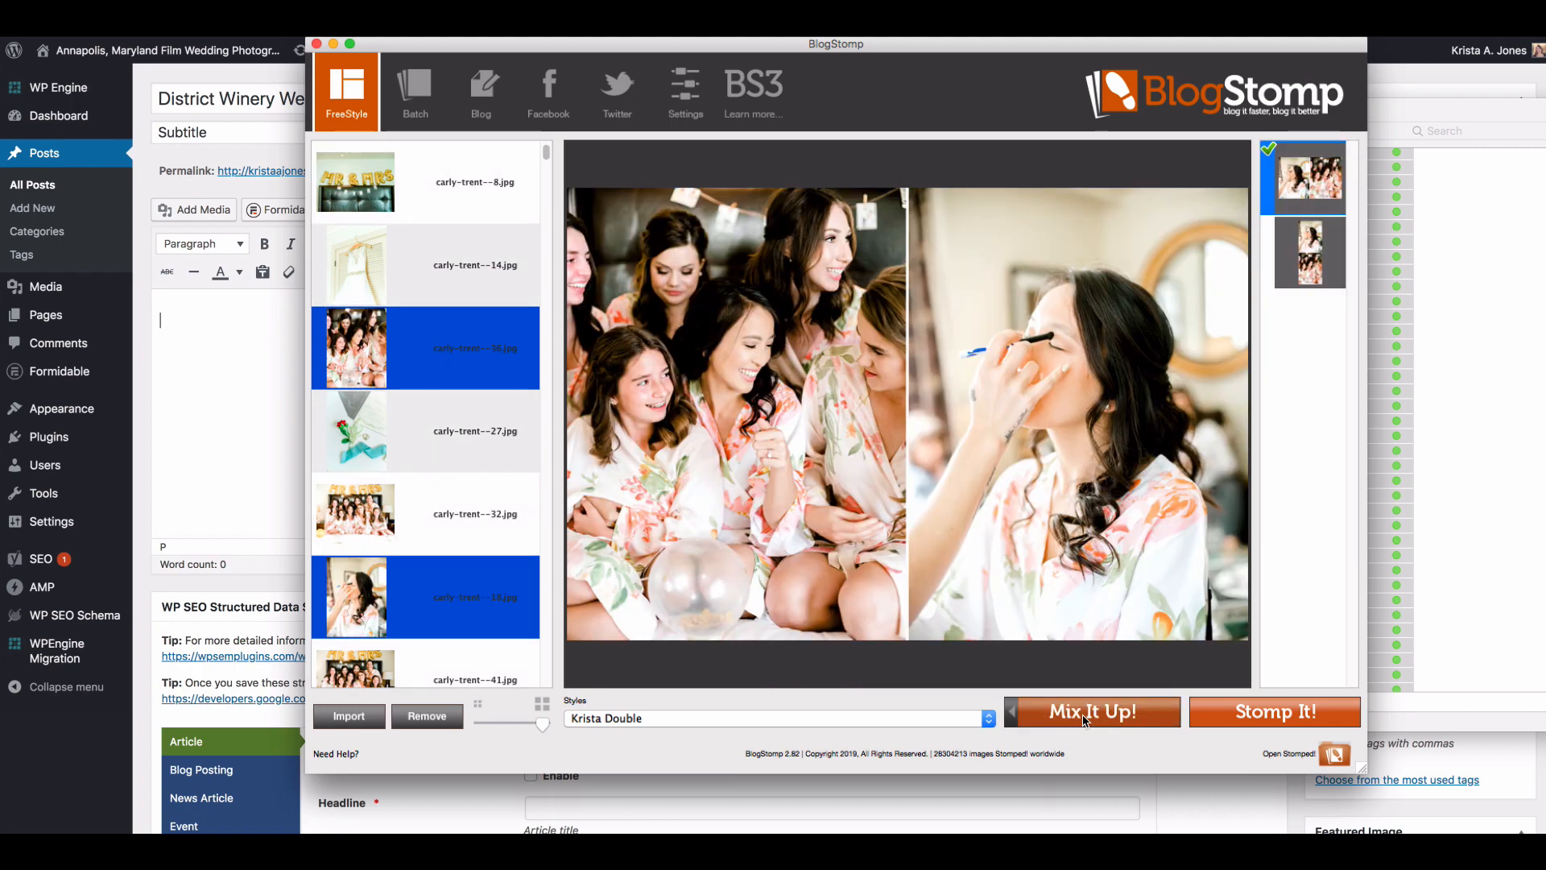
{"action": "left_click", "coordinate": [1274, 711]}
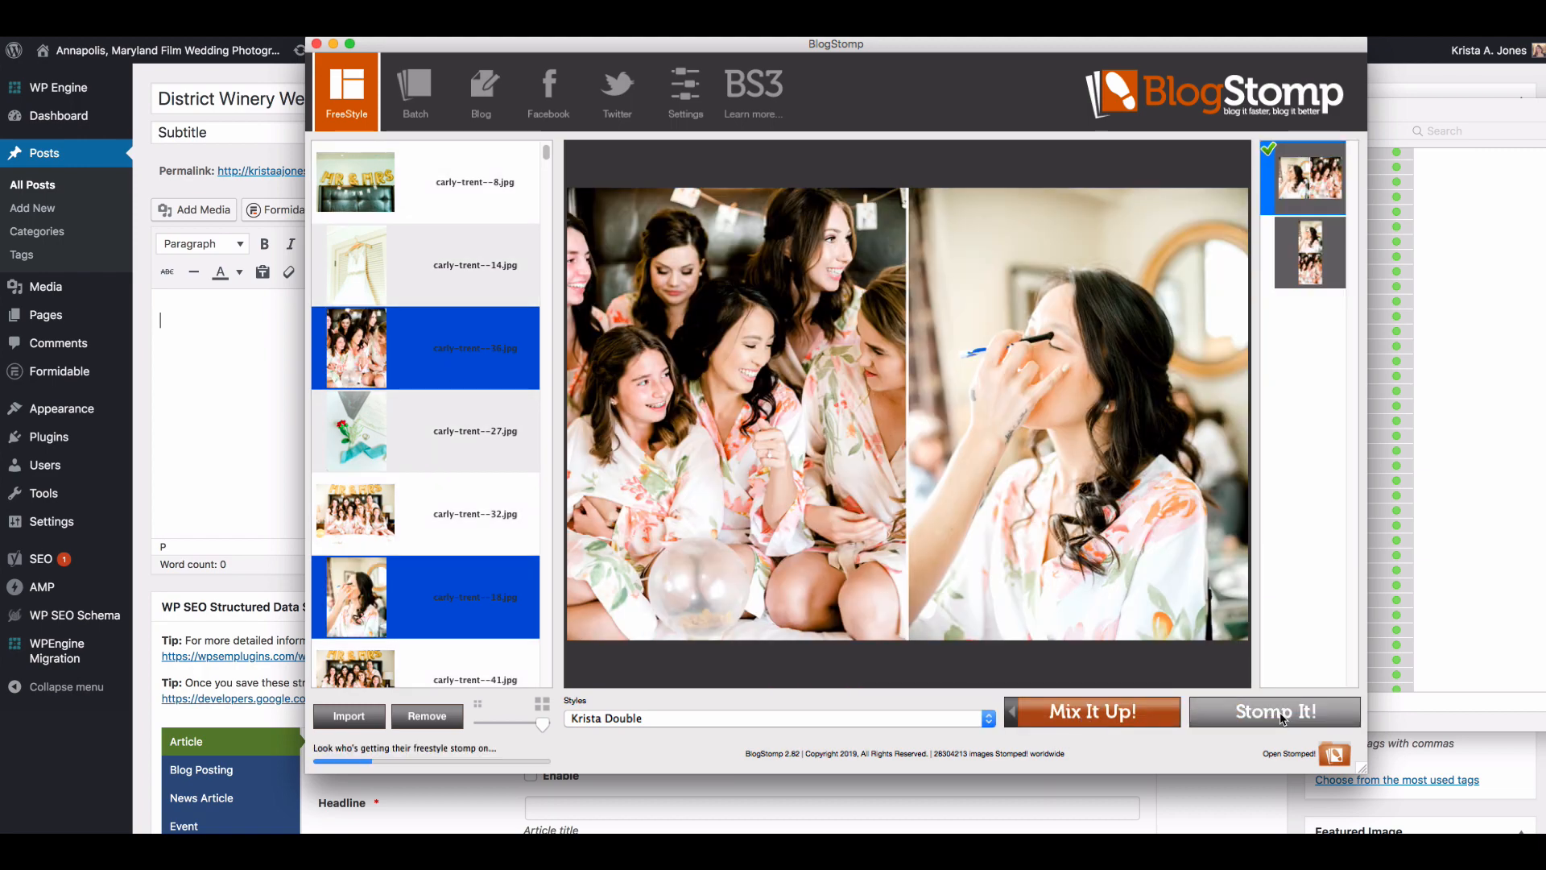
Step: Stomp the vertical photo numbered 43 of the bride being helped into her dress as a single image
{"action": "scroll", "coordinate": [431, 426], "scroll_direction": "down", "scroll_amount": 4}
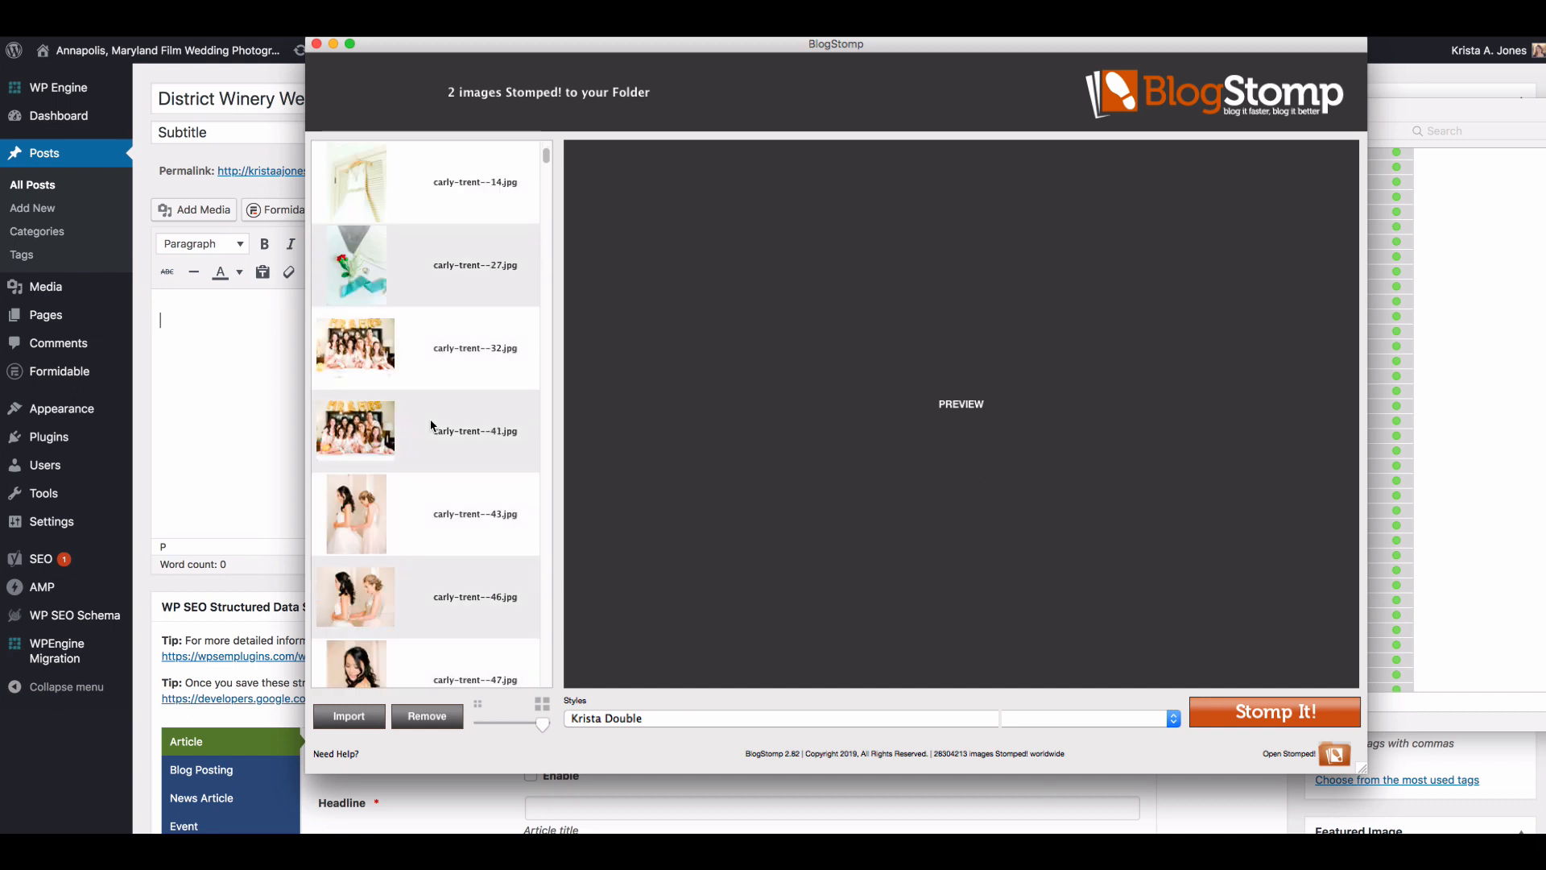
{"action": "left_click", "coordinate": [452, 448]}
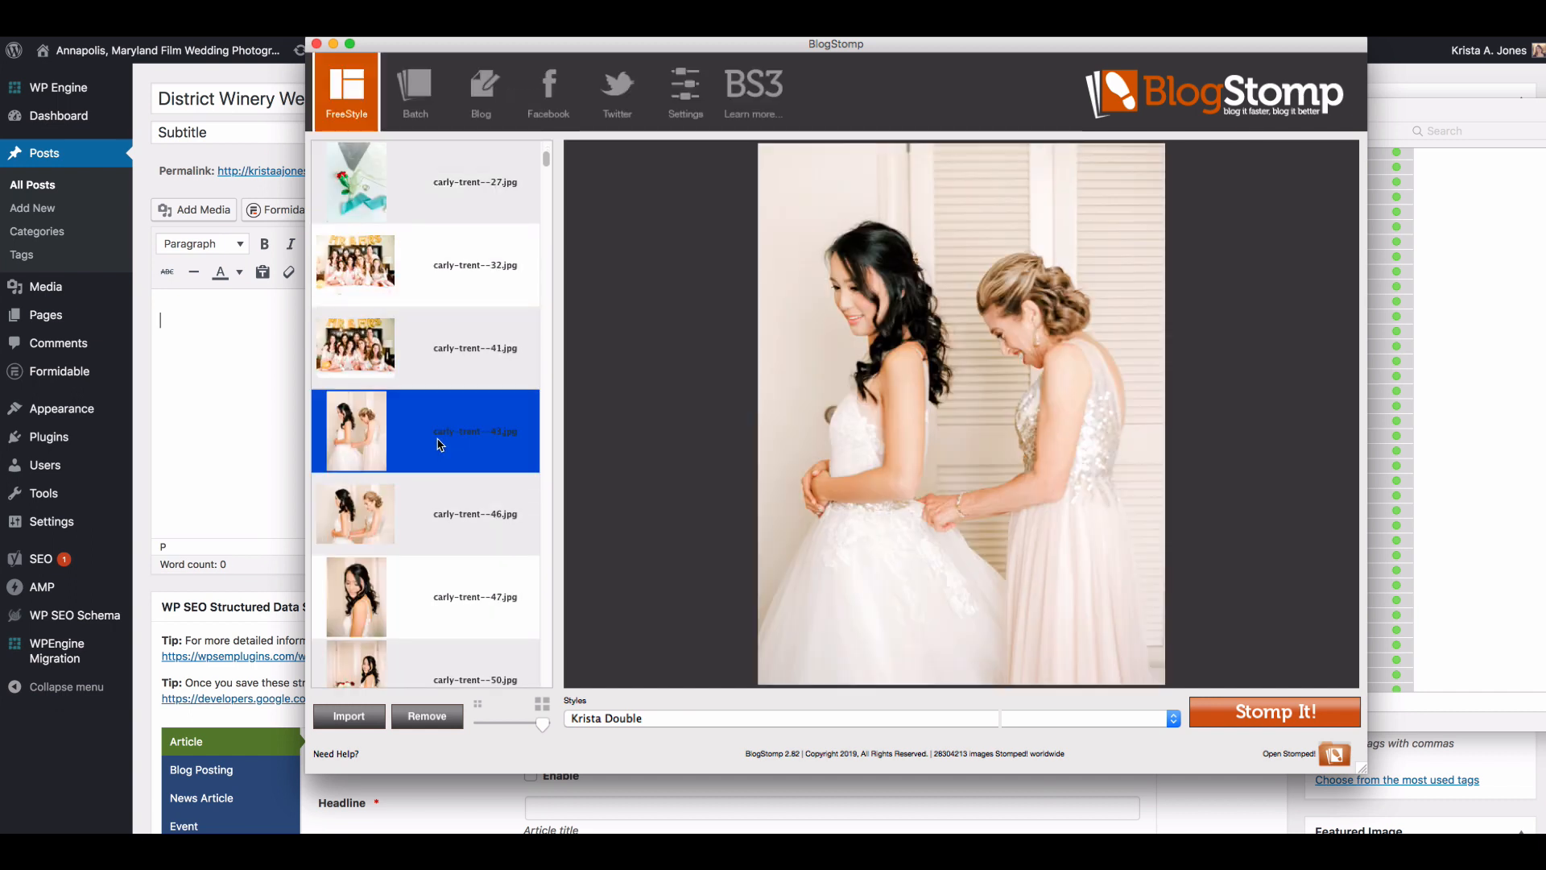
{"action": "left_click", "coordinate": [1288, 712]}
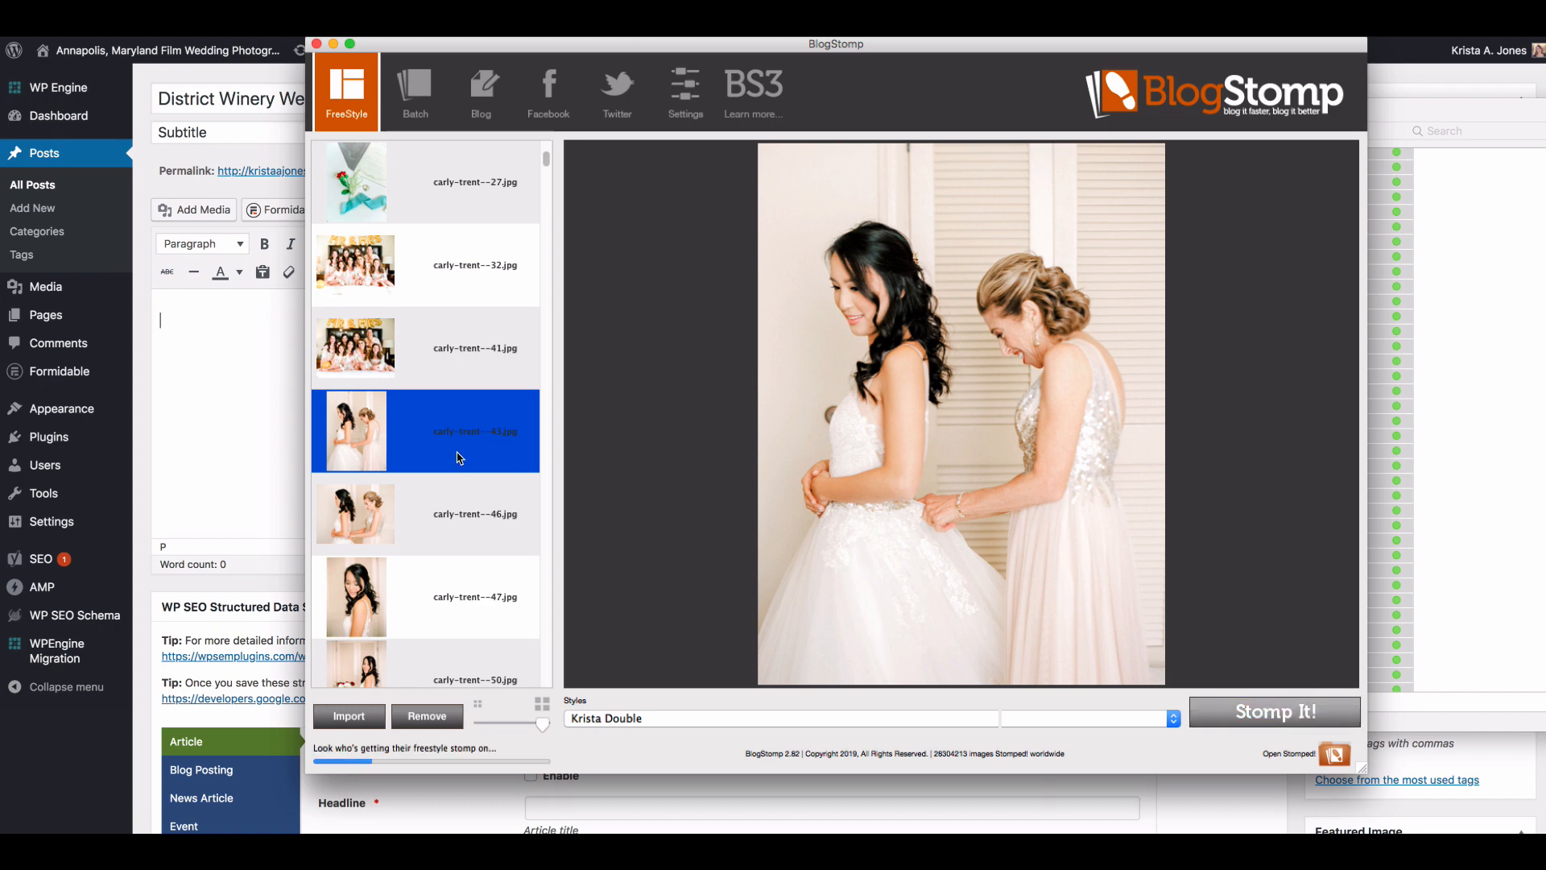
Step: Pair the bride's dress close-up numbered 58 with the dressing photo numbered 53, place the close-up first, and Stomp the pair
{"action": "left_click", "coordinate": [456, 513]}
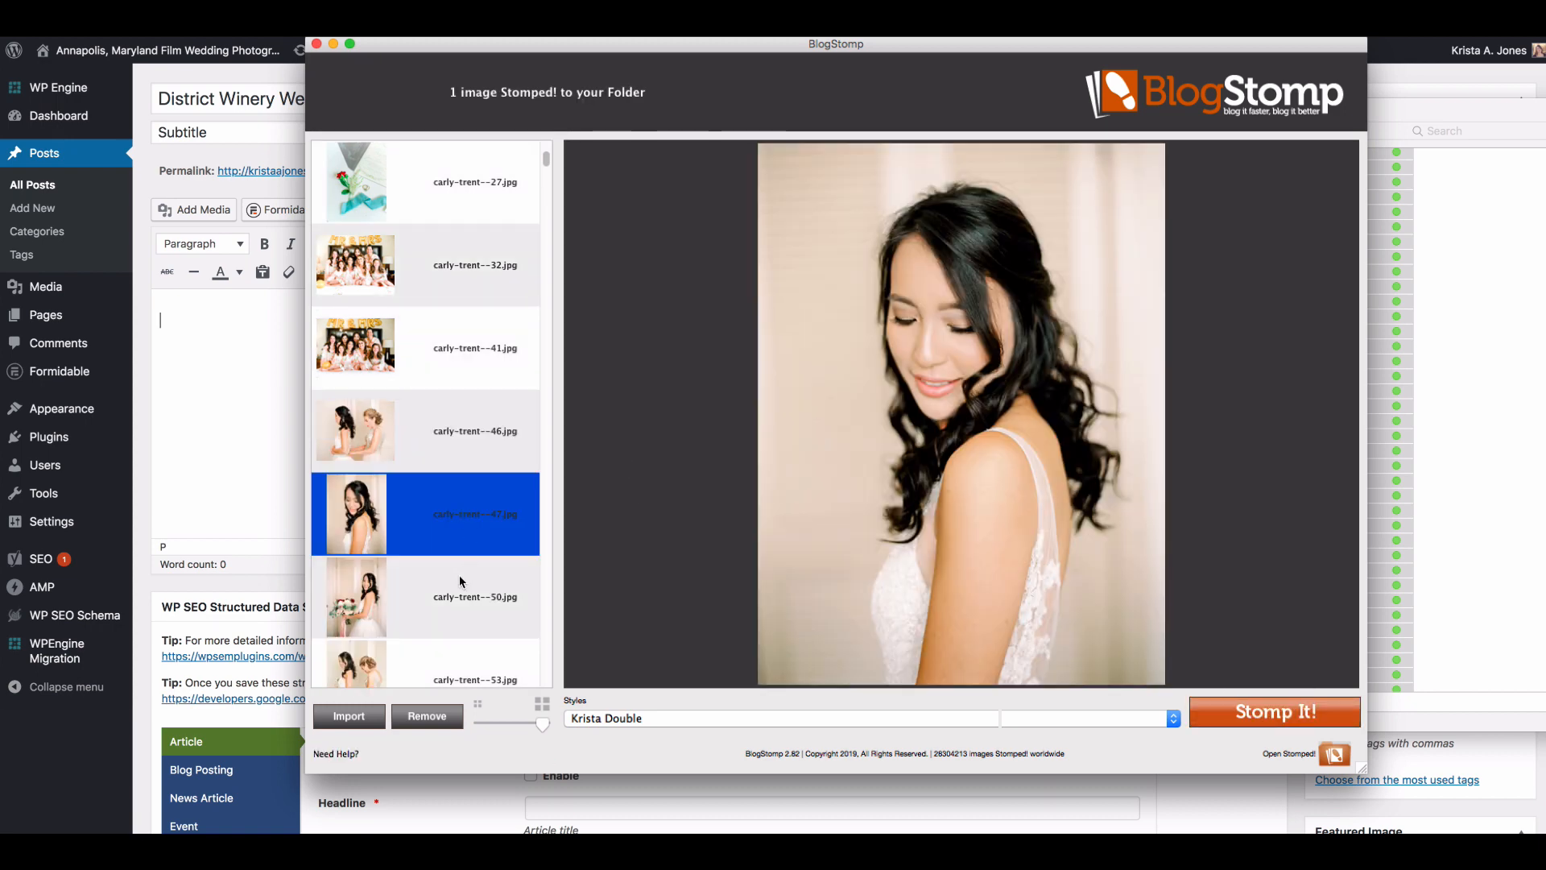
{"action": "scroll", "coordinate": [467, 564], "scroll_direction": "down", "scroll_amount": 2}
{"action": "left_click", "coordinate": [472, 538], "text": "super"}
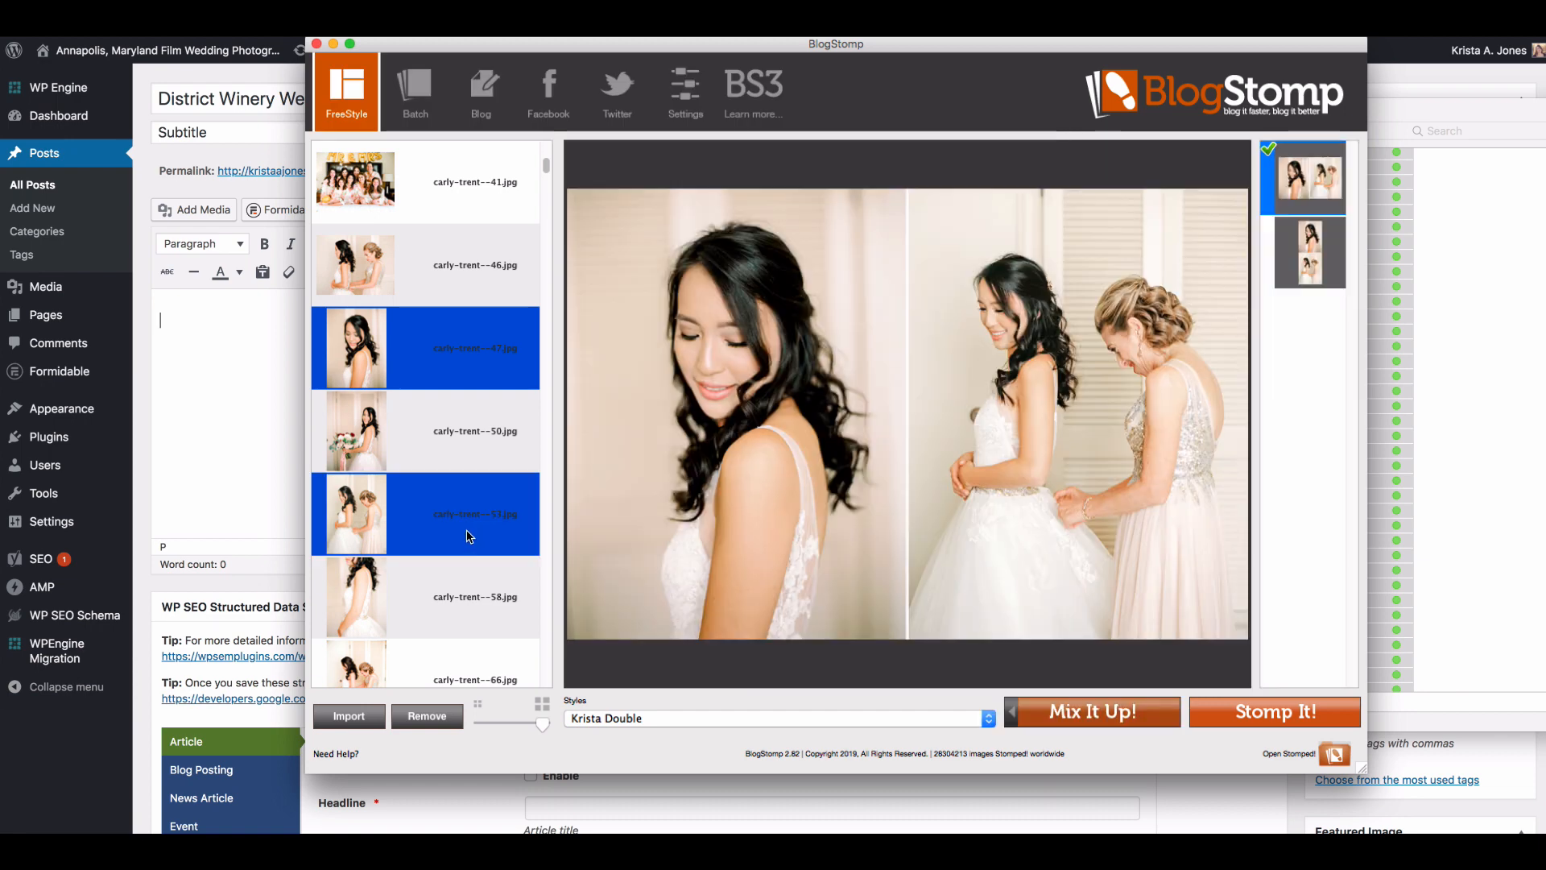
{"action": "left_click", "coordinate": [459, 606], "text": "shift"}
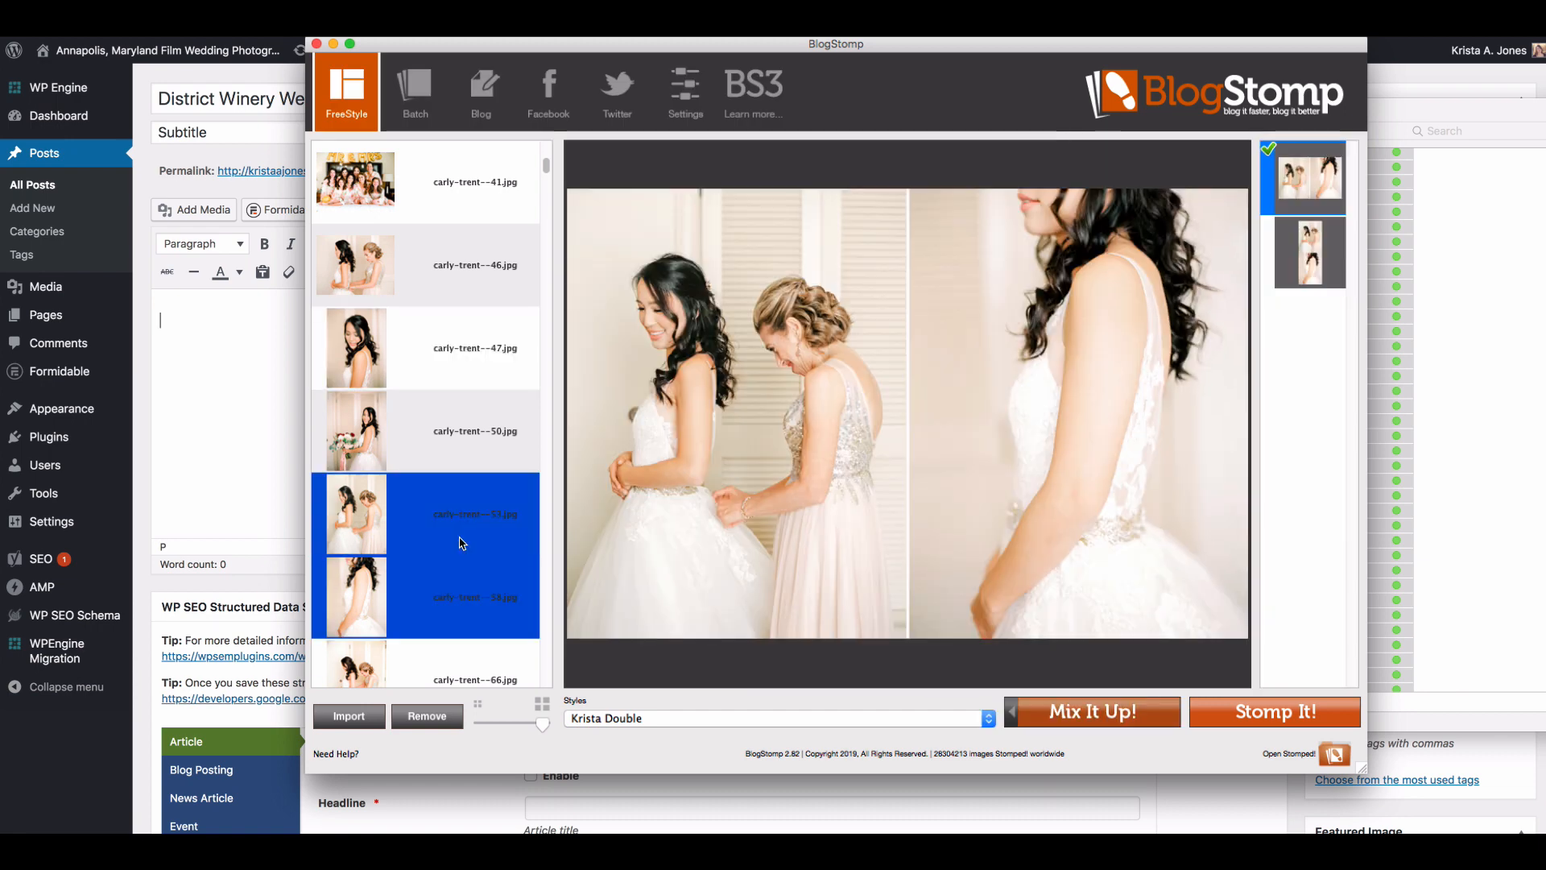
{"action": "left_click", "coordinate": [1098, 717]}
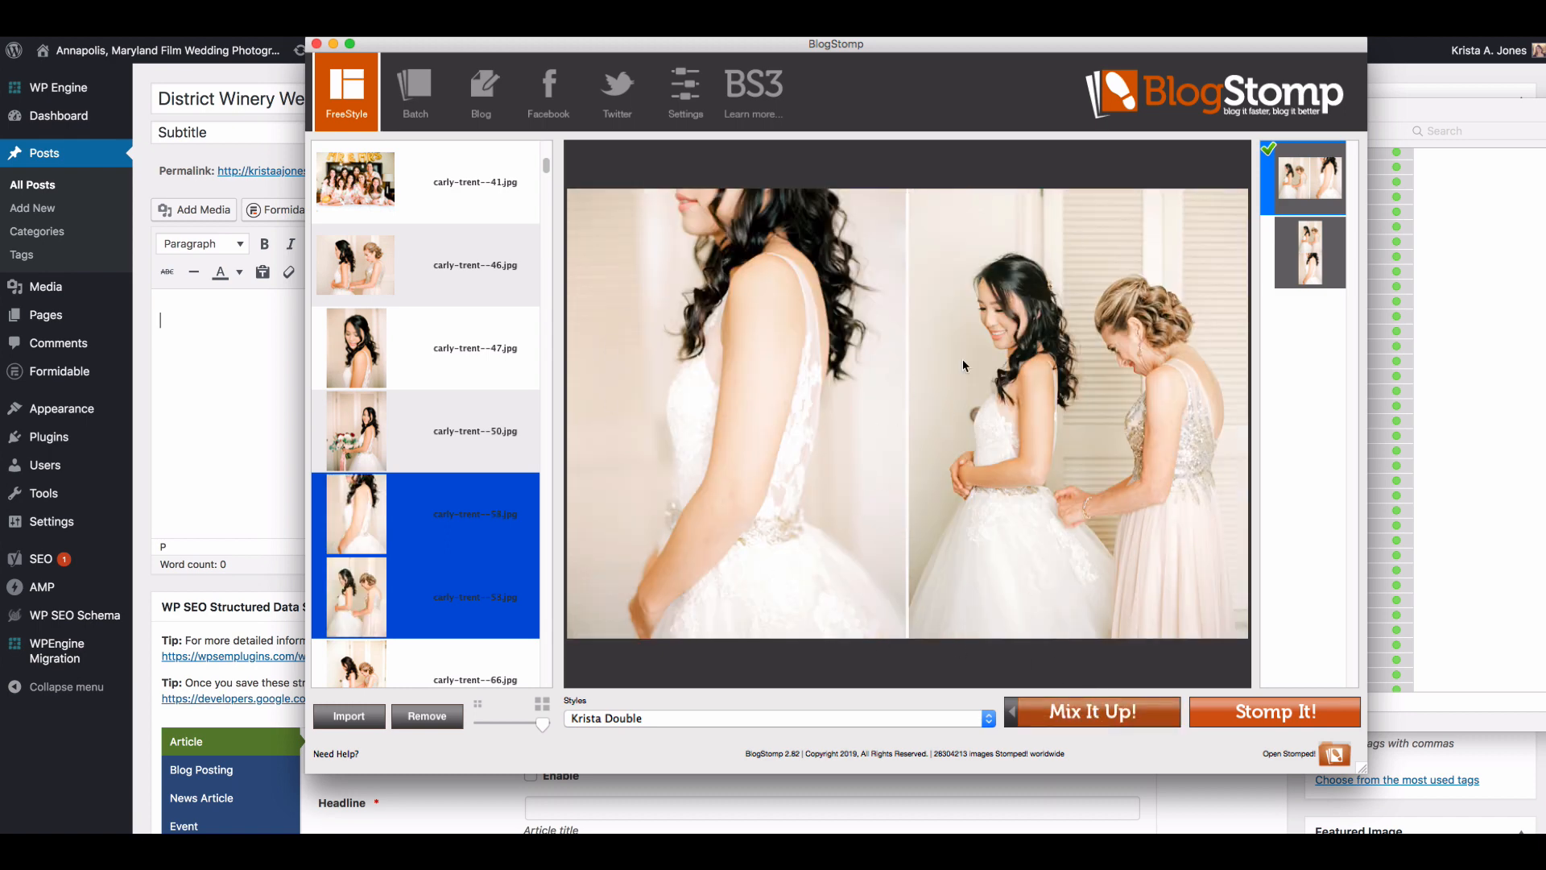
{"action": "left_click", "coordinate": [1282, 717]}
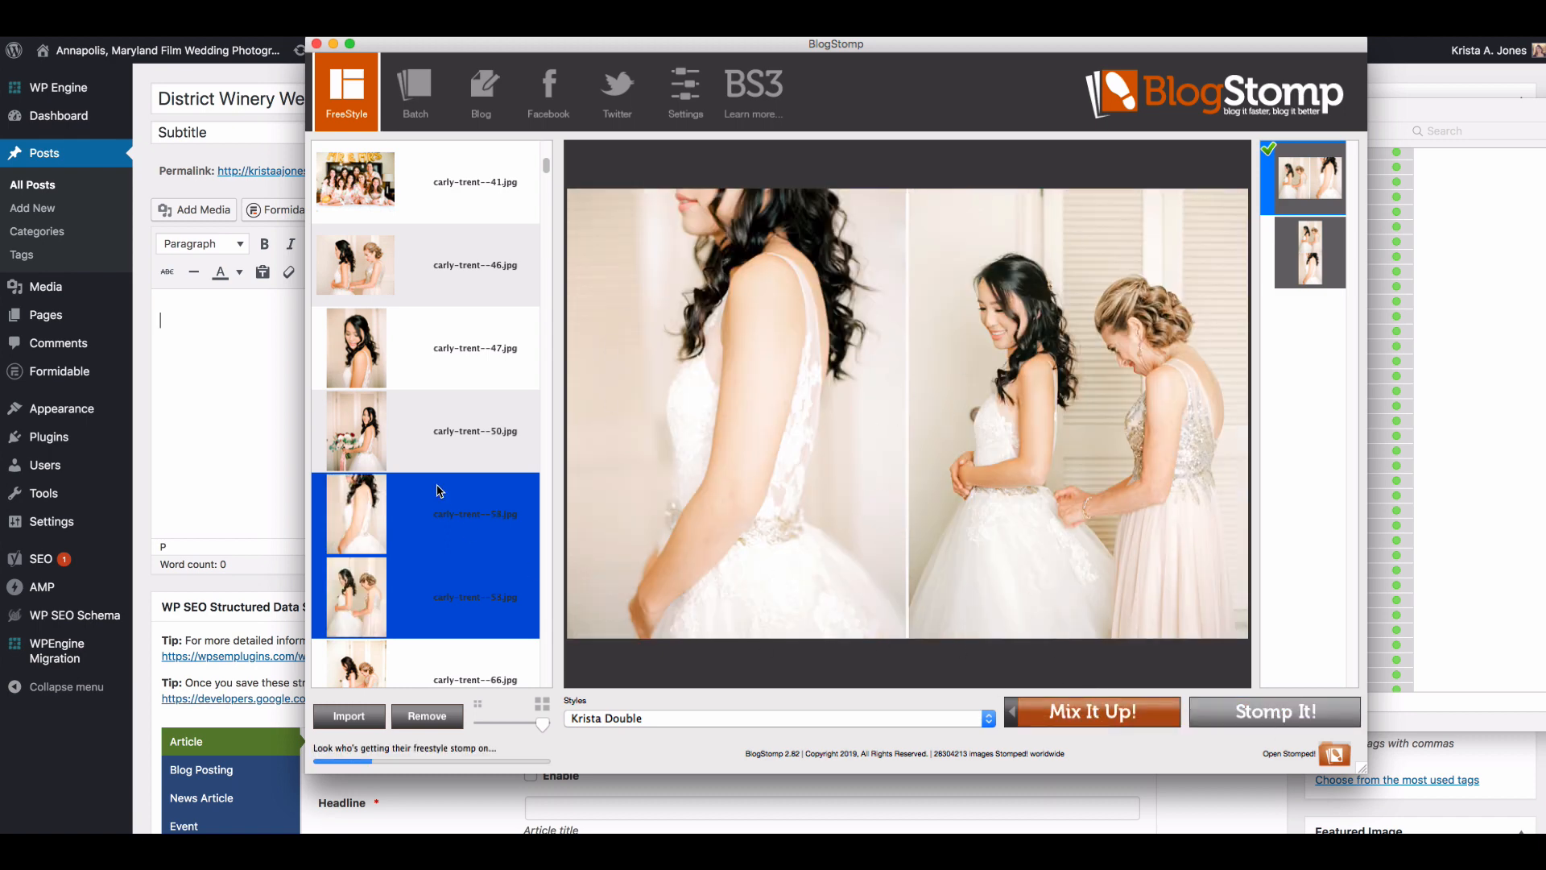
Step: Stomp the bridal bouquet portrait numbered 50 singly, and the dress-fastening photos numbered 66 and 69 as a side-by-side pair
{"action": "left_click", "coordinate": [414, 449]}
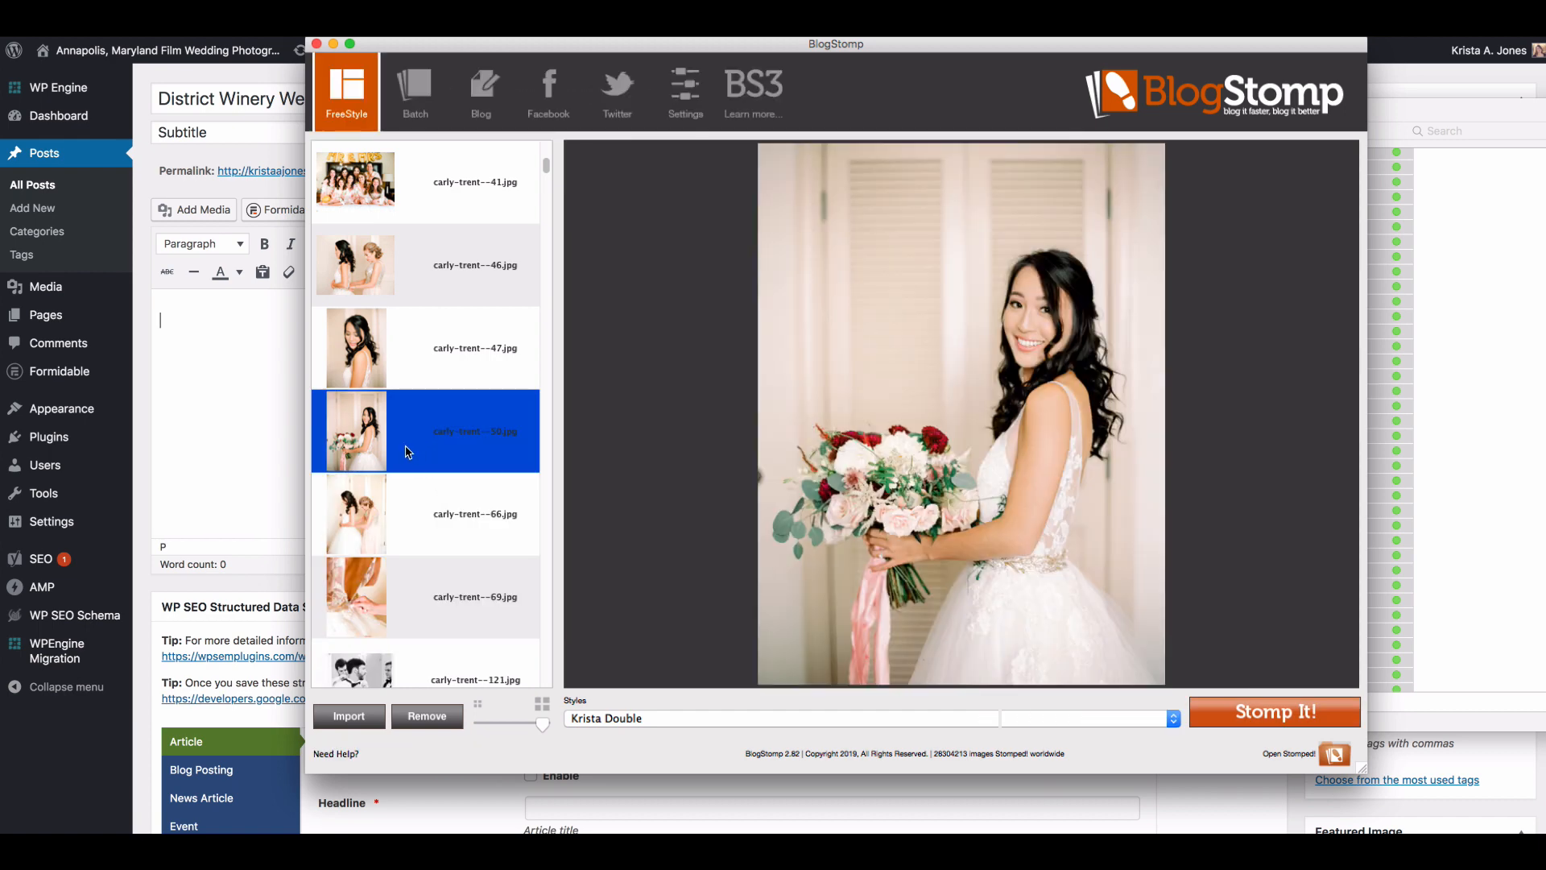
{"action": "left_click", "coordinate": [1217, 712]}
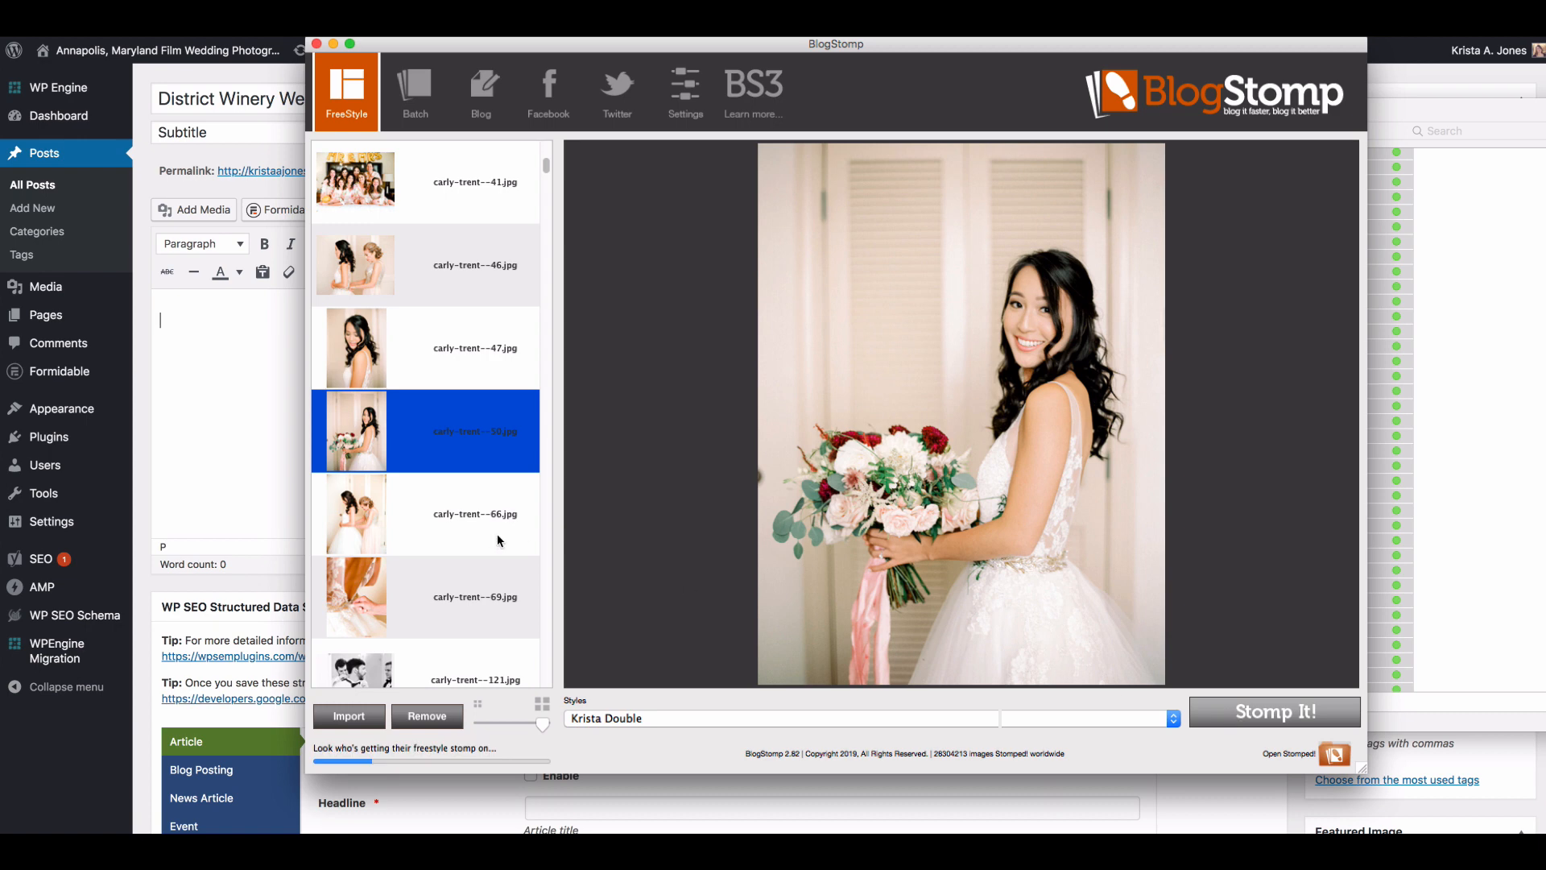
{"action": "left_click", "coordinate": [419, 532]}
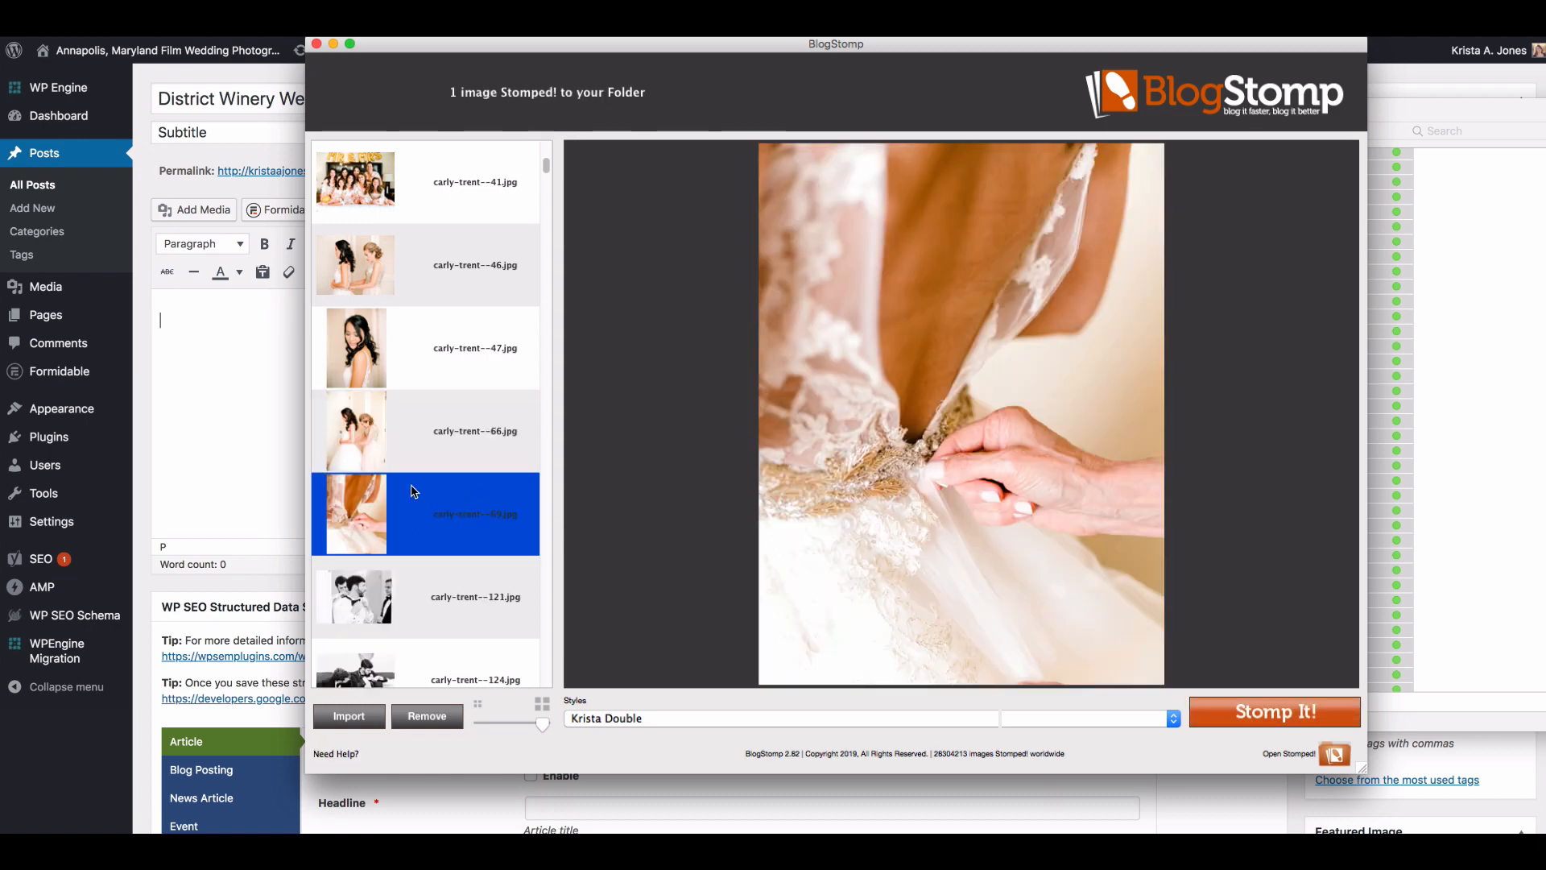
{"action": "left_click", "coordinate": [433, 442], "text": "shift"}
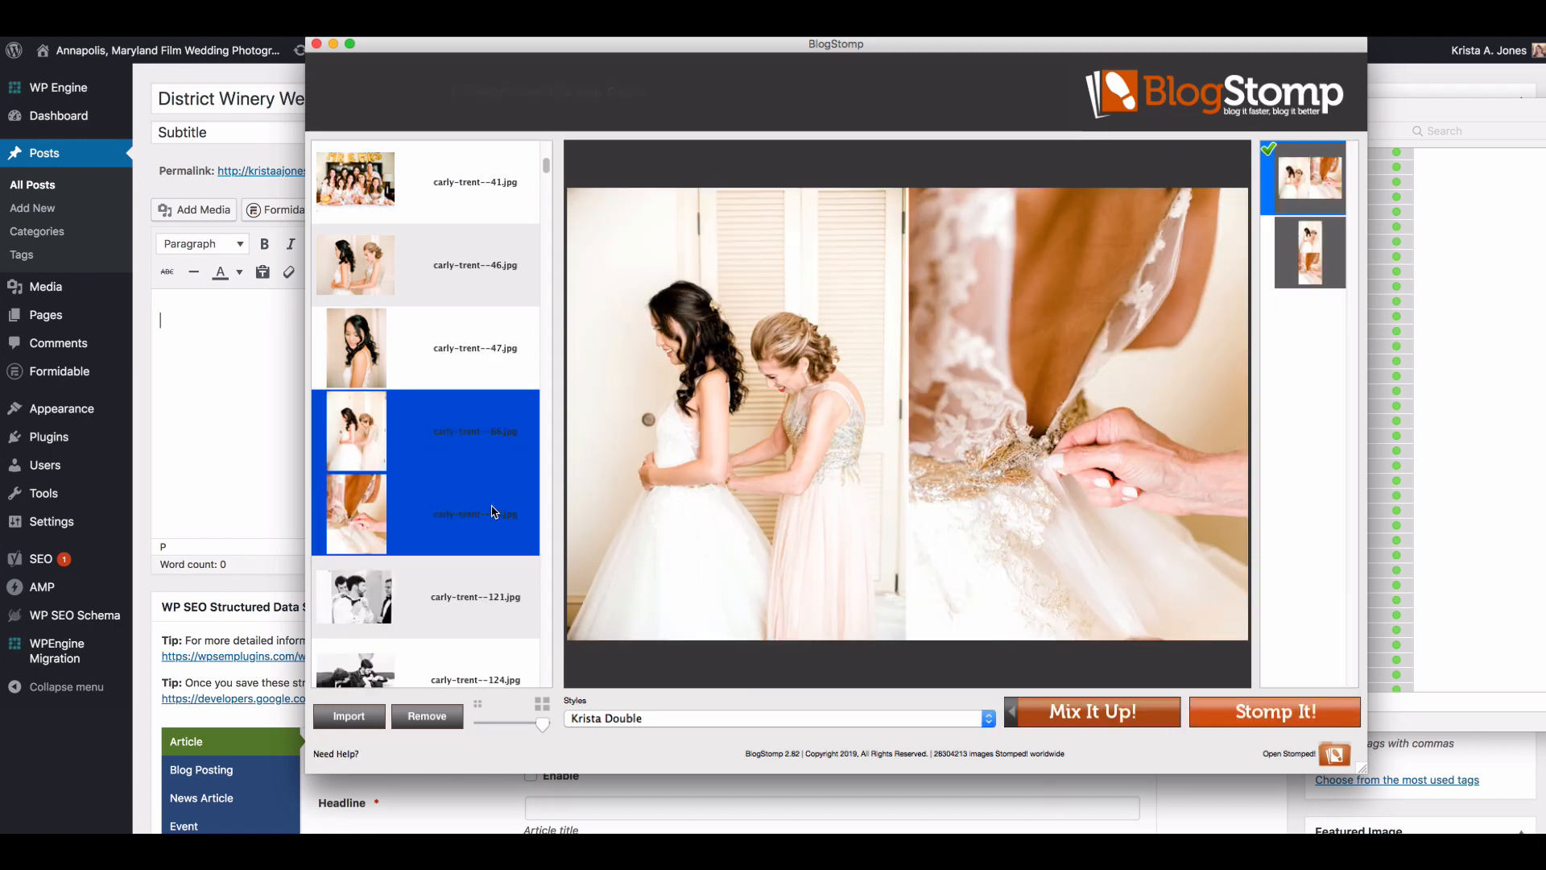
{"action": "left_click", "coordinate": [1260, 709]}
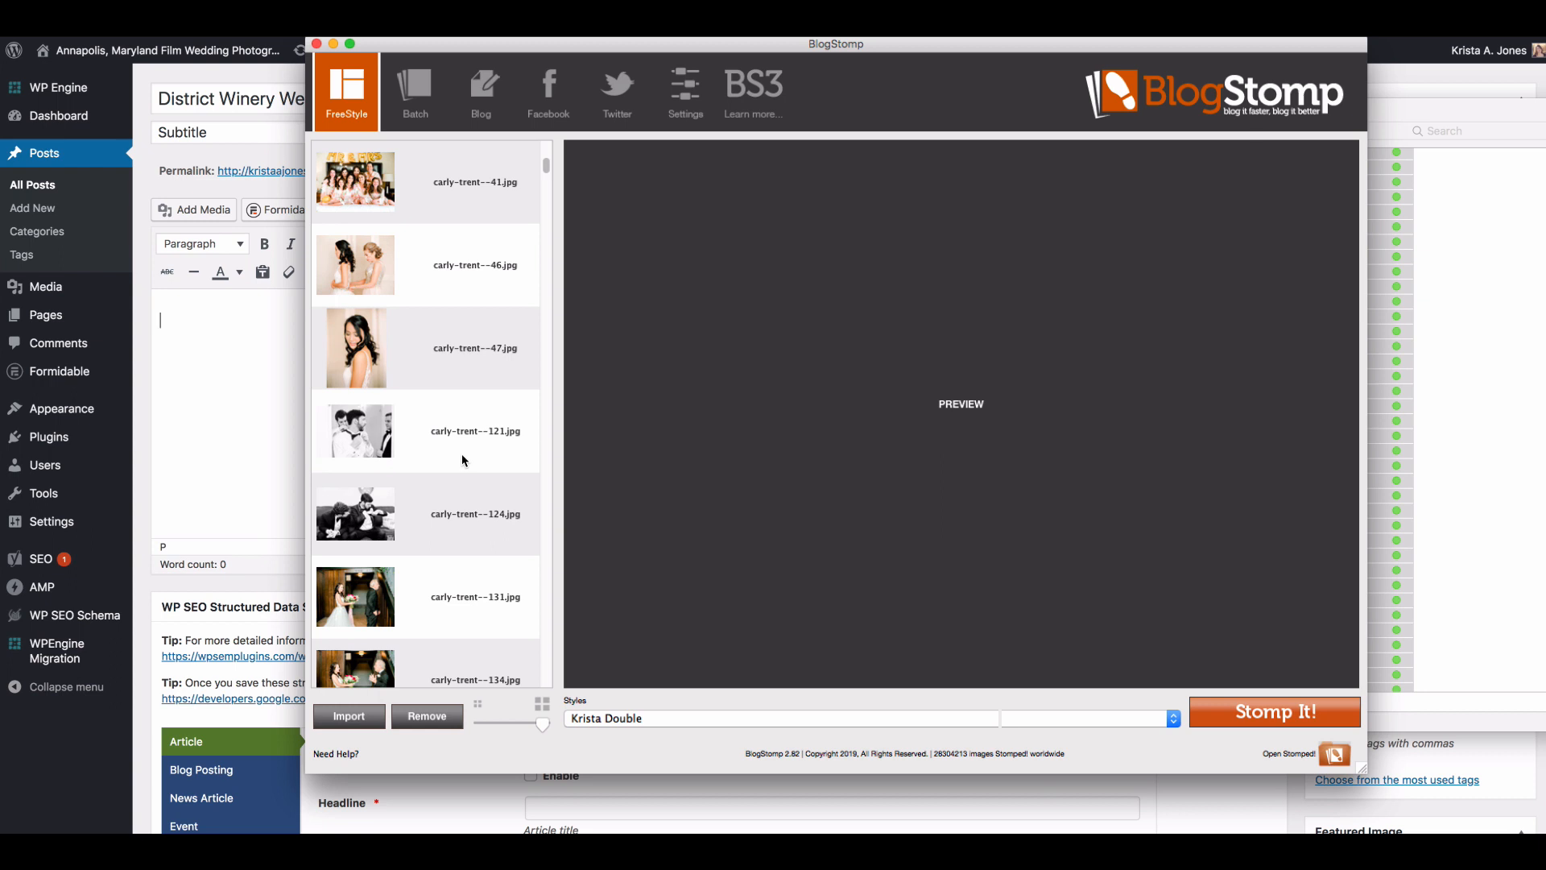
Step: Pair the wood-wall couple portrait numbered 148 with the first-look photo numbered 157, wood-wall portrait first, and Stomp the pair
{"action": "scroll", "coordinate": [462, 459], "scroll_direction": "down", "scroll_amount": 2}
{"action": "scroll", "coordinate": [461, 452], "scroll_direction": "down", "scroll_amount": 2}
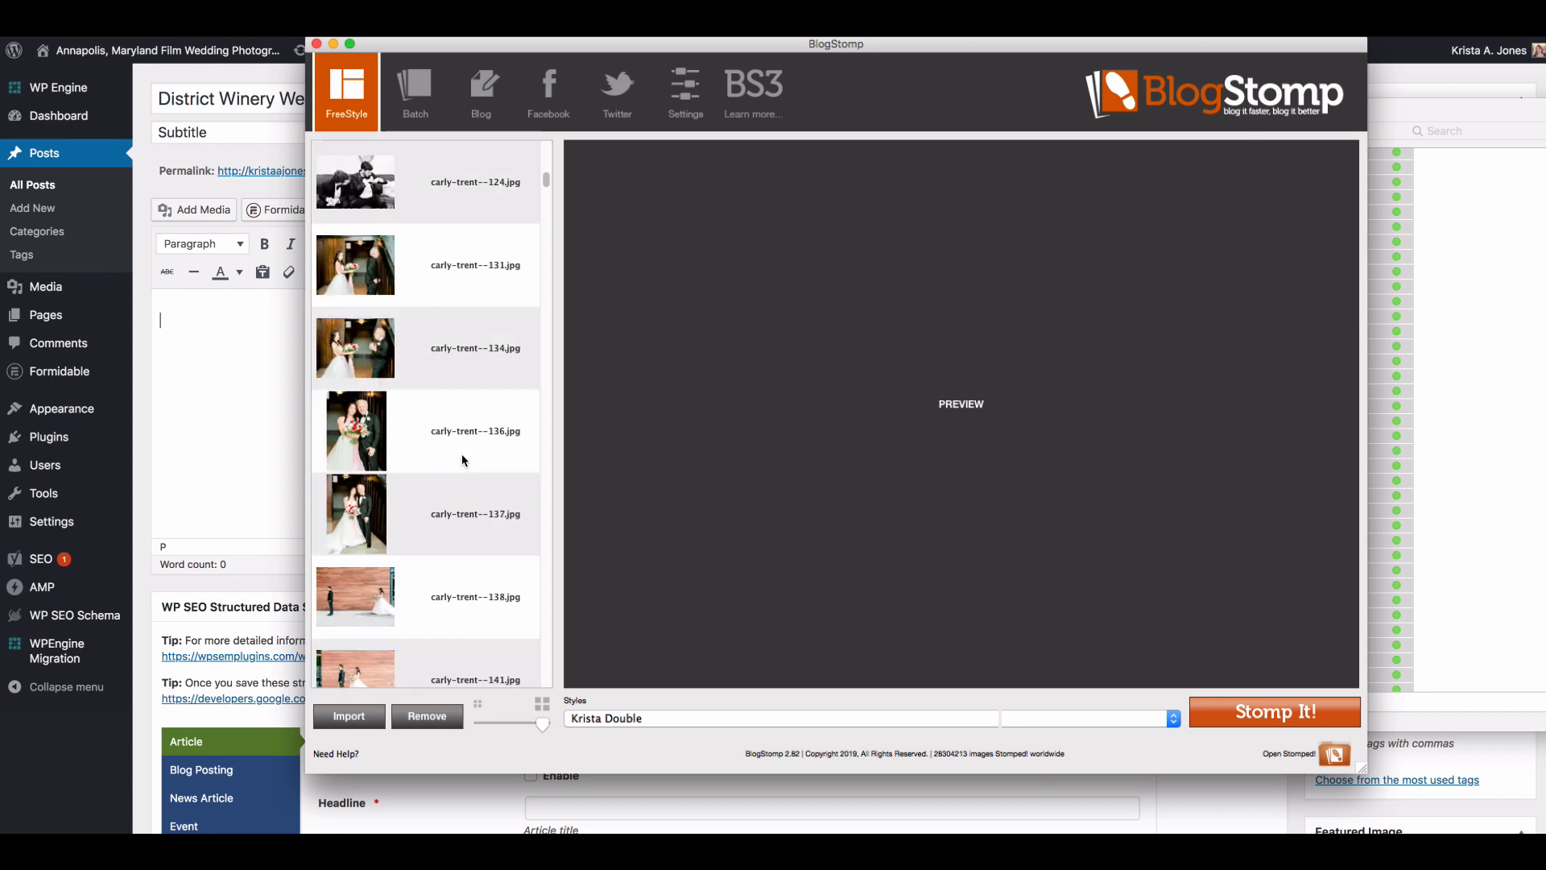
{"action": "scroll", "coordinate": [461, 456], "scroll_direction": "down", "scroll_amount": 3}
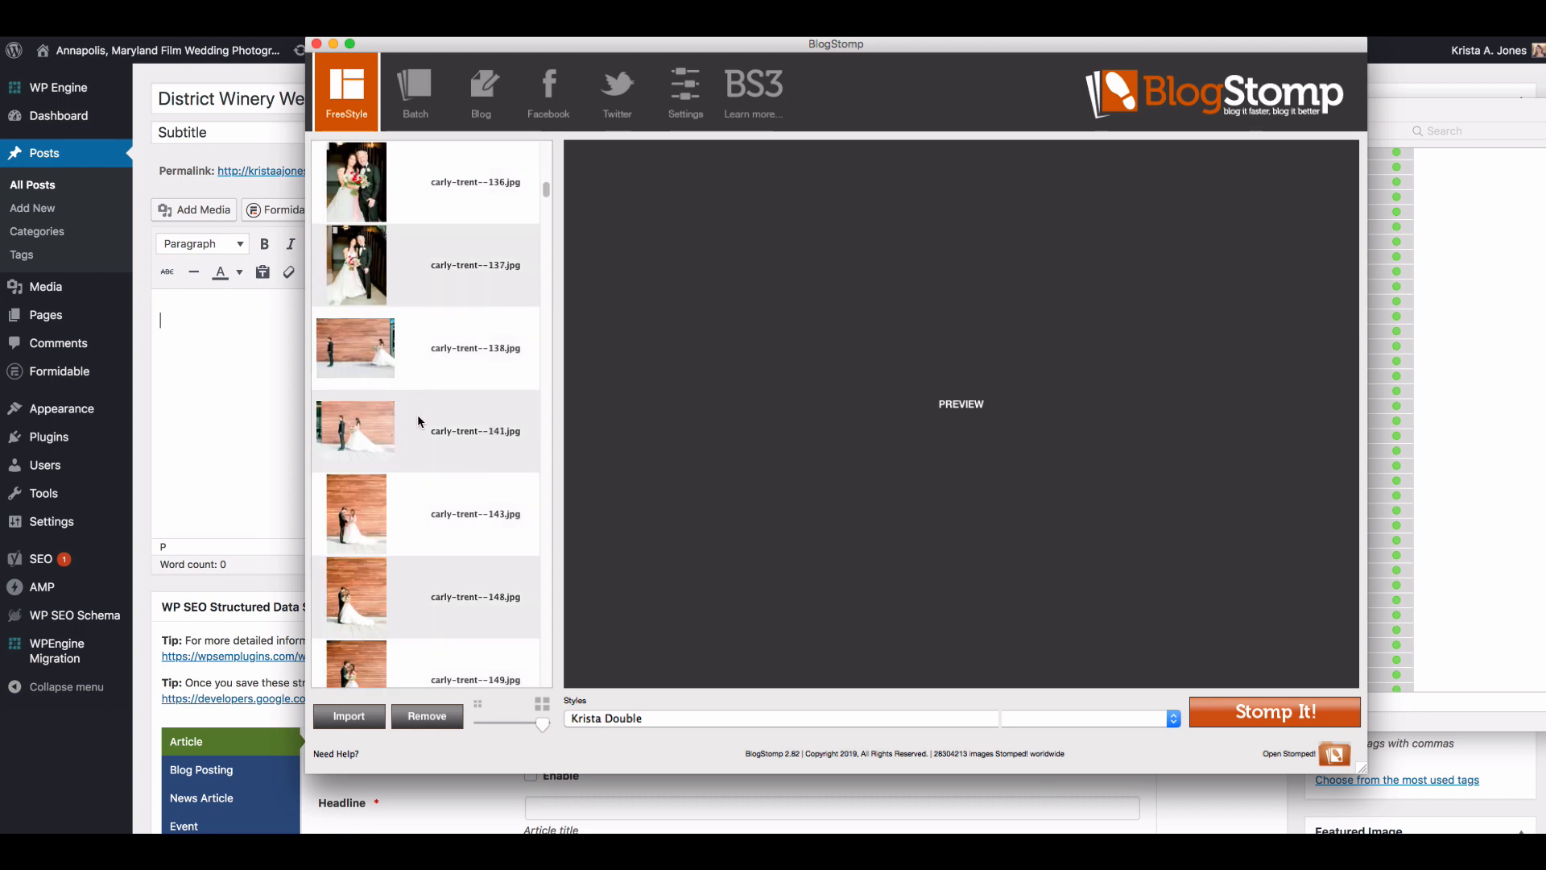
{"action": "scroll", "coordinate": [418, 418], "scroll_direction": "down", "scroll_amount": 2}
{"action": "scroll", "coordinate": [418, 420], "scroll_direction": "down", "scroll_amount": 2}
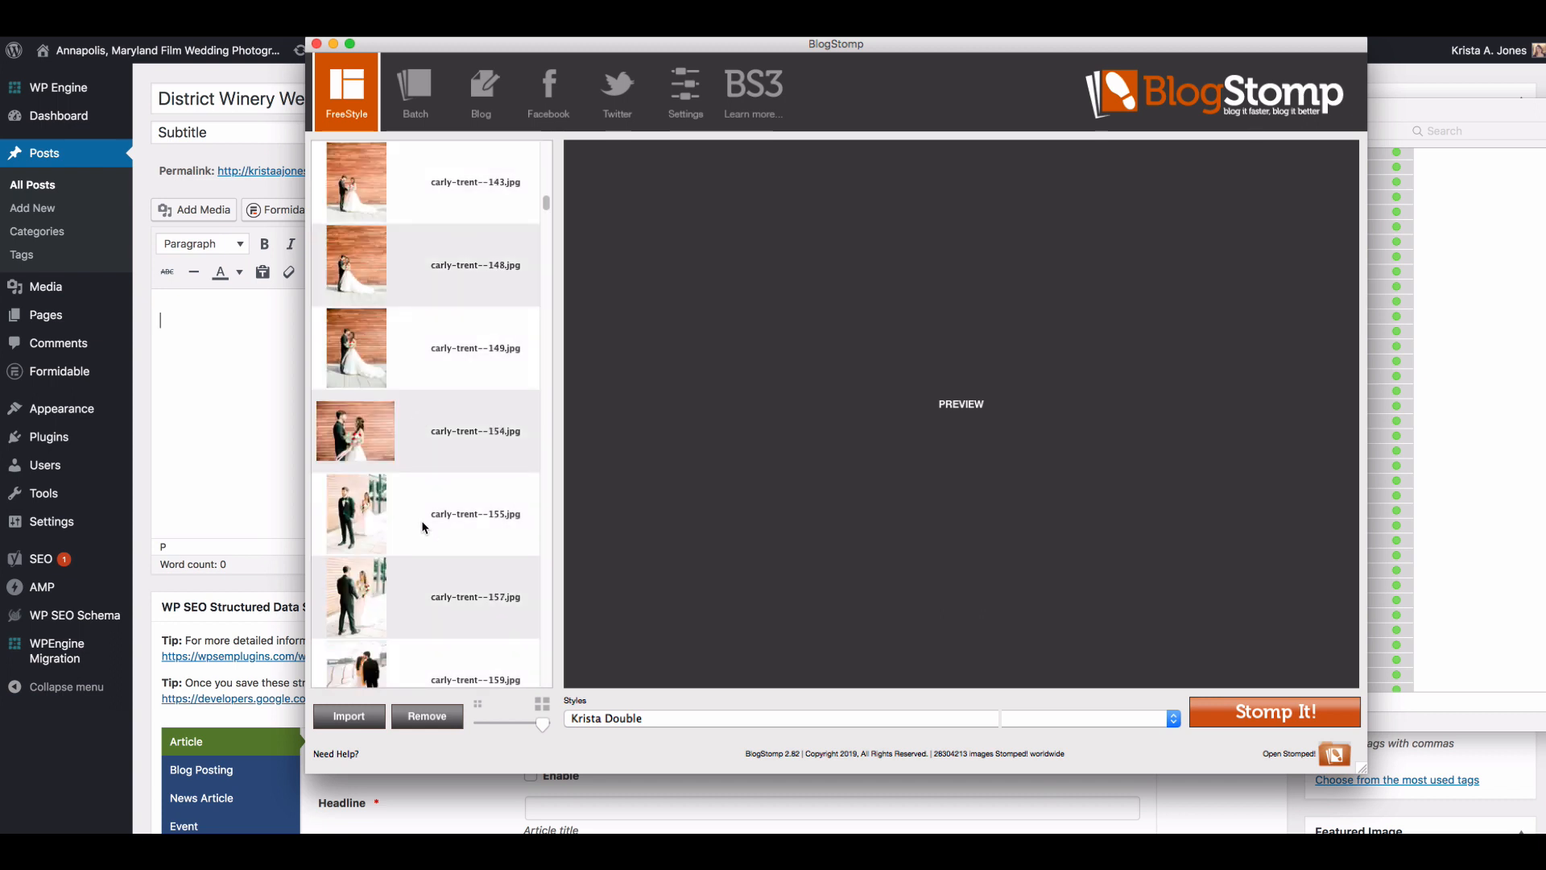
{"action": "left_click", "coordinate": [415, 524]}
{"action": "left_click", "coordinate": [421, 622]}
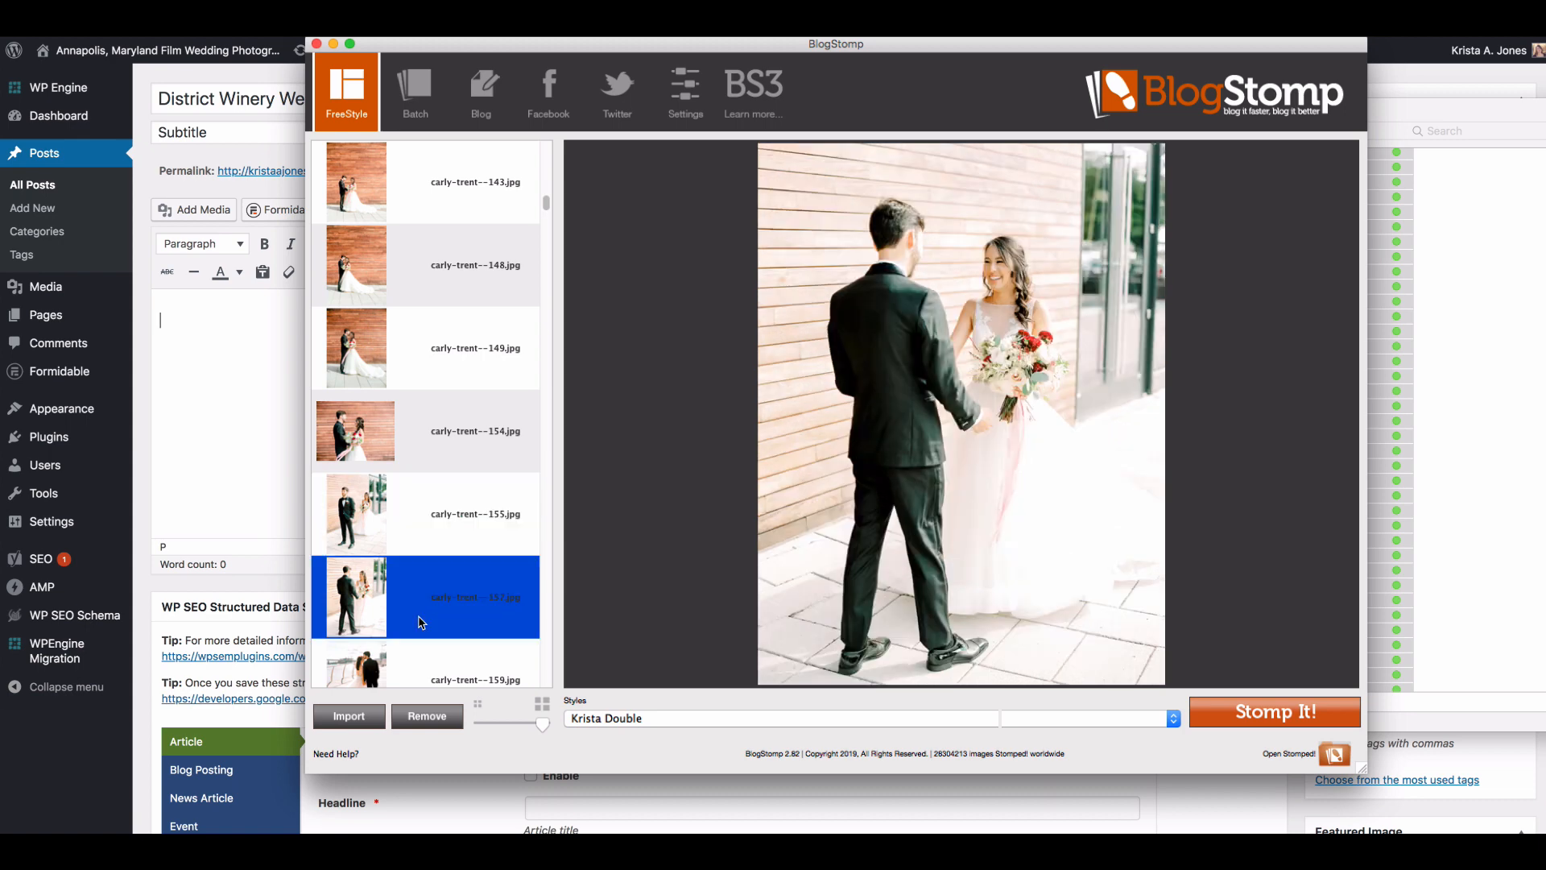
{"action": "left_click", "coordinate": [429, 533]}
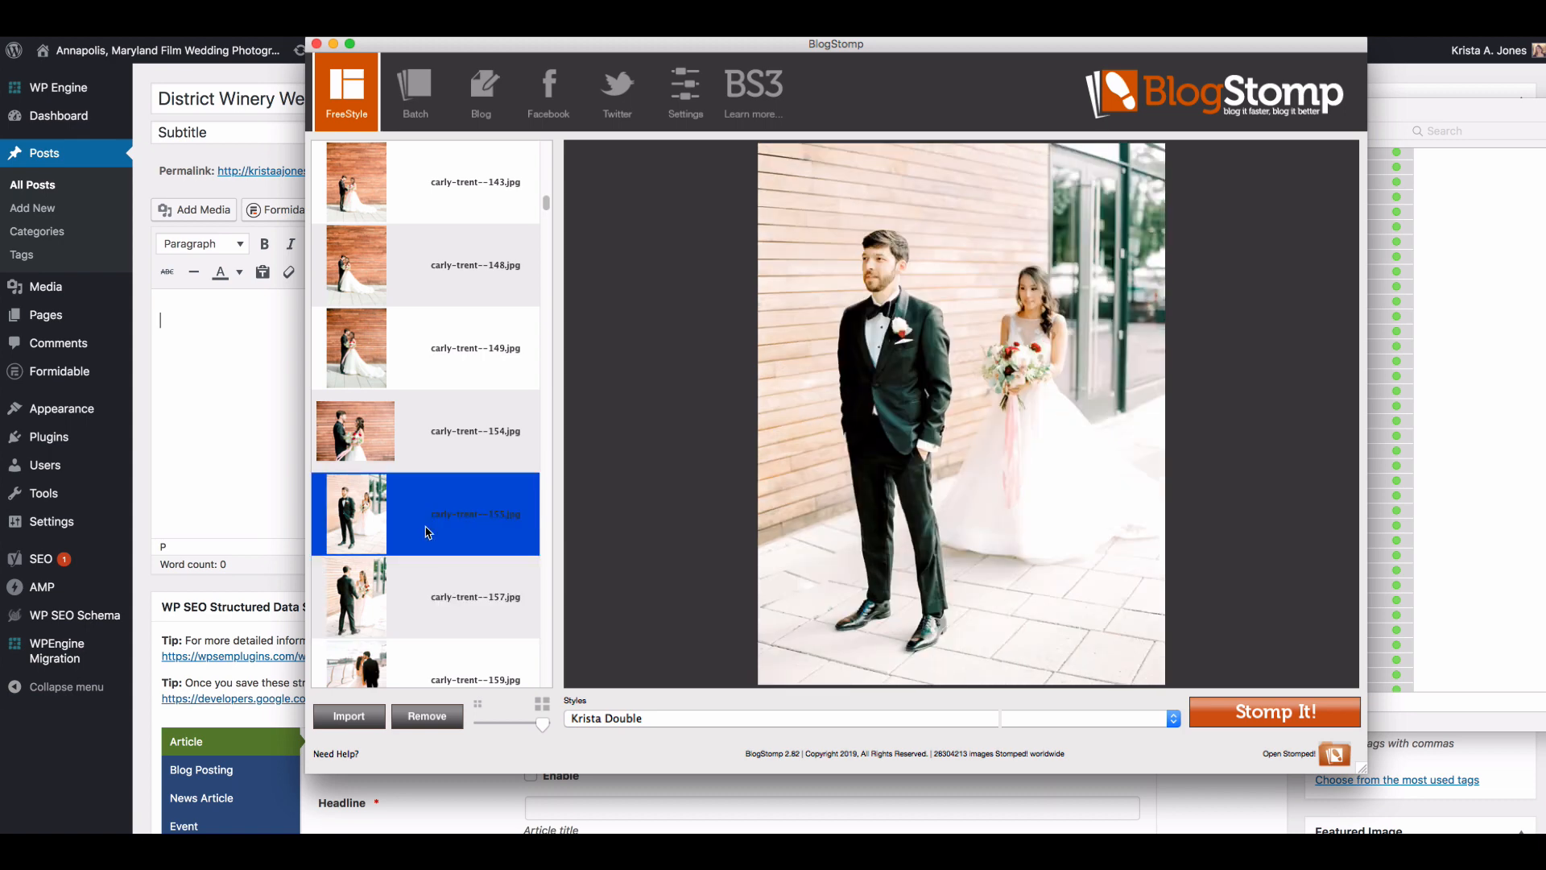
{"action": "left_click", "coordinate": [459, 590]}
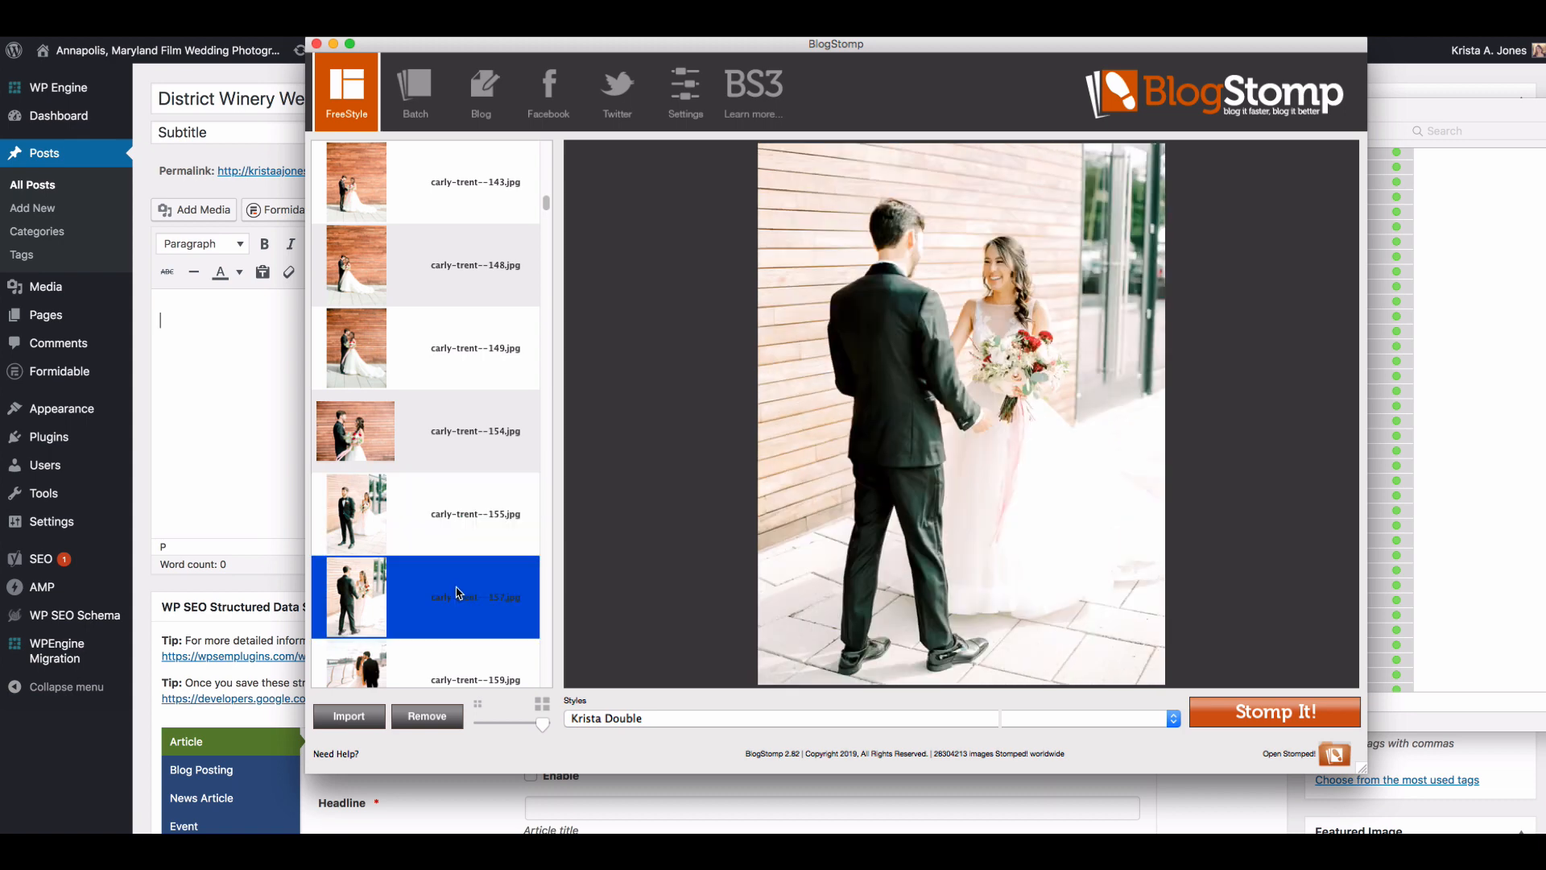
{"action": "left_click", "coordinate": [473, 364], "text": "super"}
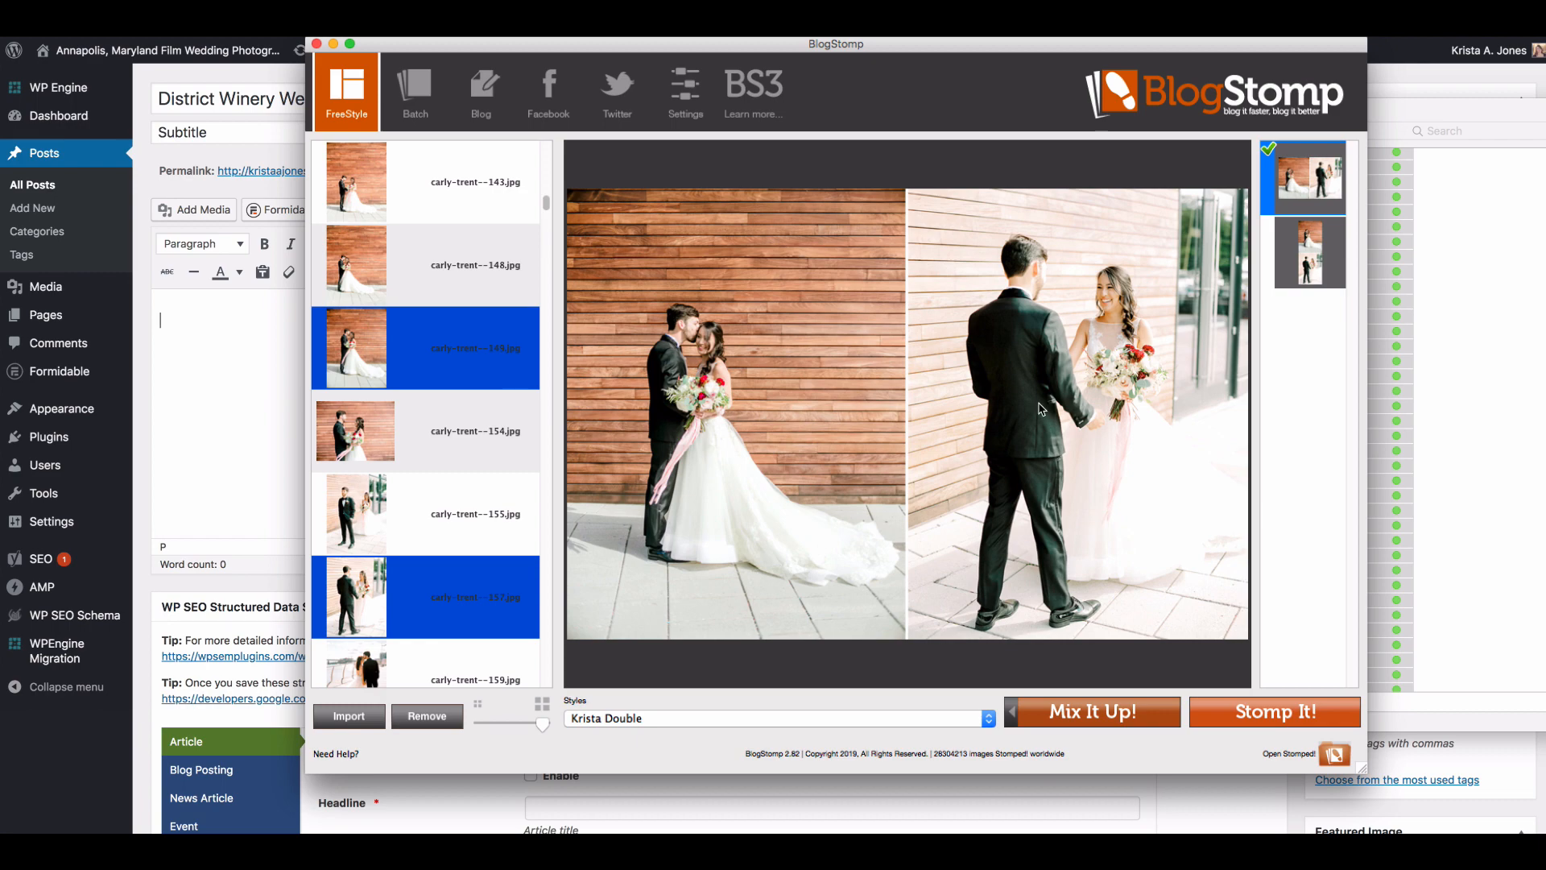
{"action": "left_click", "coordinate": [418, 385], "text": "super"}
{"action": "left_click", "coordinate": [411, 290], "text": "super"}
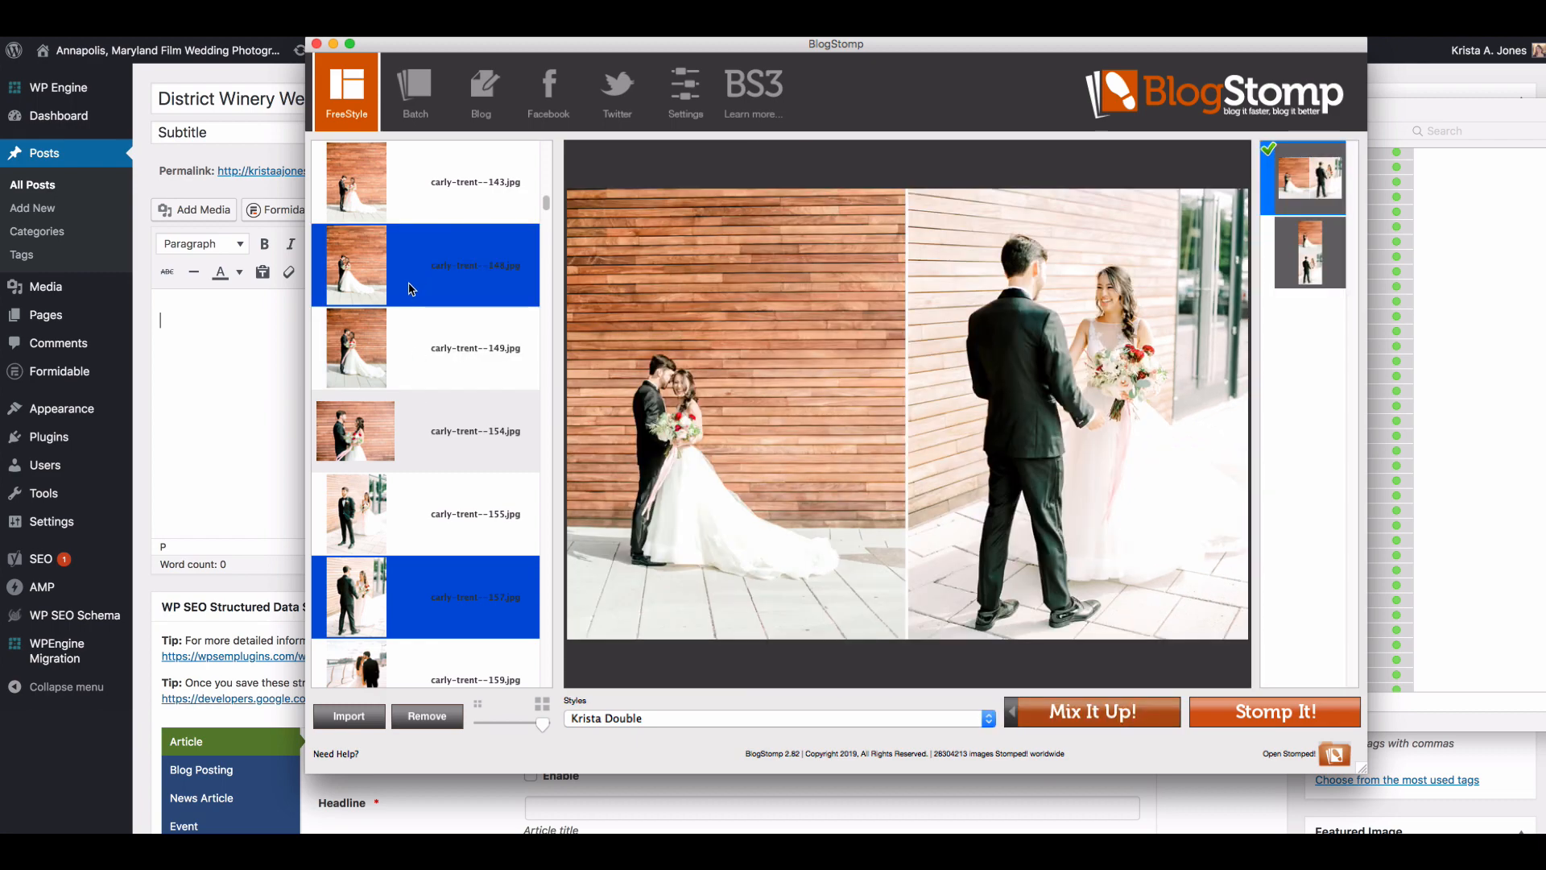
{"action": "left_click", "coordinate": [1237, 712]}
Step: Stomp the vertical bouquet close-up numbered 162 of the couple against the wood wall as a single image
{"action": "scroll", "coordinate": [436, 419], "scroll_direction": "down", "scroll_amount": 1}
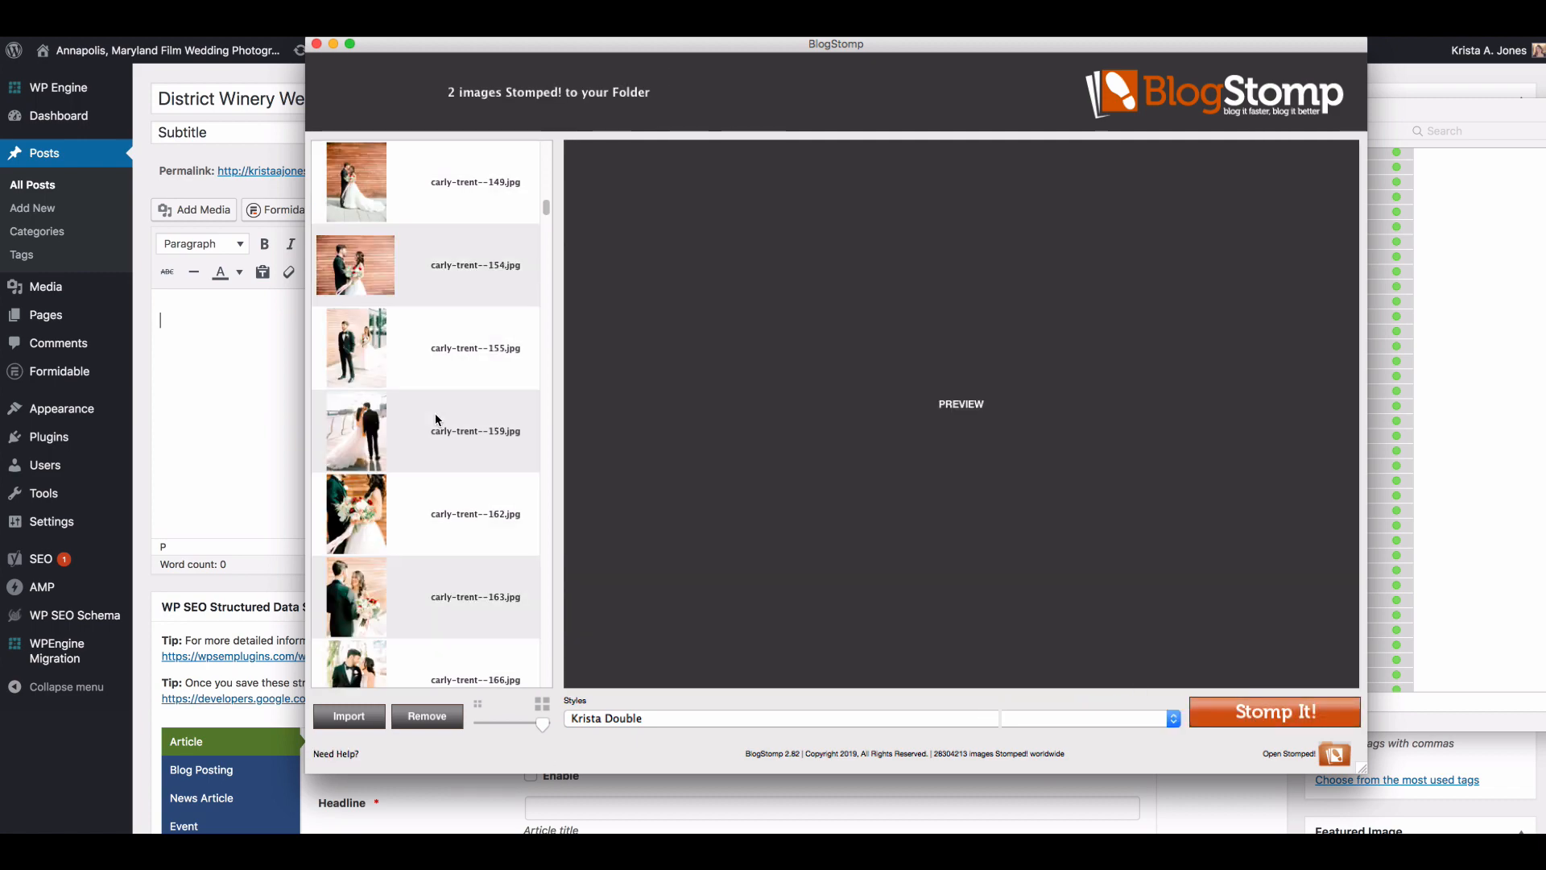
{"action": "scroll", "coordinate": [436, 420], "scroll_direction": "down", "scroll_amount": 1}
{"action": "left_click", "coordinate": [436, 420]}
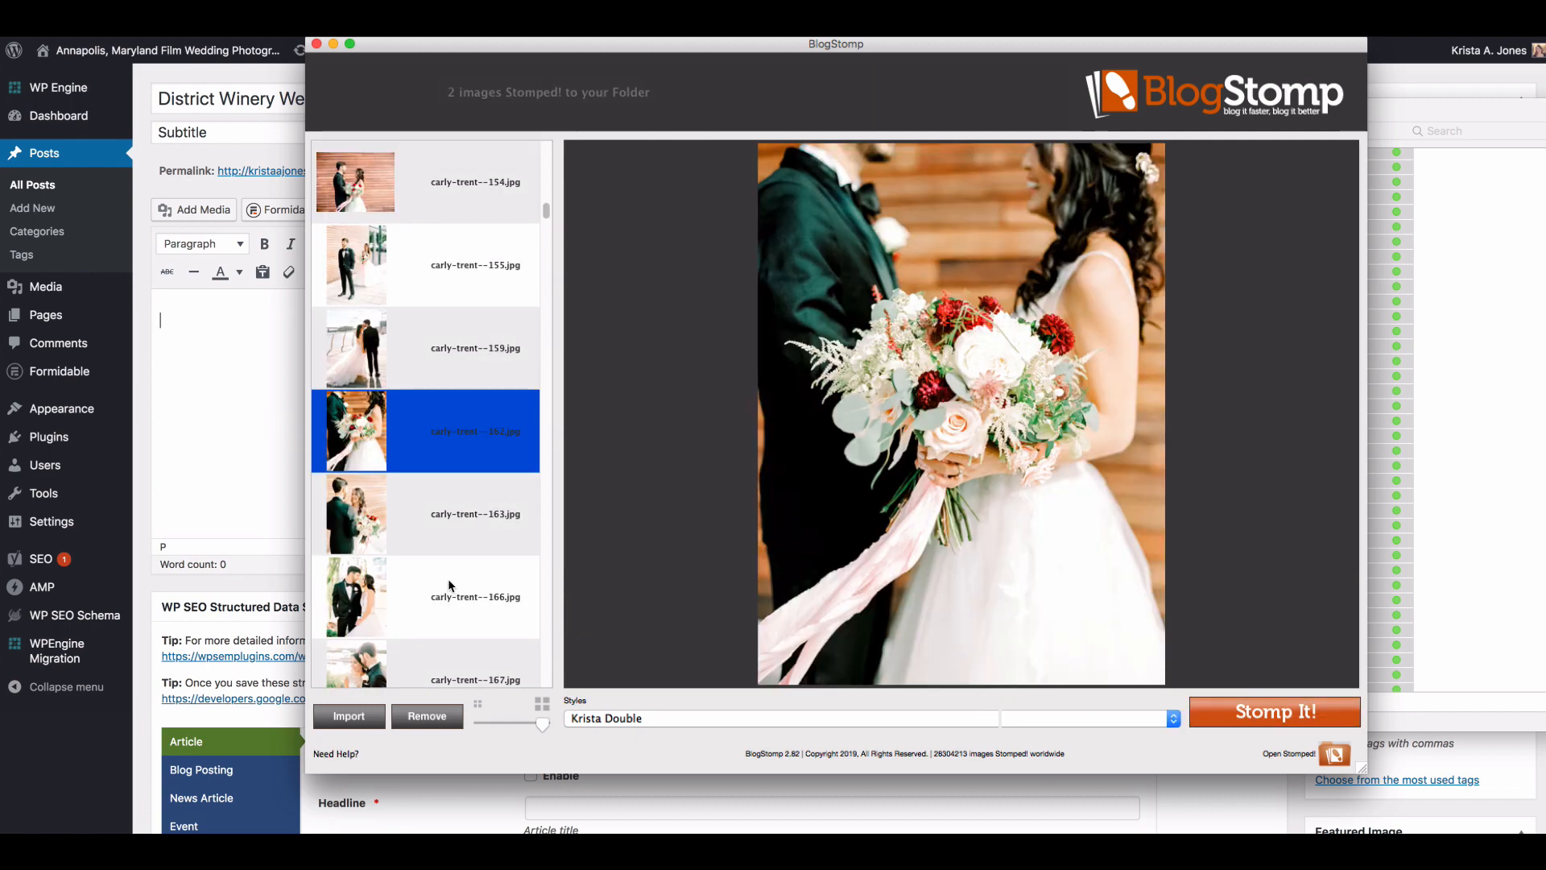
{"action": "left_click", "coordinate": [433, 522]}
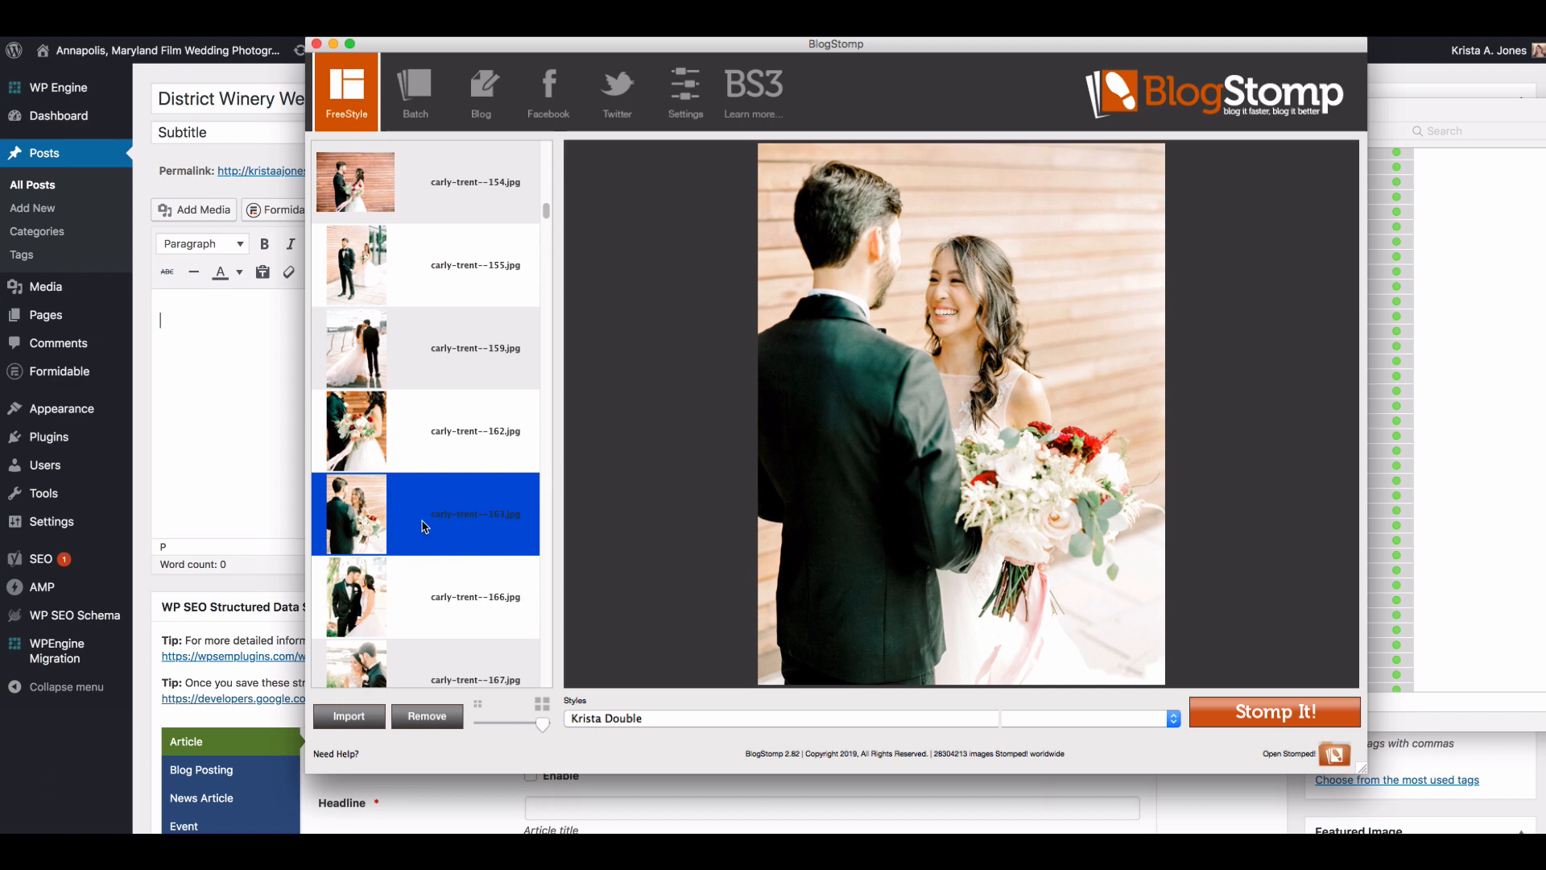
{"action": "left_click", "coordinate": [426, 443]}
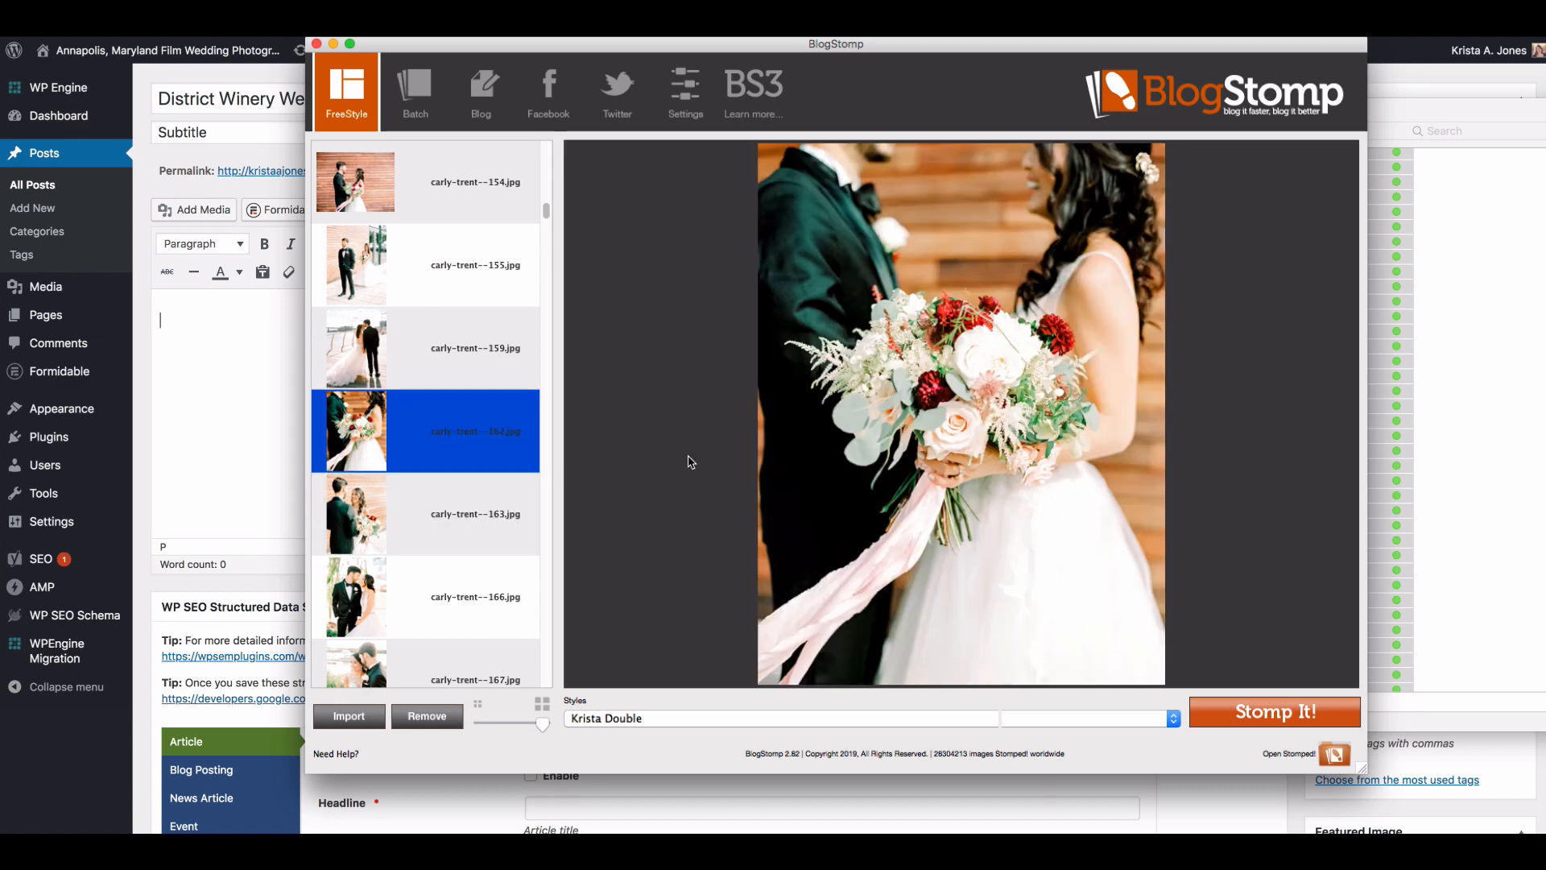
{"action": "left_click", "coordinate": [1293, 712]}
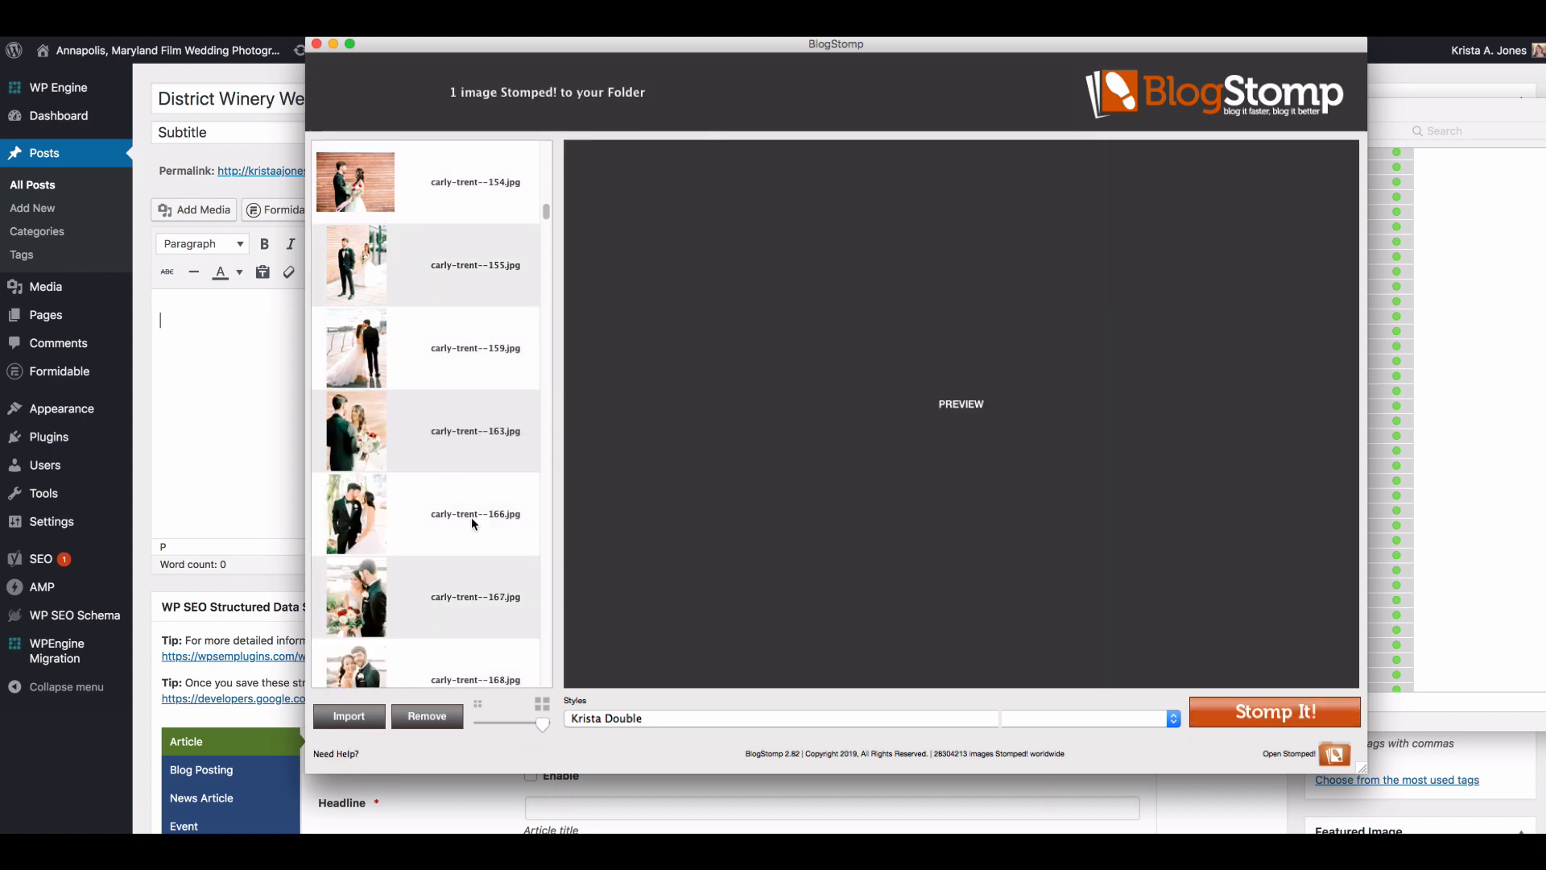
Step: Stomp the waterside portraits numbered 171 and 176 as a side-by-side pair, and the waterside portrait numbered 185 as a single image
{"action": "scroll", "coordinate": [471, 517], "scroll_direction": "down", "scroll_amount": 3}
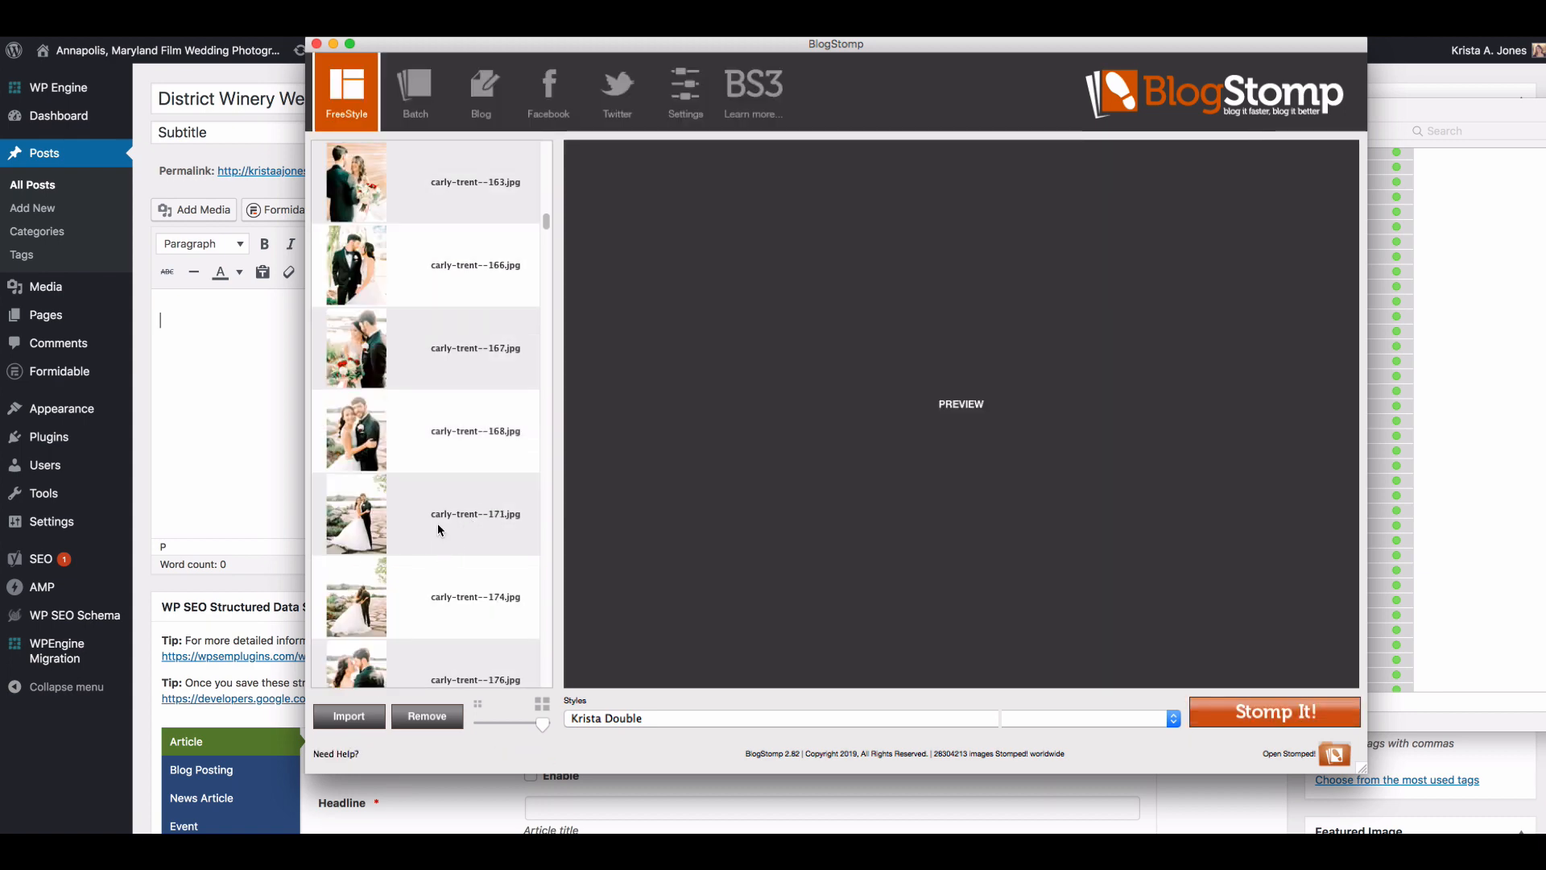
{"action": "left_click", "coordinate": [437, 524]}
{"action": "left_click", "coordinate": [422, 444], "text": "shift"}
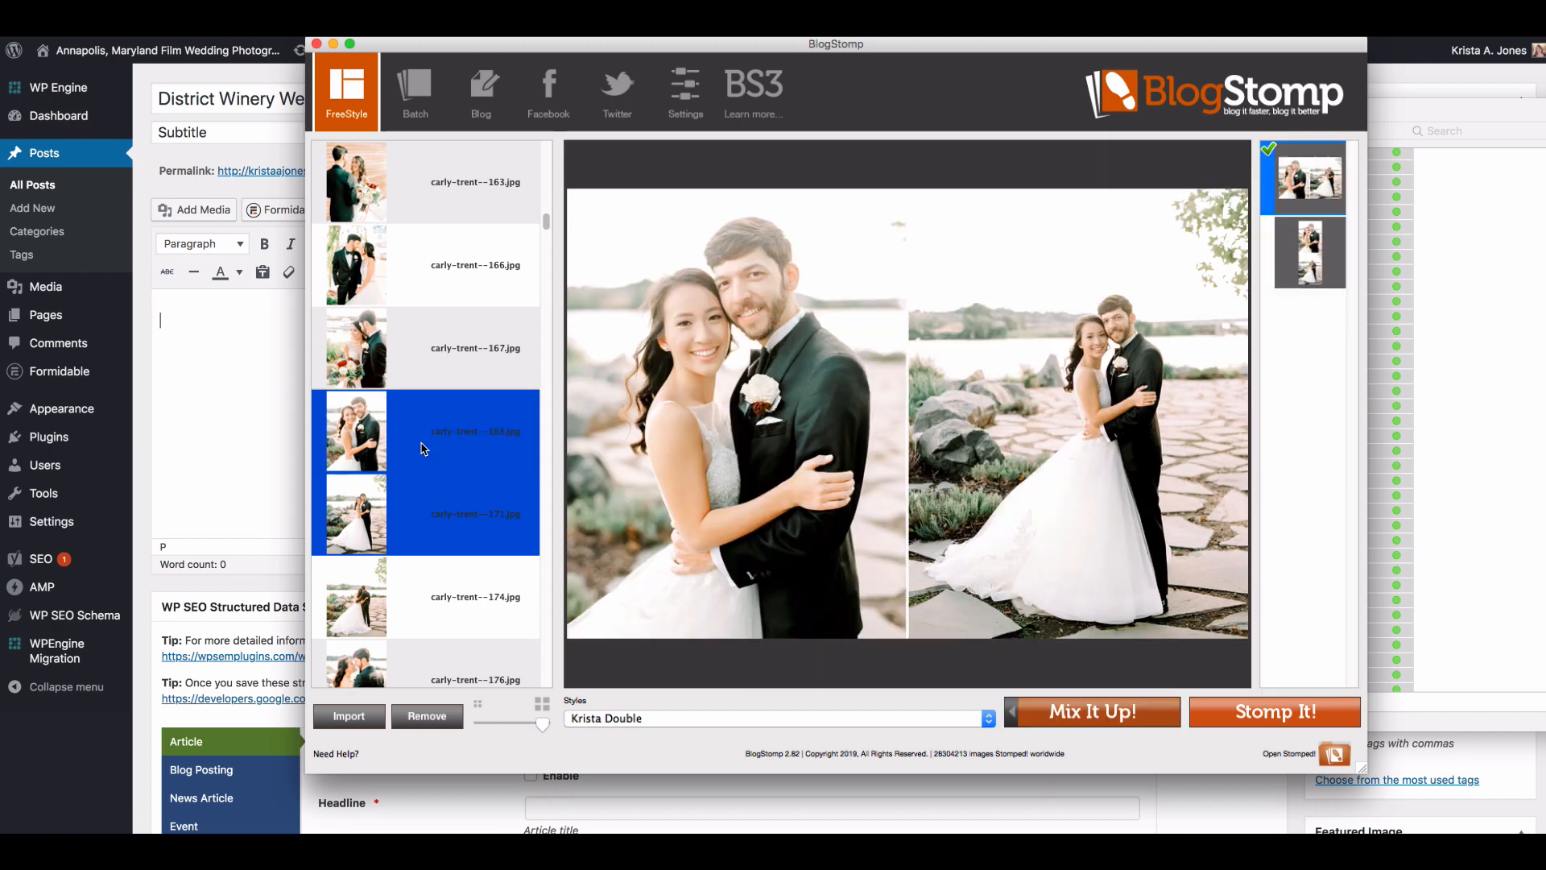
{"action": "left_click", "coordinate": [424, 449], "text": "super"}
{"action": "left_click", "coordinate": [433, 346], "text": "super"}
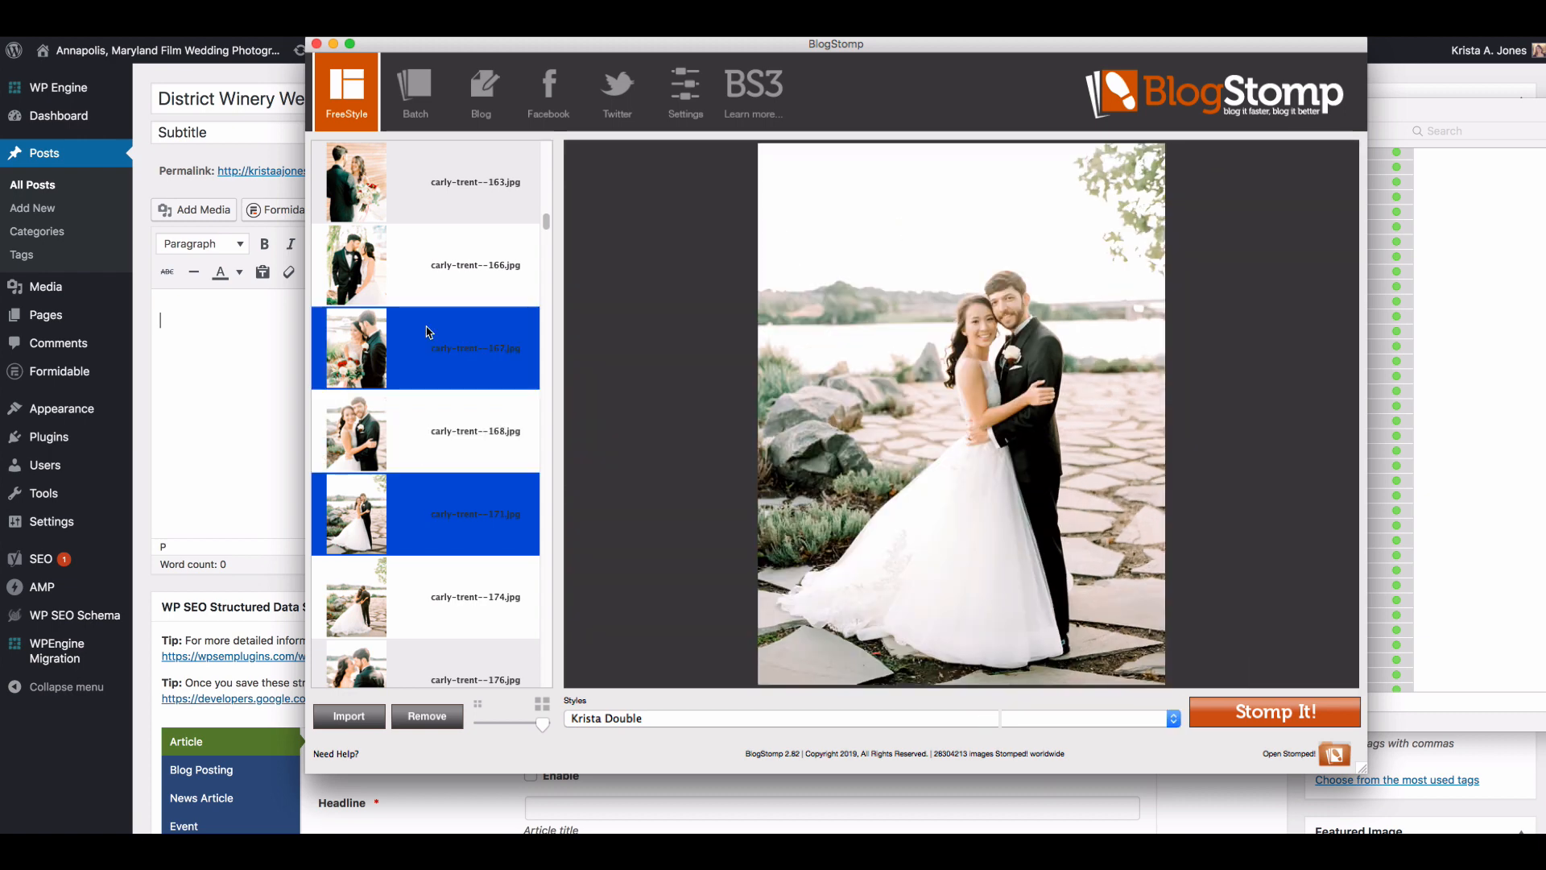
{"action": "left_click", "coordinate": [435, 352], "text": "super"}
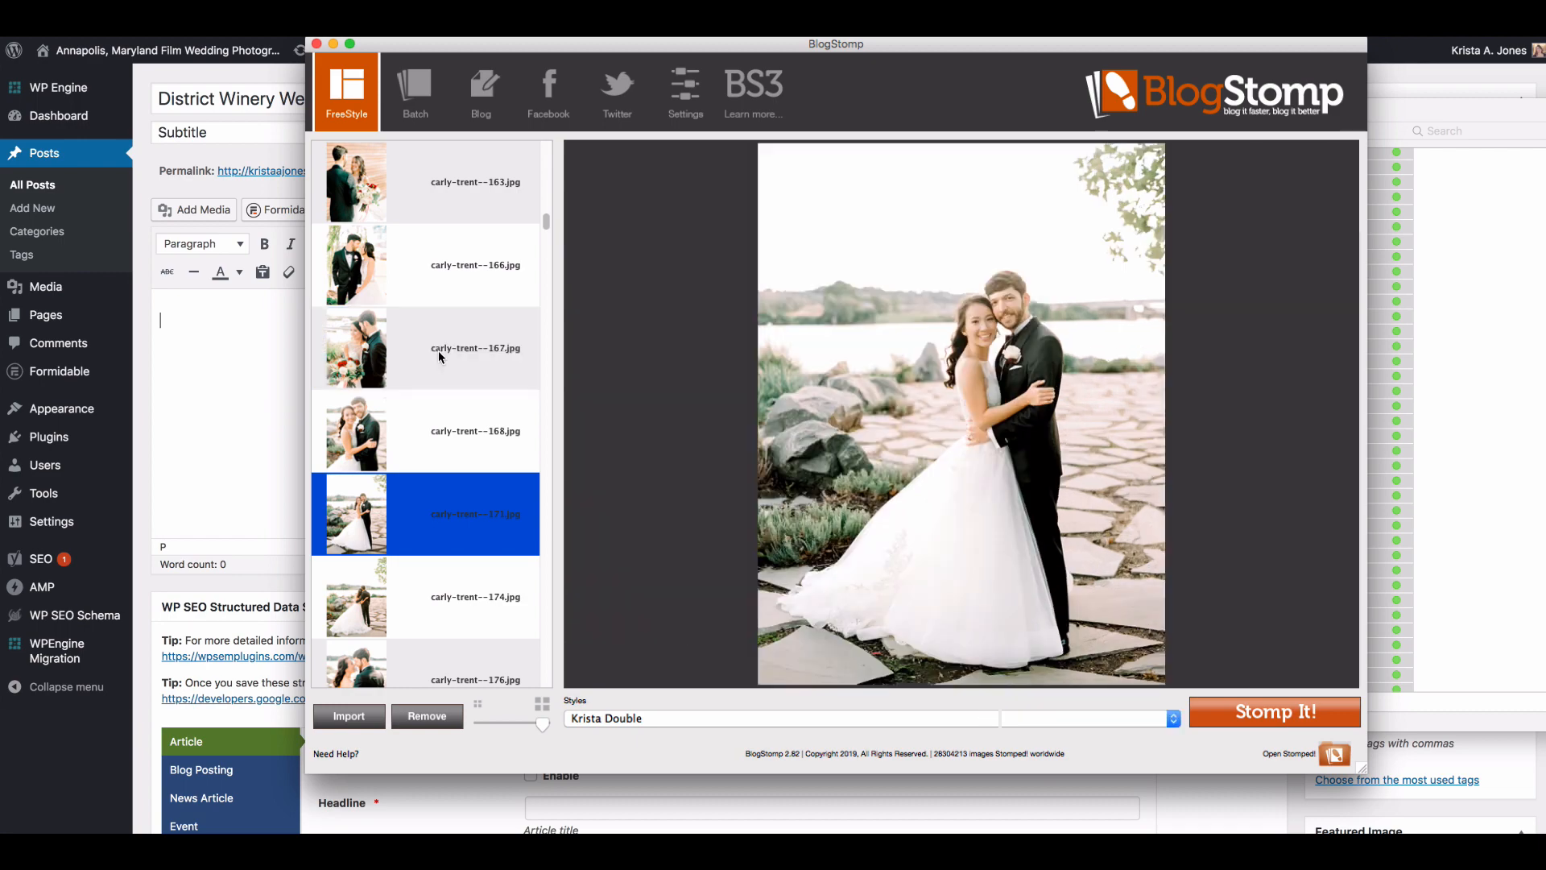
{"action": "scroll", "coordinate": [424, 628], "scroll_direction": "down", "scroll_amount": 5}
{"action": "scroll", "coordinate": [424, 632], "scroll_direction": "up", "scroll_amount": 1}
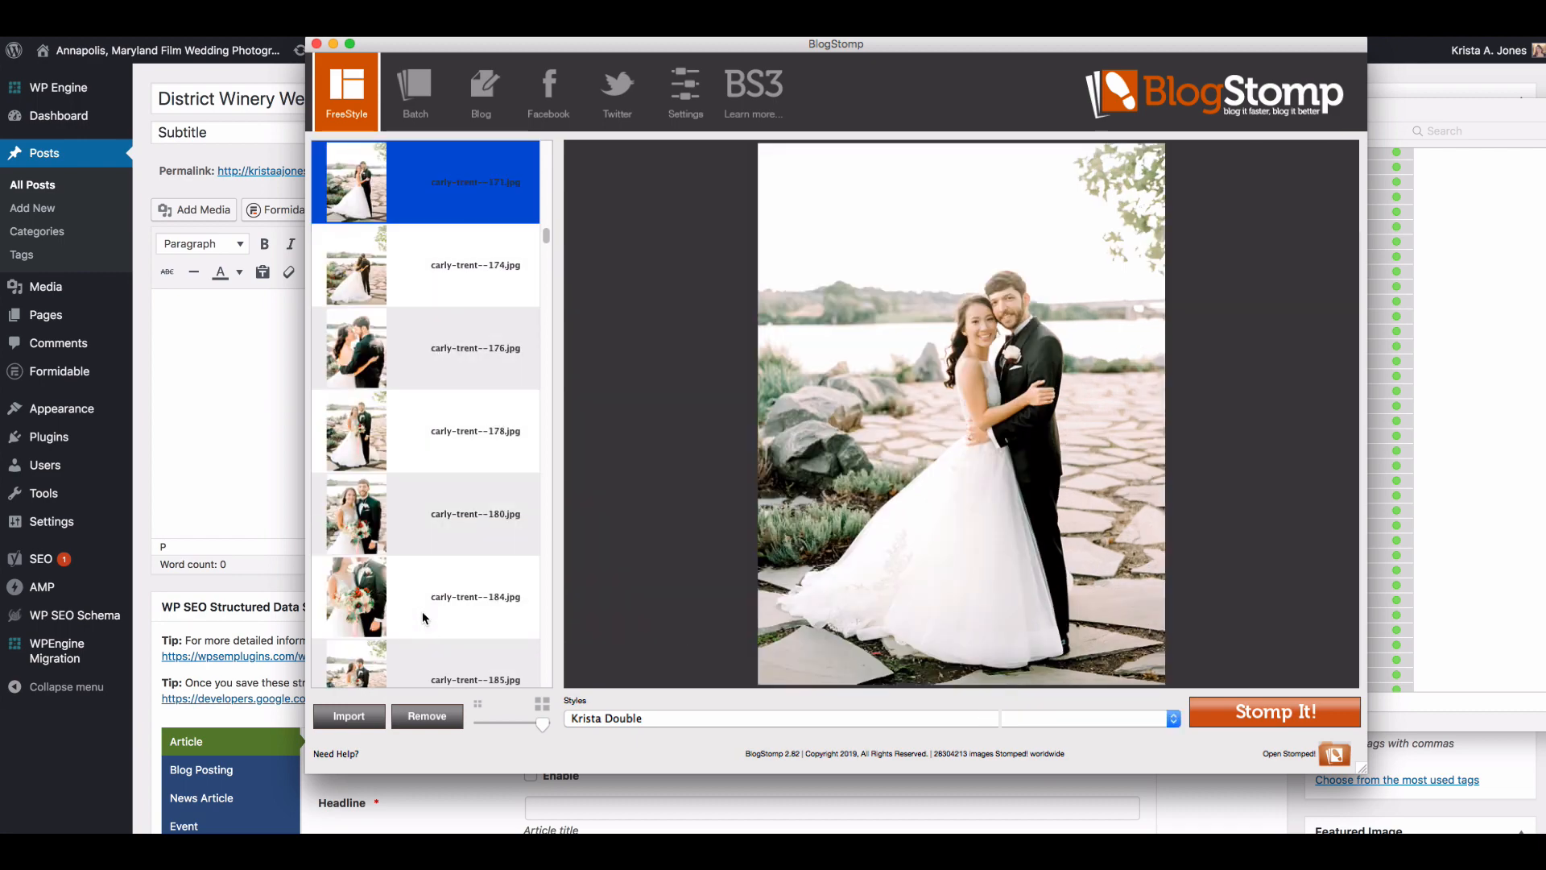
{"action": "left_click", "coordinate": [433, 345], "text": "super"}
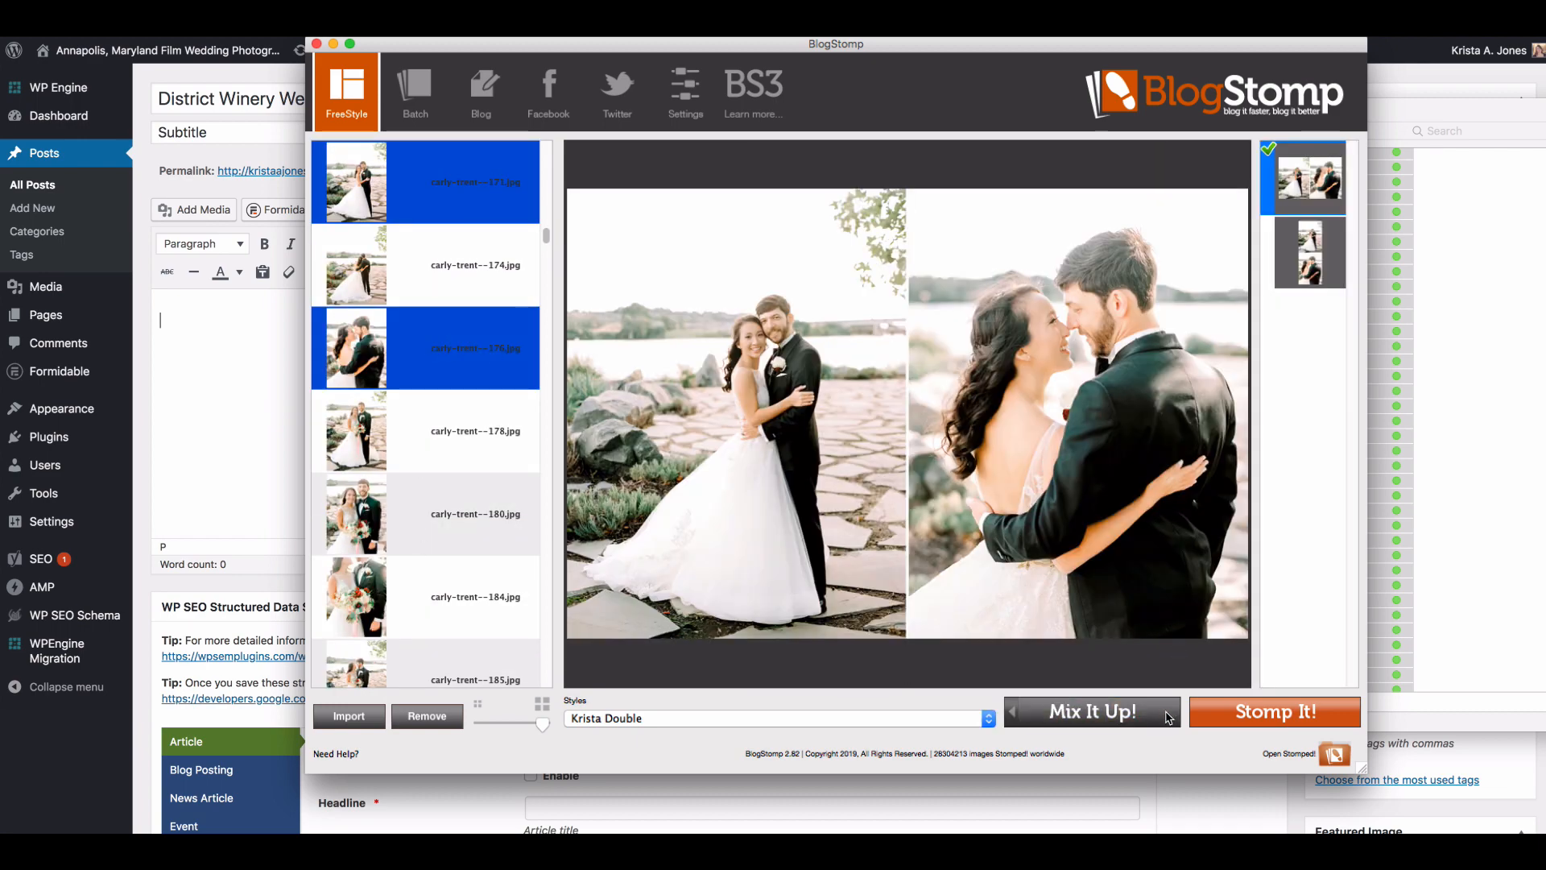
{"action": "left_click", "coordinate": [1282, 721]}
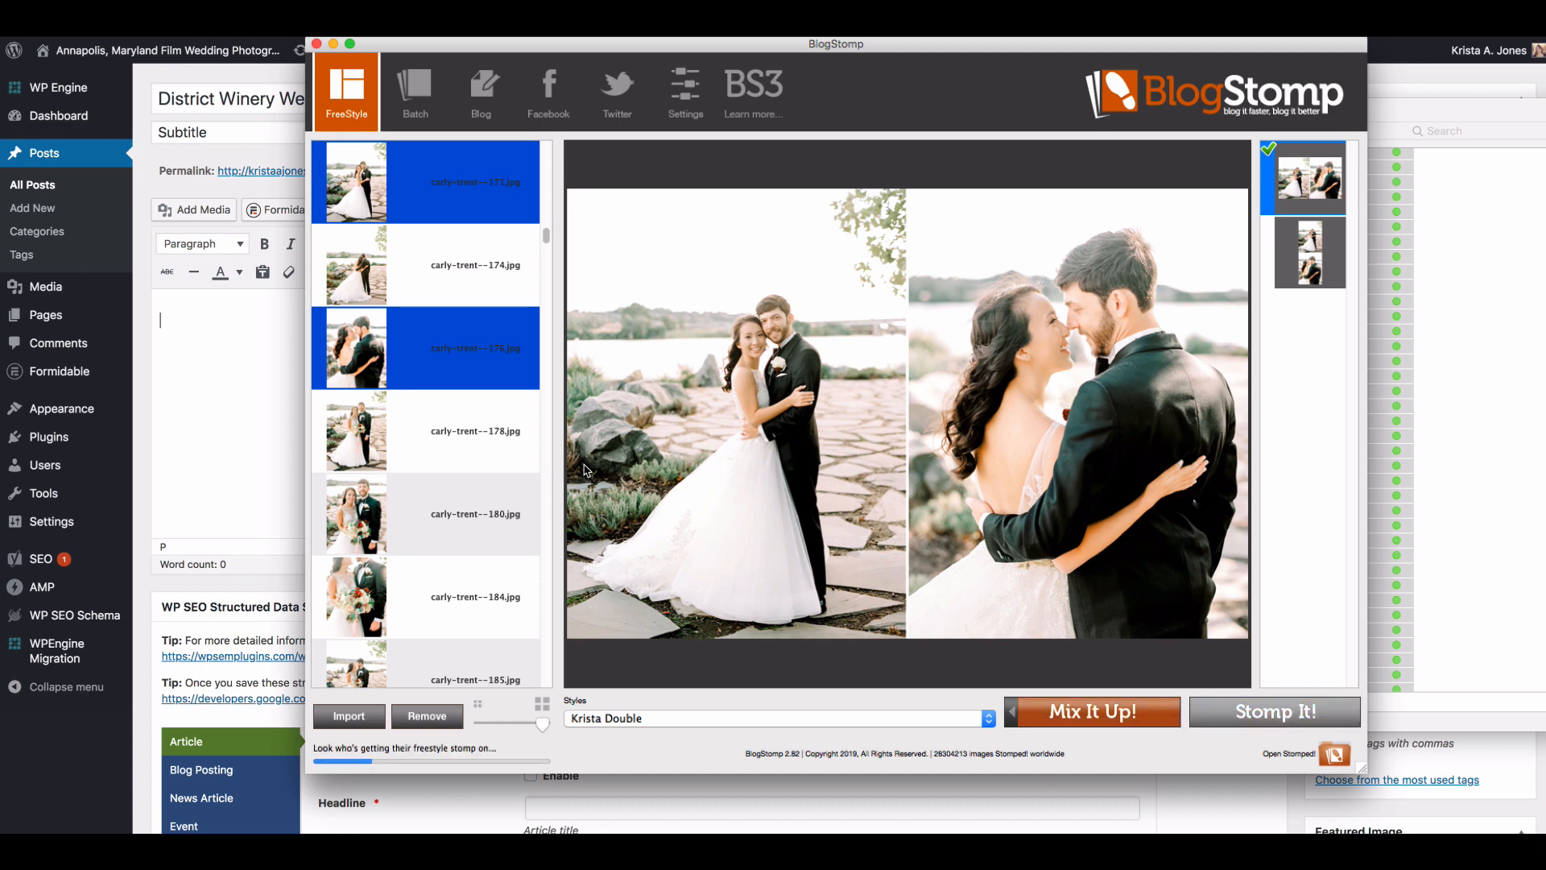
{"action": "left_click", "coordinate": [453, 520]}
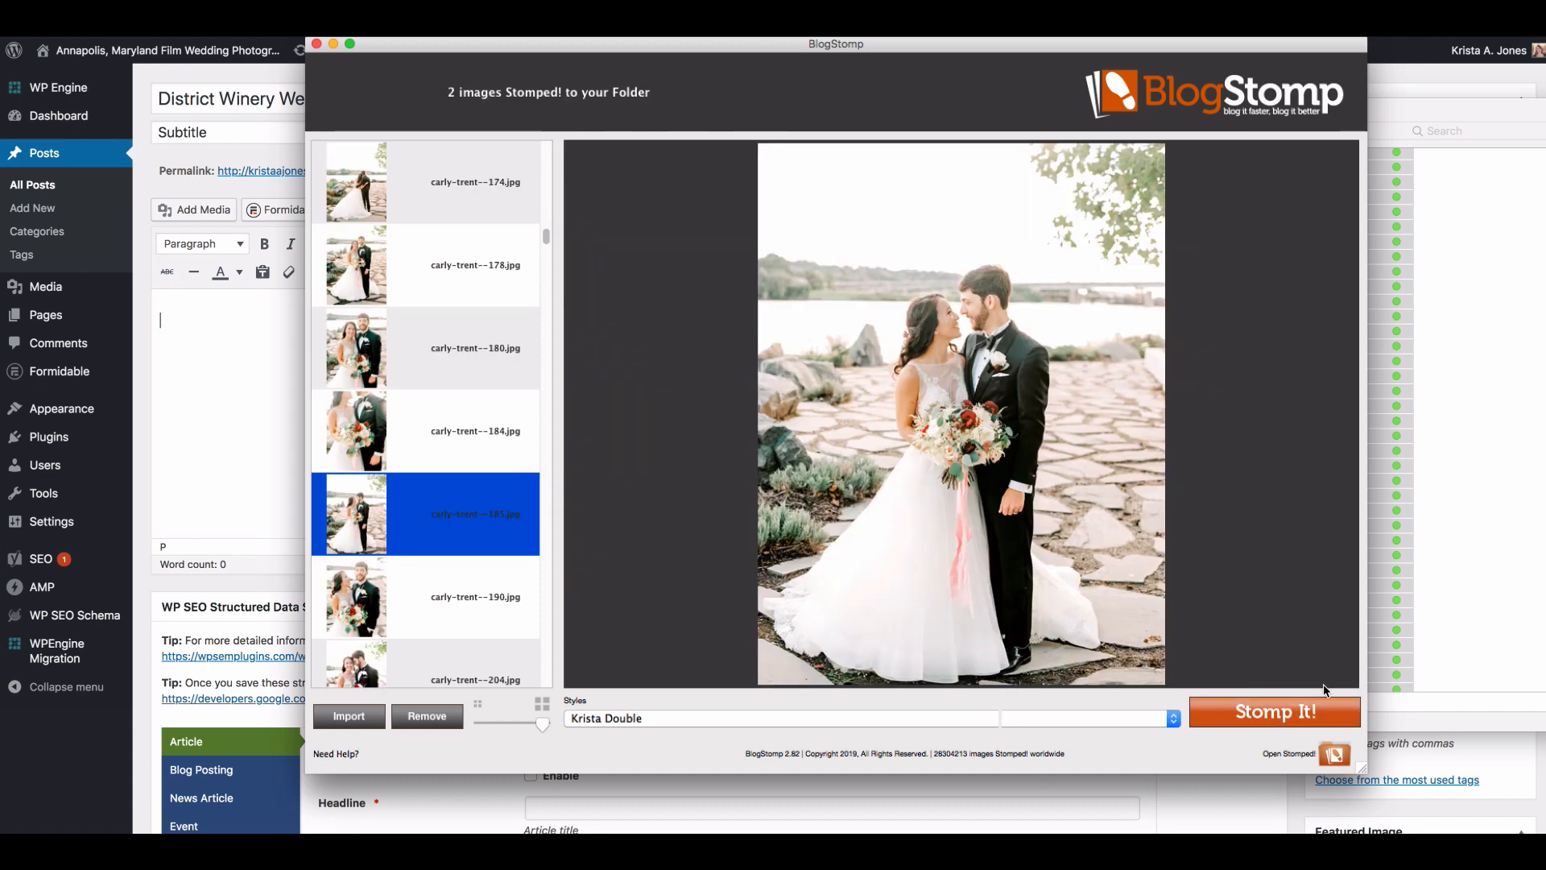
{"action": "left_click", "coordinate": [1321, 712]}
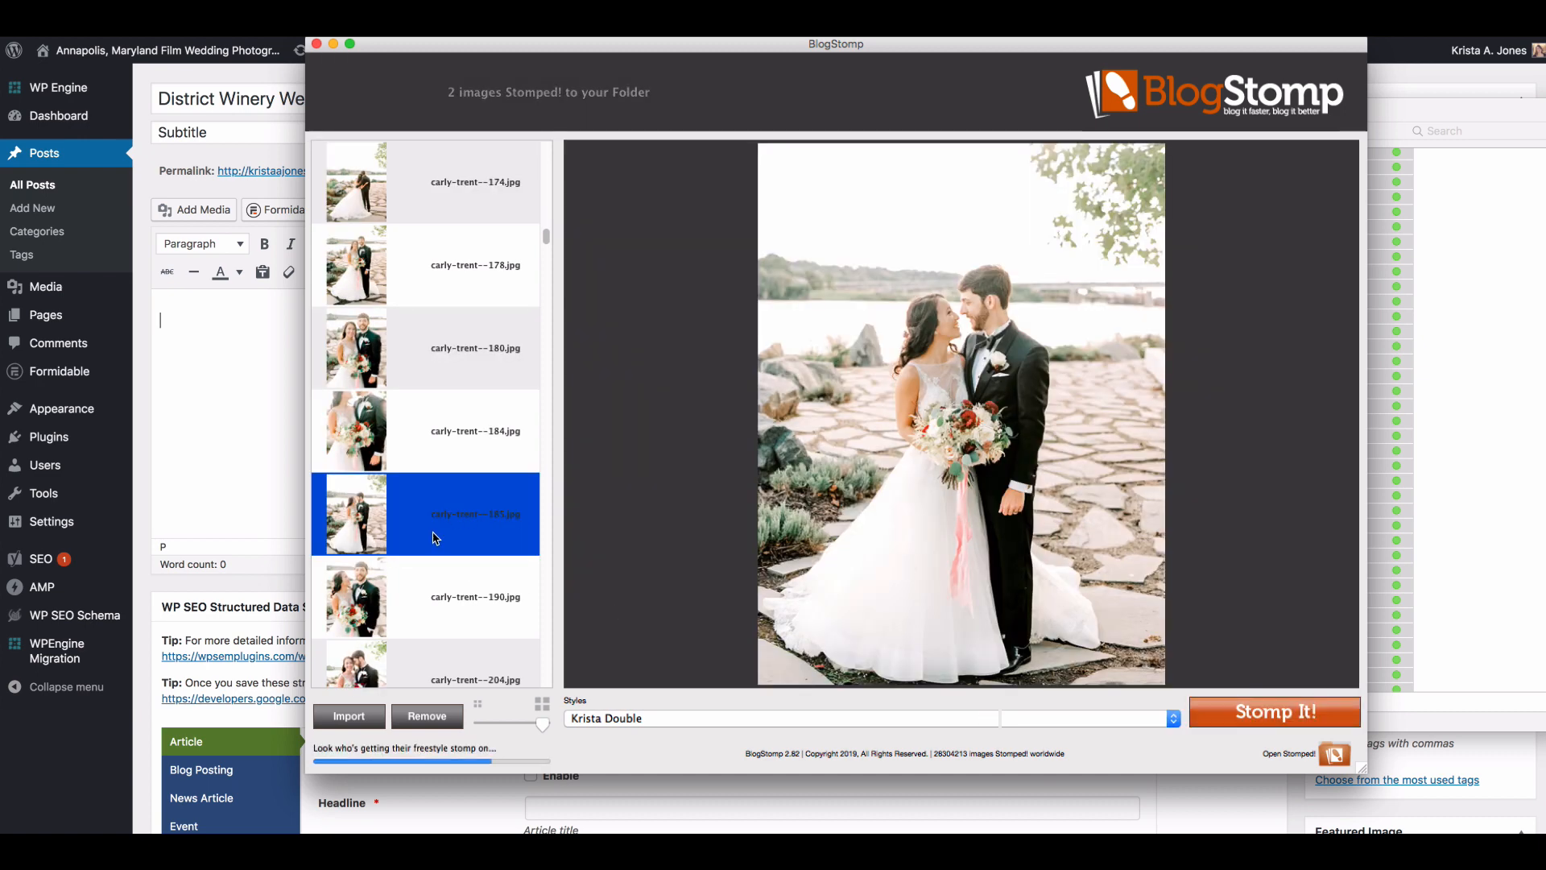
Step: Select the bouquet close-up numbered 184 and the waterside back-view photo numbered 174 as a side-by-side pair
{"action": "left_click", "coordinate": [429, 455]}
{"action": "scroll", "coordinate": [434, 476], "scroll_direction": "down", "scroll_amount": 2}
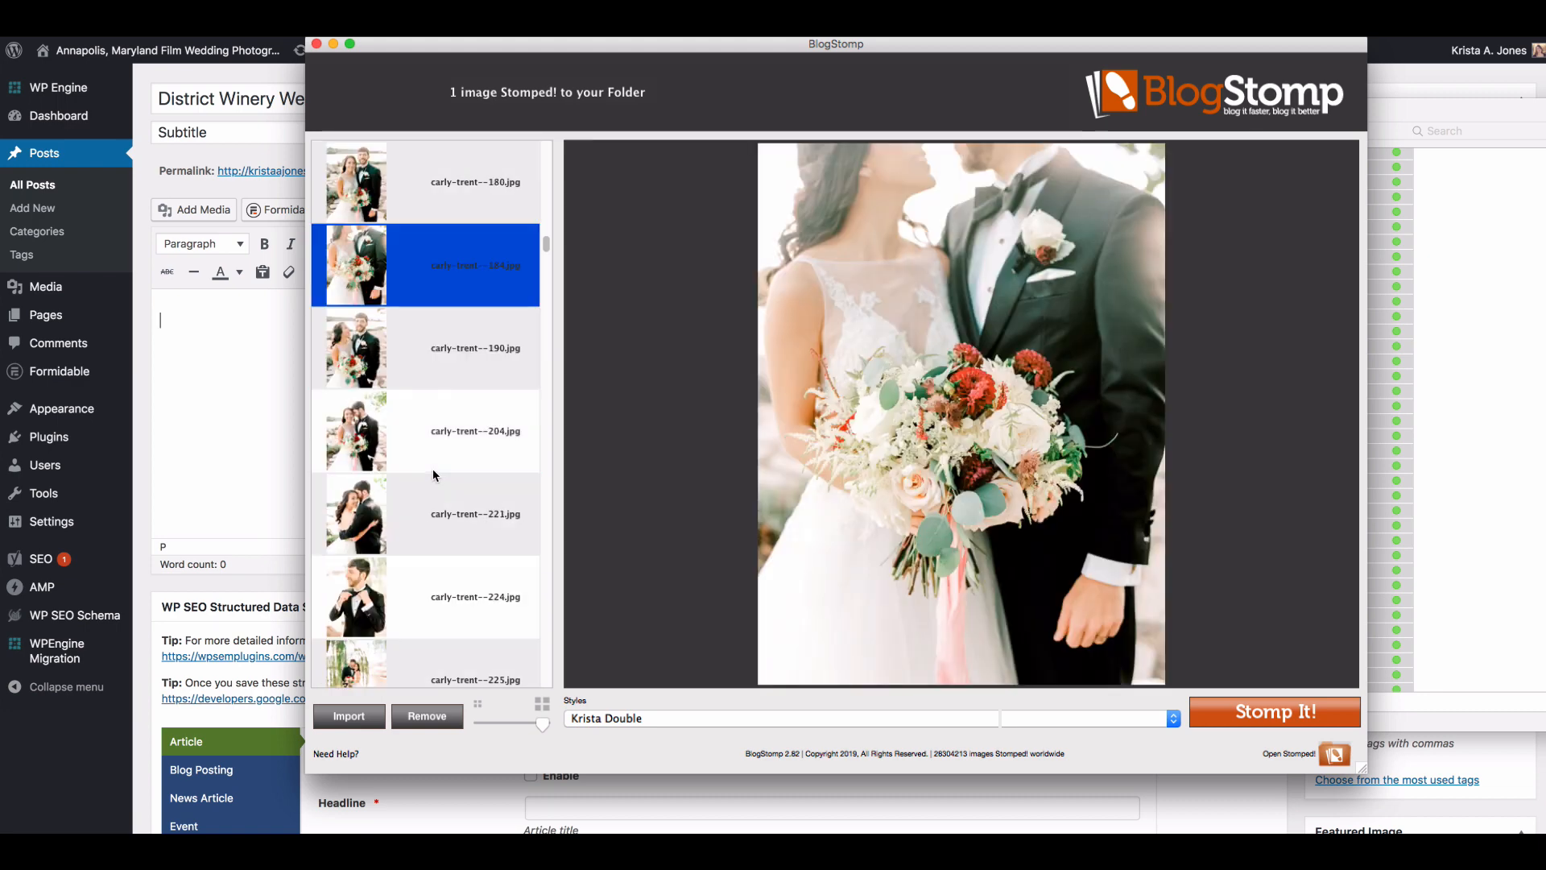
{"action": "left_click", "coordinate": [419, 594], "text": "super"}
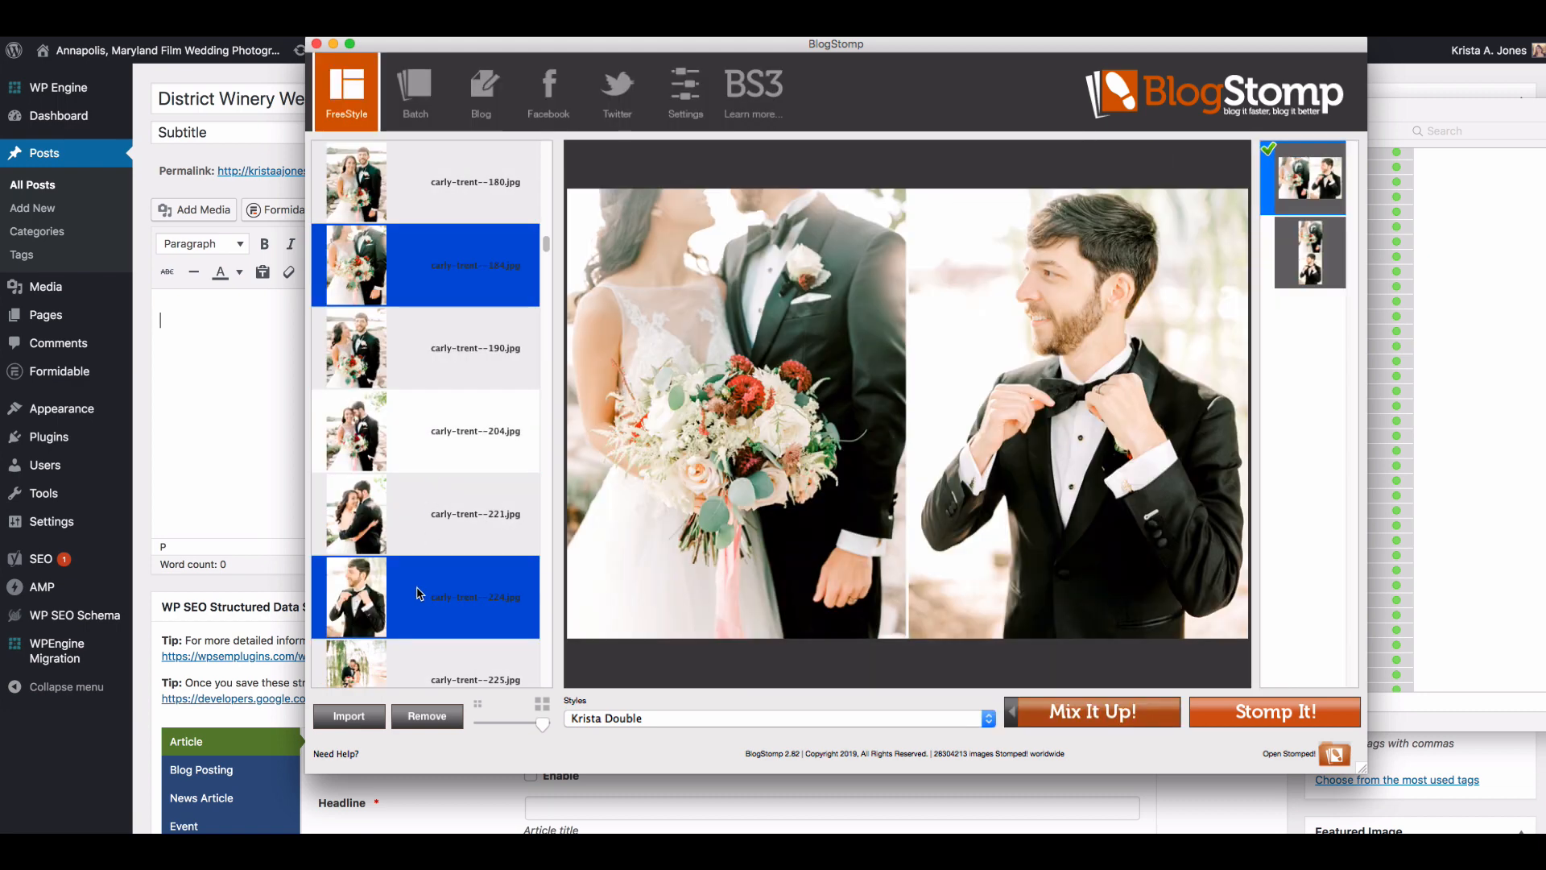
{"action": "left_click", "coordinate": [424, 597], "text": "super"}
{"action": "left_click", "coordinate": [428, 522], "text": "super"}
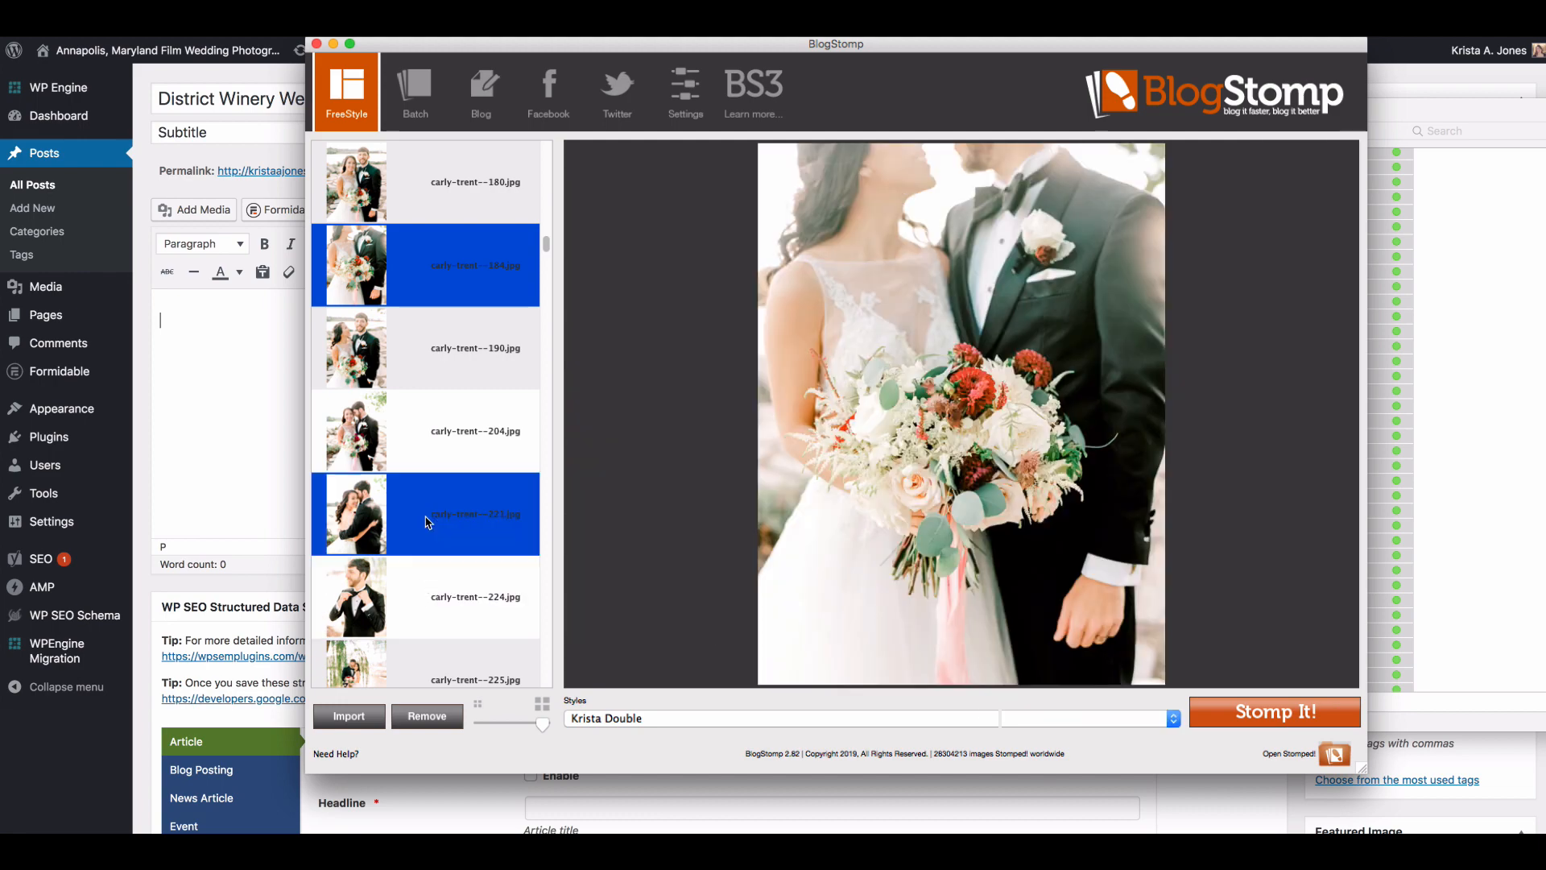
{"action": "left_click", "coordinate": [431, 528], "text": "super"}
{"action": "scroll", "coordinate": [439, 520], "scroll_direction": "up", "scroll_amount": 2}
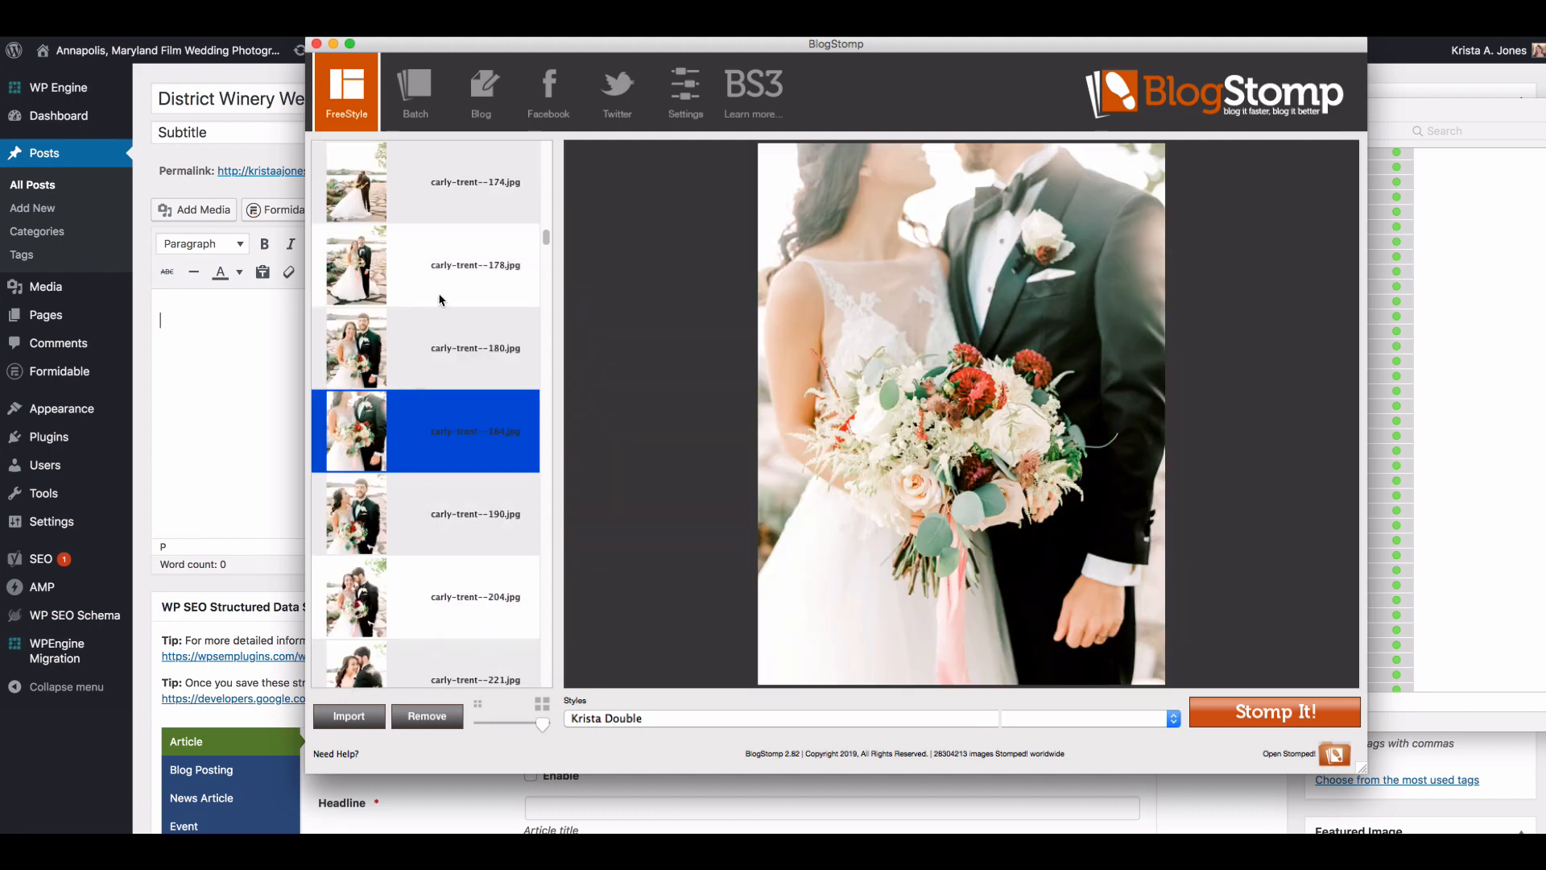
{"action": "left_click", "coordinate": [461, 203], "text": "super"}
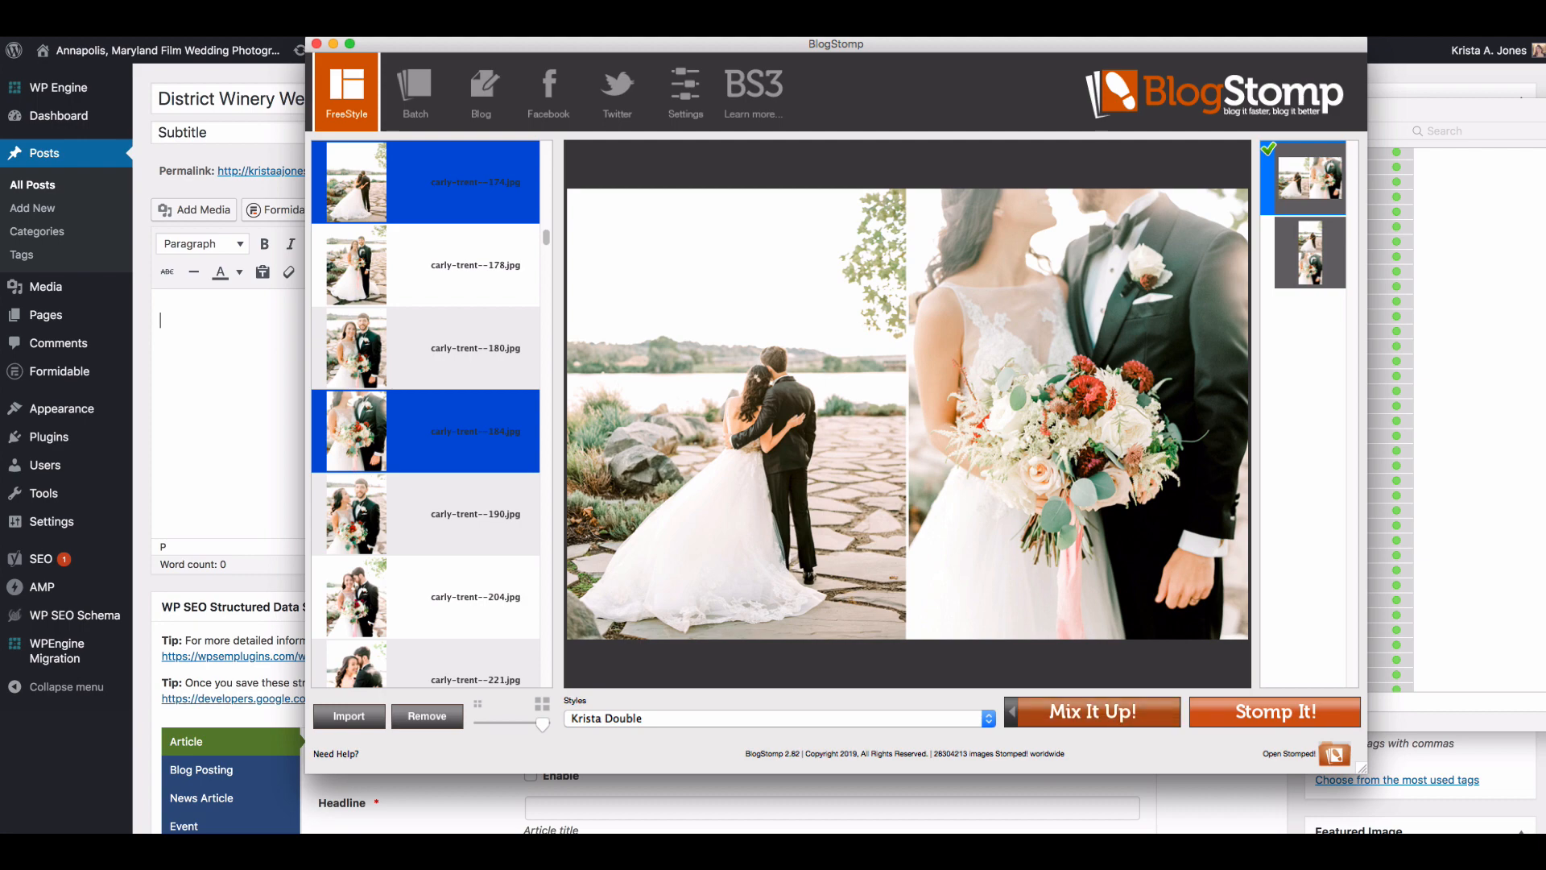
Step: Switch to Finder, inspect the exported pair numbered 171 in the Stomped! folder, and close the Stomped! and Highlights windows
{"action": "key", "text": "super+Tab"}
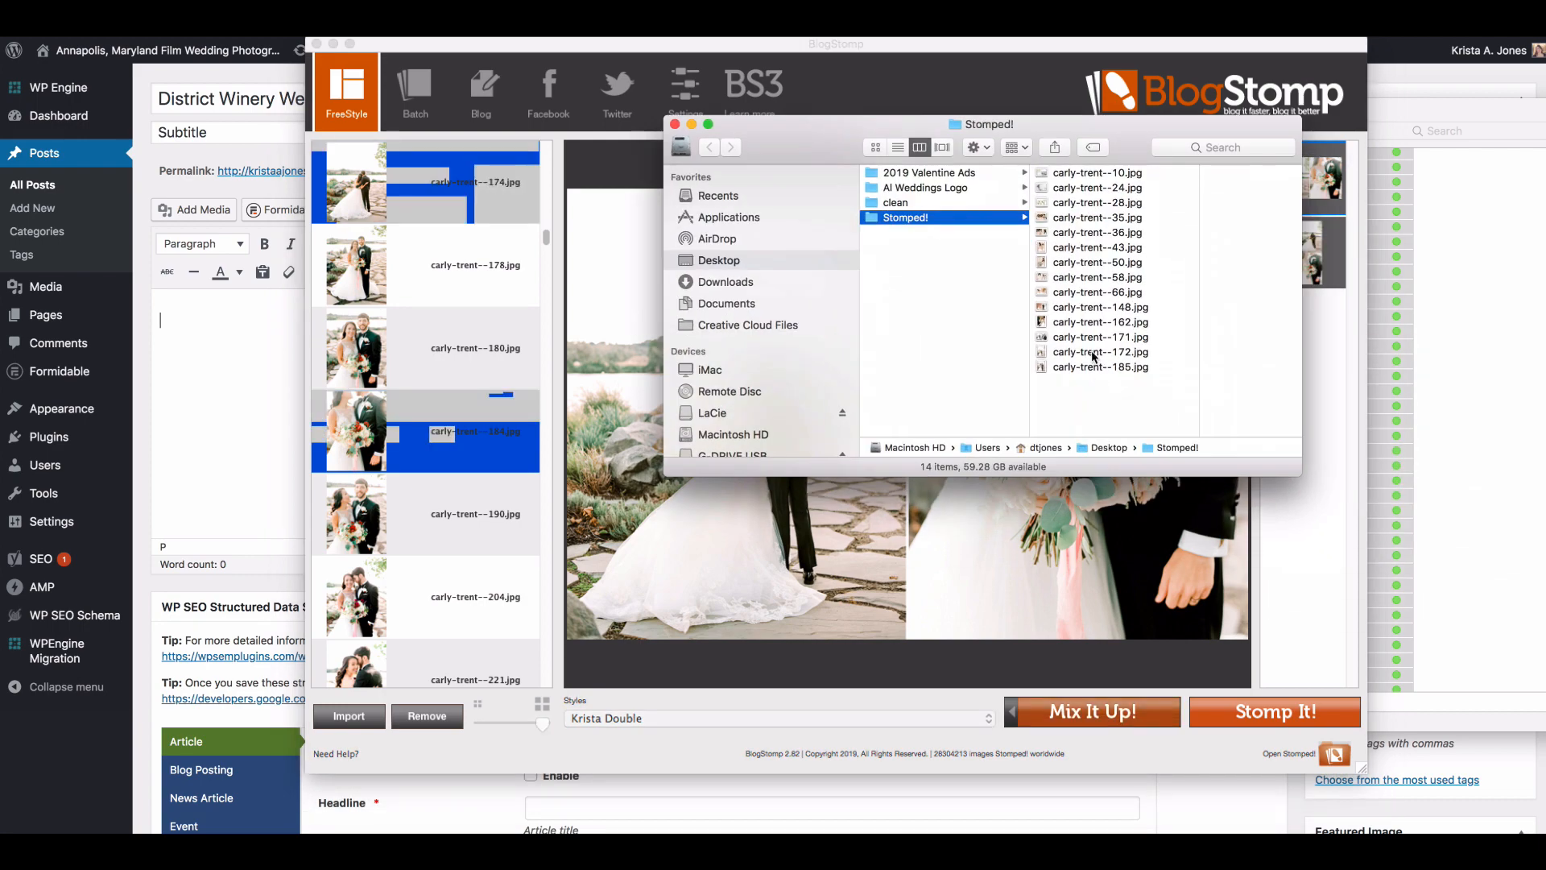
{"action": "left_click", "coordinate": [1093, 355]}
{"action": "left_click", "coordinate": [1028, 338]}
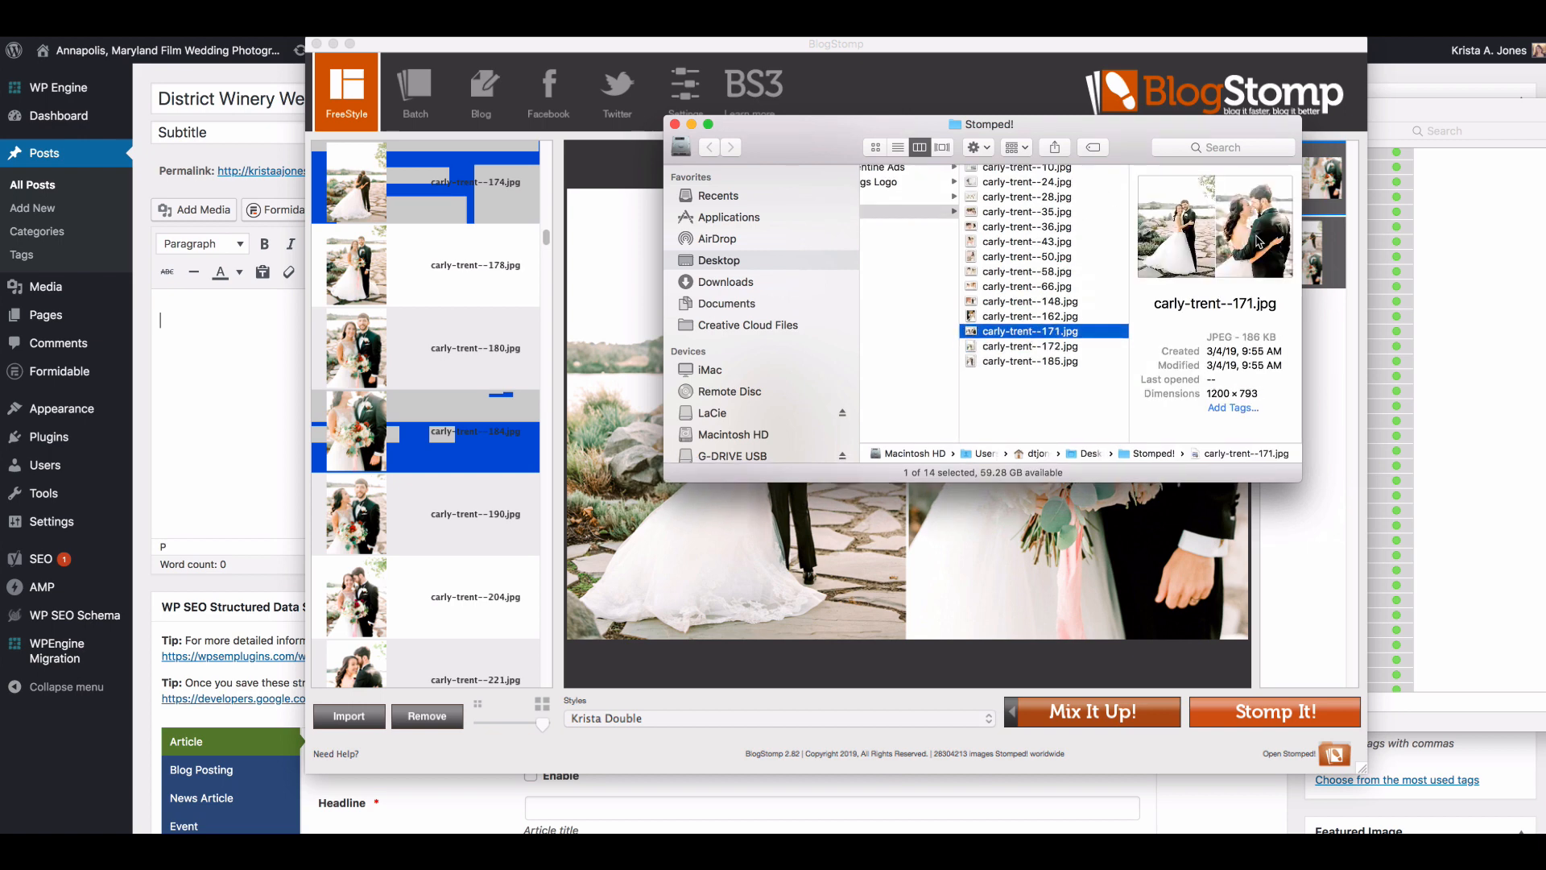
{"action": "left_click", "coordinate": [677, 128]}
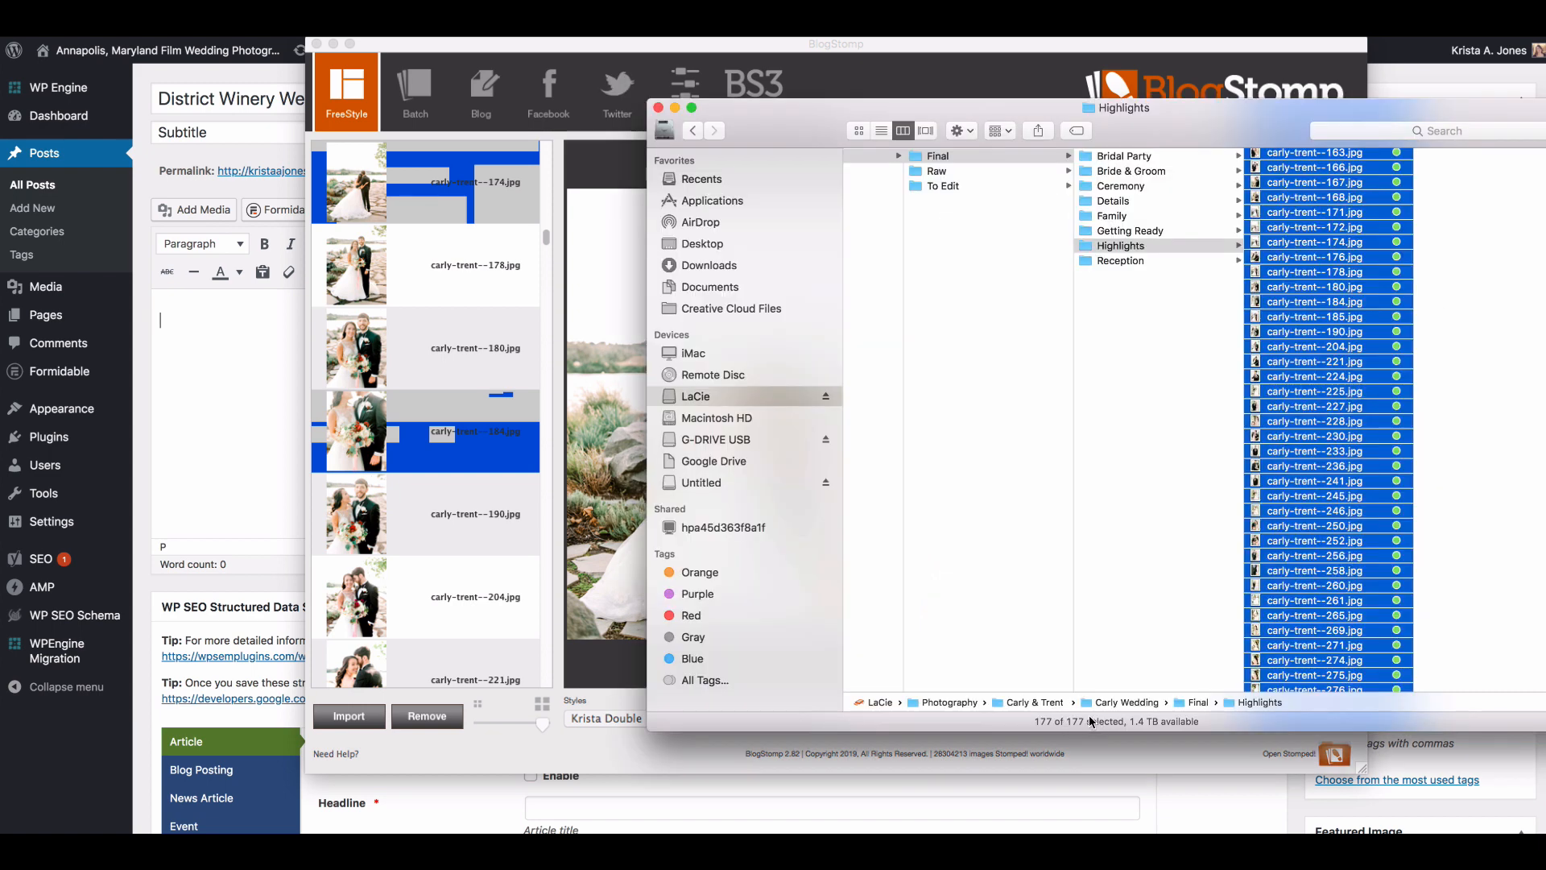
{"action": "left_click", "coordinate": [658, 108]}
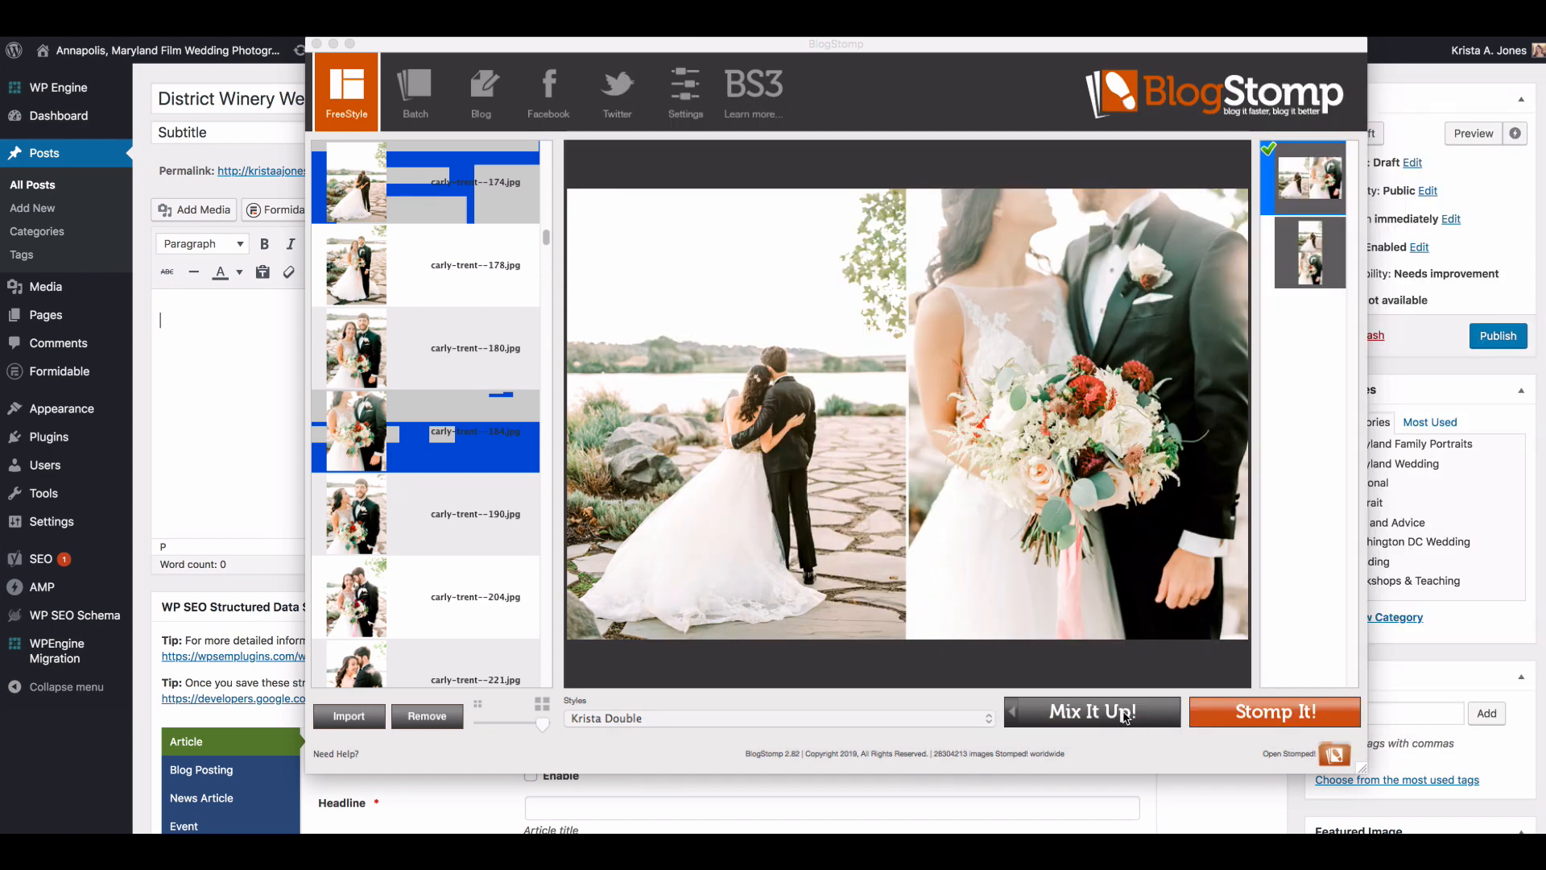
Step: Place the bouquet close-up before the waterside back-view photo in the selected pair and Stomp it
{"action": "left_click", "coordinate": [1126, 716]}
{"action": "left_click", "coordinate": [1128, 716]}
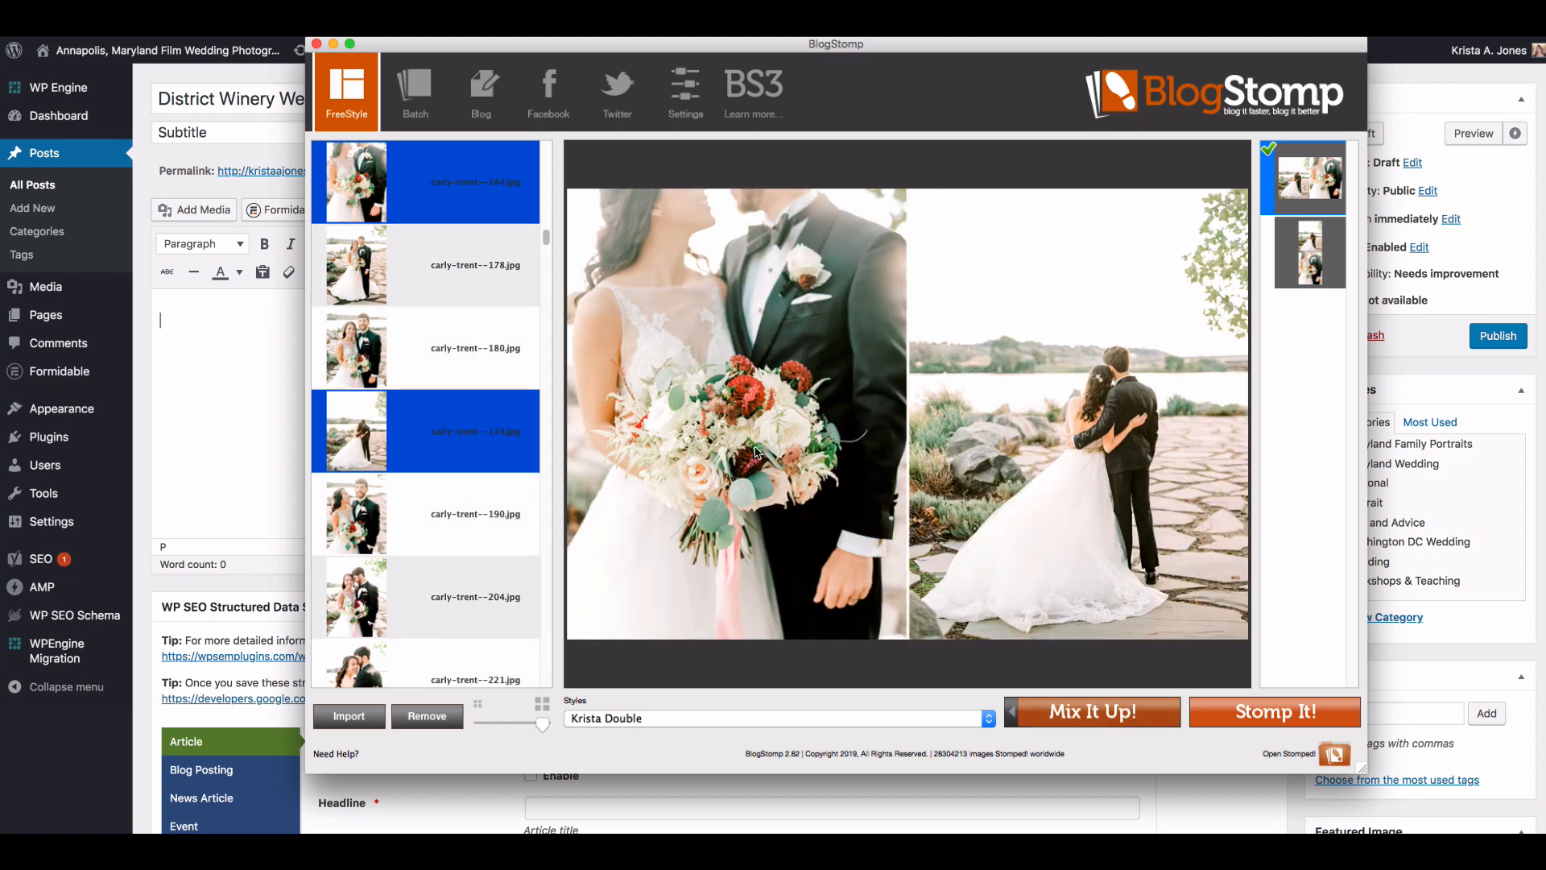
{"action": "left_click", "coordinate": [1311, 716]}
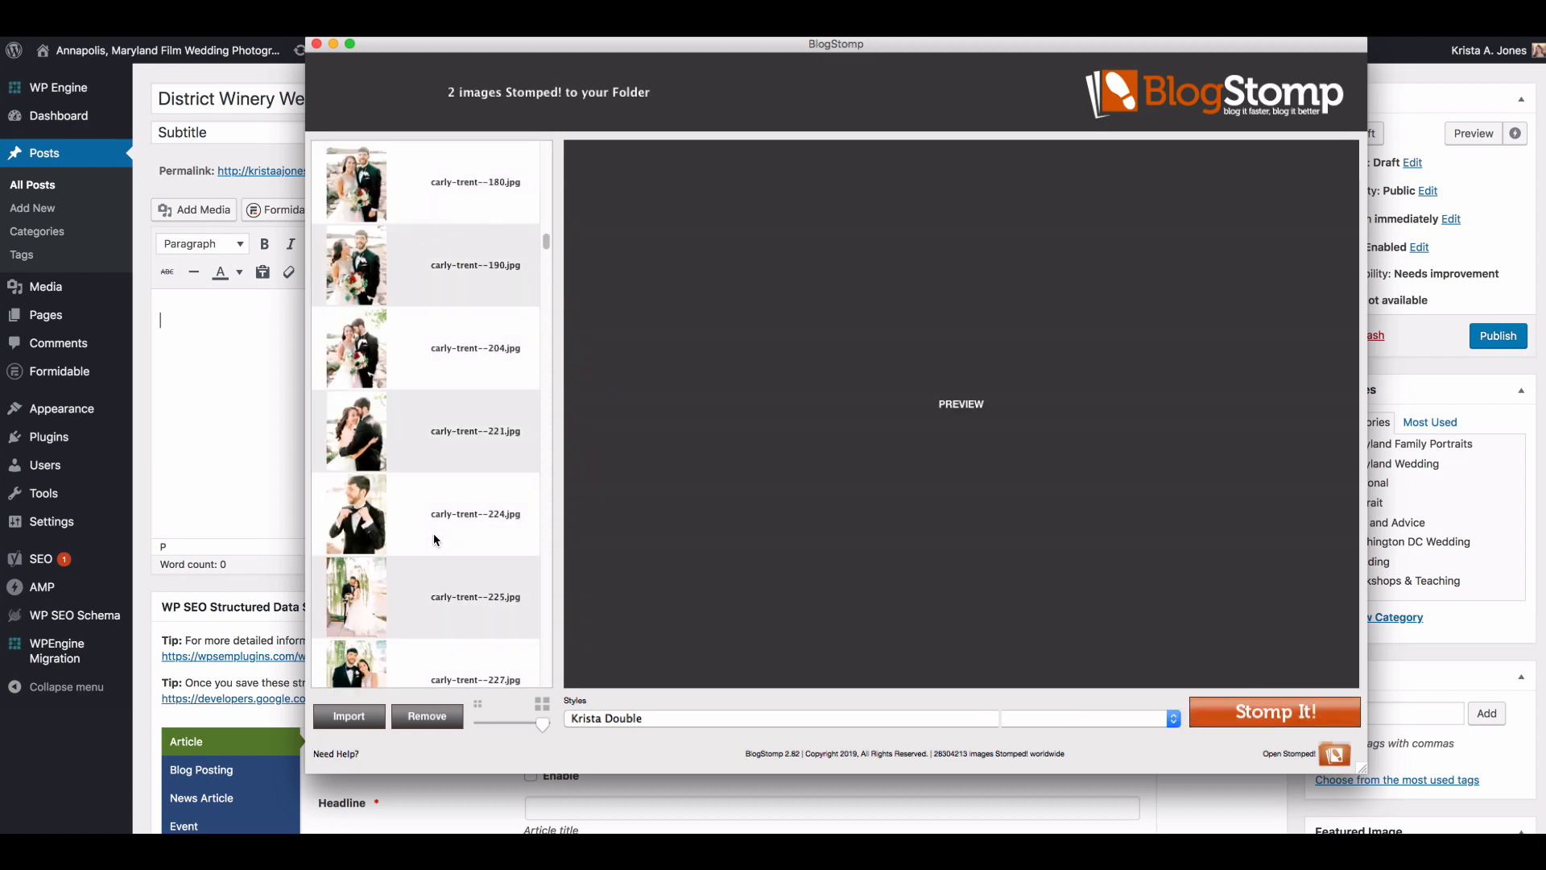
Step: Stomp the groom portraits numbered 233 and 236 as a side-by-side pair
{"action": "left_click", "coordinate": [434, 539]}
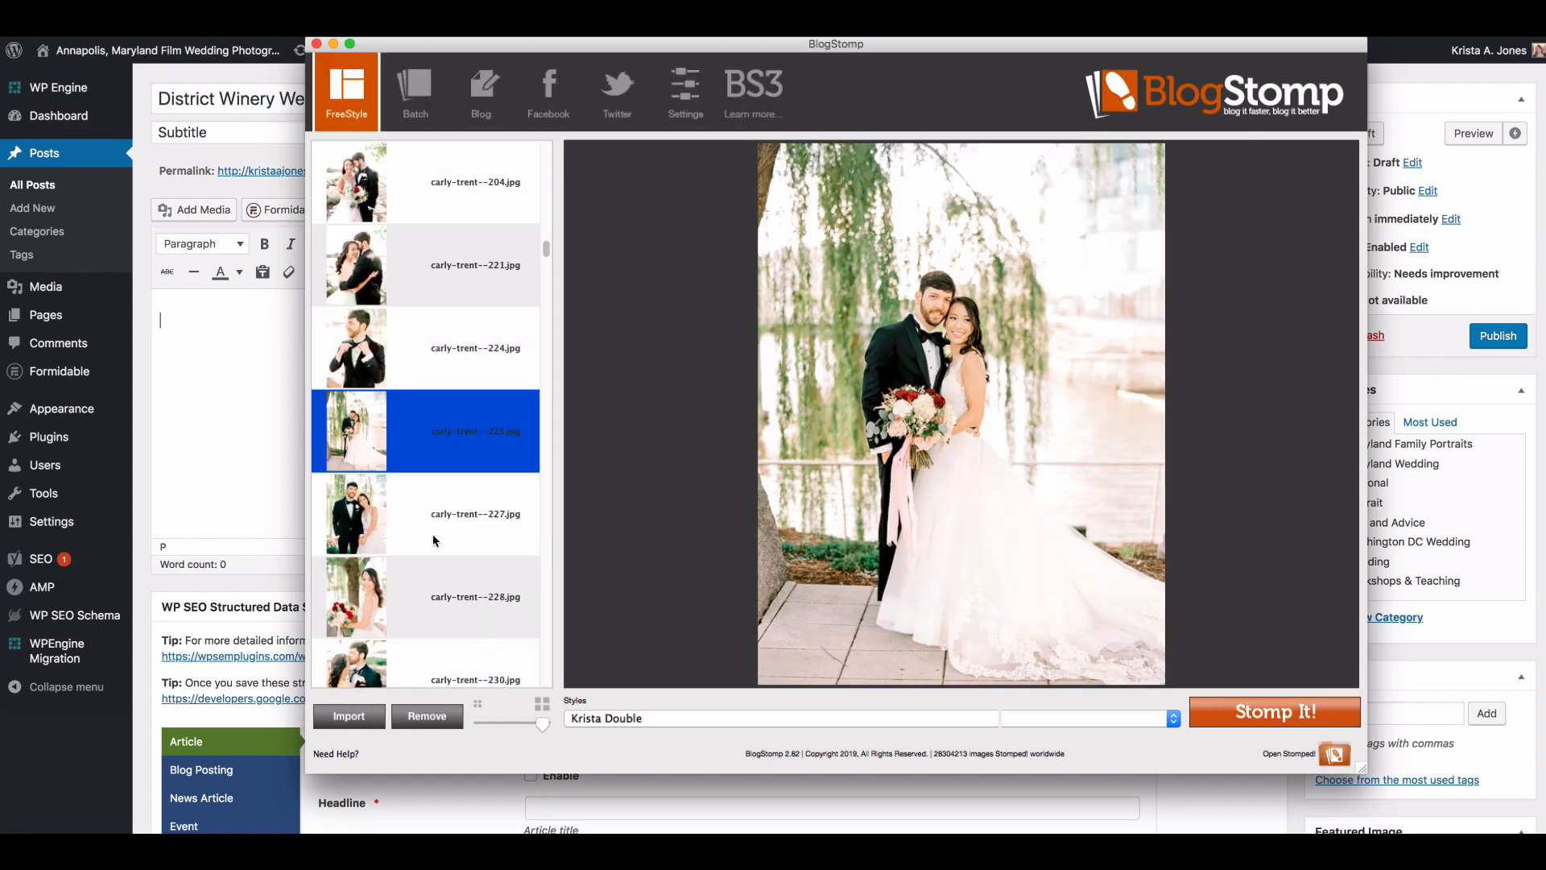
{"action": "left_click", "coordinate": [430, 531]}
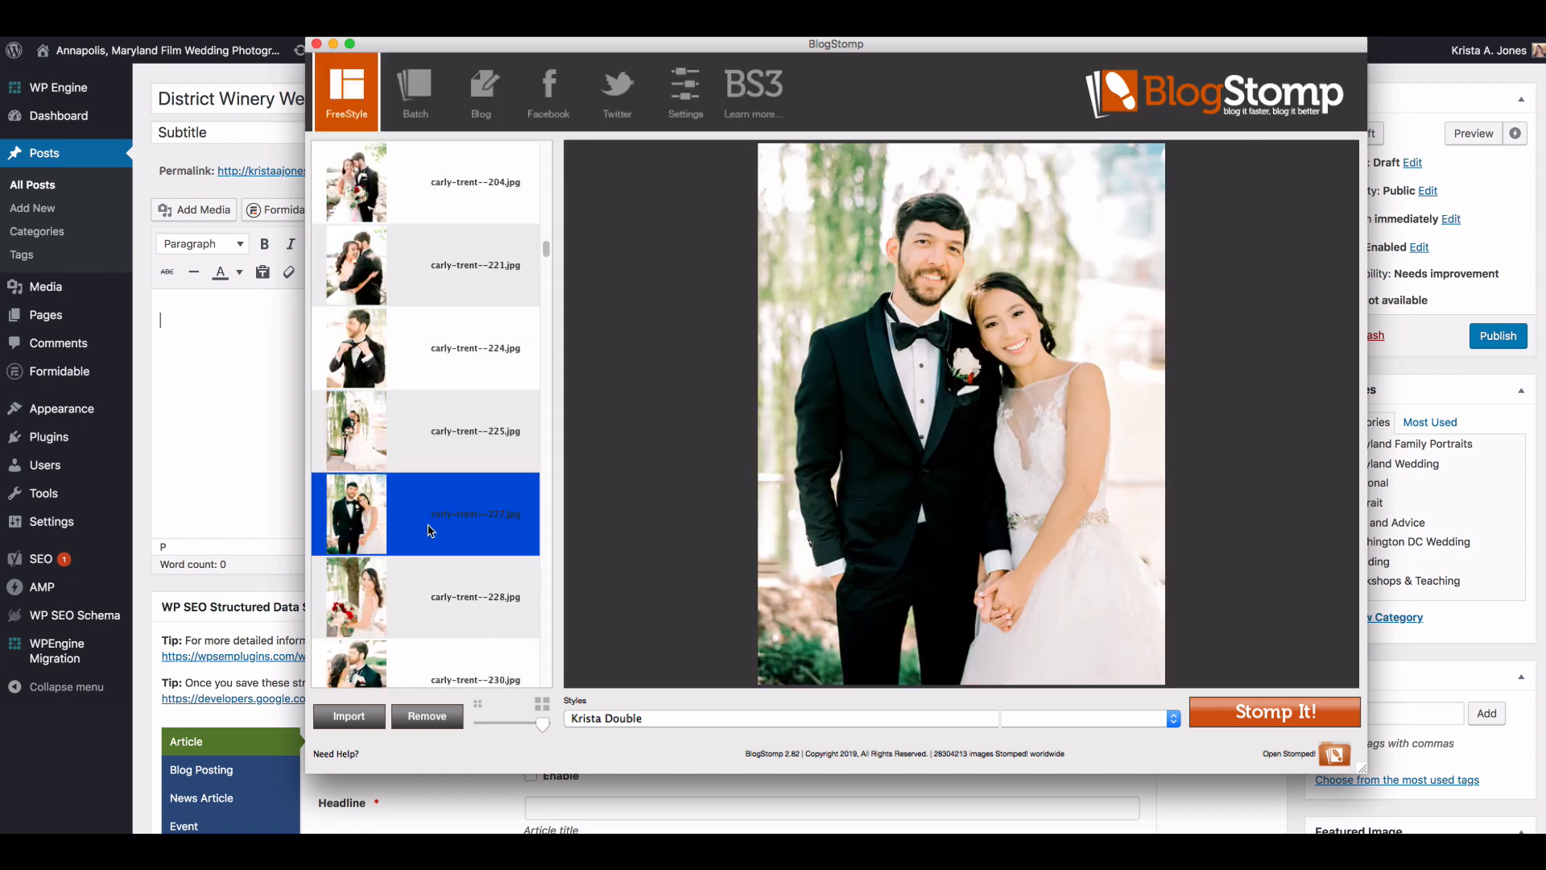
{"action": "scroll", "coordinate": [429, 531], "scroll_direction": "down", "scroll_amount": 3}
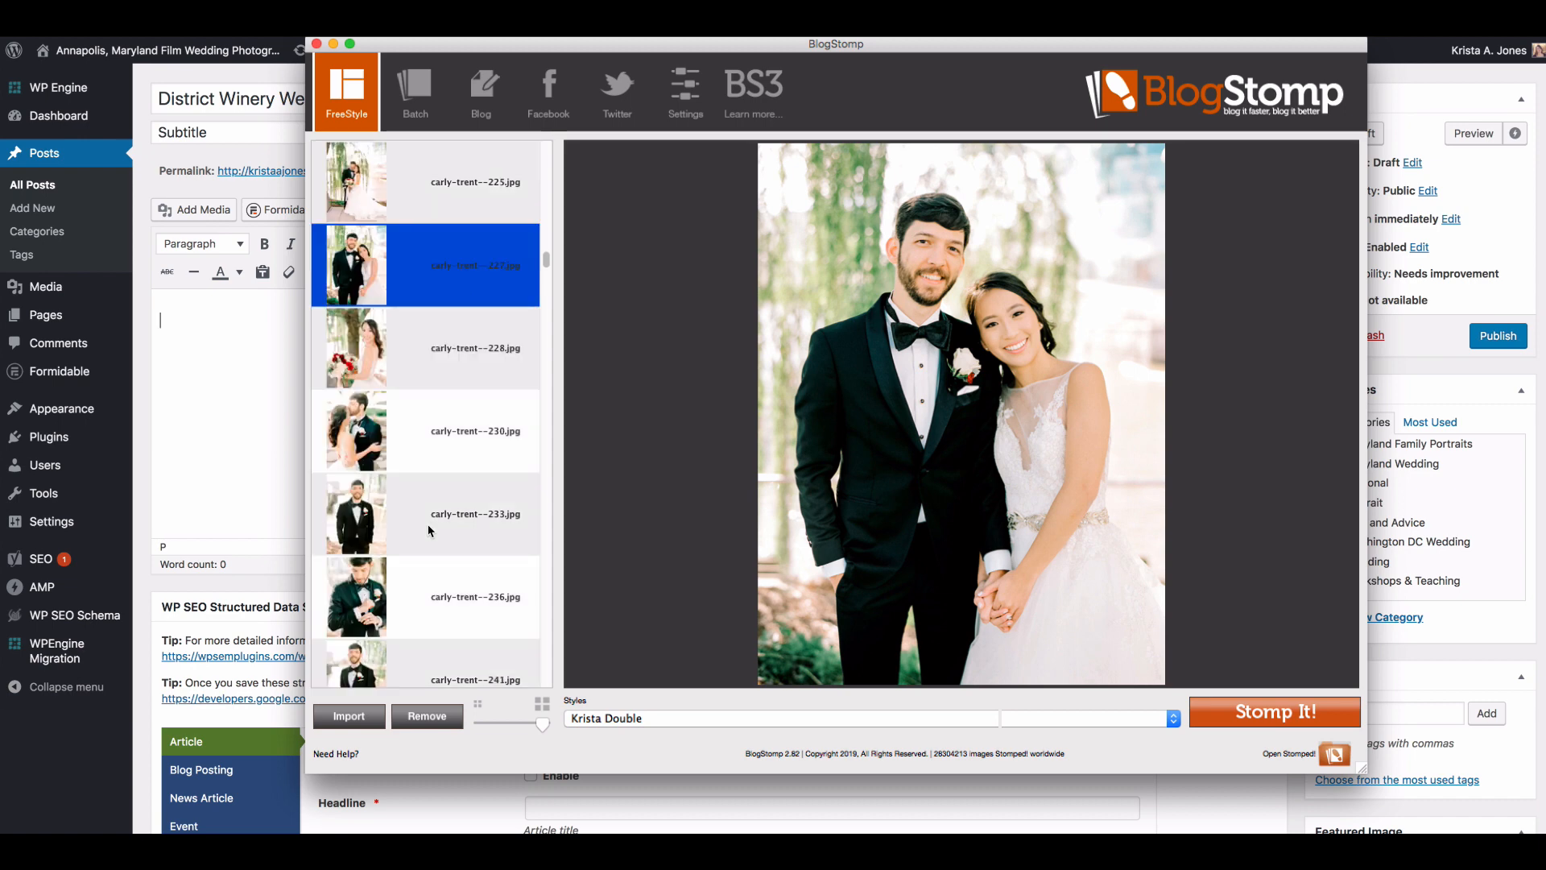
{"action": "left_click", "coordinate": [429, 530], "text": "super"}
{"action": "left_click", "coordinate": [429, 531]}
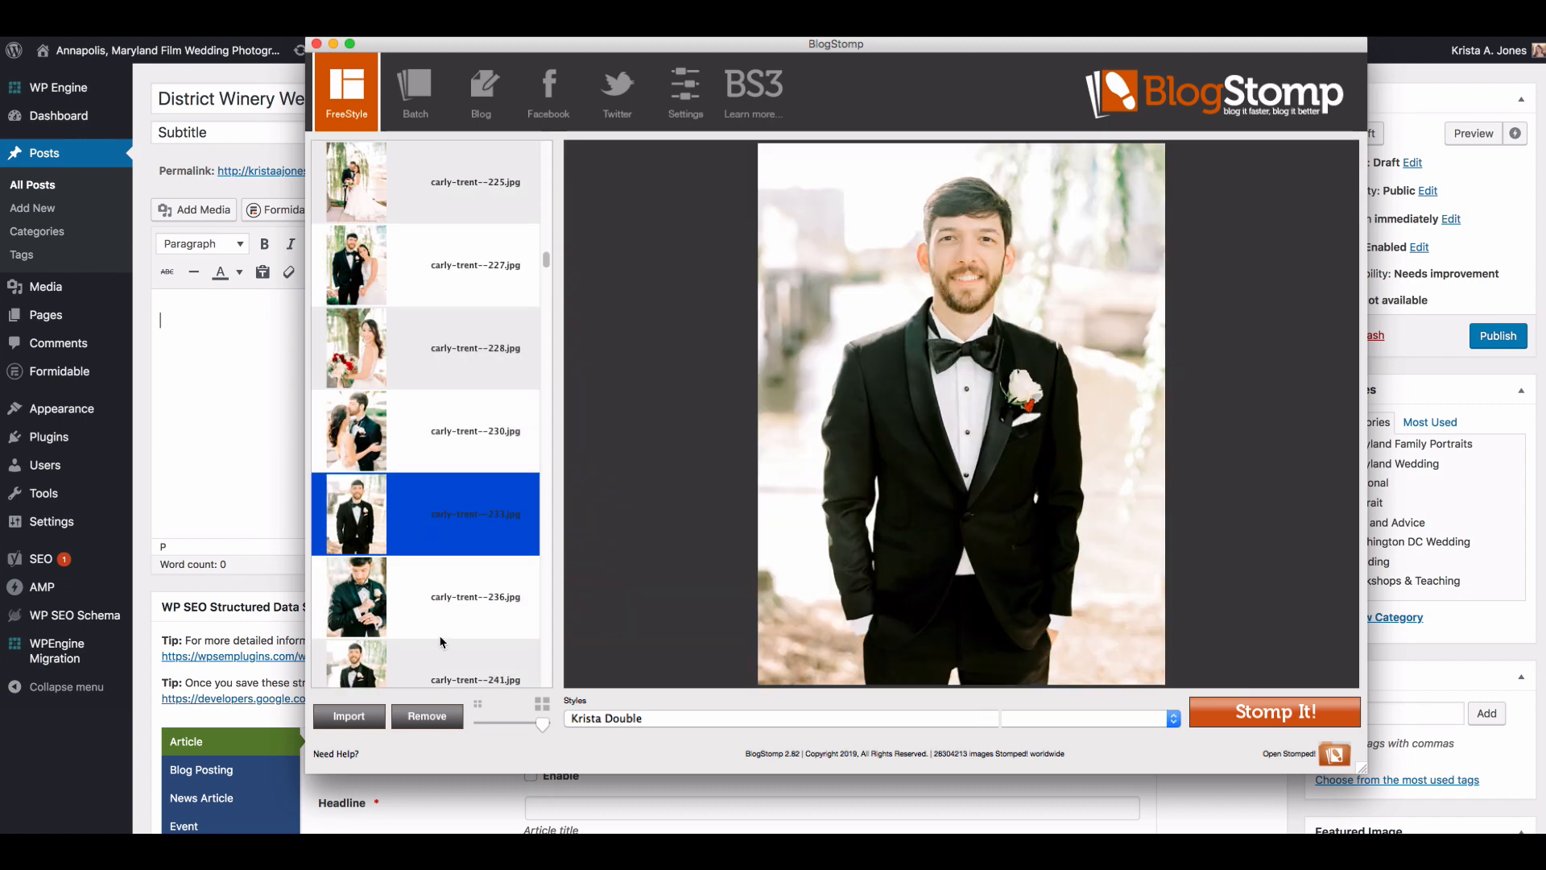
{"action": "left_click", "coordinate": [415, 598], "text": "super"}
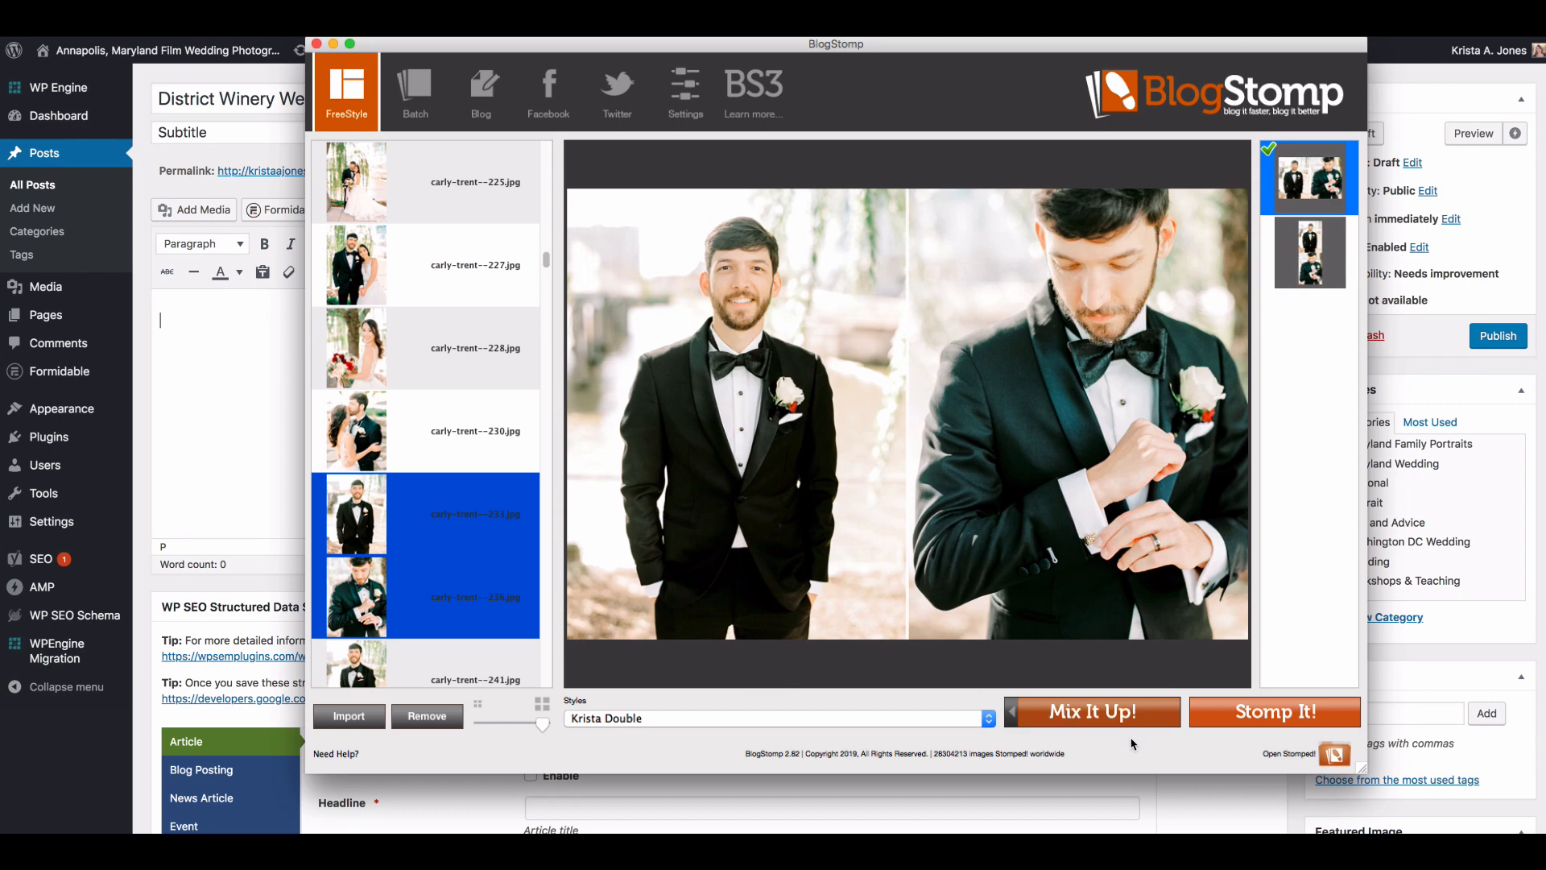
{"action": "left_click", "coordinate": [1272, 718]}
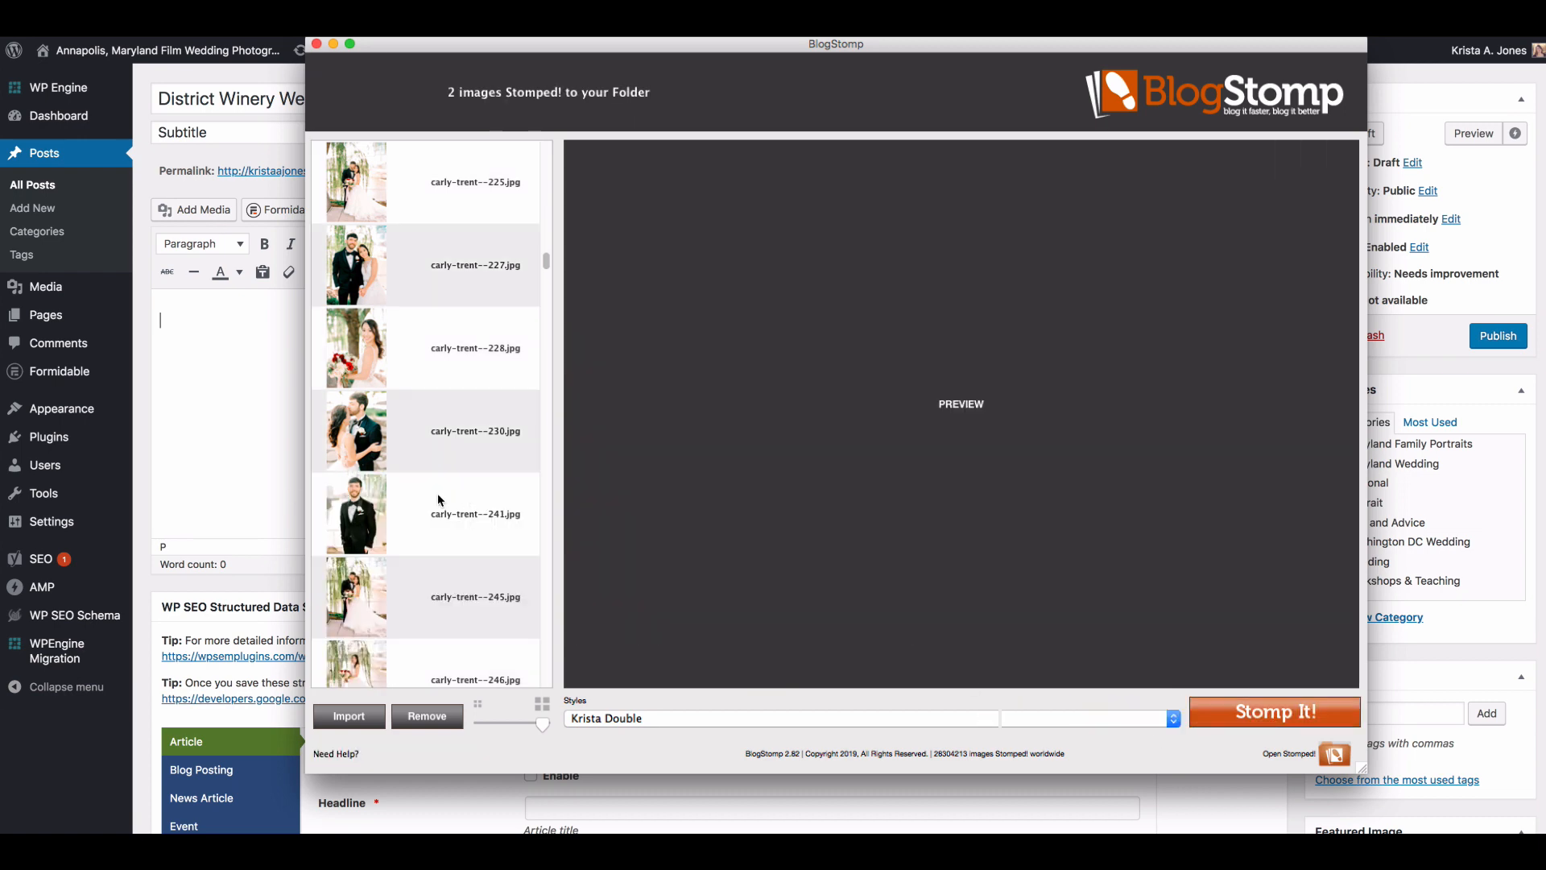
Step: Stomp the couple's willow-tree portrait numbered 245 and the forehead-kiss portrait numbered 252 as a side-by-side pair
{"action": "left_click", "coordinate": [421, 488]}
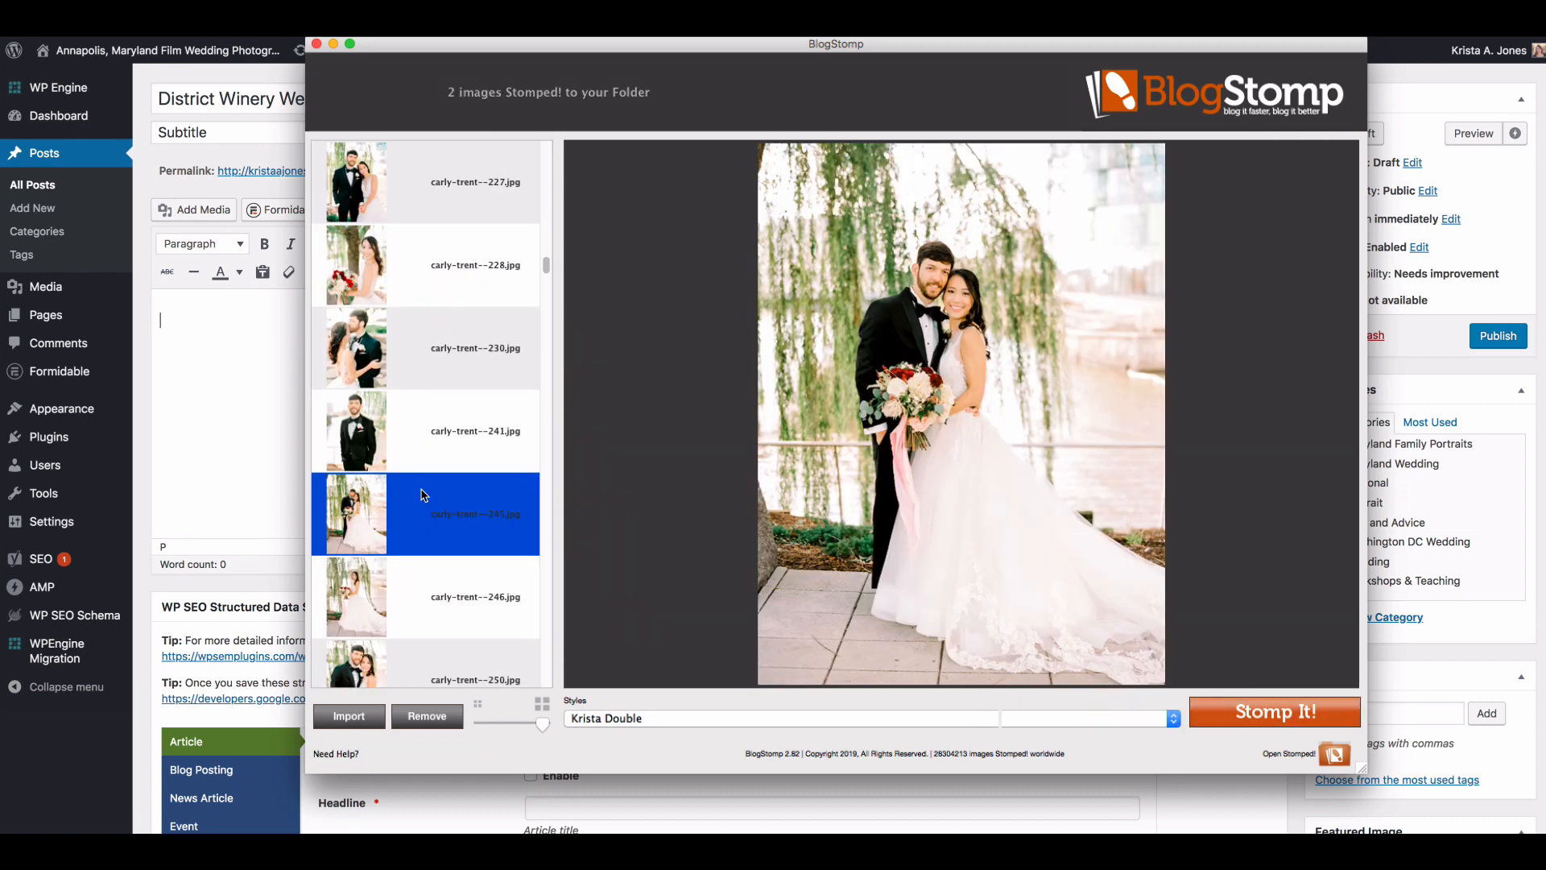
{"action": "scroll", "coordinate": [419, 564], "scroll_direction": "down", "scroll_amount": 3}
{"action": "left_click", "coordinate": [414, 519], "text": "super"}
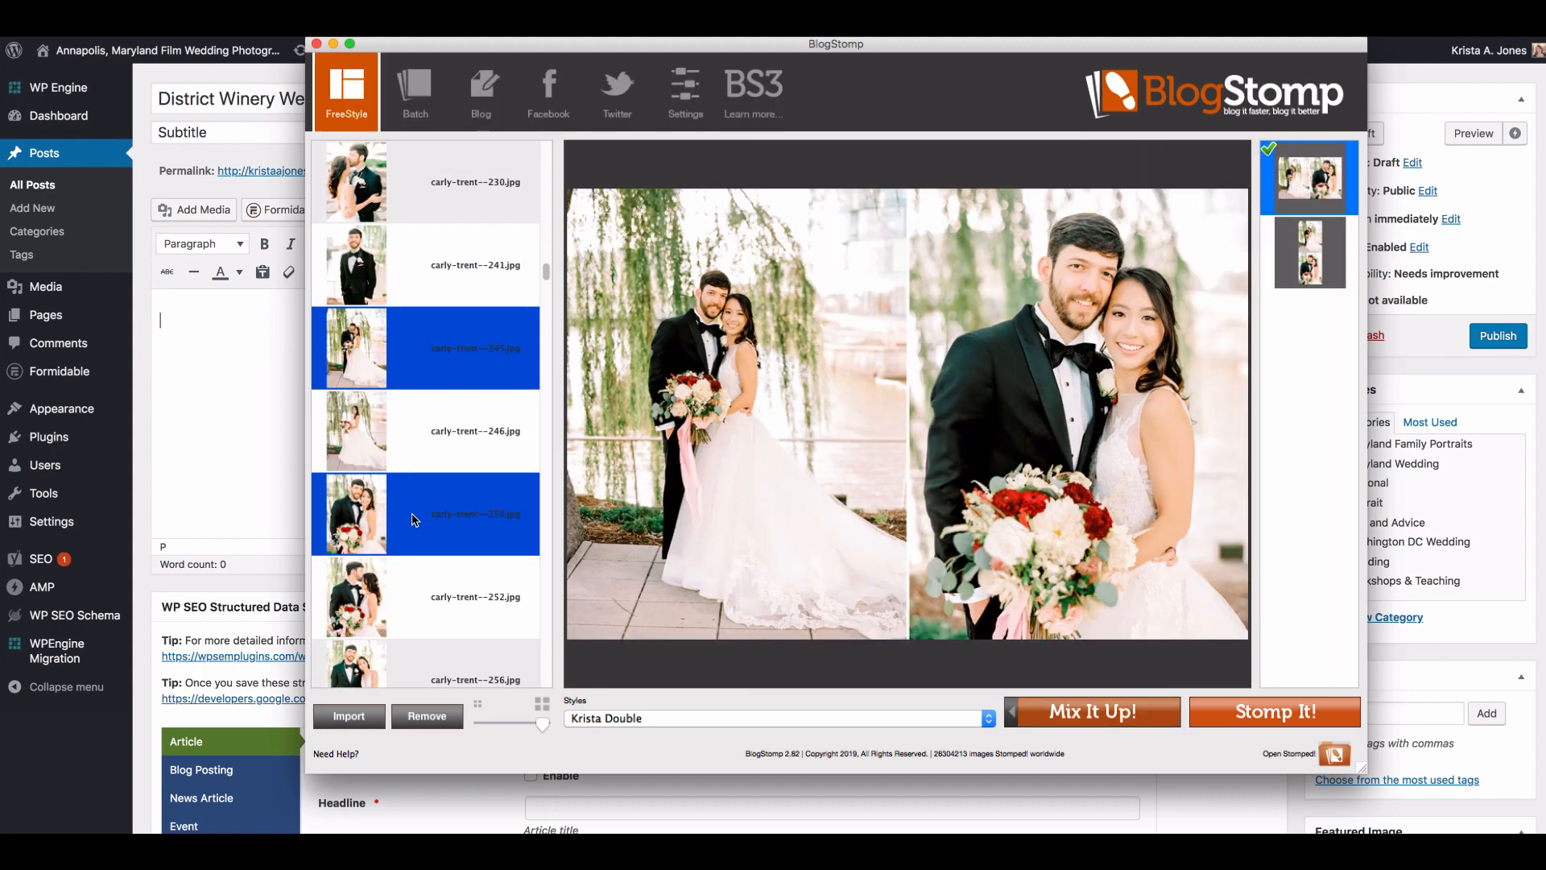
{"action": "left_click", "coordinate": [413, 519], "text": "super"}
{"action": "left_click", "coordinate": [408, 621], "text": "super"}
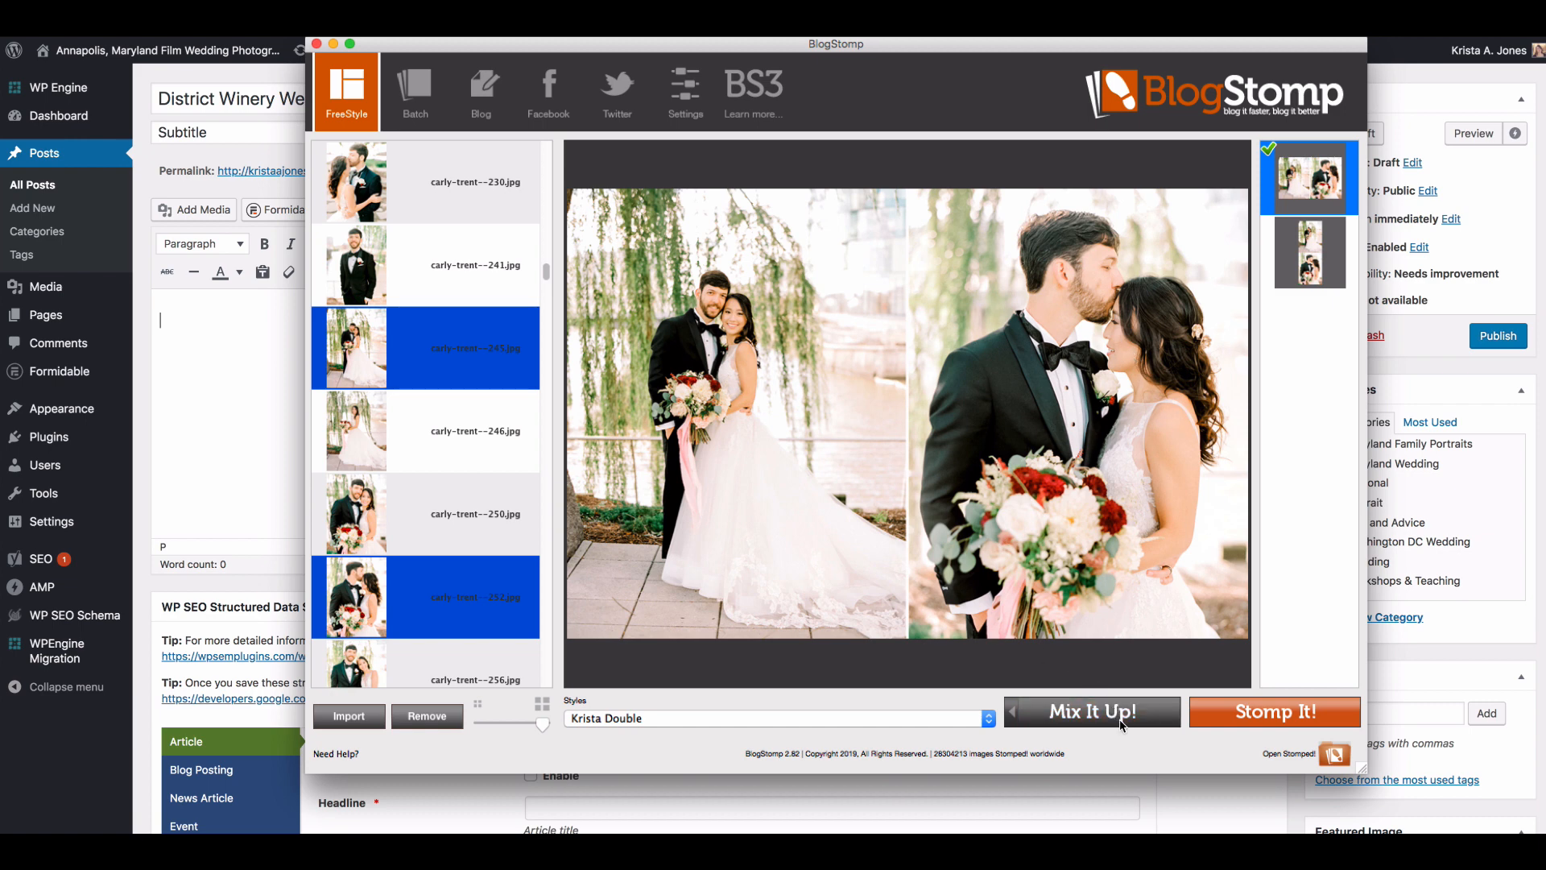
{"action": "left_click", "coordinate": [1250, 719]}
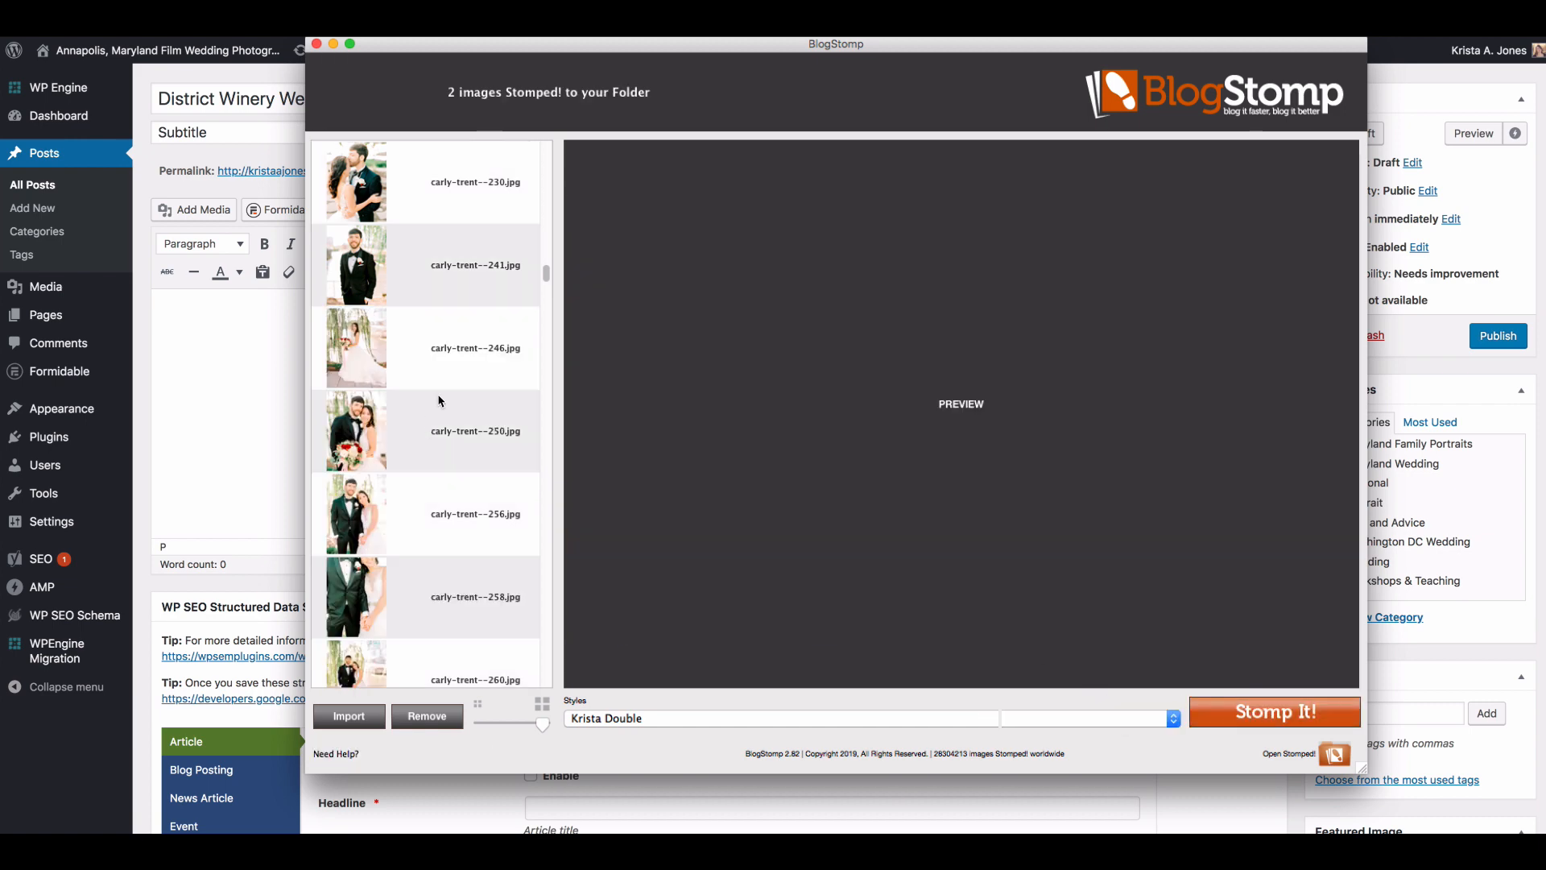
Step: Compare the full-length bridal portraits numbered 246 and 261, and Stomp number 261 as a single image
{"action": "left_click", "coordinate": [447, 372]}
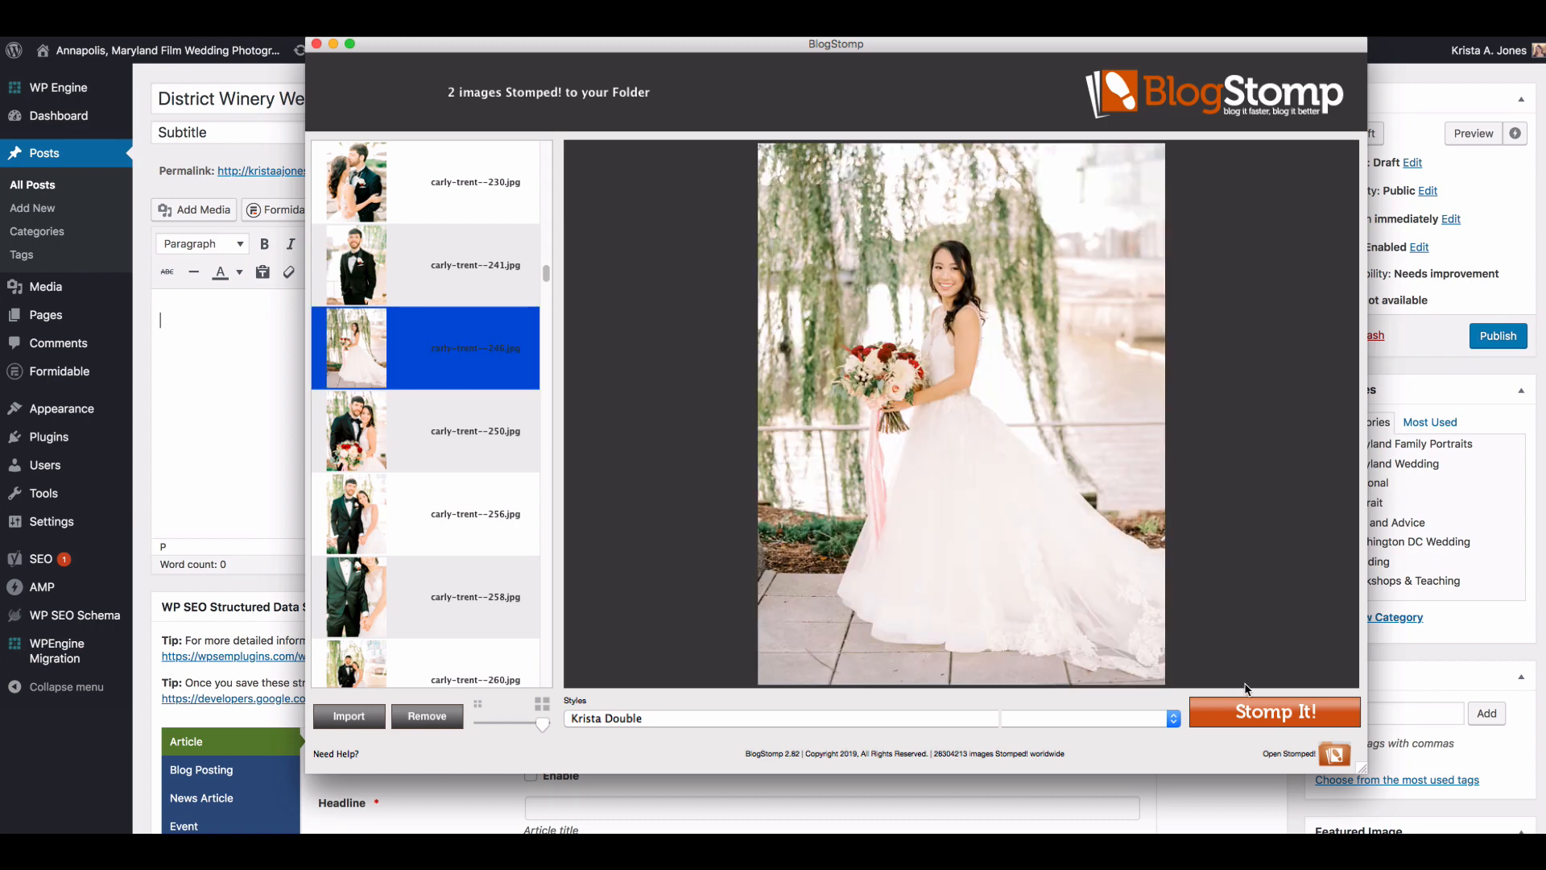
{"action": "scroll", "coordinate": [433, 570], "scroll_direction": "down", "scroll_amount": 3}
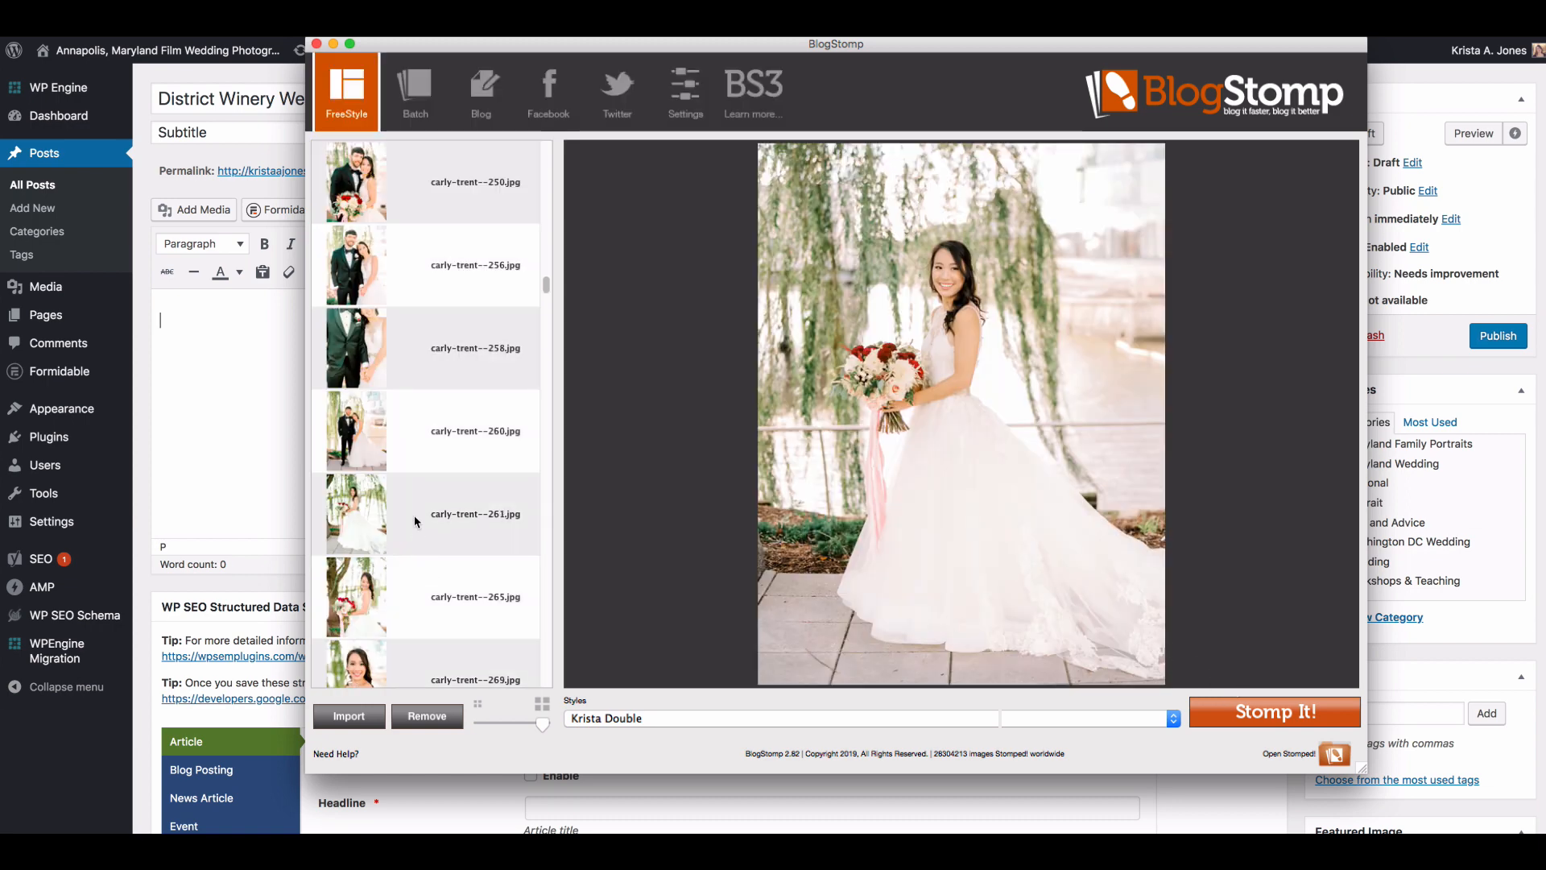
{"action": "left_click", "coordinate": [414, 517]}
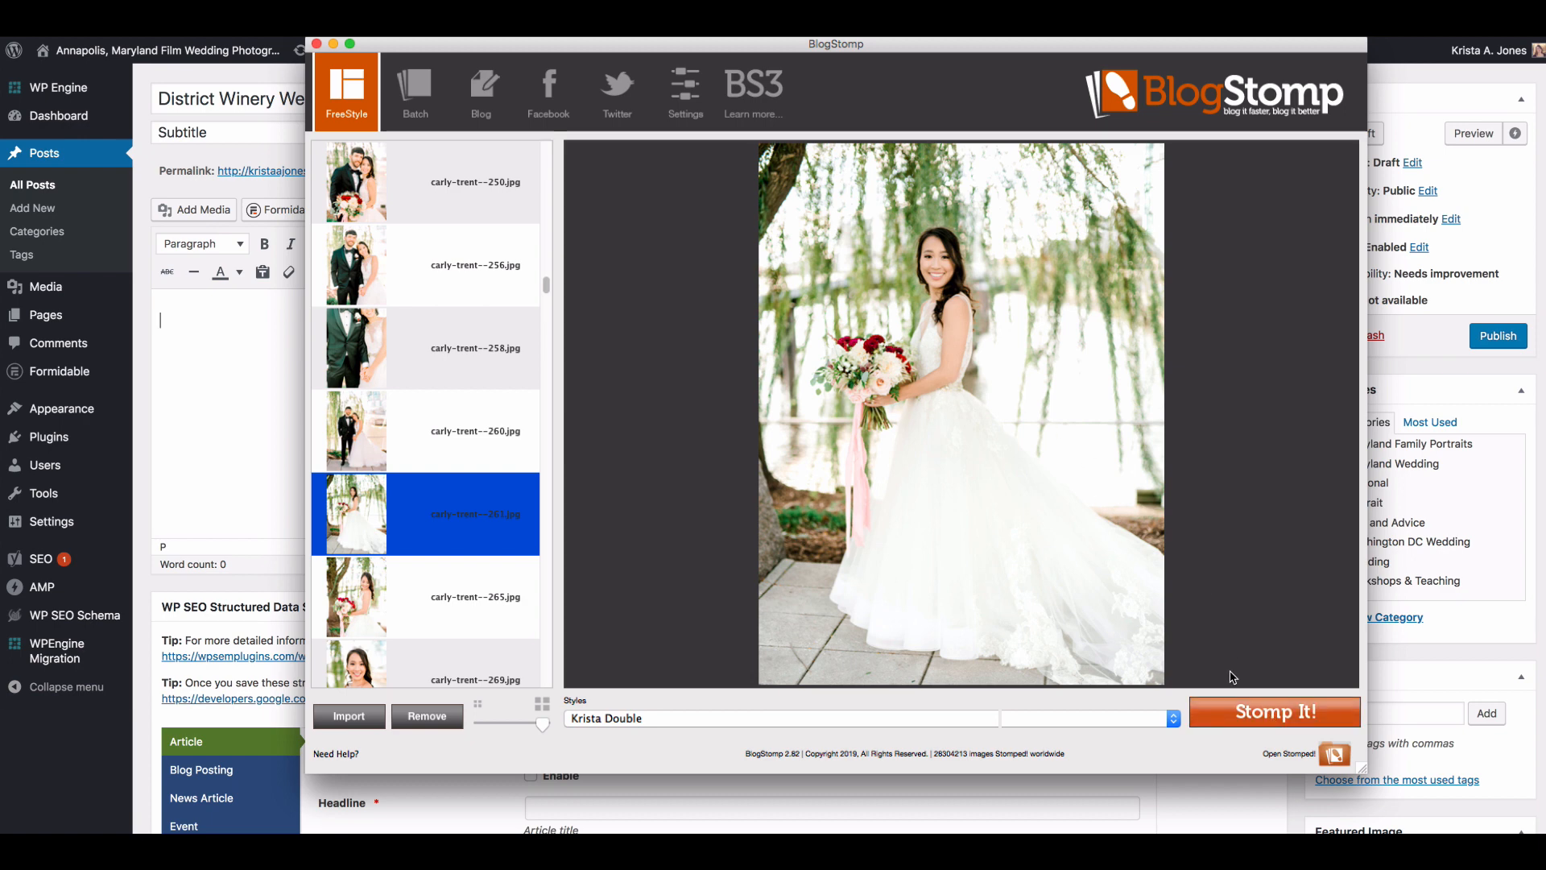
{"action": "left_click", "coordinate": [1238, 712]}
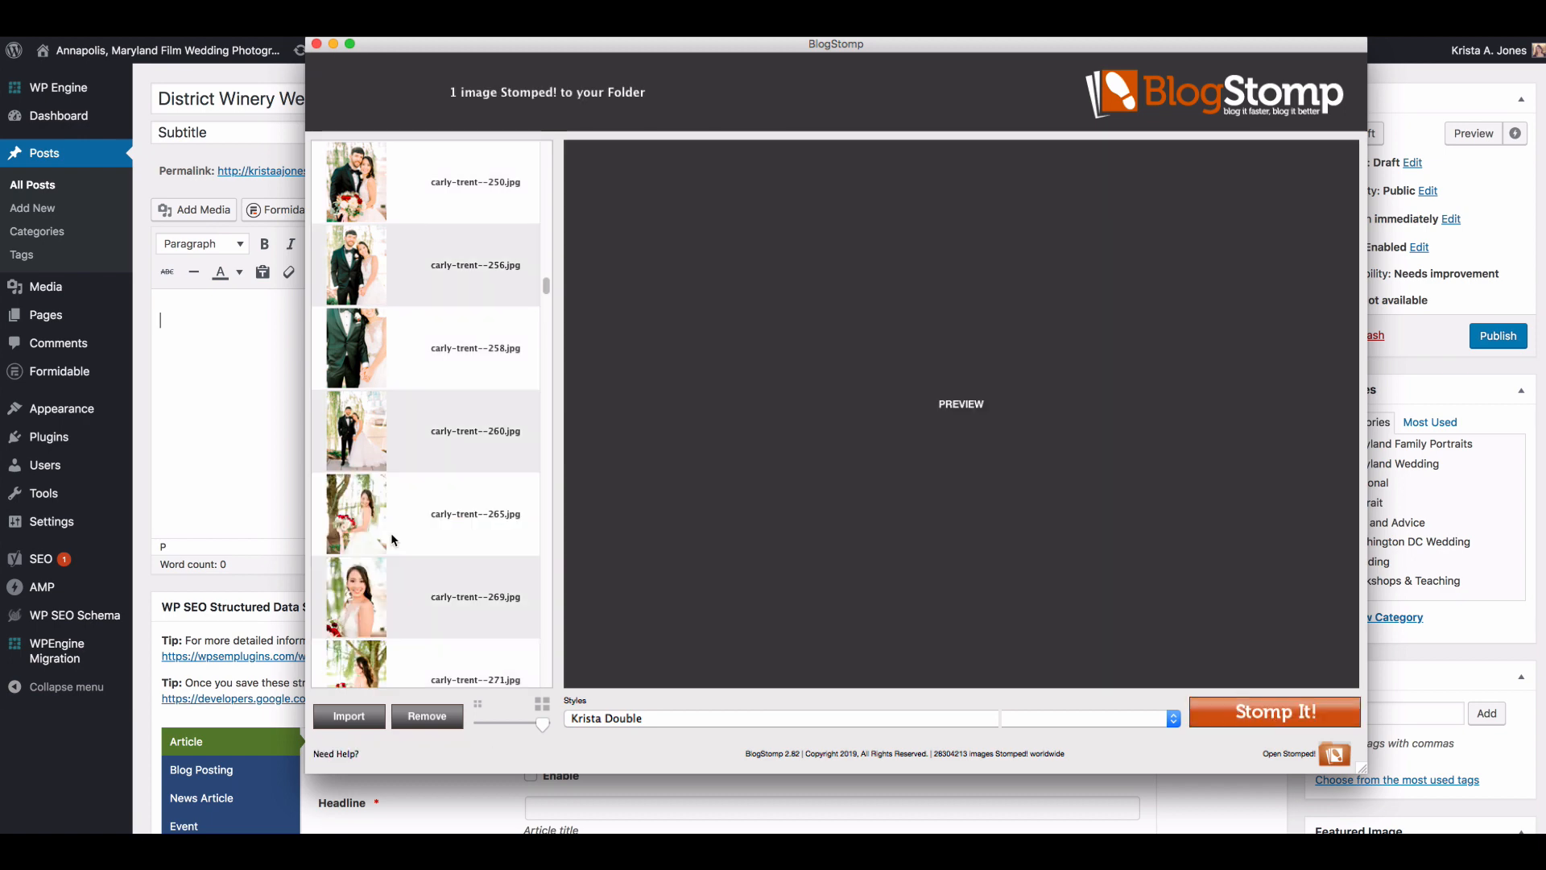
Step: Stomp the hand-holding close-up numbered 258 and the couple's full-length portrait numbered 260 as a side-by-side pair
{"action": "left_click", "coordinate": [394, 539]}
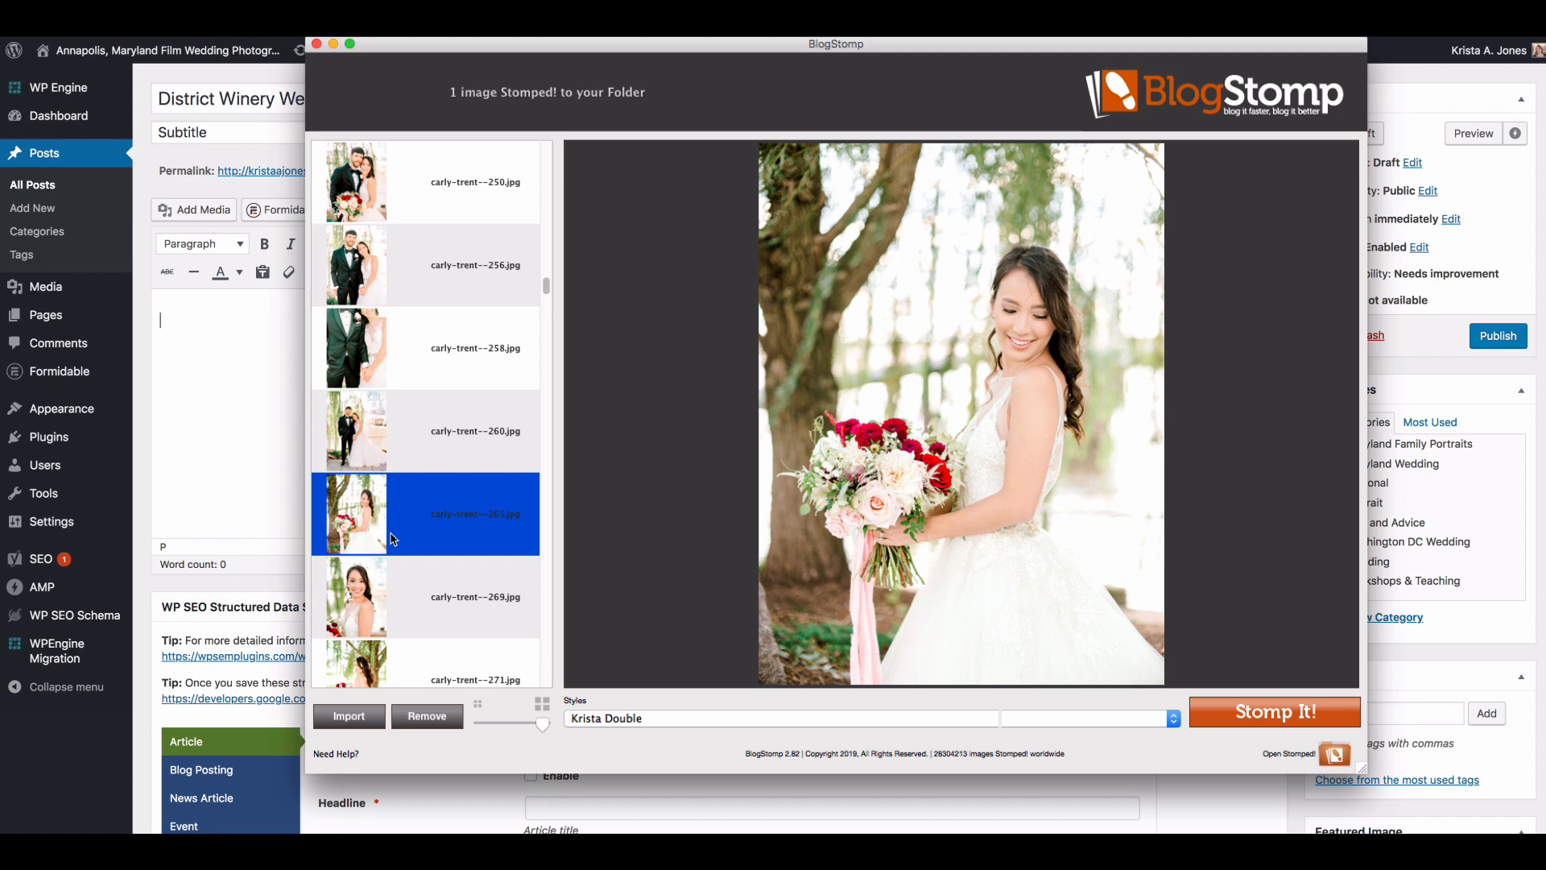
{"action": "scroll", "coordinate": [390, 531], "scroll_direction": "down", "scroll_amount": 2}
{"action": "left_click", "coordinate": [399, 284], "text": "super"}
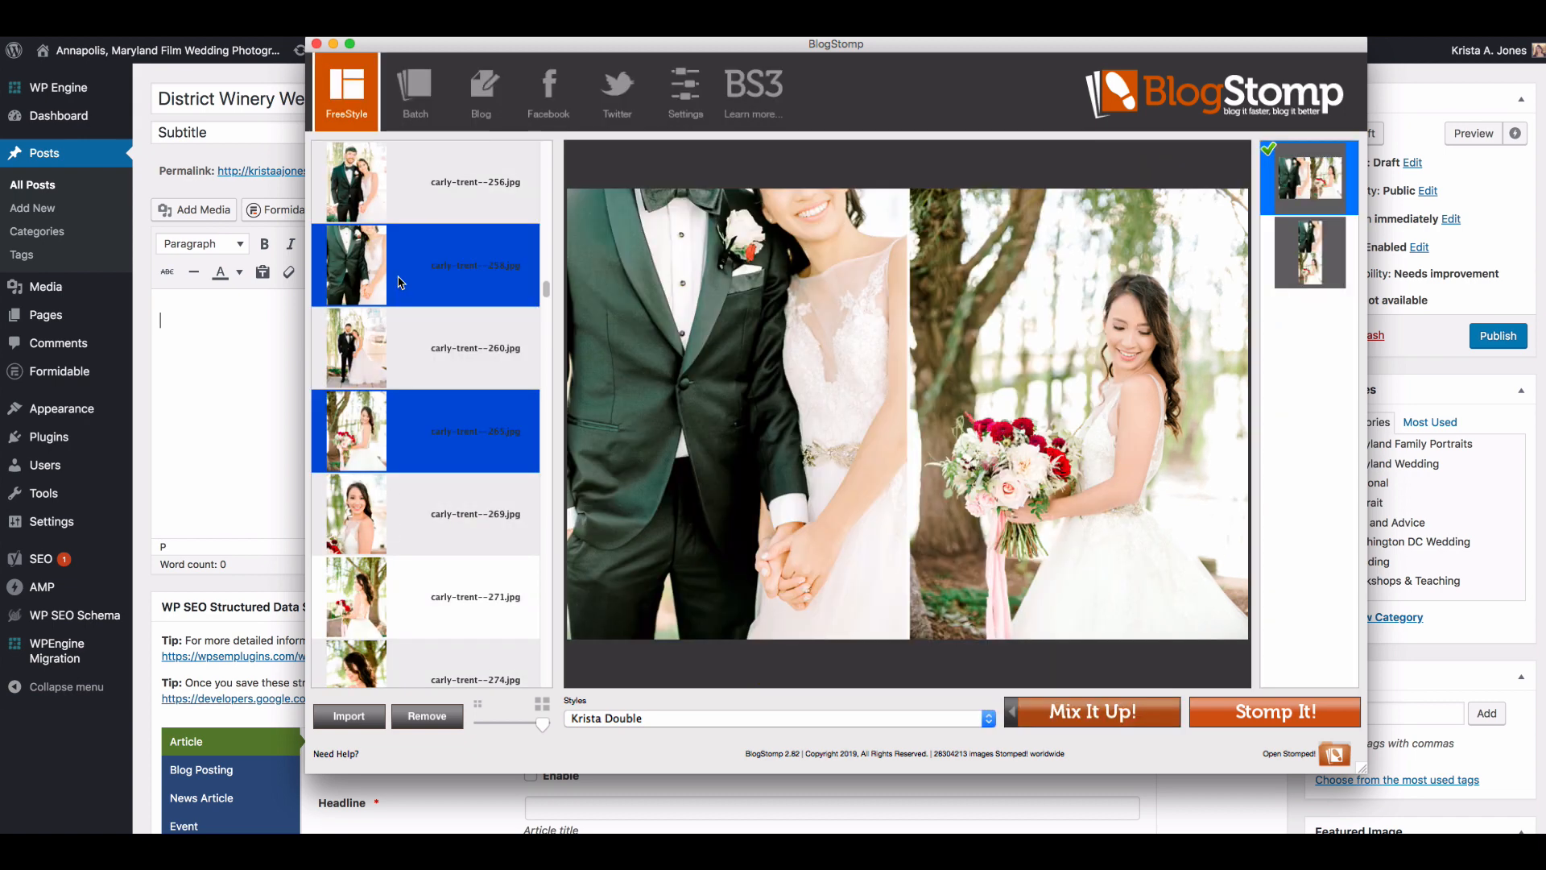
{"action": "left_click", "coordinate": [407, 348], "text": "shift"}
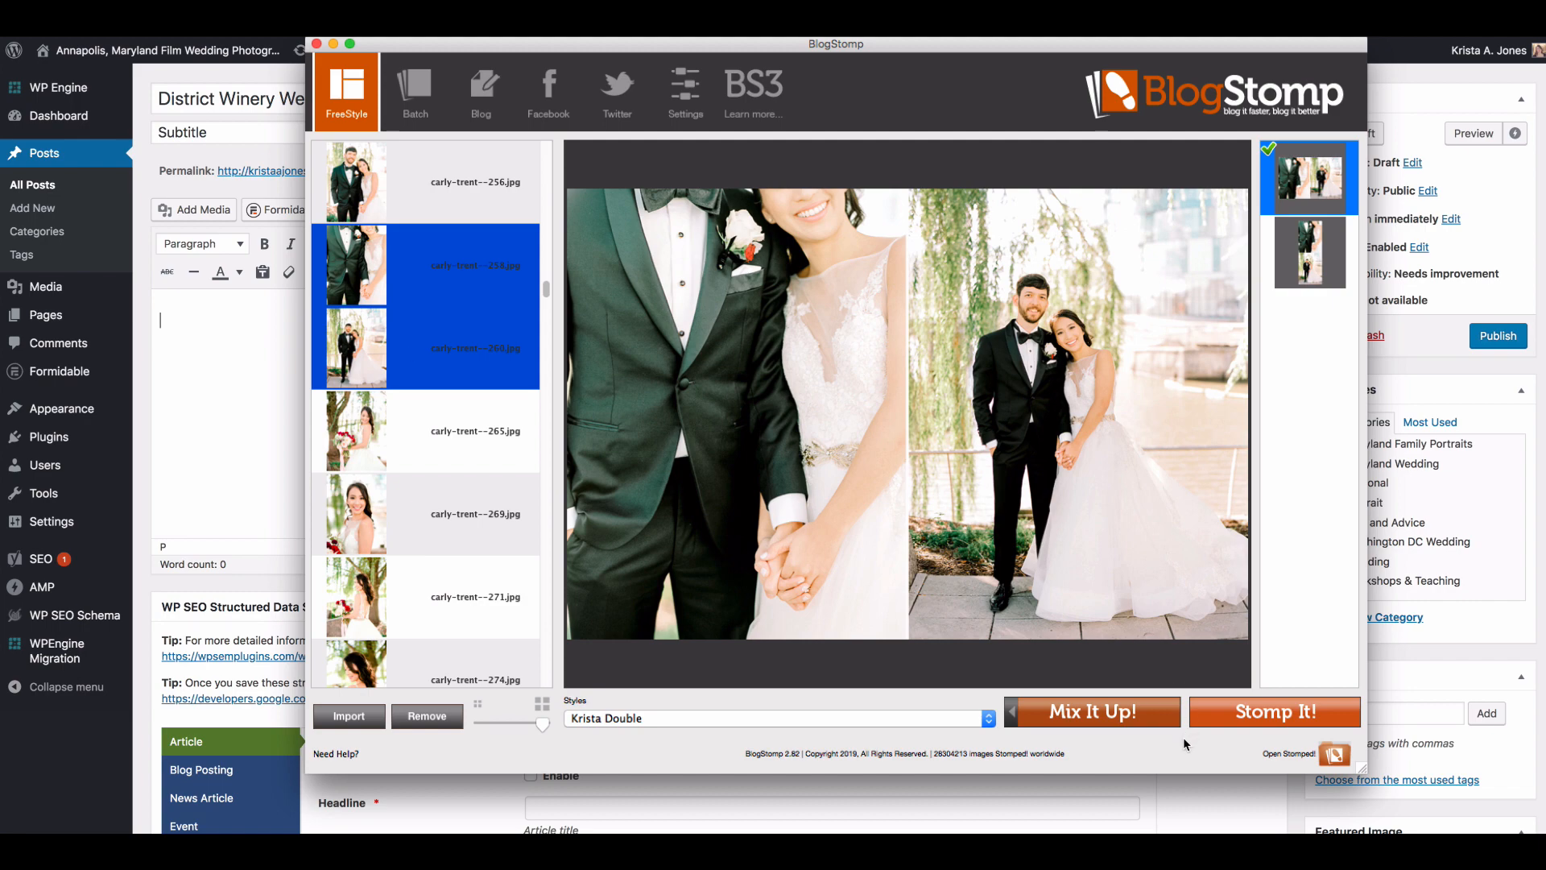
{"action": "left_click", "coordinate": [1275, 712]}
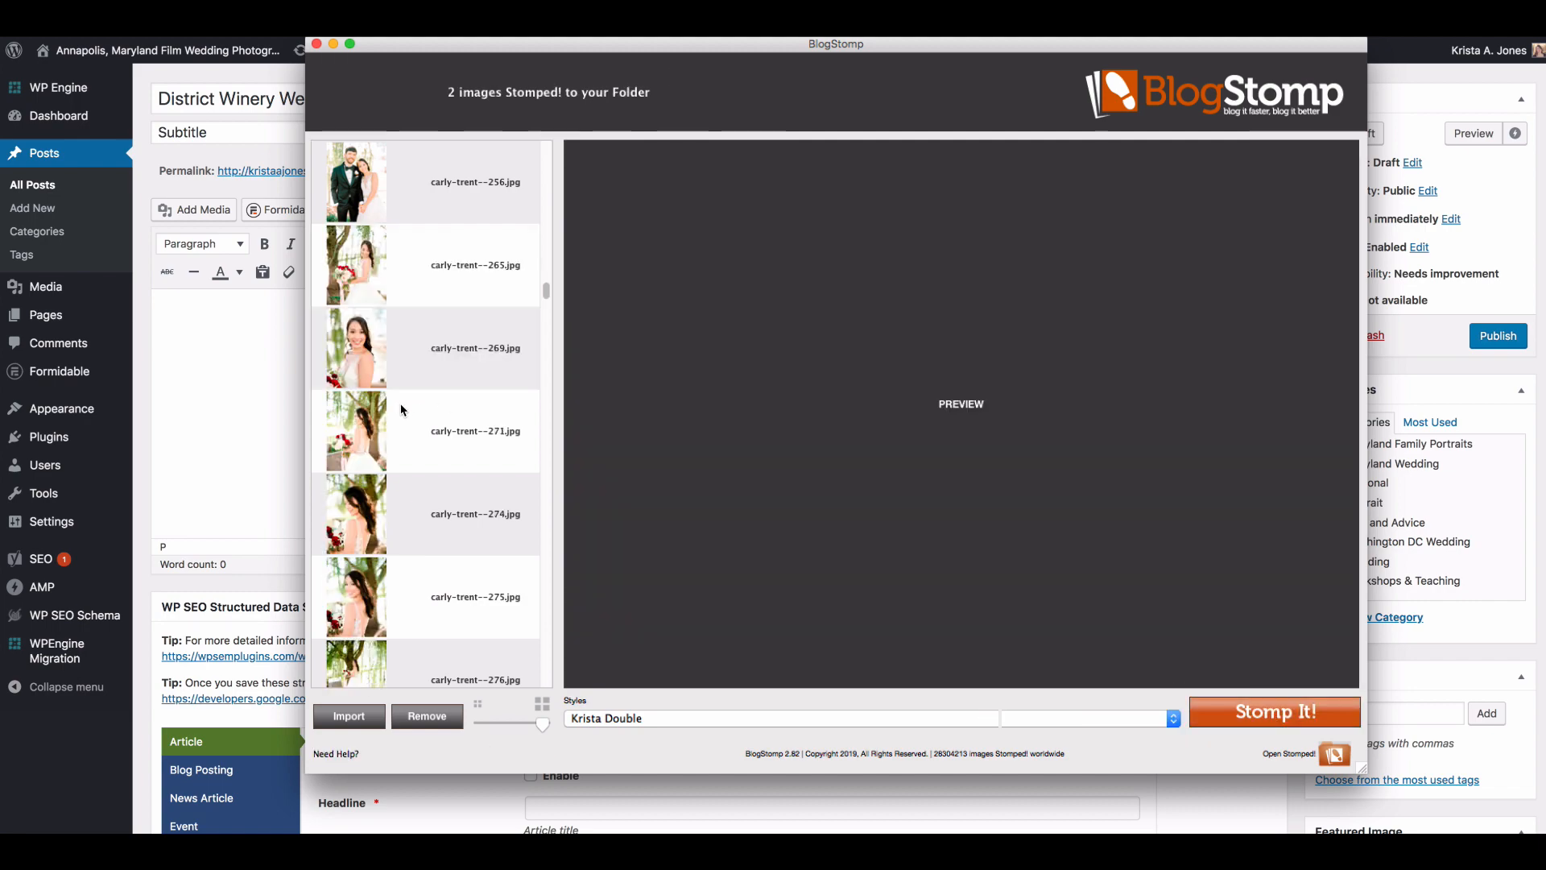
Step: Stomp the bridal portrait numbered 274 as a single image, and the bridal portraits numbered 271 and 276 as a side-by-side pair
{"action": "left_click", "coordinate": [396, 518]}
{"action": "left_click", "coordinate": [1276, 705]}
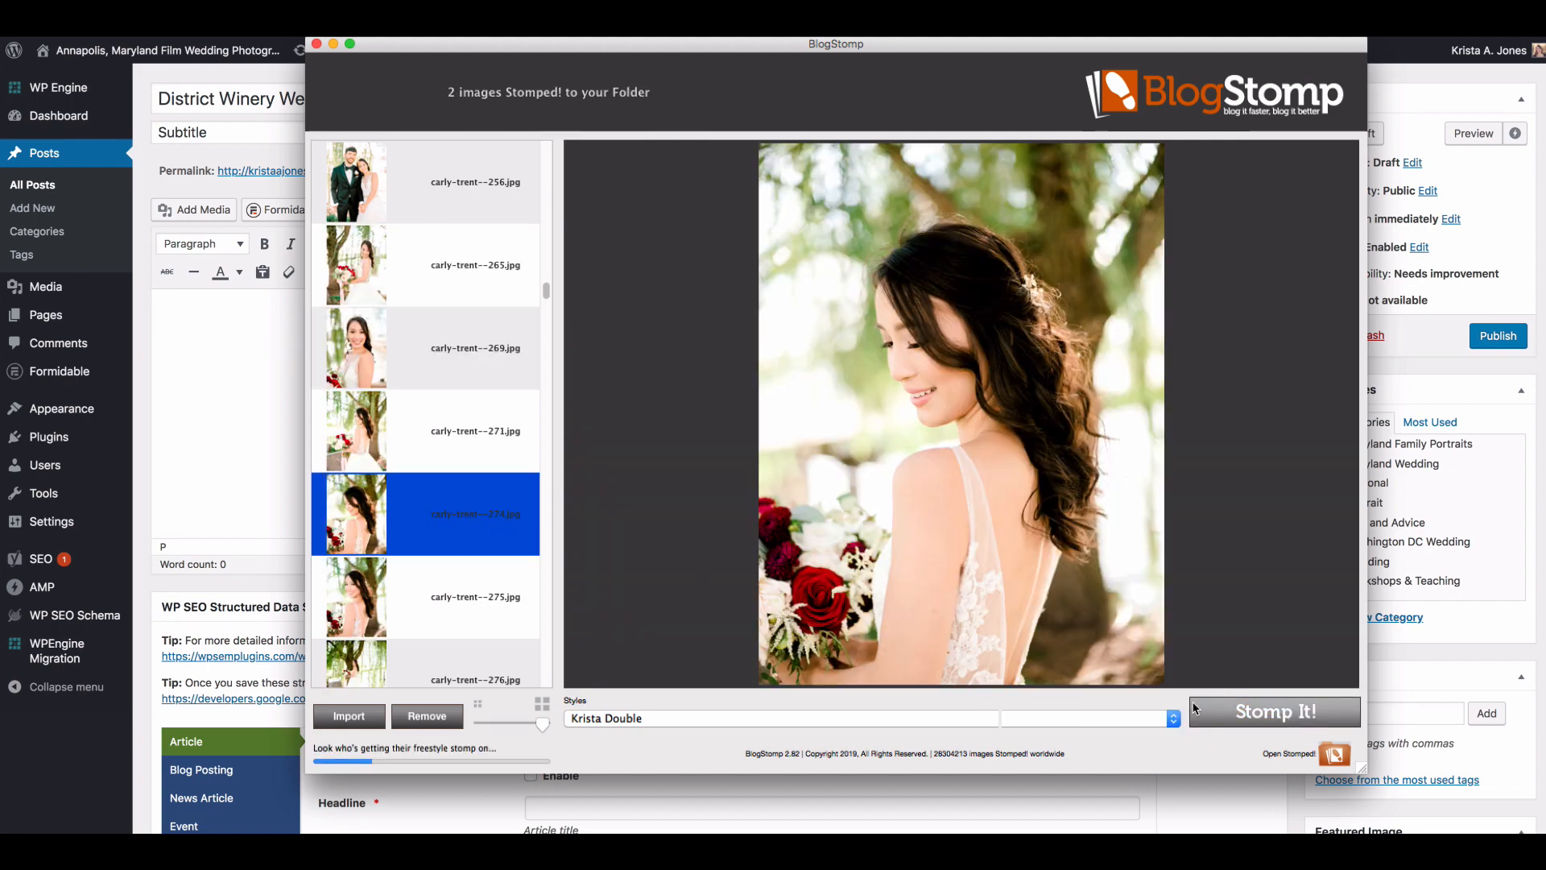
{"action": "left_click", "coordinate": [471, 535]}
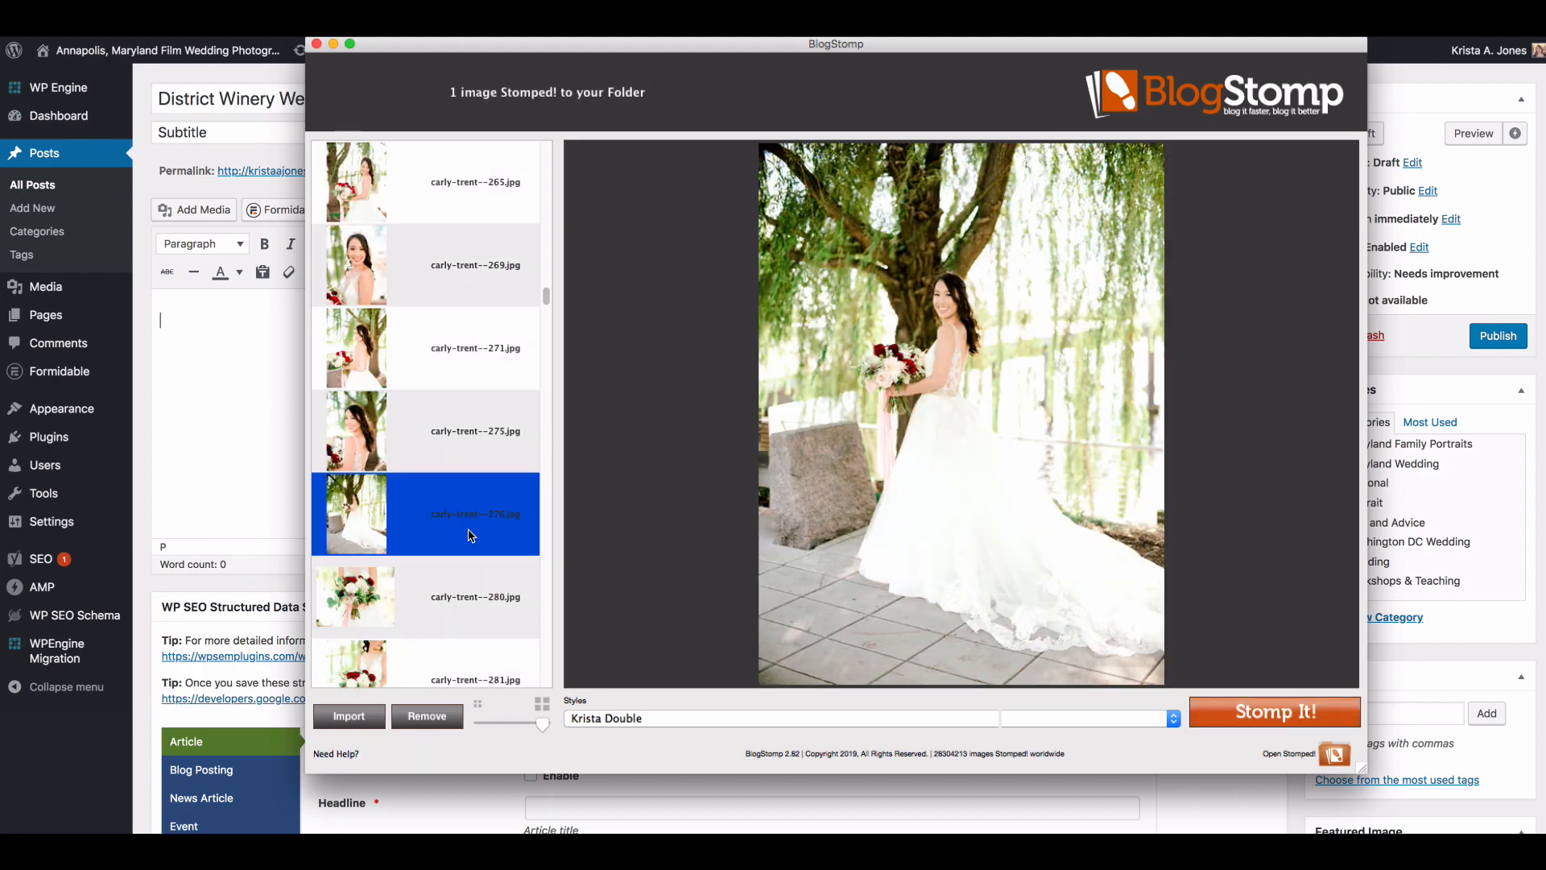
{"action": "left_click", "coordinate": [458, 459], "text": "super"}
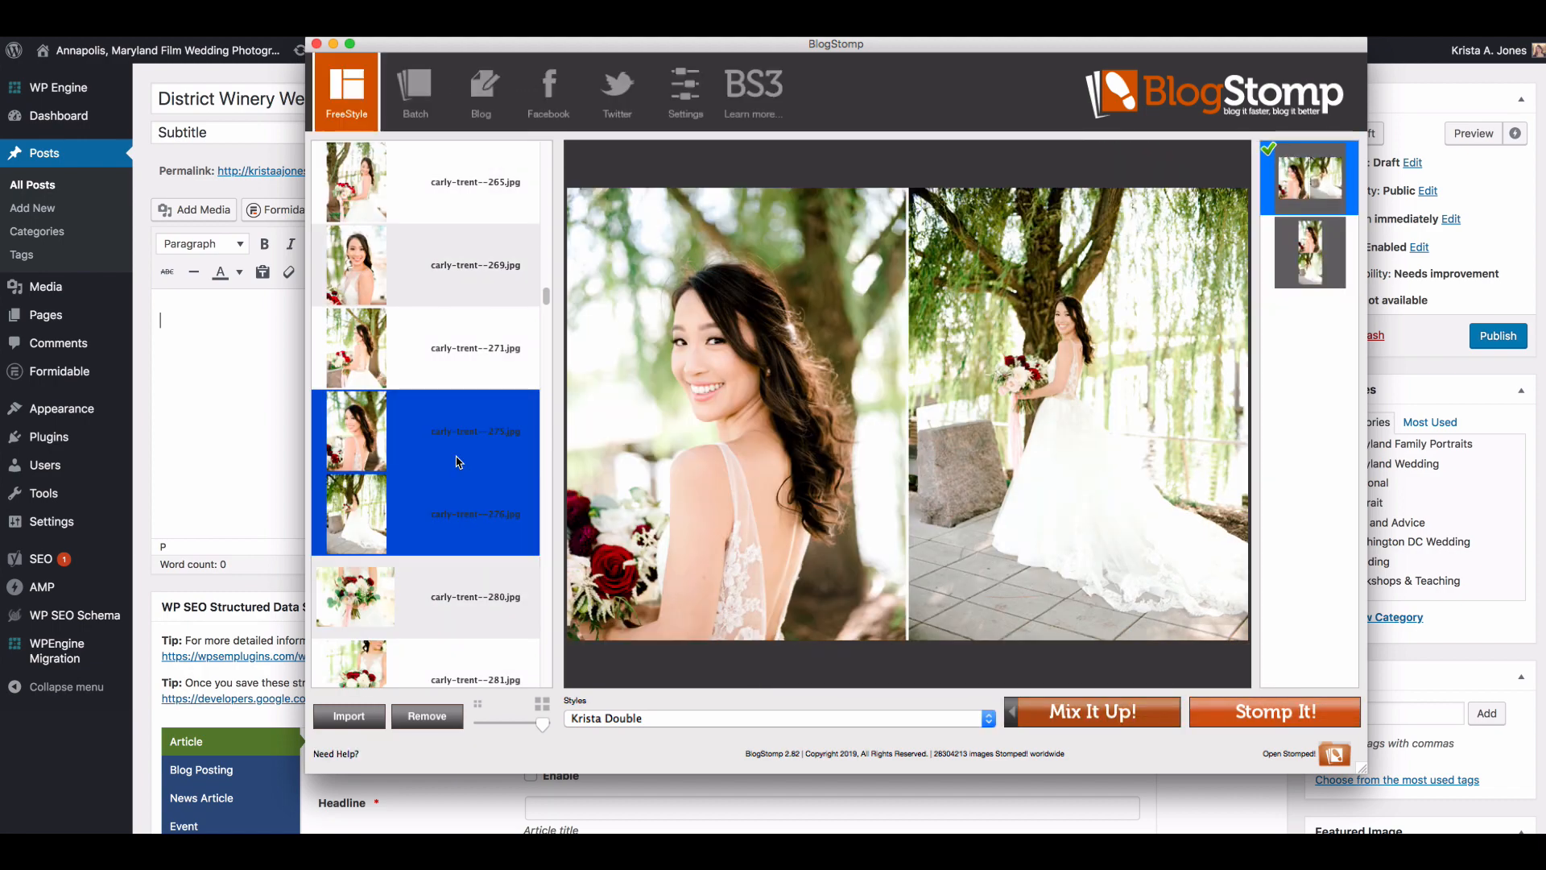
{"action": "left_click", "coordinate": [457, 459], "text": "super"}
{"action": "left_click", "coordinate": [461, 367], "text": "super"}
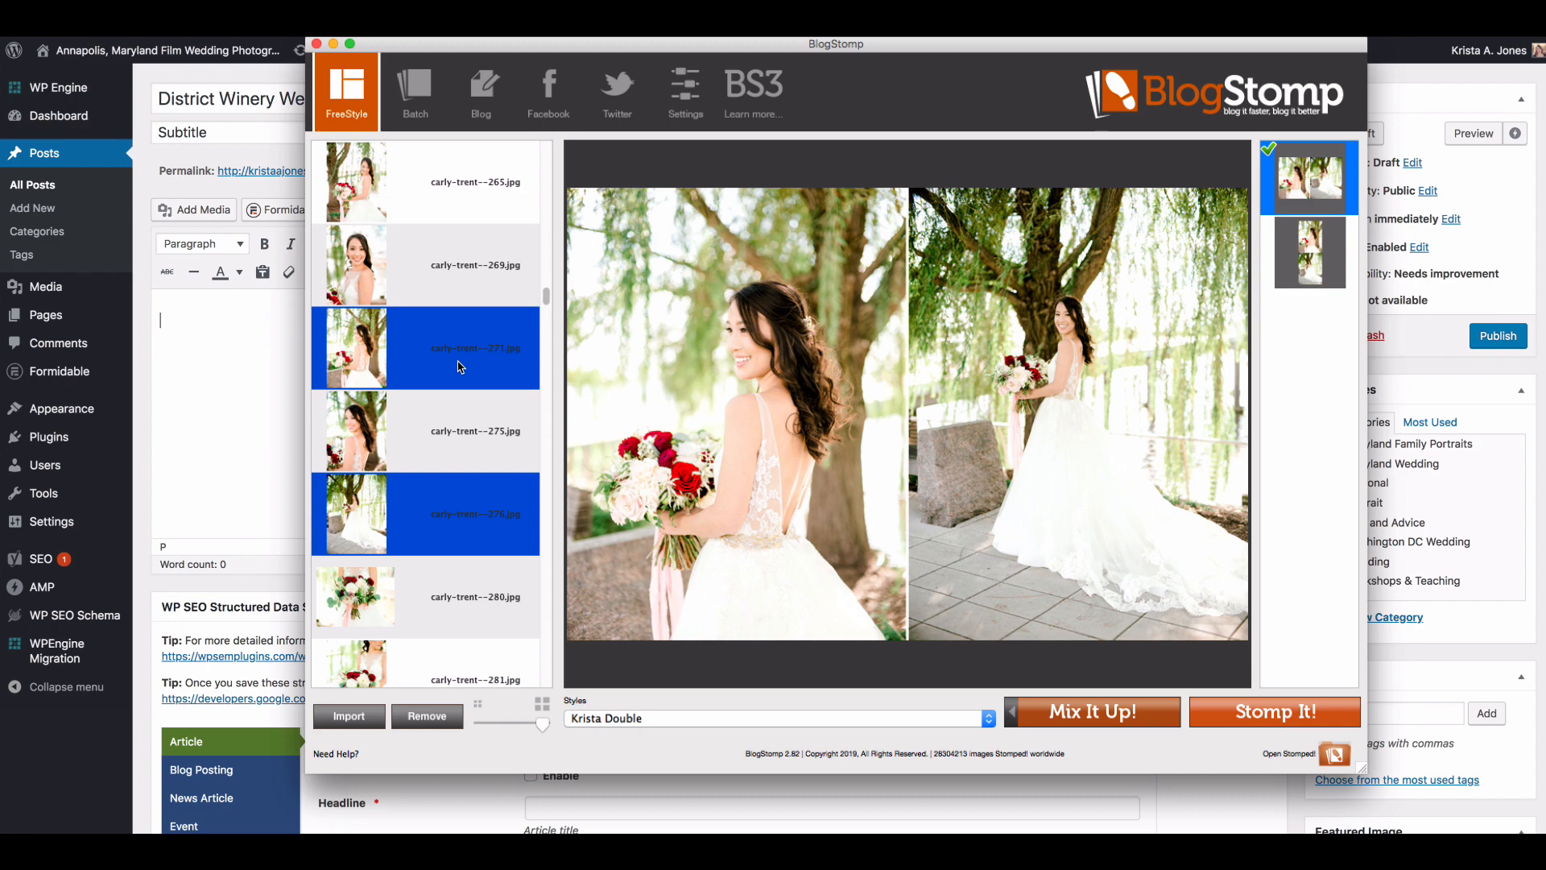
{"action": "left_click", "coordinate": [1282, 711]}
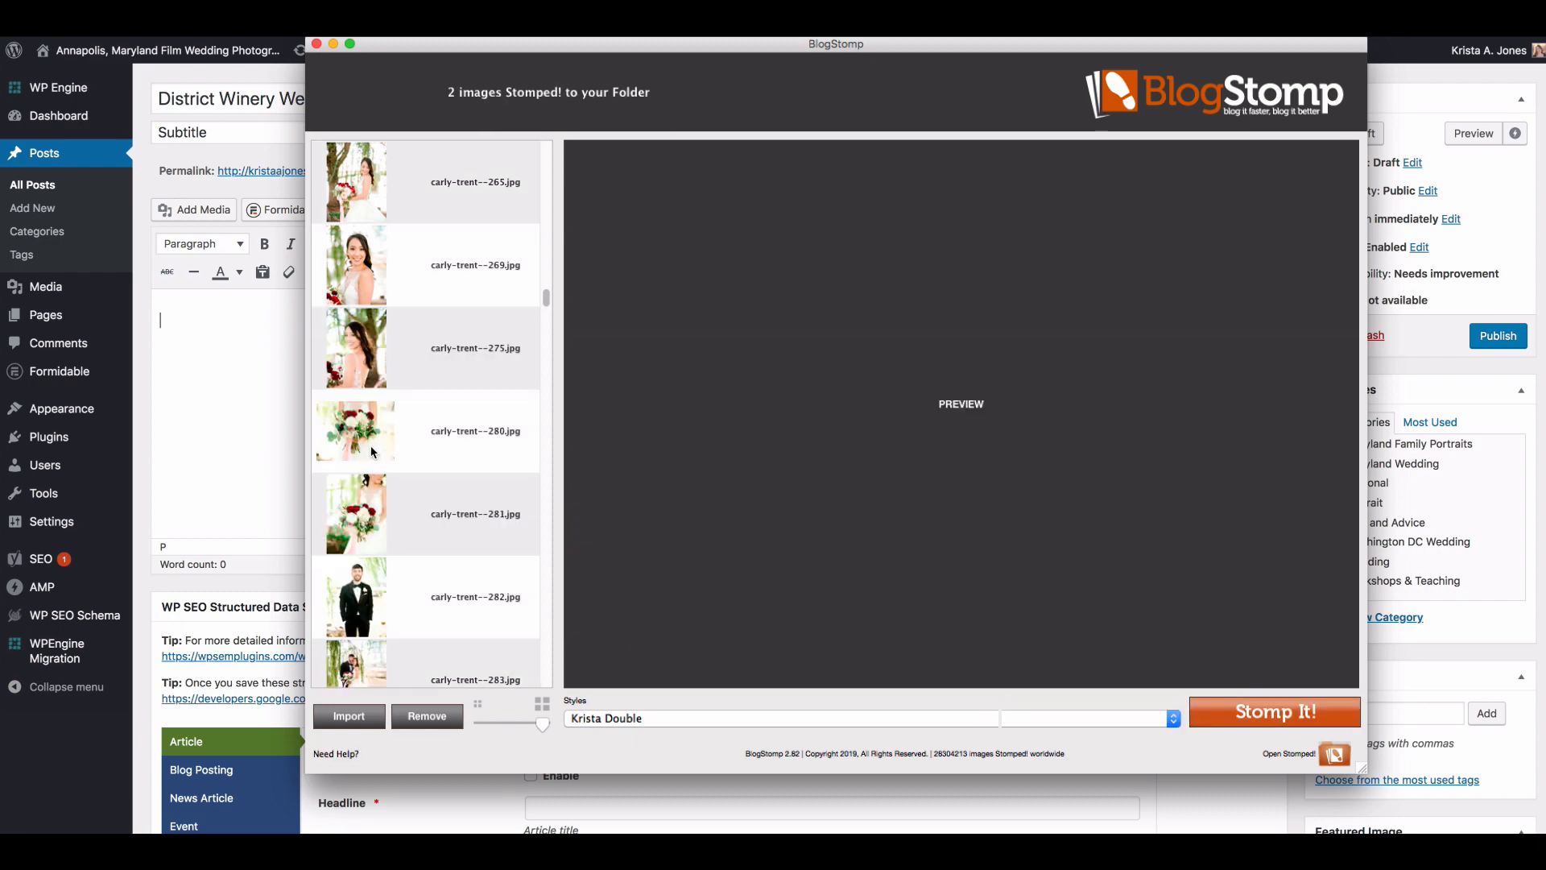
Step: Compare the bouquet photos numbered 280 and 281, and Stomp the horizontal one numbered 280 as a single image
{"action": "left_click", "coordinate": [378, 435]}
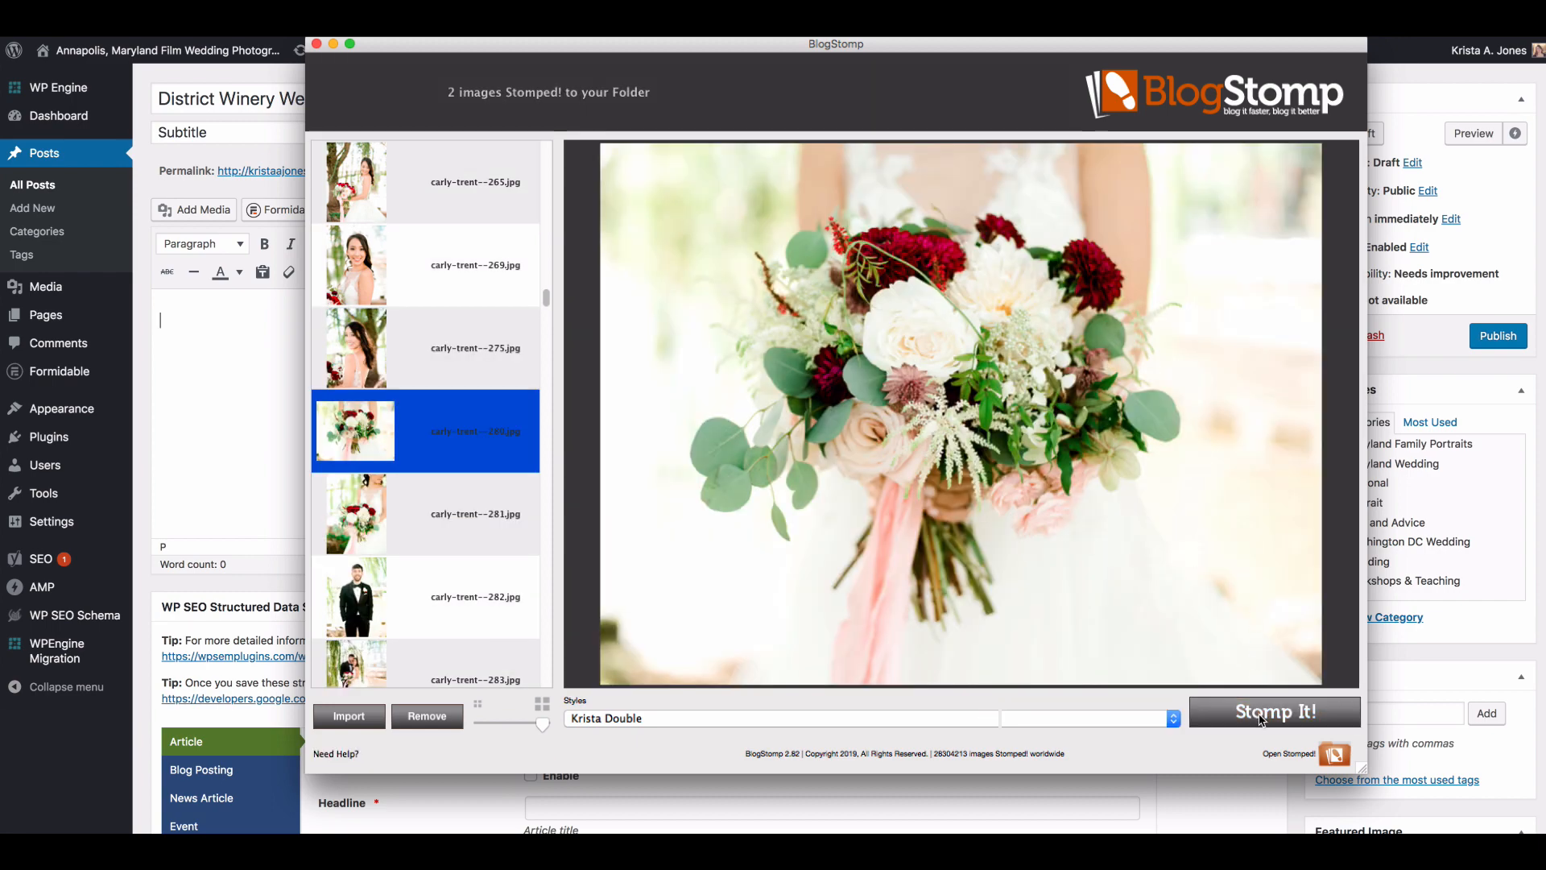
{"action": "left_click", "coordinate": [397, 528]}
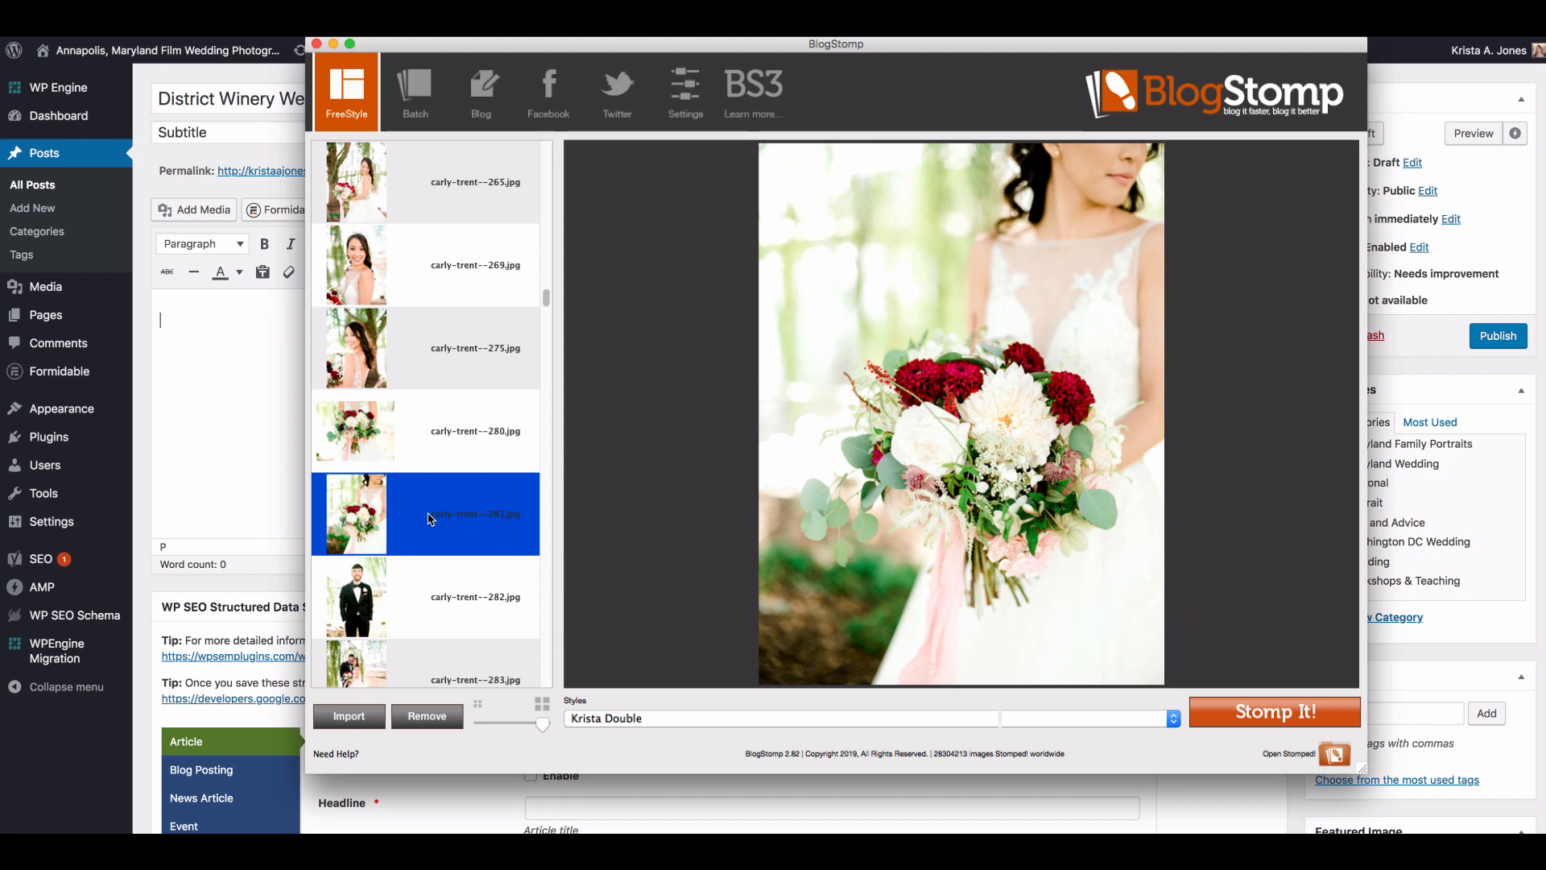
{"action": "left_click", "coordinate": [421, 465]}
{"action": "left_click", "coordinate": [1270, 713]}
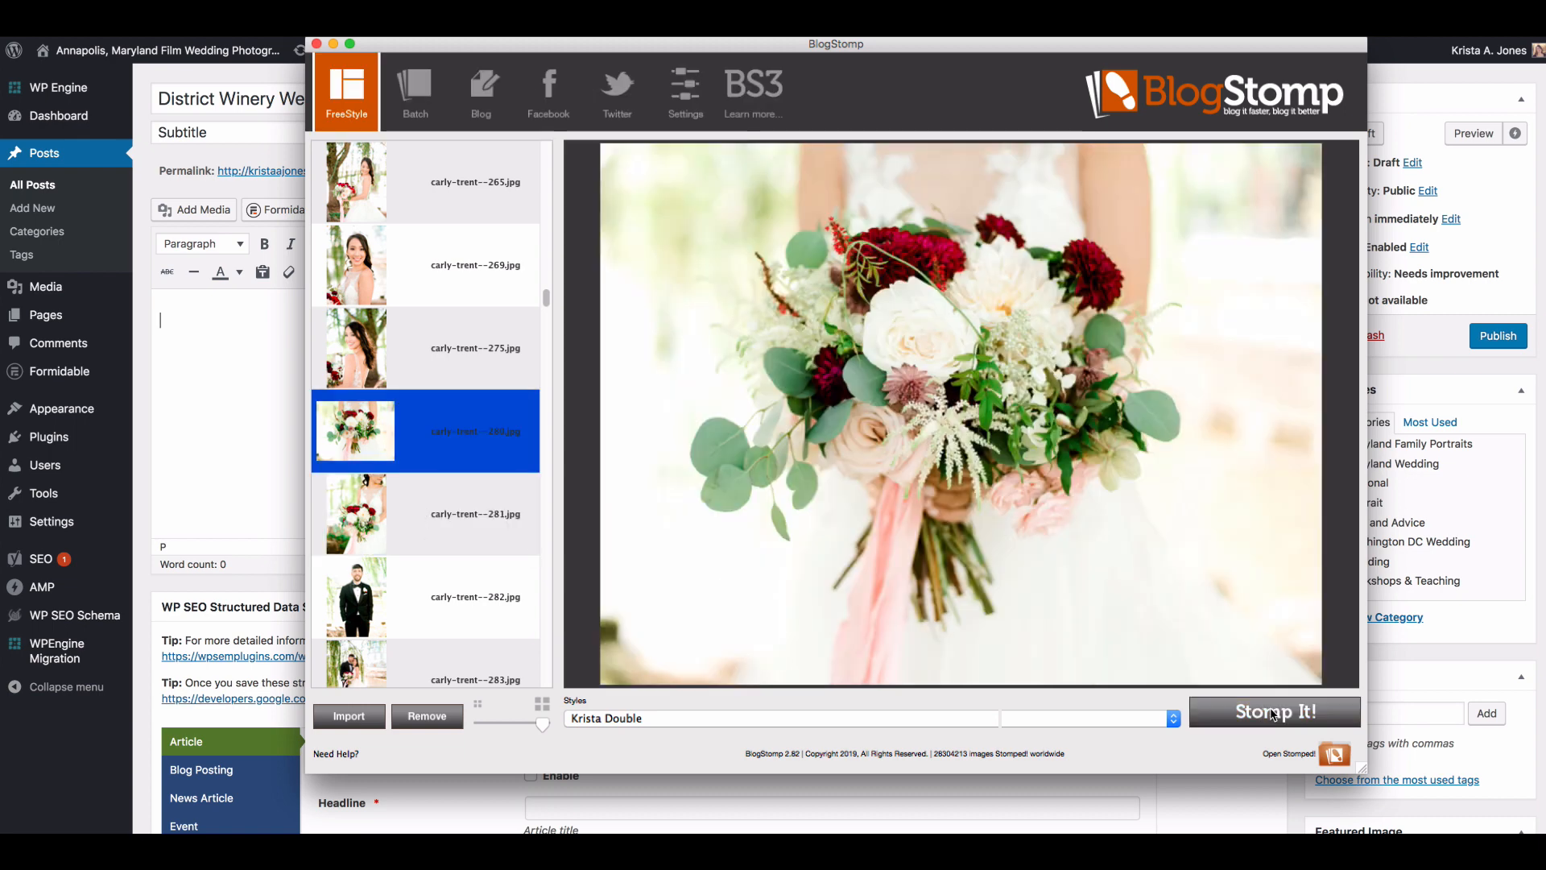
Step: Try the couple portraits numbered 292 and 293 as a side-by-side pair
{"action": "scroll", "coordinate": [459, 478], "scroll_direction": "down", "scroll_amount": 3}
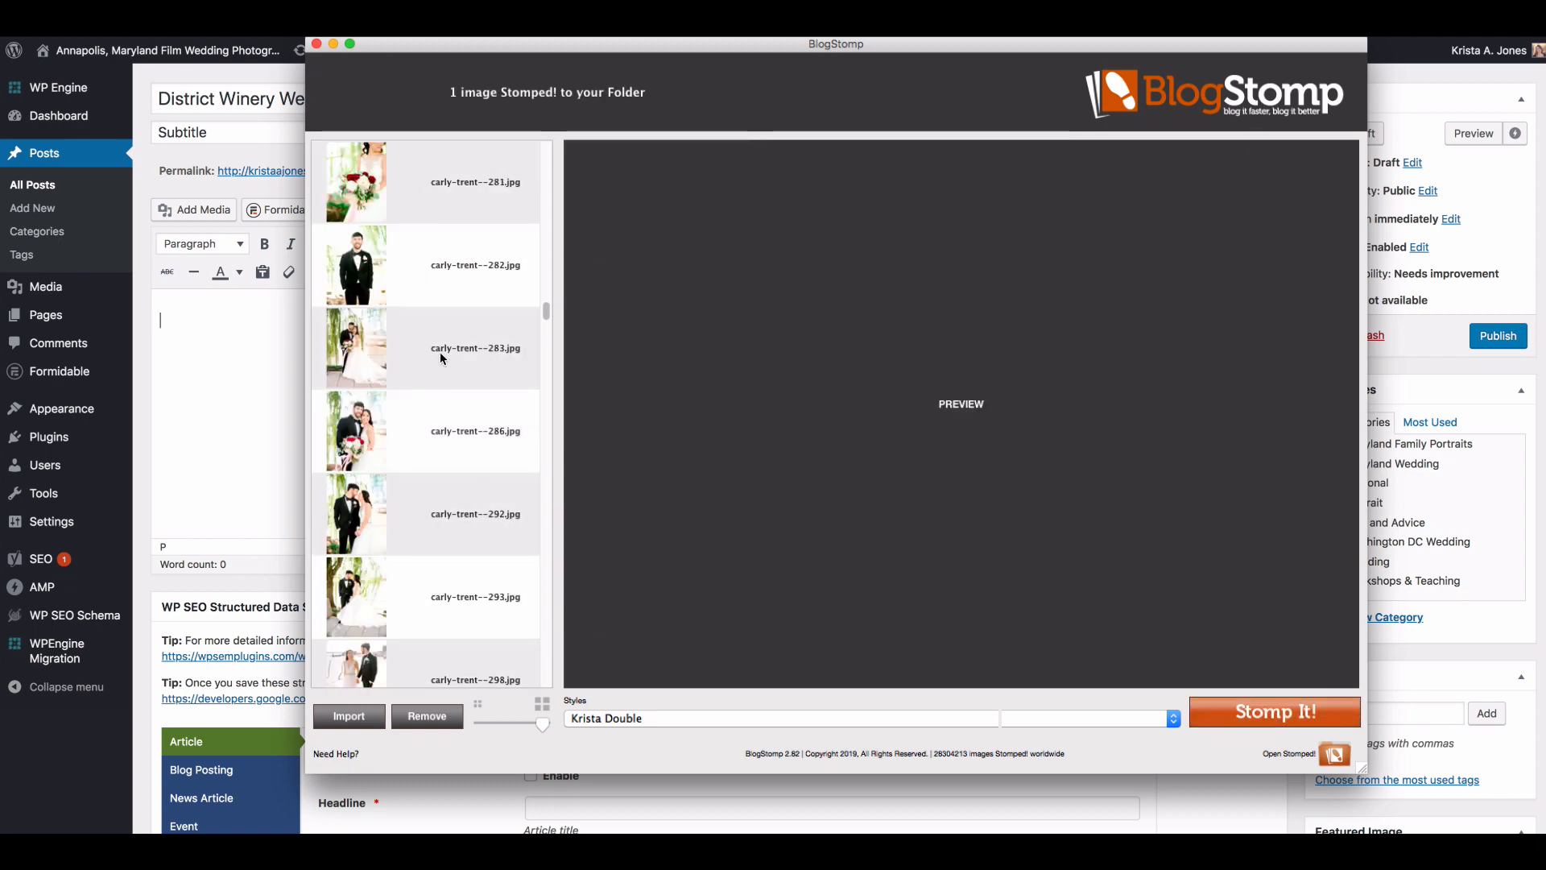
{"action": "left_click", "coordinate": [442, 356]}
{"action": "left_click", "coordinate": [431, 451]}
{"action": "left_click", "coordinate": [427, 517]}
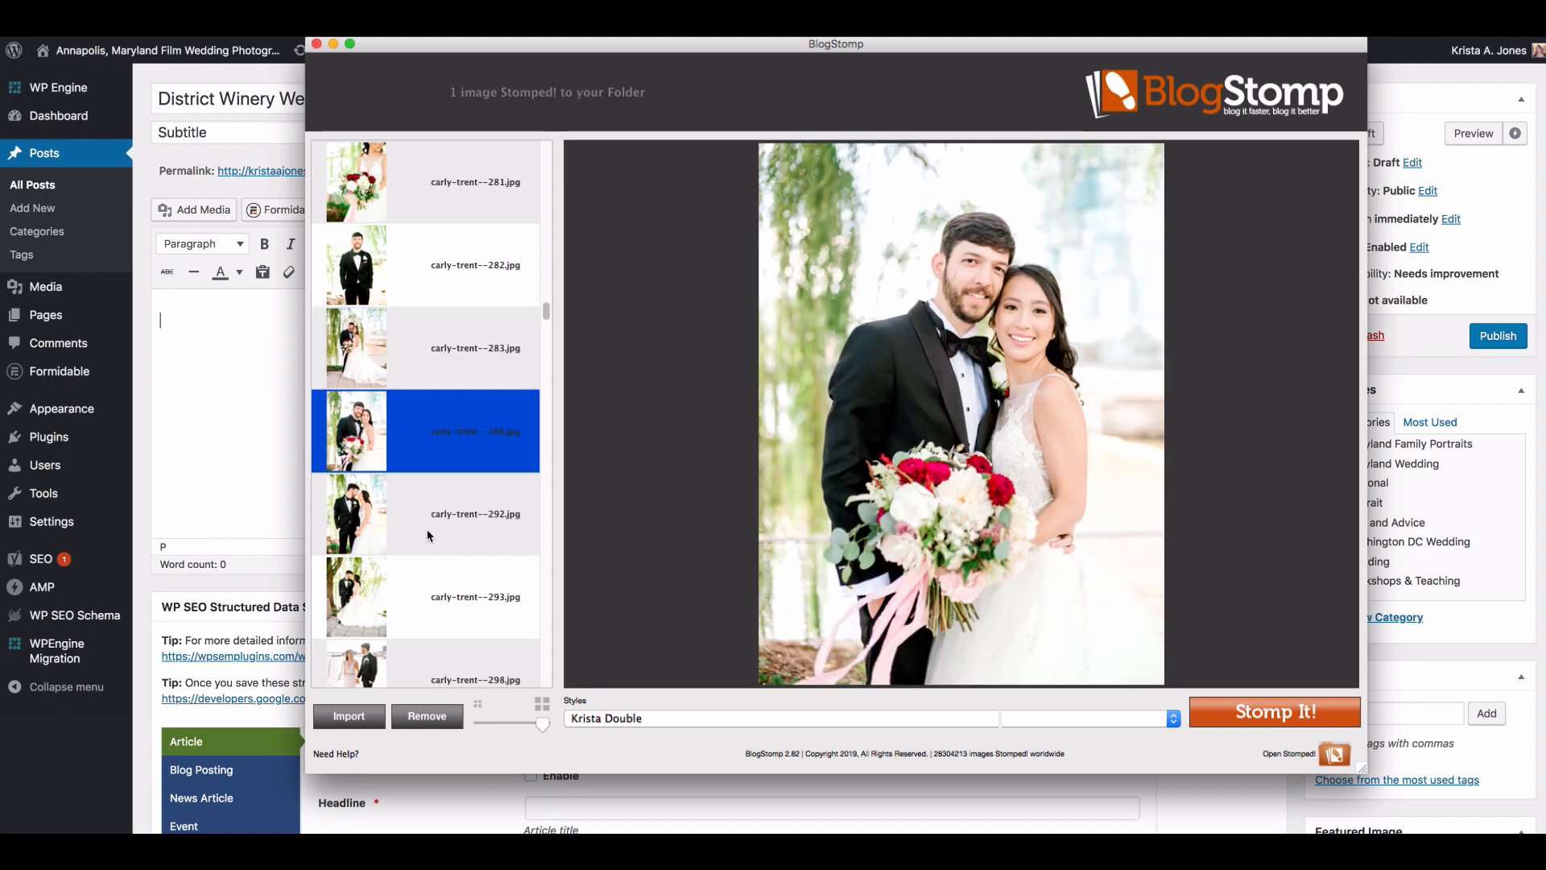
{"action": "left_click", "coordinate": [433, 597], "text": "shift"}
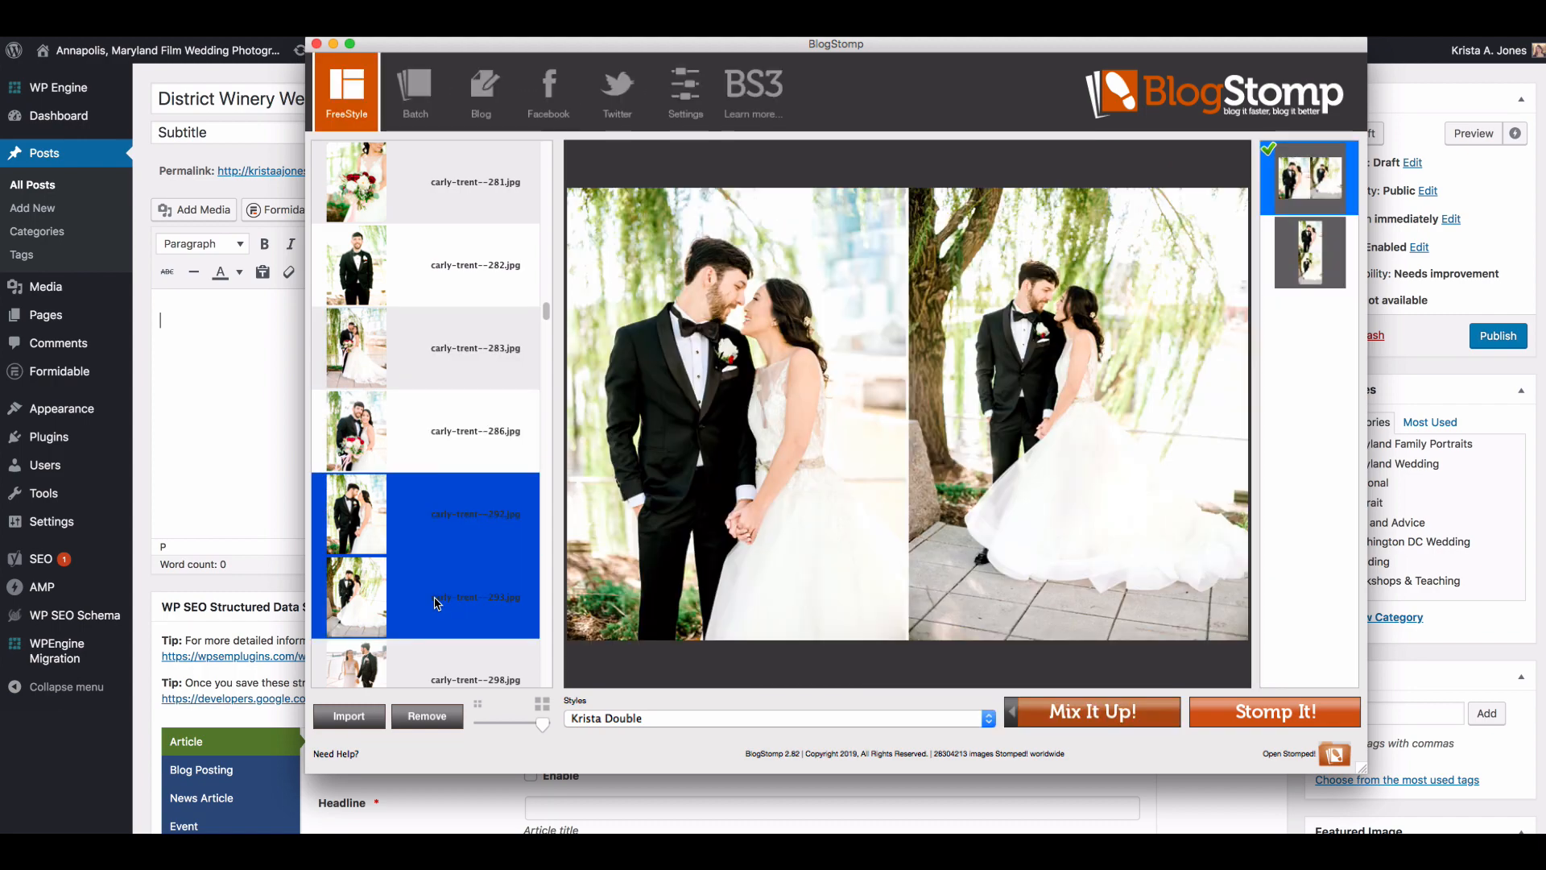
{"action": "left_click", "coordinate": [435, 604]}
Step: Try the couple portrait numbered 299 as a side-by-side pair with the one numbered 298, and with 293
{"action": "scroll", "coordinate": [433, 572], "scroll_direction": "down", "scroll_amount": 2}
{"action": "left_click", "coordinate": [432, 550]}
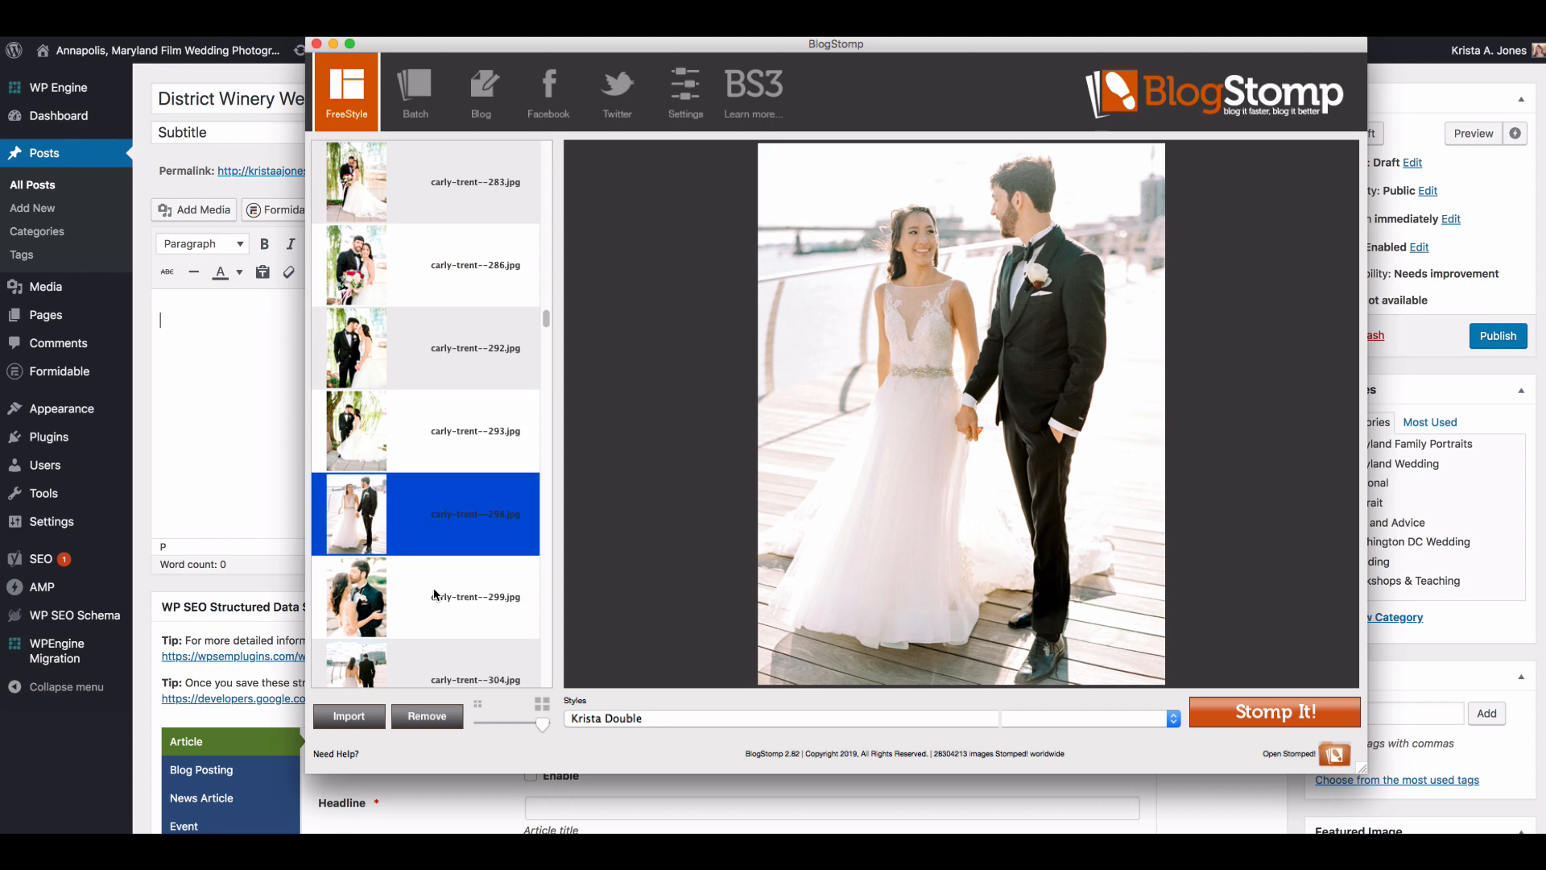
{"action": "left_click", "coordinate": [435, 605], "text": "shift"}
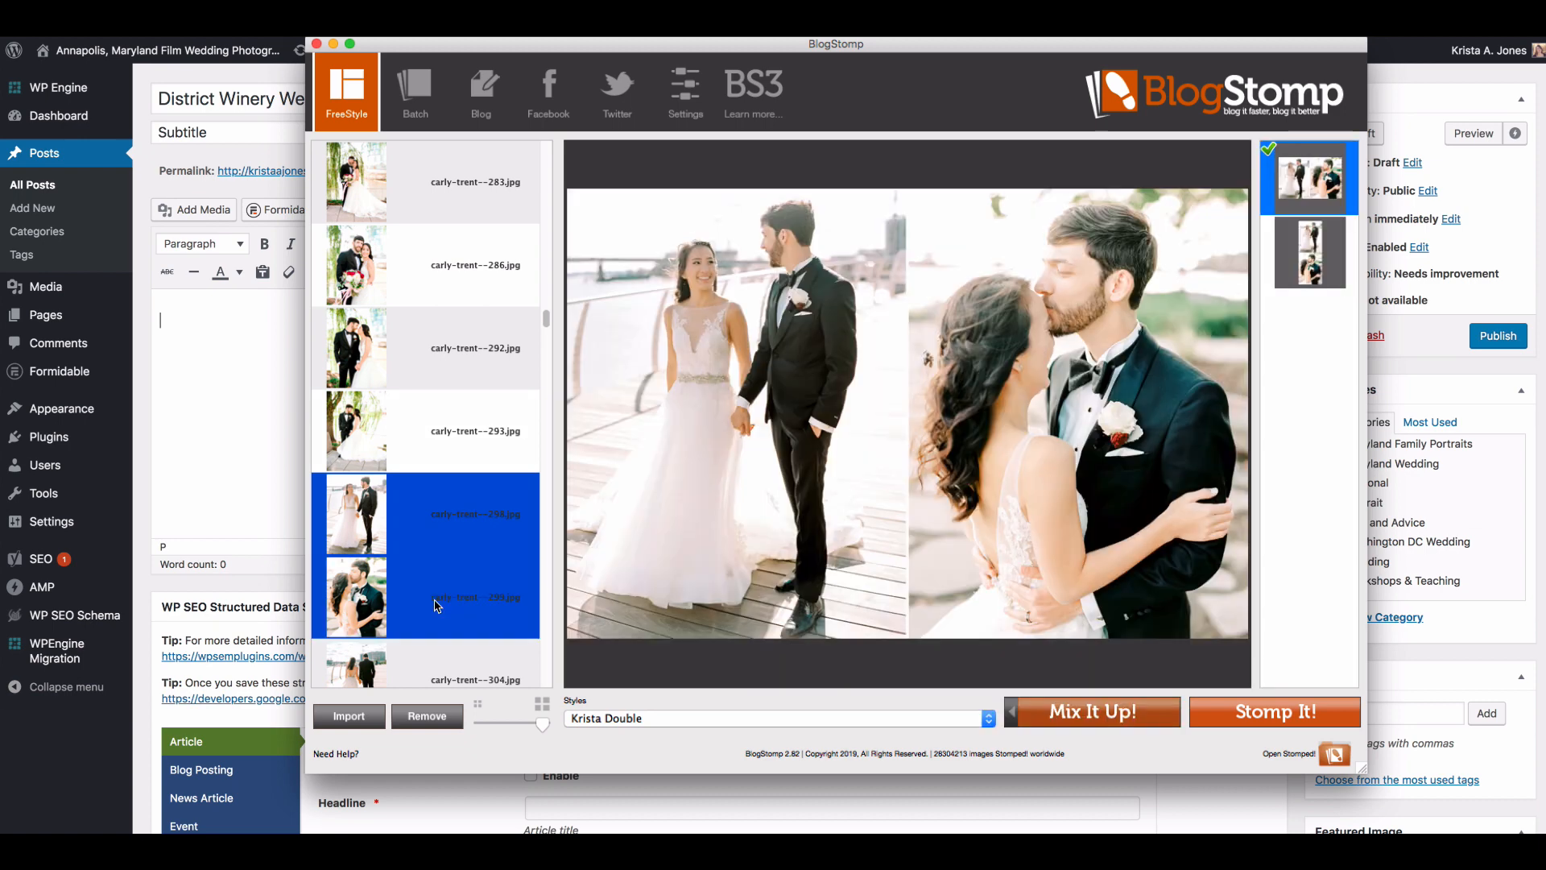
{"action": "left_click", "coordinate": [435, 606]}
{"action": "scroll", "coordinate": [433, 599], "scroll_direction": "down", "scroll_amount": 1}
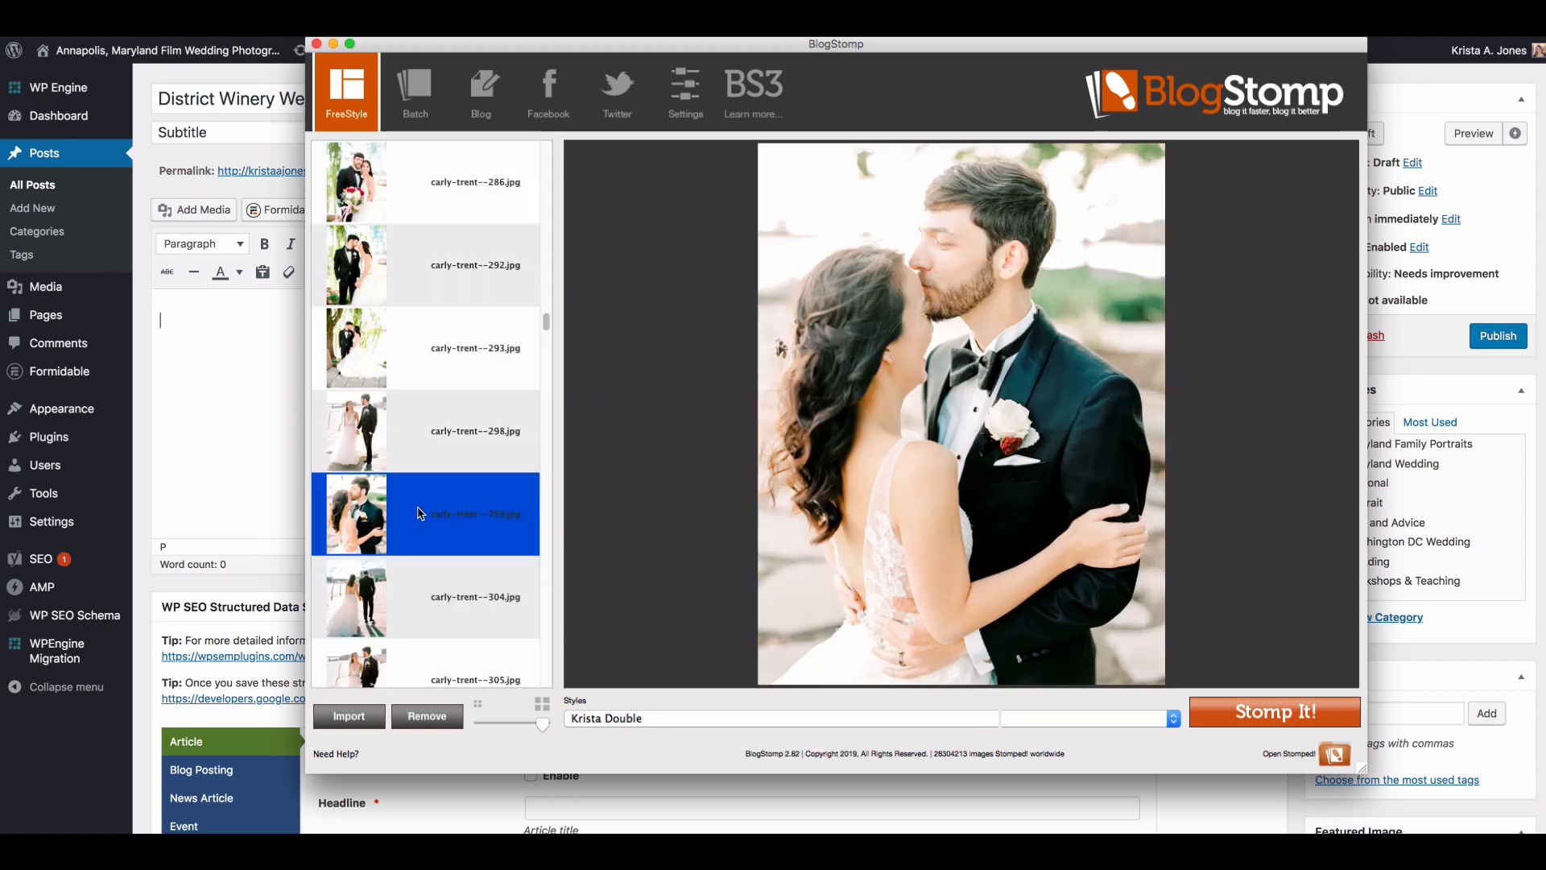
{"action": "left_click", "coordinate": [439, 356], "text": "super"}
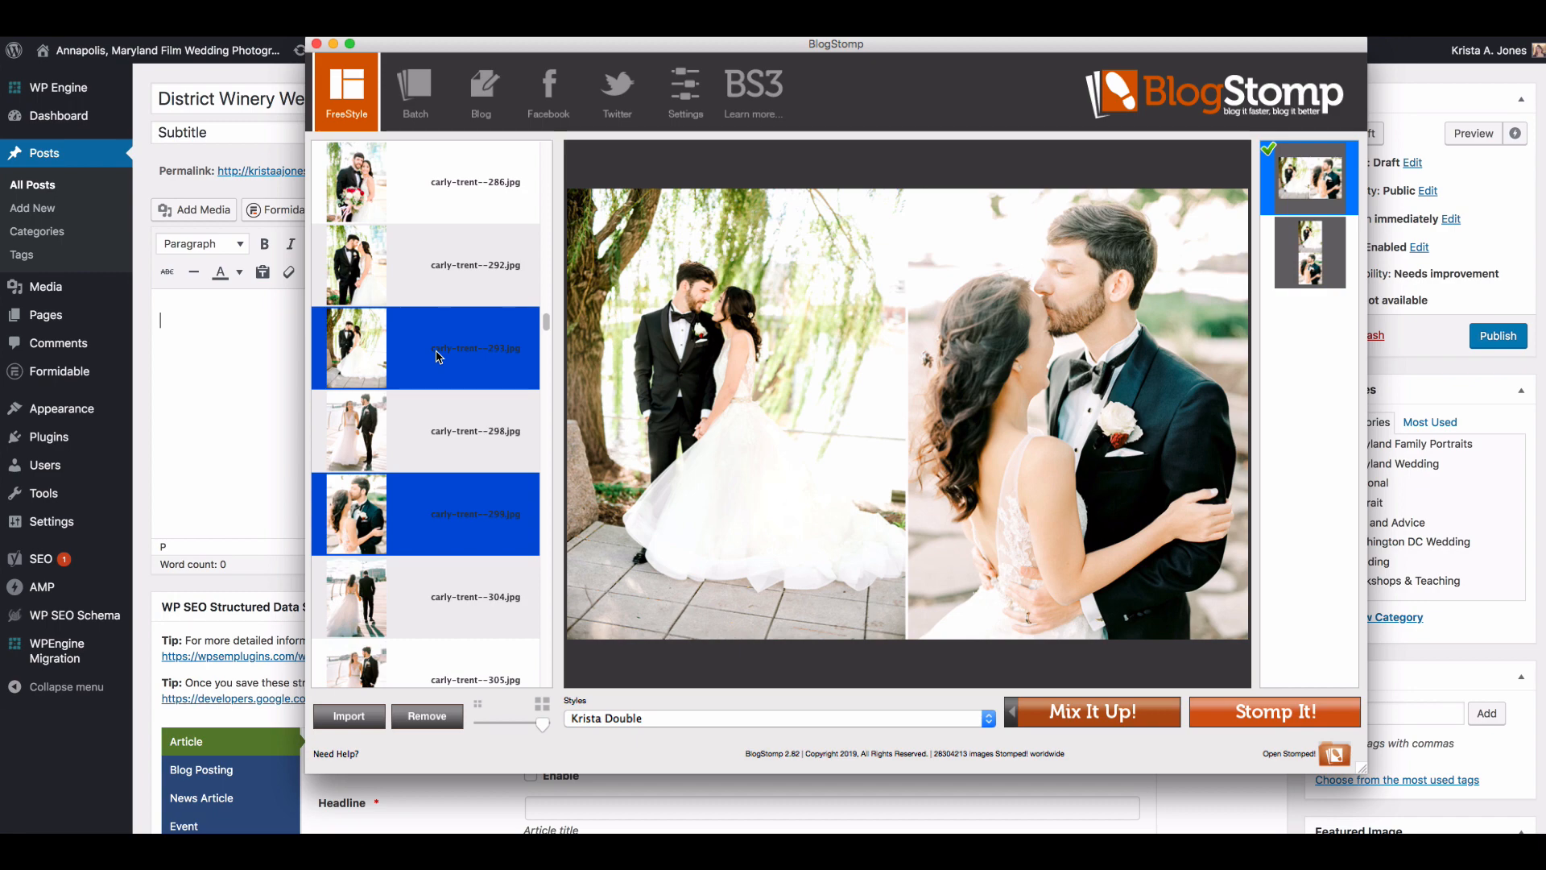
{"action": "left_click", "coordinate": [439, 359], "text": "super"}
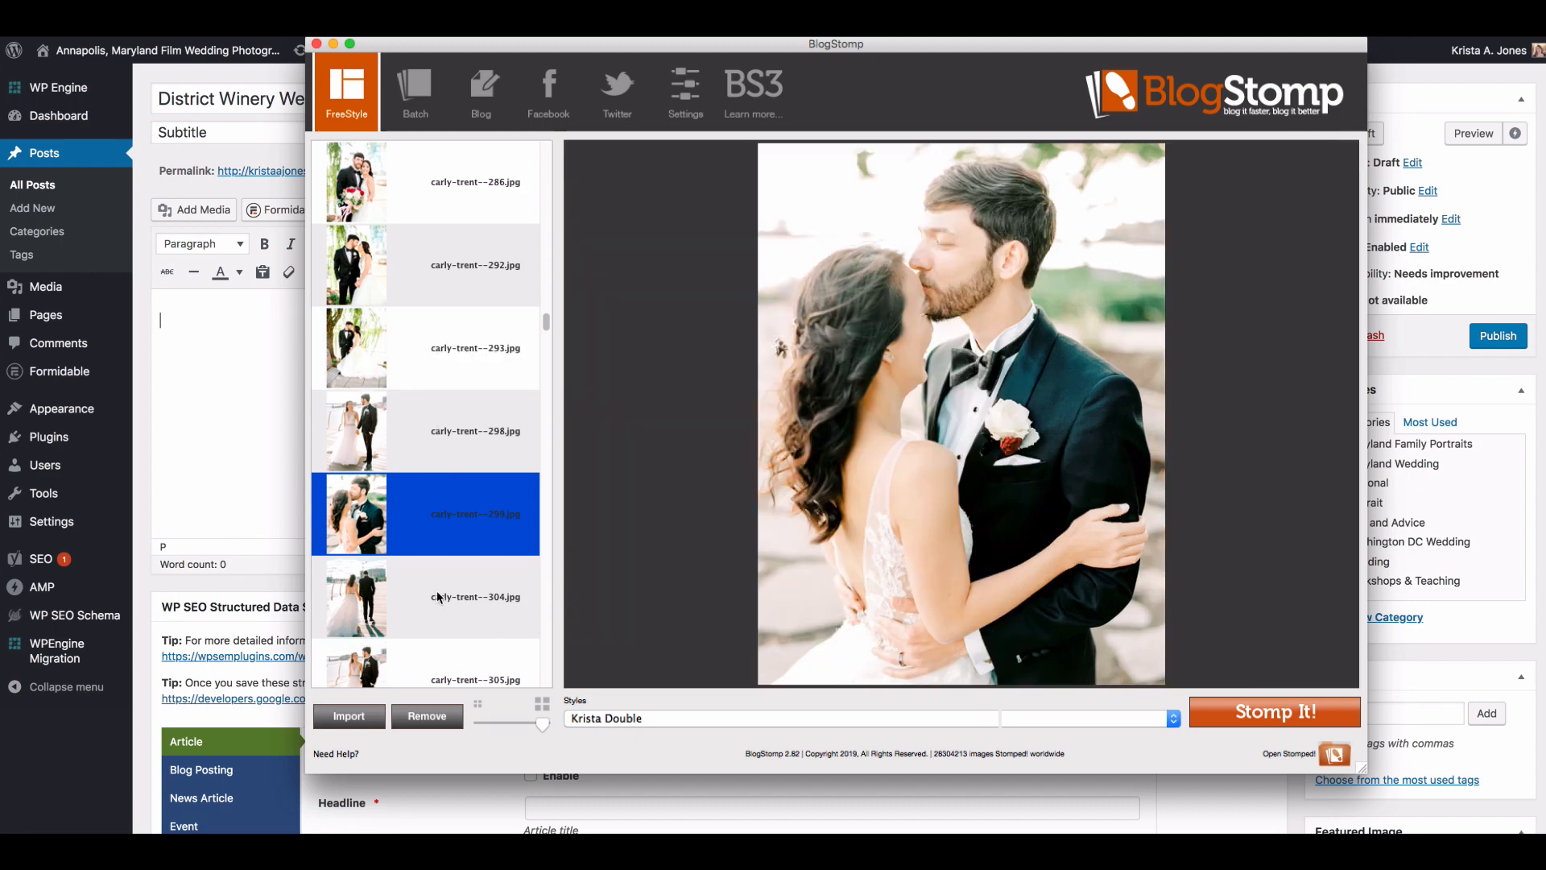
Step: Try the couple portrait numbered 299 side by side with the one numbered 305, and with 309
{"action": "scroll", "coordinate": [440, 600], "scroll_direction": "down", "scroll_amount": 2}
{"action": "left_click", "coordinate": [439, 522], "text": "super"}
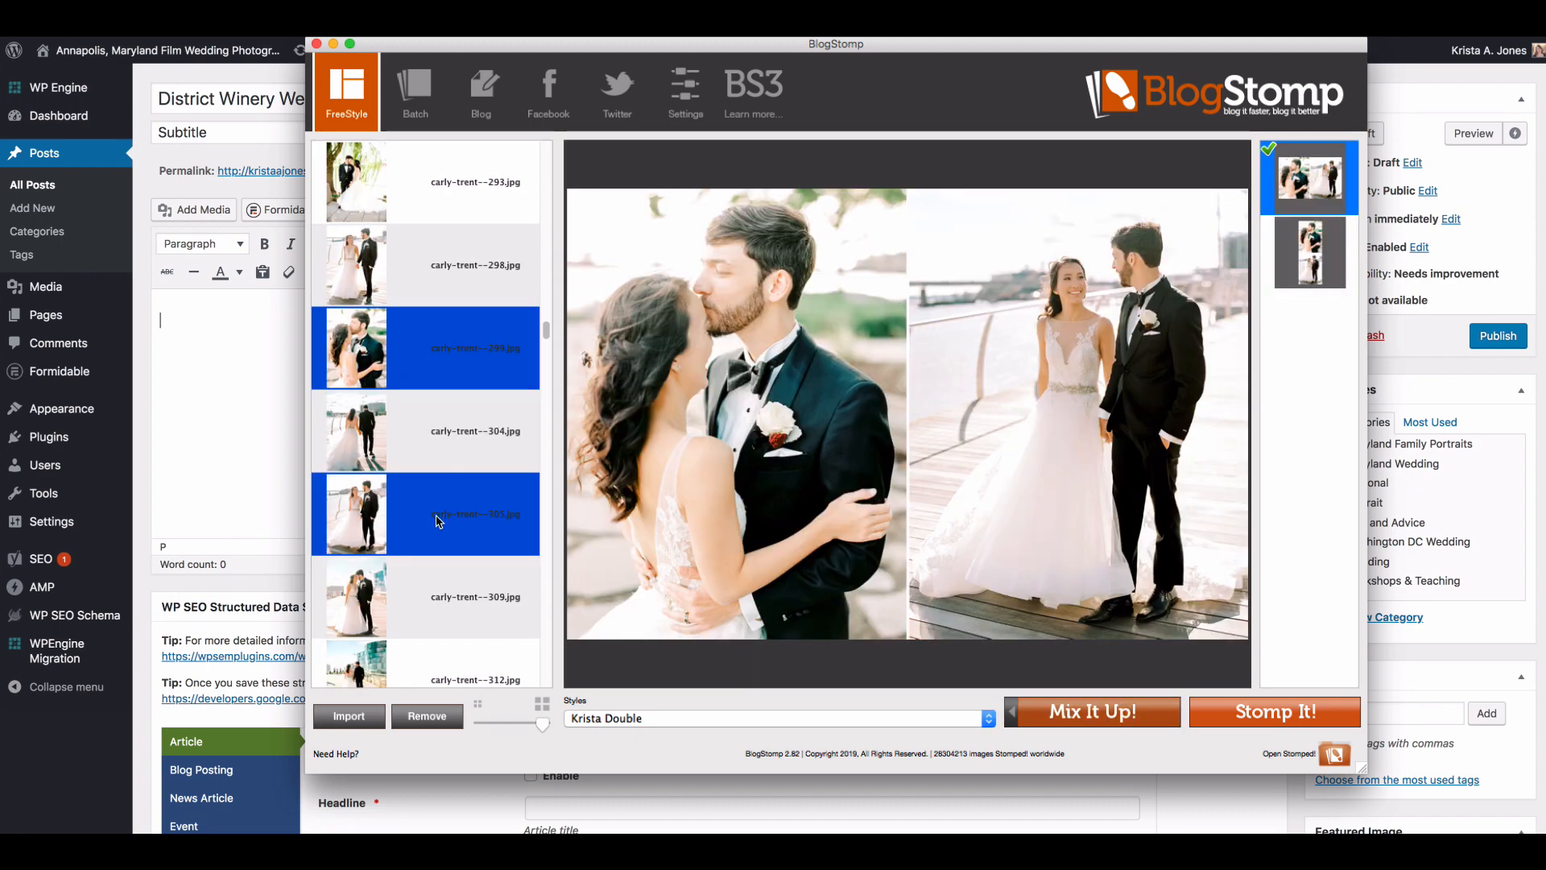
{"action": "left_click", "coordinate": [438, 522], "text": "super"}
{"action": "left_click", "coordinate": [441, 594], "text": "super"}
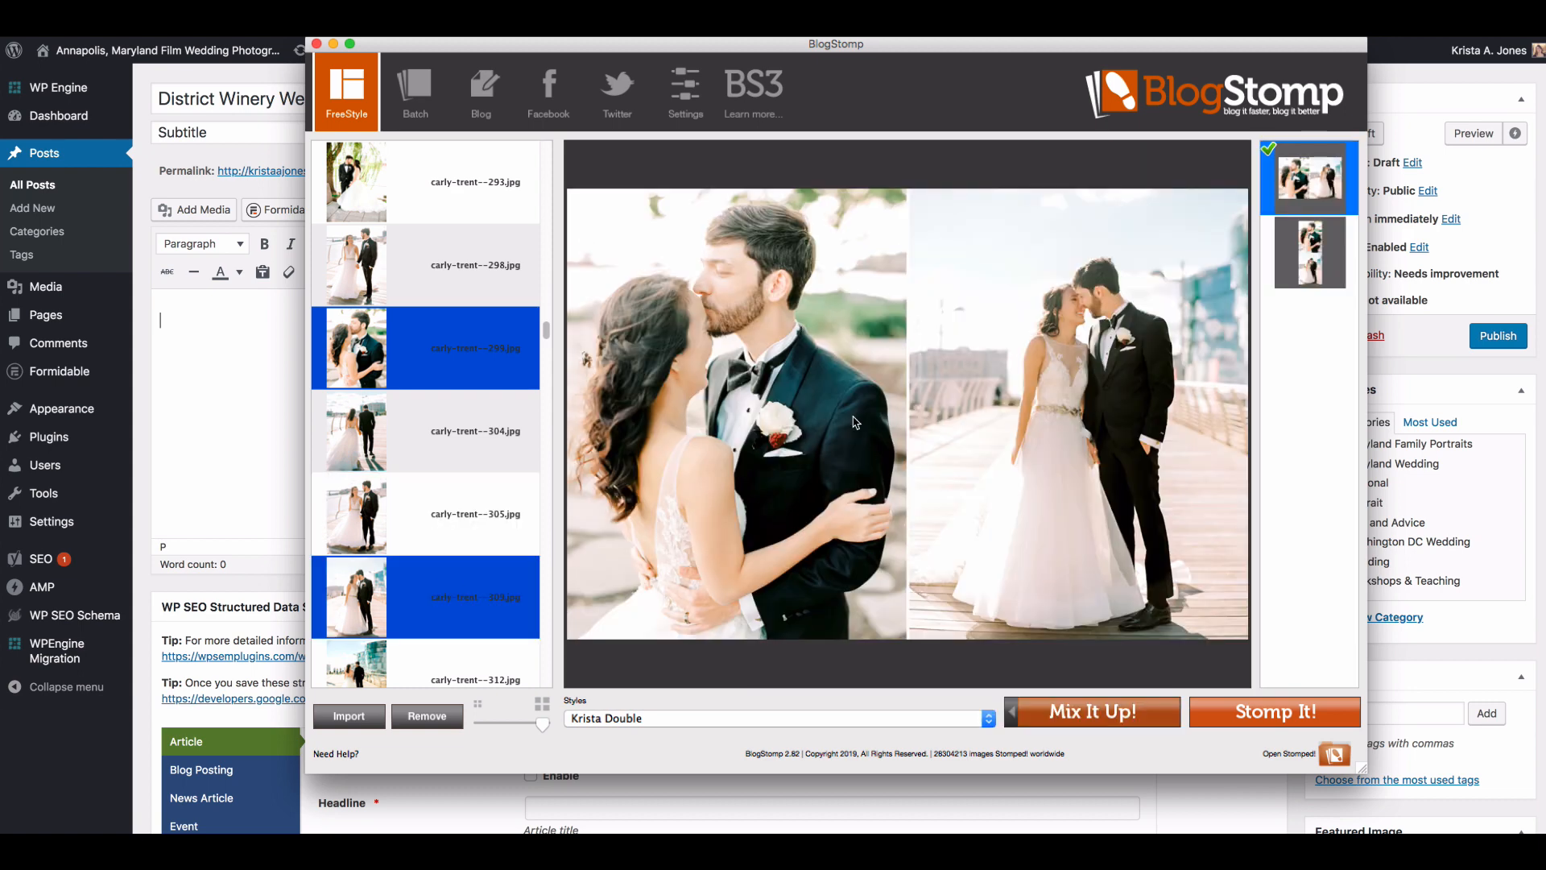
Step: Take portrait 299 out of the selection and Stomp the couple portrait numbered 309 as a single image
{"action": "left_click", "coordinate": [451, 350], "text": "super"}
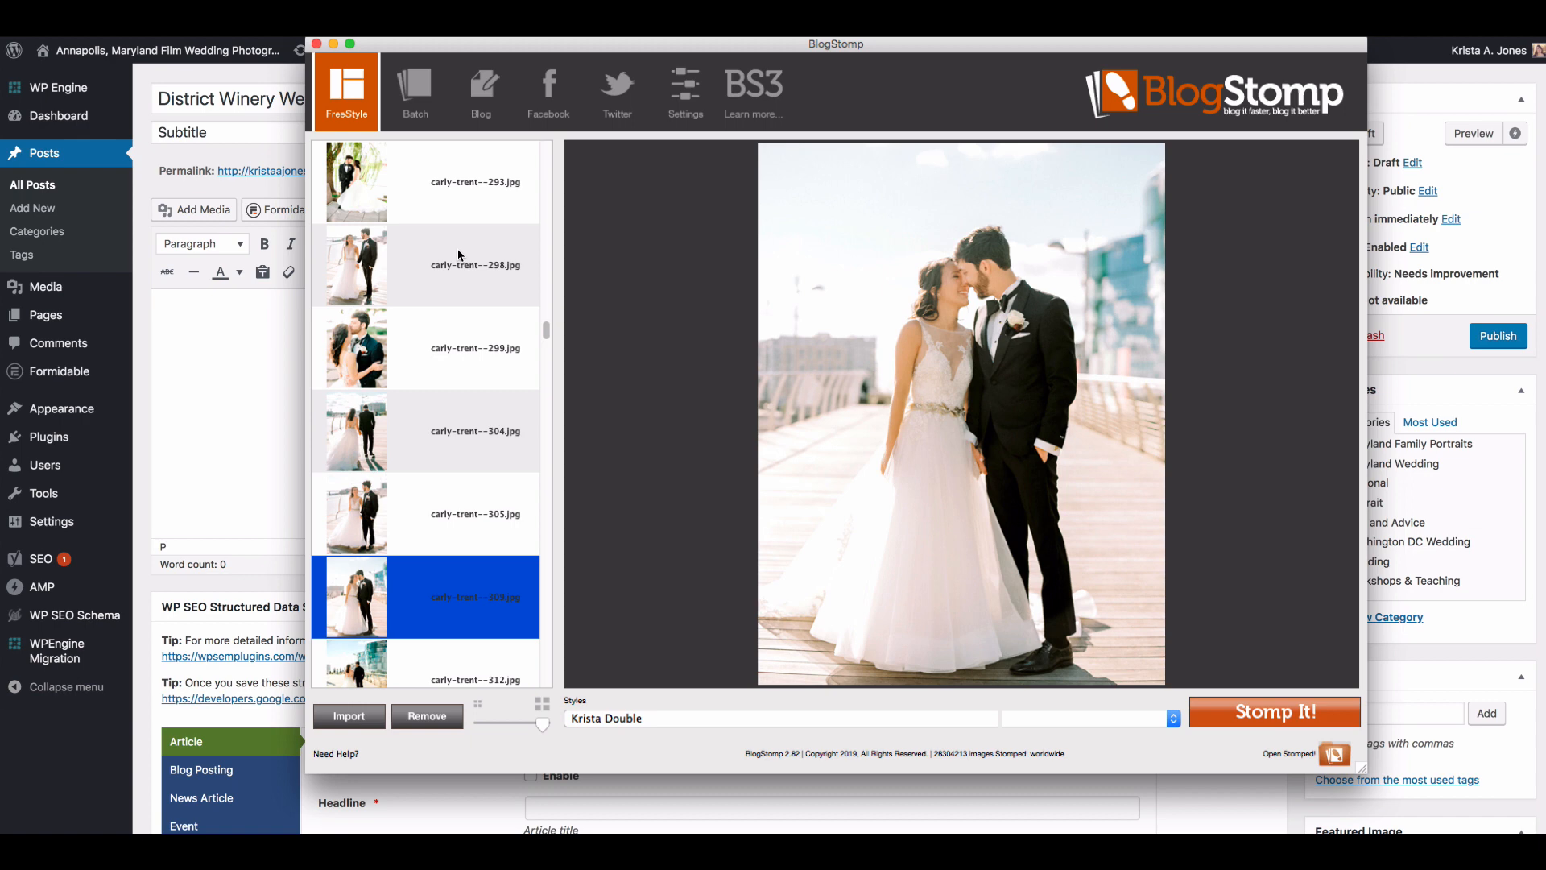
{"action": "left_click", "coordinate": [449, 358], "text": "super"}
{"action": "left_click", "coordinate": [446, 356], "text": "super"}
{"action": "left_click", "coordinate": [456, 525], "text": "super"}
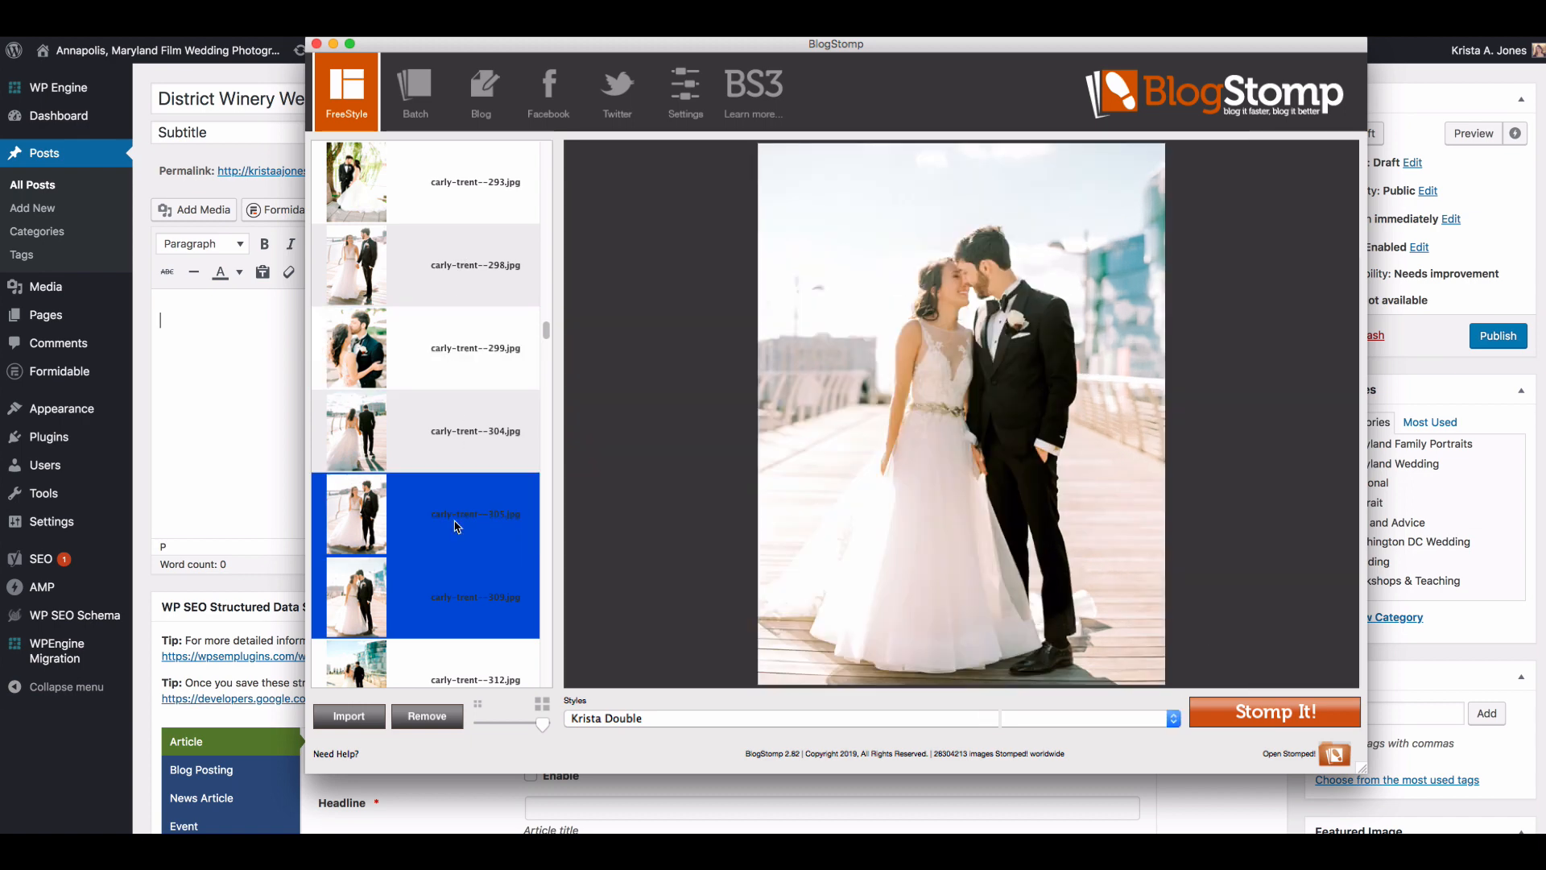
{"action": "left_click", "coordinate": [460, 638]}
{"action": "scroll", "coordinate": [434, 554], "scroll_direction": "down", "scroll_amount": 1}
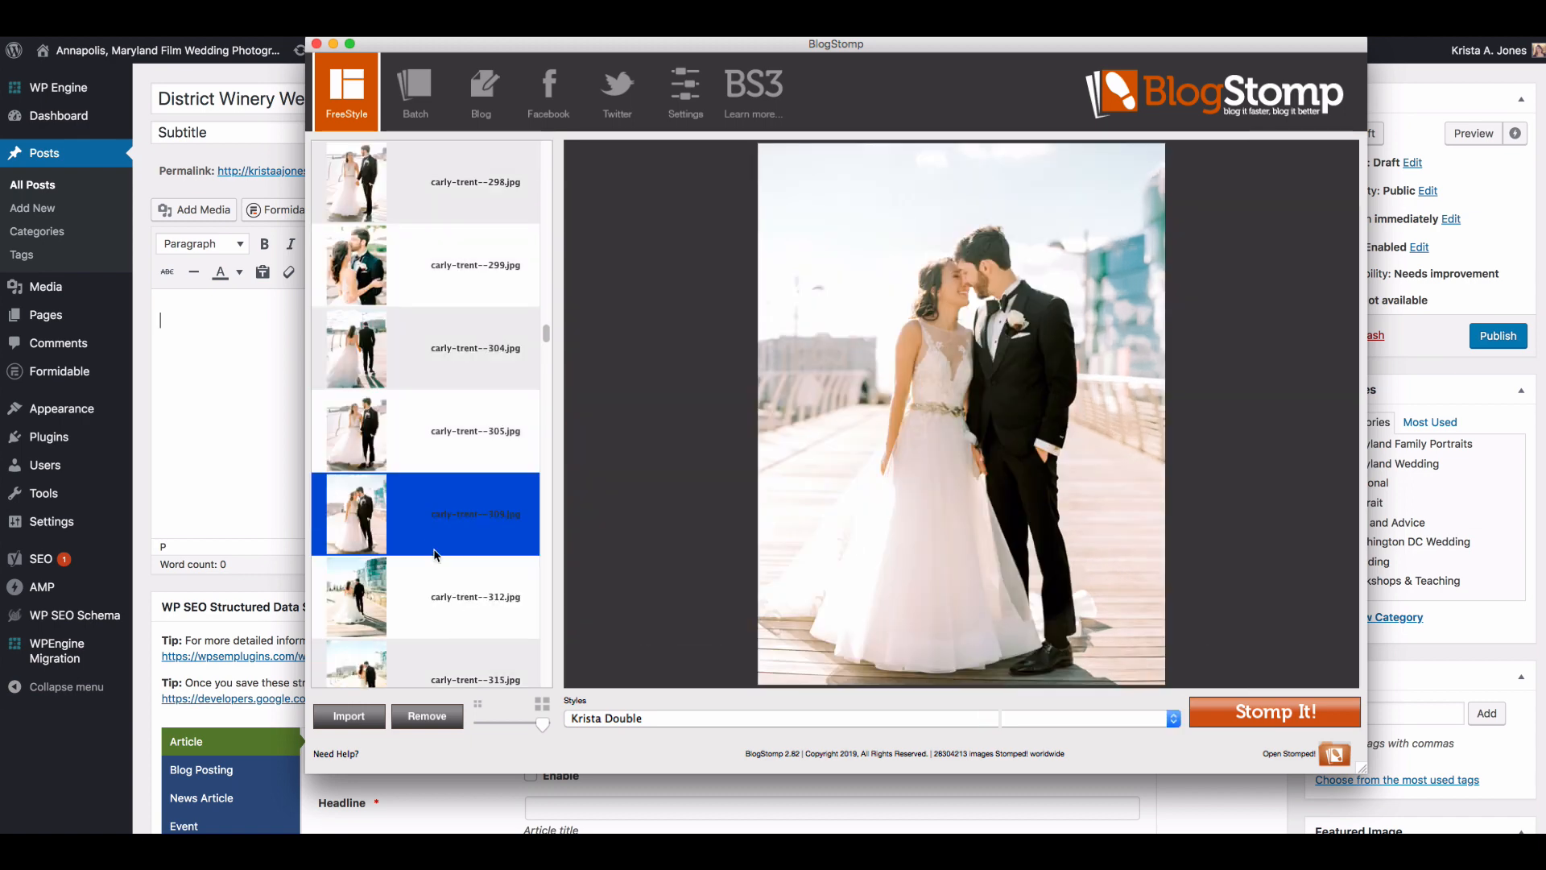
{"action": "left_click", "coordinate": [434, 617]}
{"action": "left_click", "coordinate": [437, 524]}
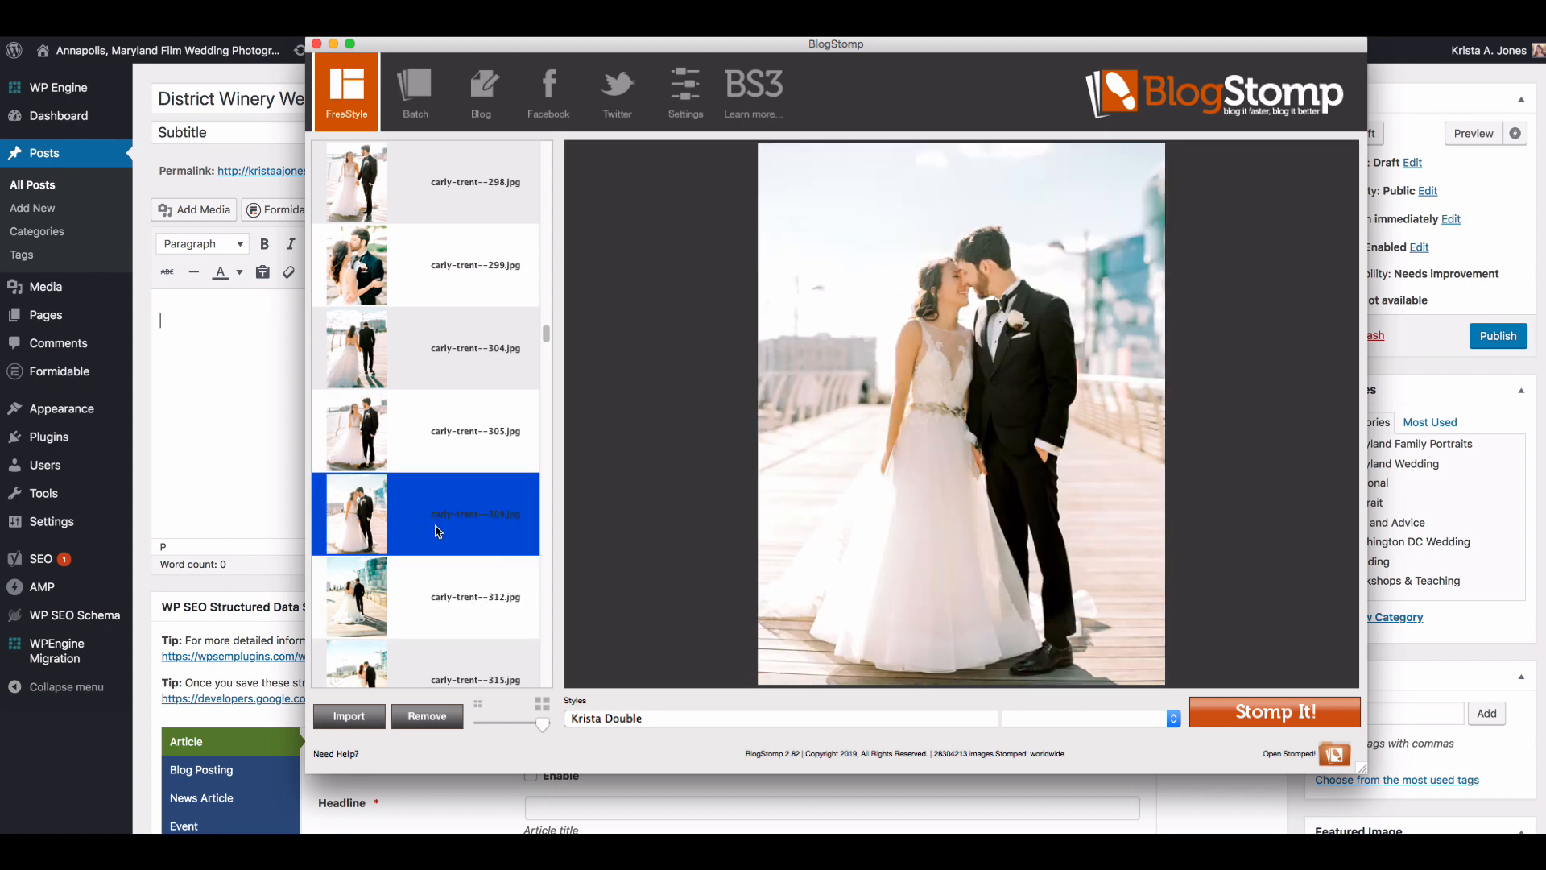
{"action": "left_click", "coordinate": [1281, 712]}
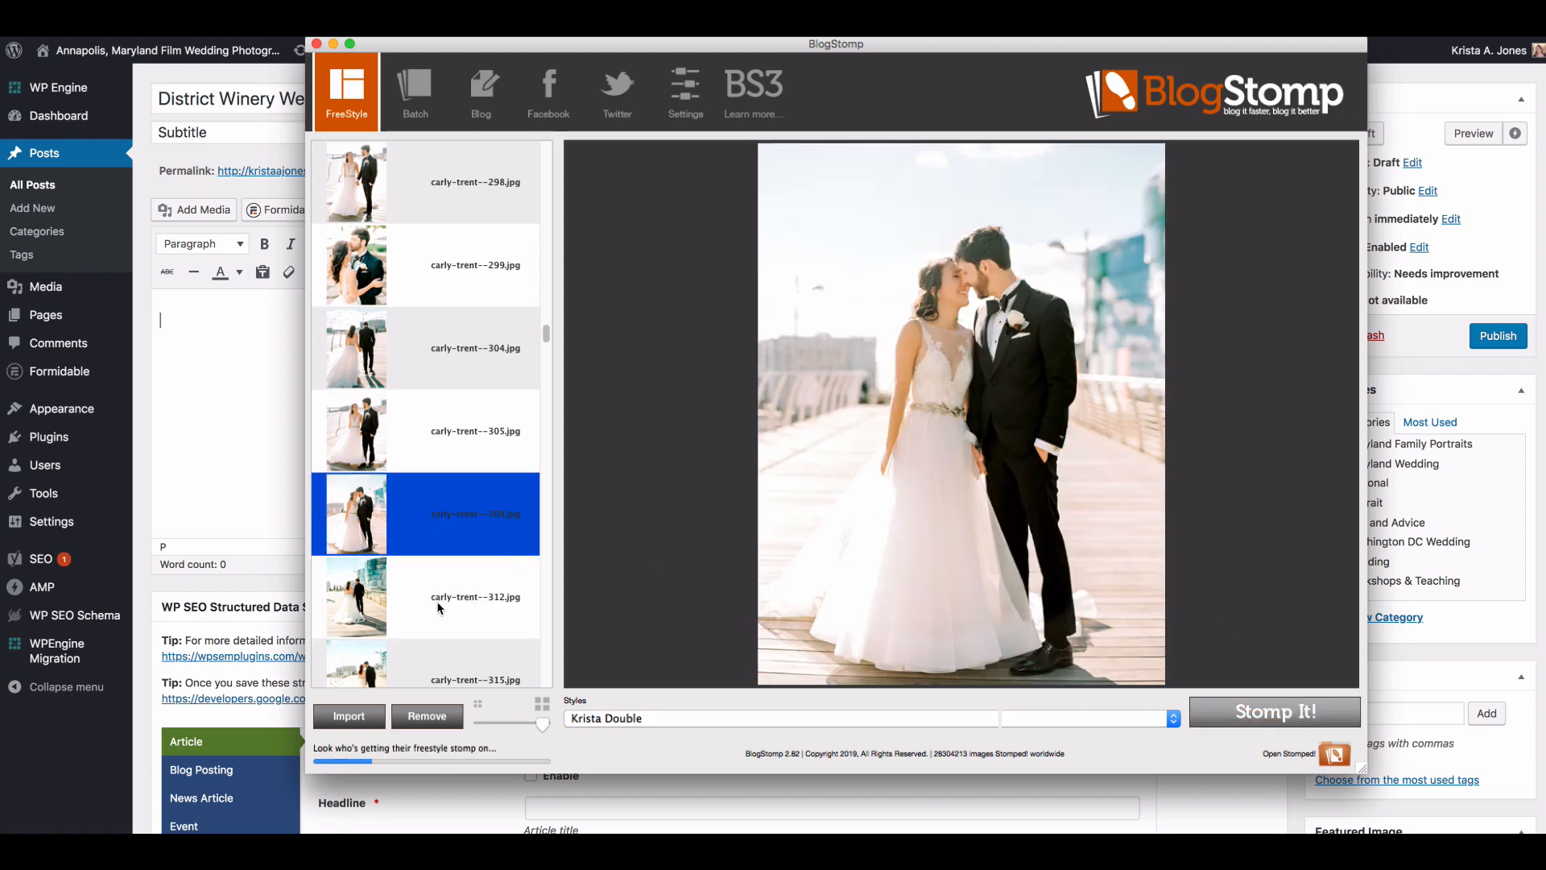
Step: Compare the boardwalk couple portraits numbered 315 to 324, and Stomp the horizontal one numbered 327 as a single image
{"action": "left_click", "coordinate": [435, 448]}
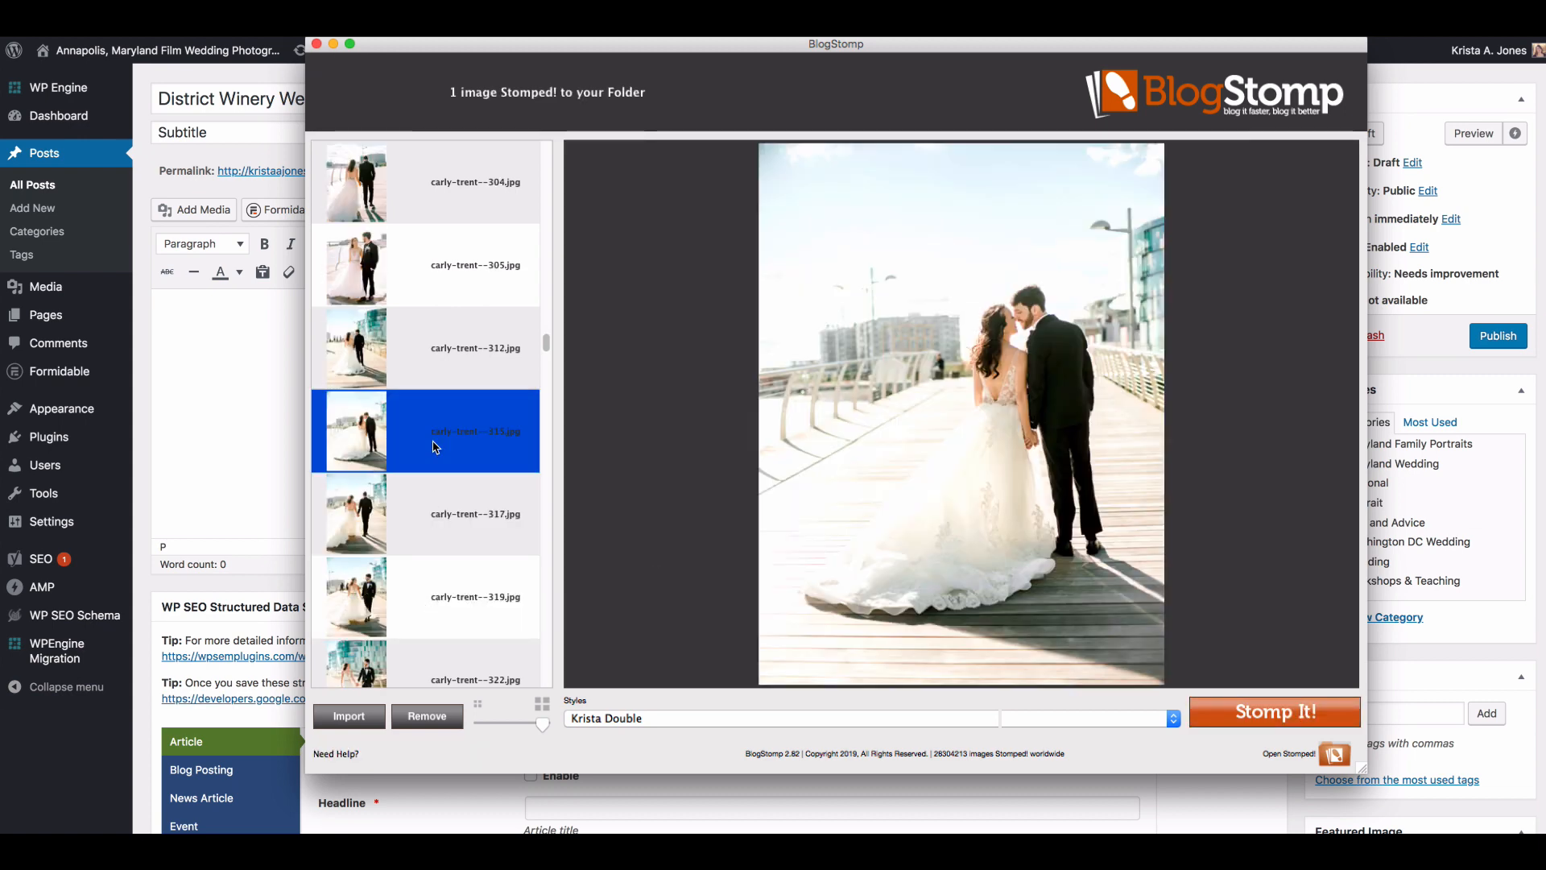
{"action": "left_click", "coordinate": [433, 515]}
{"action": "left_click", "coordinate": [432, 583]}
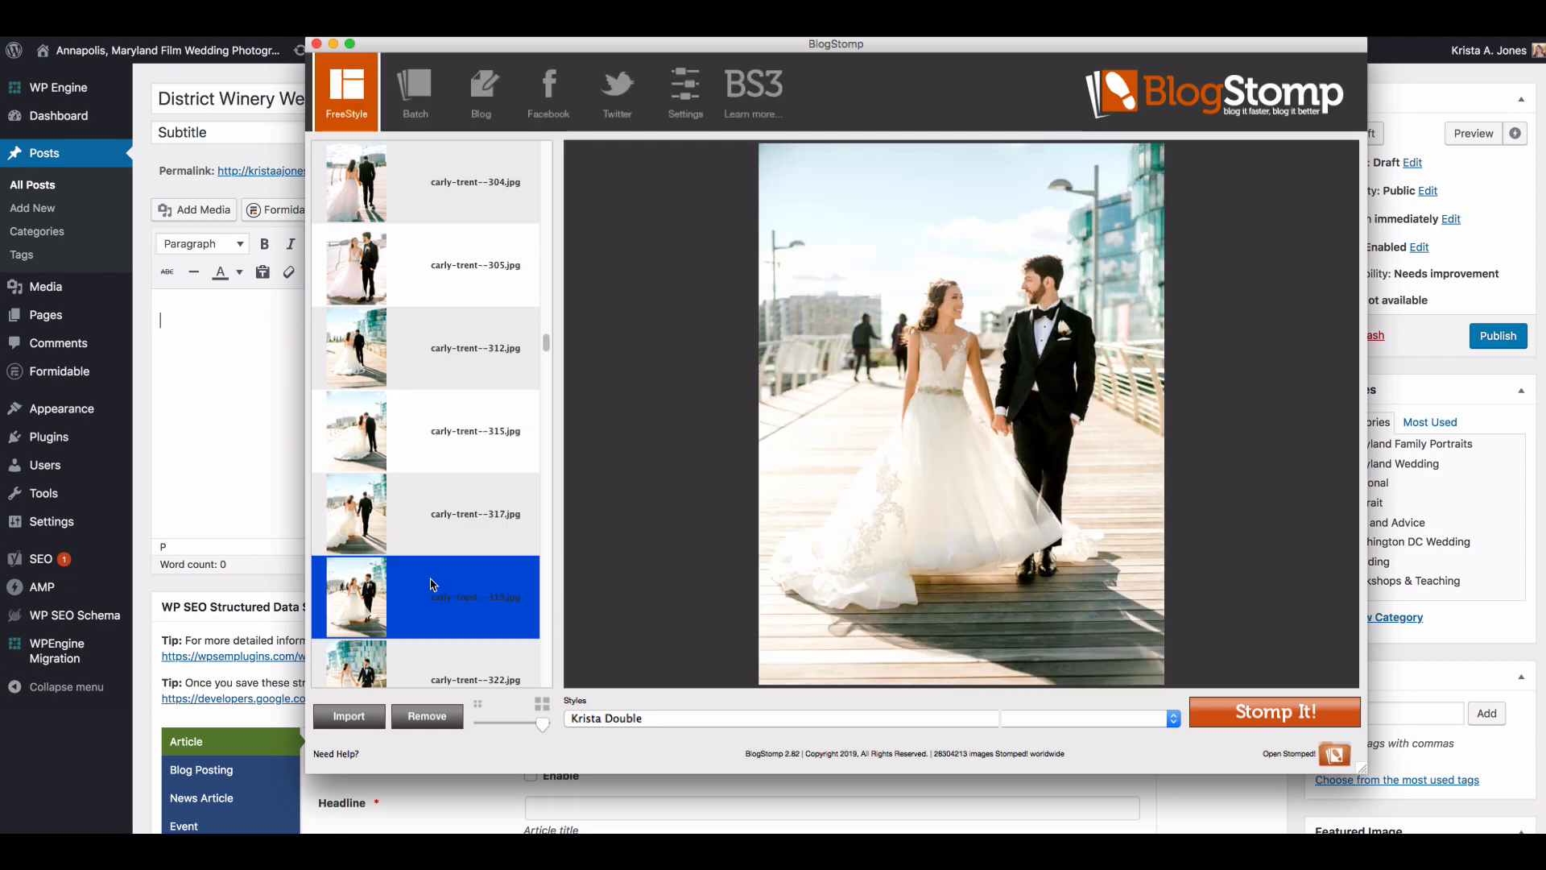
{"action": "left_click", "coordinate": [411, 431]}
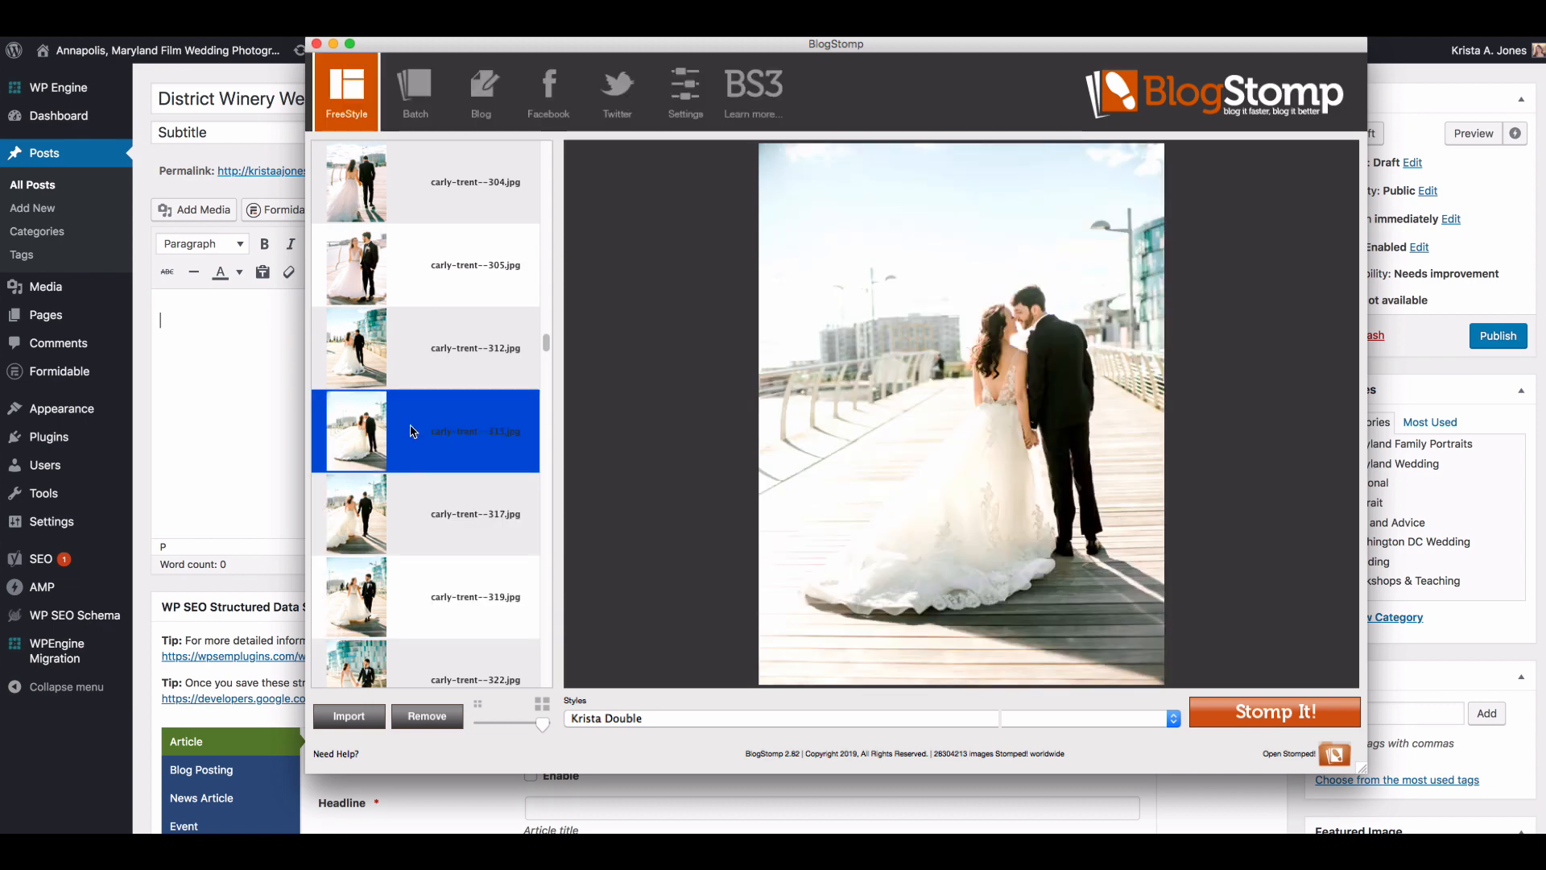
{"action": "scroll", "coordinate": [411, 431], "scroll_direction": "down", "scroll_amount": 2}
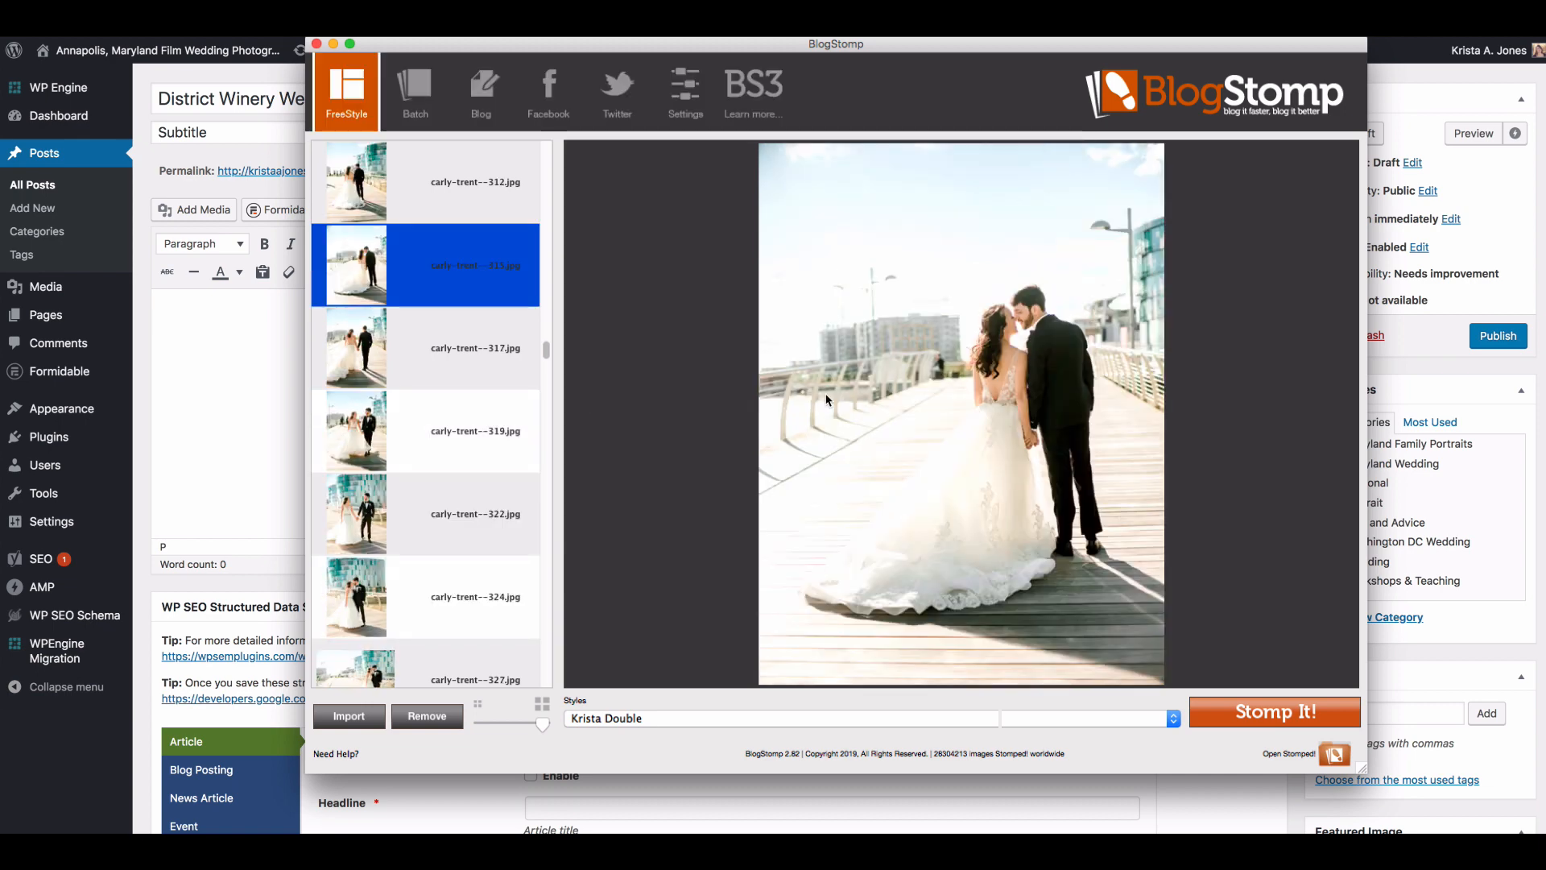
{"action": "left_click", "coordinate": [429, 618]}
{"action": "scroll", "coordinate": [414, 612], "scroll_direction": "down", "scroll_amount": 1}
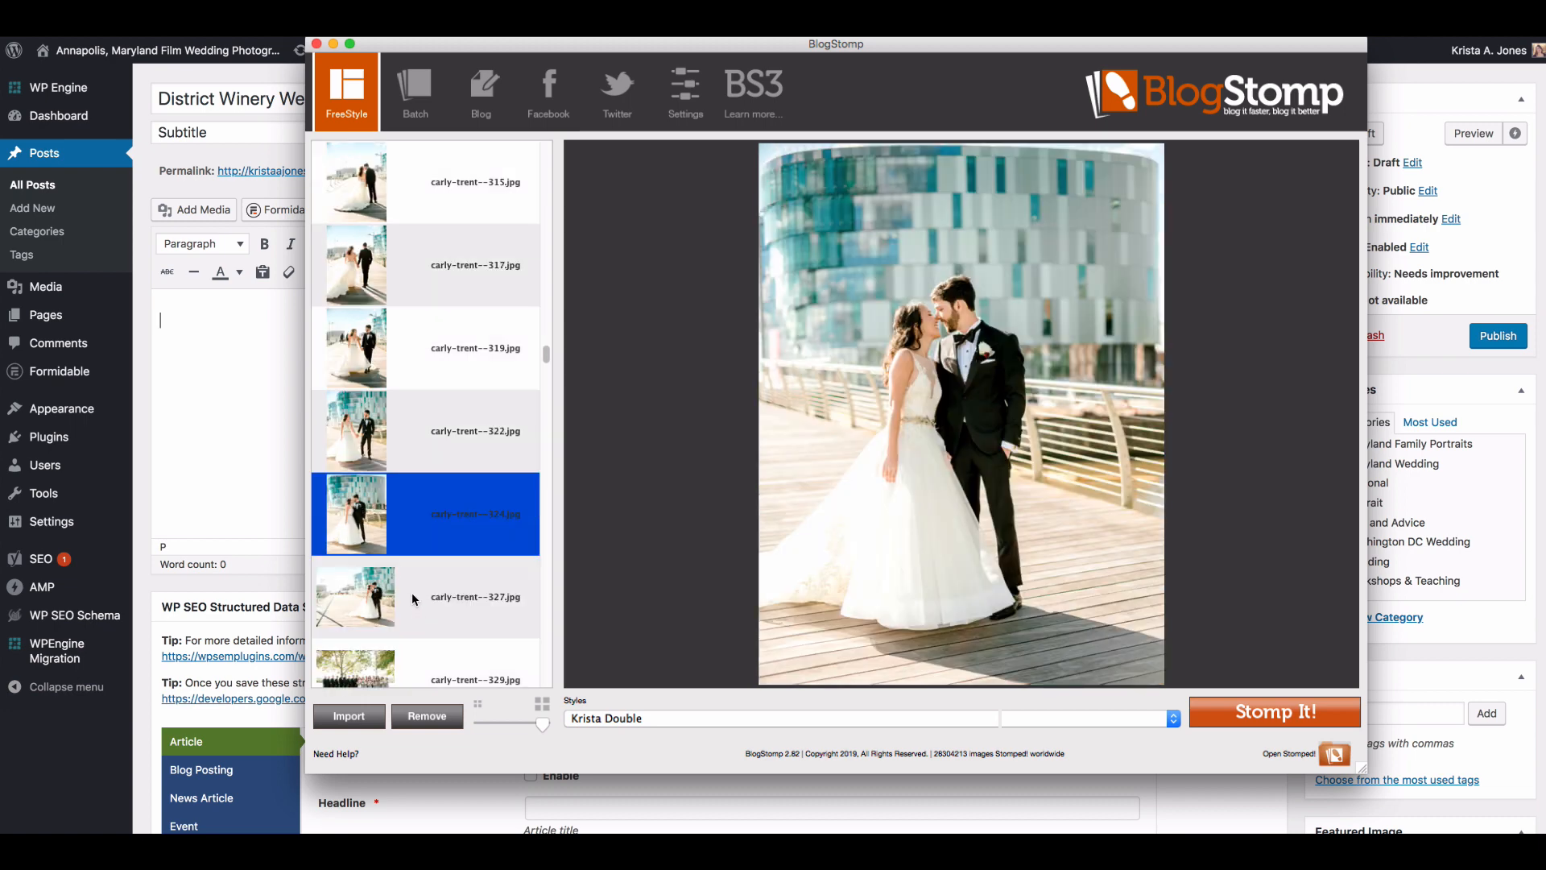
{"action": "left_click", "coordinate": [412, 592]}
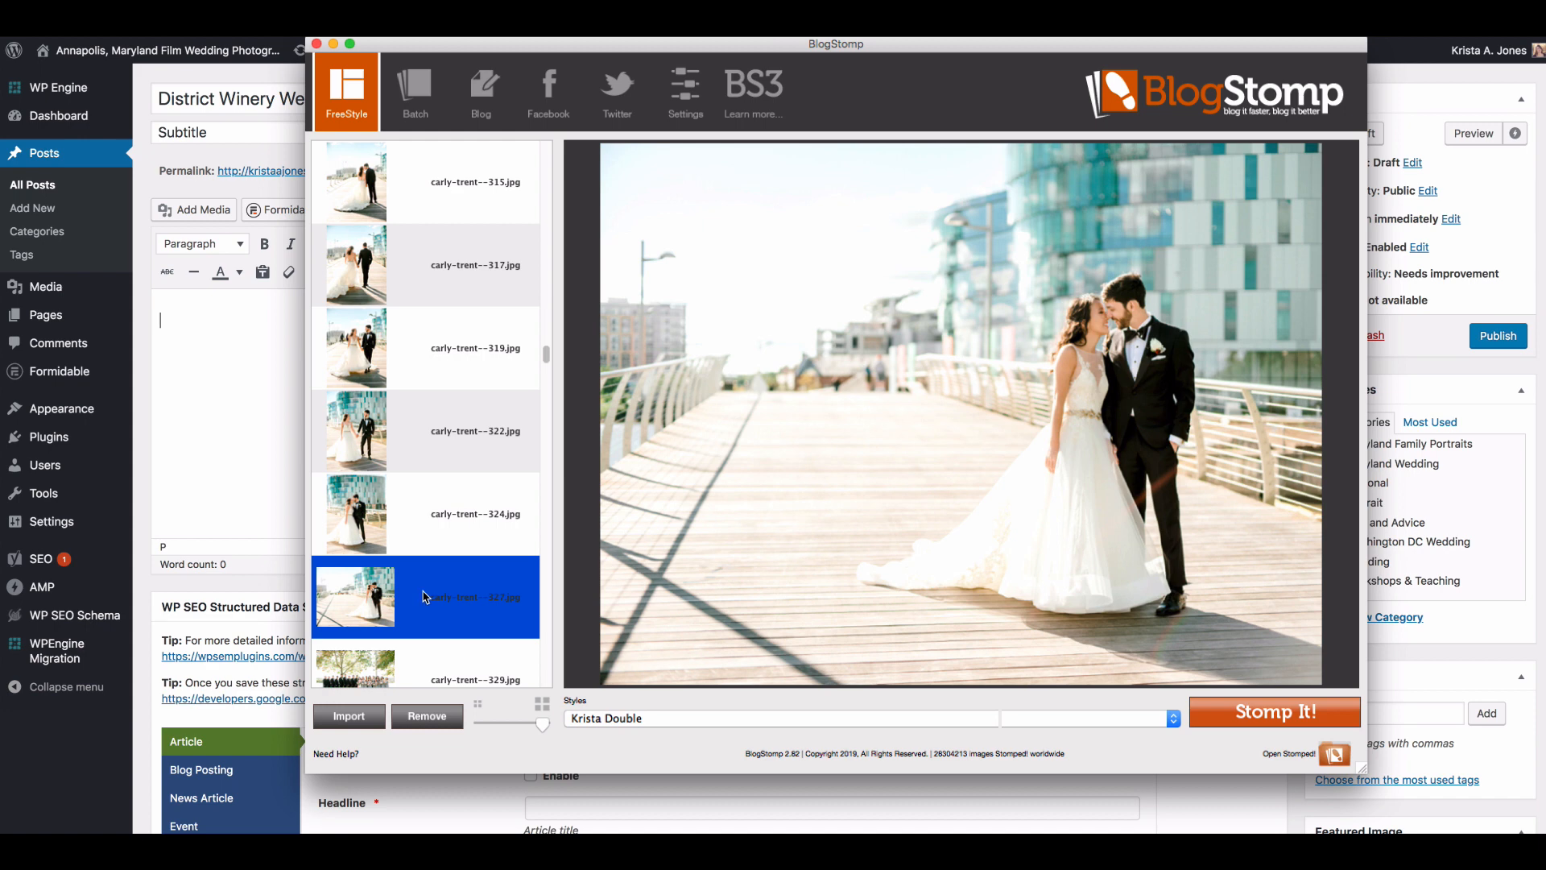
{"action": "key", "text": "Return"}
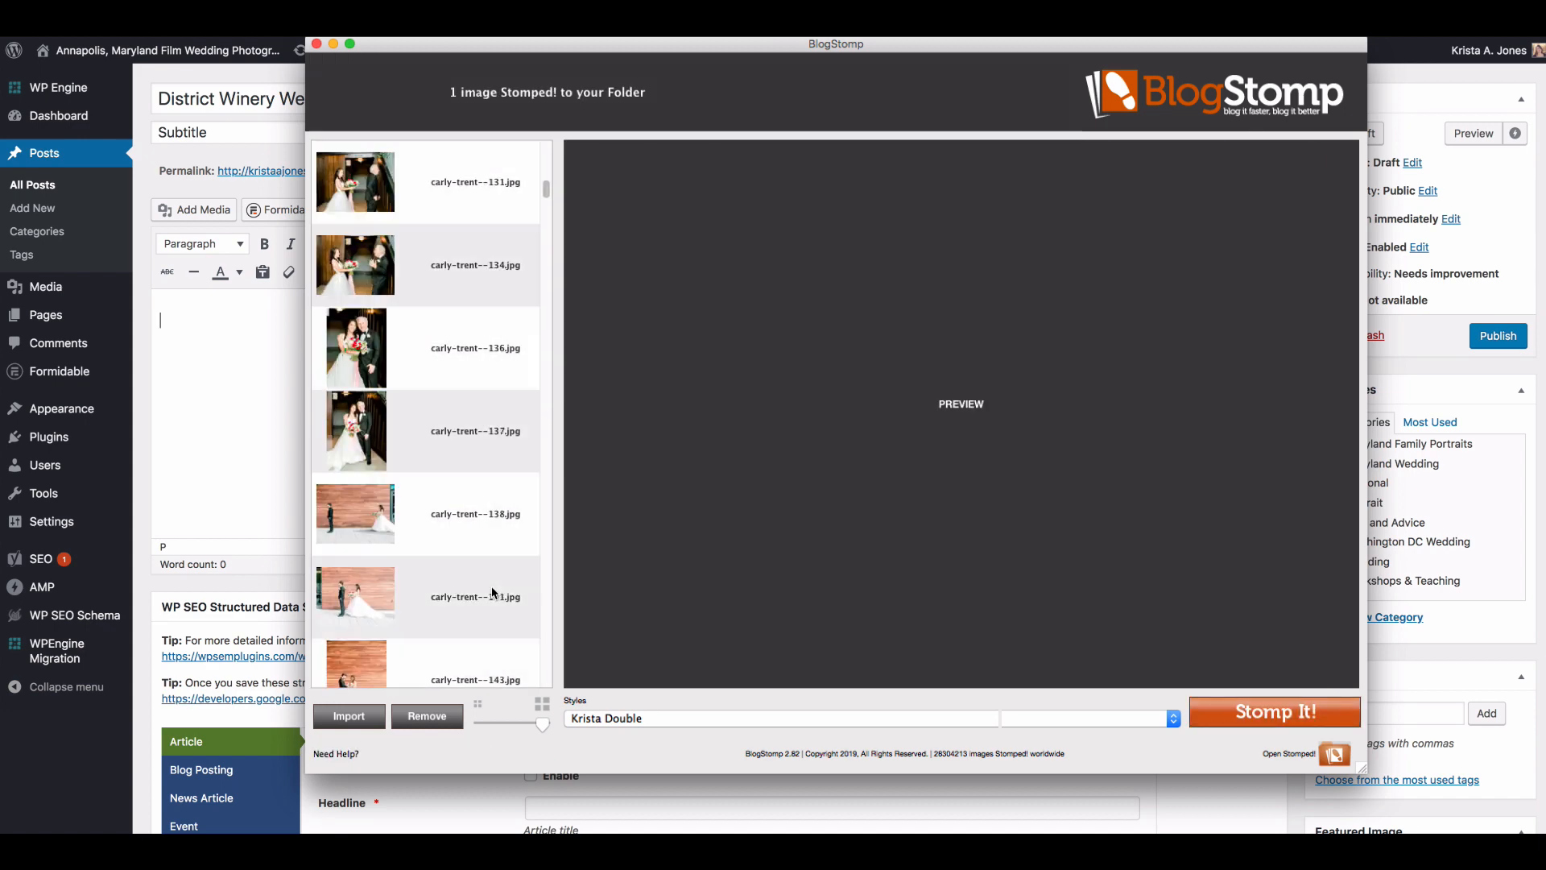
Step: Return to the boardwalk couple portraits and try those numbered 305 and 322 as a side-by-side pair
{"action": "scroll", "coordinate": [493, 592], "scroll_direction": "down", "scroll_amount": 6}
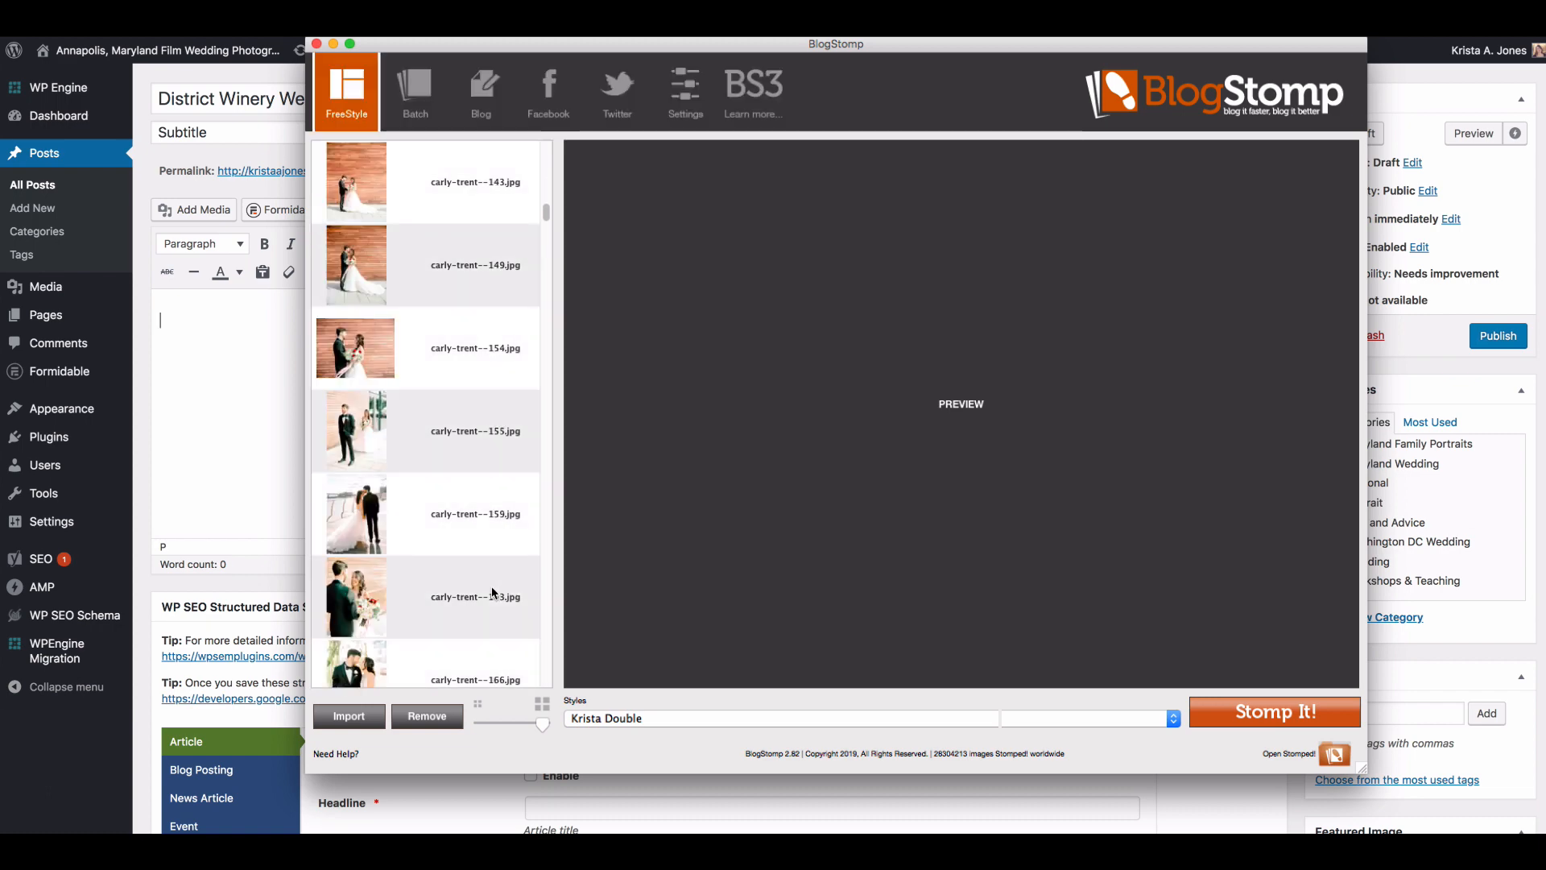
{"action": "left_click", "coordinate": [456, 555]}
{"action": "scroll", "coordinate": [456, 556], "scroll_direction": "down", "scroll_amount": 20}
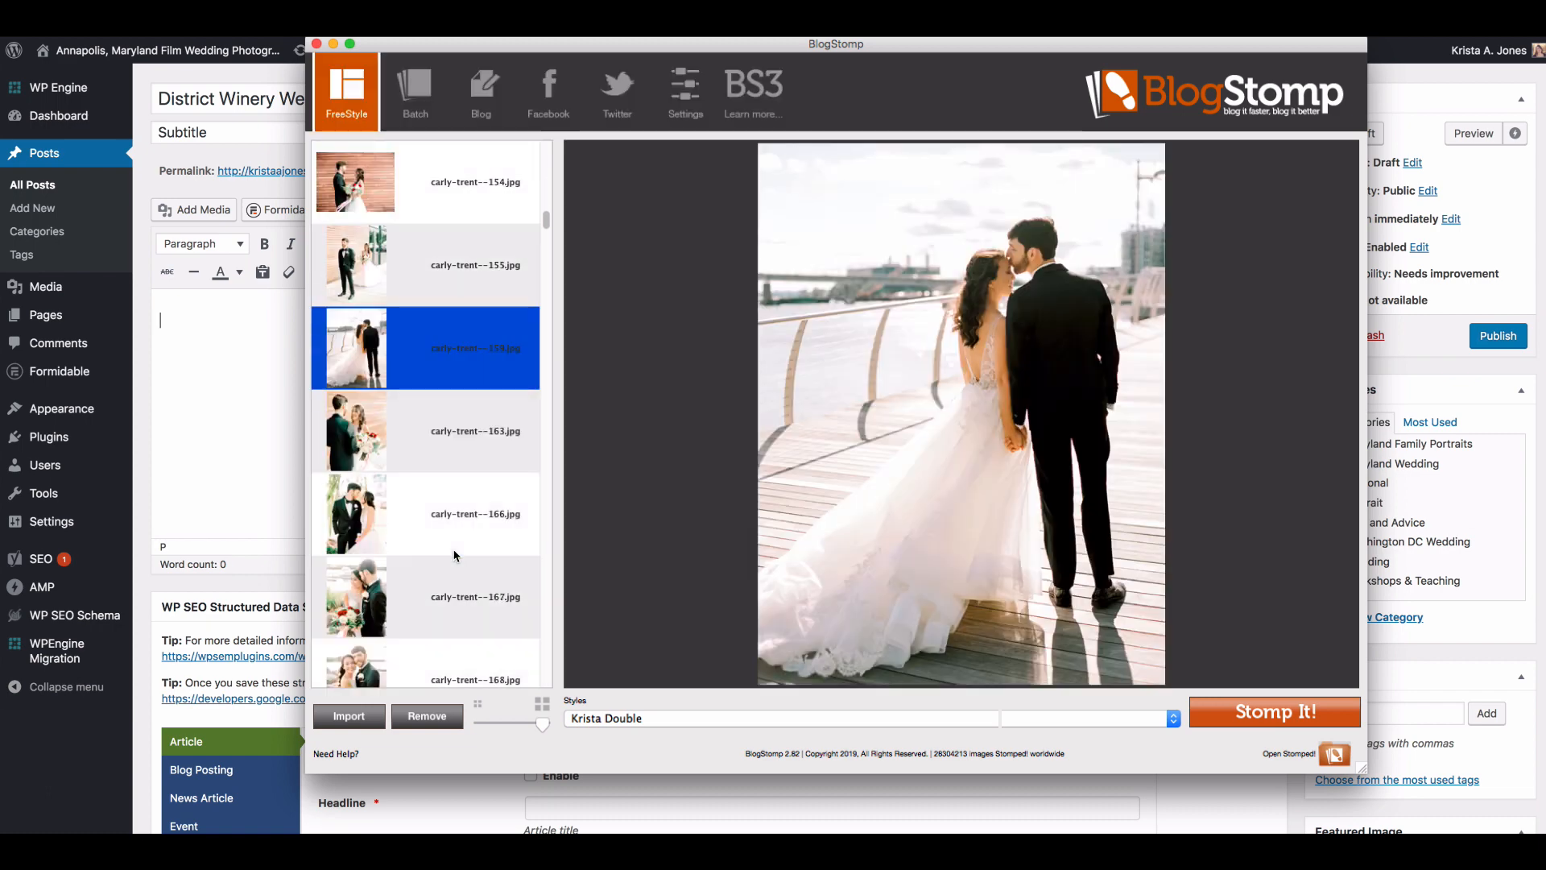
{"action": "scroll", "coordinate": [456, 555], "scroll_direction": "down", "scroll_amount": 15}
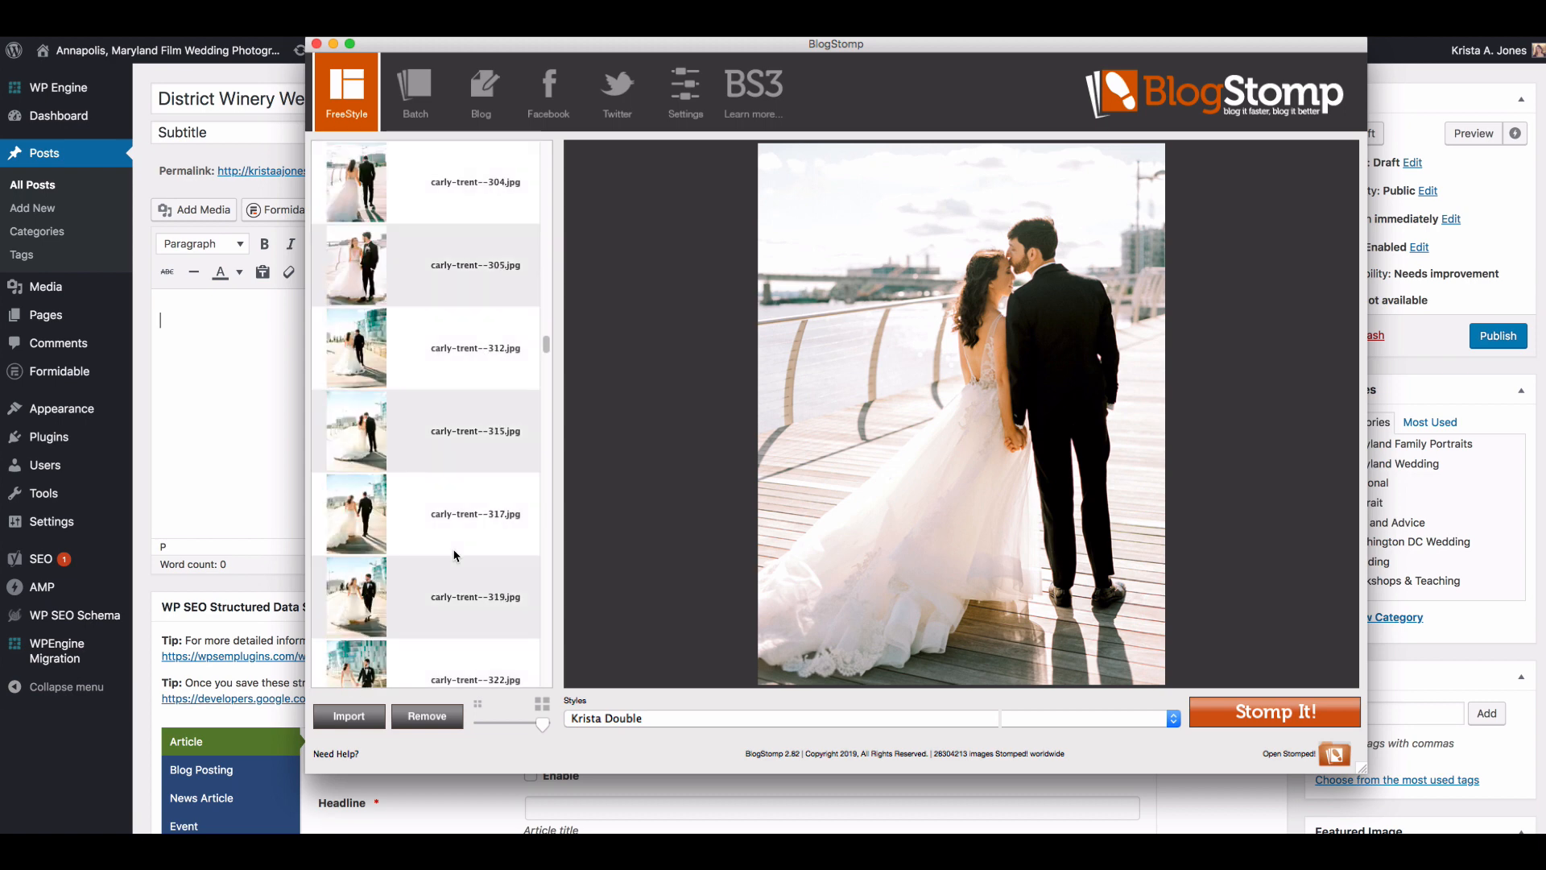
{"action": "scroll", "coordinate": [456, 556], "scroll_direction": "down", "scroll_amount": 5}
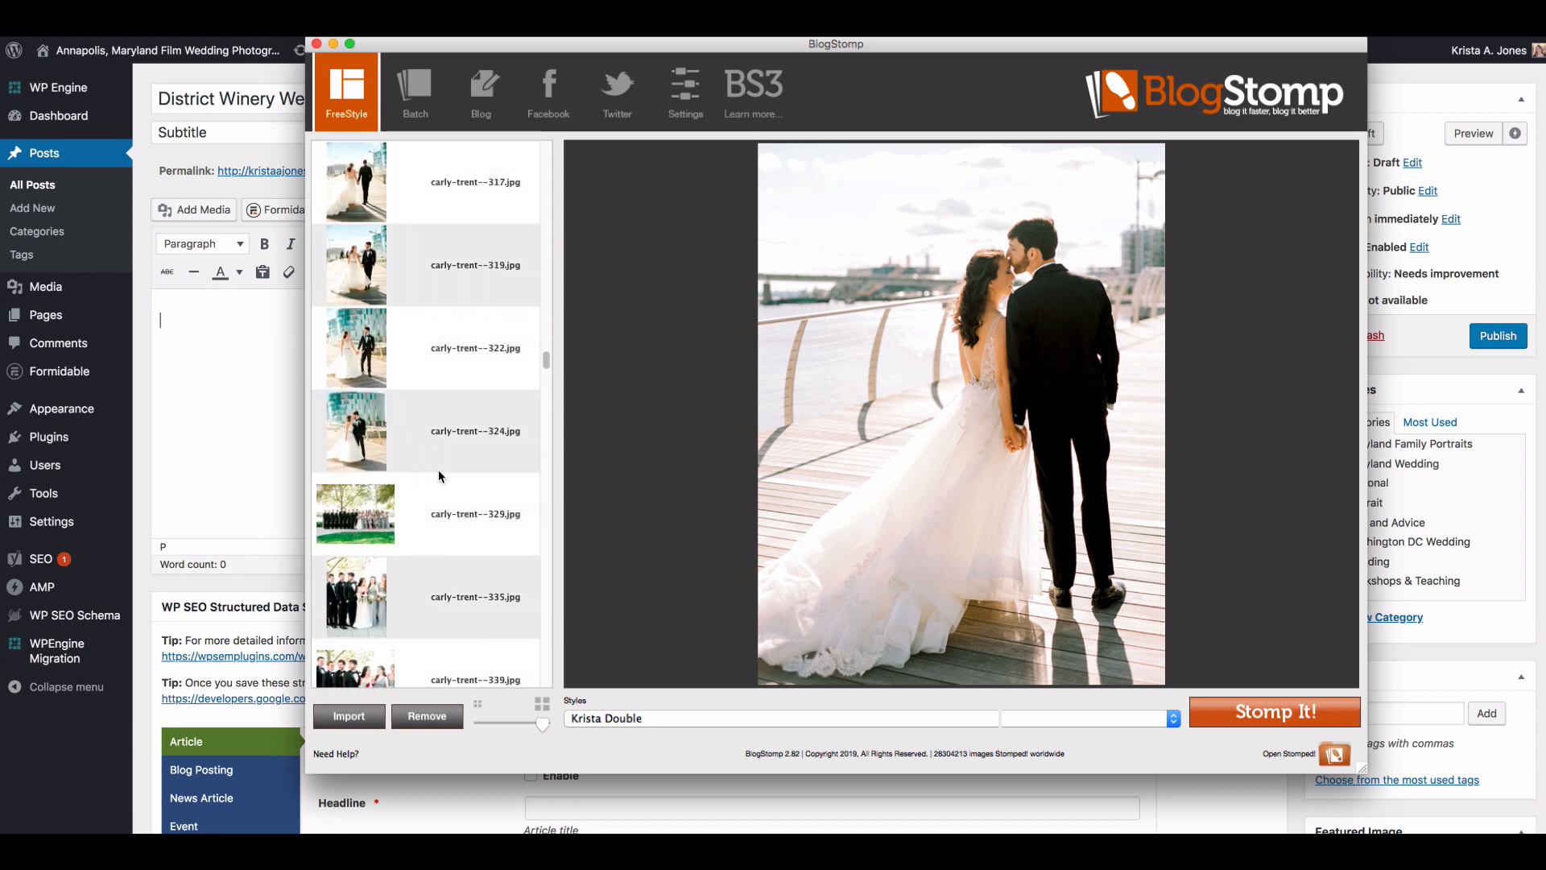
{"action": "scroll", "coordinate": [450, 378], "scroll_direction": "up", "scroll_amount": 1}
{"action": "left_click", "coordinate": [457, 456]}
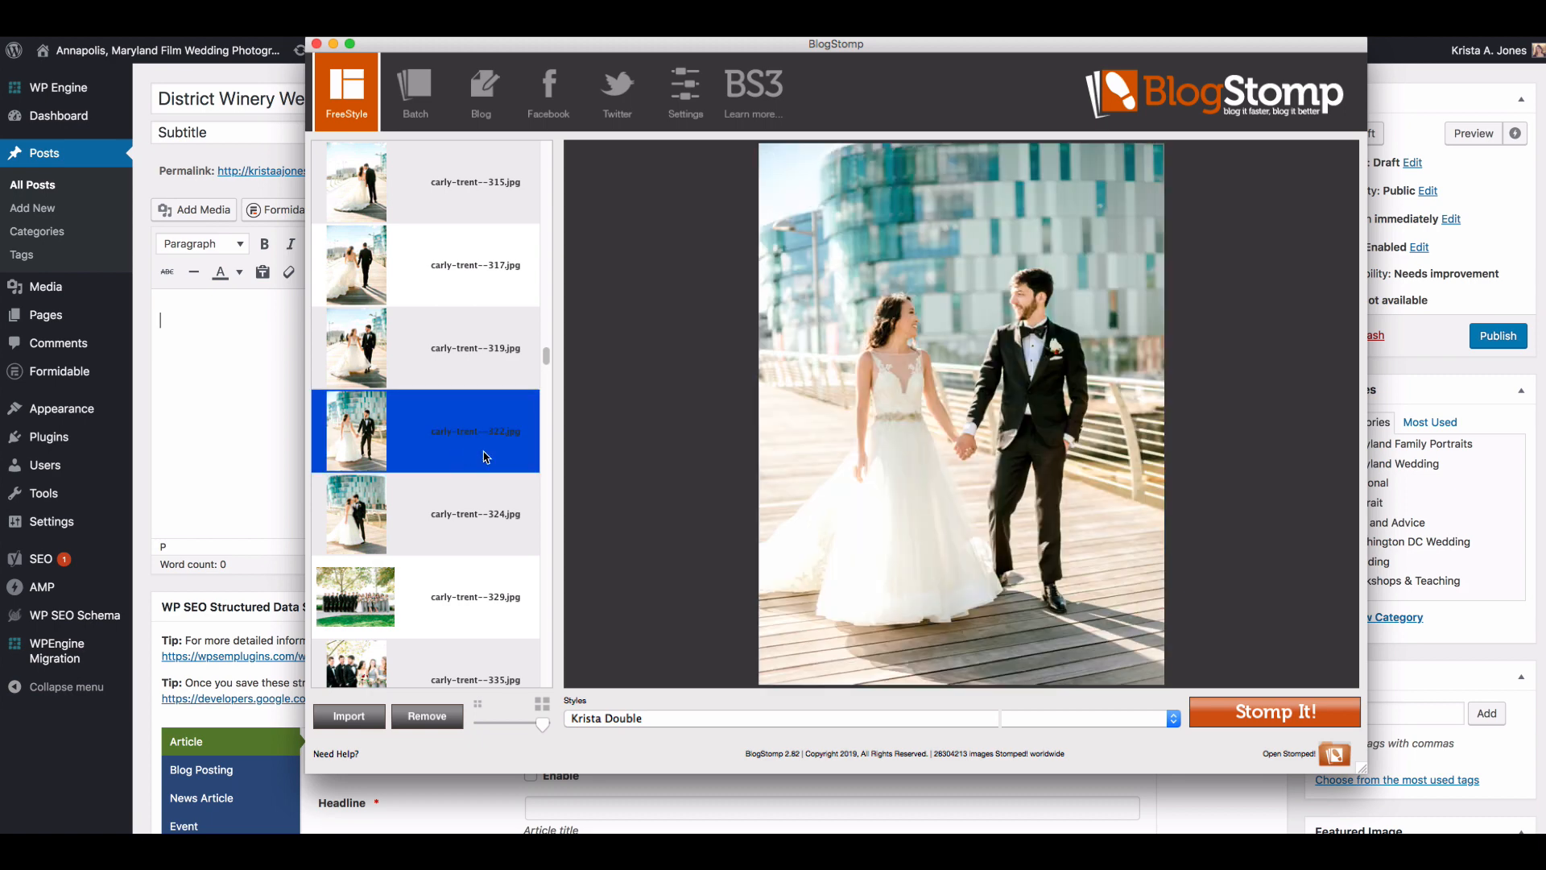
{"action": "scroll", "coordinate": [486, 457], "scroll_direction": "up", "scroll_amount": 2}
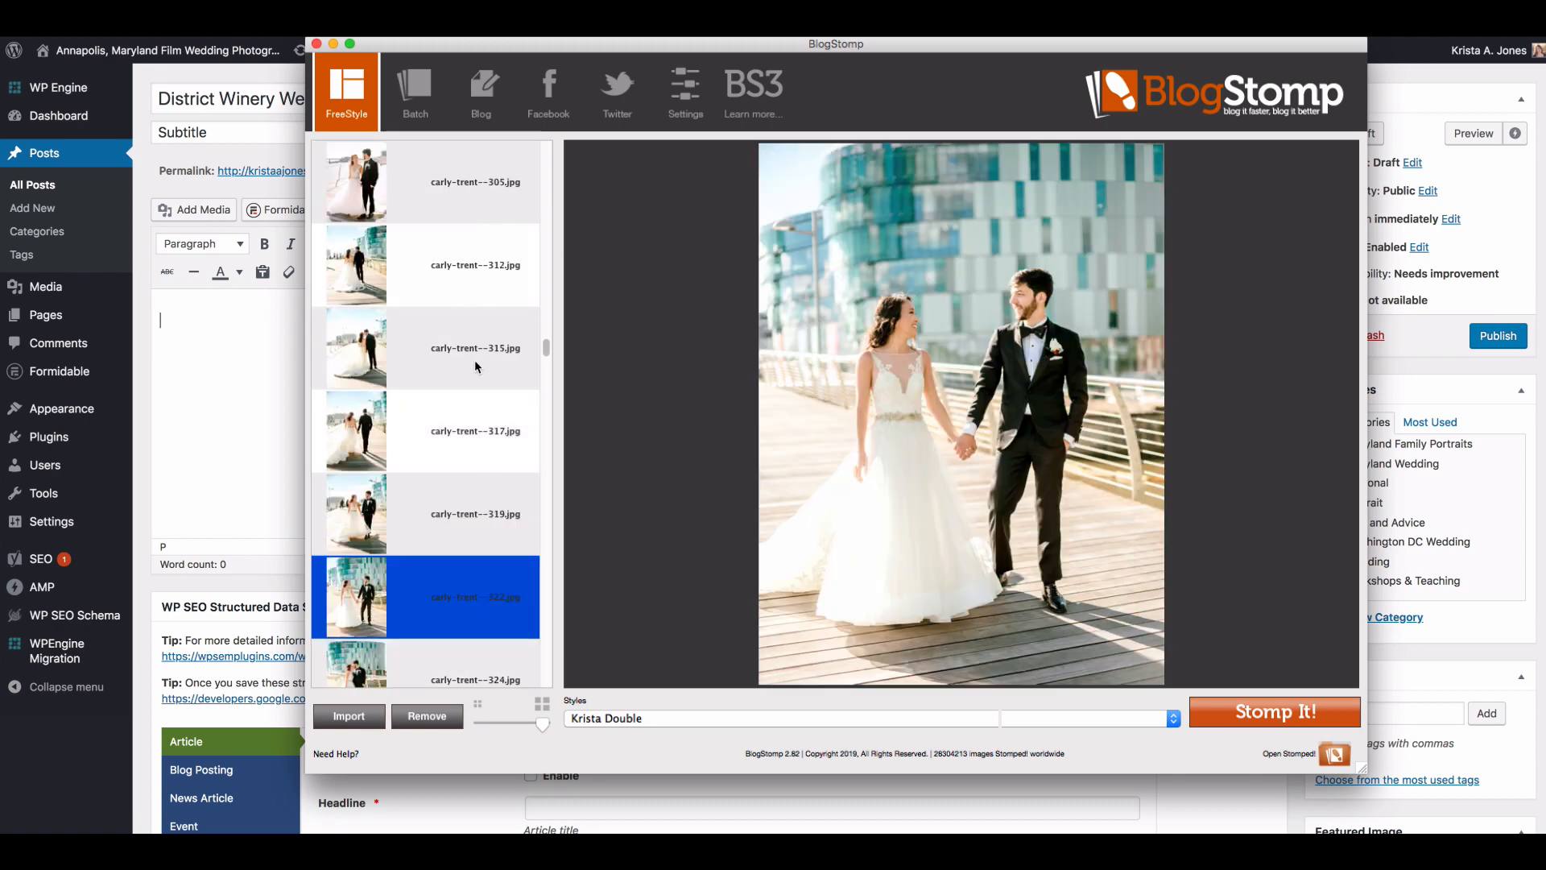
{"action": "scroll", "coordinate": [474, 403], "scroll_direction": "up", "scroll_amount": 1}
{"action": "left_click", "coordinate": [465, 265], "text": "super"}
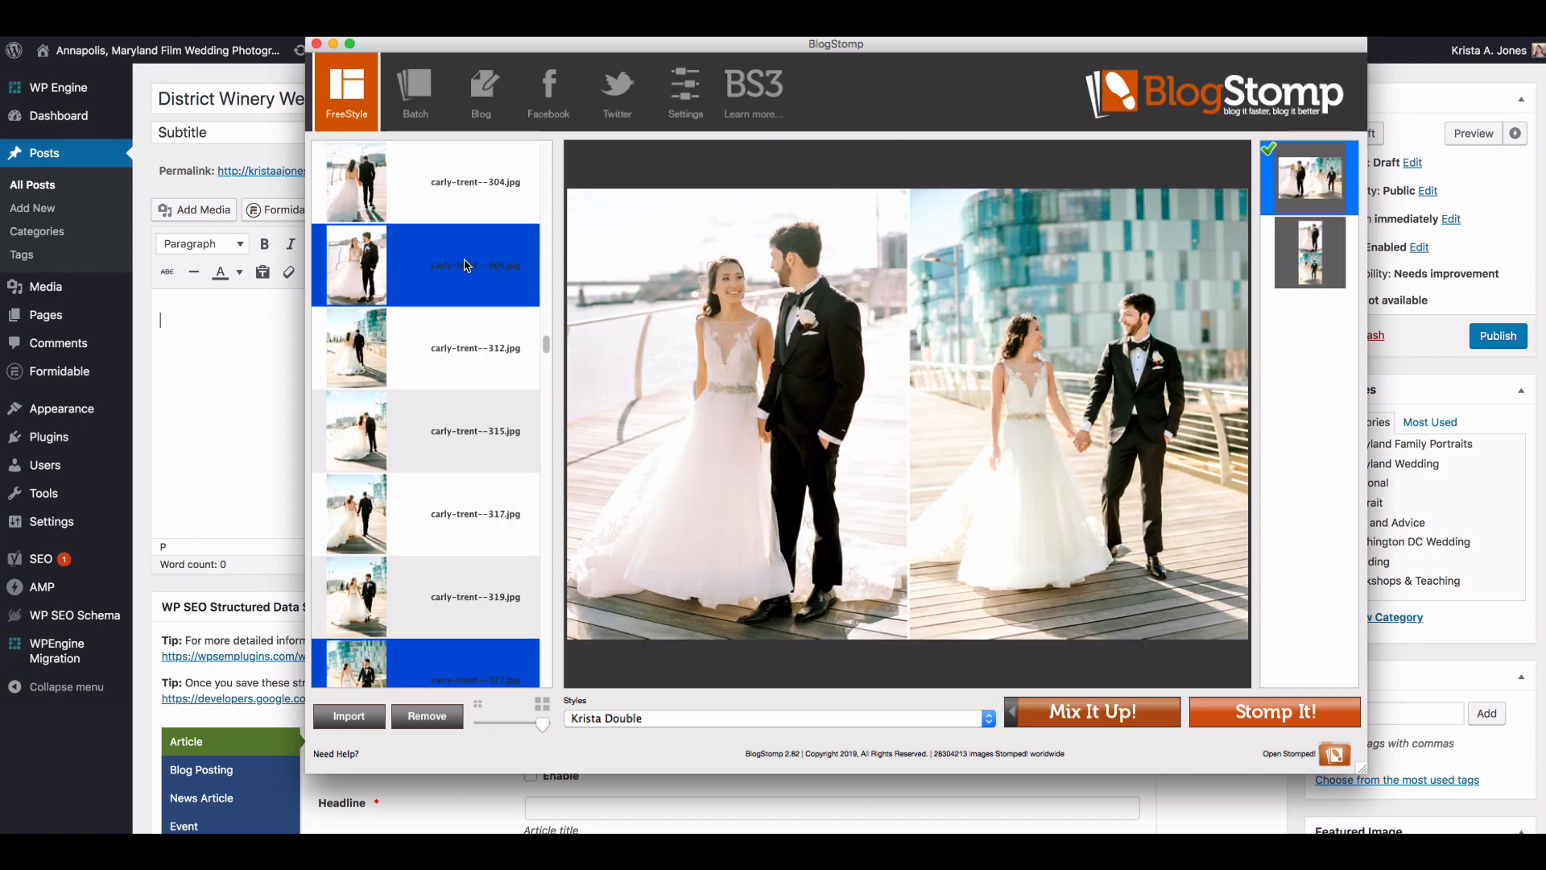
{"action": "left_click", "coordinate": [464, 264], "text": "super"}
Step: Compare the couple portraits numbered 315, 319 and 322, and Stomp the one numbered 324 as a single image
{"action": "left_click", "coordinate": [469, 201]}
{"action": "left_click", "coordinate": [476, 433]}
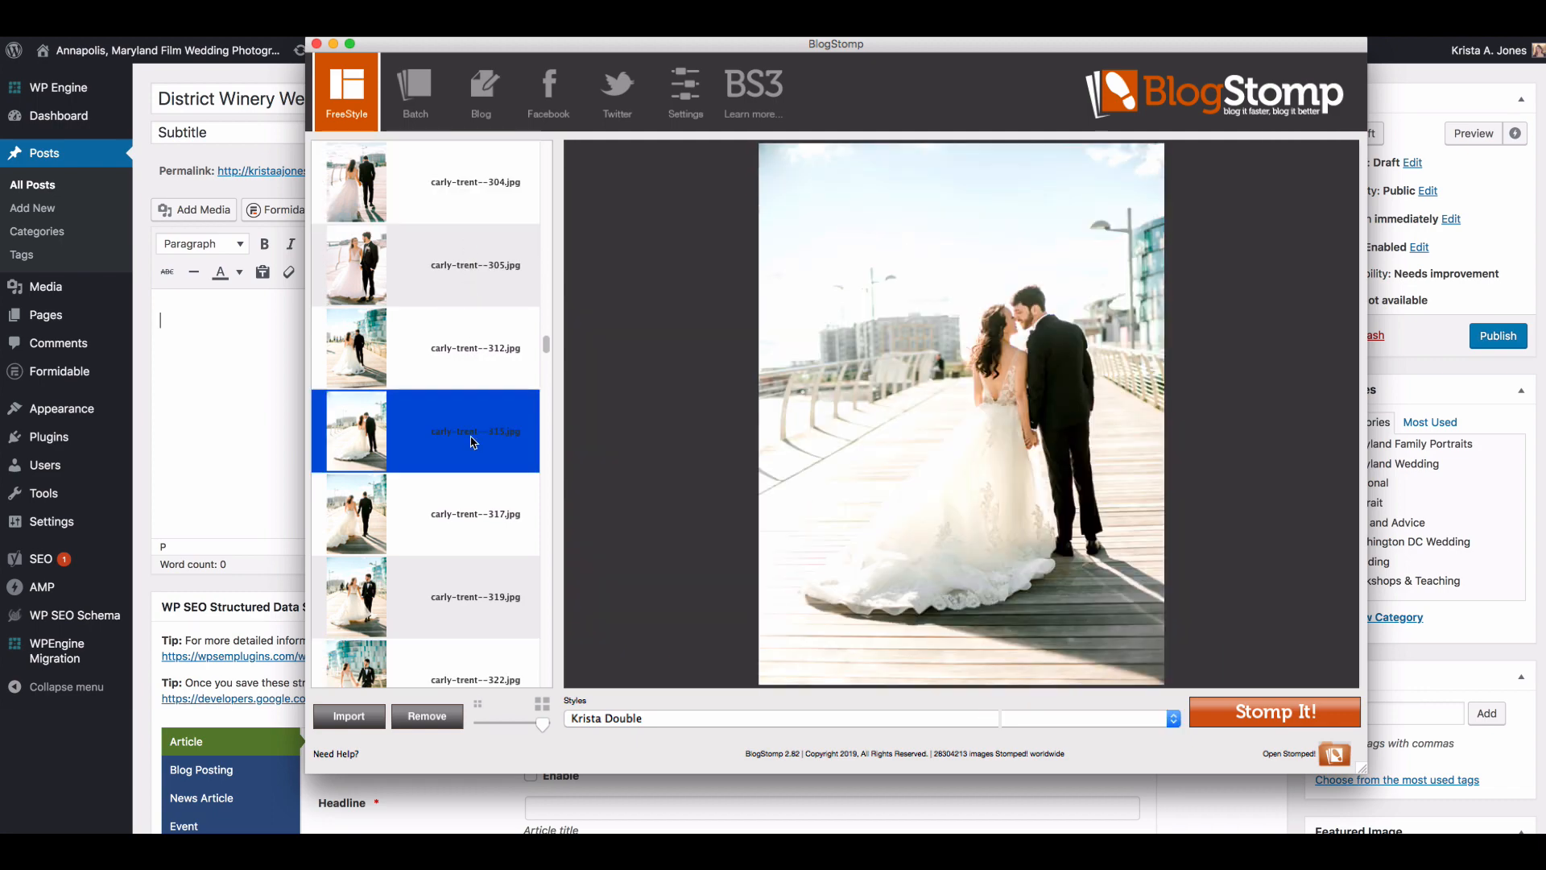
{"action": "scroll", "coordinate": [476, 431], "scroll_direction": "down", "scroll_amount": 3}
{"action": "left_click", "coordinate": [488, 364]}
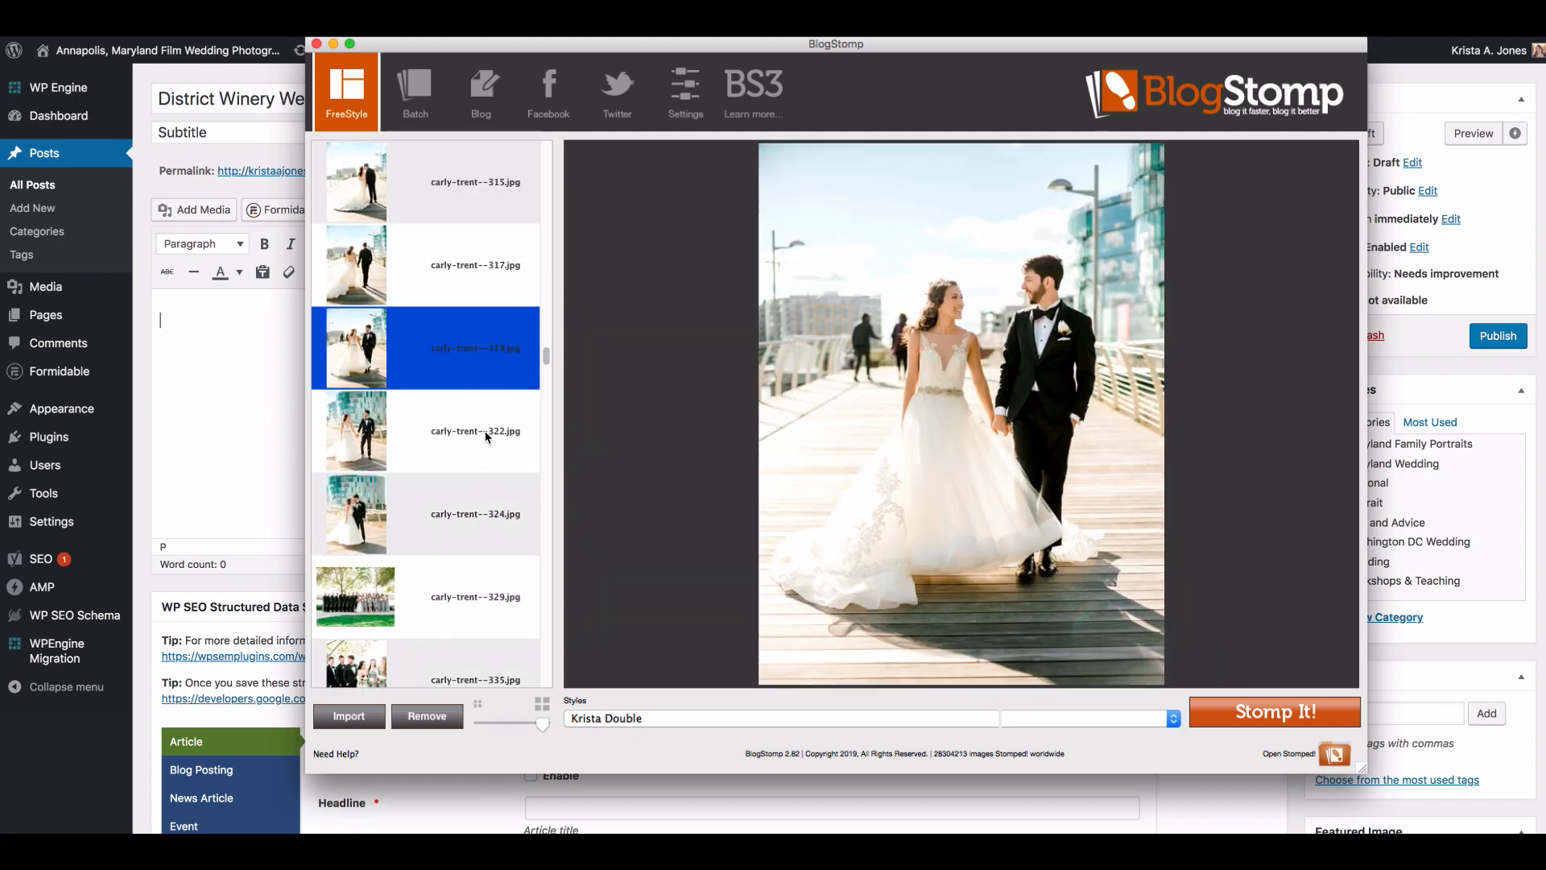
{"action": "left_click", "coordinate": [489, 431]}
{"action": "scroll", "coordinate": [490, 482], "scroll_direction": "down", "scroll_amount": 2}
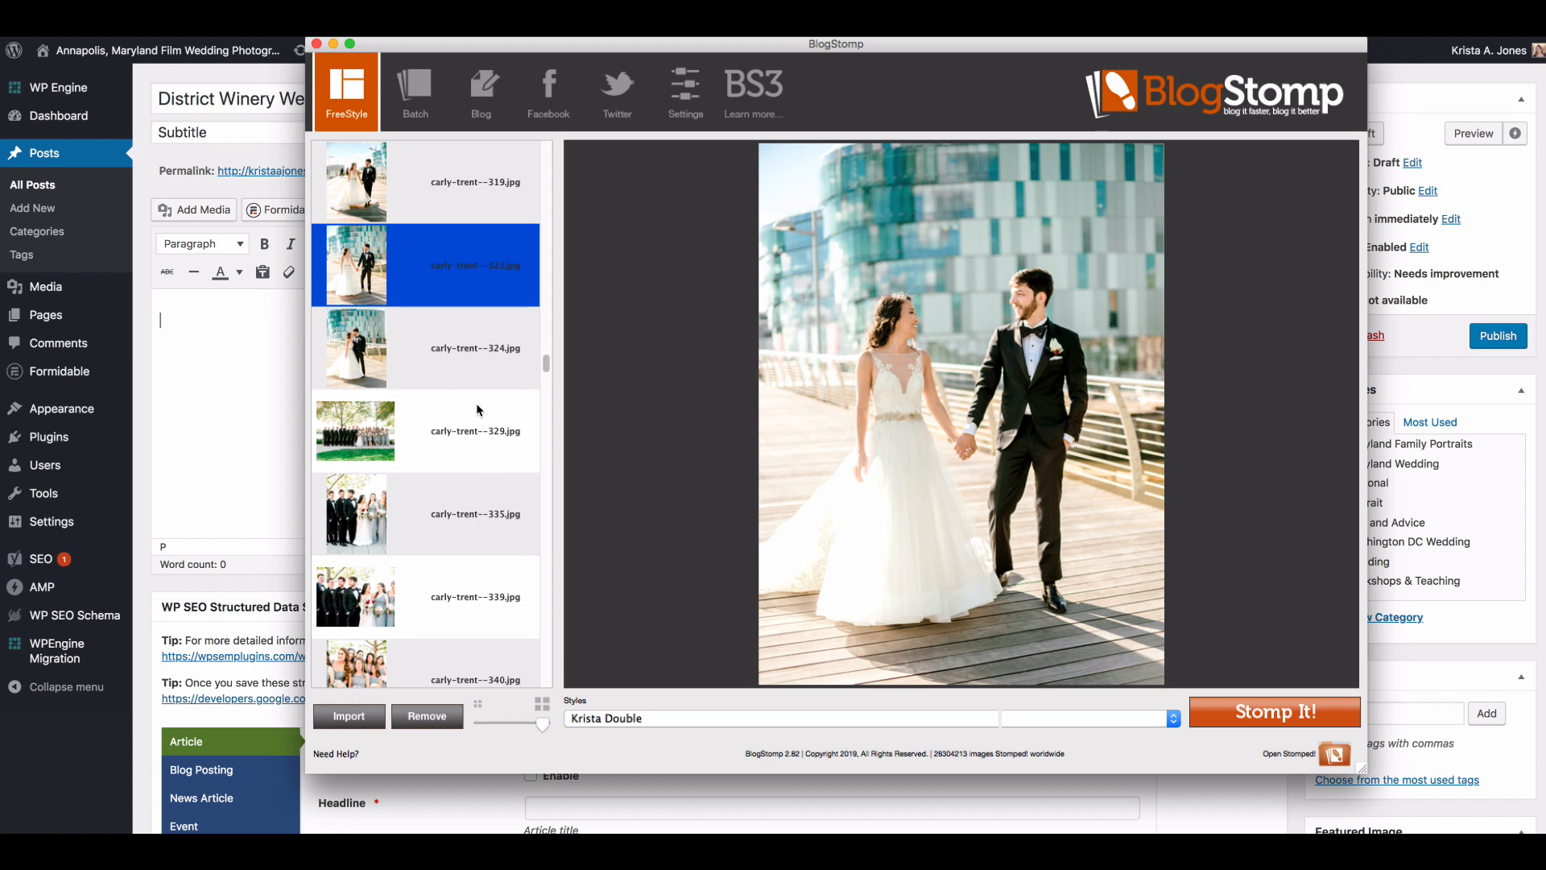
{"action": "left_click", "coordinate": [487, 370]}
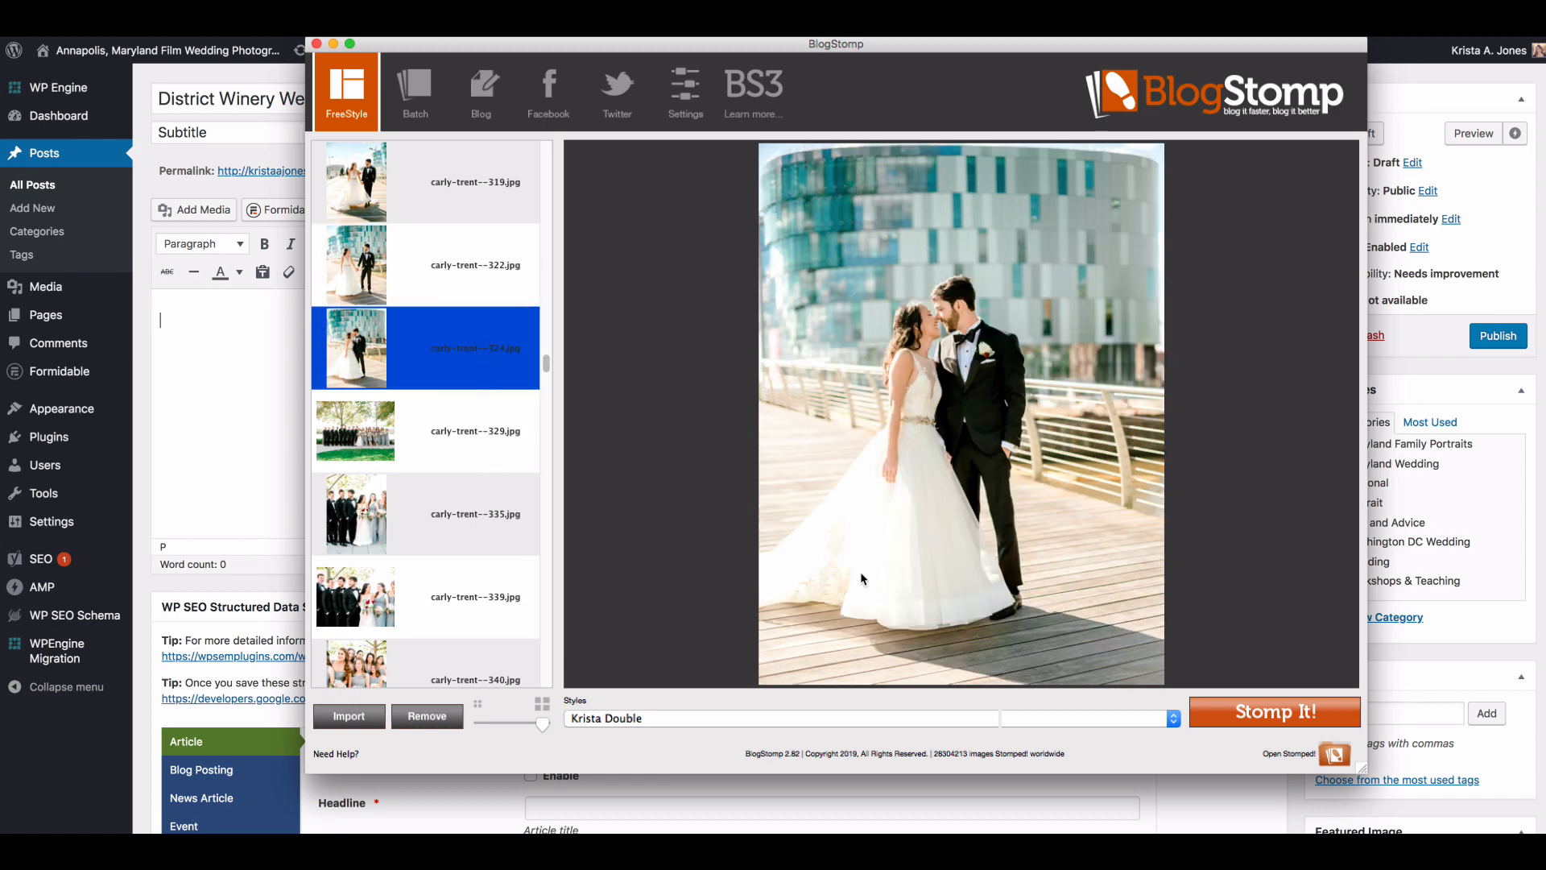
{"action": "left_click", "coordinate": [1291, 722]}
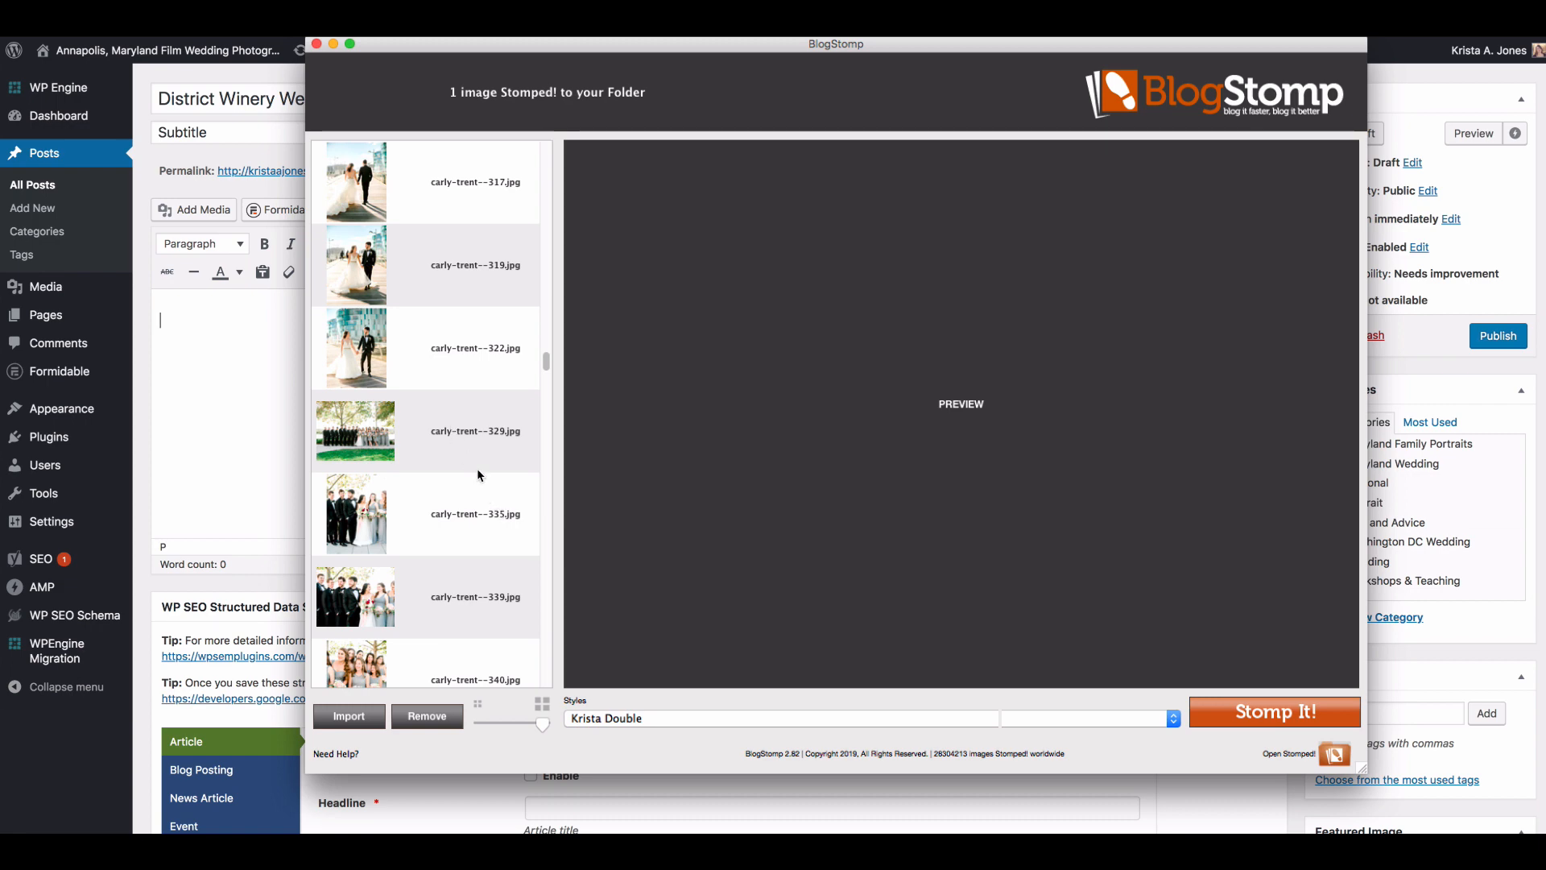
Step: Compare the wedding party portraits numbered 329, 370 and 372, and Stomp the full group one numbered 371 as a single image
{"action": "scroll", "coordinate": [476, 467], "scroll_direction": "down", "scroll_amount": 1}
{"action": "left_click", "coordinate": [471, 349]}
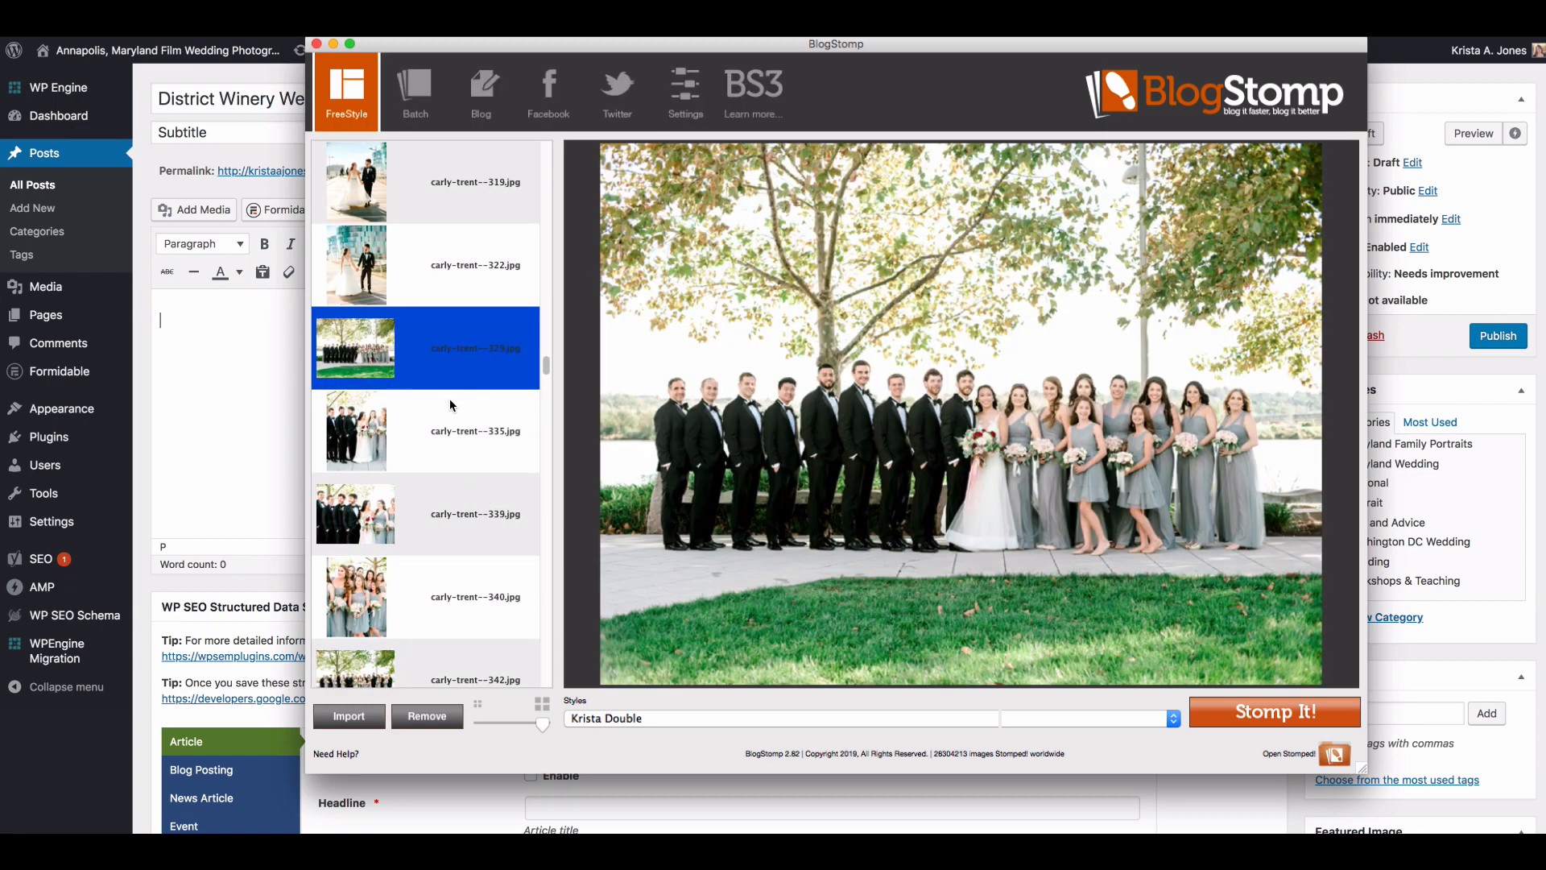
{"action": "scroll", "coordinate": [460, 488], "scroll_direction": "down", "scroll_amount": 10}
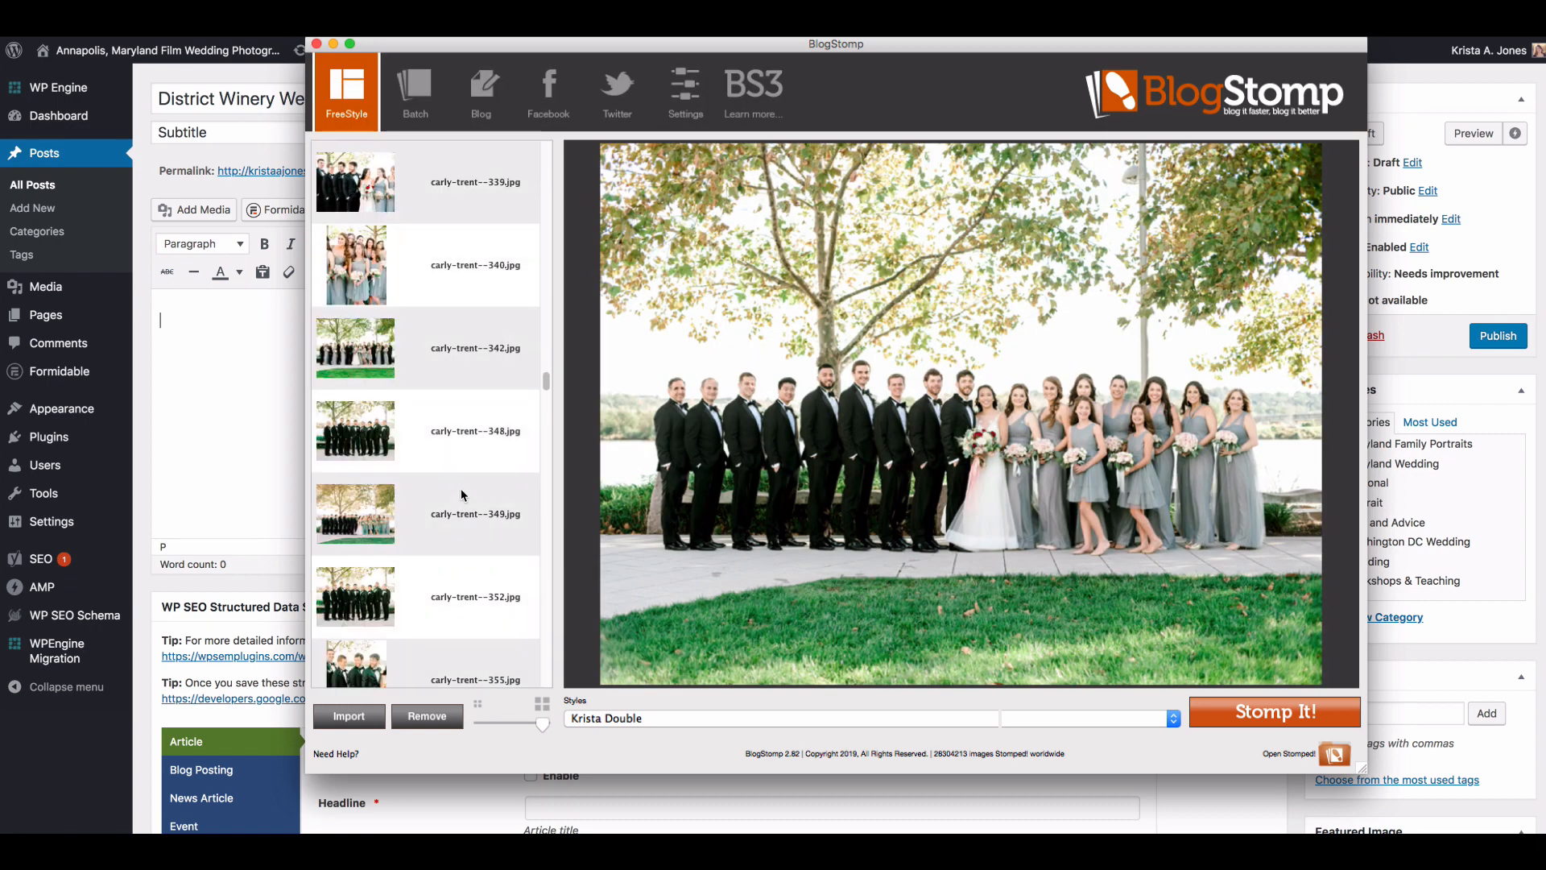
{"action": "scroll", "coordinate": [460, 488], "scroll_direction": "down", "scroll_amount": 2}
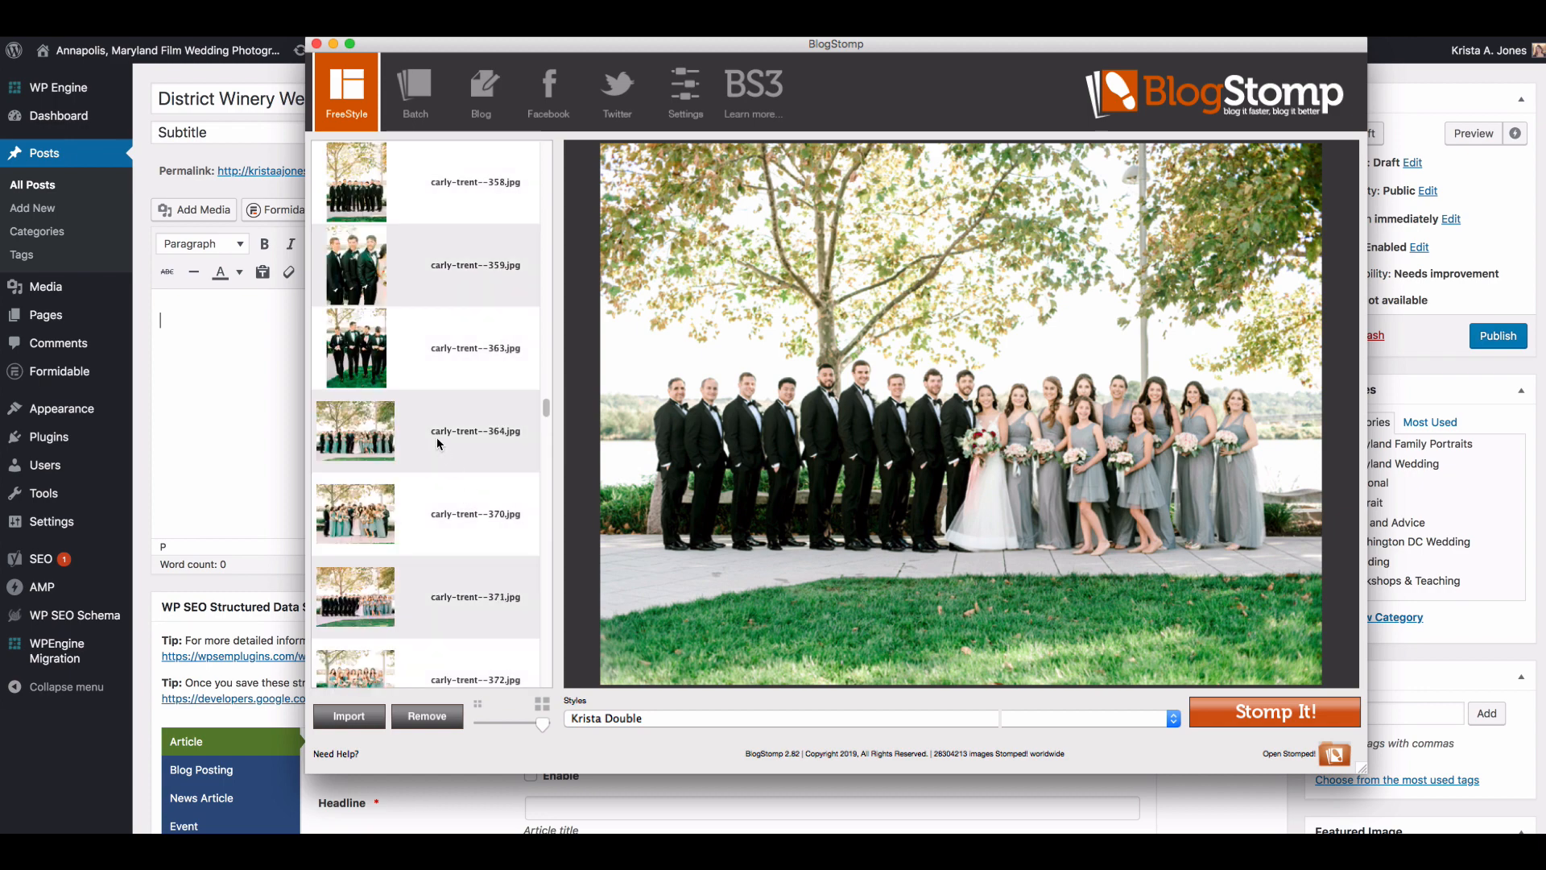
{"action": "left_click", "coordinate": [437, 443]}
{"action": "left_click", "coordinate": [442, 516]}
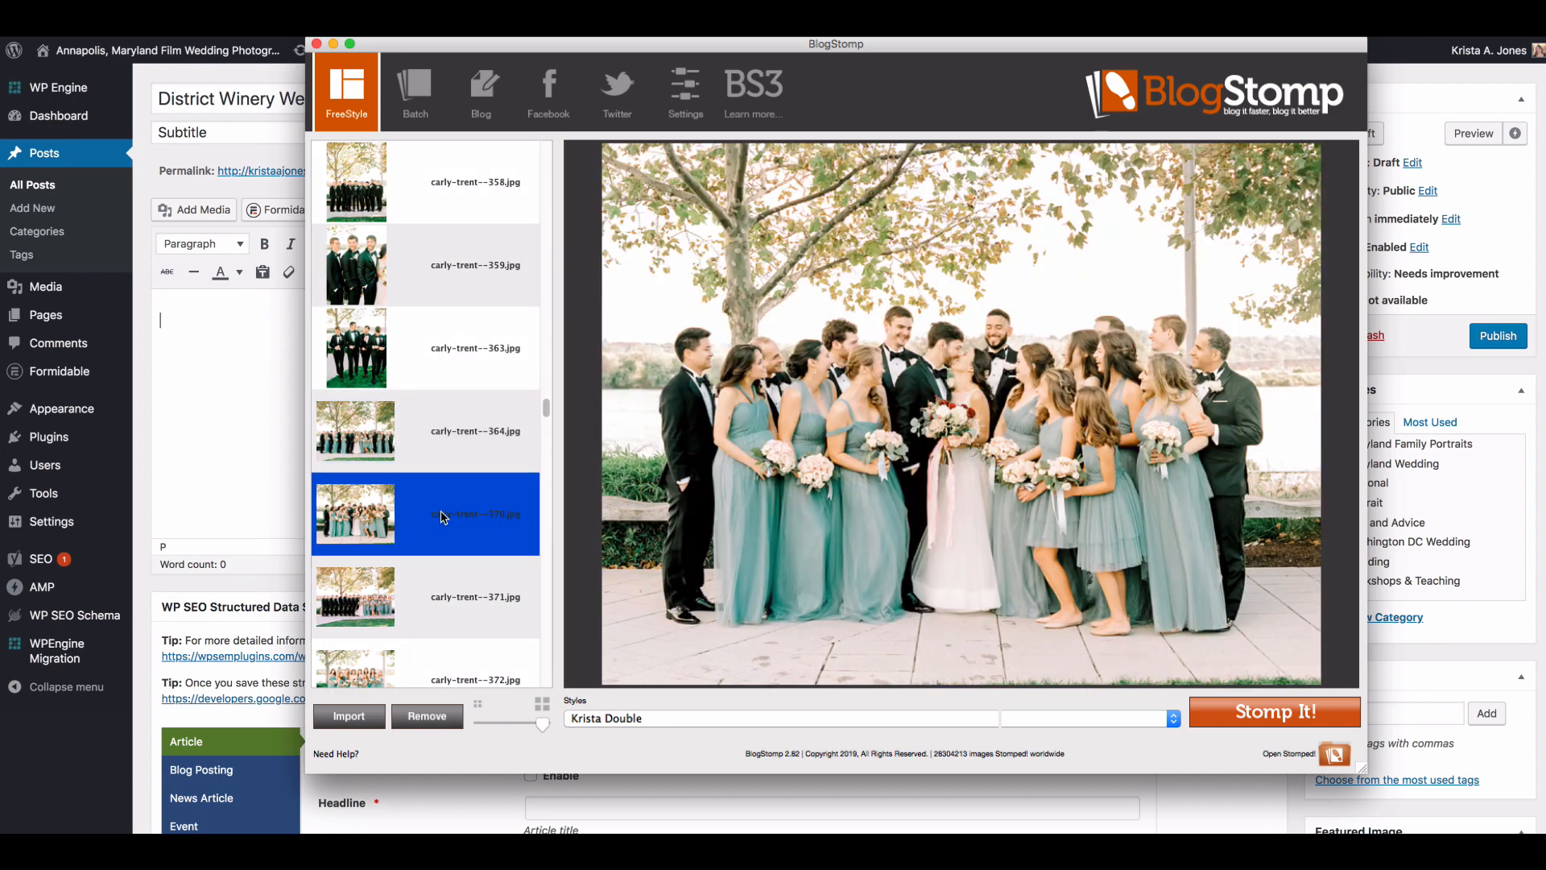
{"action": "scroll", "coordinate": [439, 517], "scroll_direction": "down", "scroll_amount": 1}
{"action": "left_click", "coordinate": [439, 516]}
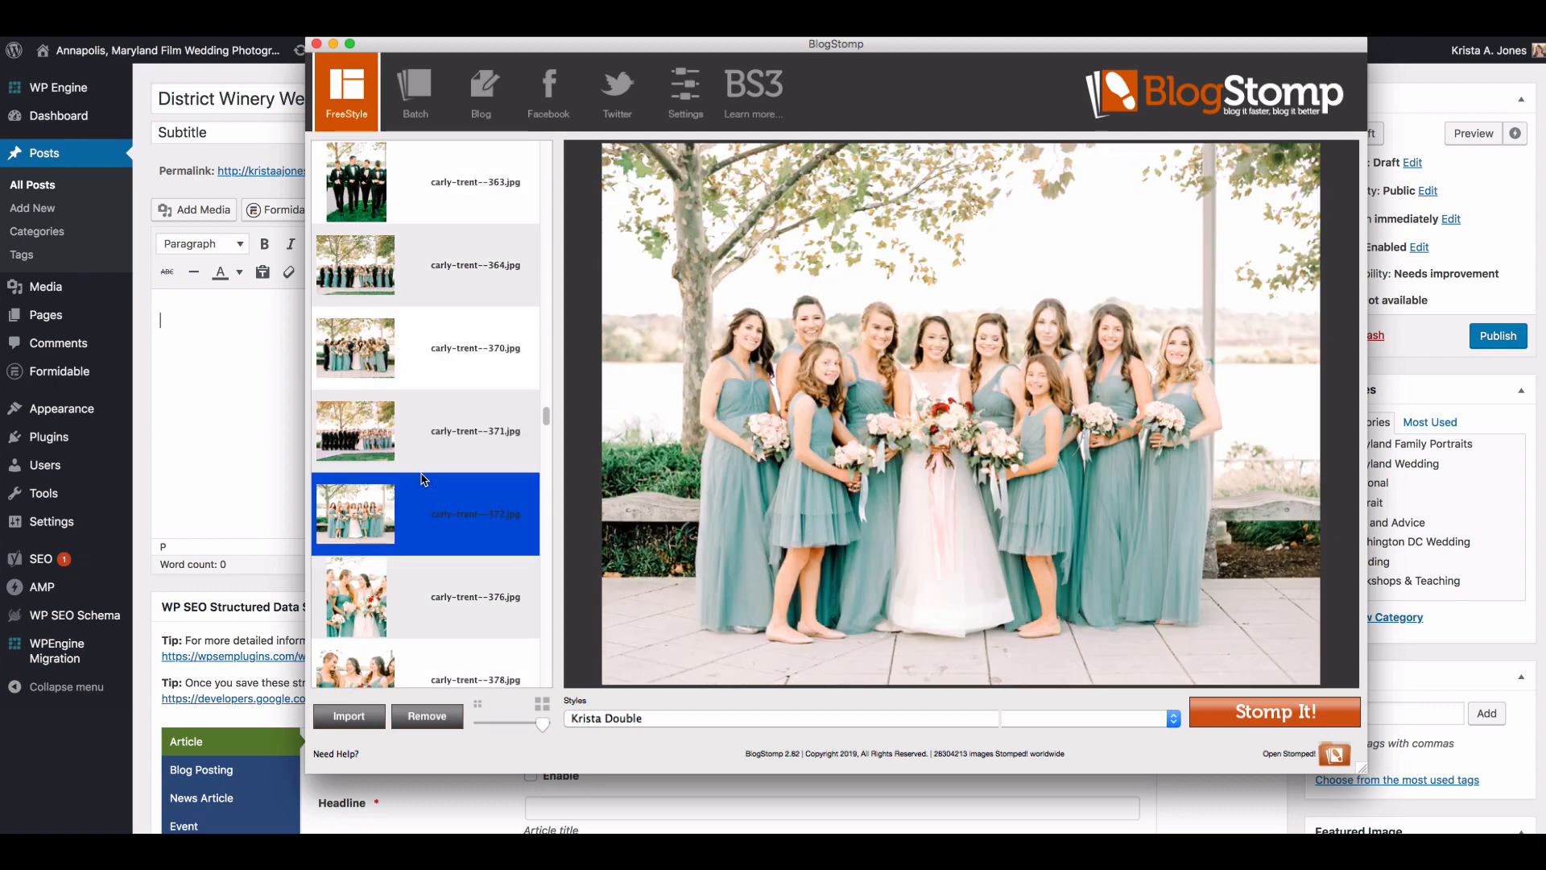
{"action": "left_click", "coordinate": [415, 451]}
{"action": "left_click", "coordinate": [1213, 701]}
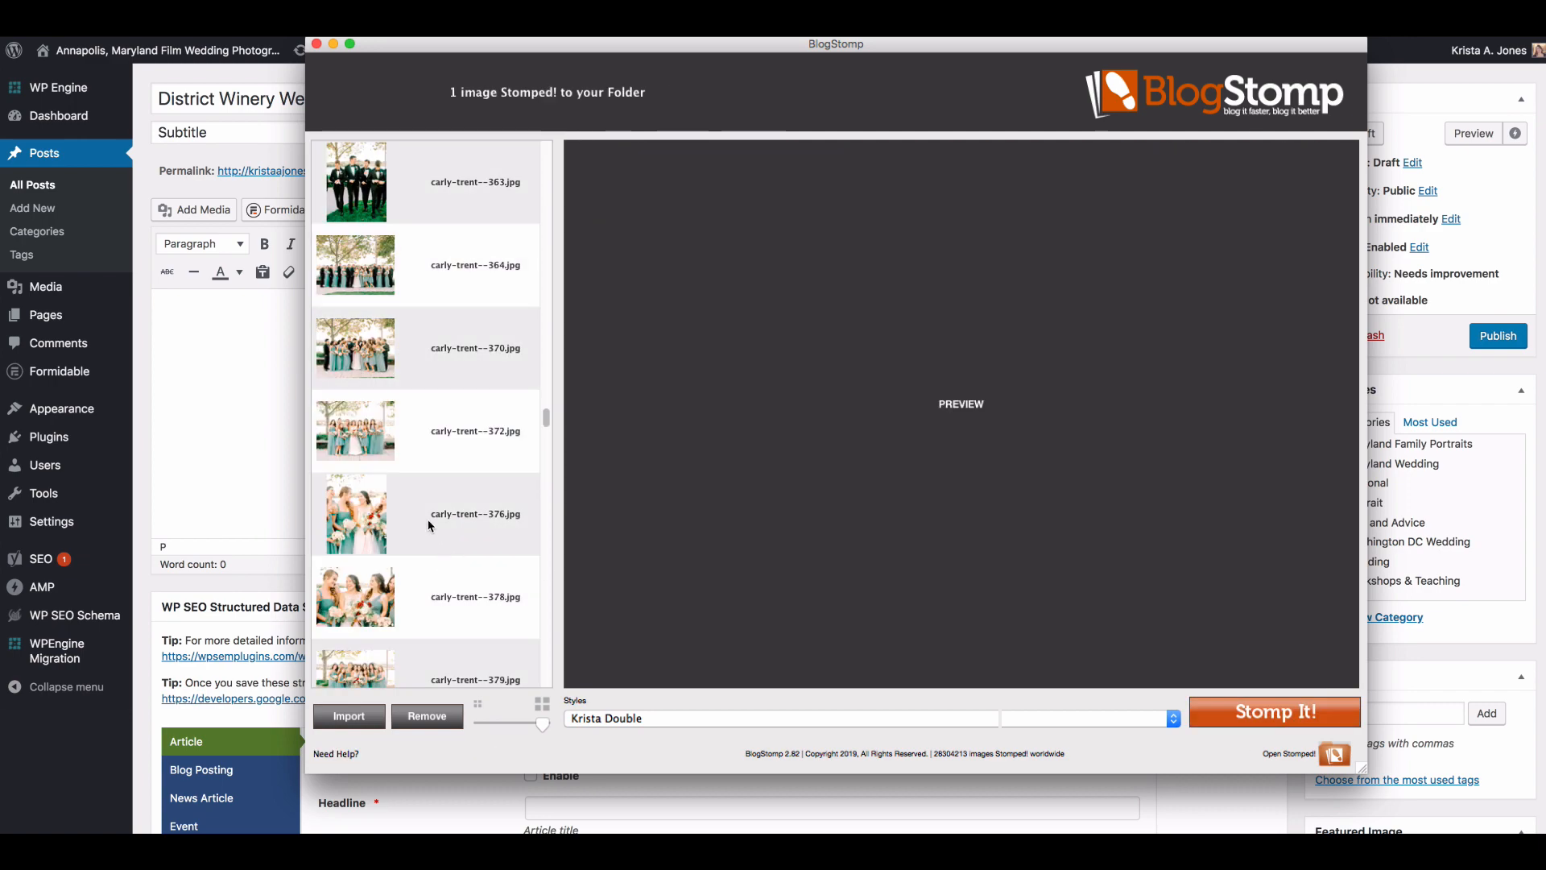
Step: Pair the vertical bridesmaids portrait numbered 376 with the boardwalk couple portrait numbered 305, and Stomp them side by side
{"action": "left_click", "coordinate": [432, 527]}
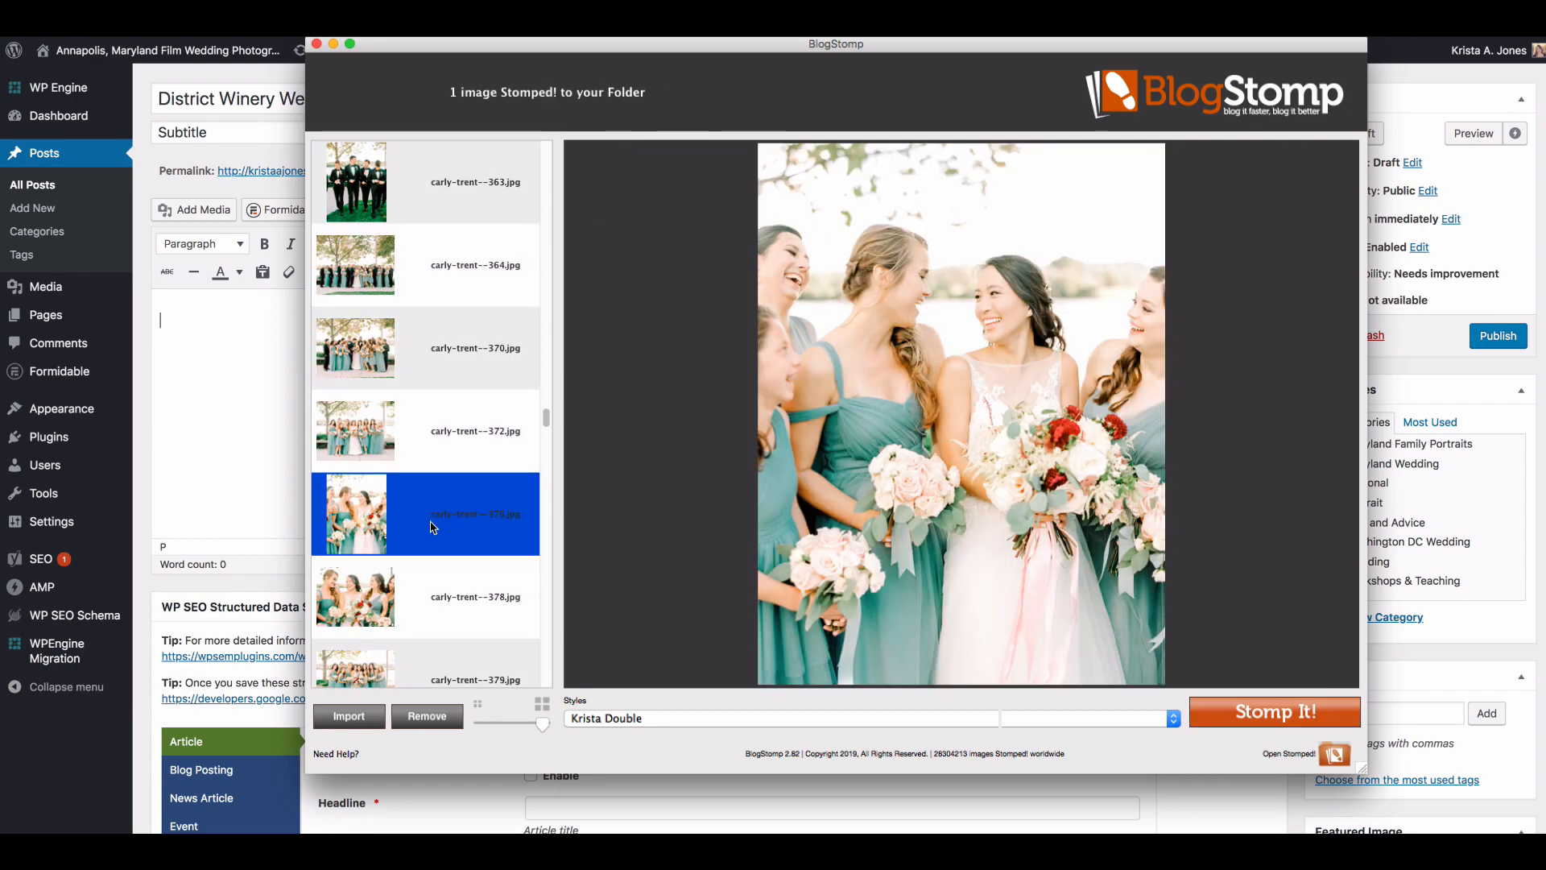
{"action": "scroll", "coordinate": [432, 528], "scroll_direction": "down", "scroll_amount": 4}
{"action": "scroll", "coordinate": [431, 528], "scroll_direction": "up", "scroll_amount": 10}
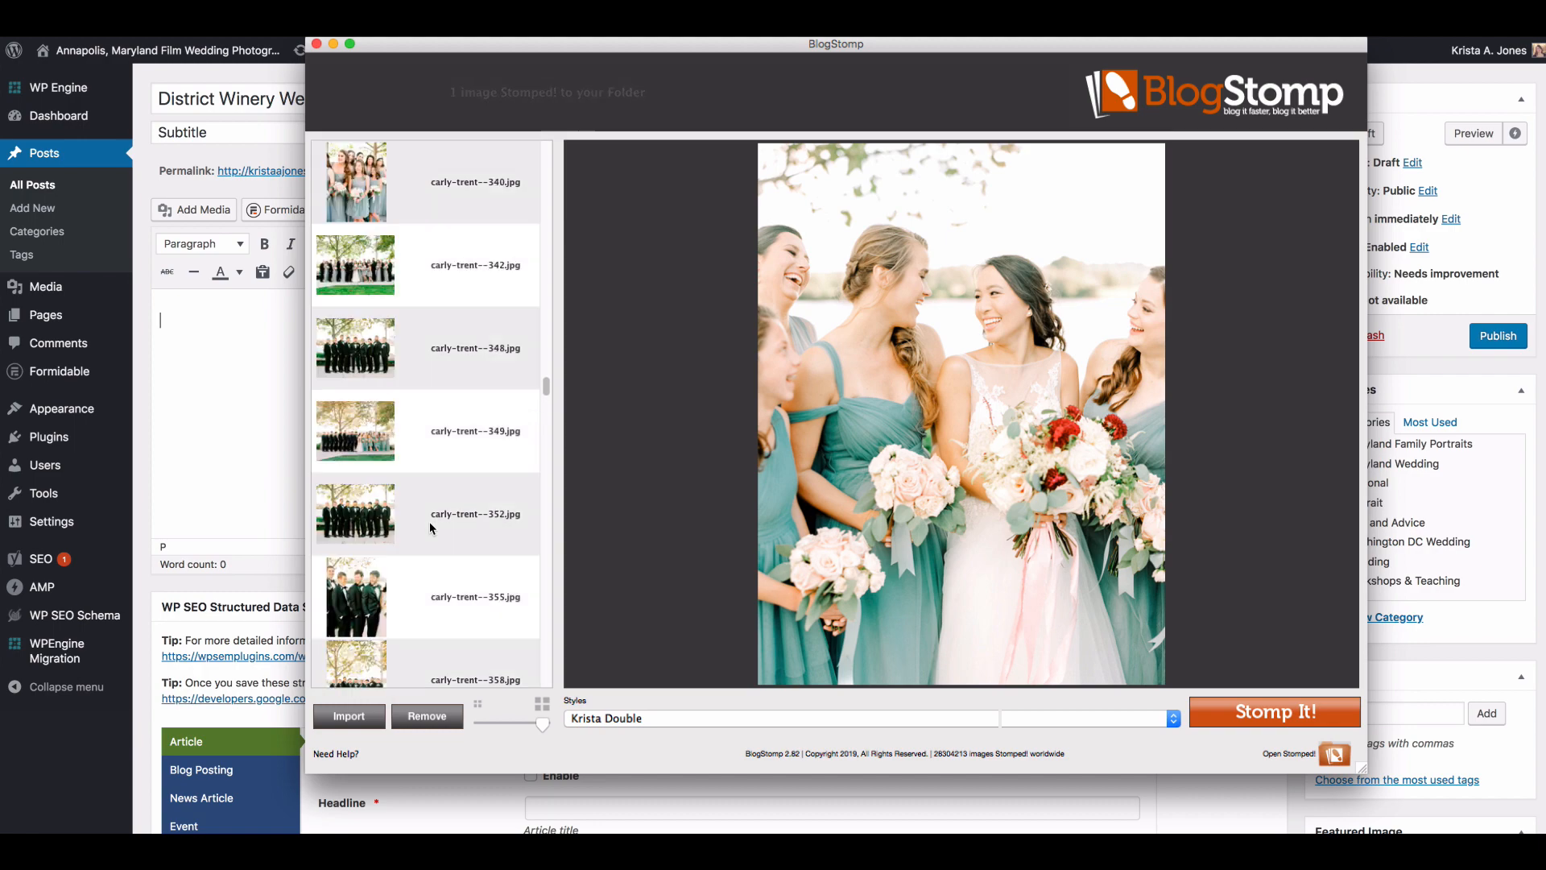
{"action": "scroll", "coordinate": [432, 528], "scroll_direction": "up", "scroll_amount": 3}
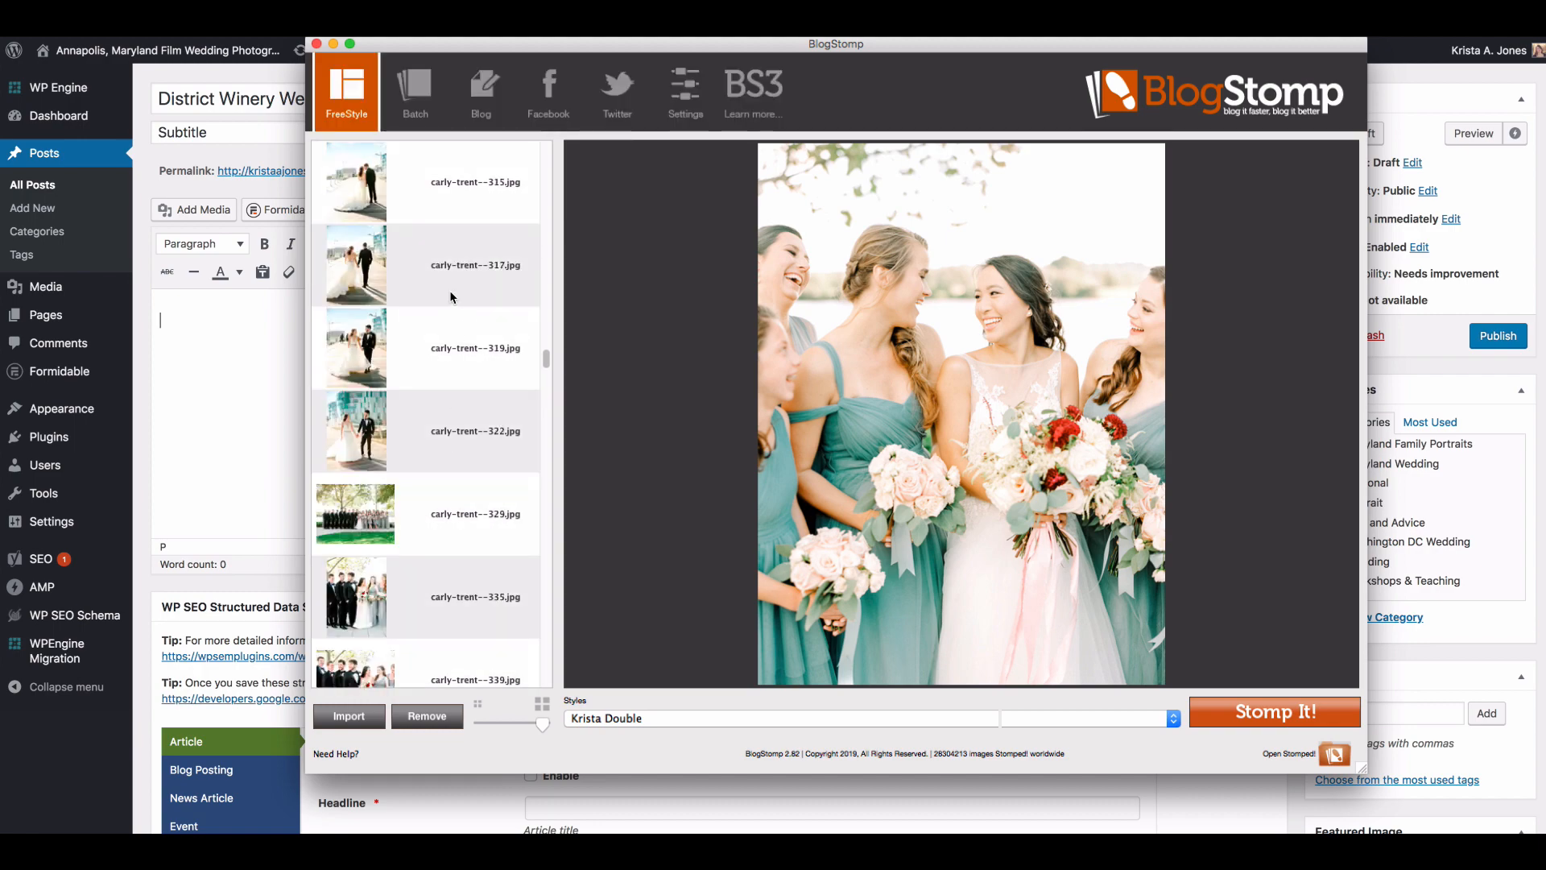
{"action": "left_click", "coordinate": [461, 213], "text": "super"}
{"action": "scroll", "coordinate": [475, 504], "scroll_direction": "up", "scroll_amount": 4}
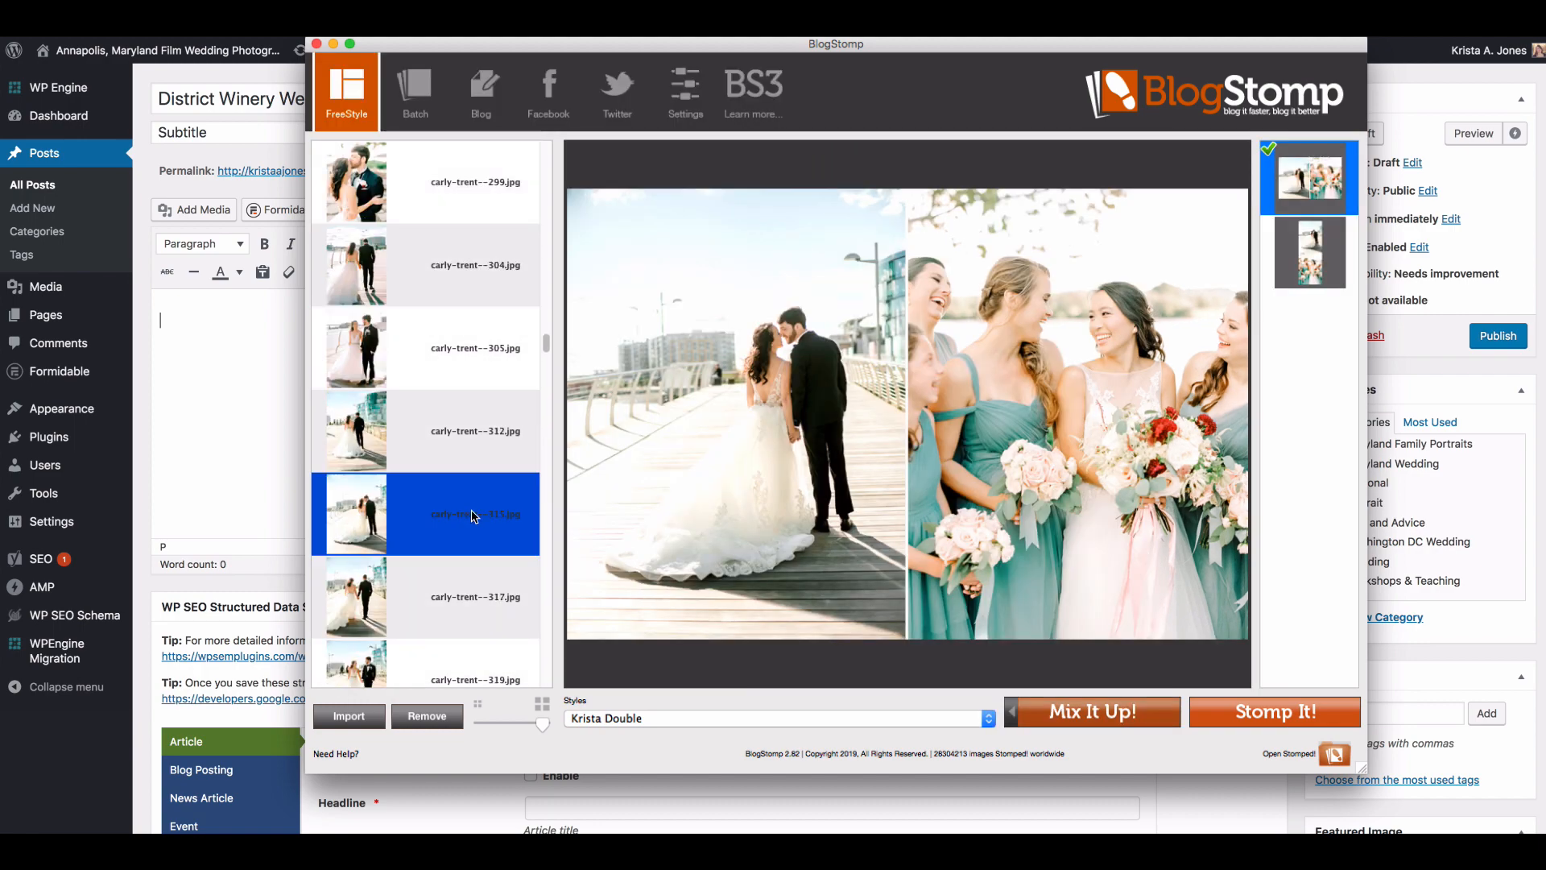
{"action": "left_click", "coordinate": [472, 517], "text": "super"}
{"action": "left_click", "coordinate": [452, 346], "text": "super"}
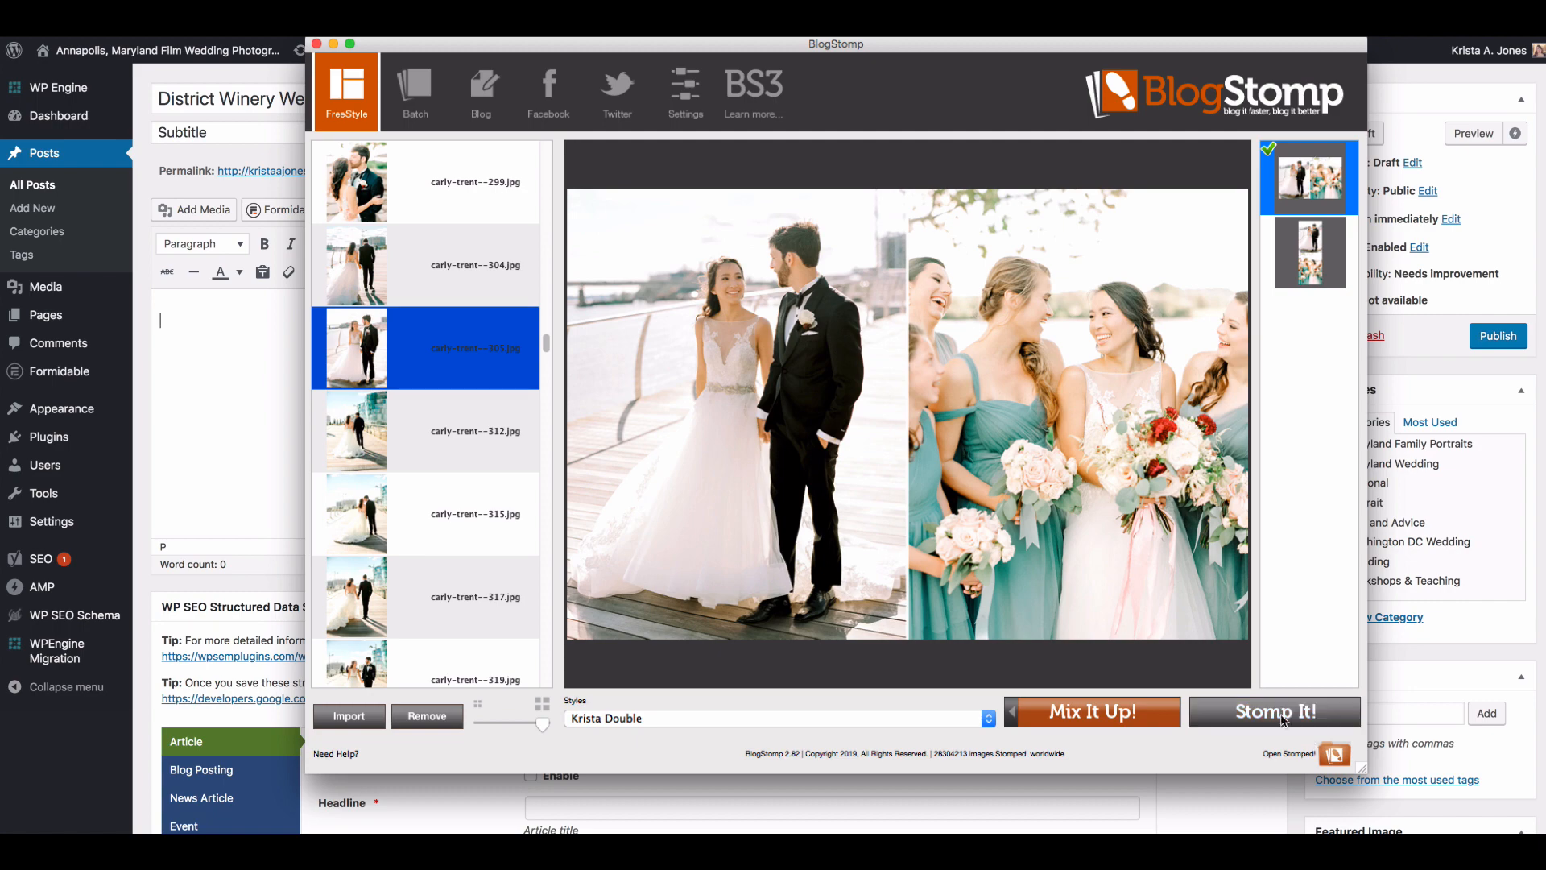
{"action": "left_click", "coordinate": [1211, 704]}
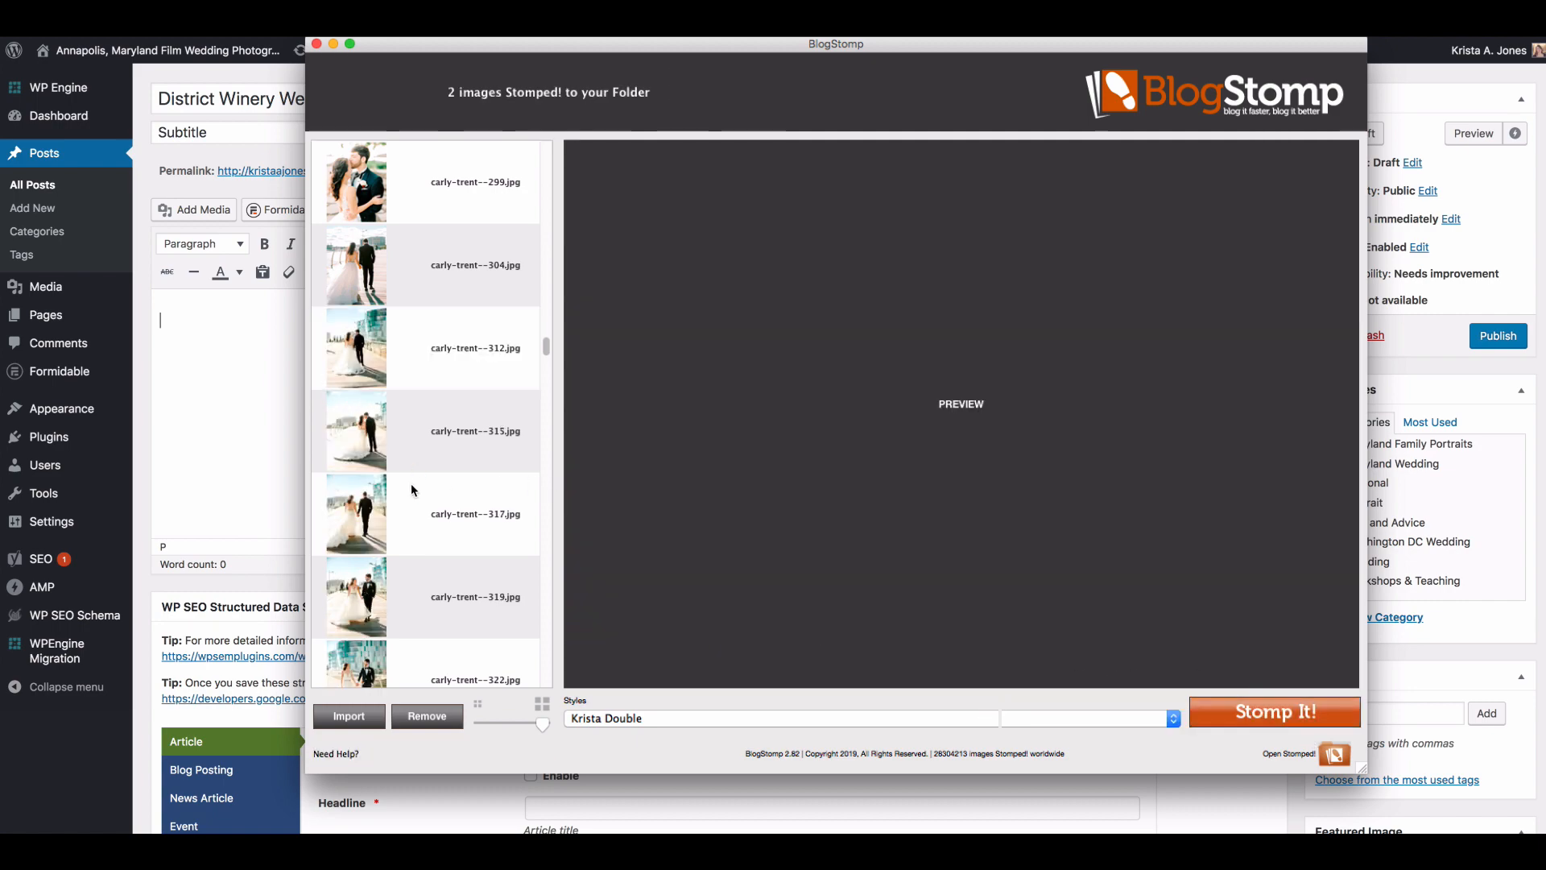
Step: Compare the horizontal bridesmaids portraits numbered 372 and 379, and Stomp the one numbered 379 as a single image
{"action": "scroll", "coordinate": [412, 485], "scroll_direction": "down", "scroll_amount": 10}
{"action": "scroll", "coordinate": [412, 483], "scroll_direction": "down", "scroll_amount": 2}
{"action": "left_click", "coordinate": [410, 484]}
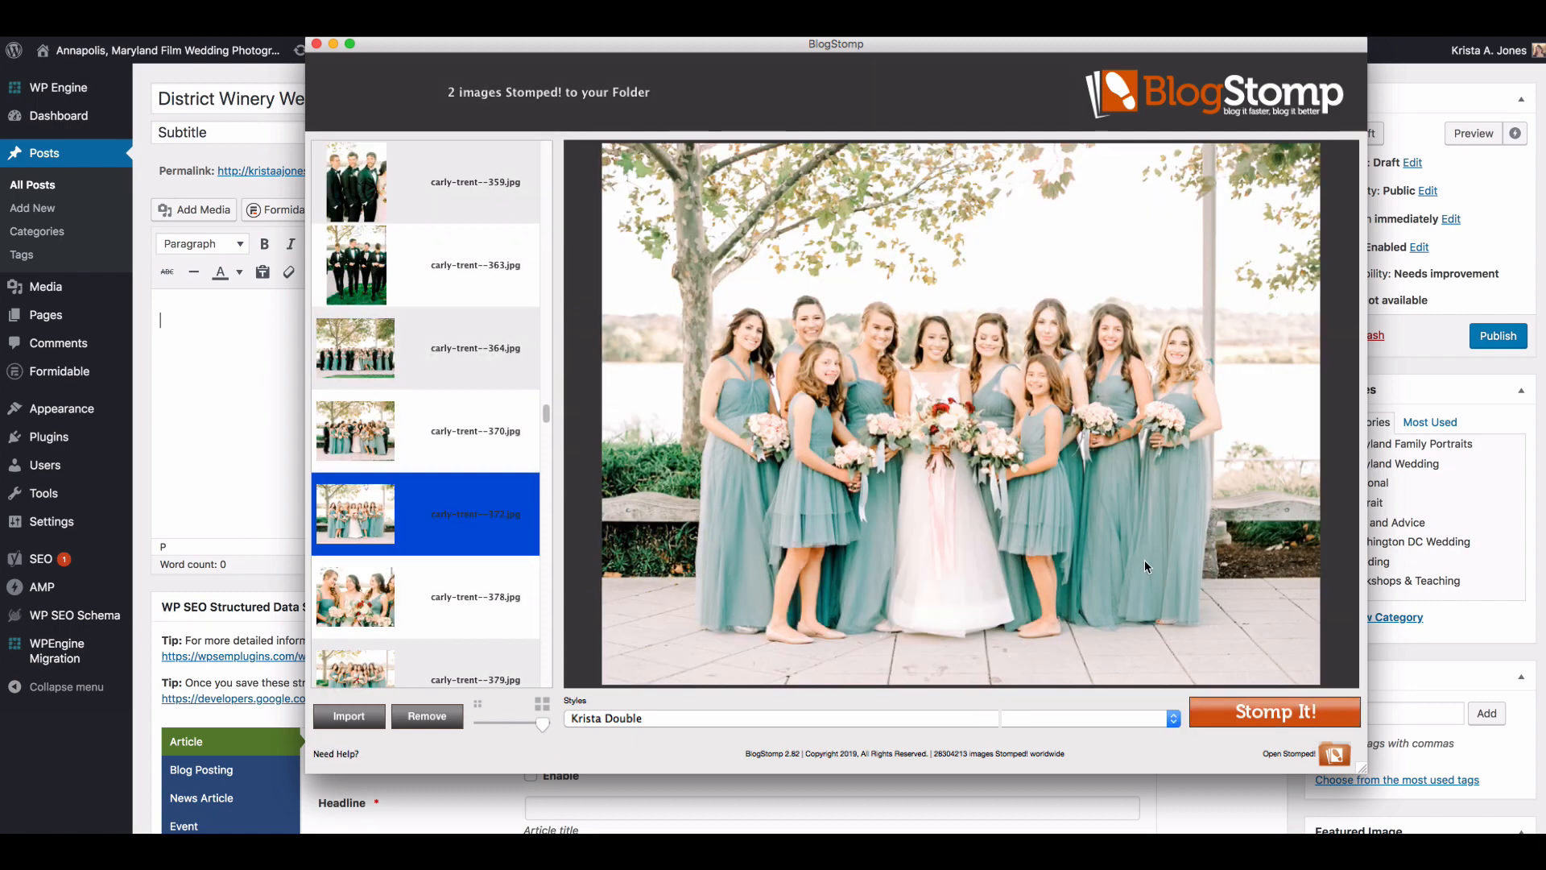
{"action": "scroll", "coordinate": [388, 484], "scroll_direction": "down", "scroll_amount": 2}
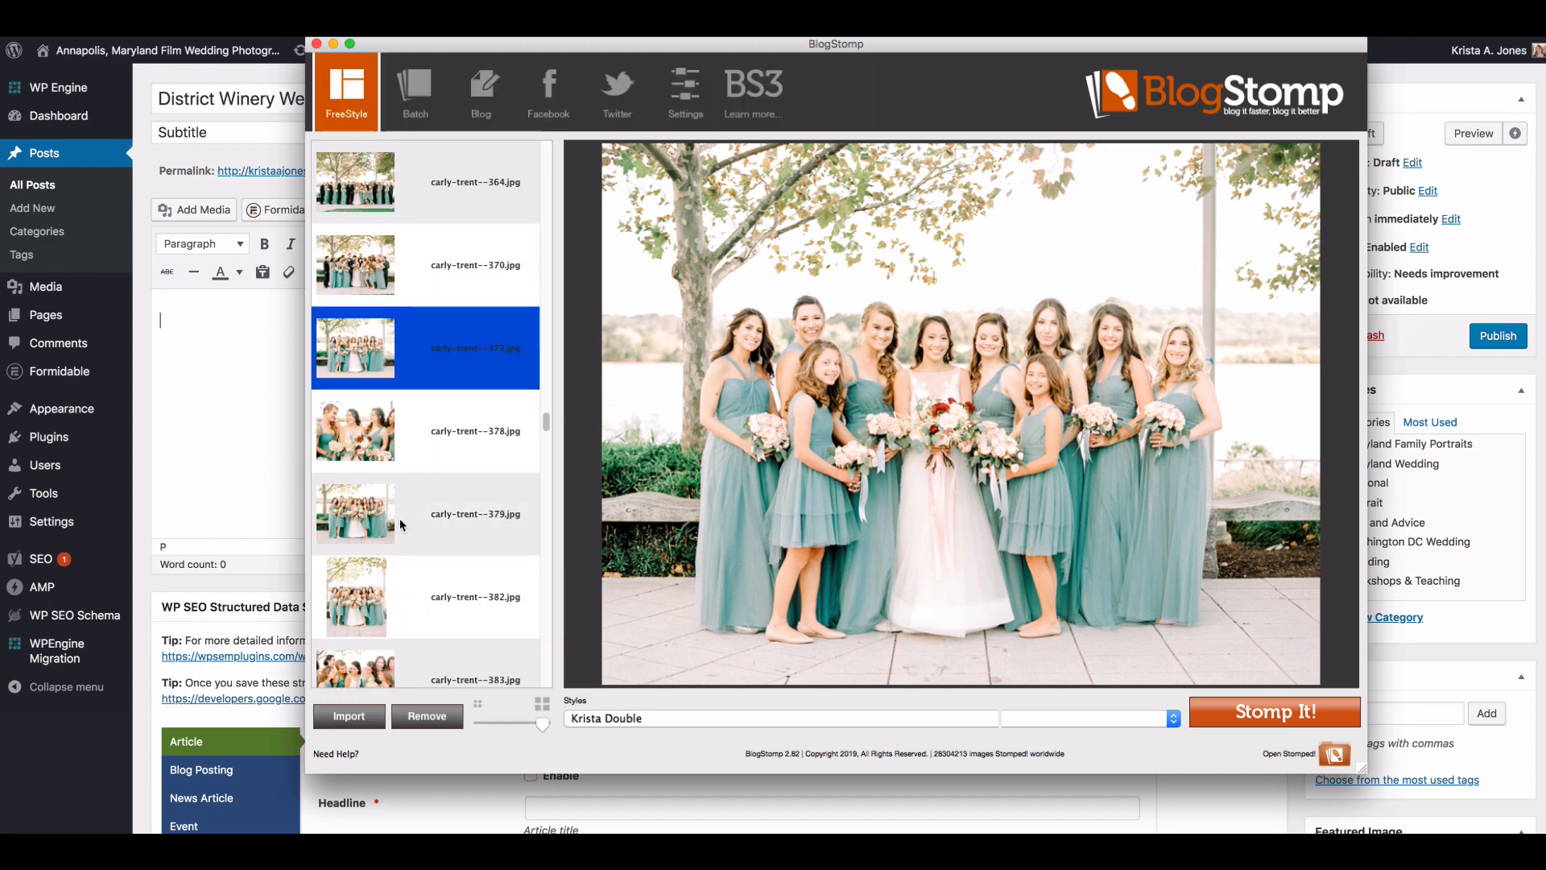
{"action": "left_click", "coordinate": [387, 512]}
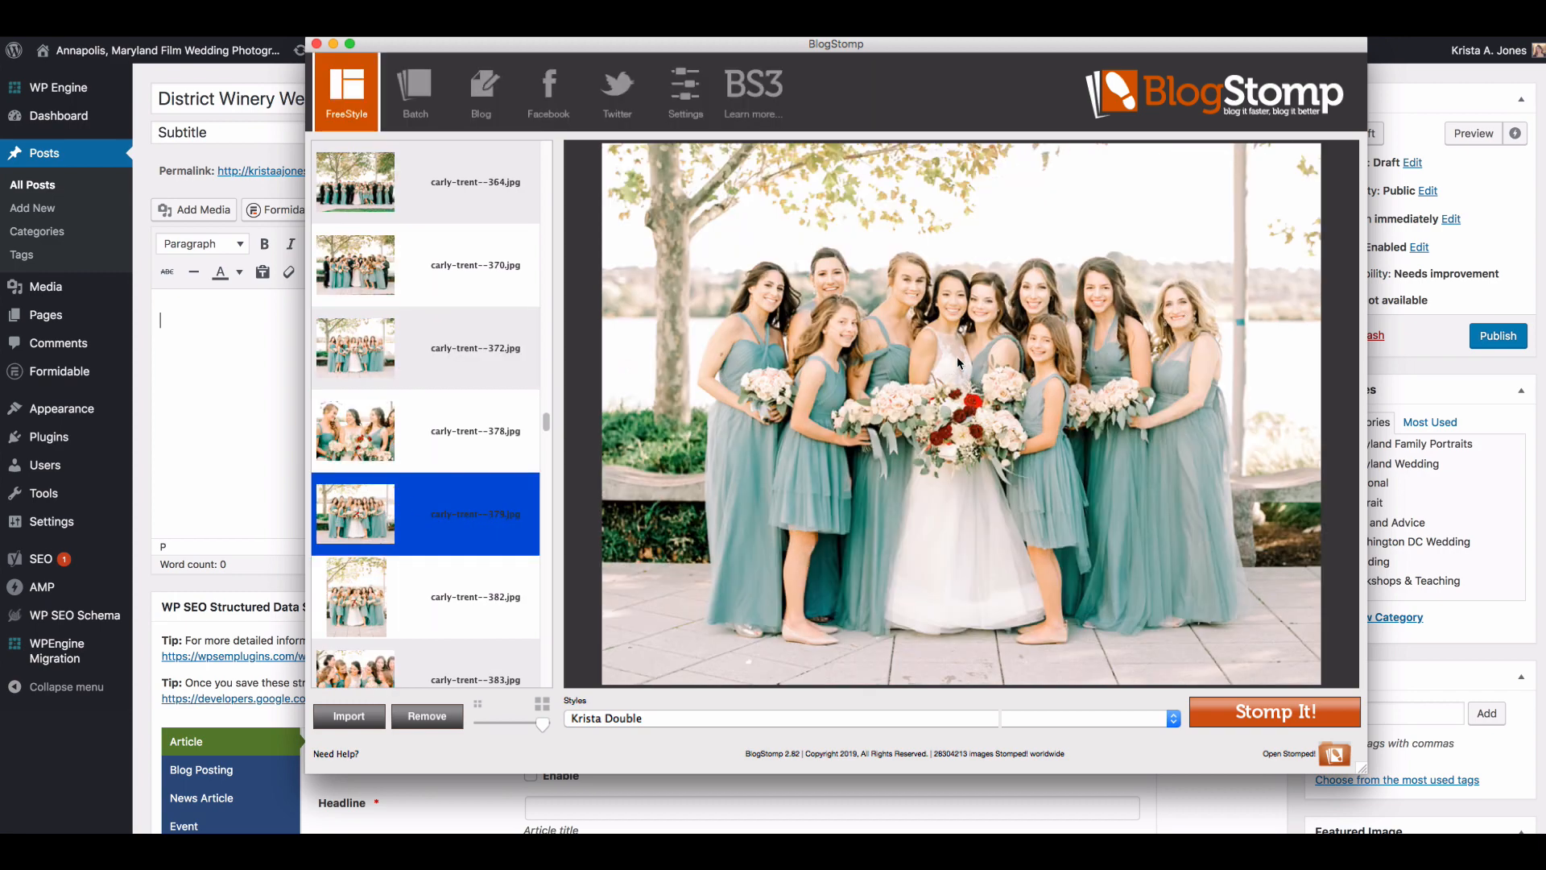
{"action": "left_click", "coordinate": [1259, 715]}
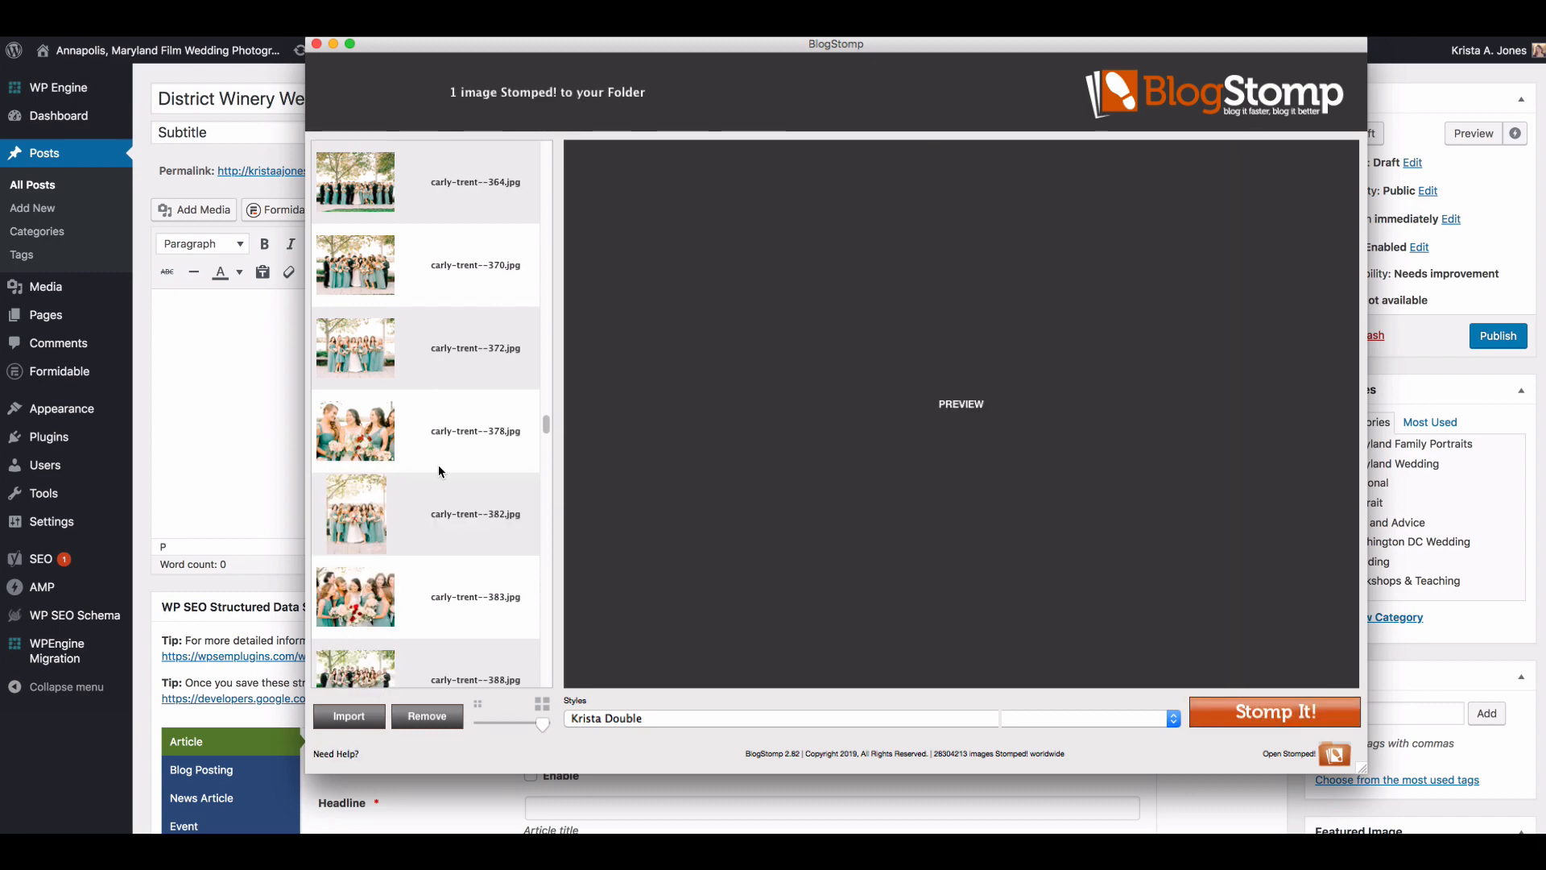
Step: Compare the bridesmaids close-ups numbered 378 and 383, and Stomp the one numbered 383 as a single image
{"action": "left_click", "coordinate": [439, 467]}
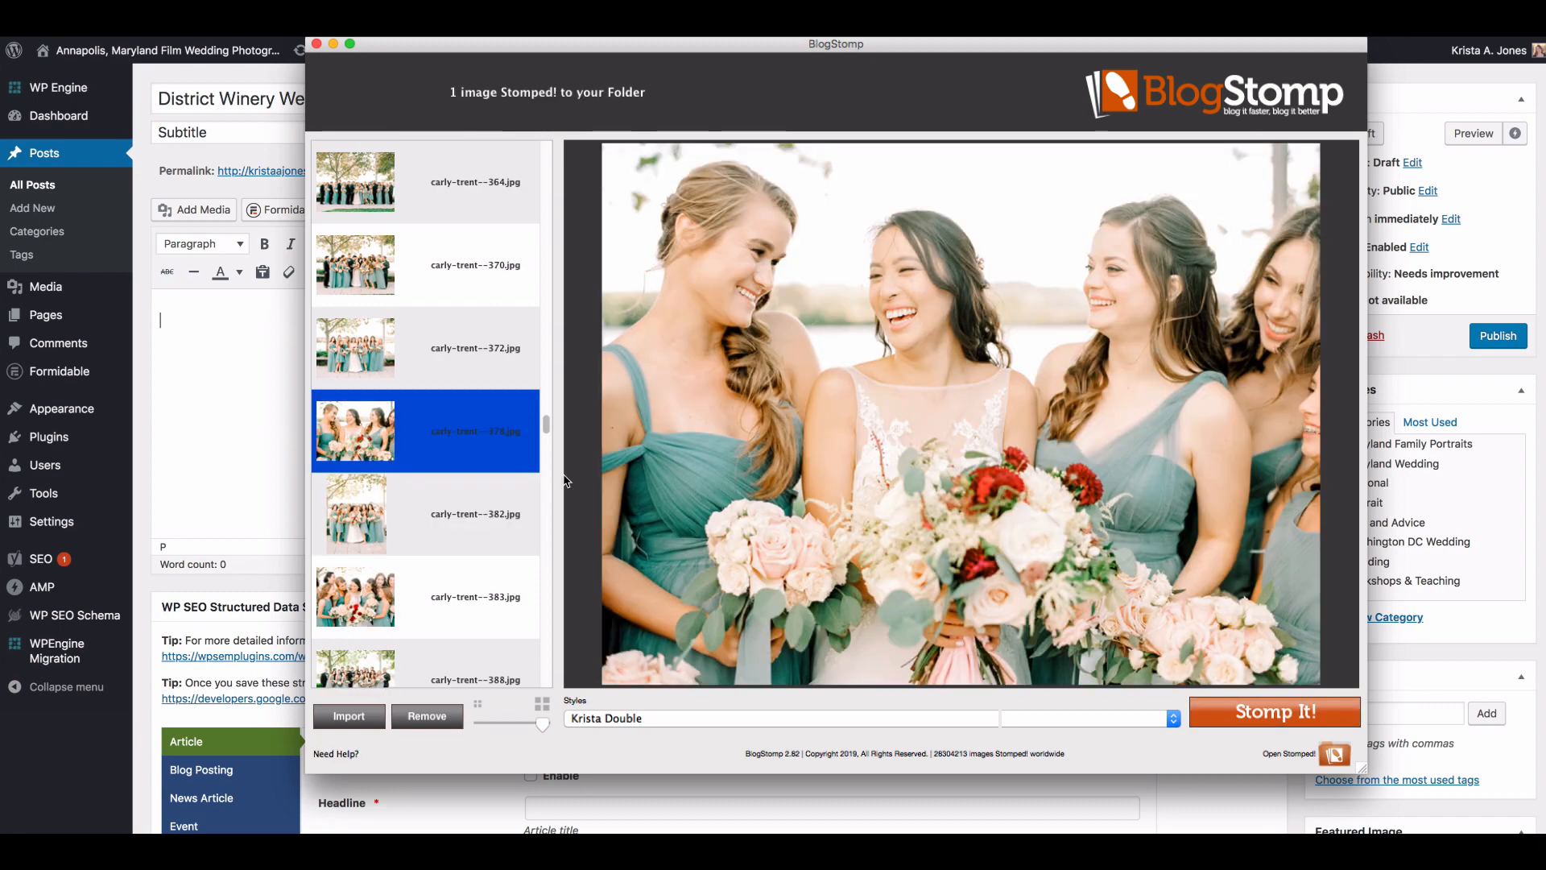
{"action": "left_click", "coordinate": [1193, 714]}
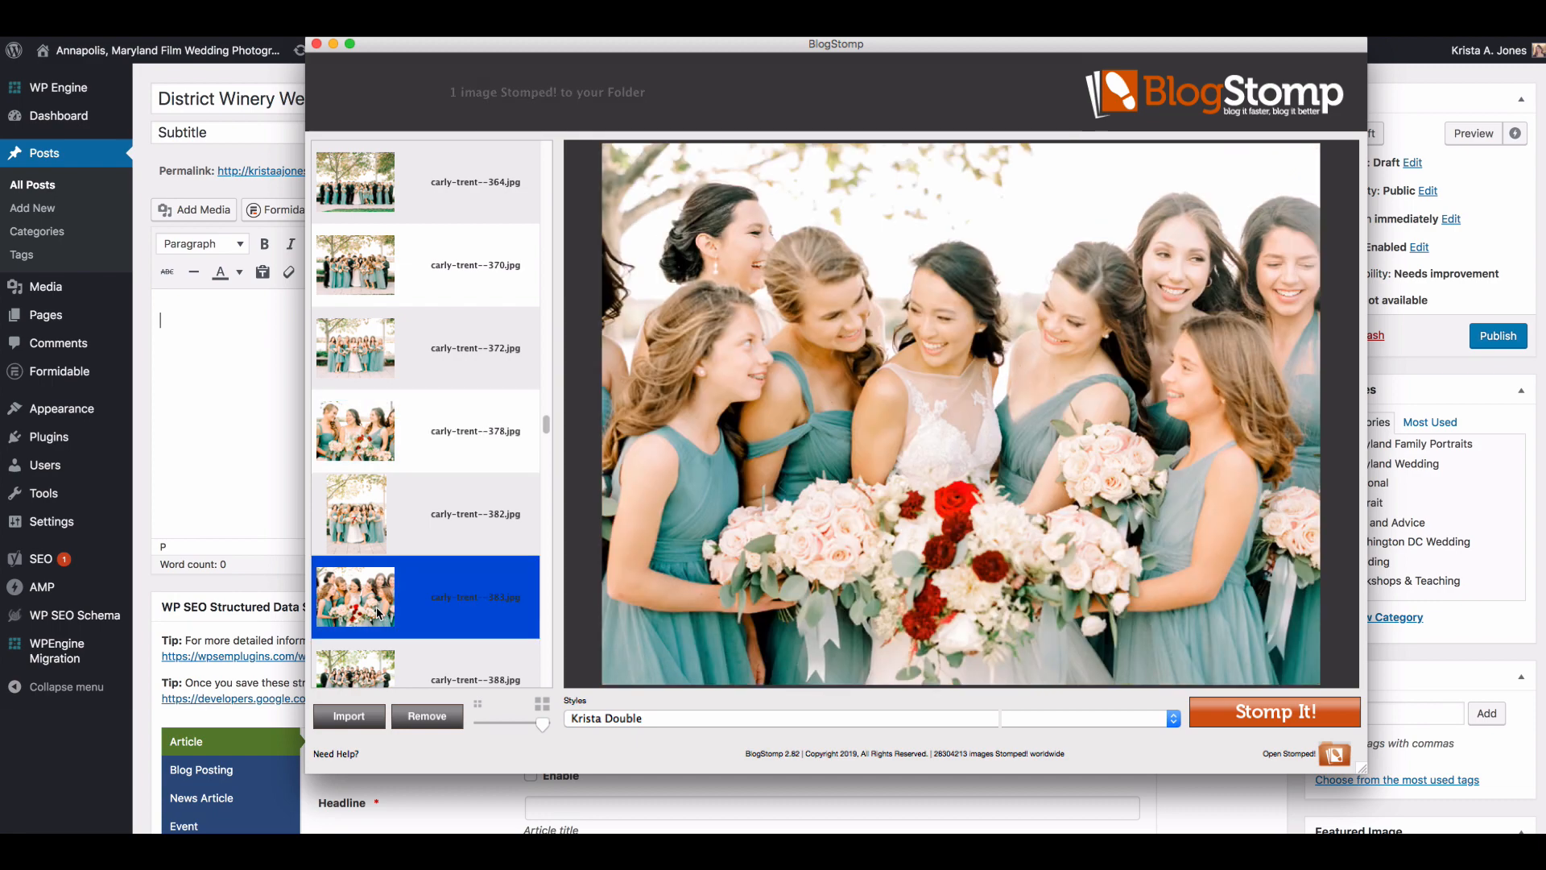
{"action": "left_click", "coordinate": [1228, 716]}
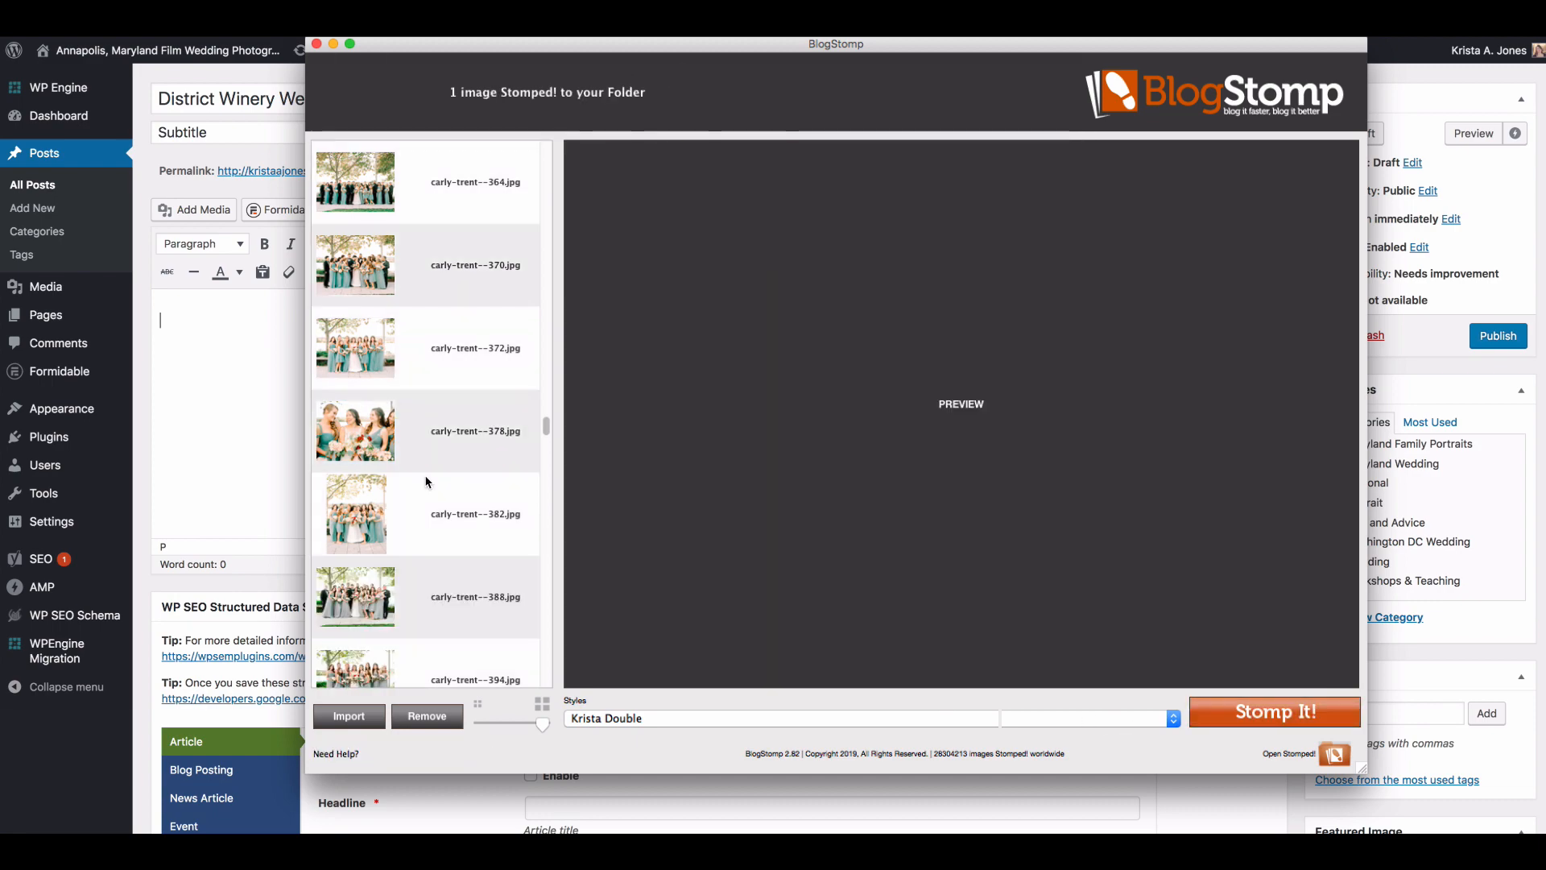
Step: Compare the wedding party portraits numbered 382, 394, 424 and 358, and Stomp the groomsmen one numbered 352 as a single image
{"action": "left_click", "coordinate": [427, 493]}
{"action": "scroll", "coordinate": [419, 476], "scroll_direction": "down", "scroll_amount": 2}
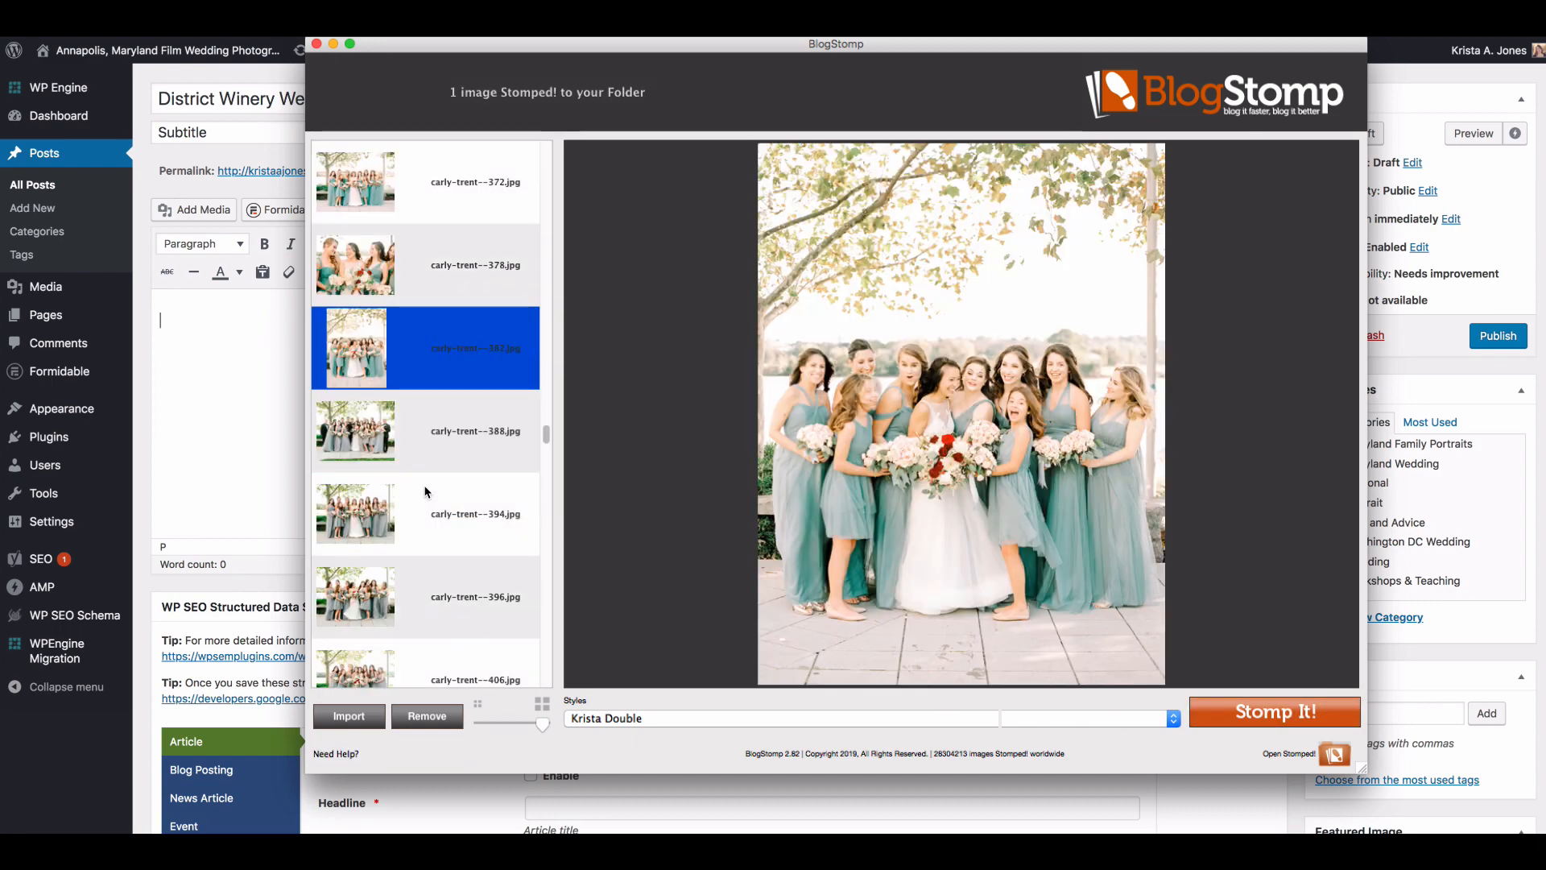
{"action": "left_click", "coordinate": [417, 452]}
{"action": "left_click", "coordinate": [422, 505]}
{"action": "scroll", "coordinate": [419, 475], "scroll_direction": "down", "scroll_amount": 4}
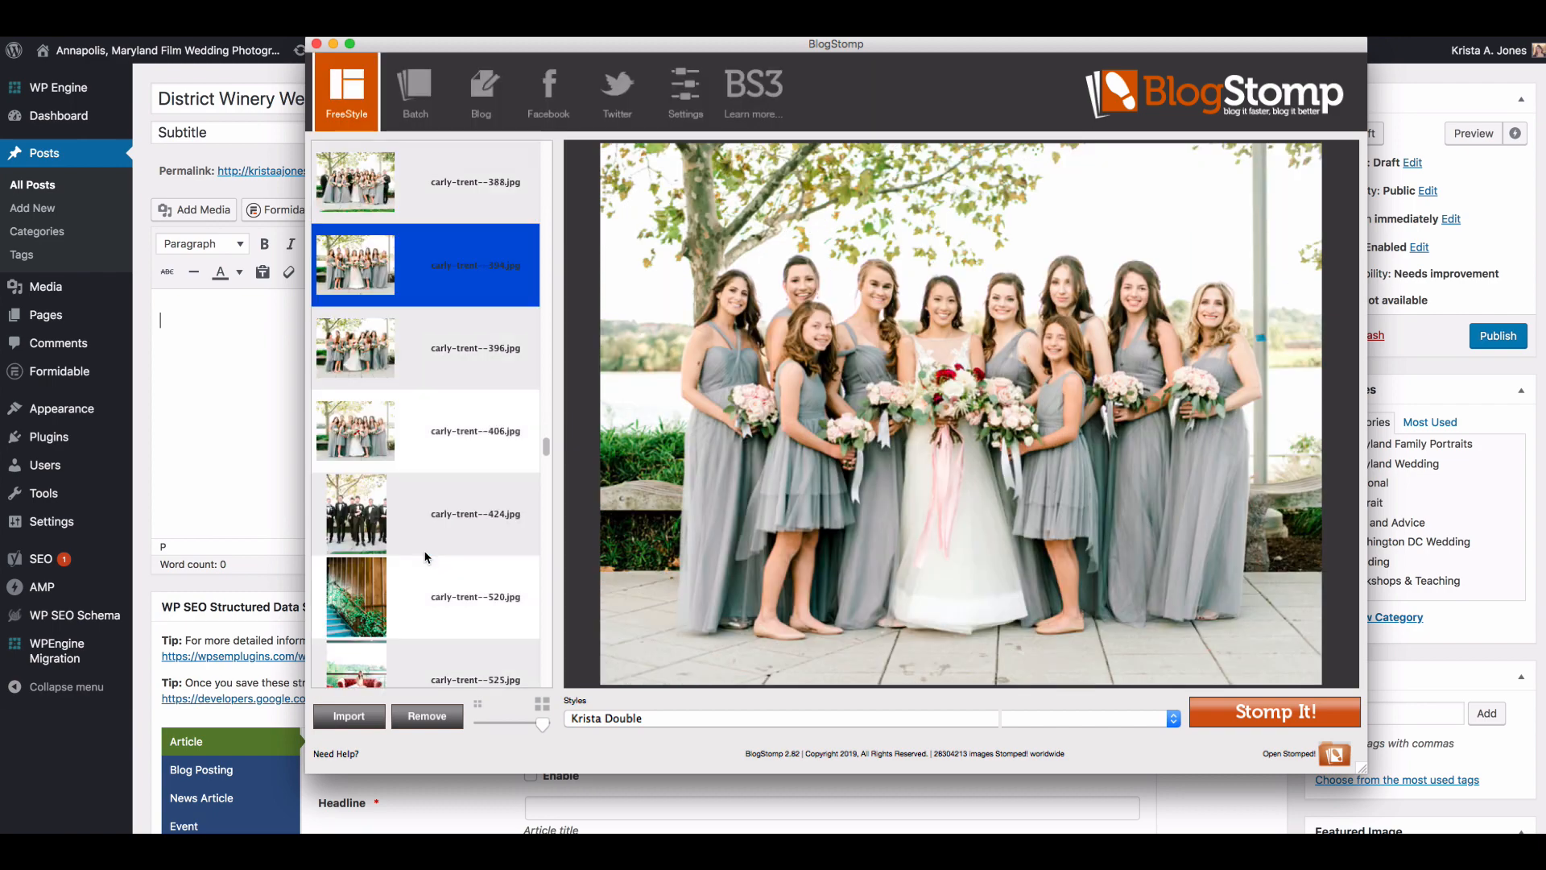
{"action": "left_click", "coordinate": [417, 446]}
{"action": "scroll", "coordinate": [418, 447], "scroll_direction": "up", "scroll_amount": 6}
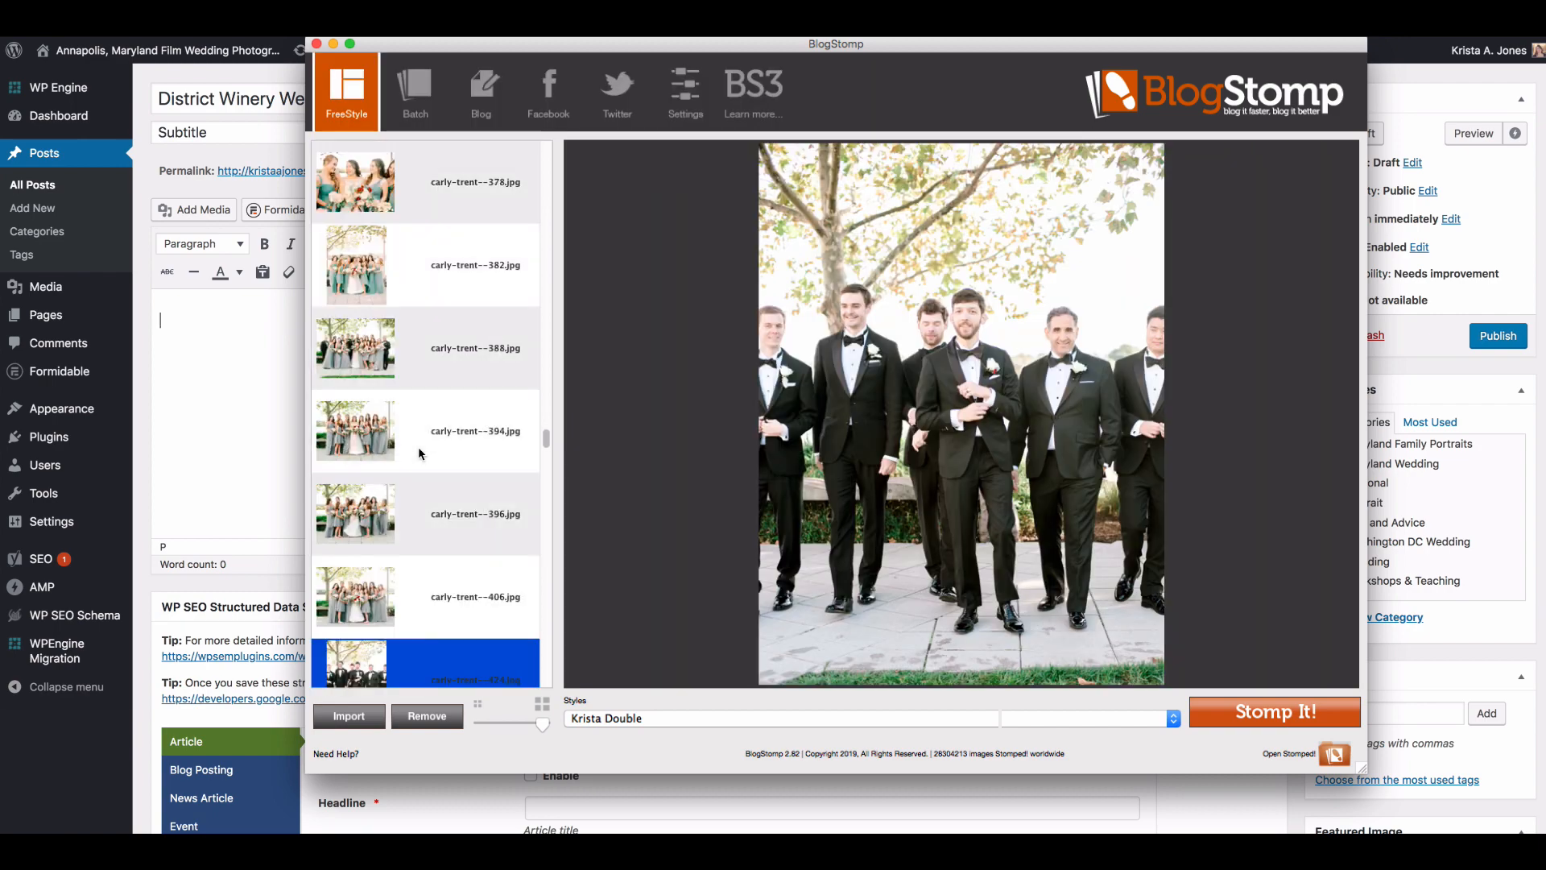
{"action": "scroll", "coordinate": [418, 447], "scroll_direction": "up", "scroll_amount": 4}
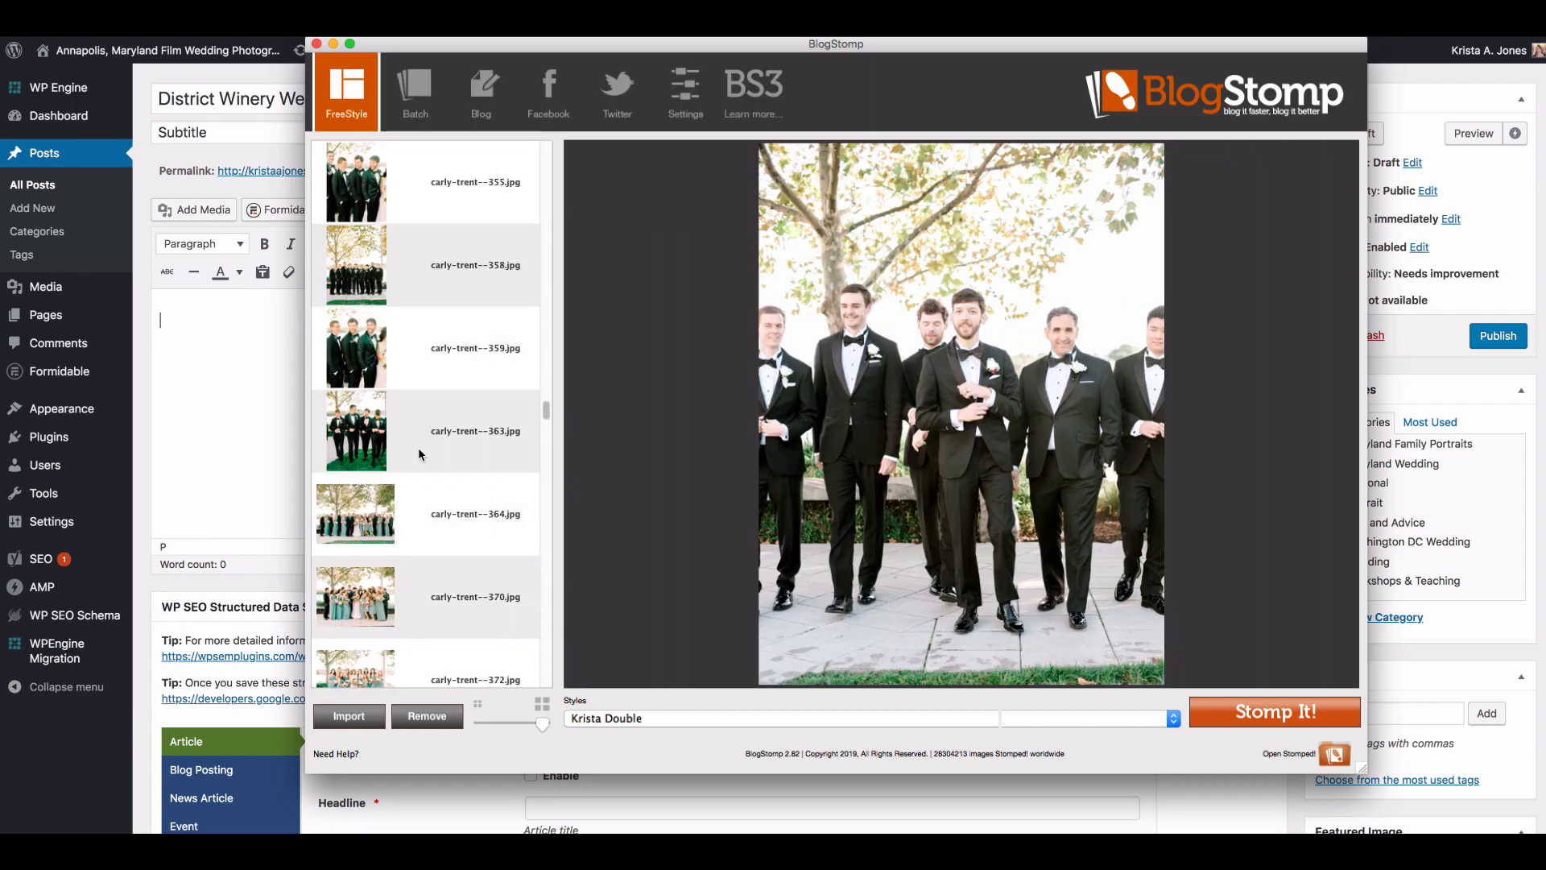
{"action": "left_click", "coordinate": [430, 304]}
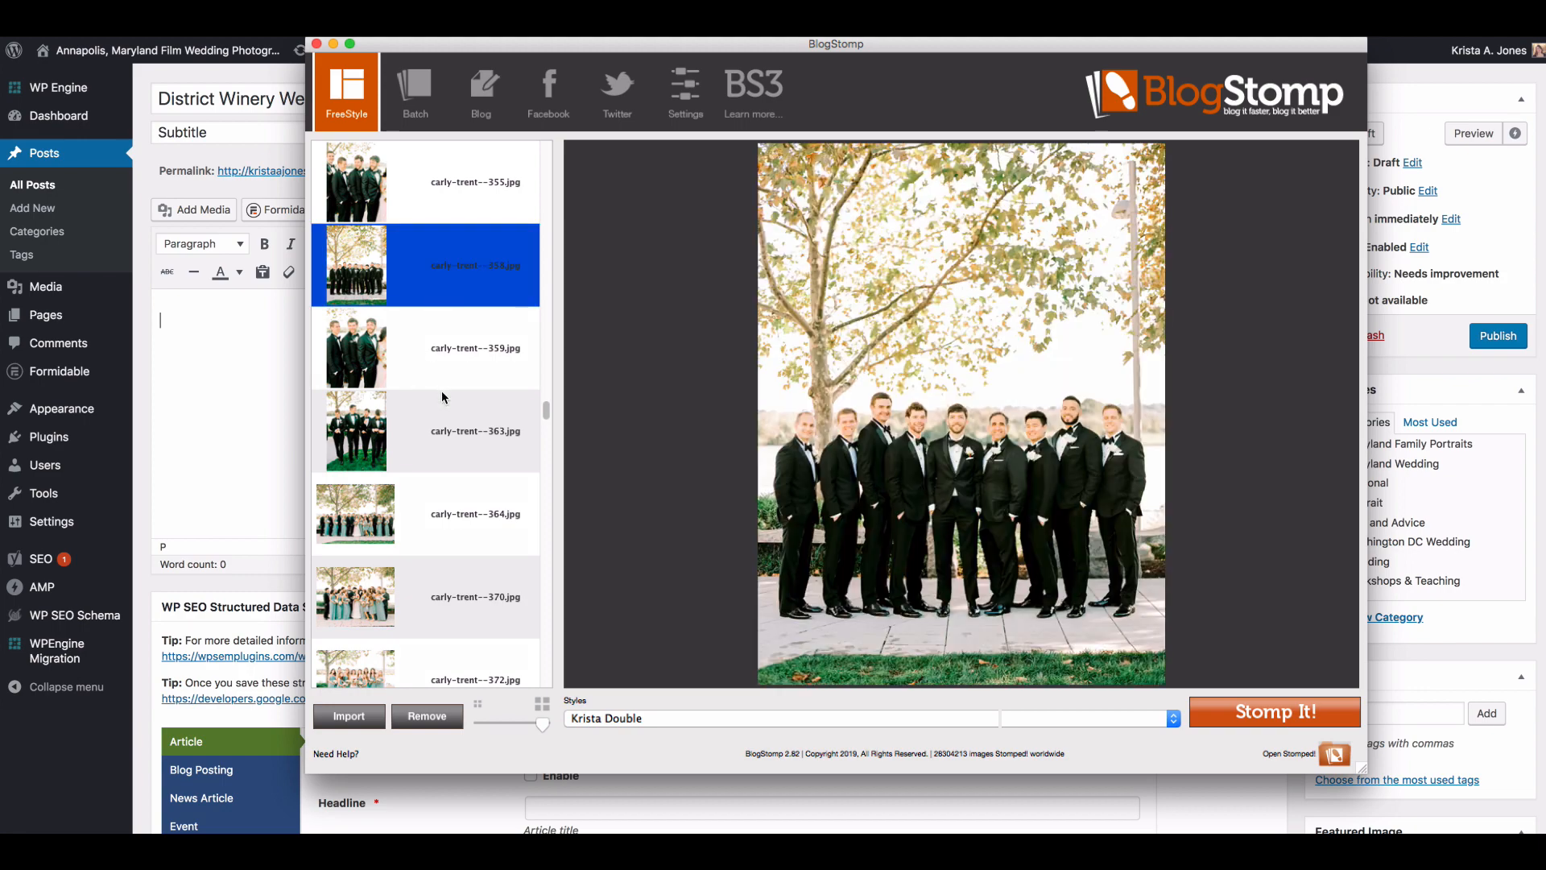
{"action": "scroll", "coordinate": [441, 390], "scroll_direction": "up", "scroll_amount": 2}
{"action": "left_click", "coordinate": [418, 279]}
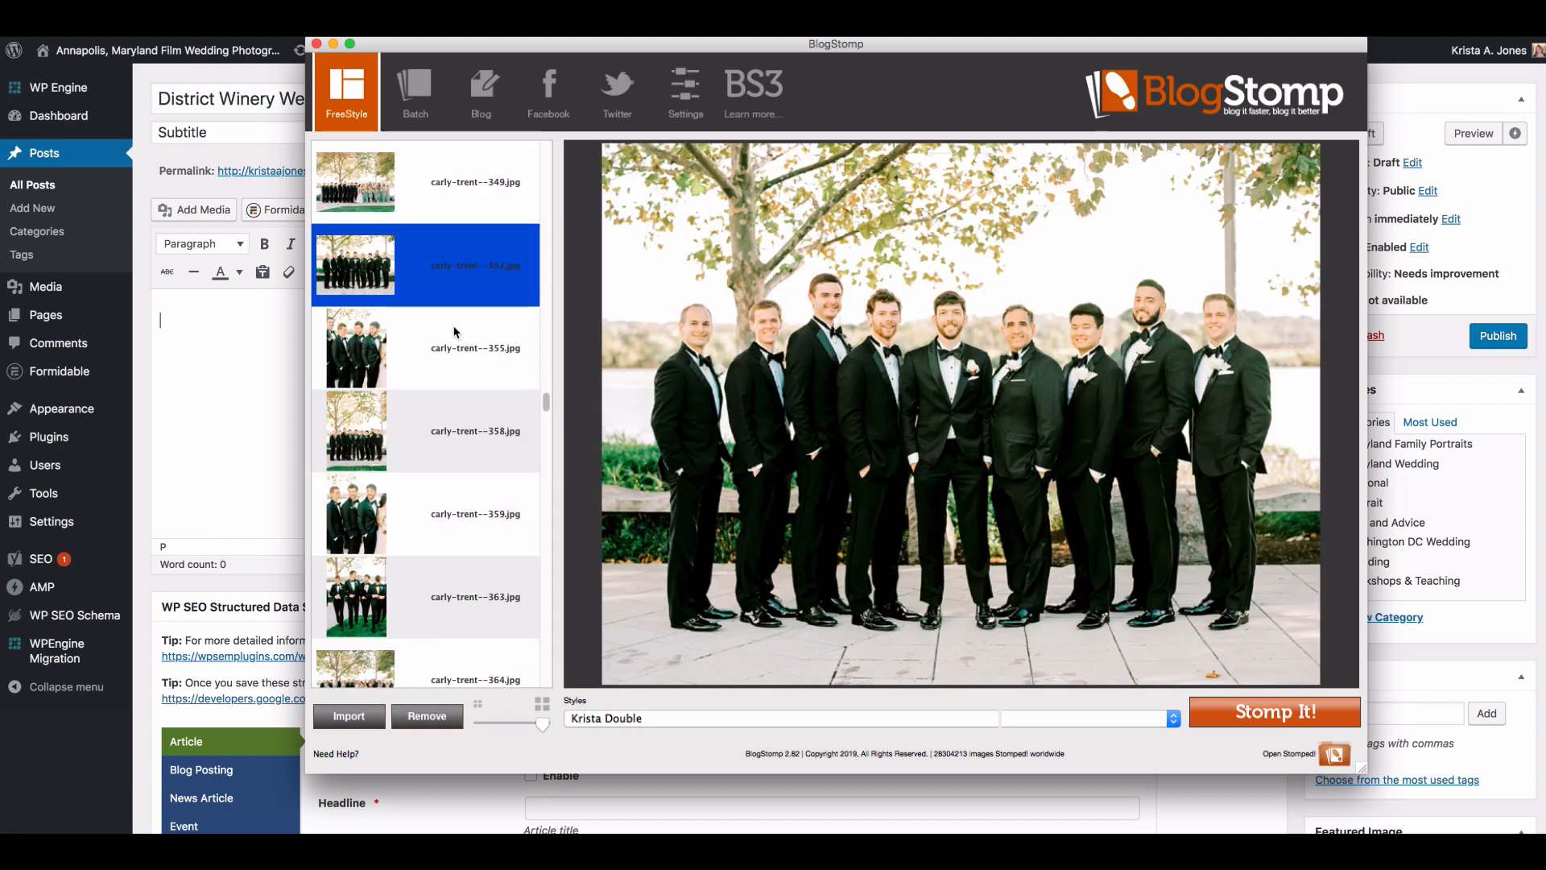
{"action": "left_click", "coordinate": [1303, 704]}
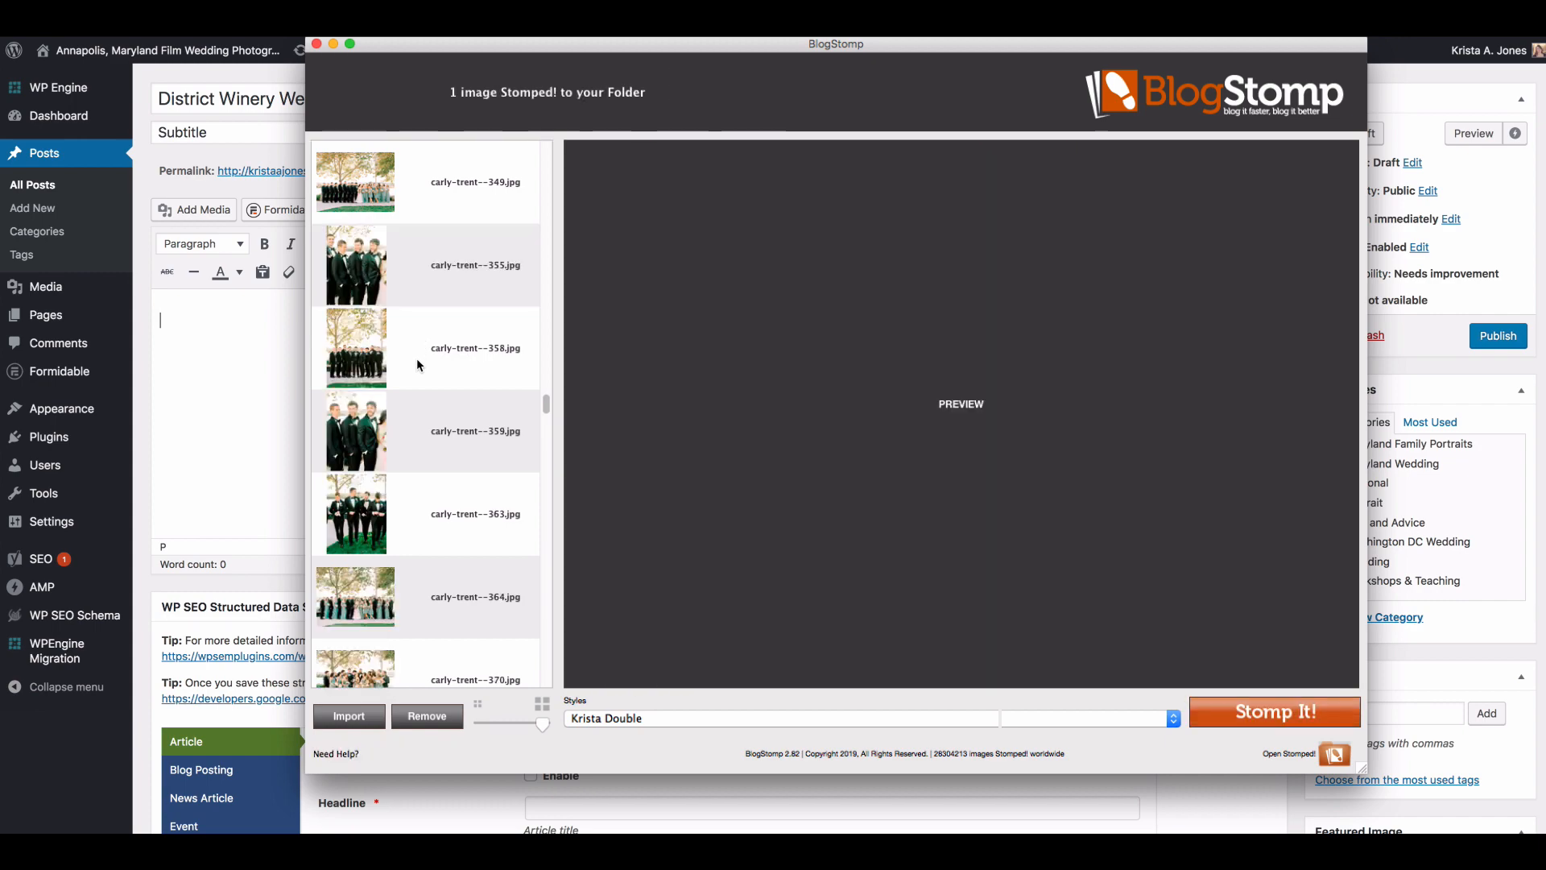
Step: Stomp the vertical groomsmen portraits numbered 355 and 358 as a side-by-side pair
{"action": "left_click", "coordinate": [417, 294]}
{"action": "left_click", "coordinate": [418, 372], "text": "shift"}
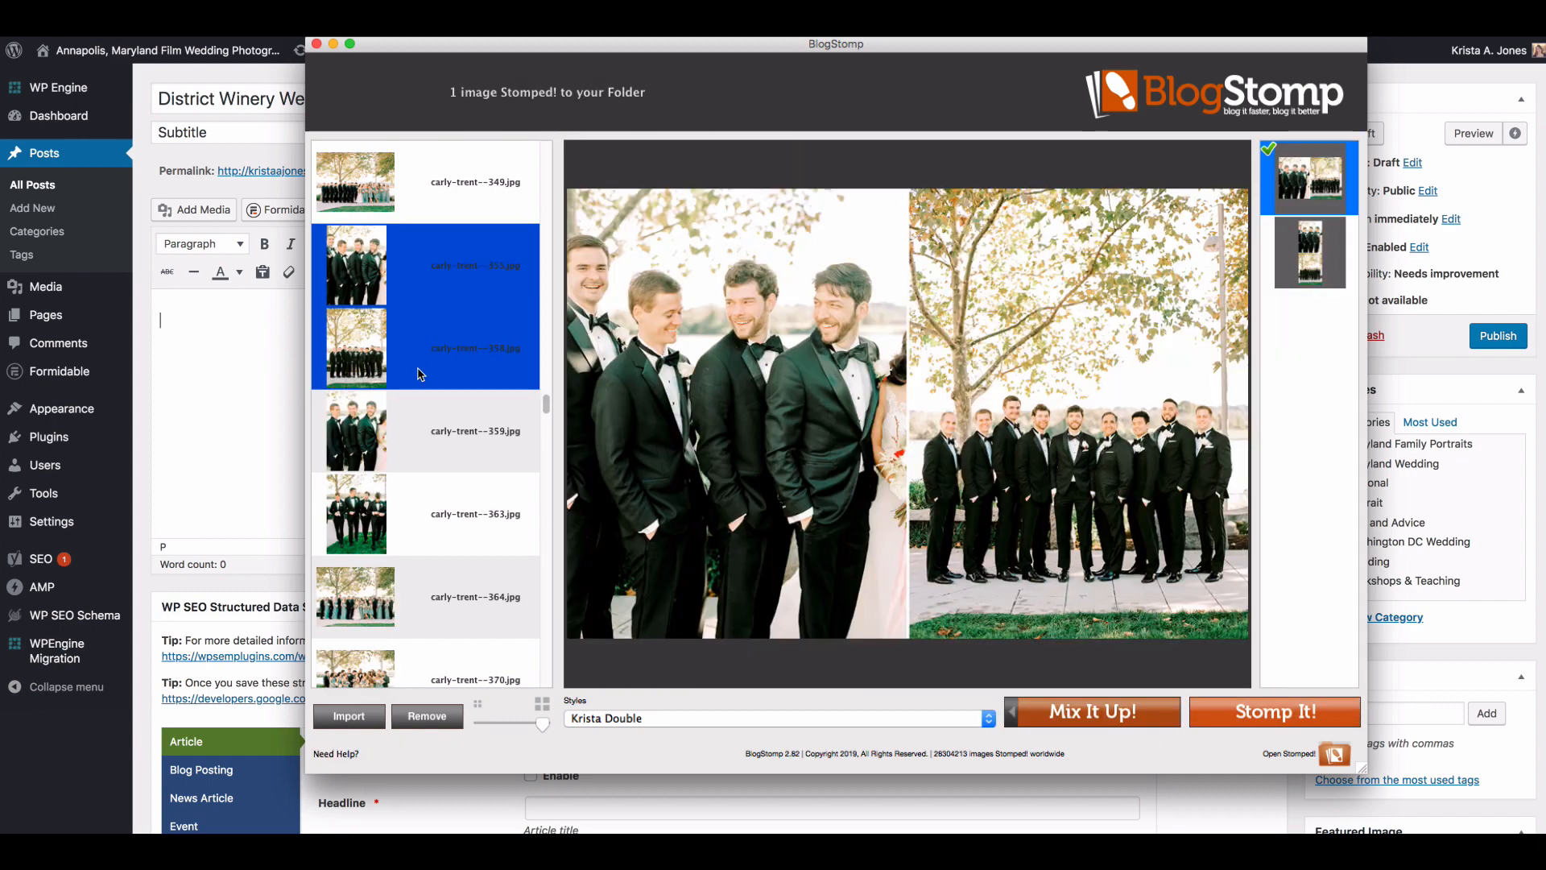
{"action": "left_click", "coordinate": [1298, 712]}
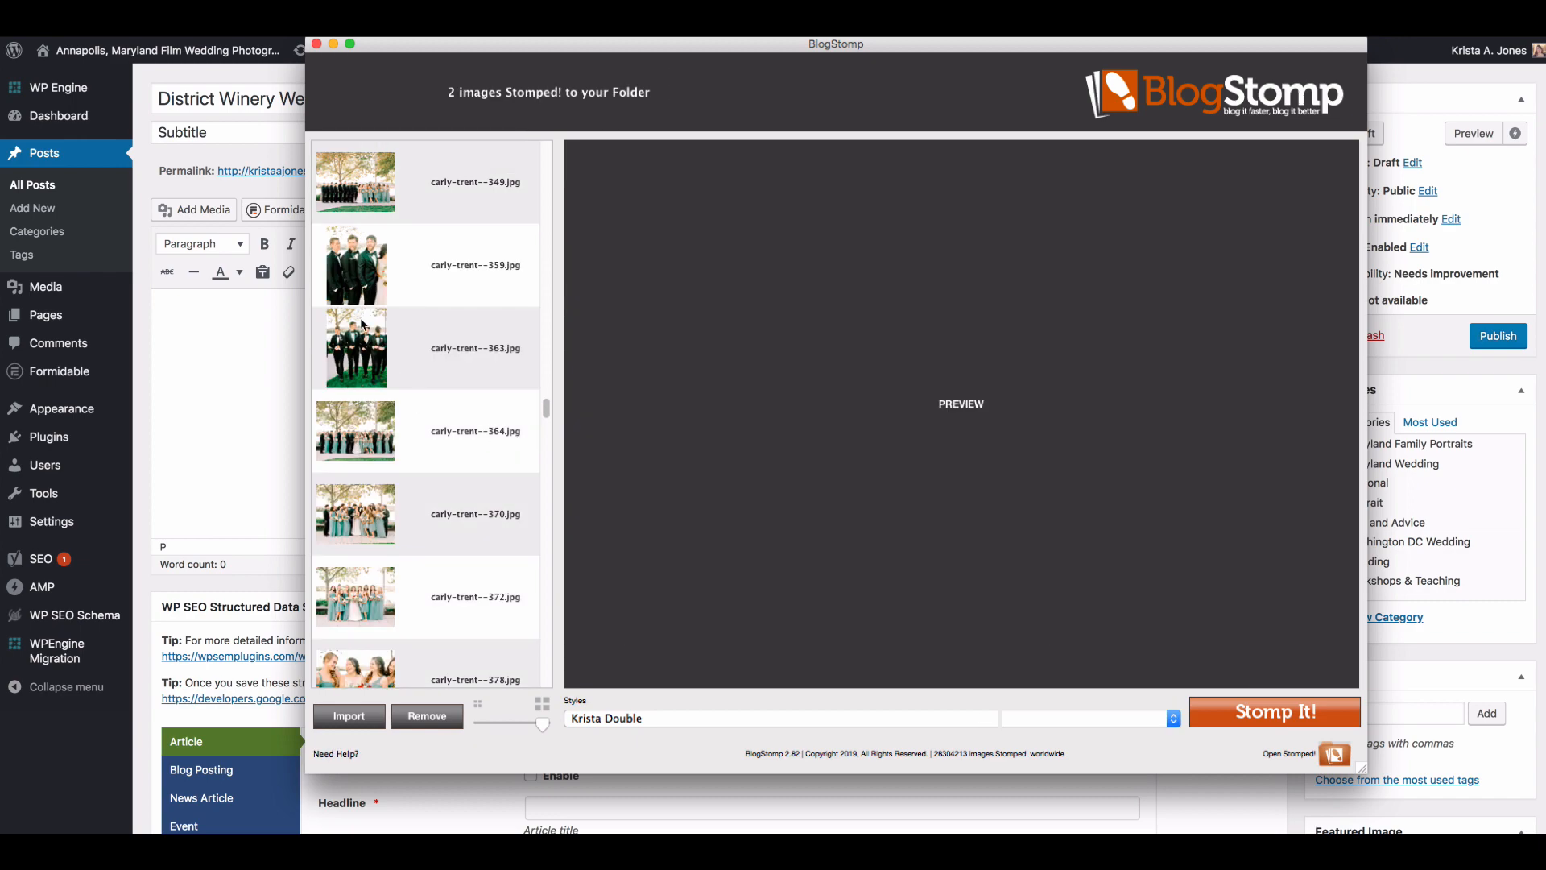
Step: Examine the remaining wedding party portraits numbered 363, 364, 370, 388 and 394
{"action": "left_click", "coordinate": [361, 324]}
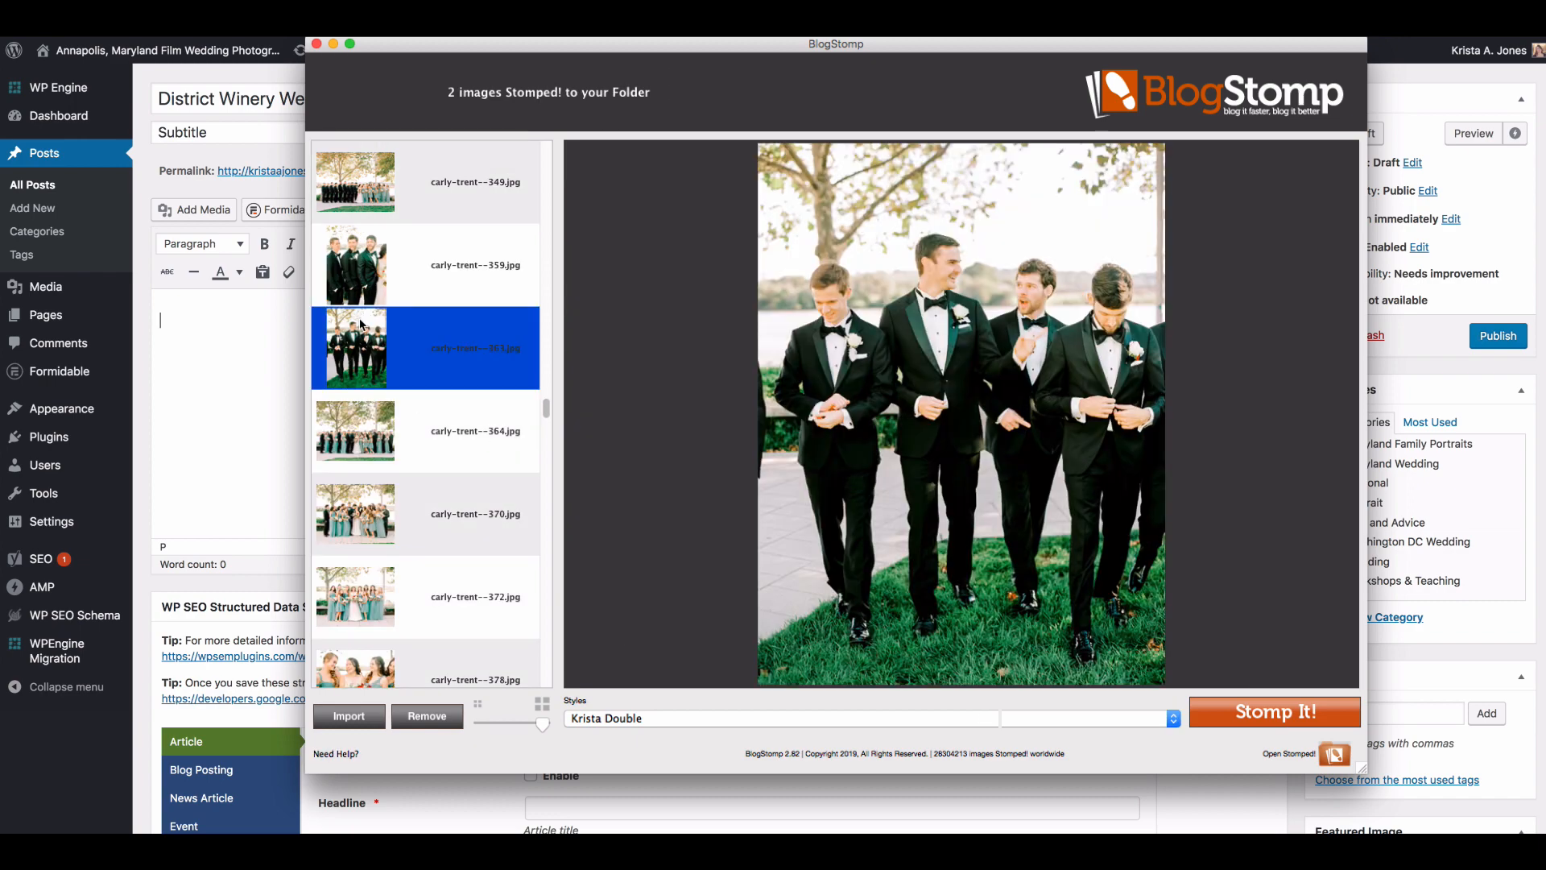
{"action": "left_click", "coordinate": [450, 442]}
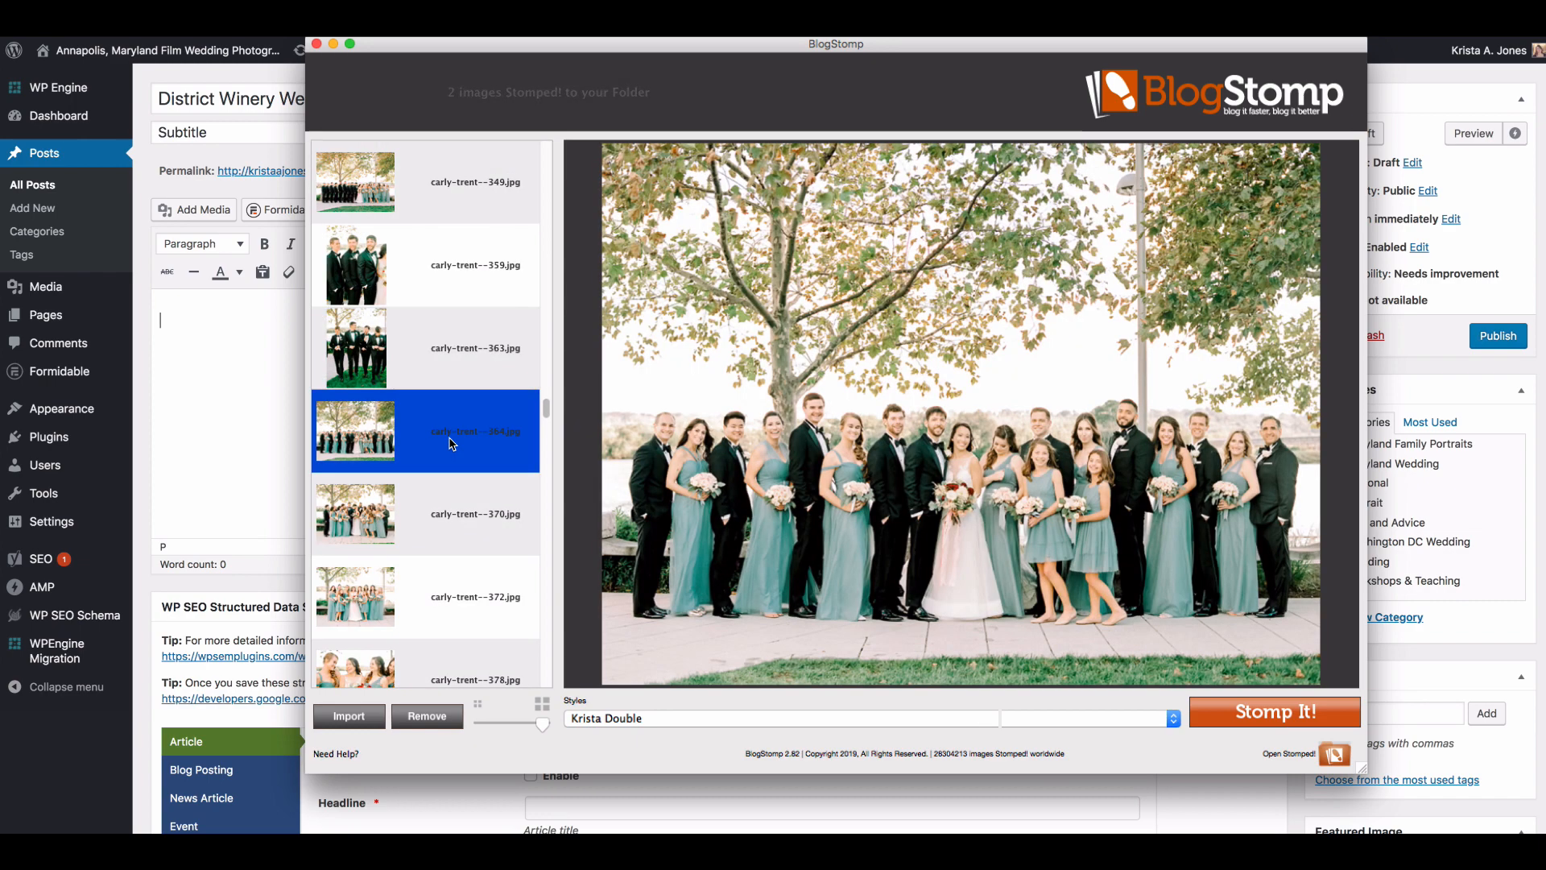
{"action": "left_click", "coordinate": [448, 436]}
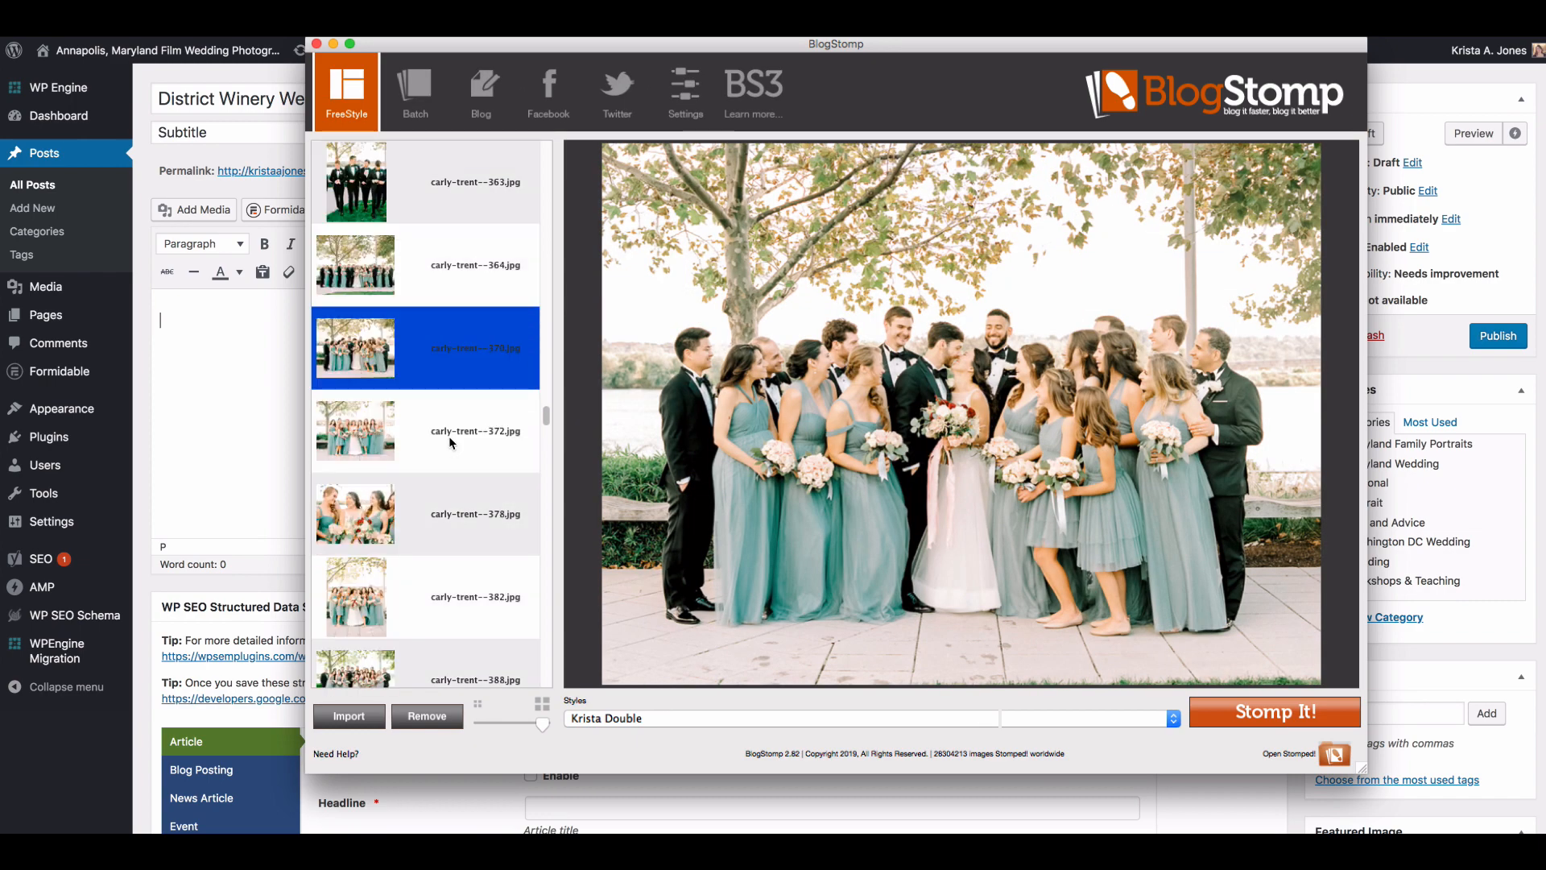
{"action": "left_click", "coordinate": [448, 437]}
{"action": "scroll", "coordinate": [432, 362], "scroll_direction": "down", "scroll_amount": 3}
{"action": "left_click", "coordinate": [432, 363]}
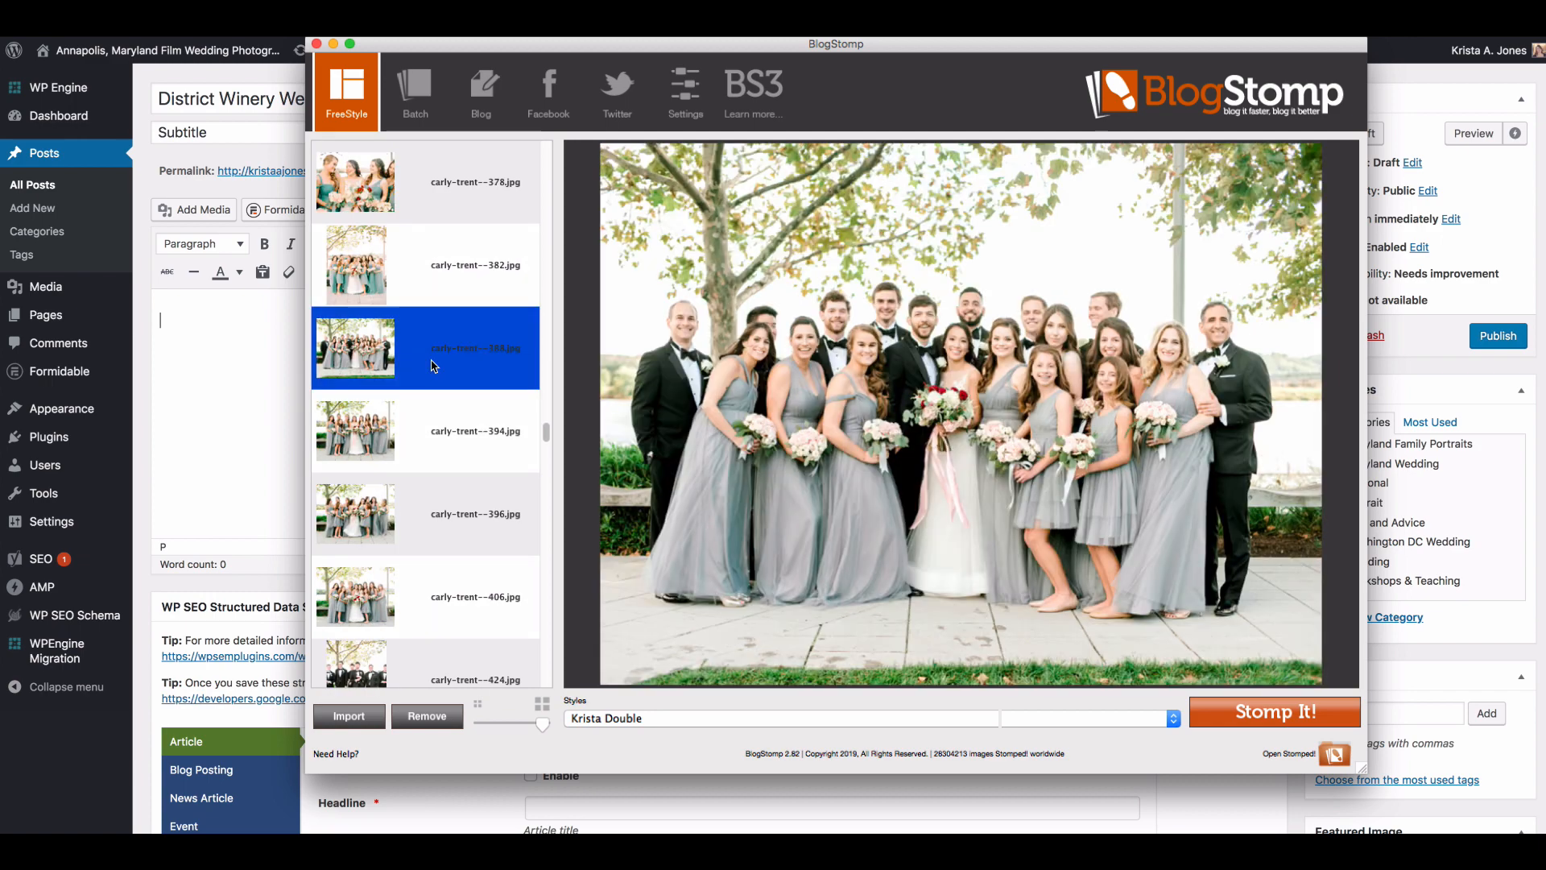
{"action": "left_click", "coordinate": [433, 431]}
{"action": "scroll", "coordinate": [434, 432], "scroll_direction": "down", "scroll_amount": 2}
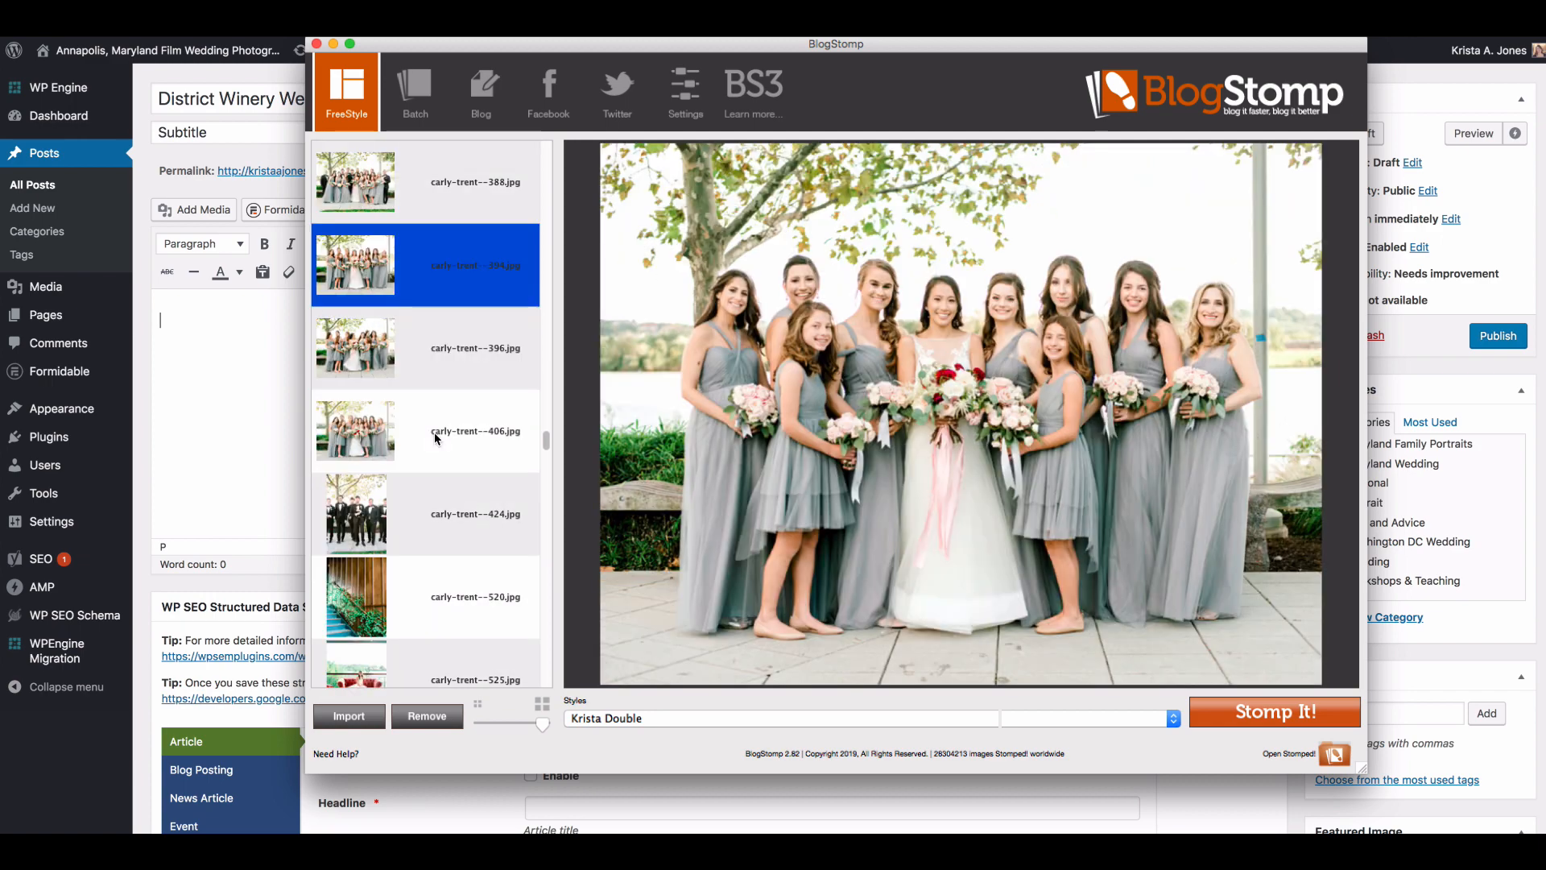
{"action": "left_click", "coordinate": [433, 432]}
Step: Examine the greenery staircase photo numbered 520 and the red couch portraits numbered 528, 532 and 534
{"action": "scroll", "coordinate": [431, 403], "scroll_direction": "down", "scroll_amount": 5}
{"action": "left_click", "coordinate": [428, 377]}
{"action": "scroll", "coordinate": [430, 376], "scroll_direction": "up", "scroll_amount": 2}
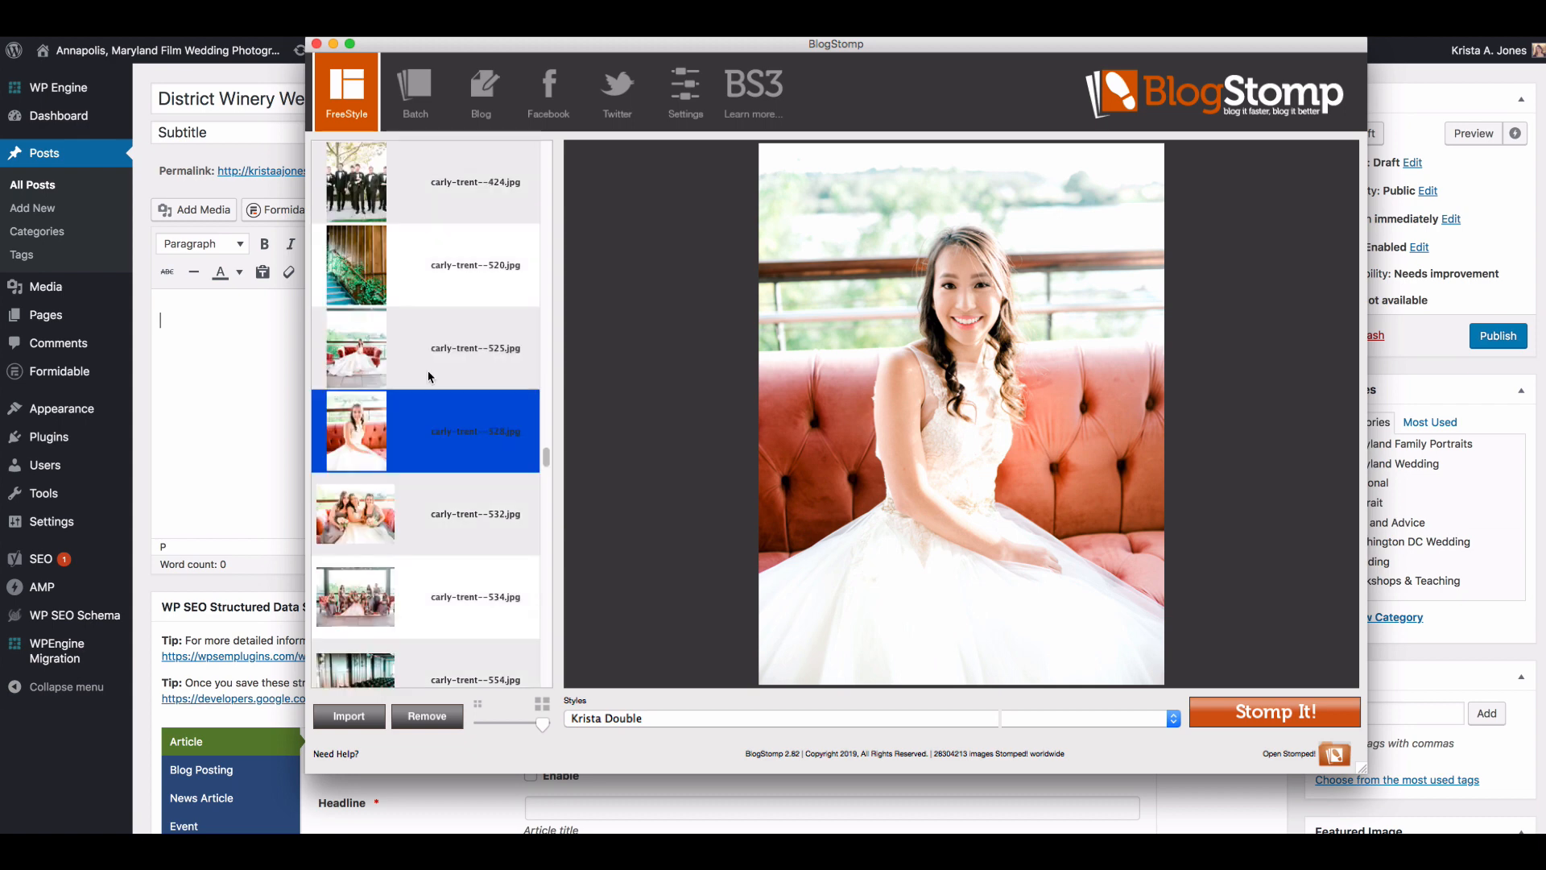
{"action": "left_click", "coordinate": [430, 376]}
{"action": "scroll", "coordinate": [433, 381], "scroll_direction": "down", "scroll_amount": 1}
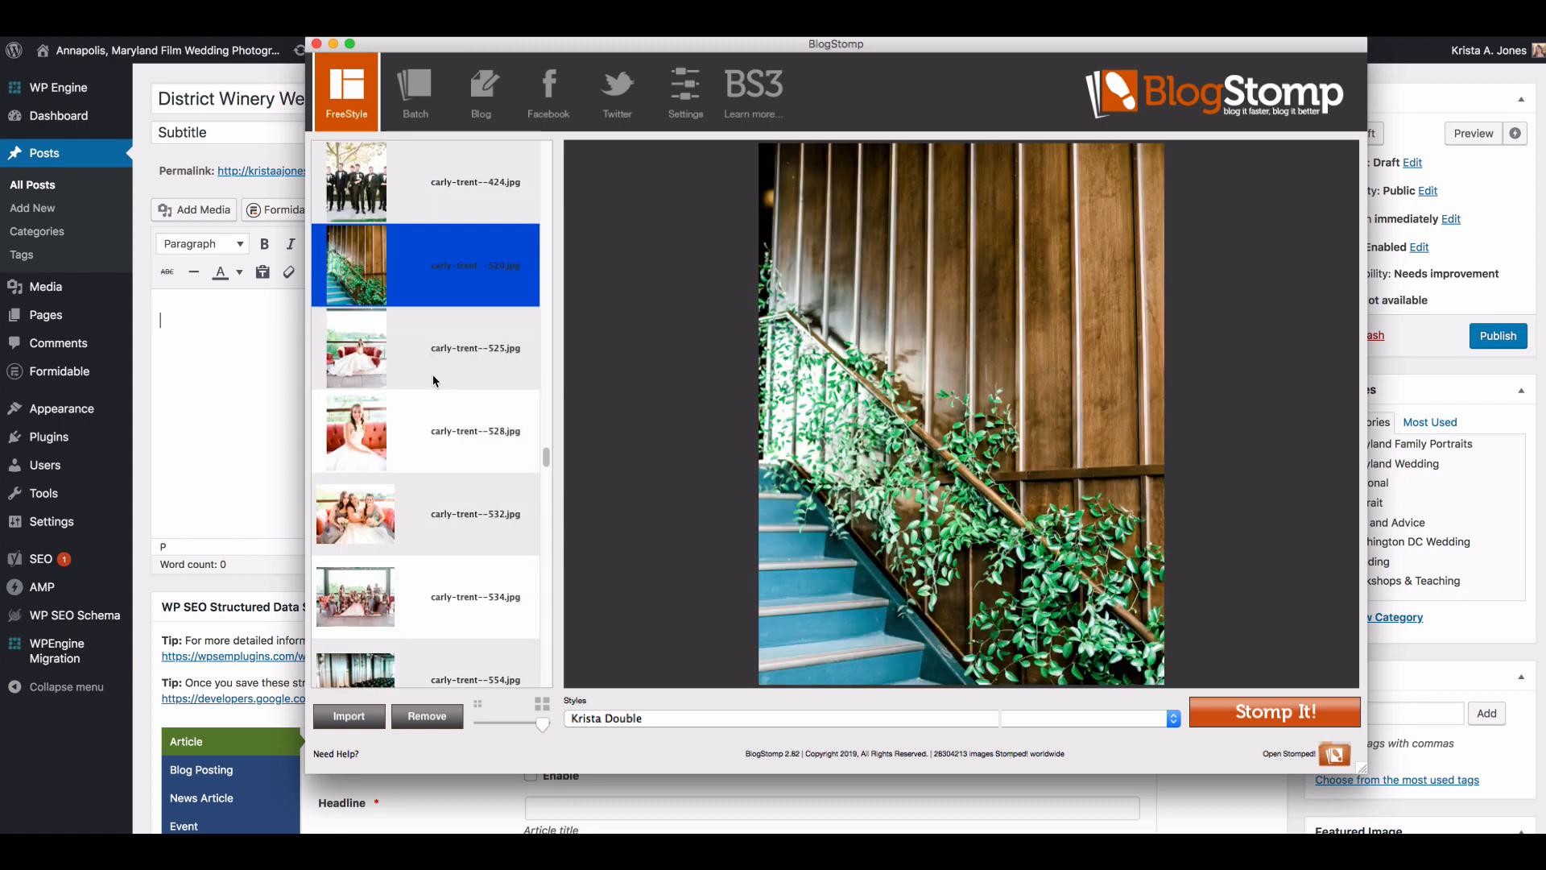
{"action": "left_click", "coordinate": [434, 378]}
{"action": "left_click", "coordinate": [433, 425]}
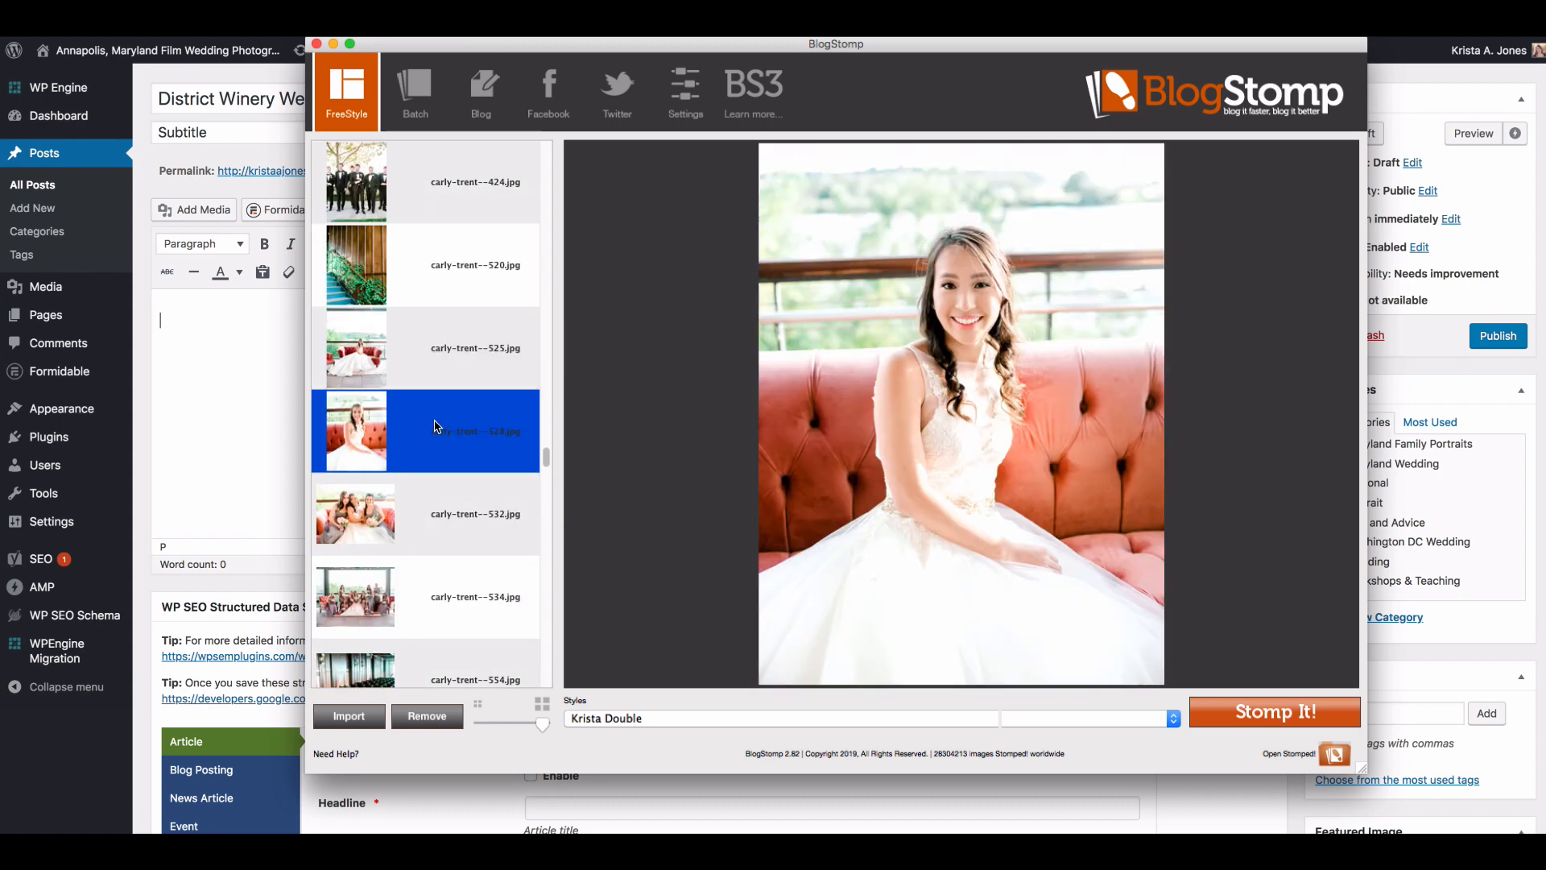
{"action": "left_click", "coordinate": [433, 502]}
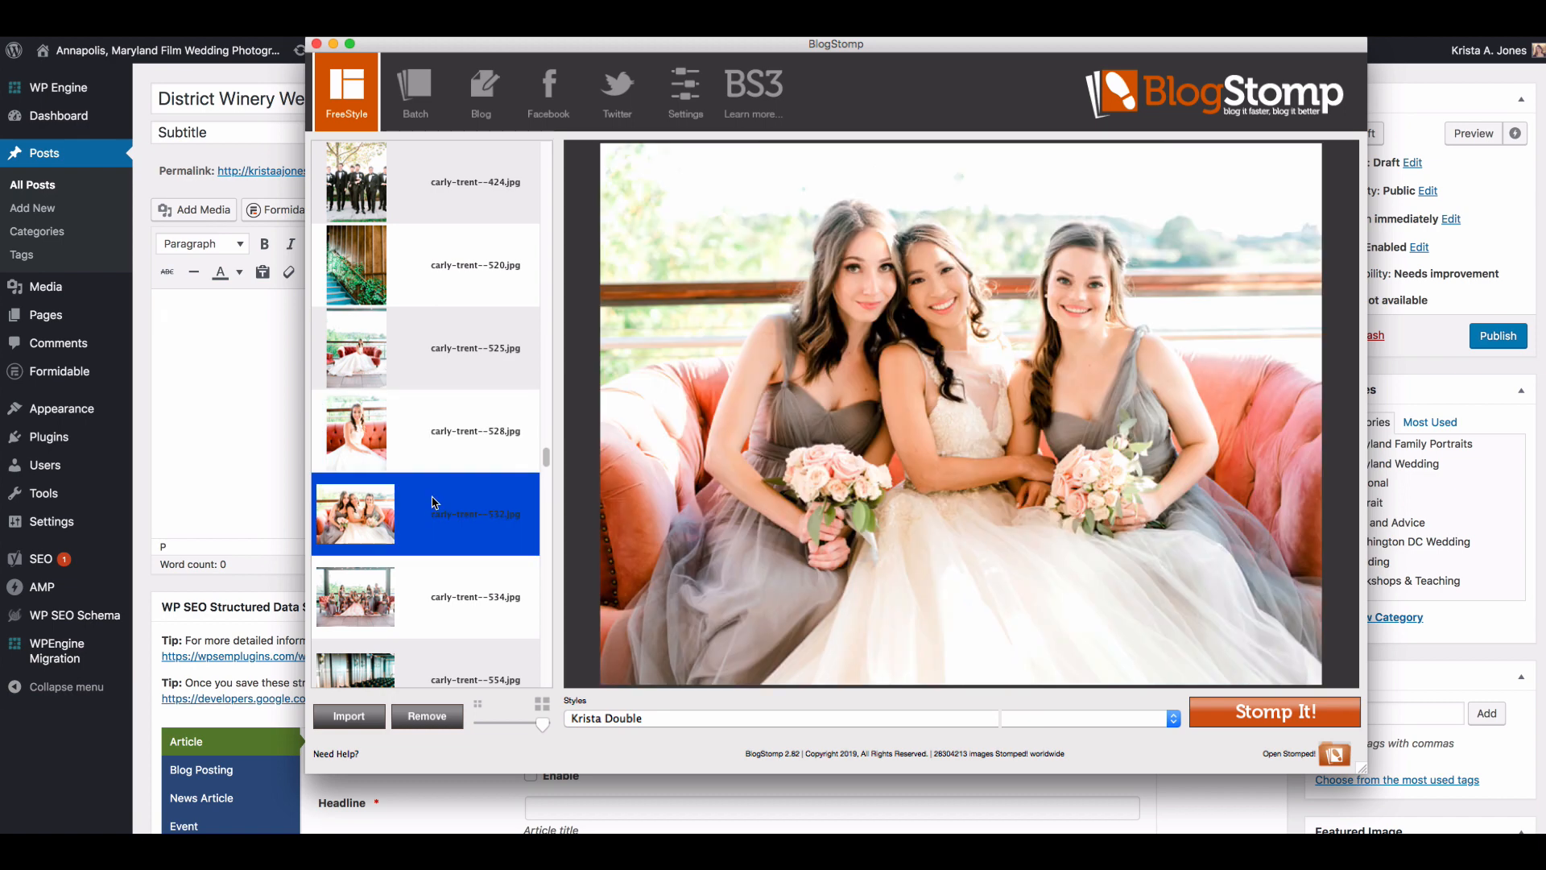
{"action": "left_click", "coordinate": [432, 302]}
{"action": "left_click", "coordinate": [434, 600]}
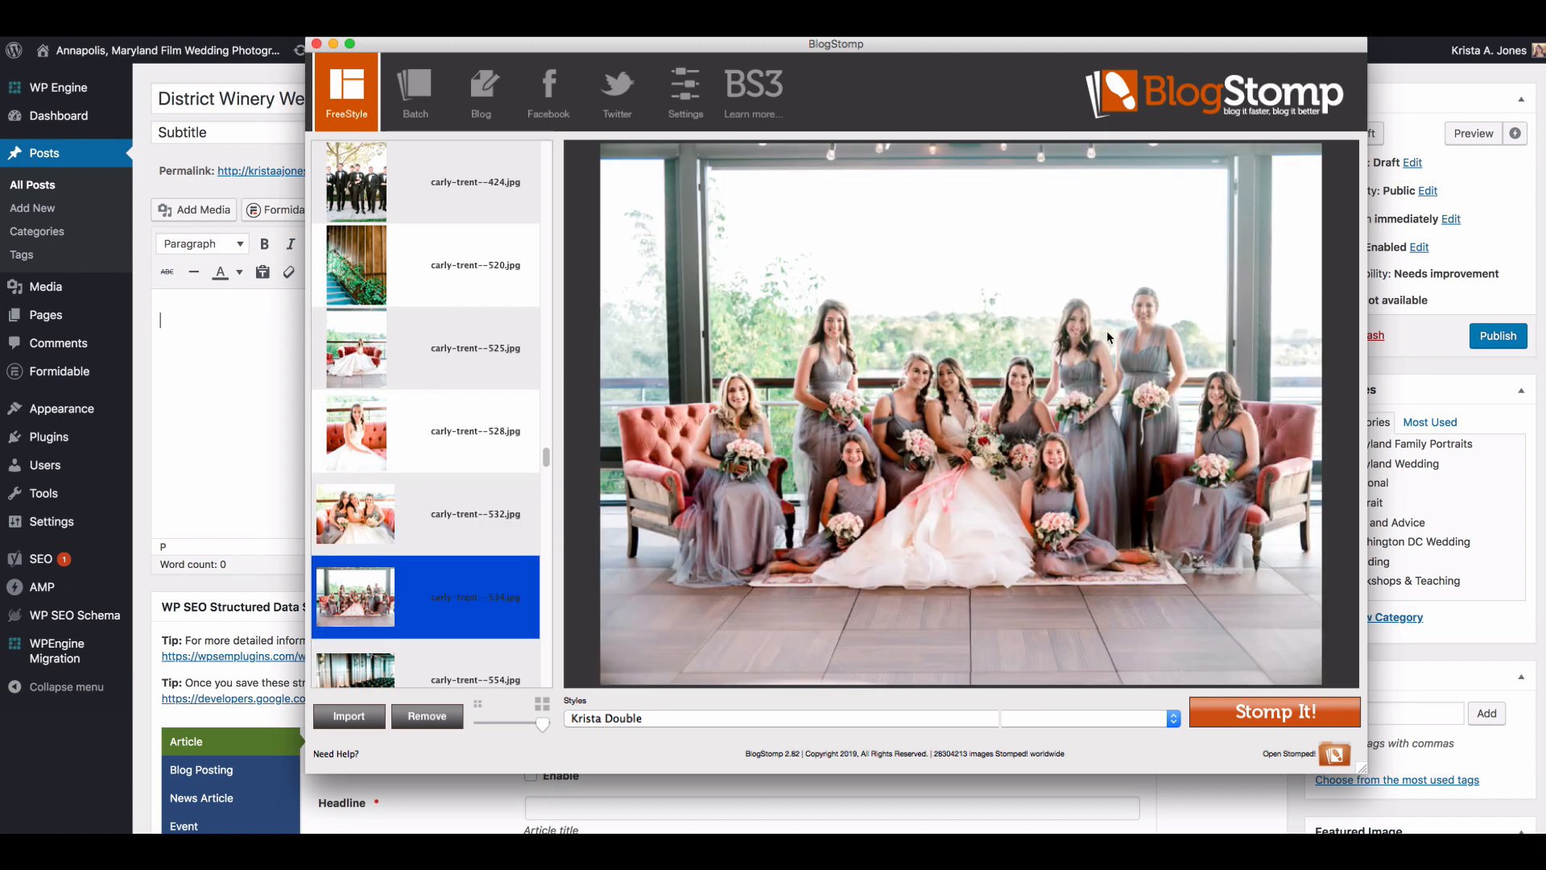
Step: Browse the reception detail photos and Stomp the staircase greenery and candles numbered 563 and 564 as a side-by-side pair
{"action": "scroll", "coordinate": [476, 559], "scroll_direction": "down", "scroll_amount": 5}
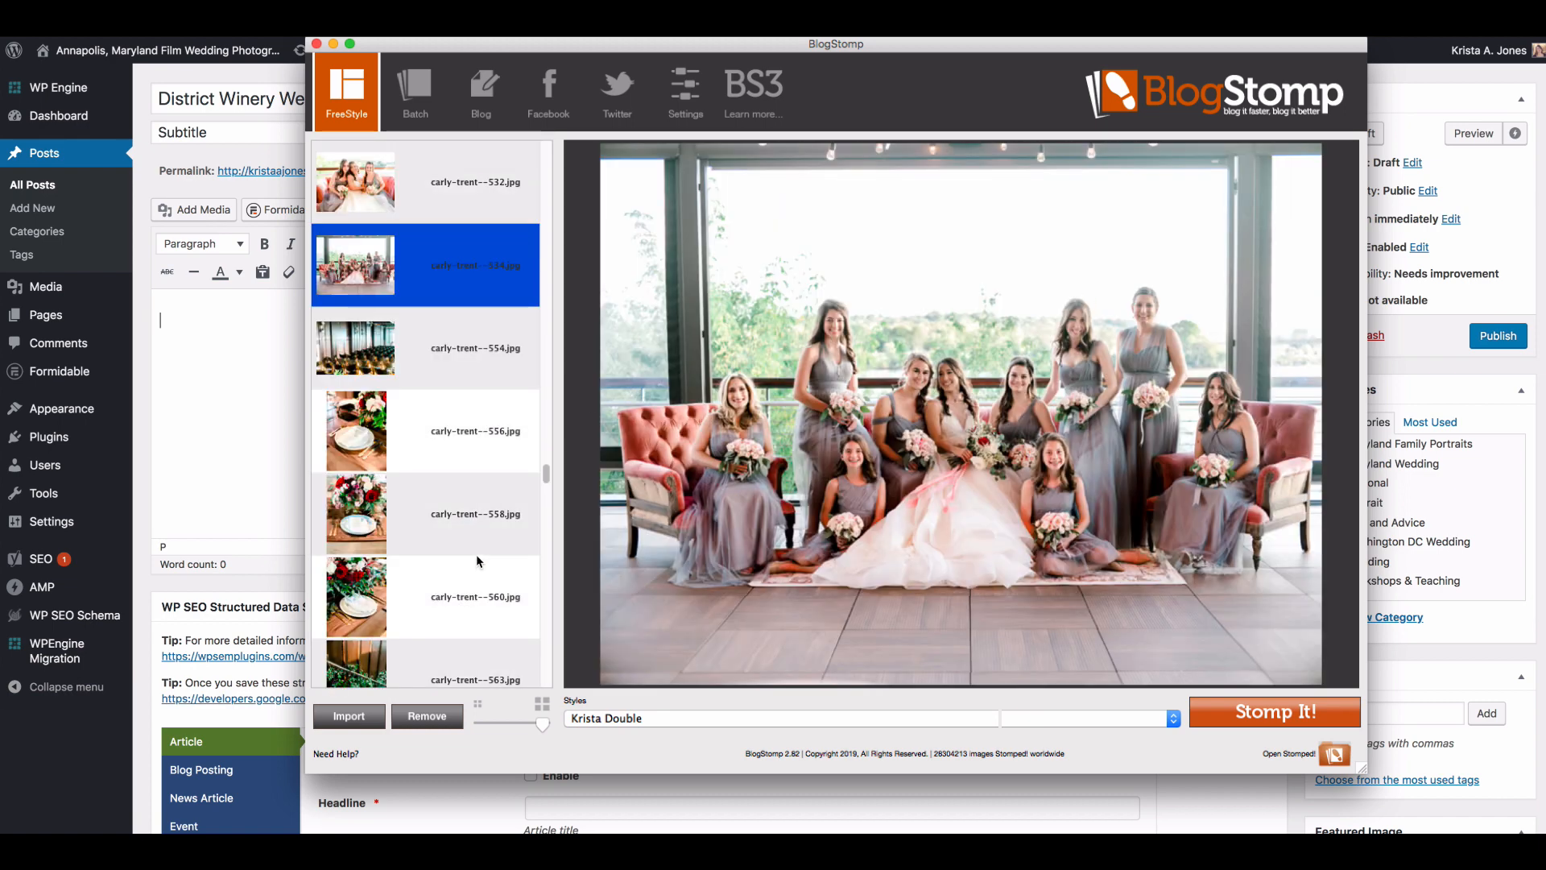
{"action": "scroll", "coordinate": [446, 442], "scroll_direction": "down", "scroll_amount": 8}
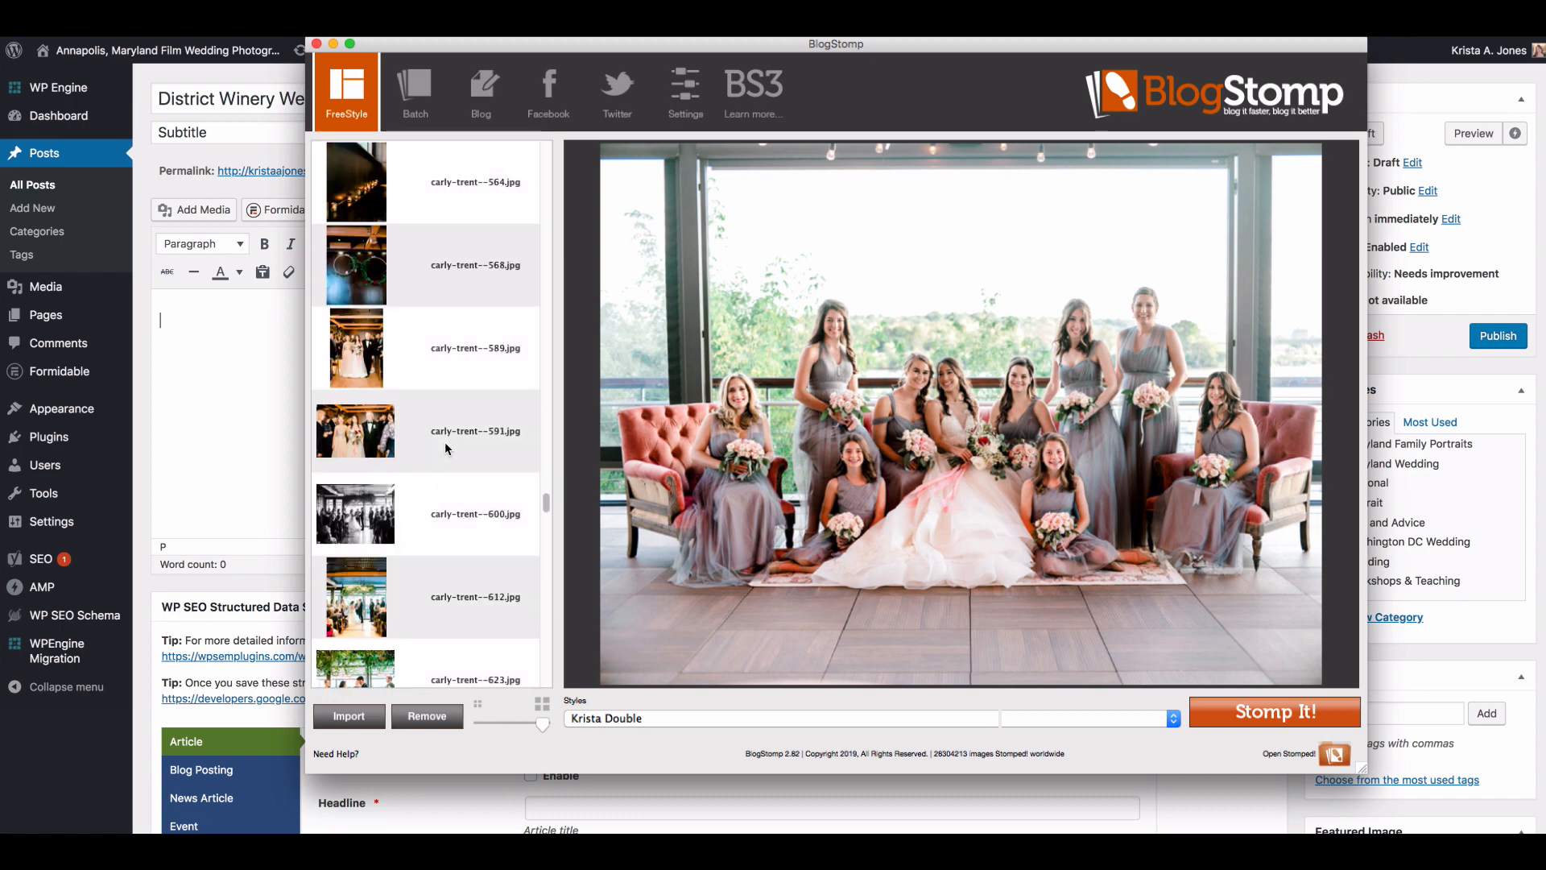
{"action": "scroll", "coordinate": [445, 443], "scroll_direction": "down", "scroll_amount": 10}
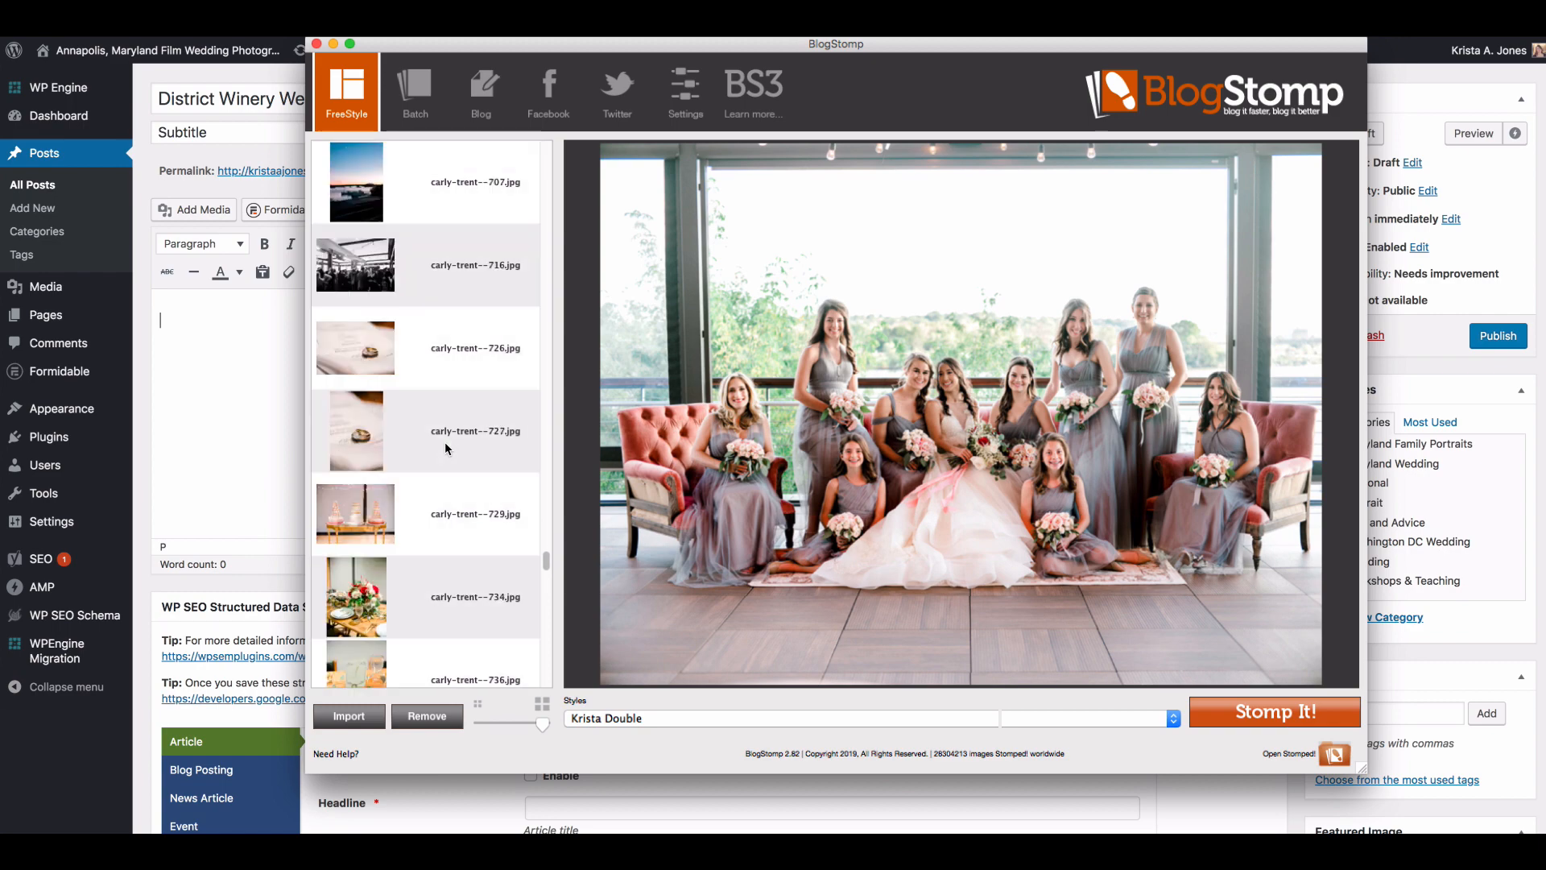
{"action": "scroll", "coordinate": [444, 442], "scroll_direction": "up", "scroll_amount": 10}
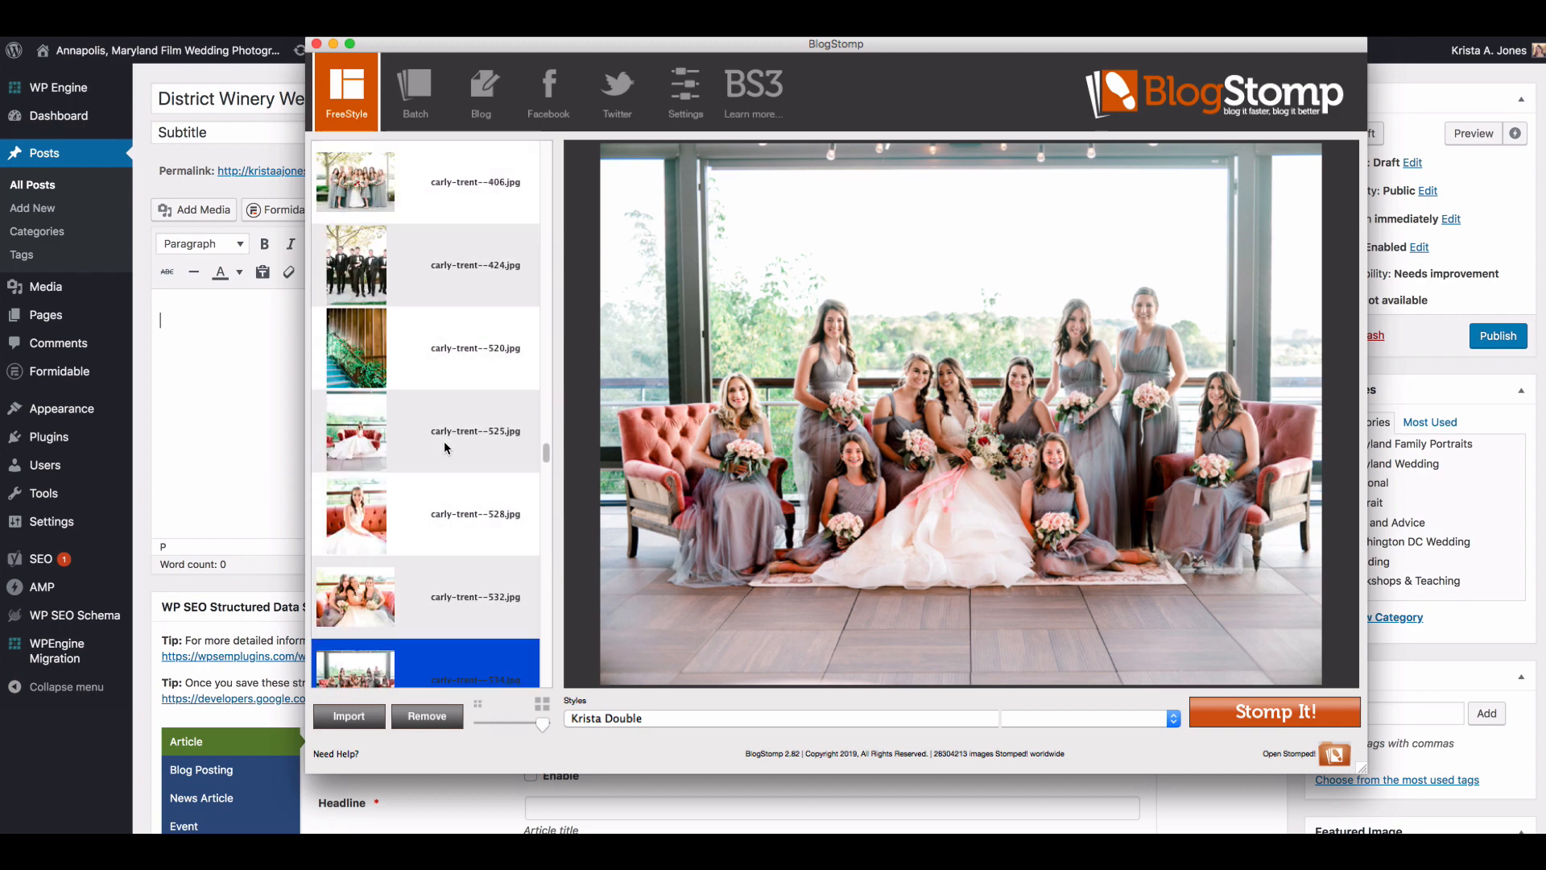
{"action": "scroll", "coordinate": [444, 442], "scroll_direction": "down", "scroll_amount": 6}
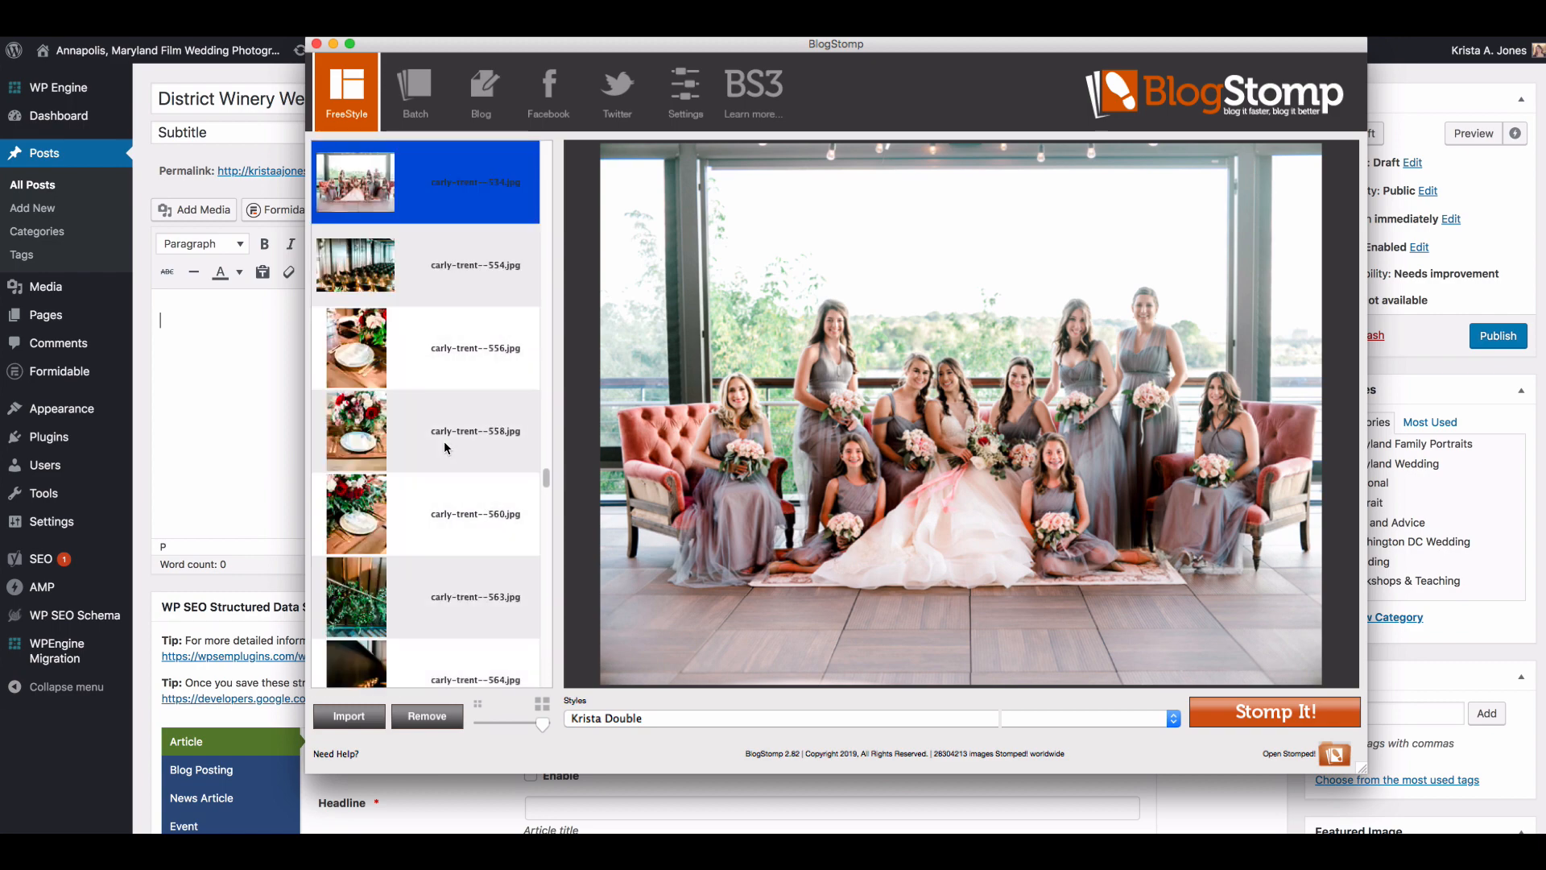
{"action": "left_click", "coordinate": [417, 363]}
{"action": "scroll", "coordinate": [428, 449], "scroll_direction": "down", "scroll_amount": 1}
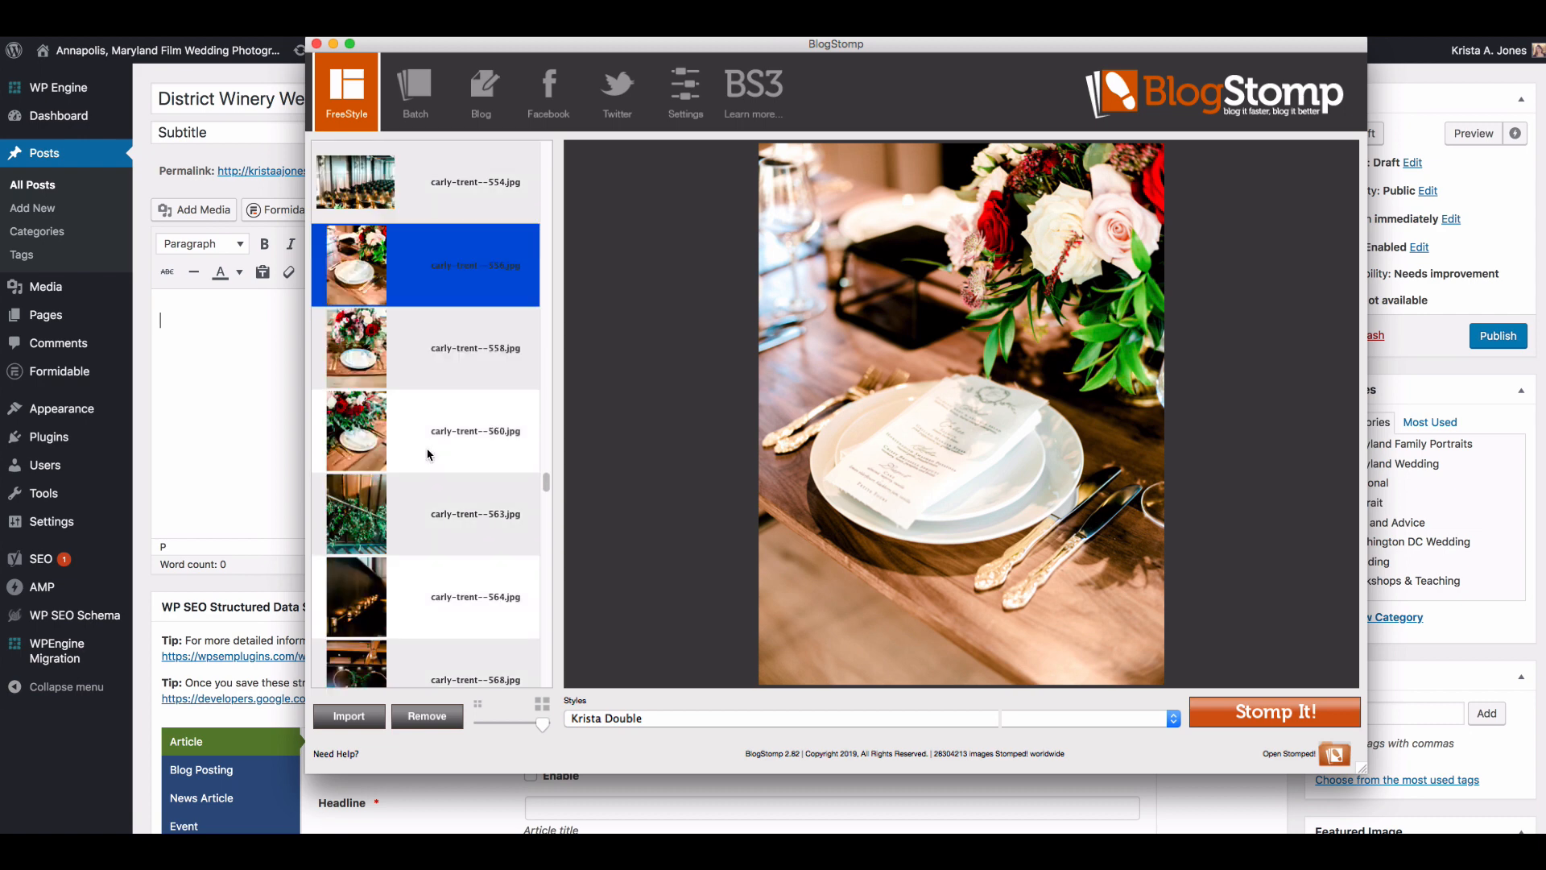
{"action": "scroll", "coordinate": [427, 455], "scroll_direction": "down", "scroll_amount": 2}
{"action": "left_click", "coordinate": [416, 371]}
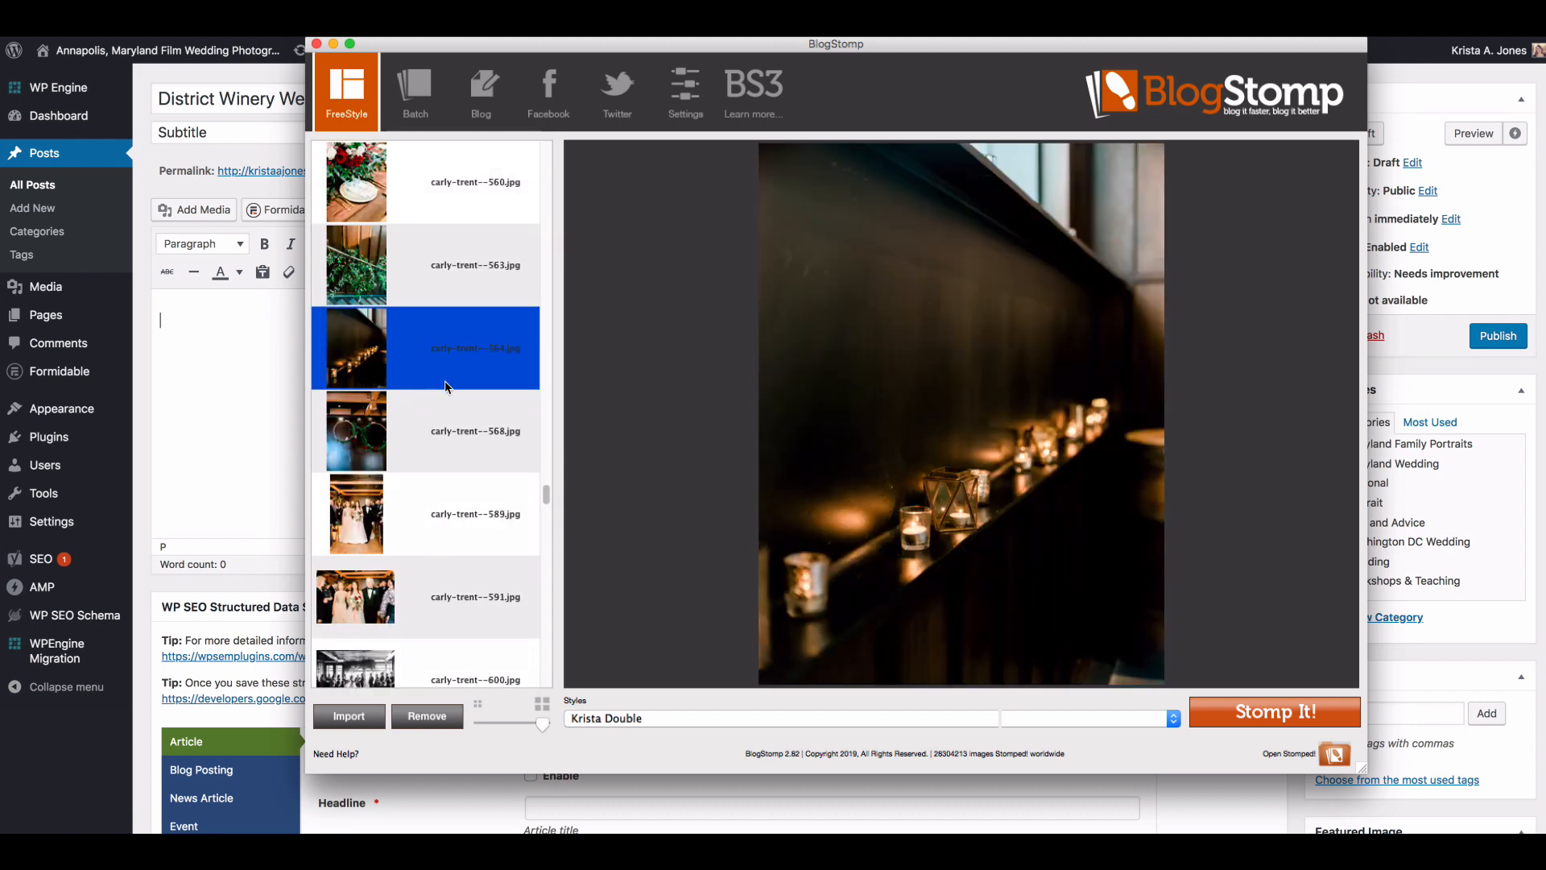
{"action": "left_click", "coordinate": [430, 282], "text": "shift"}
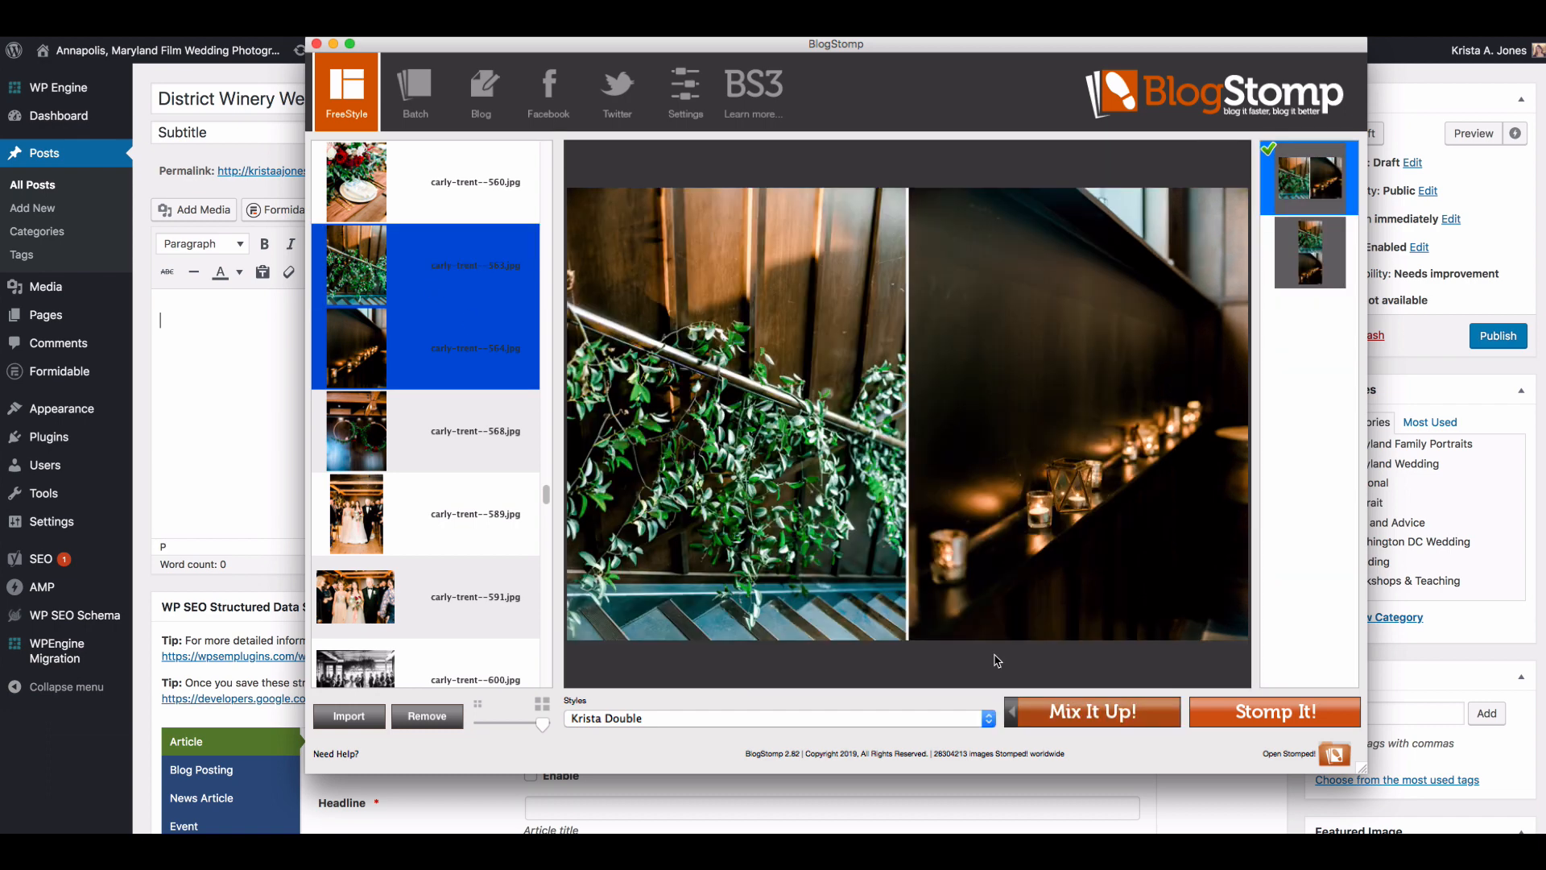
{"action": "left_click", "coordinate": [1266, 707]}
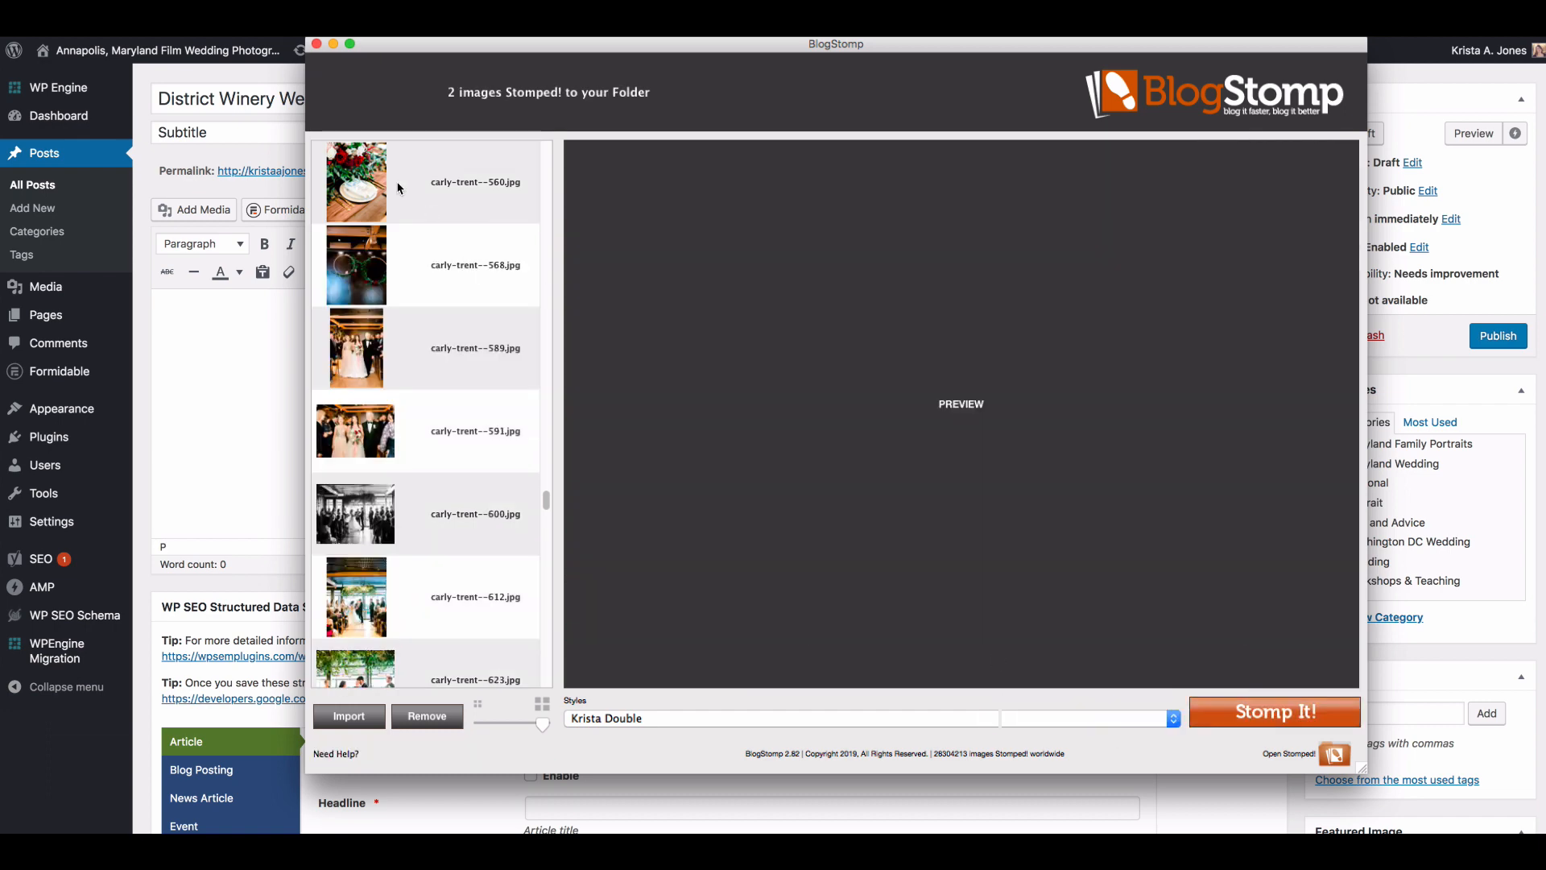
Step: Examine the place settings numbered 560, 558 and 556, the rings numbered 727, and the table photos numbered 734, 736, 737 and 745
{"action": "left_click", "coordinate": [397, 188]}
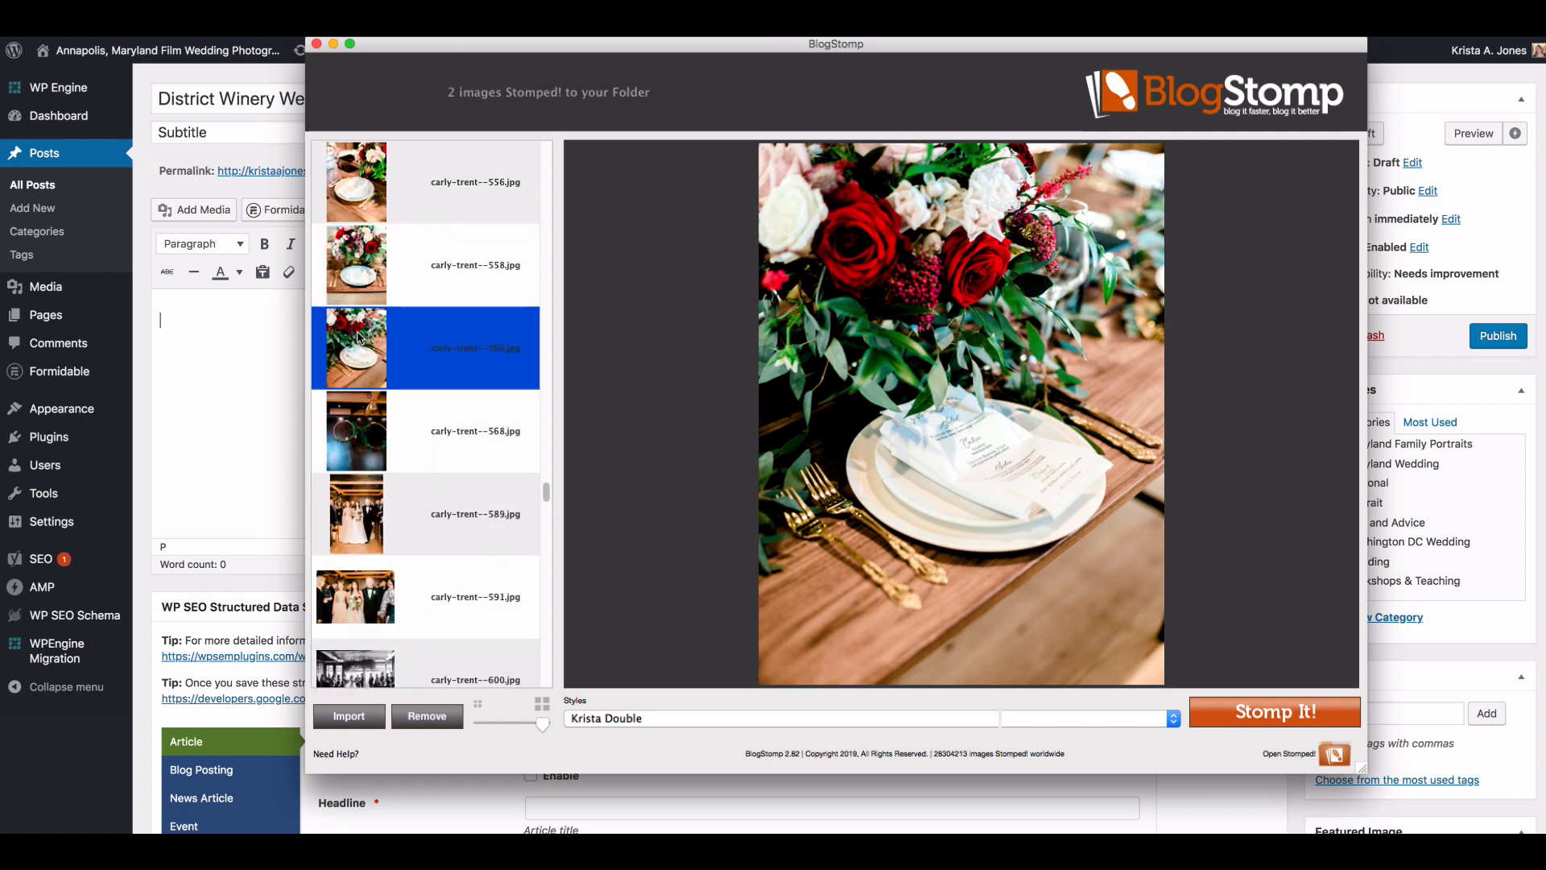
{"action": "left_click", "coordinate": [382, 265]}
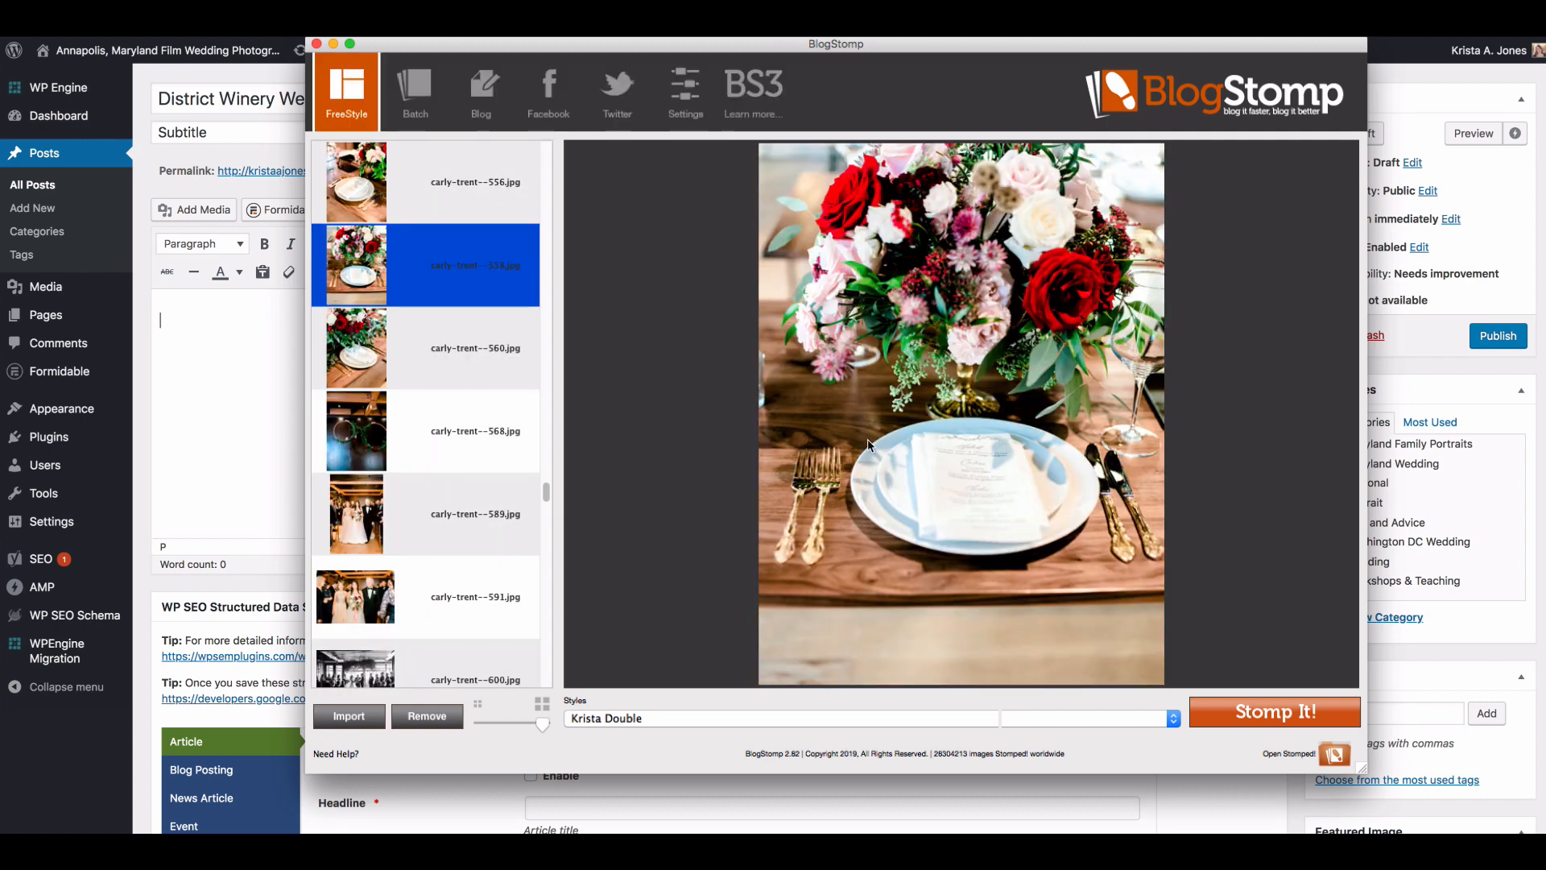
{"action": "left_click", "coordinate": [432, 208]}
{"action": "scroll", "coordinate": [439, 391], "scroll_direction": "down", "scroll_amount": 10}
{"action": "scroll", "coordinate": [441, 396], "scroll_direction": "down", "scroll_amount": 8}
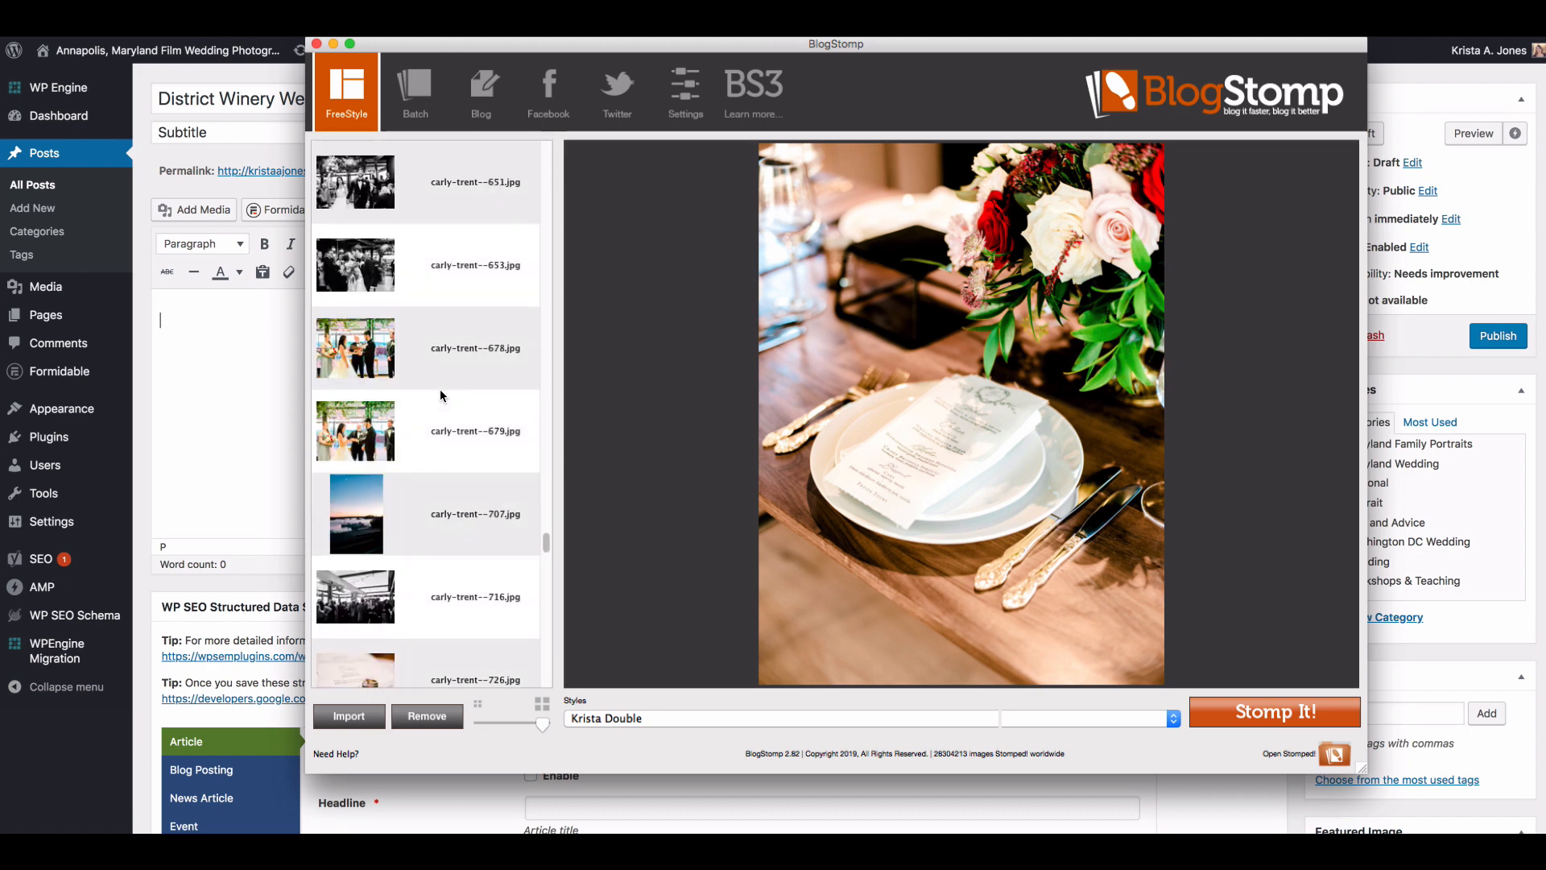
{"action": "scroll", "coordinate": [441, 395], "scroll_direction": "down", "scroll_amount": 2}
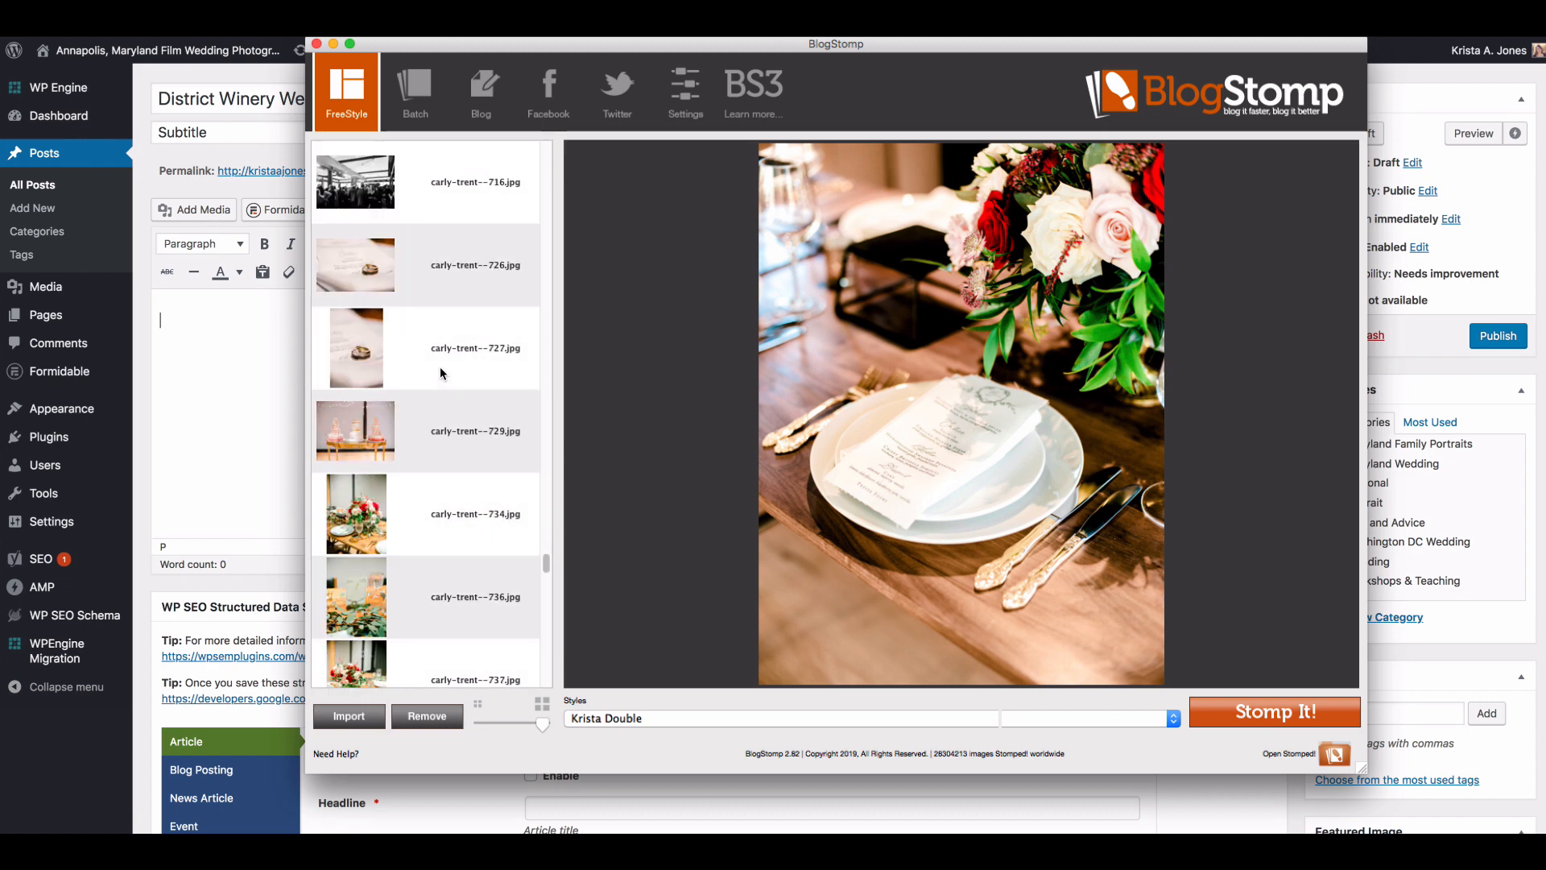
{"action": "left_click", "coordinate": [440, 373]}
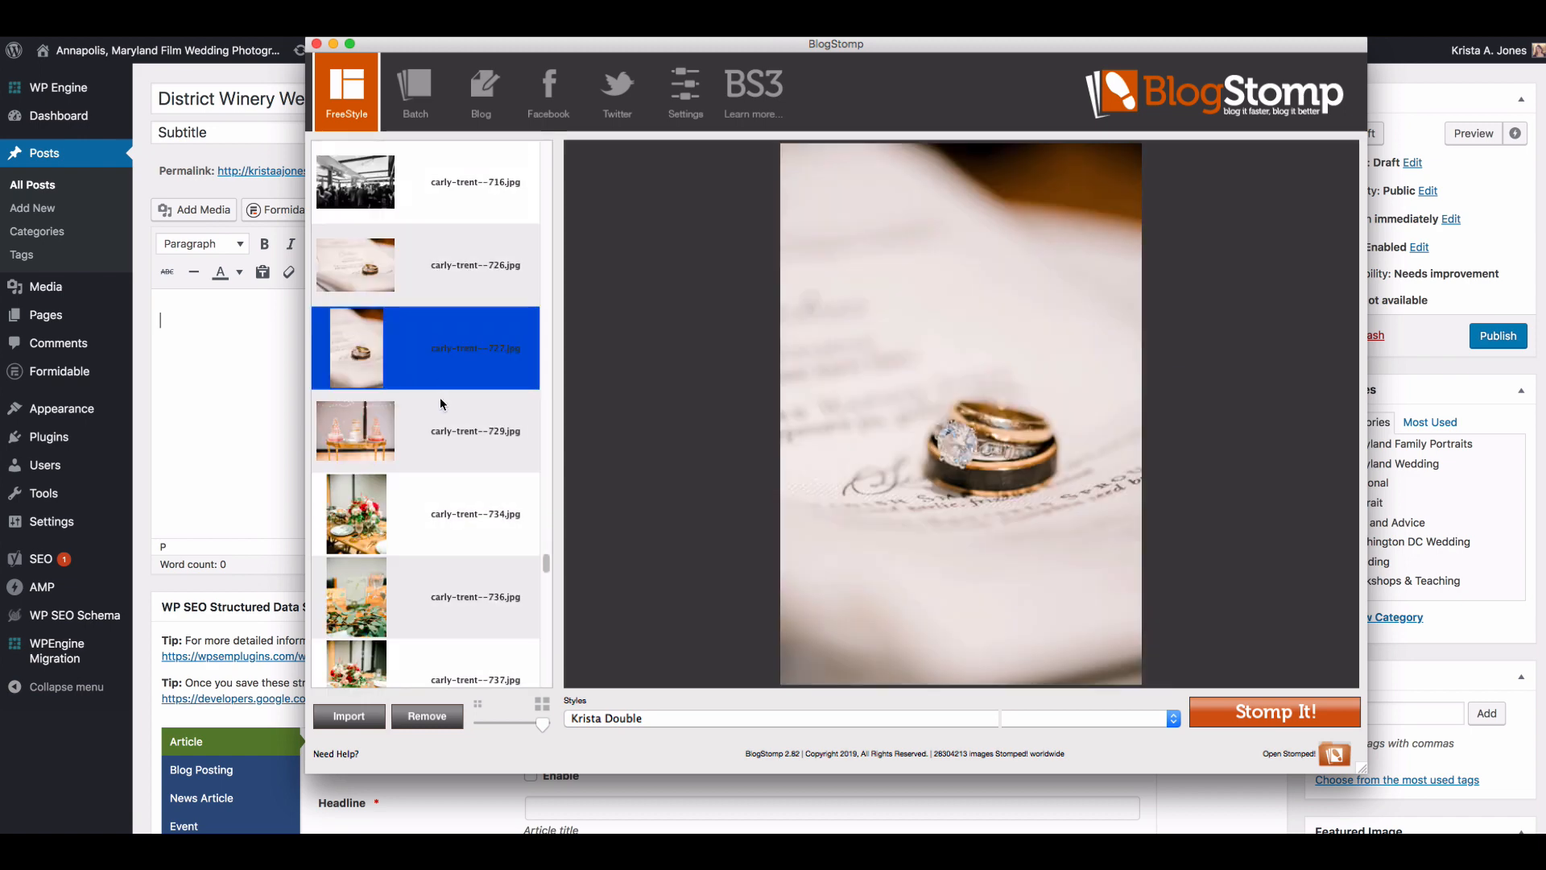
{"action": "scroll", "coordinate": [440, 399], "scroll_direction": "down", "scroll_amount": 1}
{"action": "left_click", "coordinate": [440, 405]}
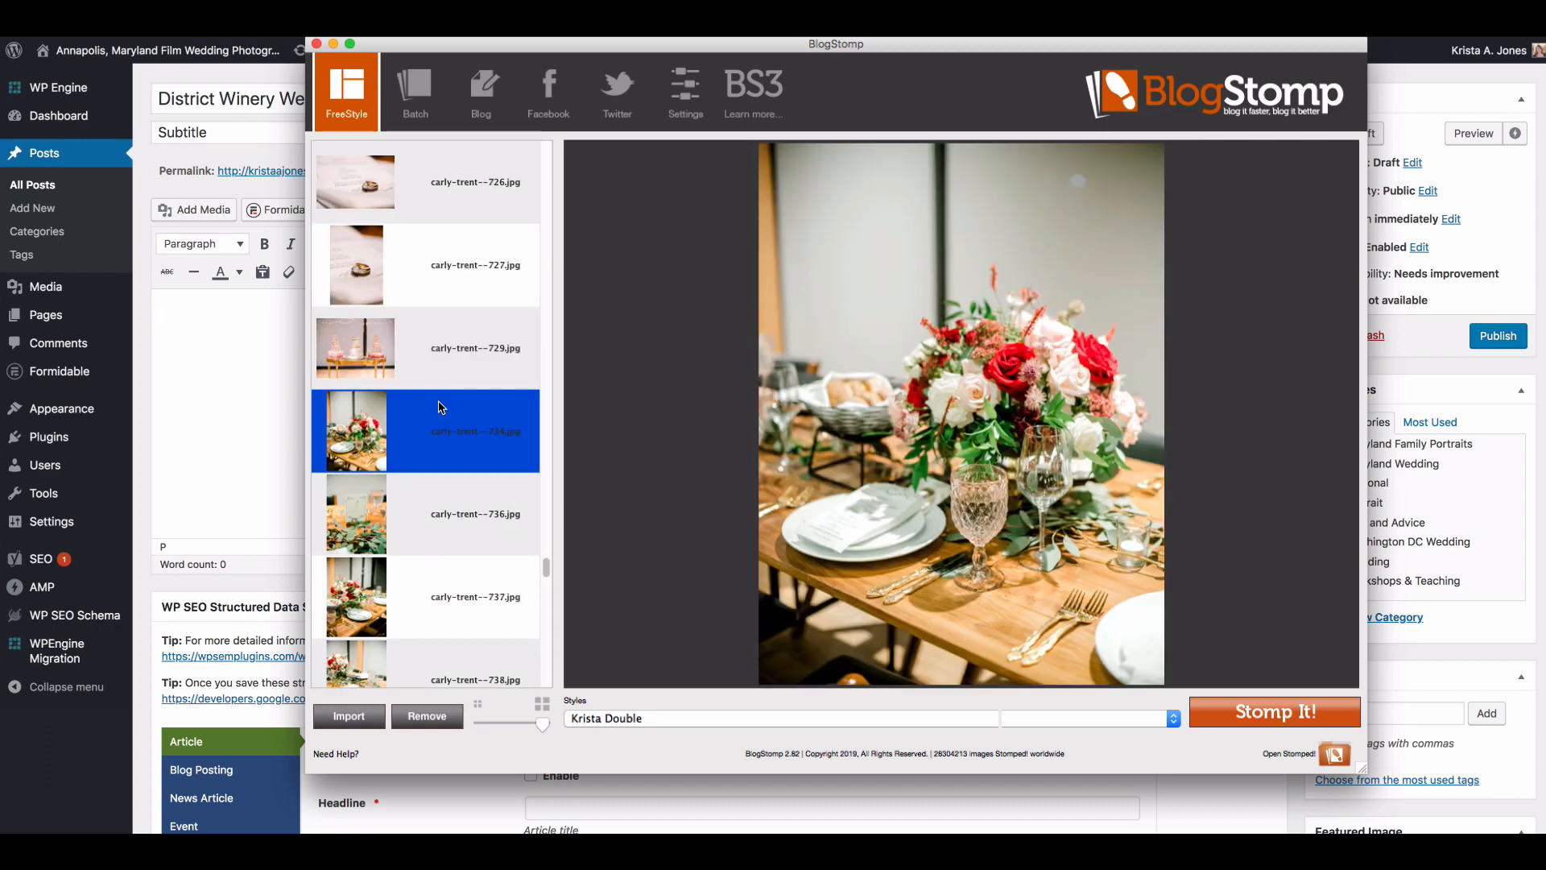
{"action": "scroll", "coordinate": [447, 473], "scroll_direction": "down", "scroll_amount": 1}
{"action": "left_click", "coordinate": [448, 471]}
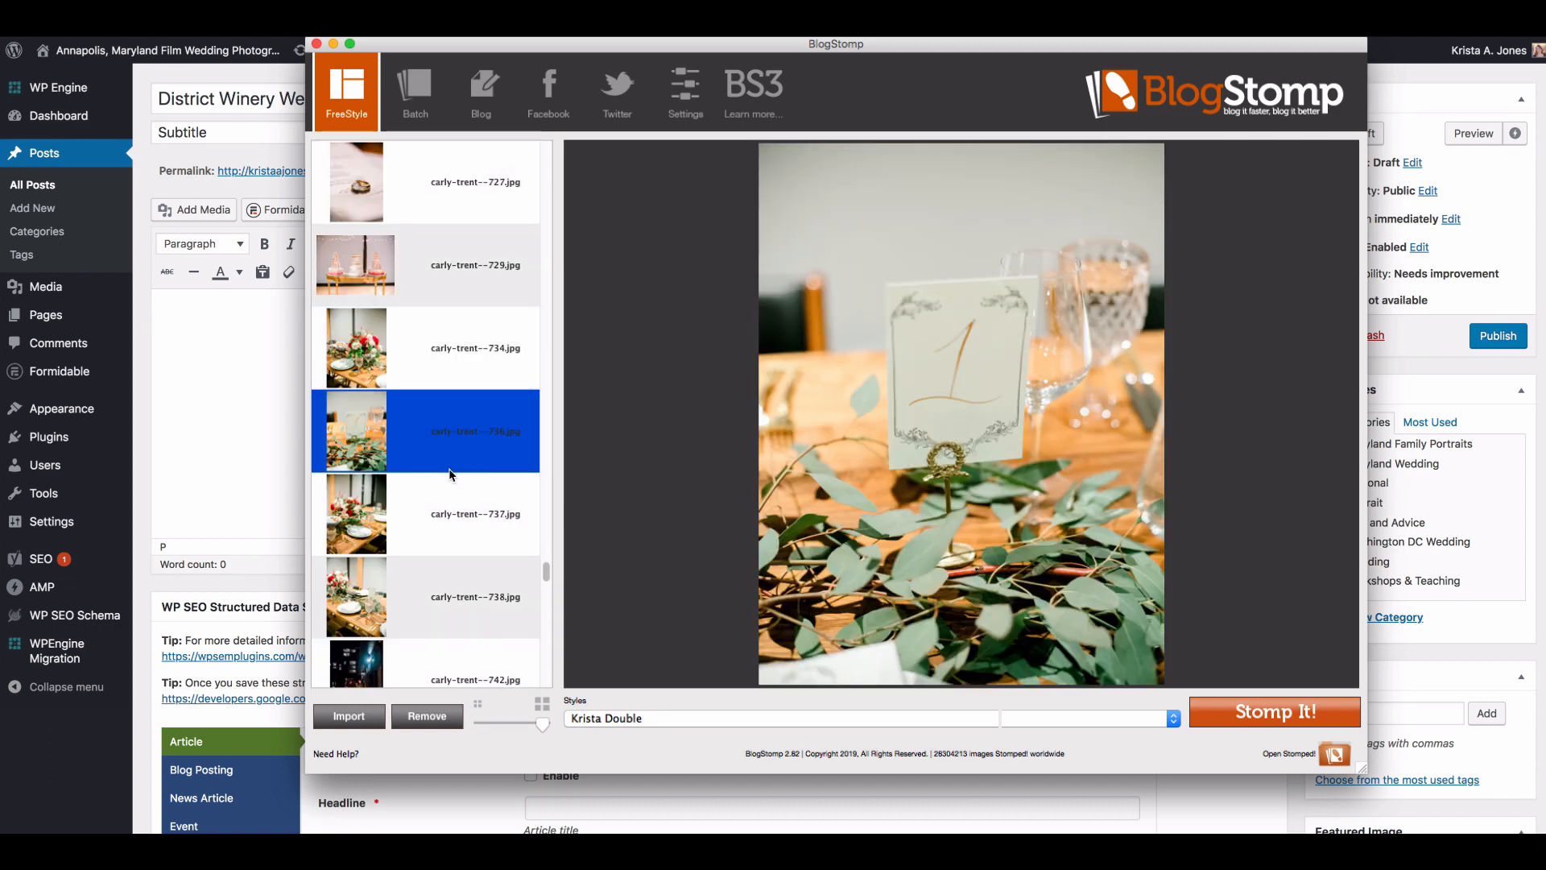
{"action": "left_click", "coordinate": [464, 522]}
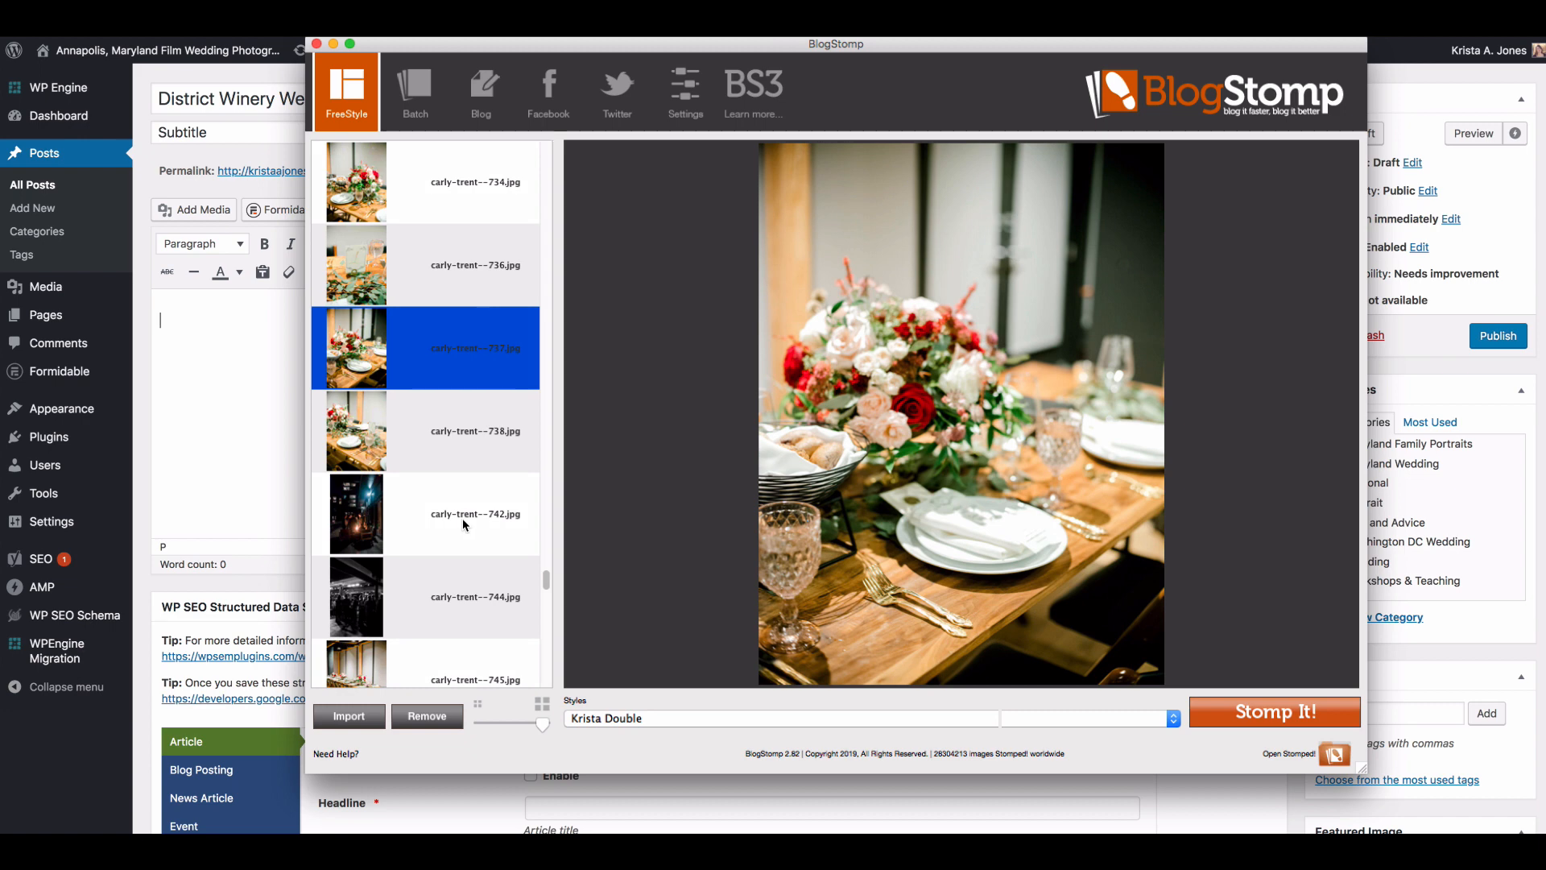
{"action": "scroll", "coordinate": [463, 524], "scroll_direction": "down", "scroll_amount": 1}
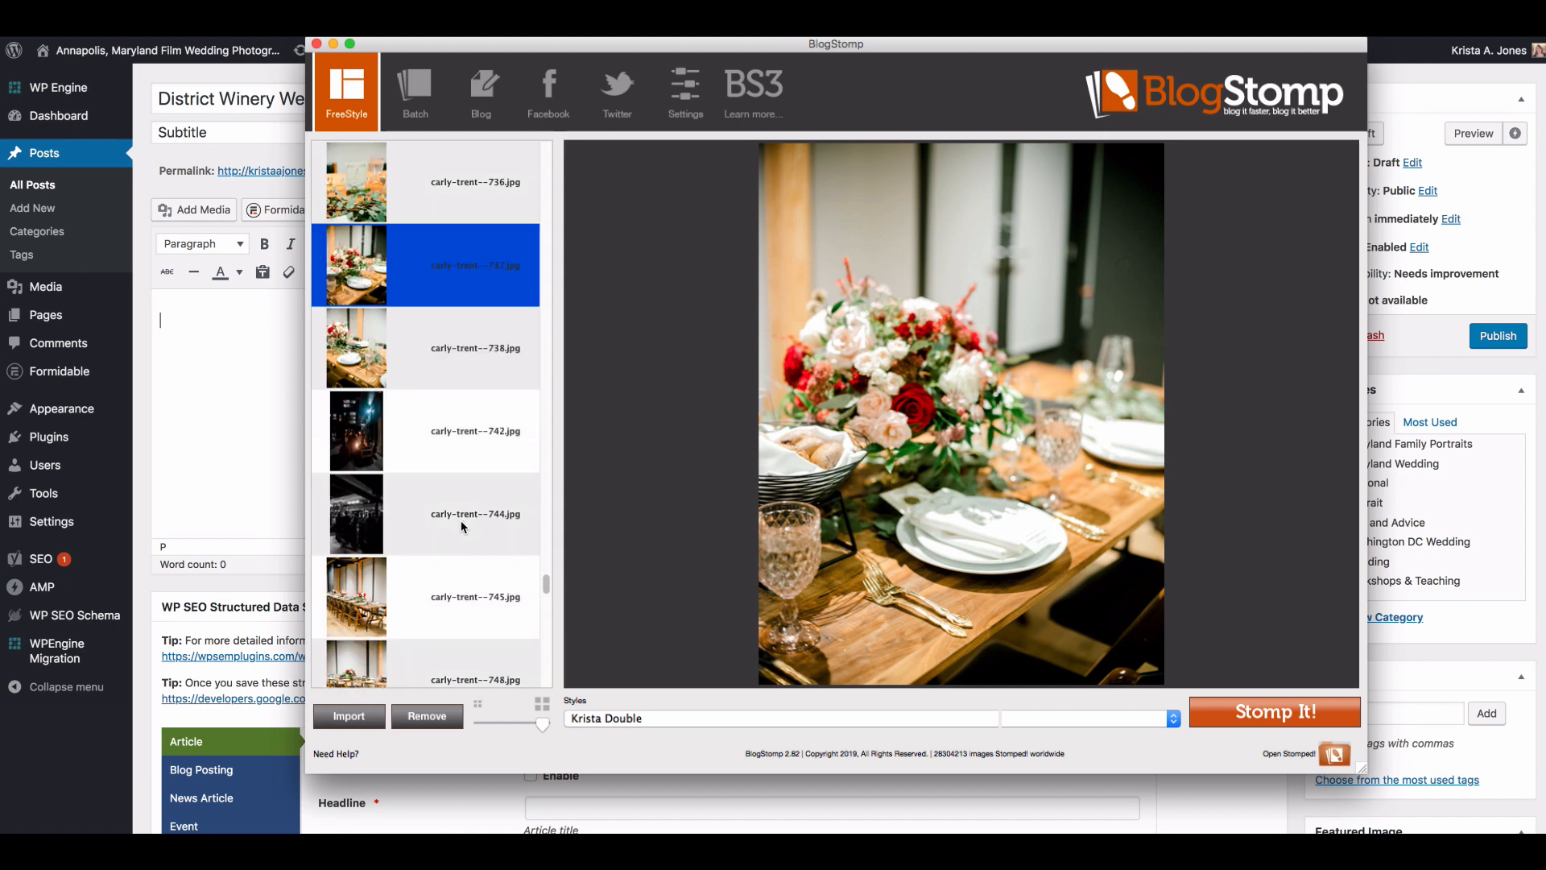
{"action": "left_click", "coordinate": [445, 579]}
{"action": "scroll", "coordinate": [444, 578], "scroll_direction": "down", "scroll_amount": 2}
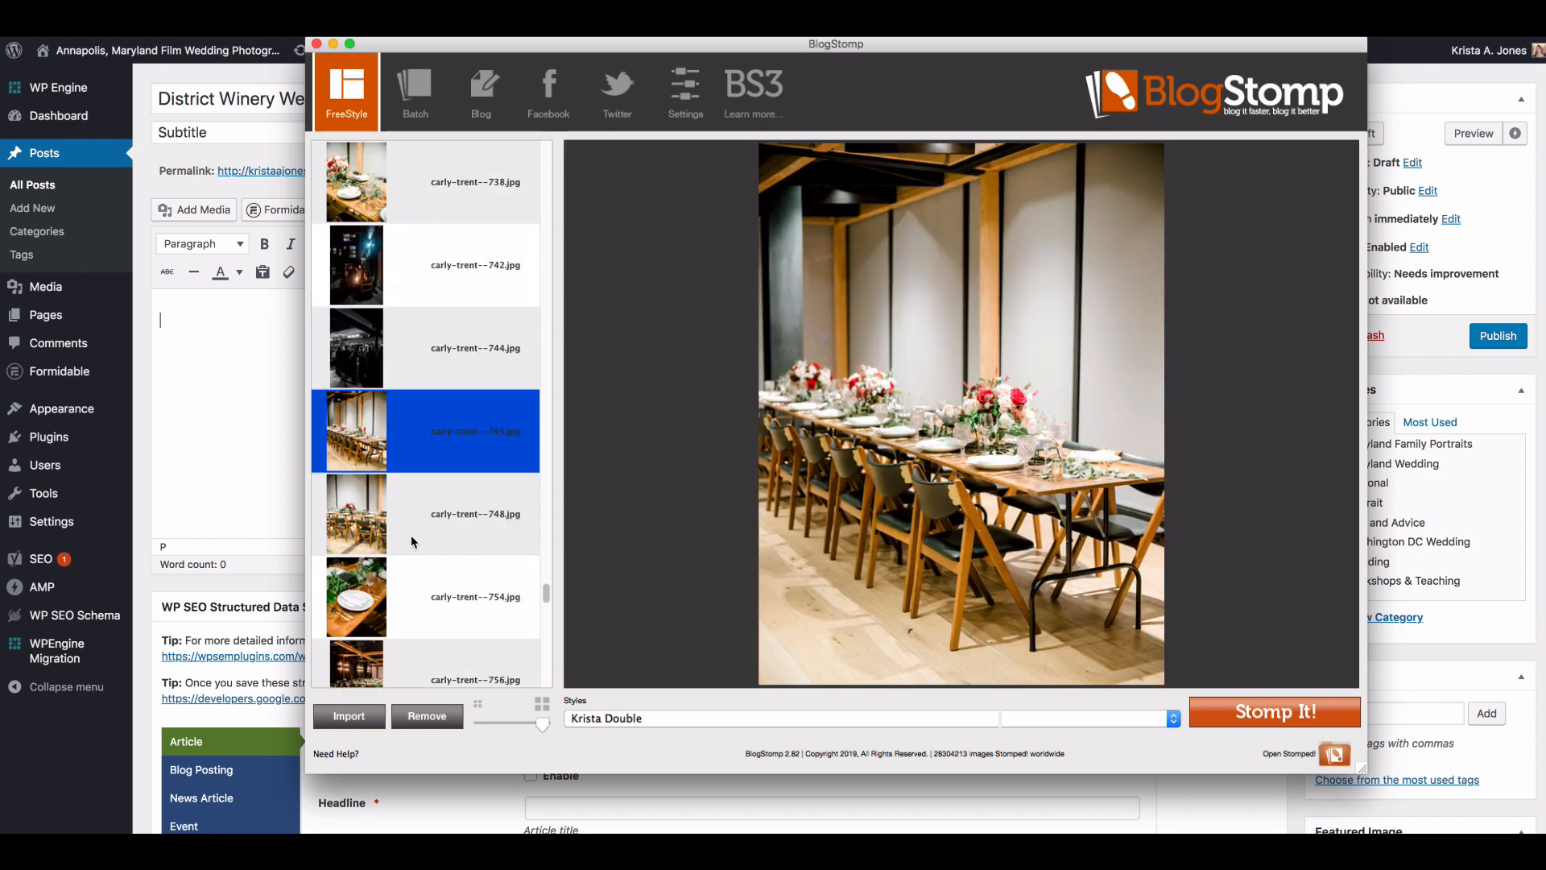
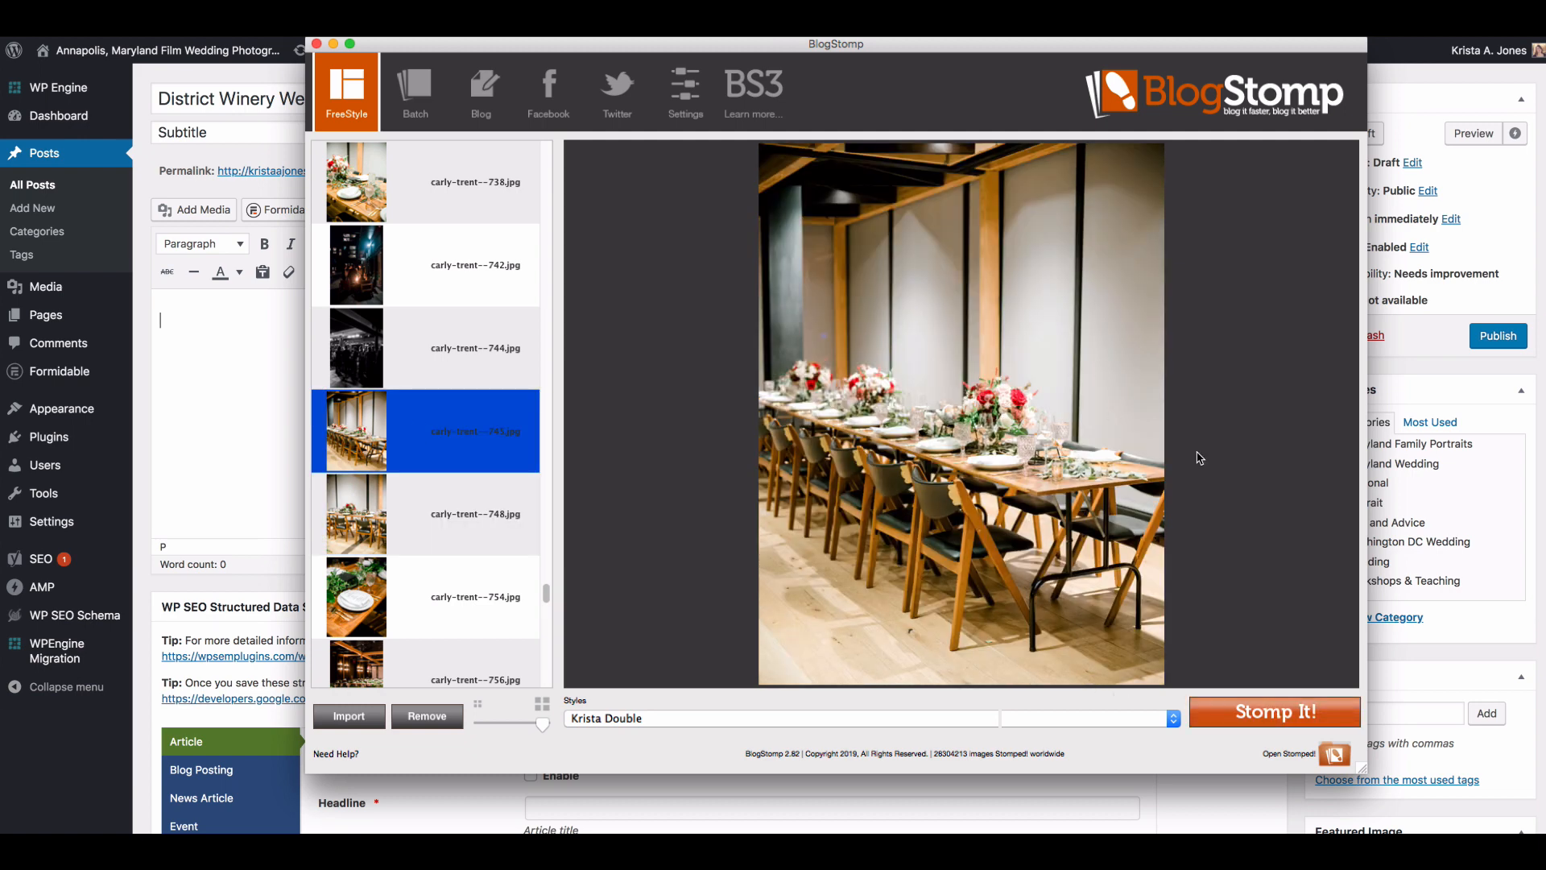
Step: Stomp the long reception table photo numbered 745 singly, plus the place setting 754 and dining room 756 as a side-by-side pair
{"action": "left_click", "coordinate": [1298, 723]}
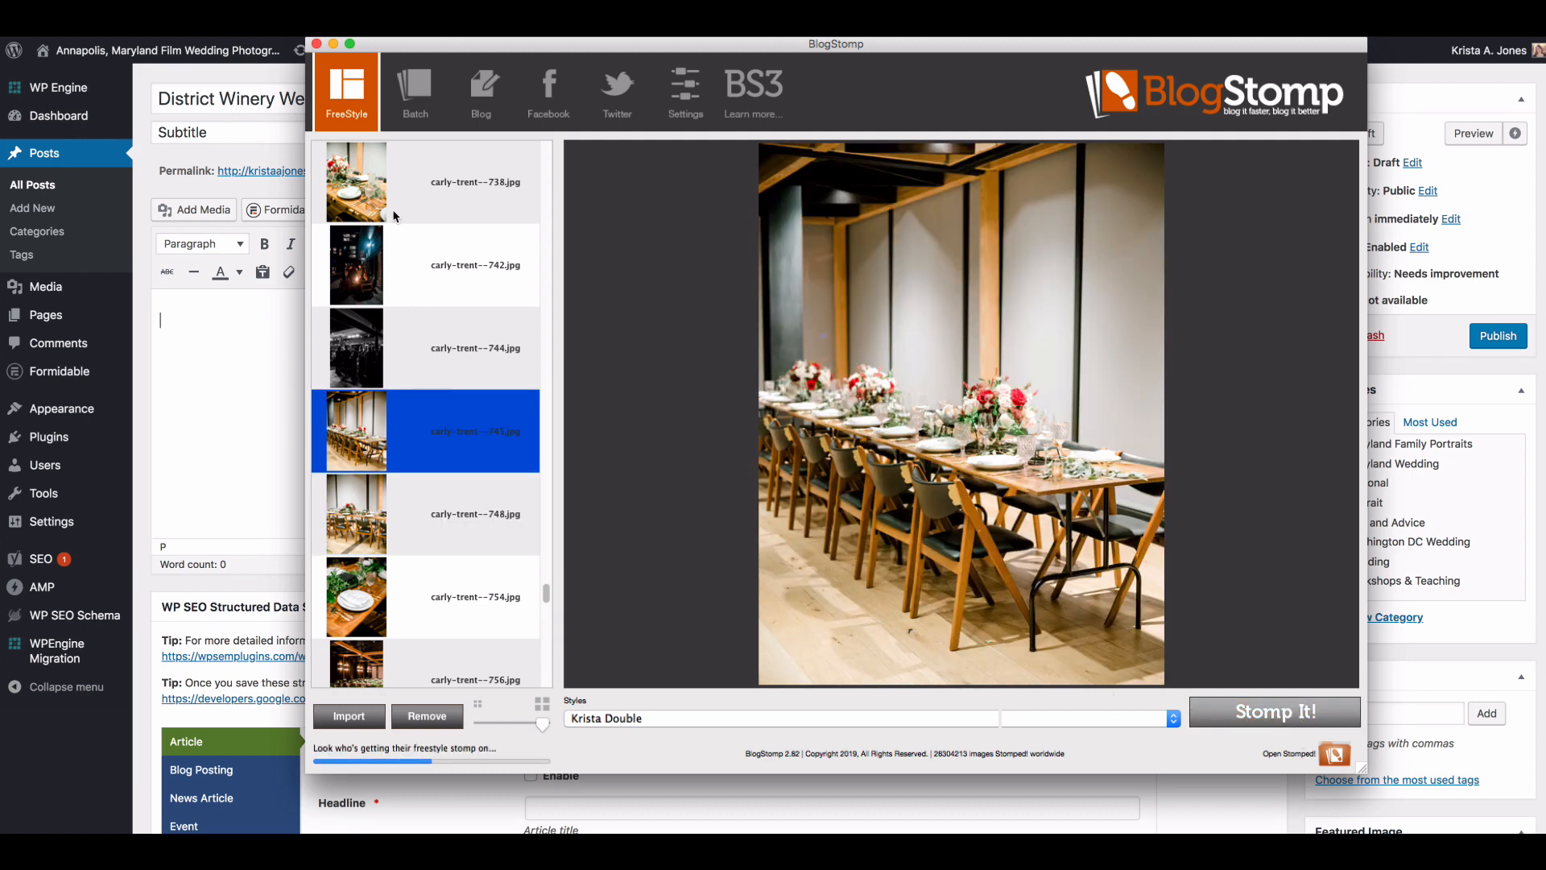
{"action": "left_click", "coordinate": [410, 195]}
{"action": "left_click", "coordinate": [415, 514]}
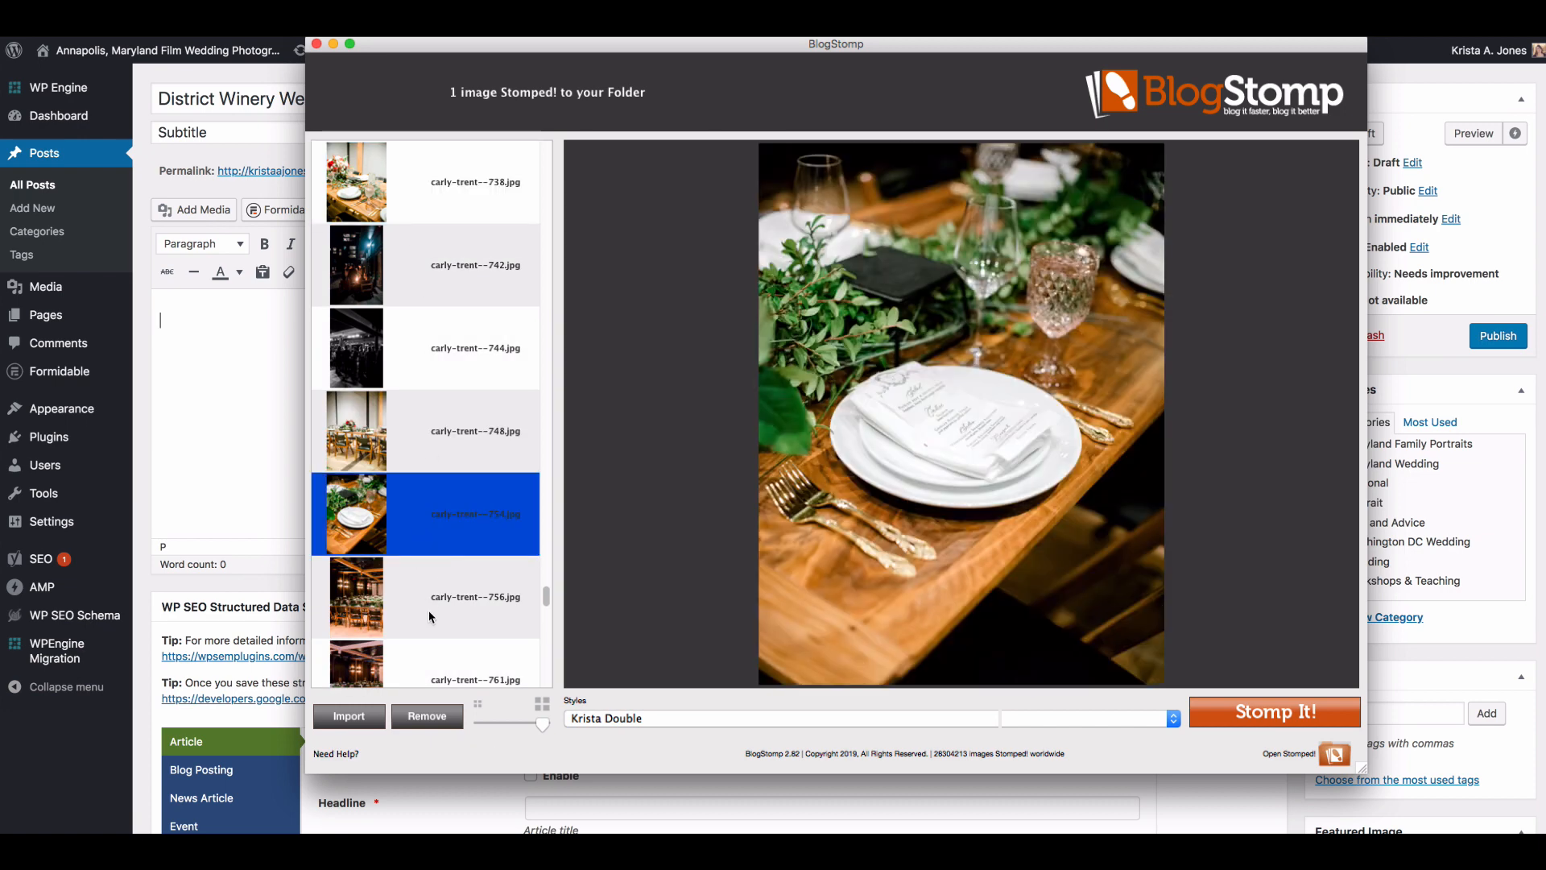
{"action": "left_click", "coordinate": [431, 616], "text": "shift"}
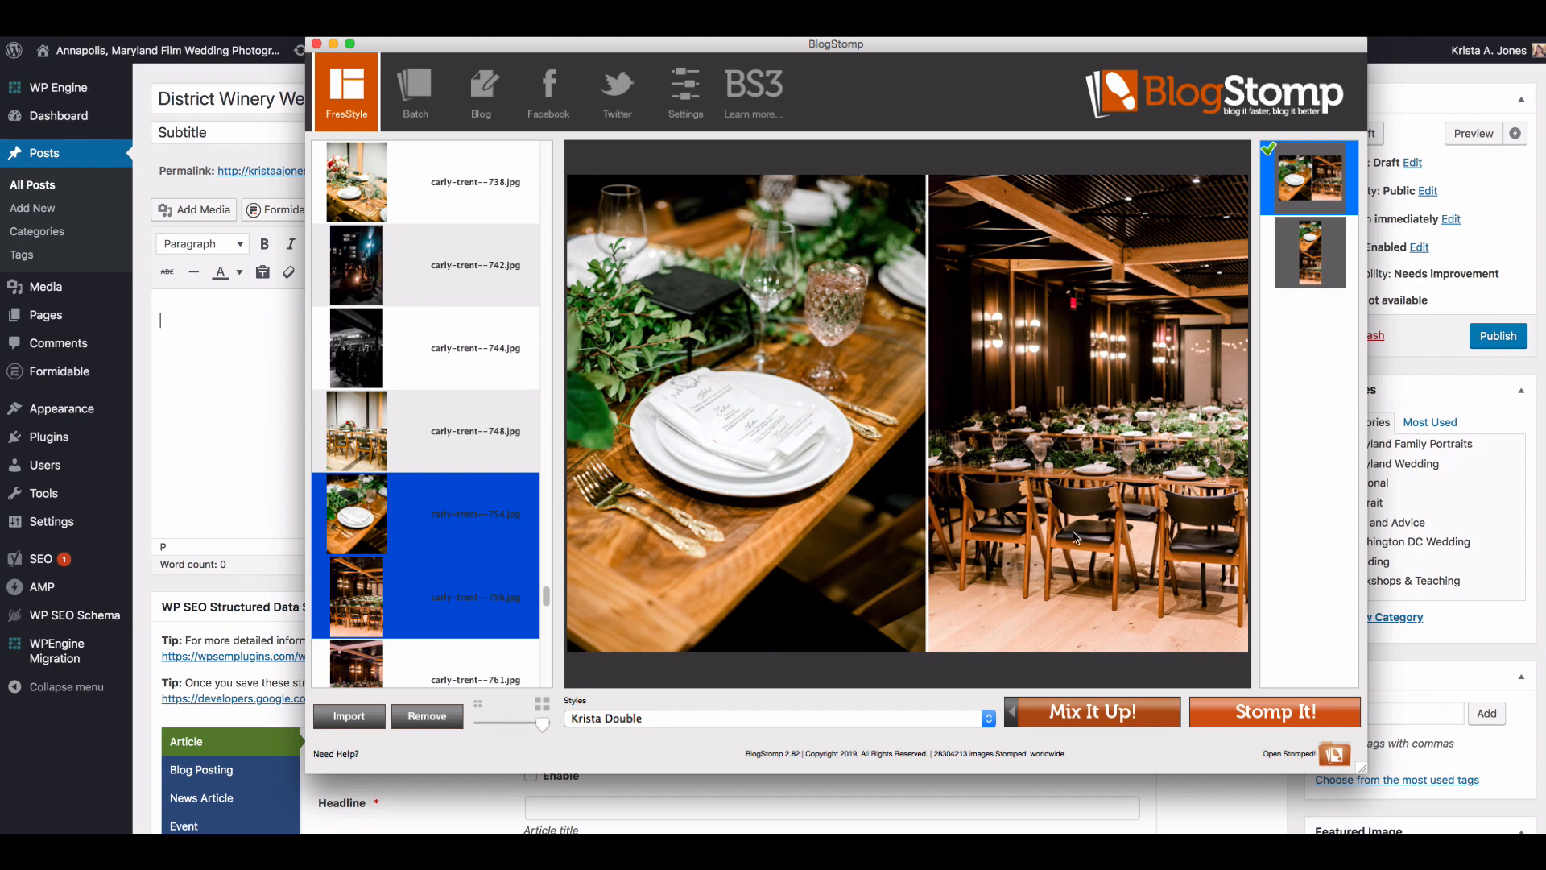
{"action": "left_click", "coordinate": [1279, 719]}
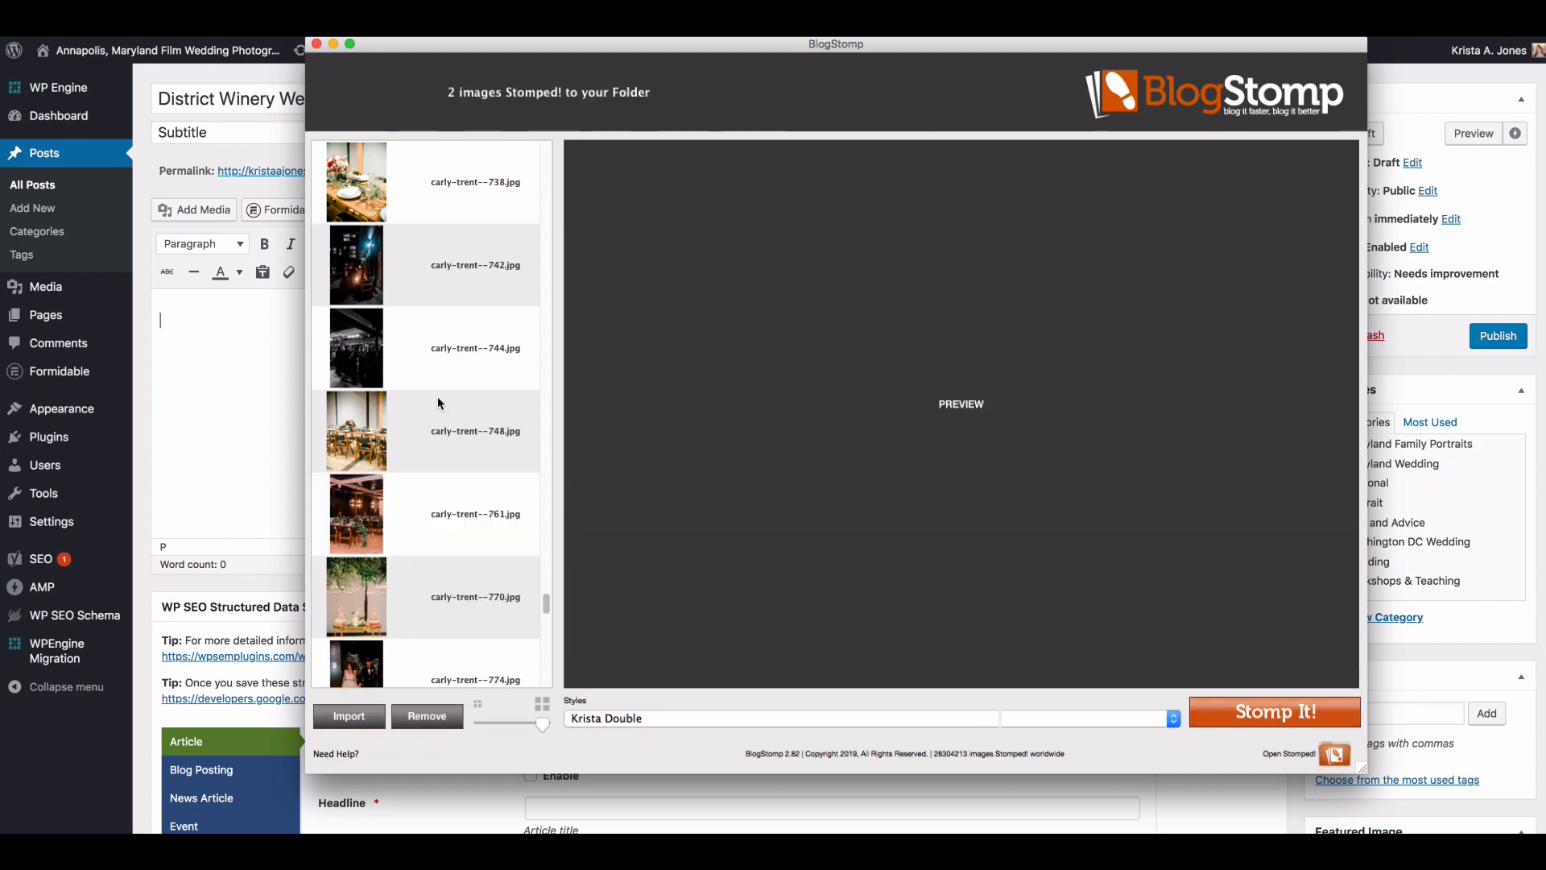
Step: Stomp the cake table photo numbered 770, with greenery hanging above it, as a single image
{"action": "scroll", "coordinate": [437, 401], "scroll_direction": "down", "scroll_amount": 4}
{"action": "left_click", "coordinate": [427, 450]}
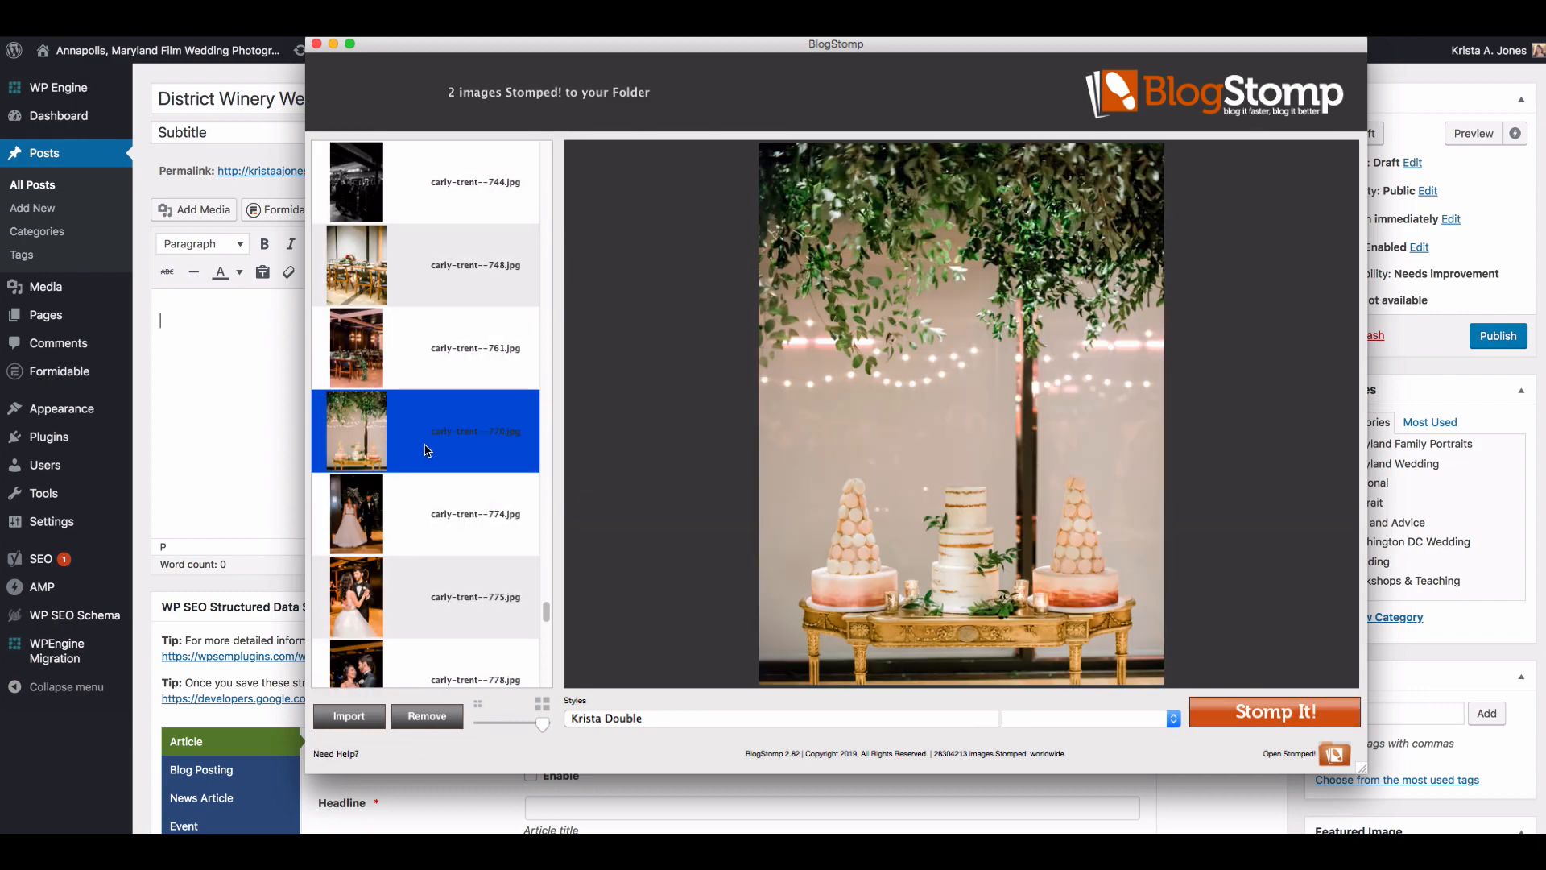
{"action": "left_click", "coordinate": [1225, 710]}
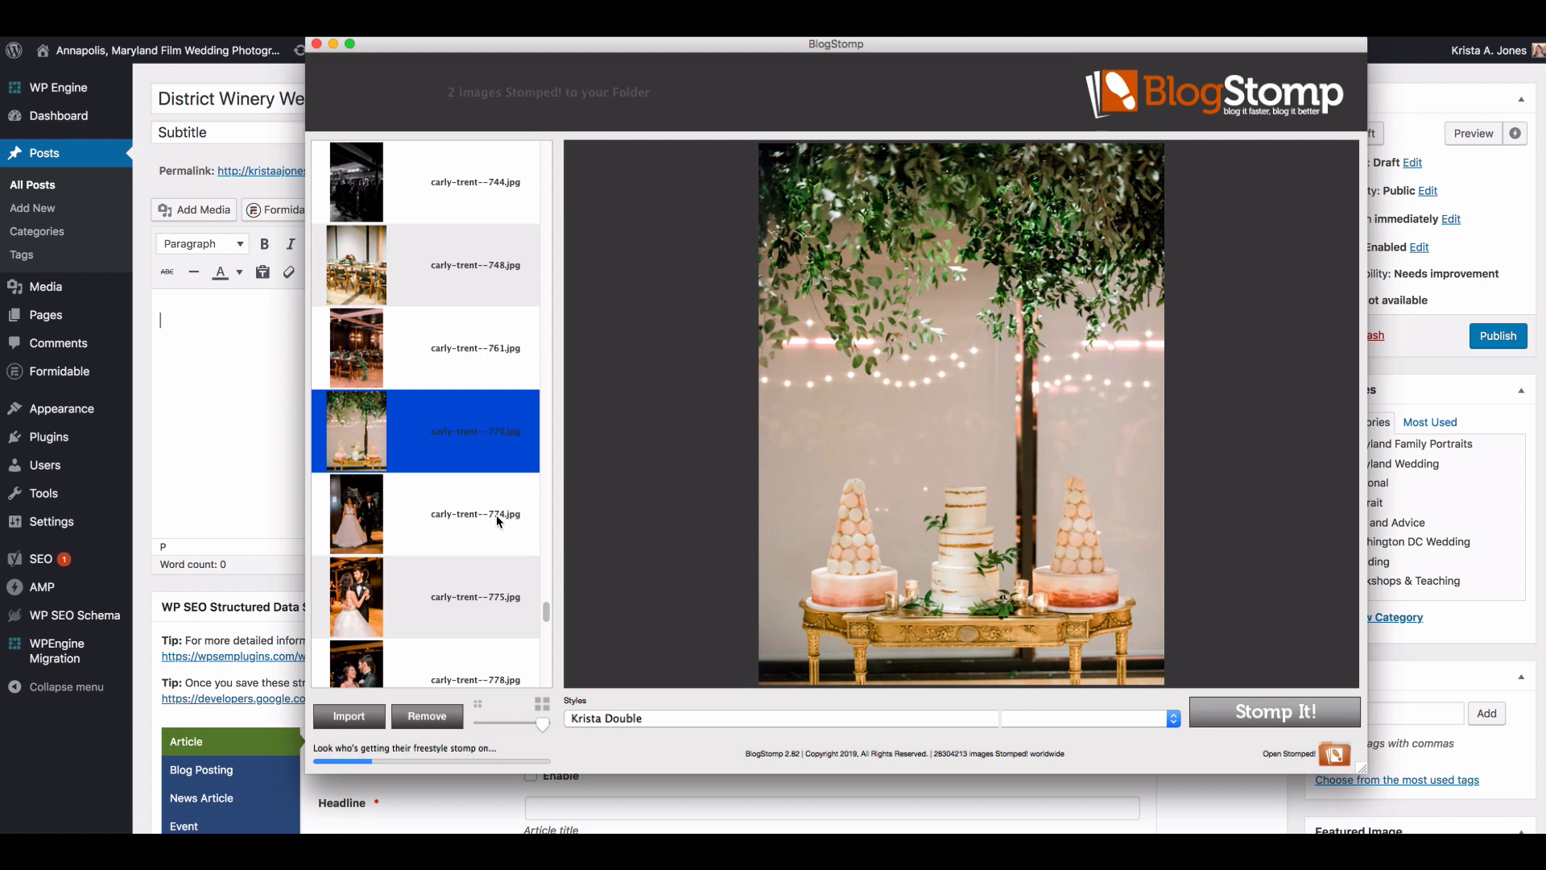
Step: Try pairing the vertical rings photo numbered 727 with the harbor sunset numbered 707 and the floral hoops numbered 568
{"action": "scroll", "coordinate": [496, 514], "scroll_direction": "up", "scroll_amount": 7}
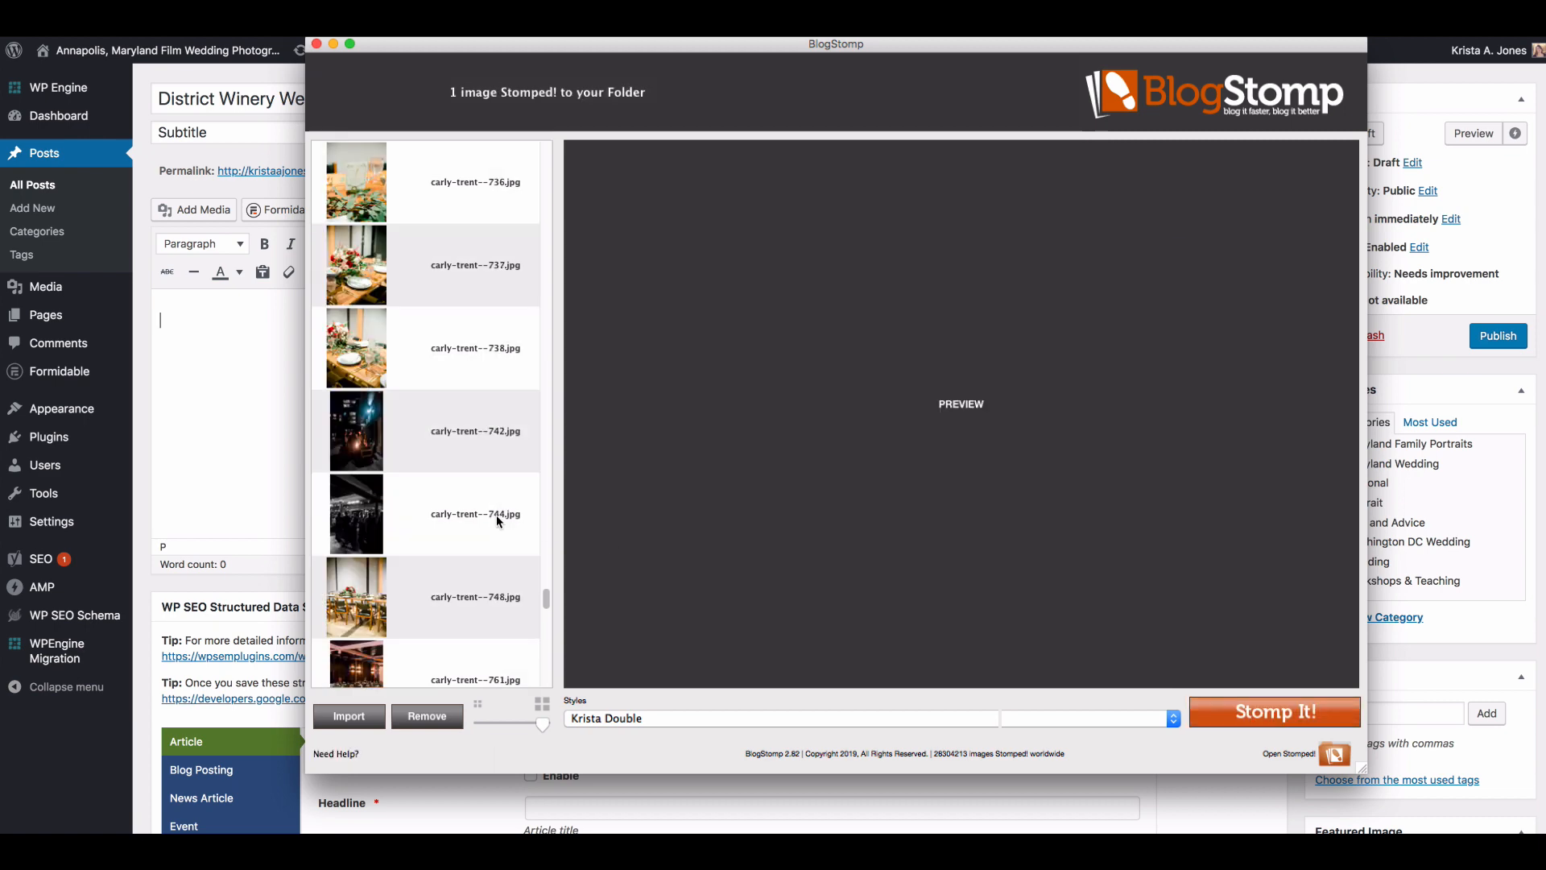
{"action": "left_click", "coordinate": [387, 336]}
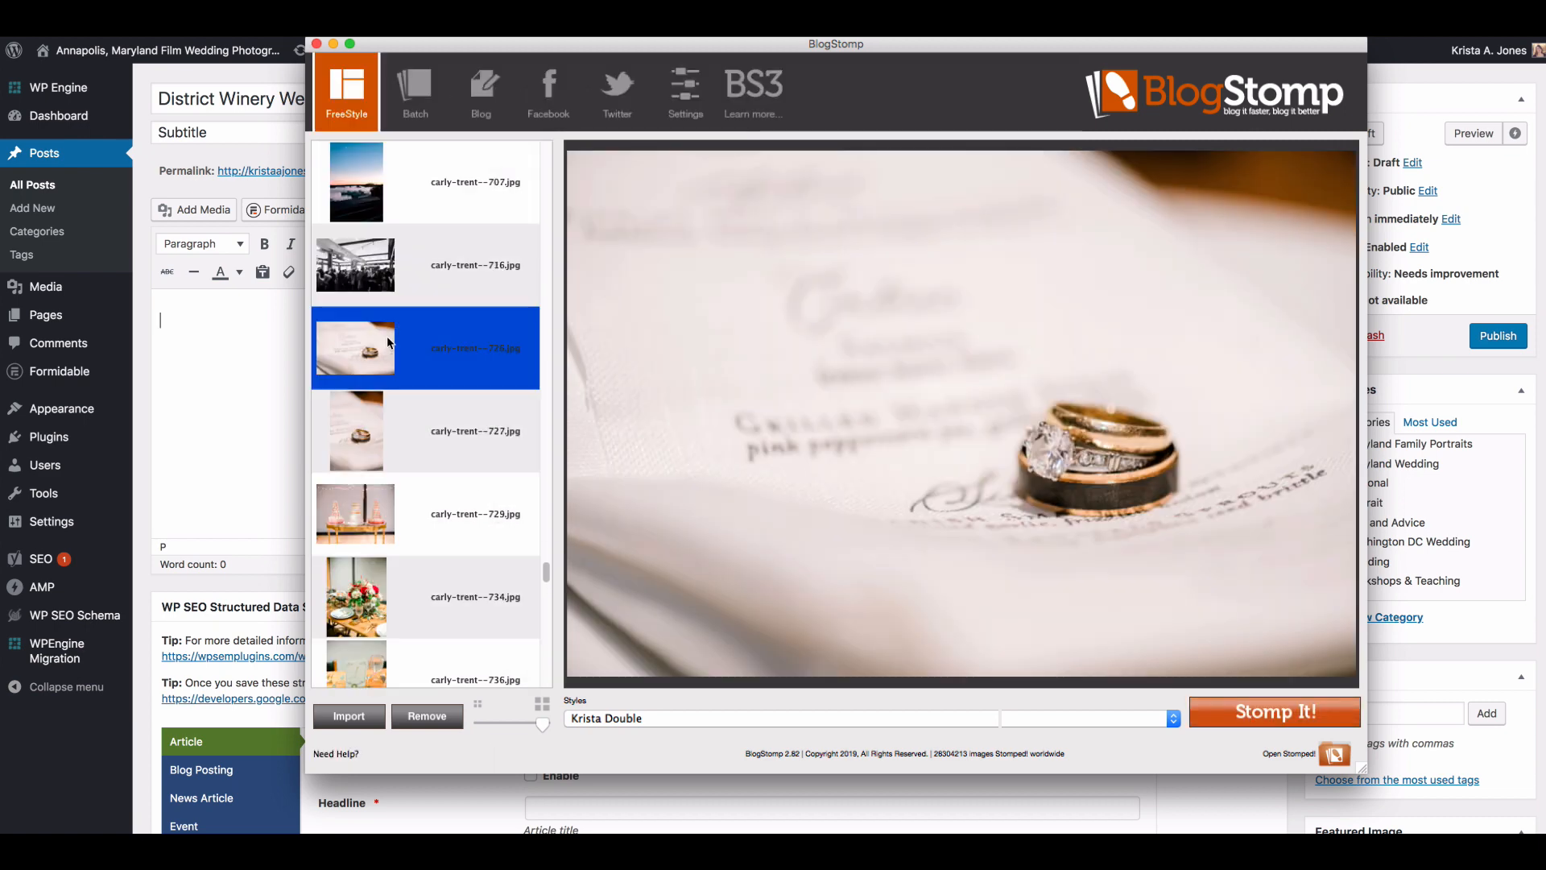
{"action": "left_click", "coordinate": [411, 429]}
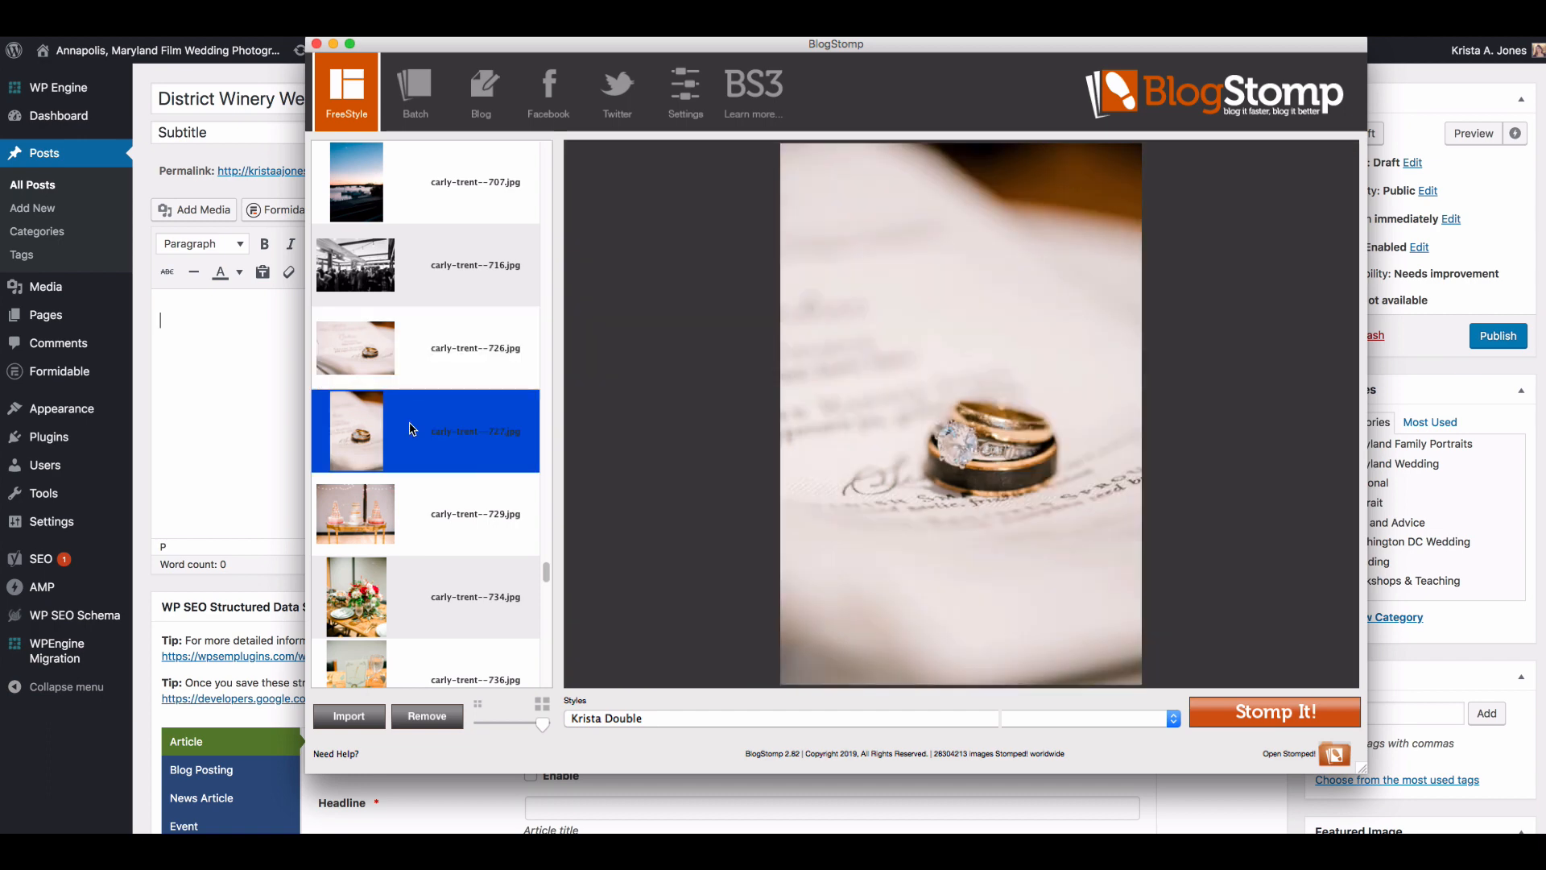
{"action": "left_click", "coordinate": [439, 183], "text": "super"}
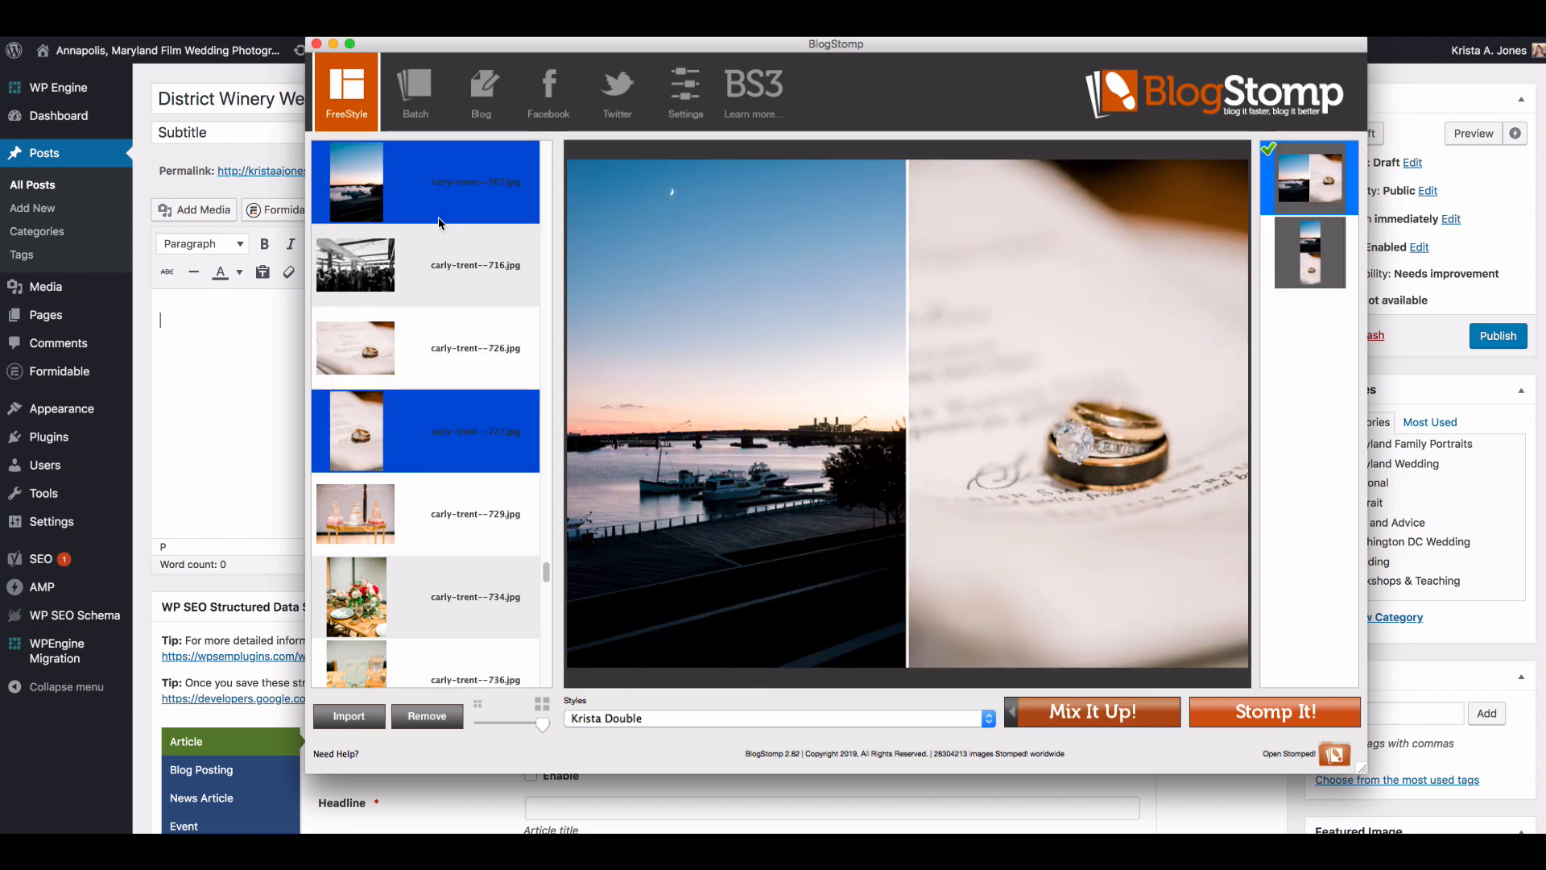
{"action": "left_click", "coordinate": [1270, 719]}
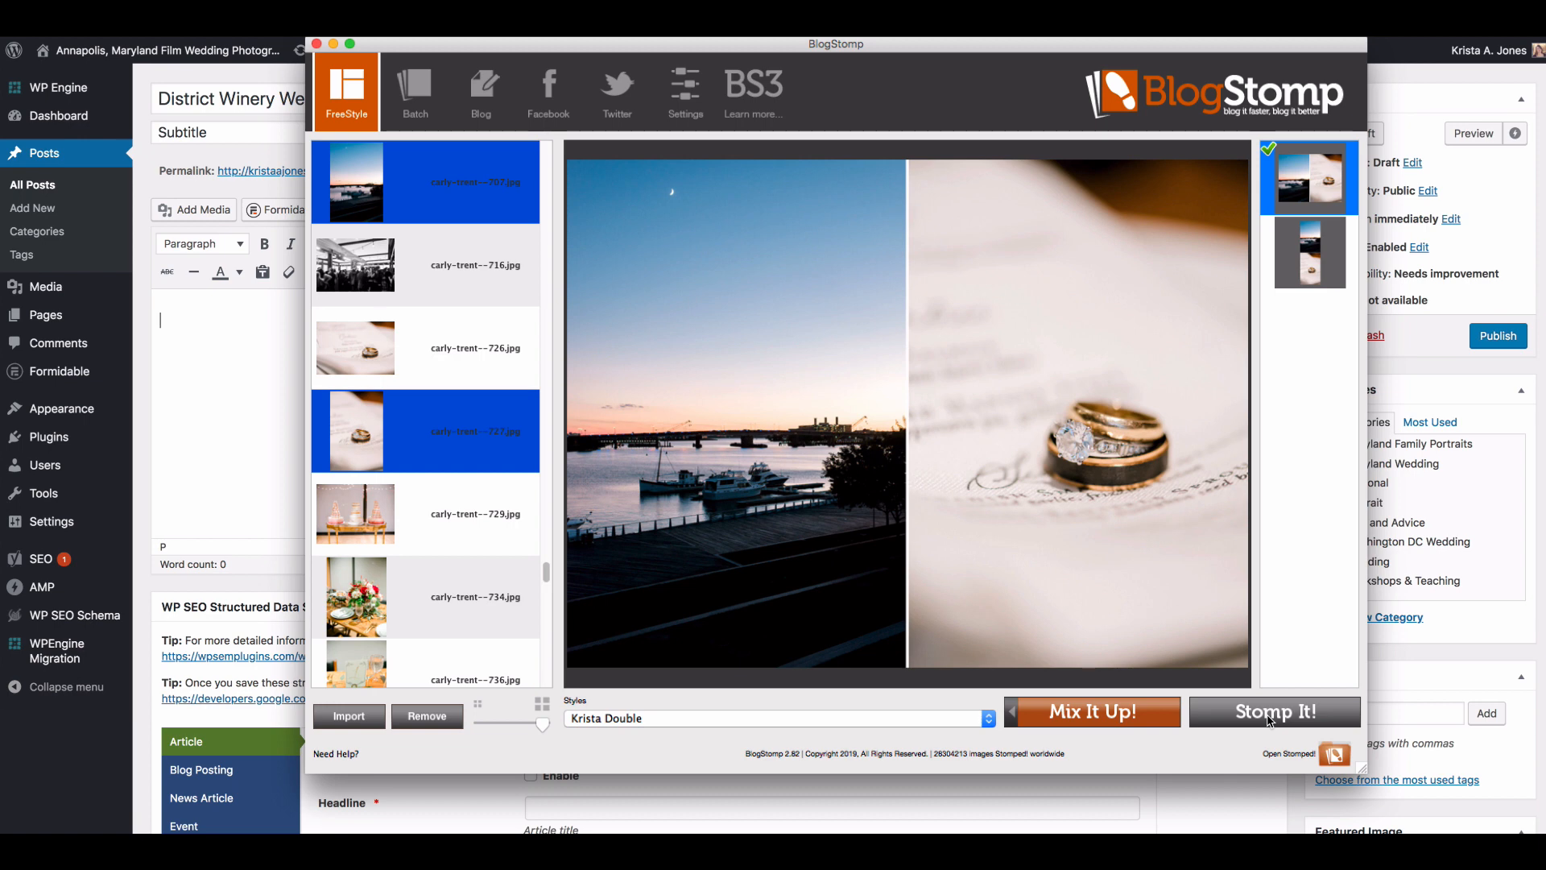
{"action": "left_click", "coordinate": [422, 214], "text": "super"}
{"action": "scroll", "coordinate": [483, 362], "scroll_direction": "up", "scroll_amount": 4}
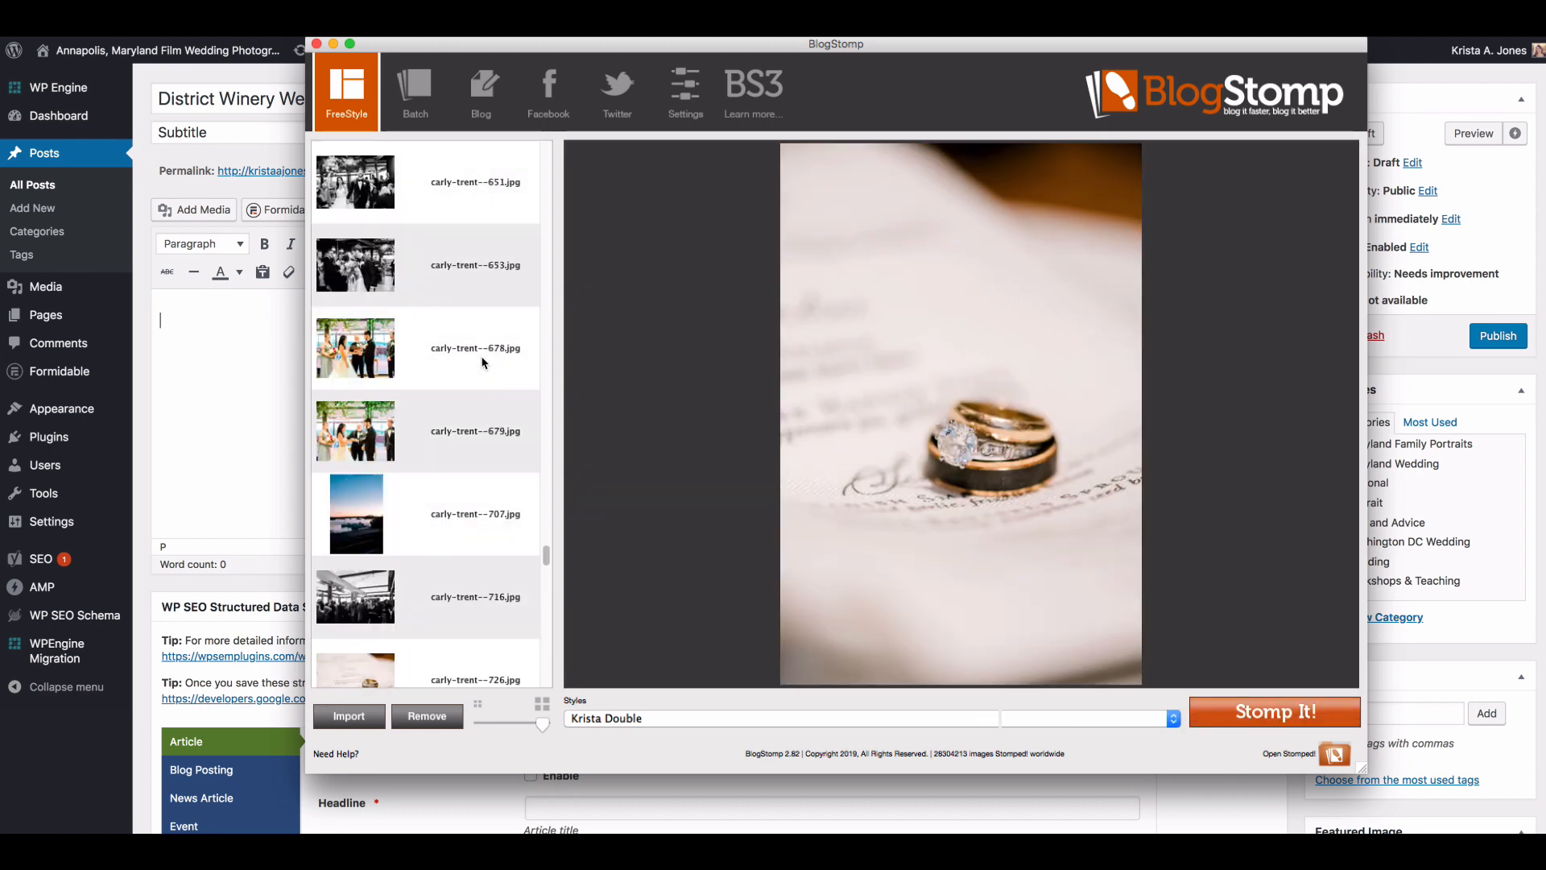
{"action": "scroll", "coordinate": [484, 362], "scroll_direction": "up", "scroll_amount": 8}
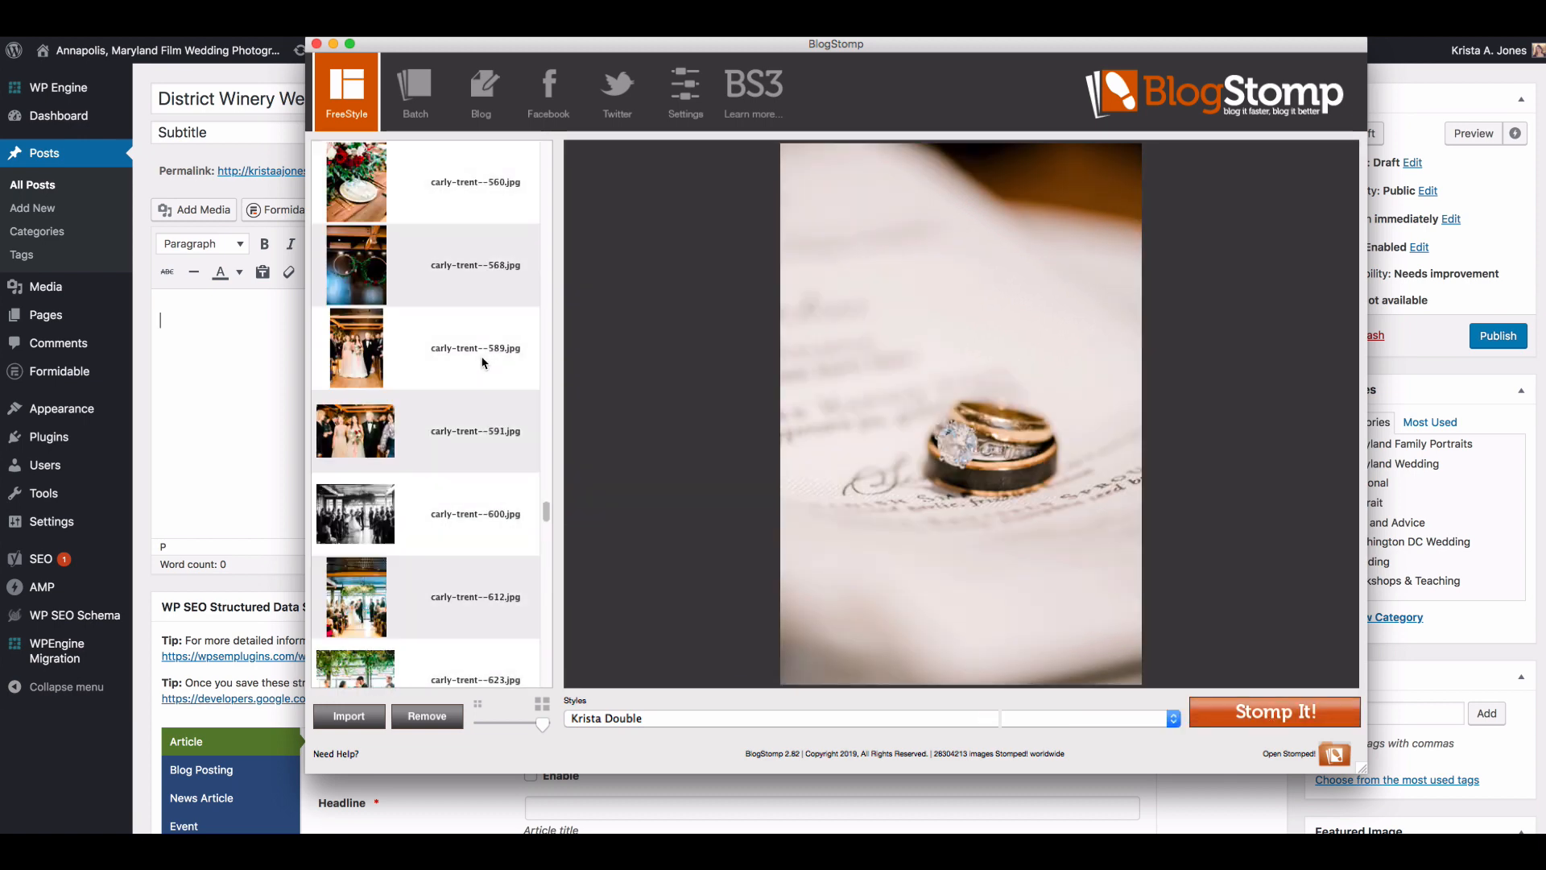
{"action": "scroll", "coordinate": [484, 363], "scroll_direction": "up", "scroll_amount": 1}
{"action": "left_click", "coordinate": [439, 355], "text": "super"}
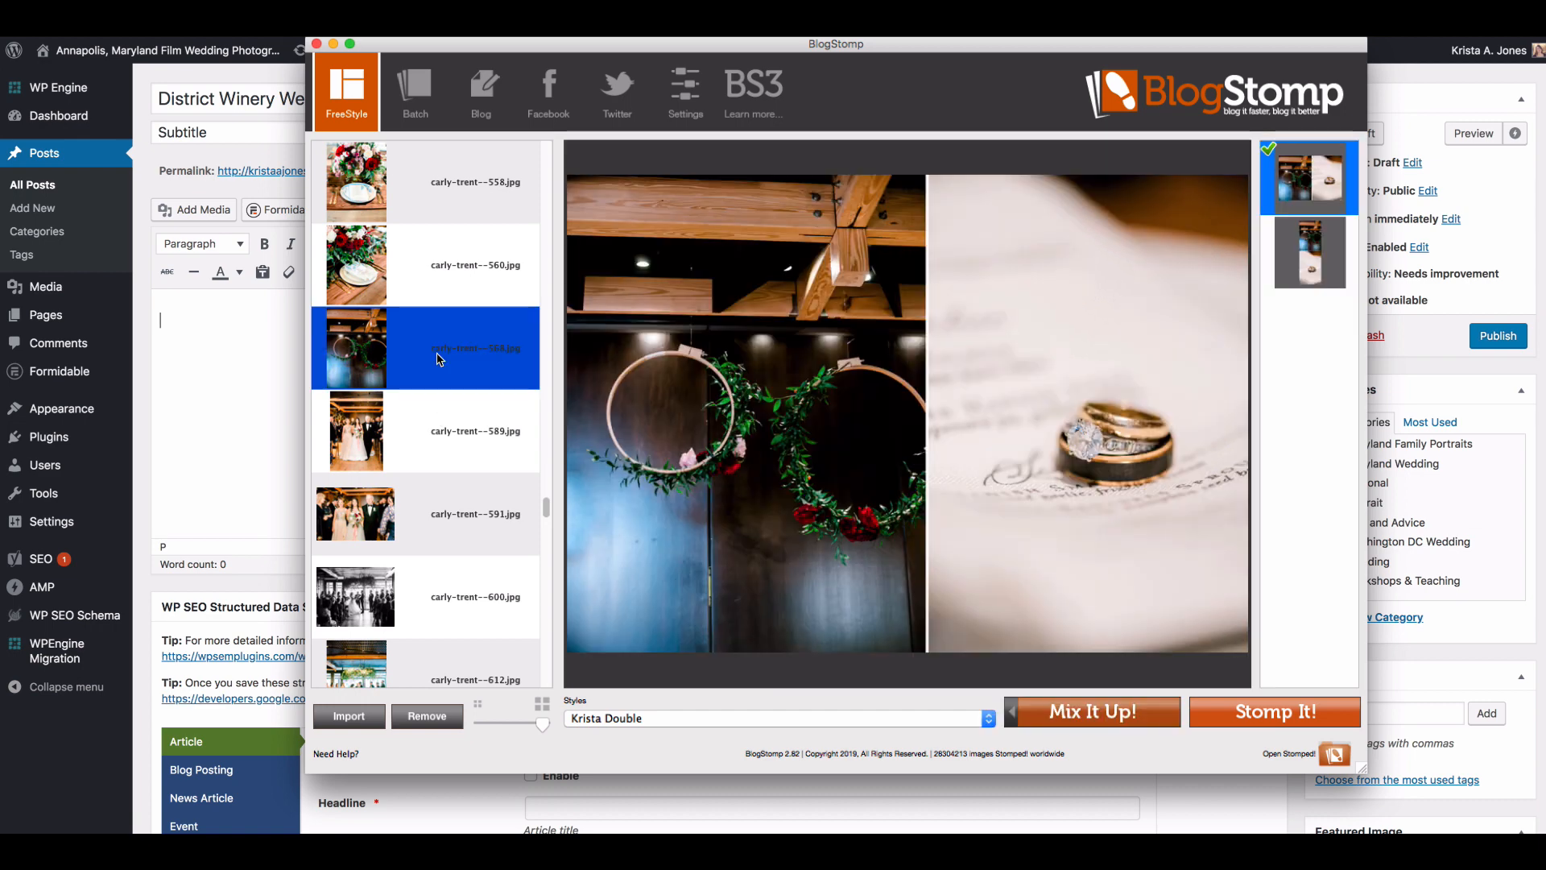
{"action": "left_click", "coordinate": [439, 358], "text": "super"}
{"action": "scroll", "coordinate": [451, 361], "scroll_direction": "down", "scroll_amount": 9}
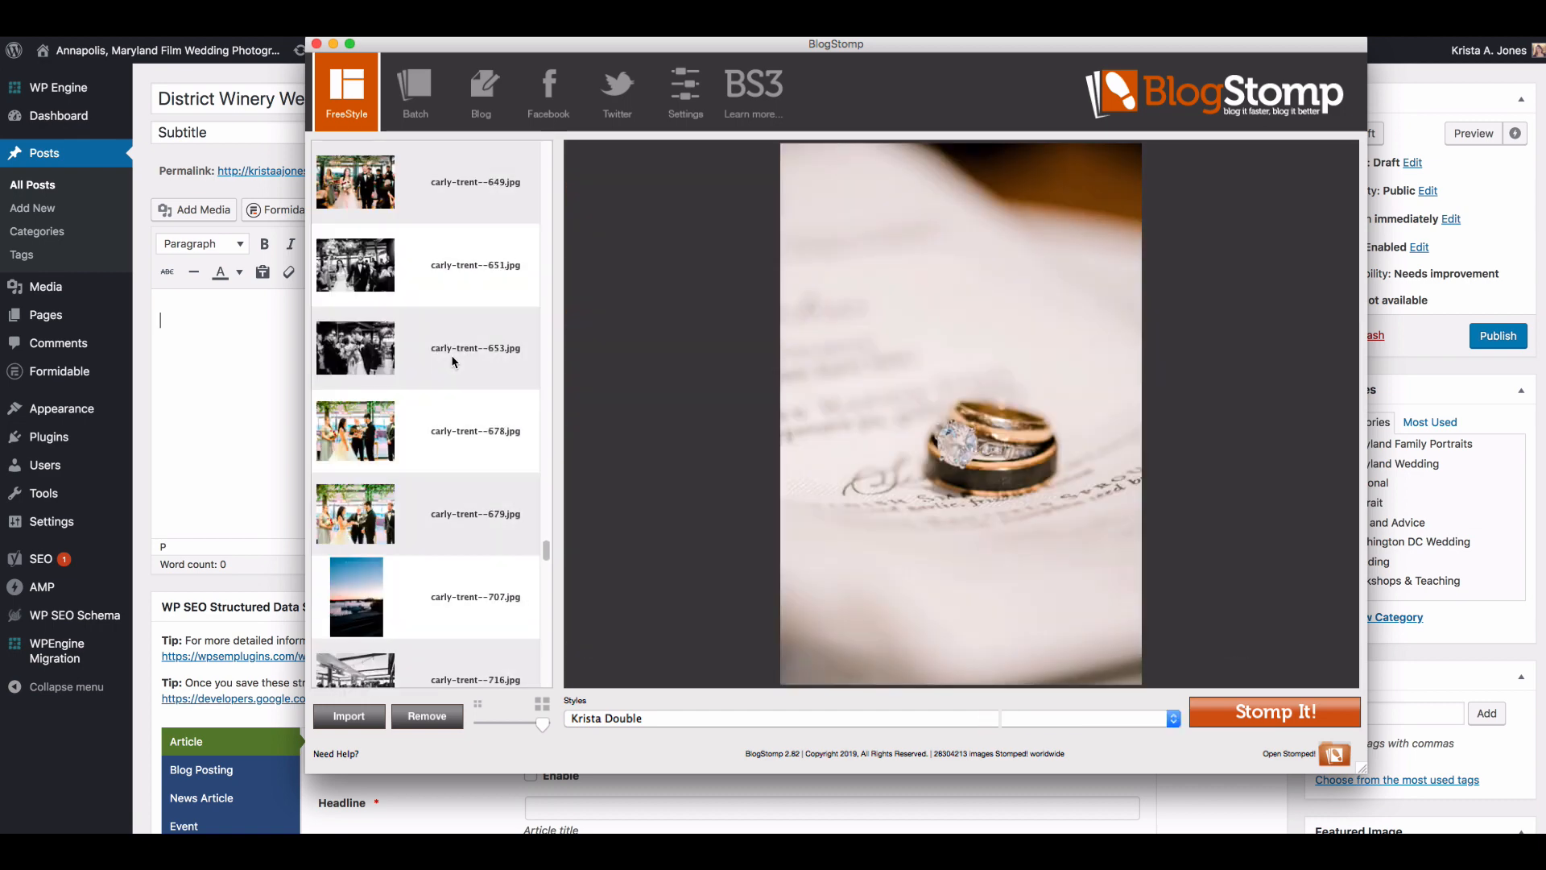
Step: Stomp the horizontal close-up of the wedding rings numbered 726 as a single image
{"action": "scroll", "coordinate": [454, 361], "scroll_direction": "down", "scroll_amount": 3}
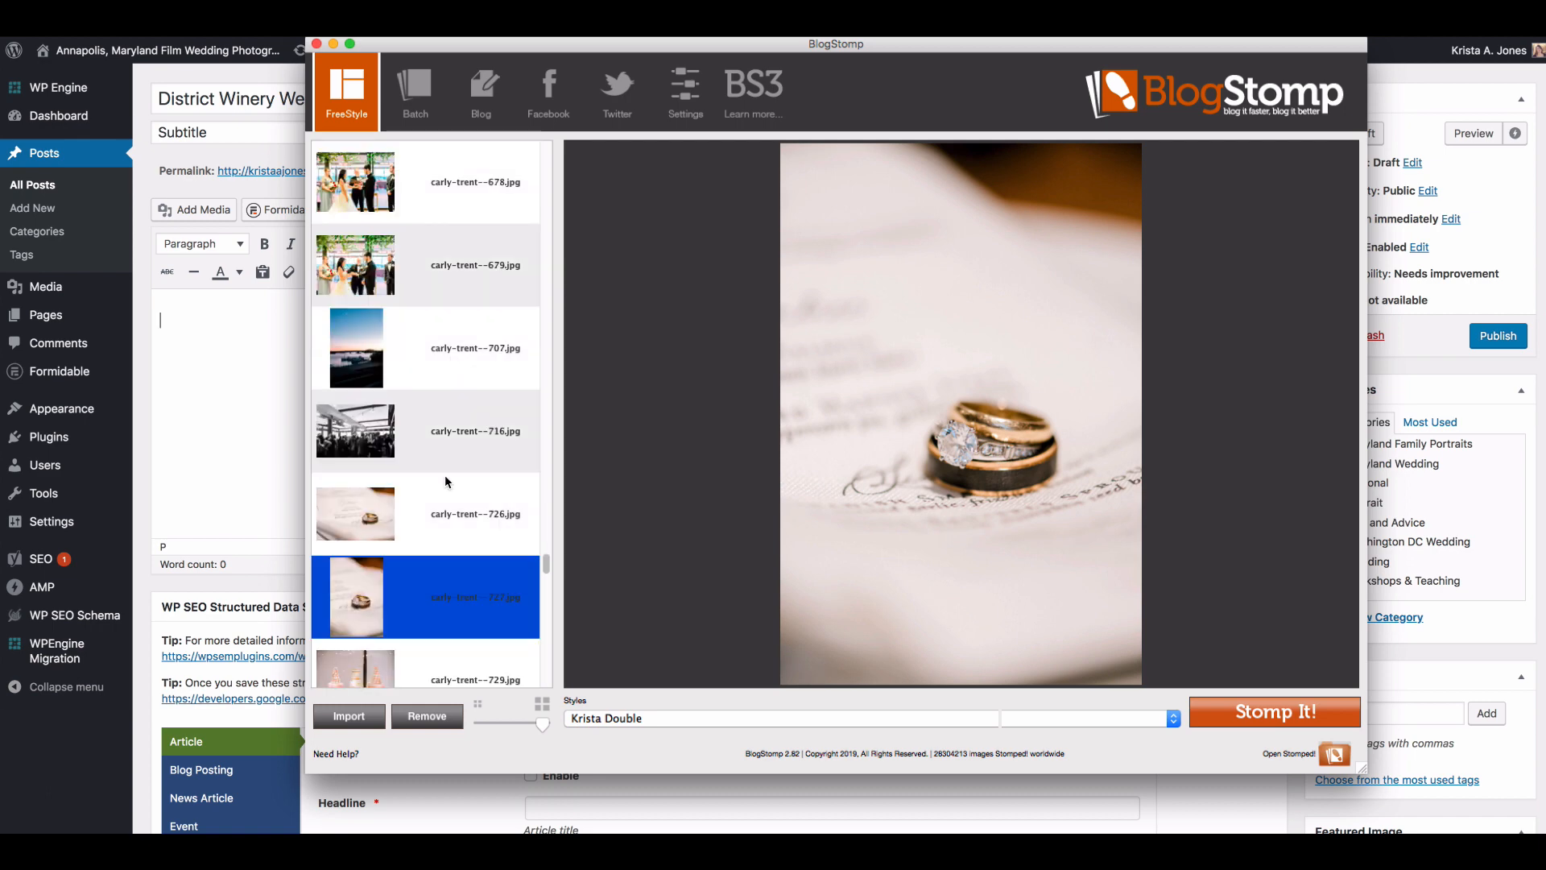
{"action": "left_click", "coordinate": [446, 483]}
{"action": "left_click", "coordinate": [442, 437]}
{"action": "left_click", "coordinate": [469, 528]}
{"action": "scroll", "coordinate": [468, 528], "scroll_direction": "down", "scroll_amount": 1}
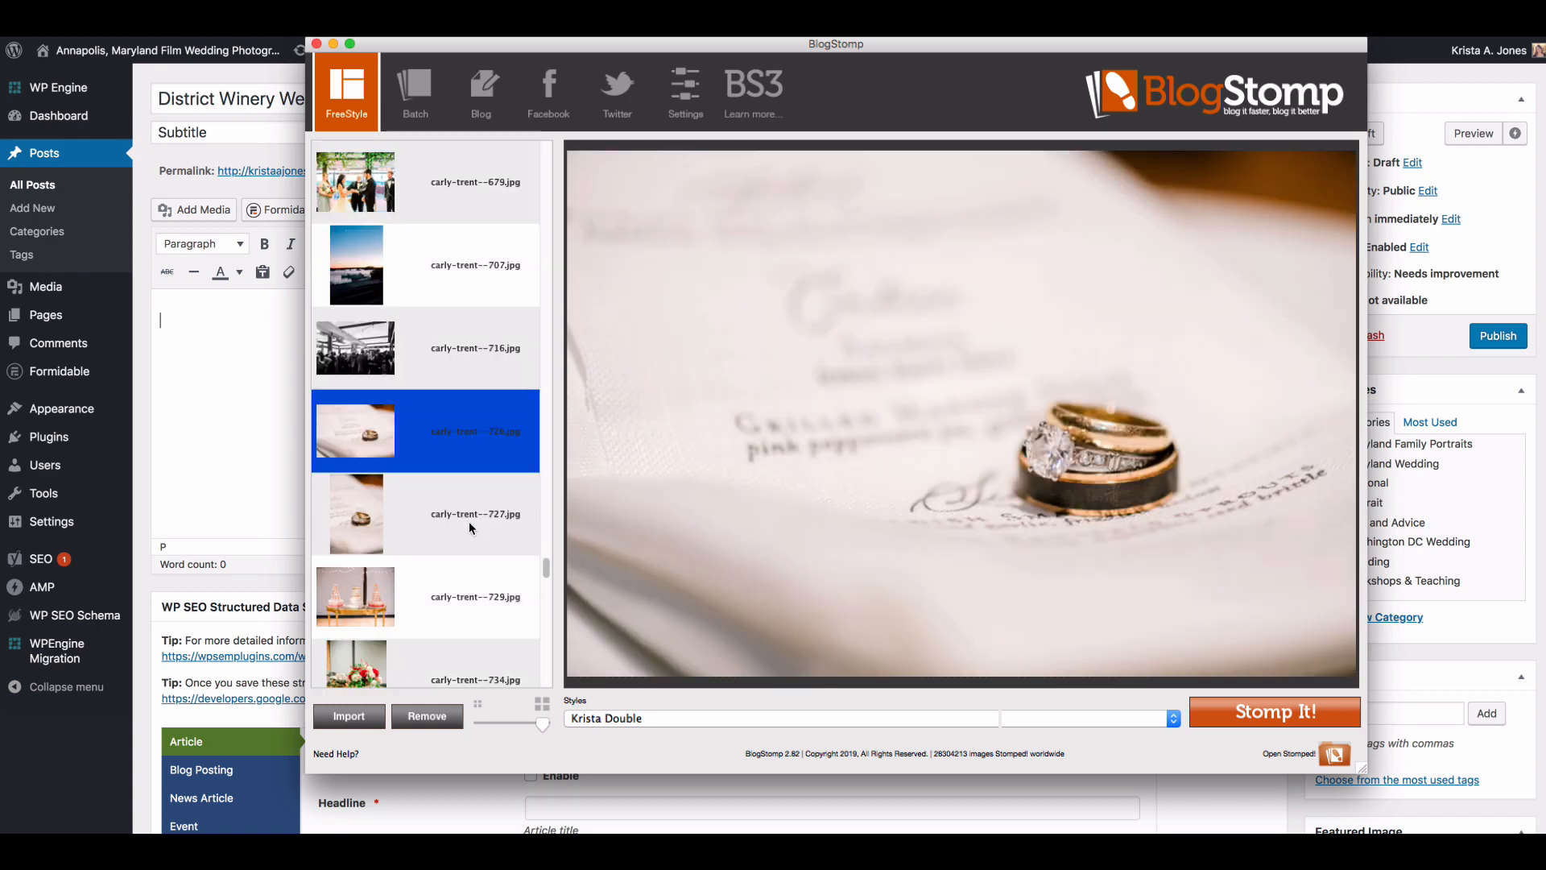
{"action": "left_click", "coordinate": [1308, 712]}
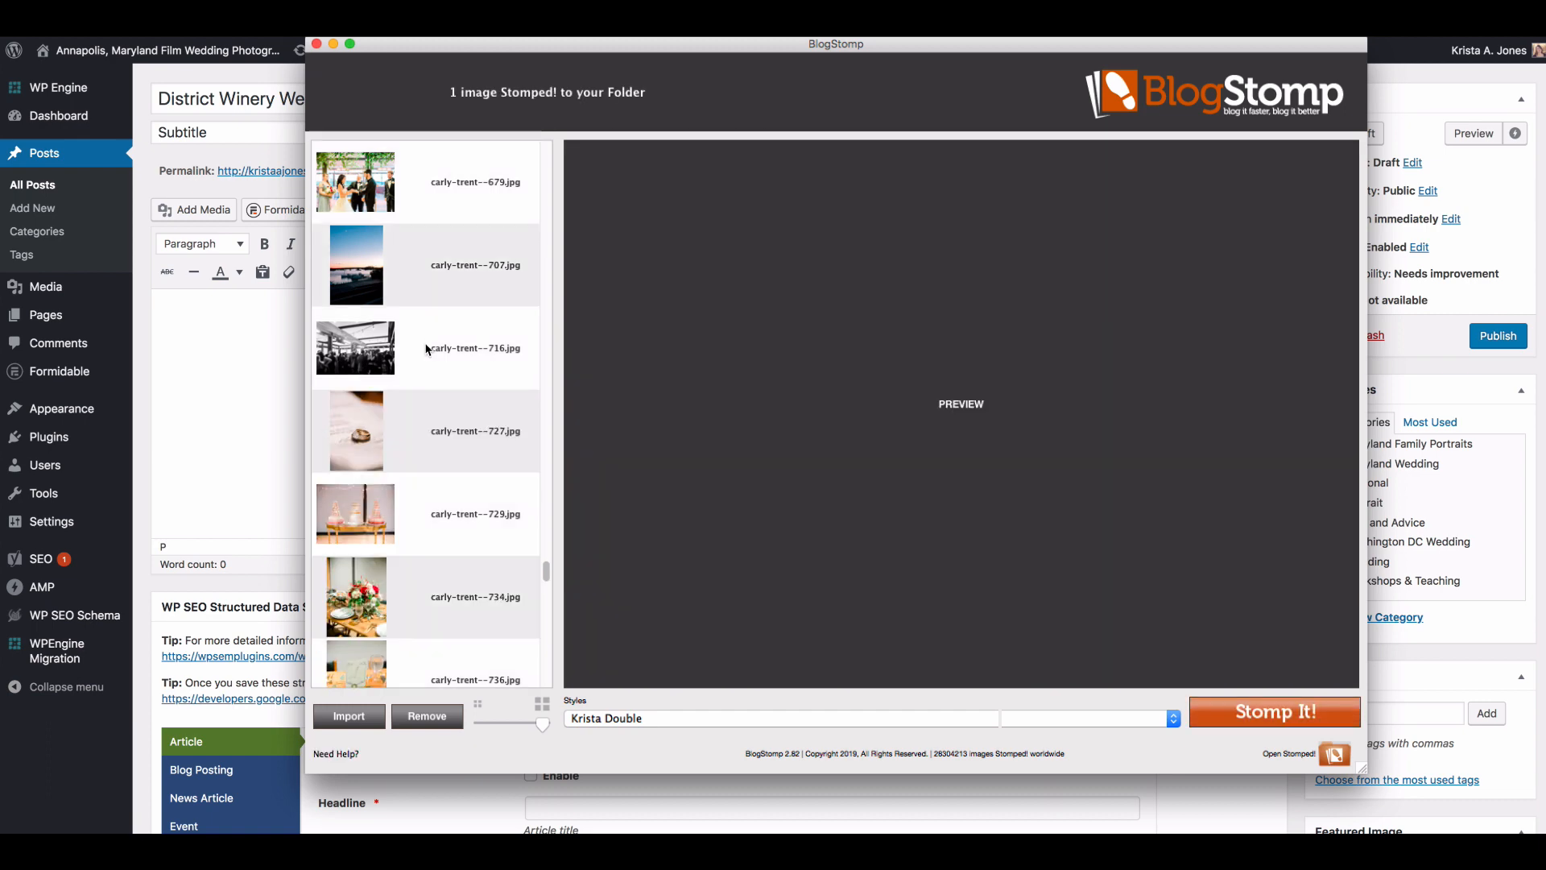
Step: Compare the processional photos numbered 589 and 591, and Stomp the horizontal one, 591, as a single image
{"action": "left_click", "coordinate": [428, 350]}
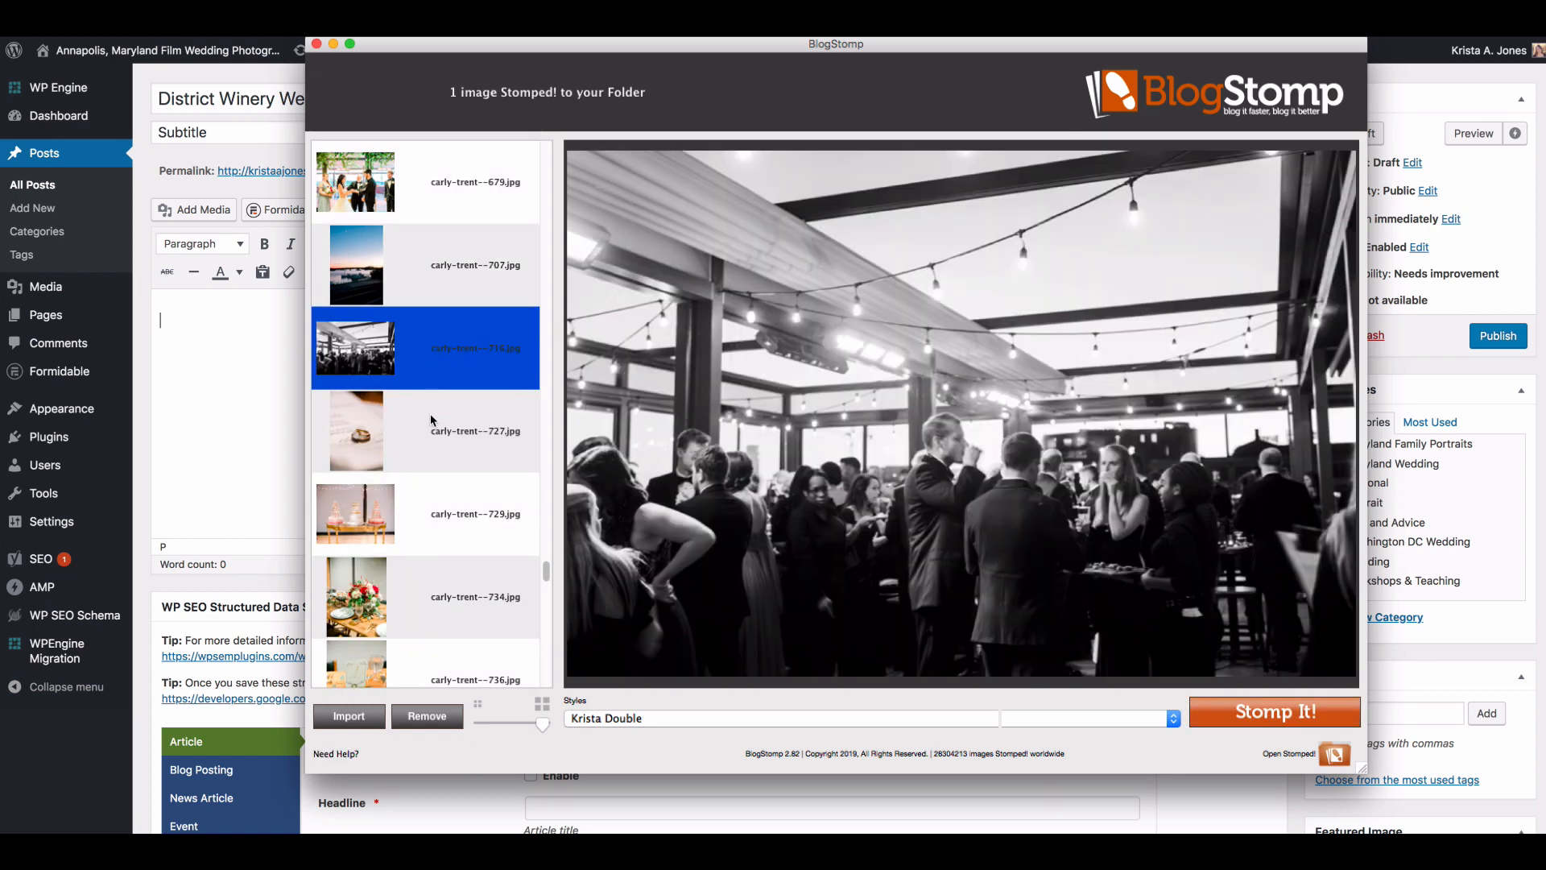
{"action": "scroll", "coordinate": [435, 425], "scroll_direction": "down", "scroll_amount": 2}
{"action": "scroll", "coordinate": [437, 429], "scroll_direction": "down", "scroll_amount": 4}
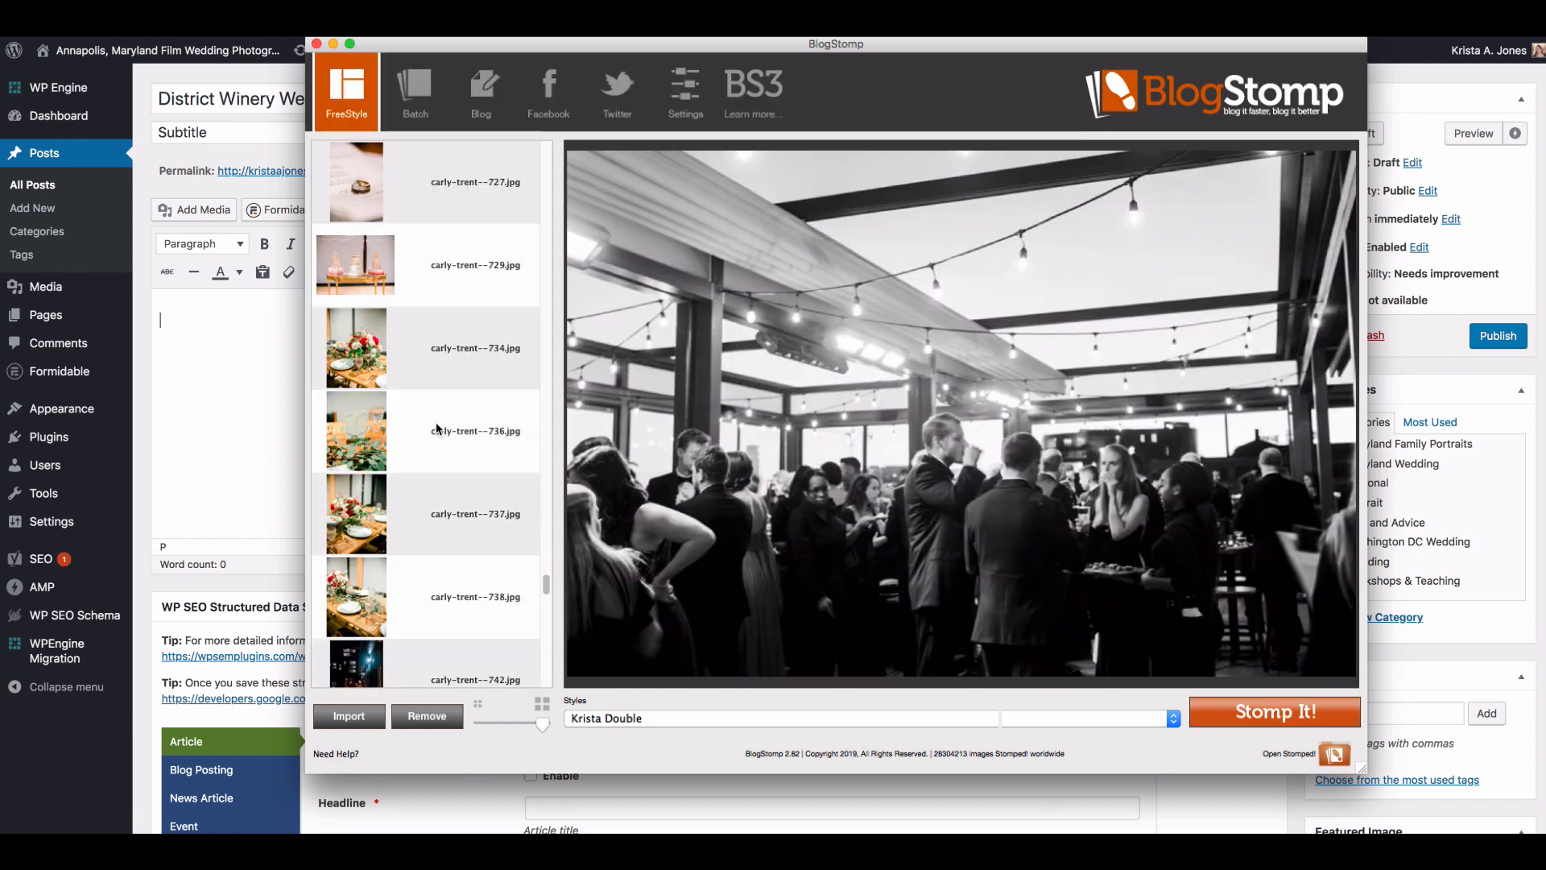
{"action": "scroll", "coordinate": [438, 428], "scroll_direction": "down", "scroll_amount": 4}
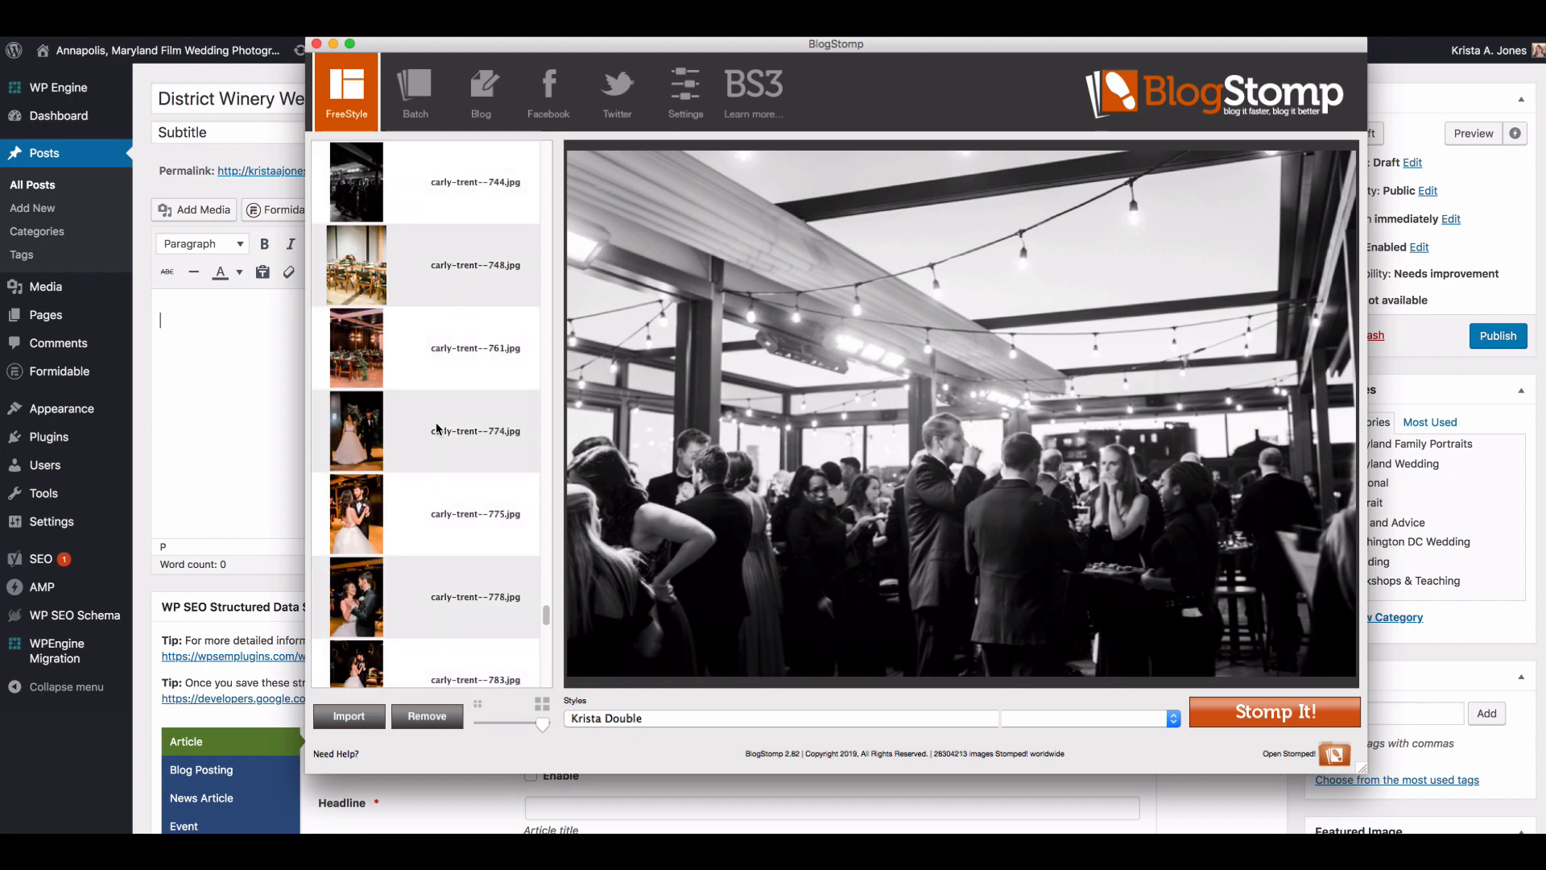
{"action": "scroll", "coordinate": [437, 429], "scroll_direction": "up", "scroll_amount": 15}
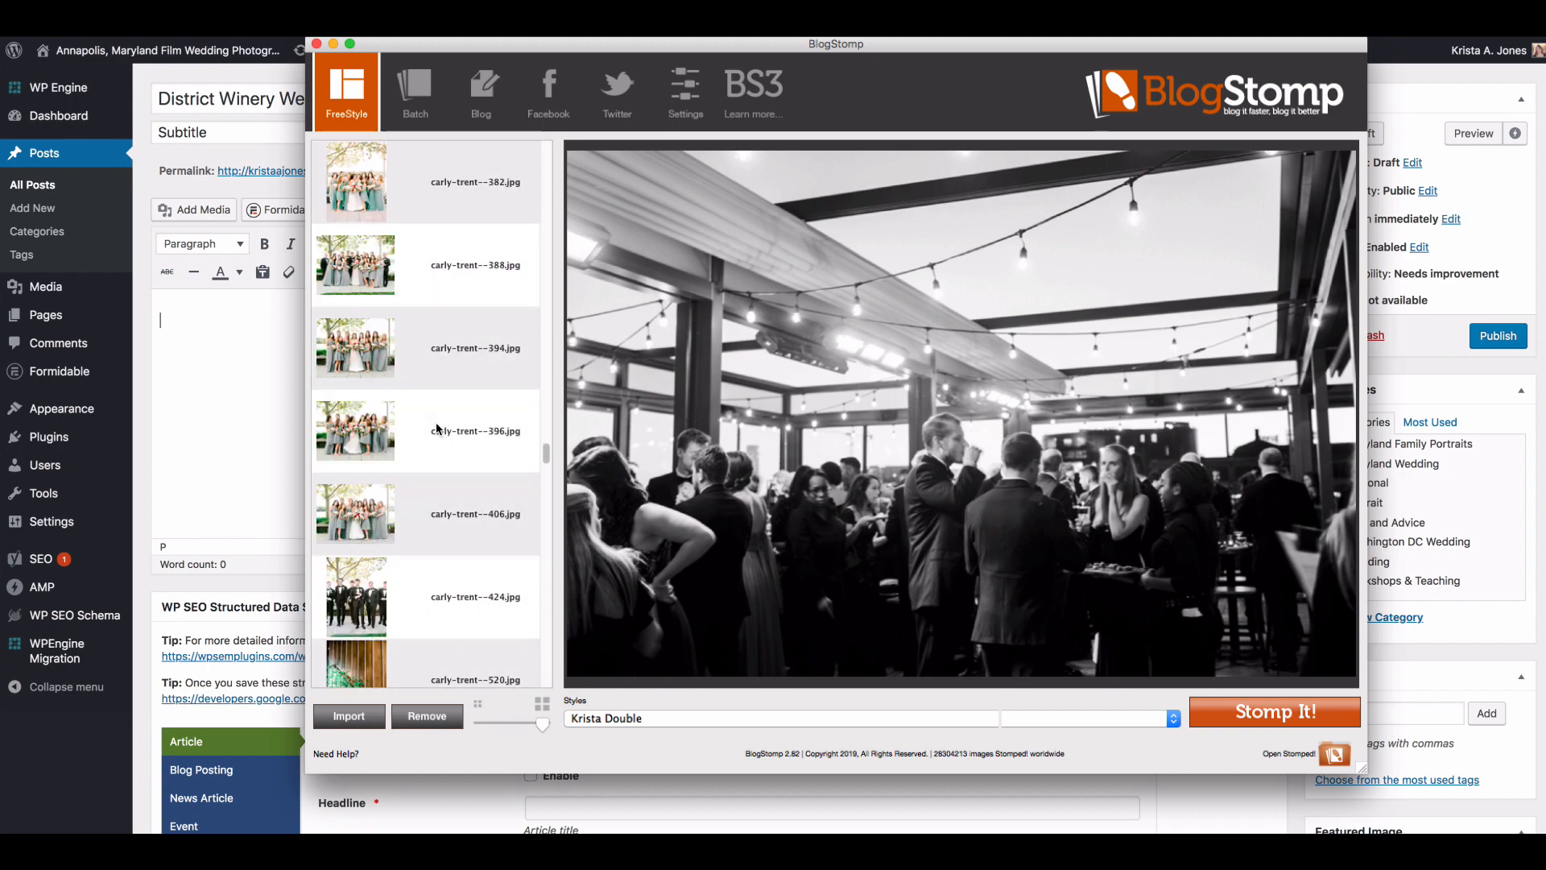
{"action": "scroll", "coordinate": [438, 428], "scroll_direction": "down", "scroll_amount": 7}
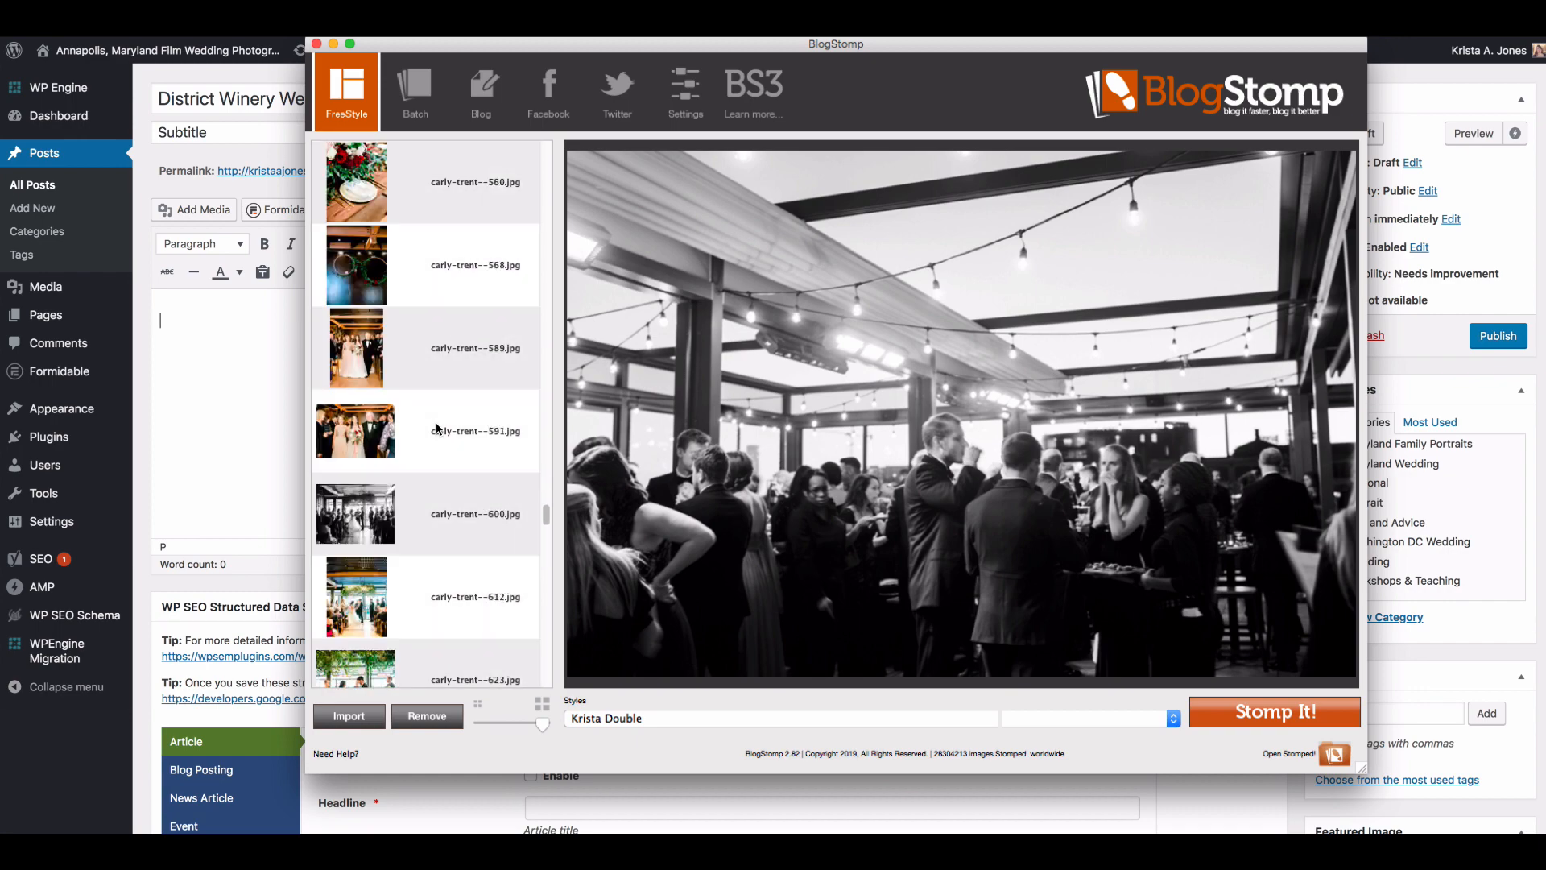
{"action": "left_click", "coordinate": [401, 351]}
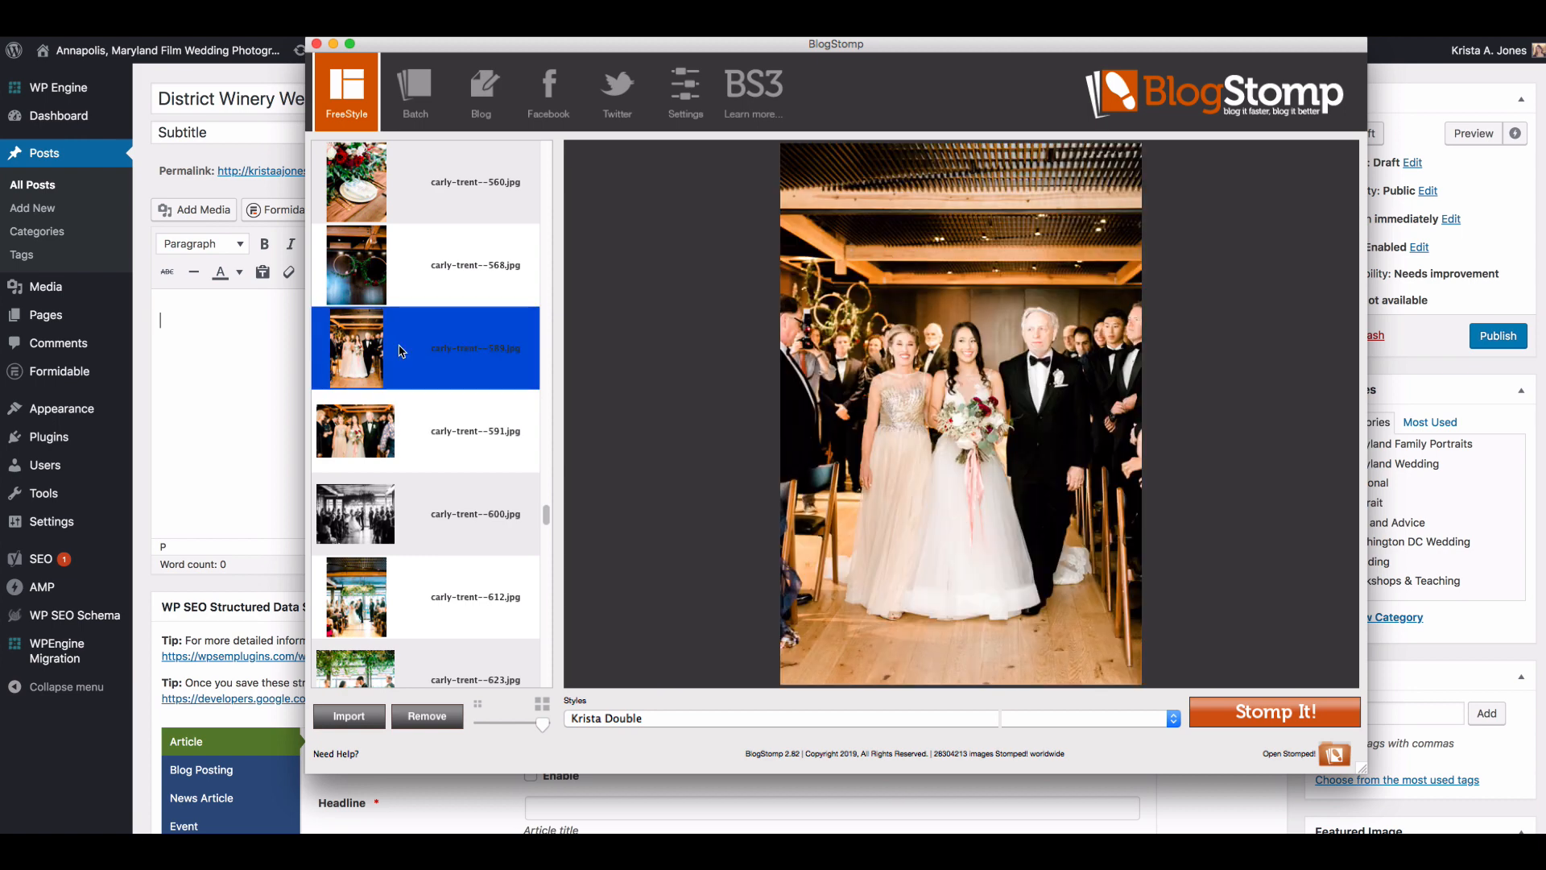
{"action": "left_click", "coordinate": [399, 419]}
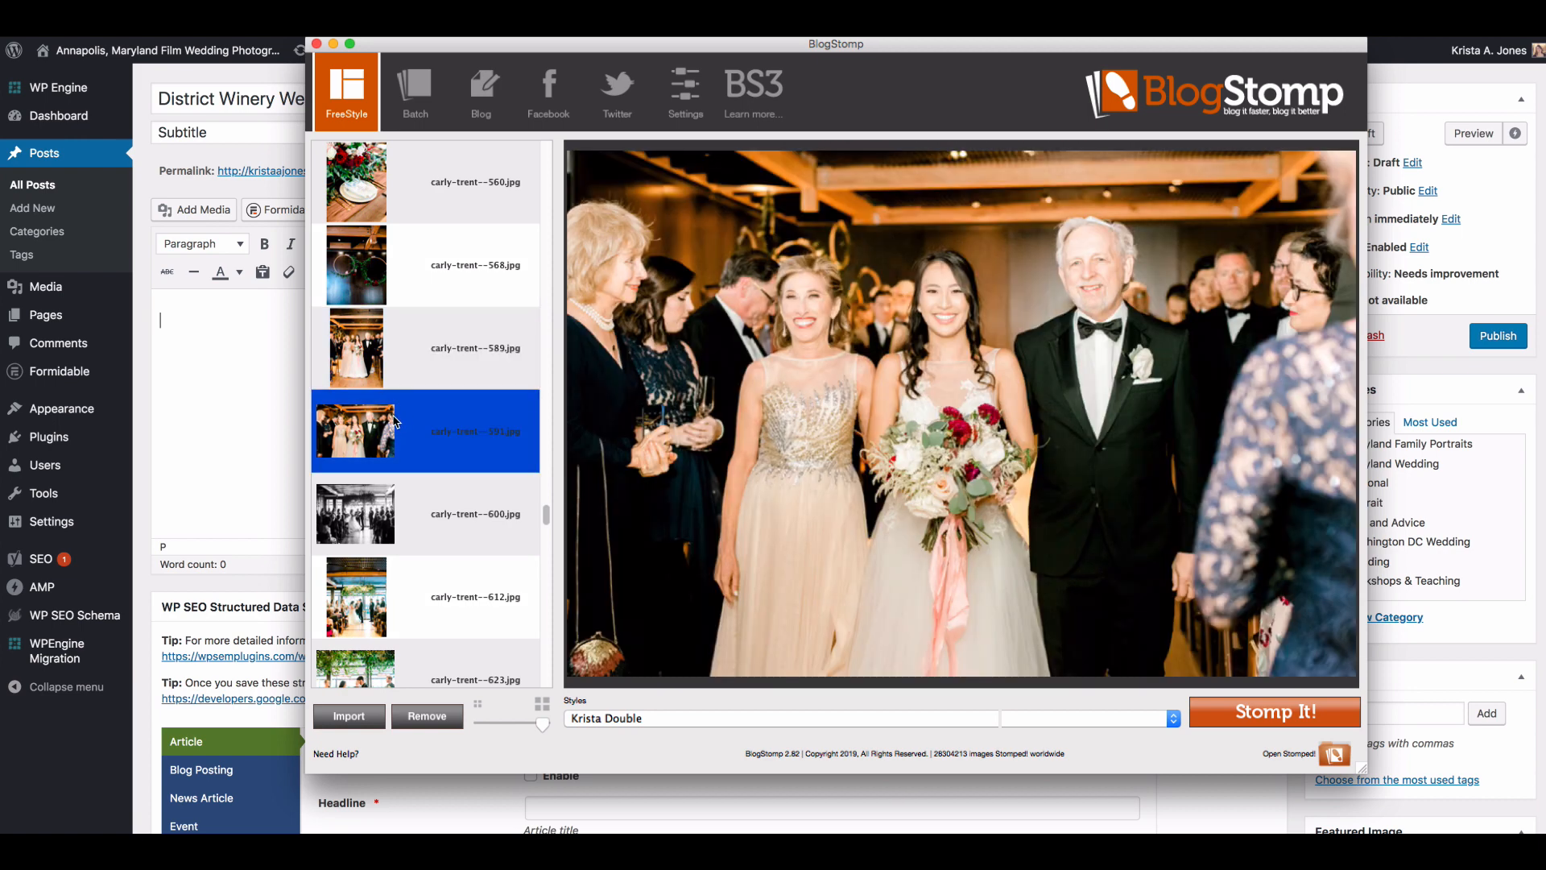
{"action": "left_click", "coordinate": [1273, 712]}
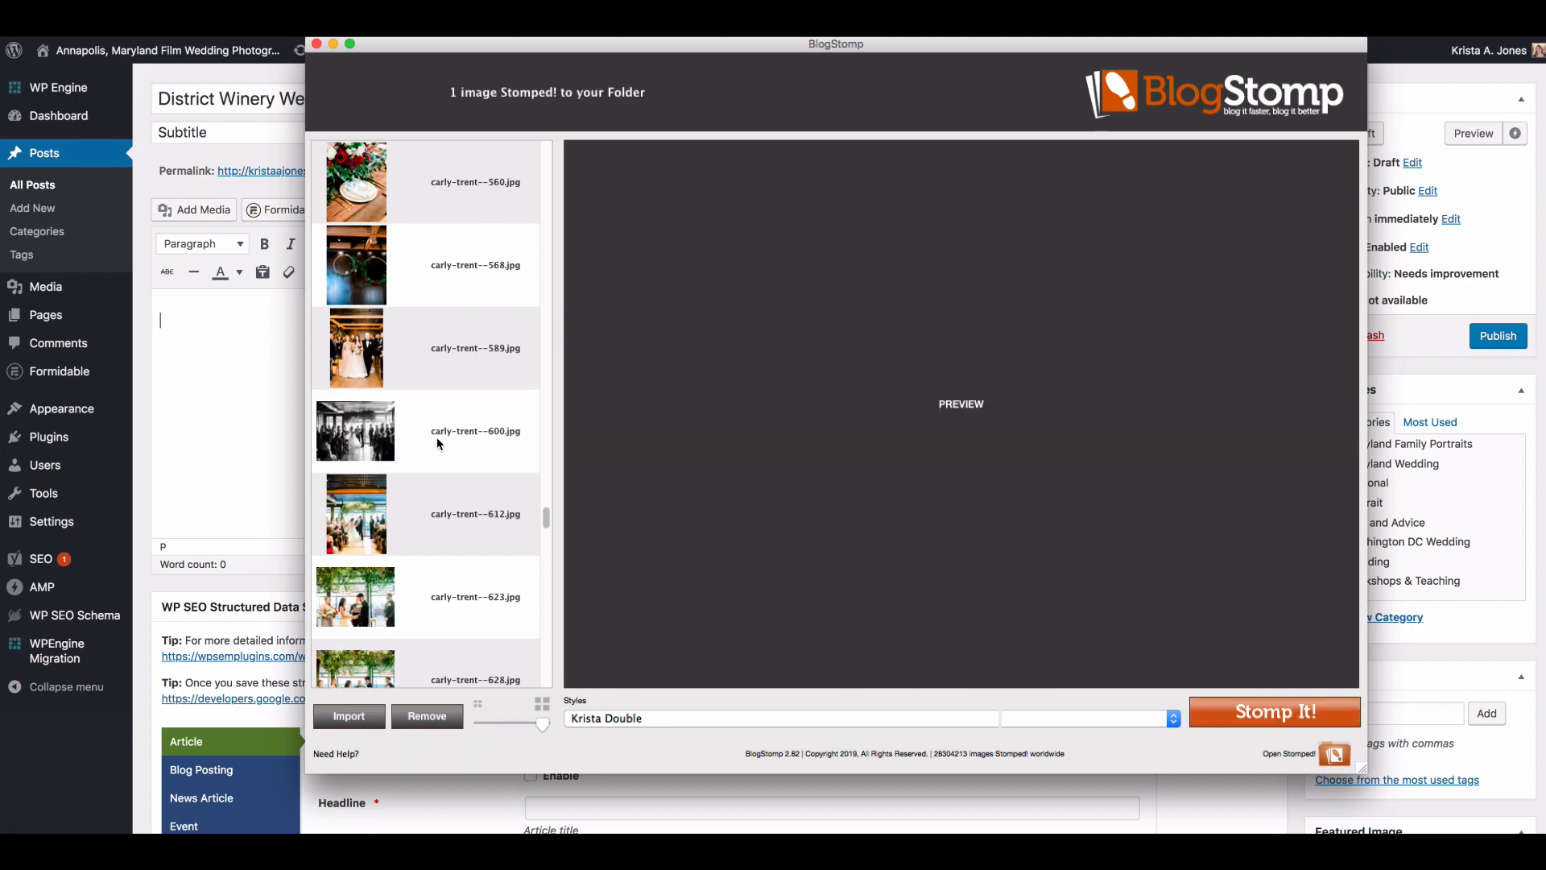
Step: Stomp the black-and-white ceremony photo numbered 600 and the color vows photo numbered 645 as separate single images
{"action": "left_click", "coordinate": [437, 441]}
{"action": "key", "text": "Return"}
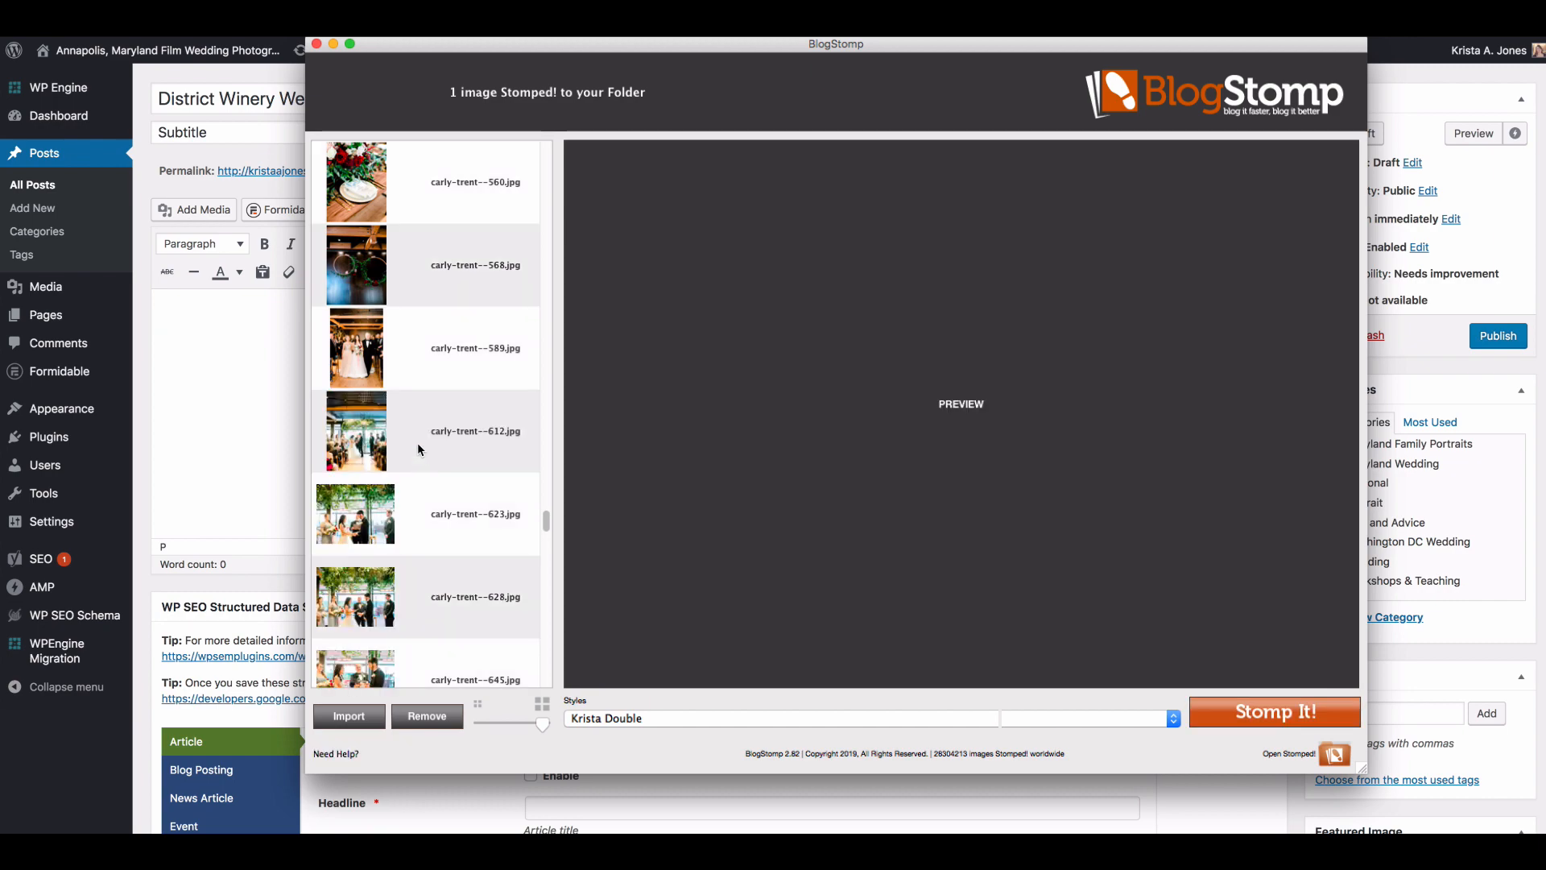
{"action": "left_click", "coordinate": [418, 447]}
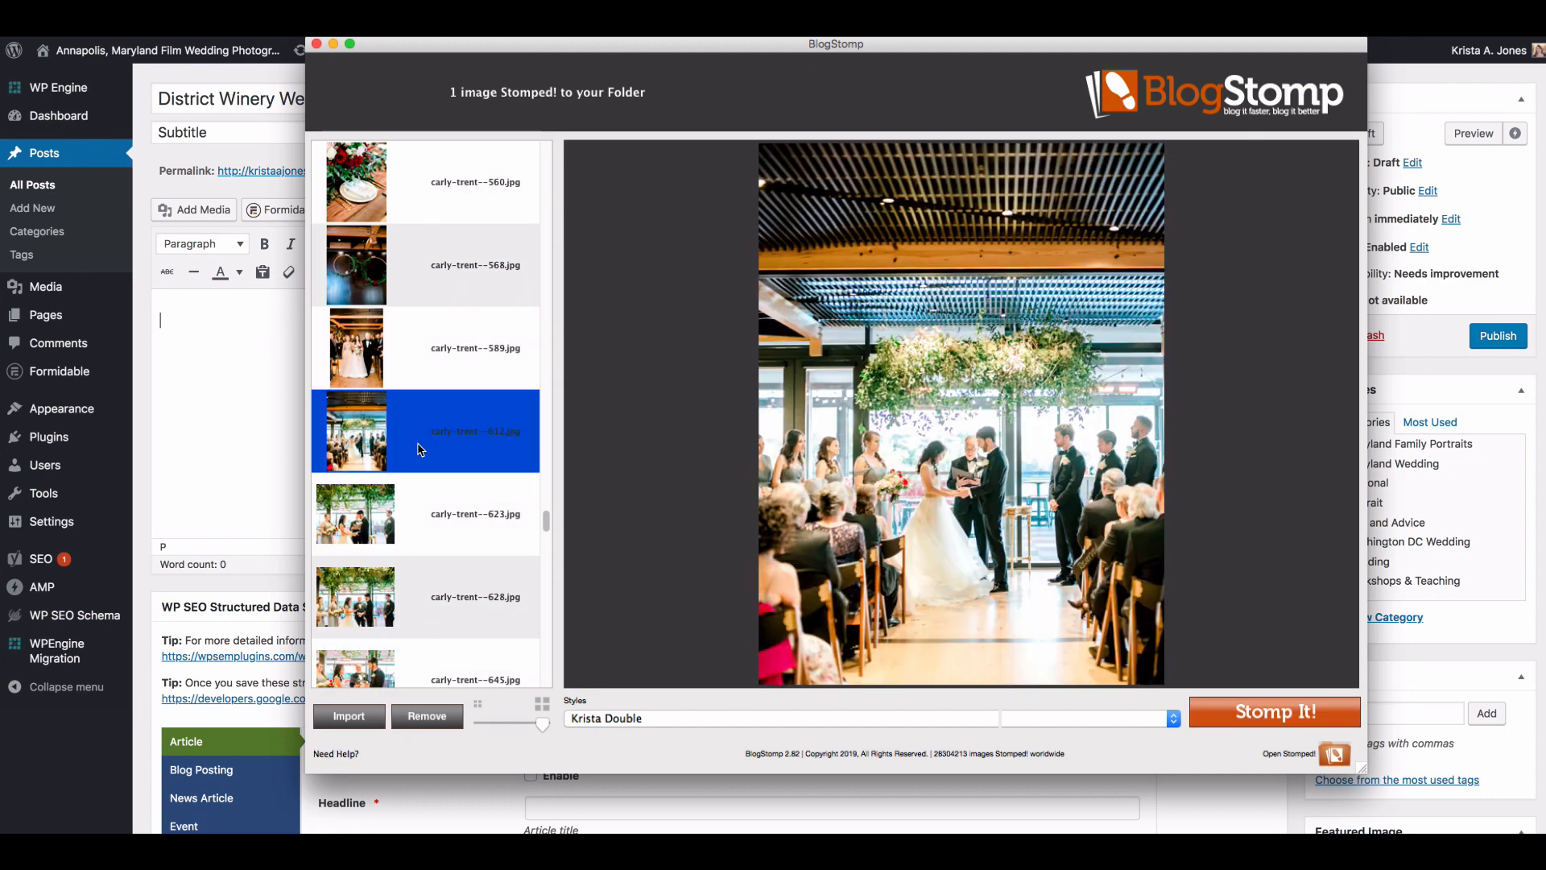
{"action": "scroll", "coordinate": [416, 441], "scroll_direction": "down", "scroll_amount": 1}
{"action": "left_click", "coordinate": [412, 434]}
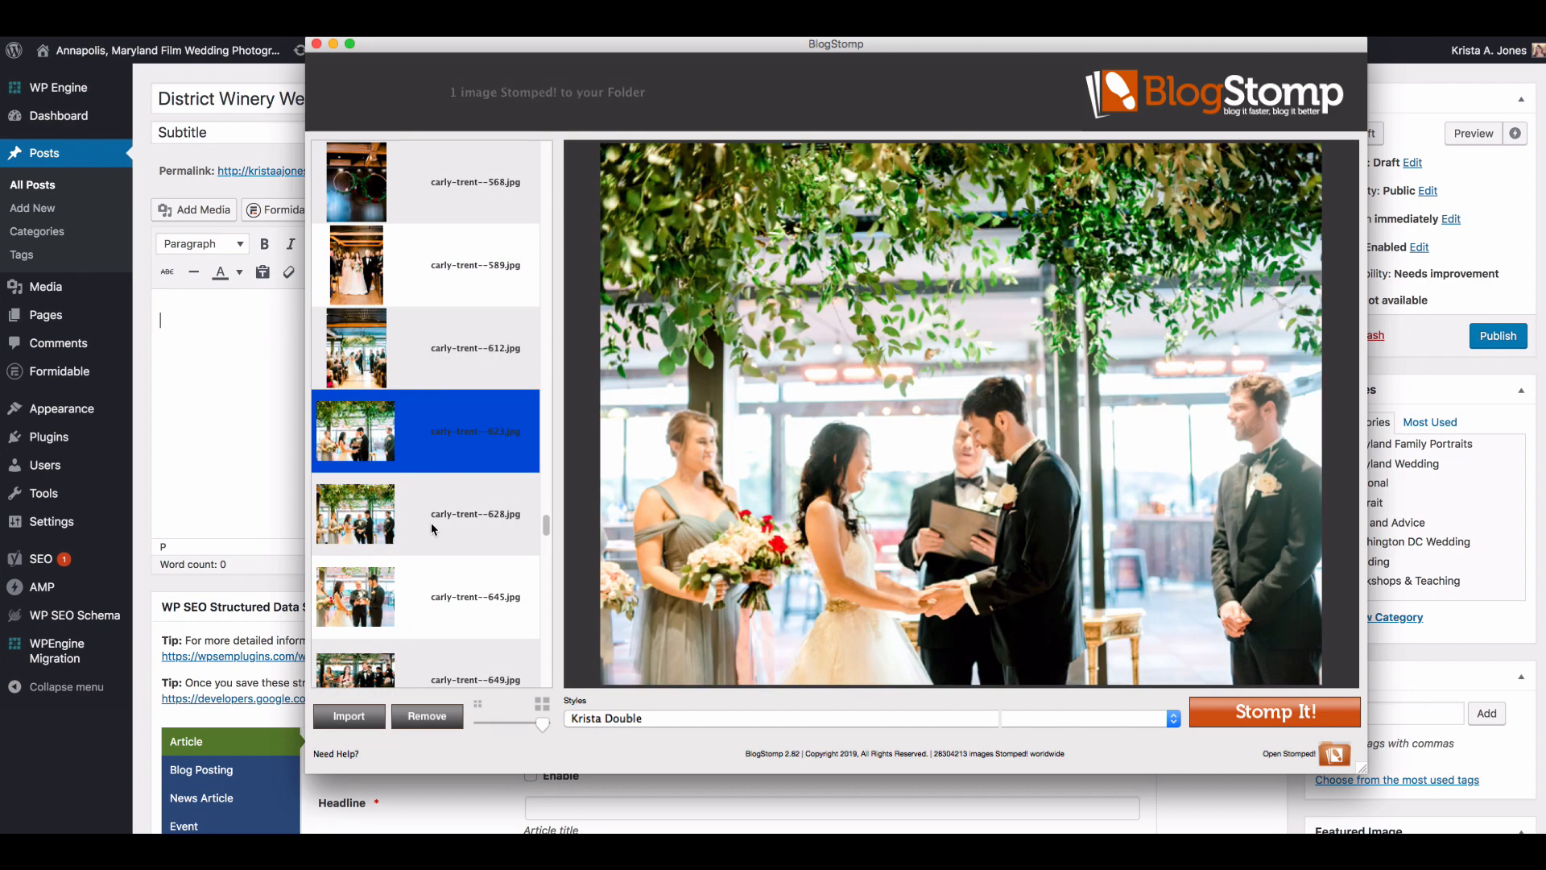
{"action": "left_click", "coordinate": [431, 522]}
{"action": "left_click", "coordinate": [445, 594]}
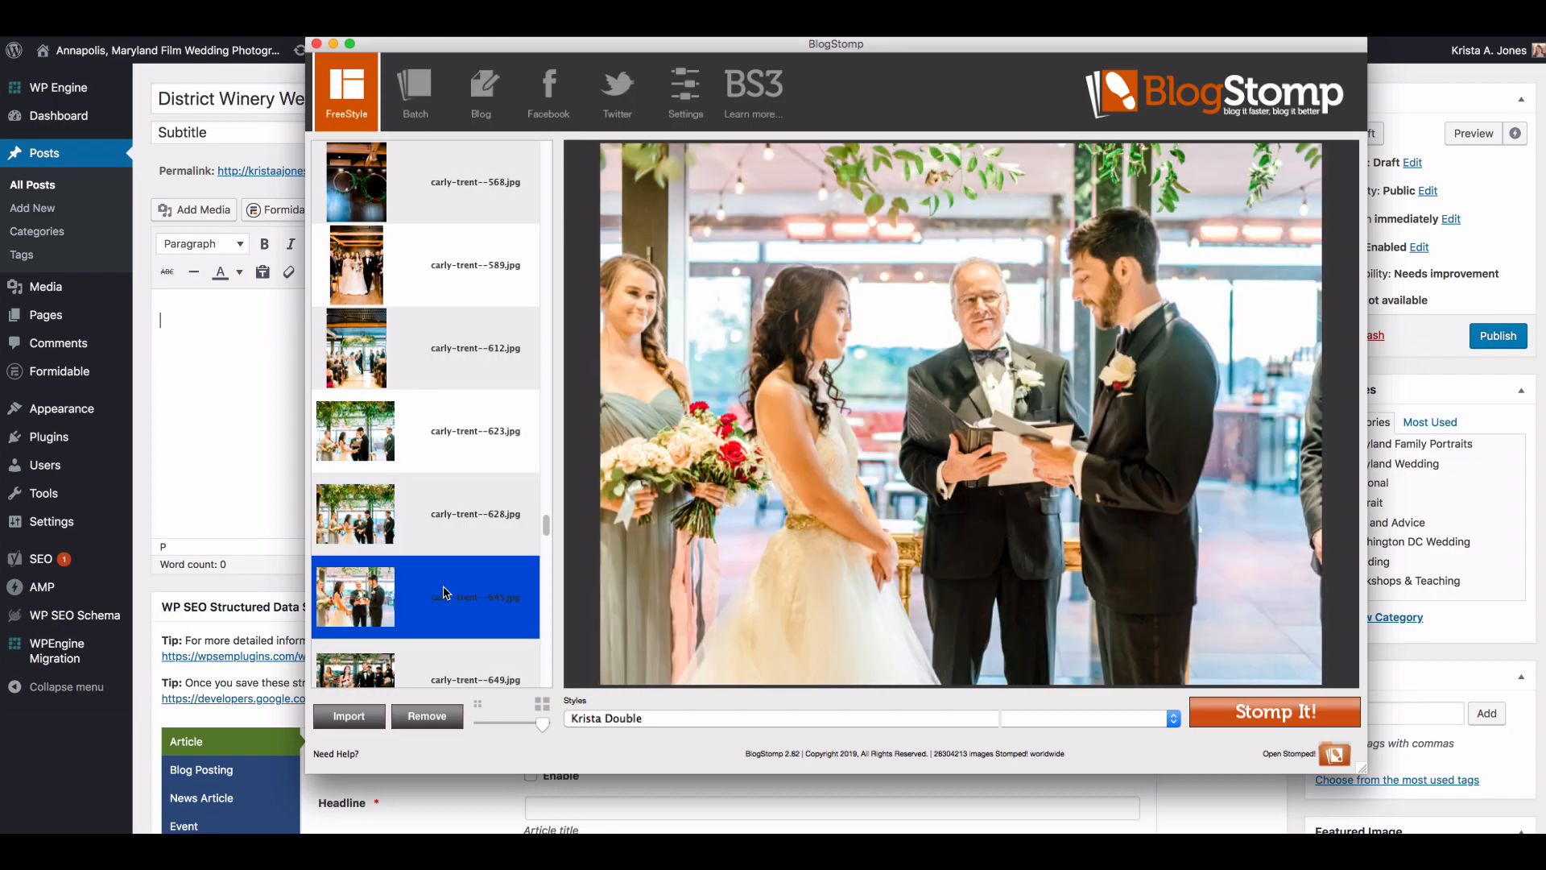
{"action": "key", "text": "Return"}
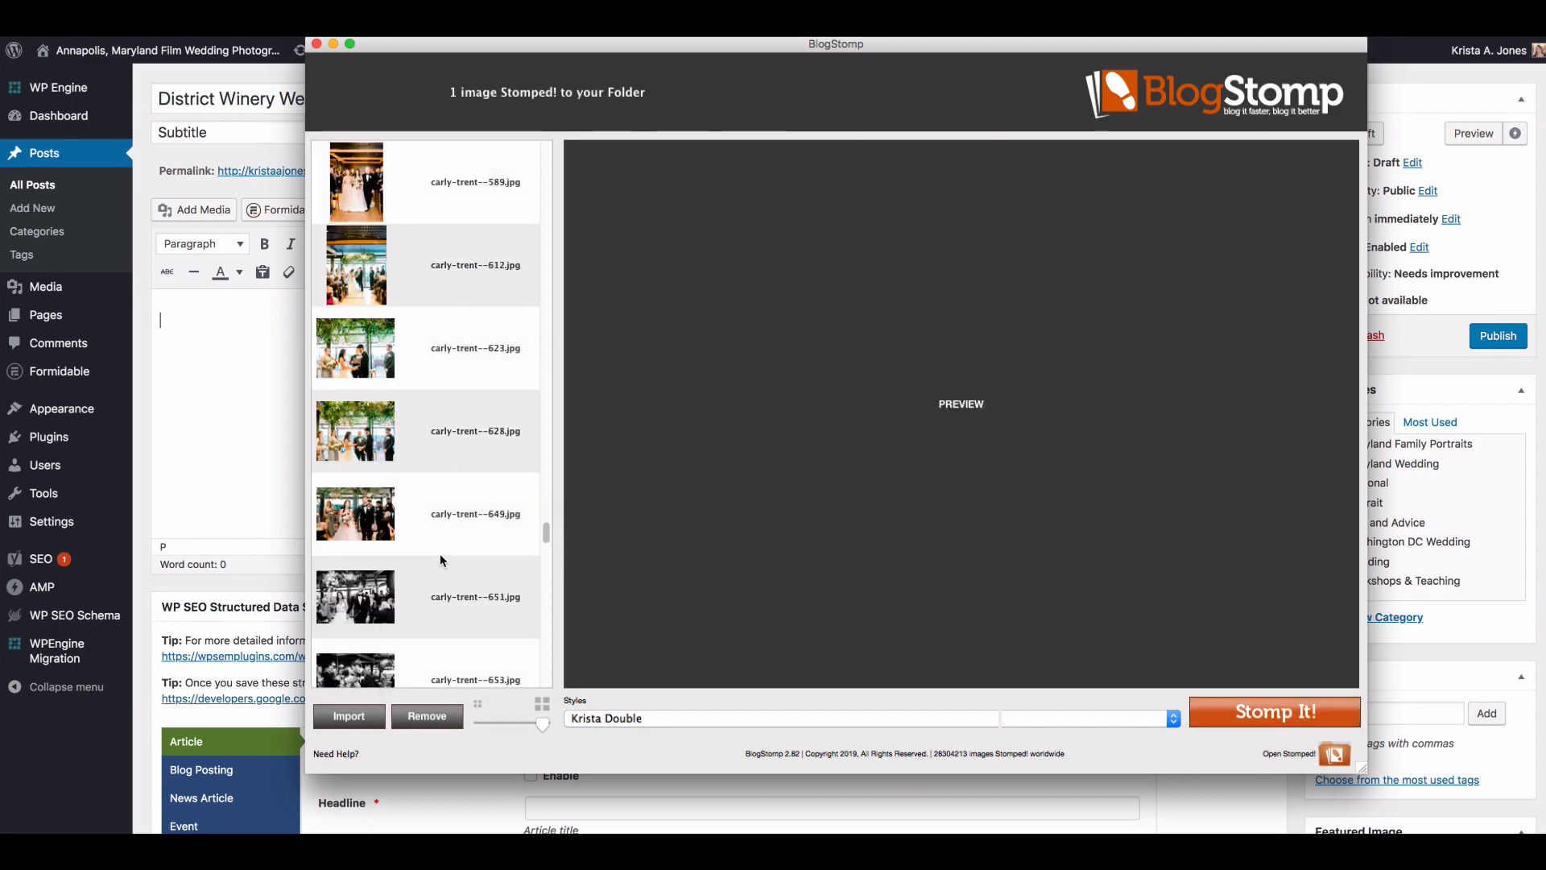
Step: Stomp the black-and-white recessional photos numbered 651 and 653 as separate single images
{"action": "left_click", "coordinate": [440, 555]}
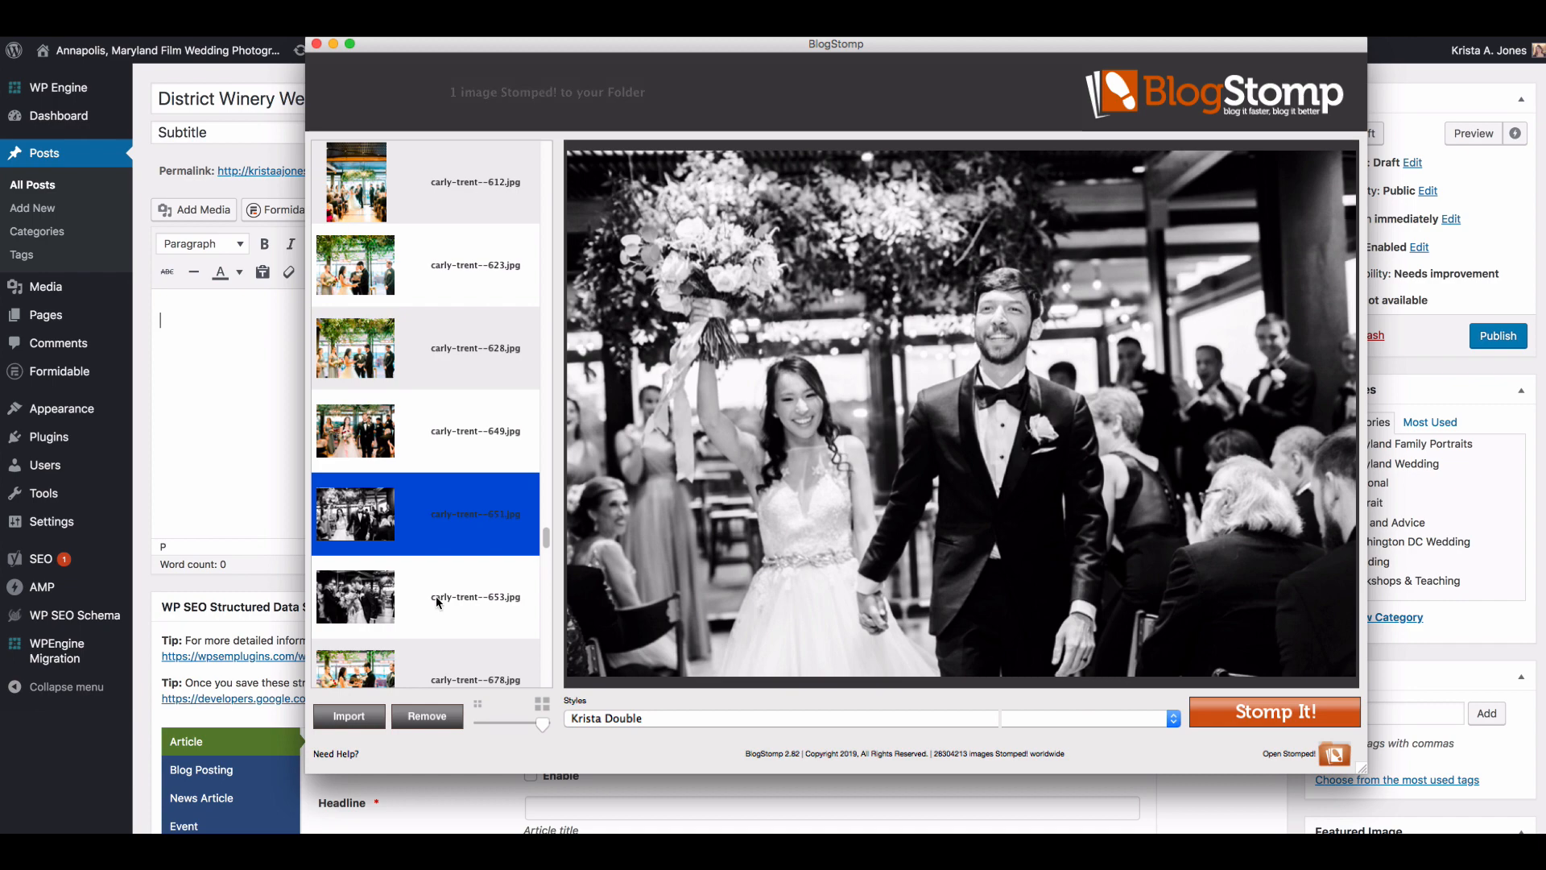
{"action": "left_click", "coordinate": [431, 597]}
{"action": "left_click", "coordinate": [422, 529]}
{"action": "key", "text": "Return"}
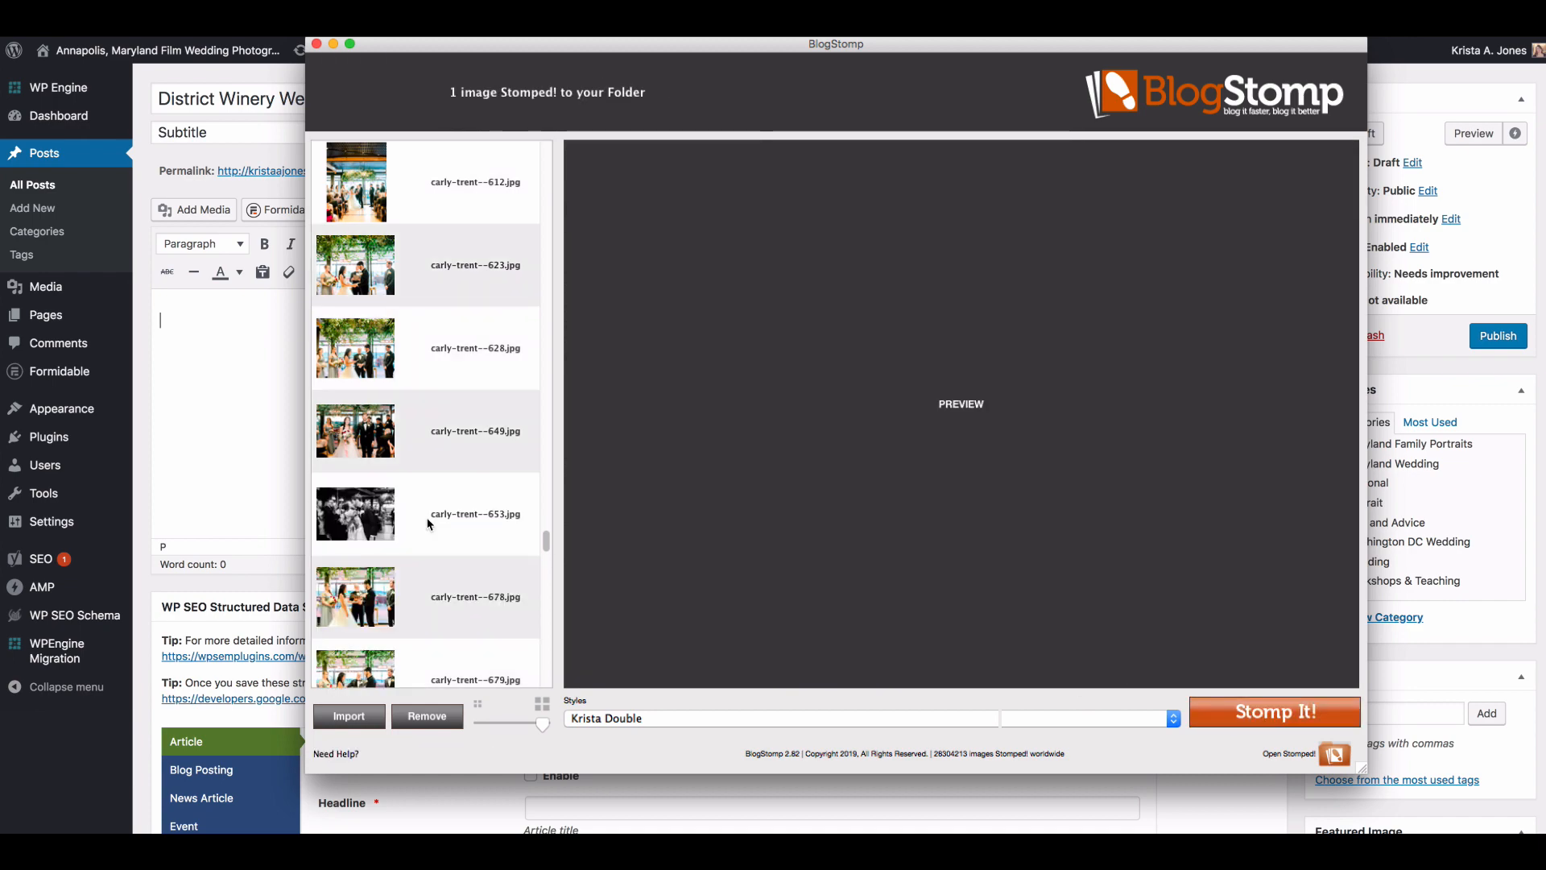
{"action": "left_click", "coordinate": [429, 524]}
{"action": "key", "text": "Return"}
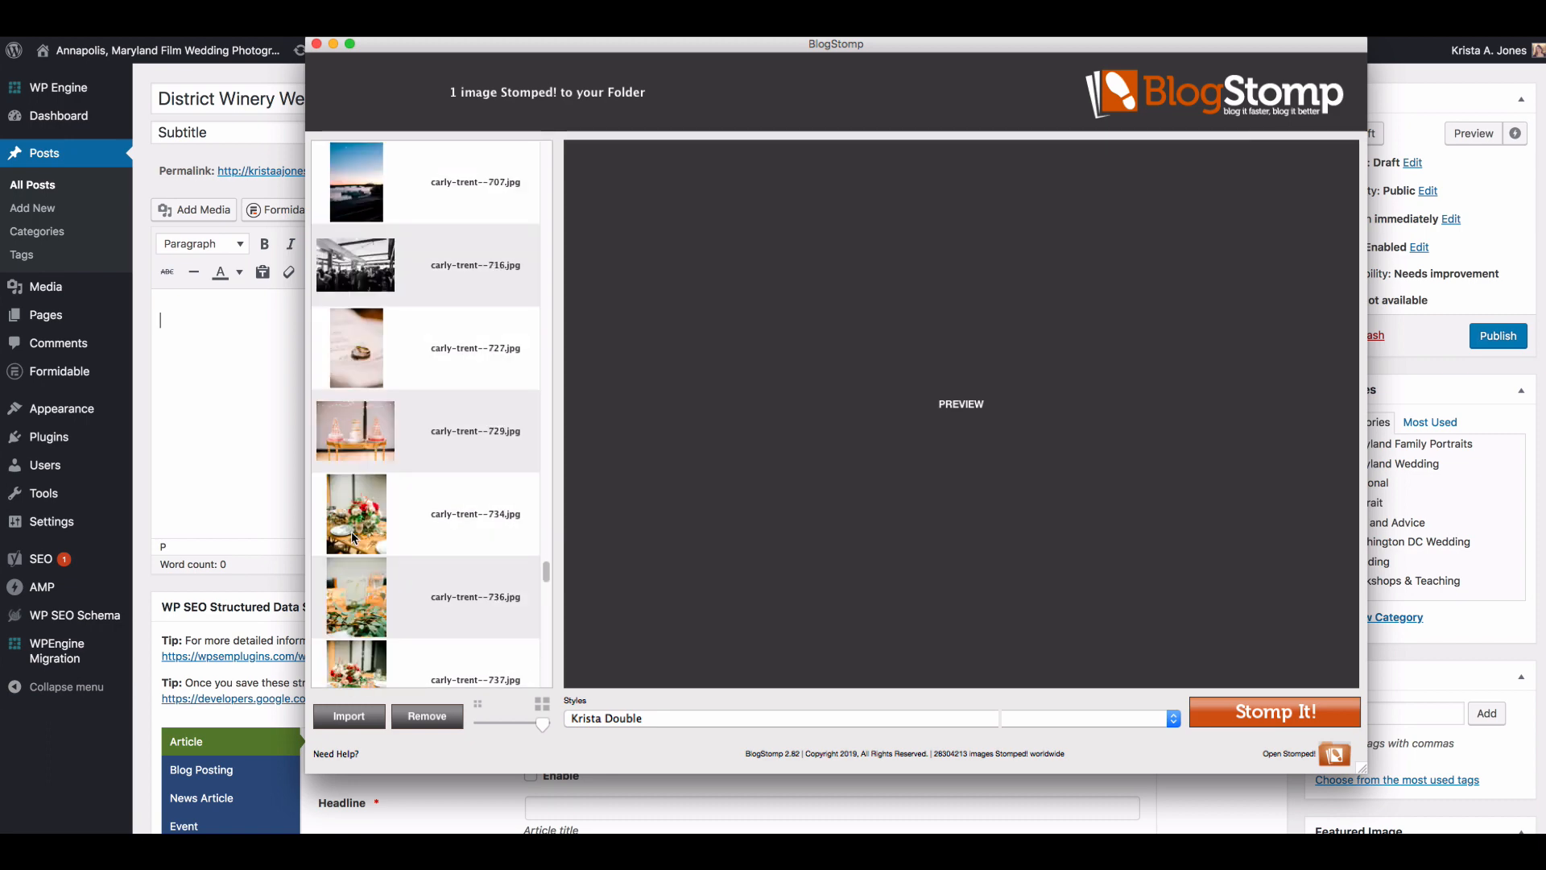
{"action": "scroll", "coordinate": [354, 538], "scroll_direction": "down", "scroll_amount": 10}
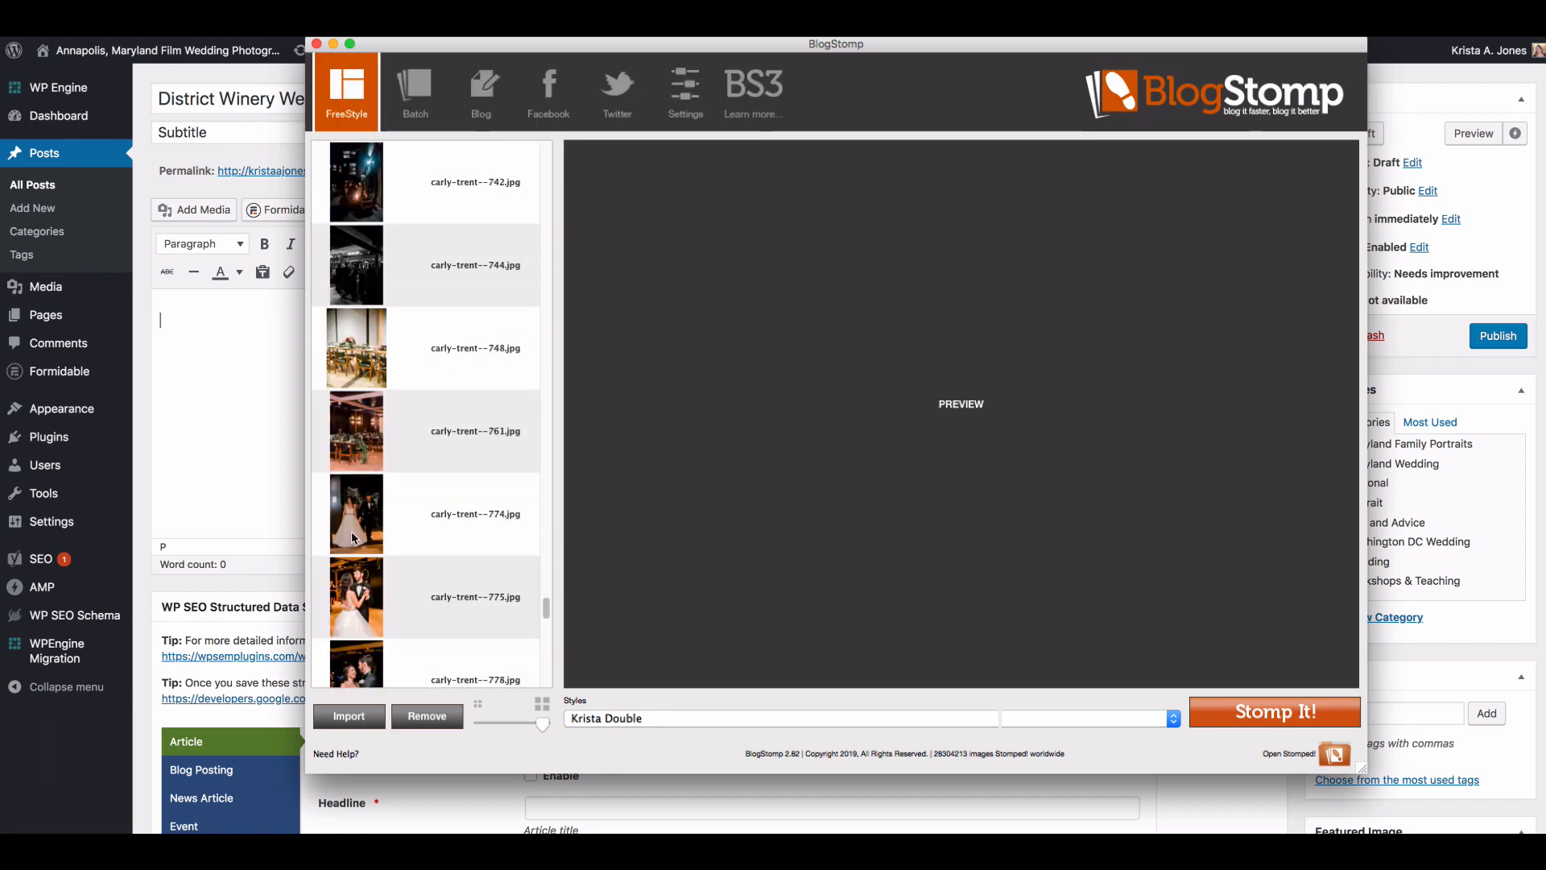
Step: Stomp the vertical night reception photos numbered 742 and 744 together as a side-by-side pair
{"action": "scroll", "coordinate": [355, 538], "scroll_direction": "down", "scroll_amount": 2}
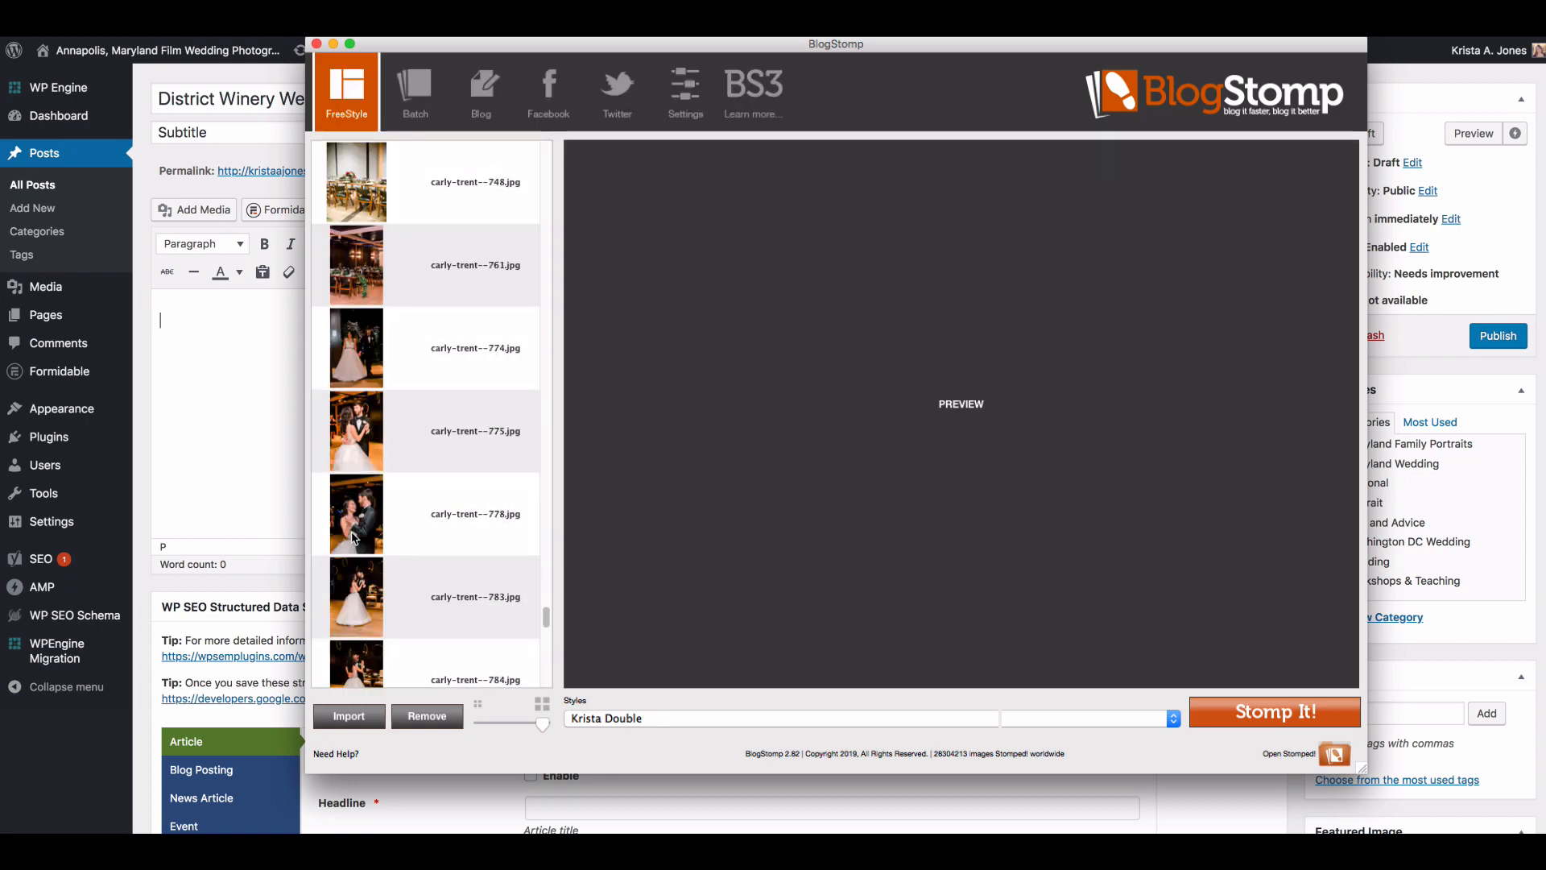
{"action": "scroll", "coordinate": [354, 538], "scroll_direction": "up", "scroll_amount": 6}
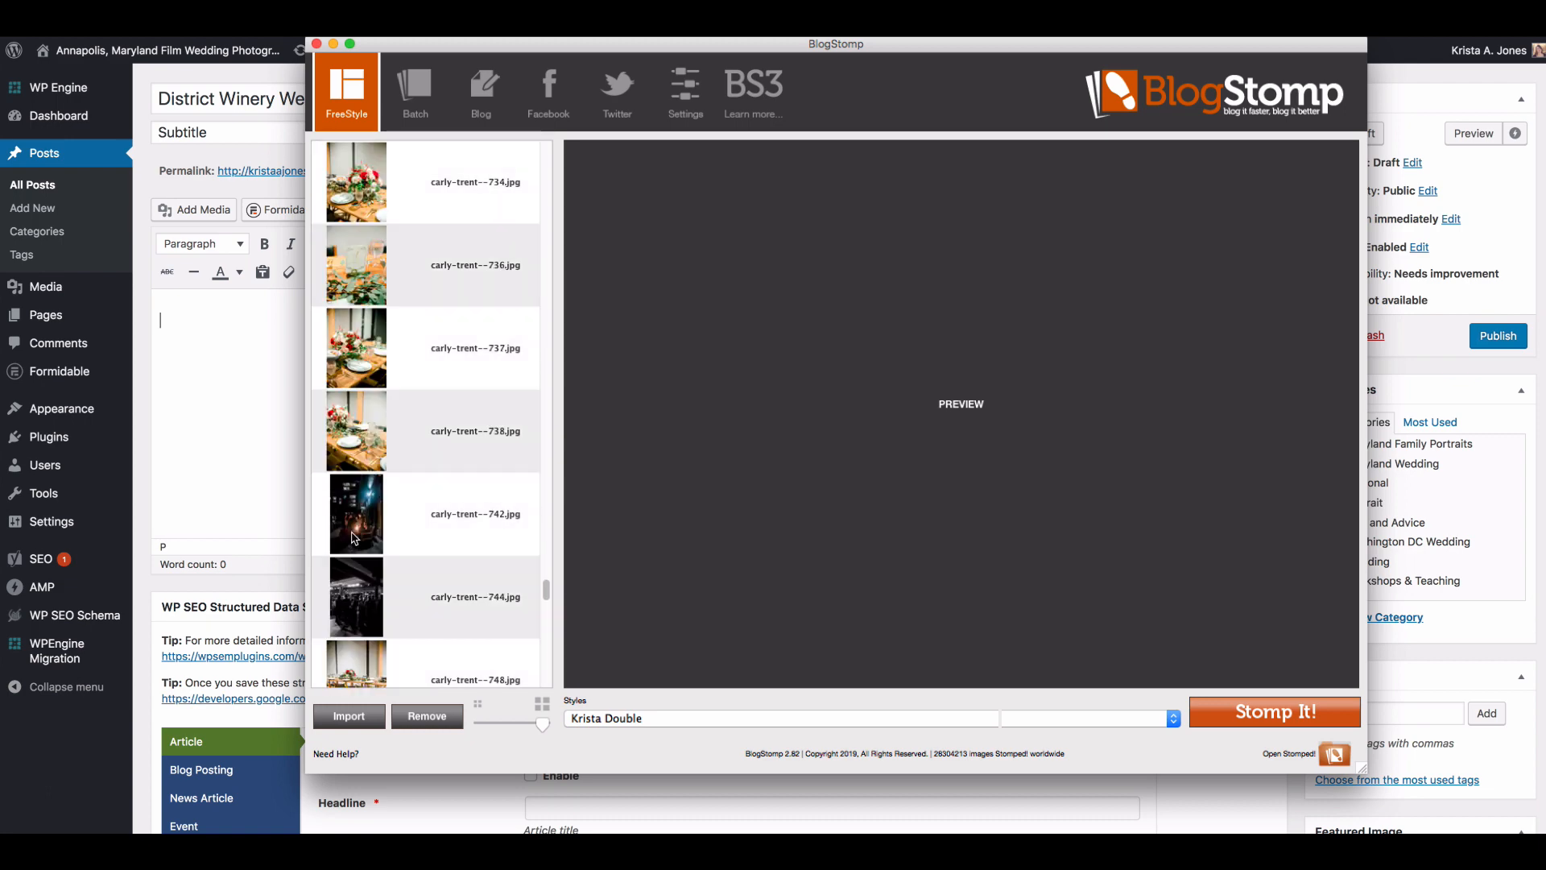
{"action": "scroll", "coordinate": [354, 538], "scroll_direction": "up", "scroll_amount": 15}
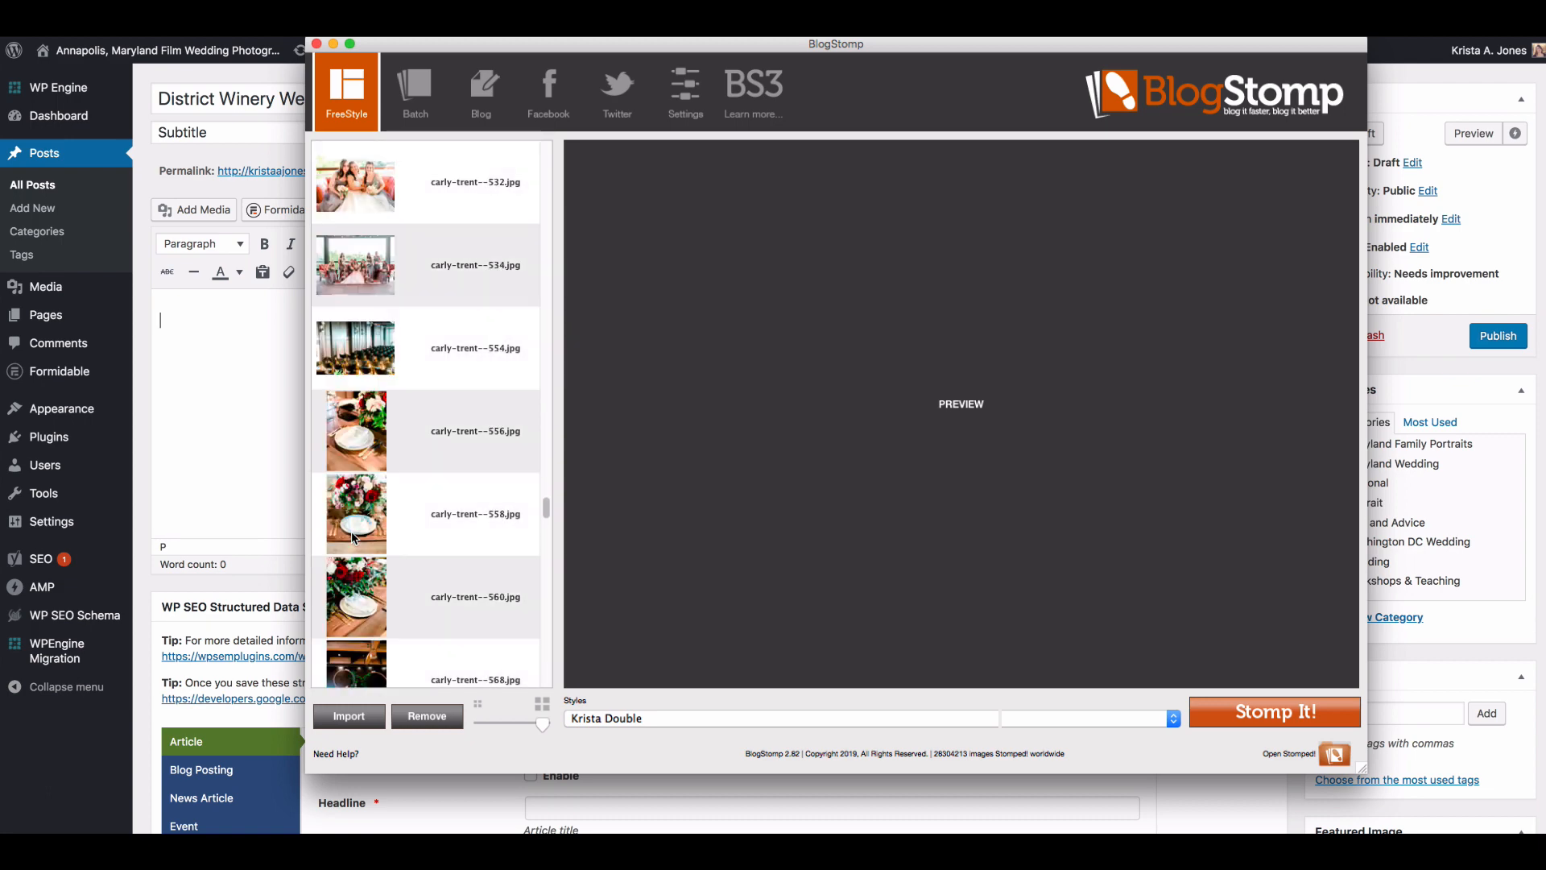
{"action": "scroll", "coordinate": [355, 538], "scroll_direction": "down", "scroll_amount": 8}
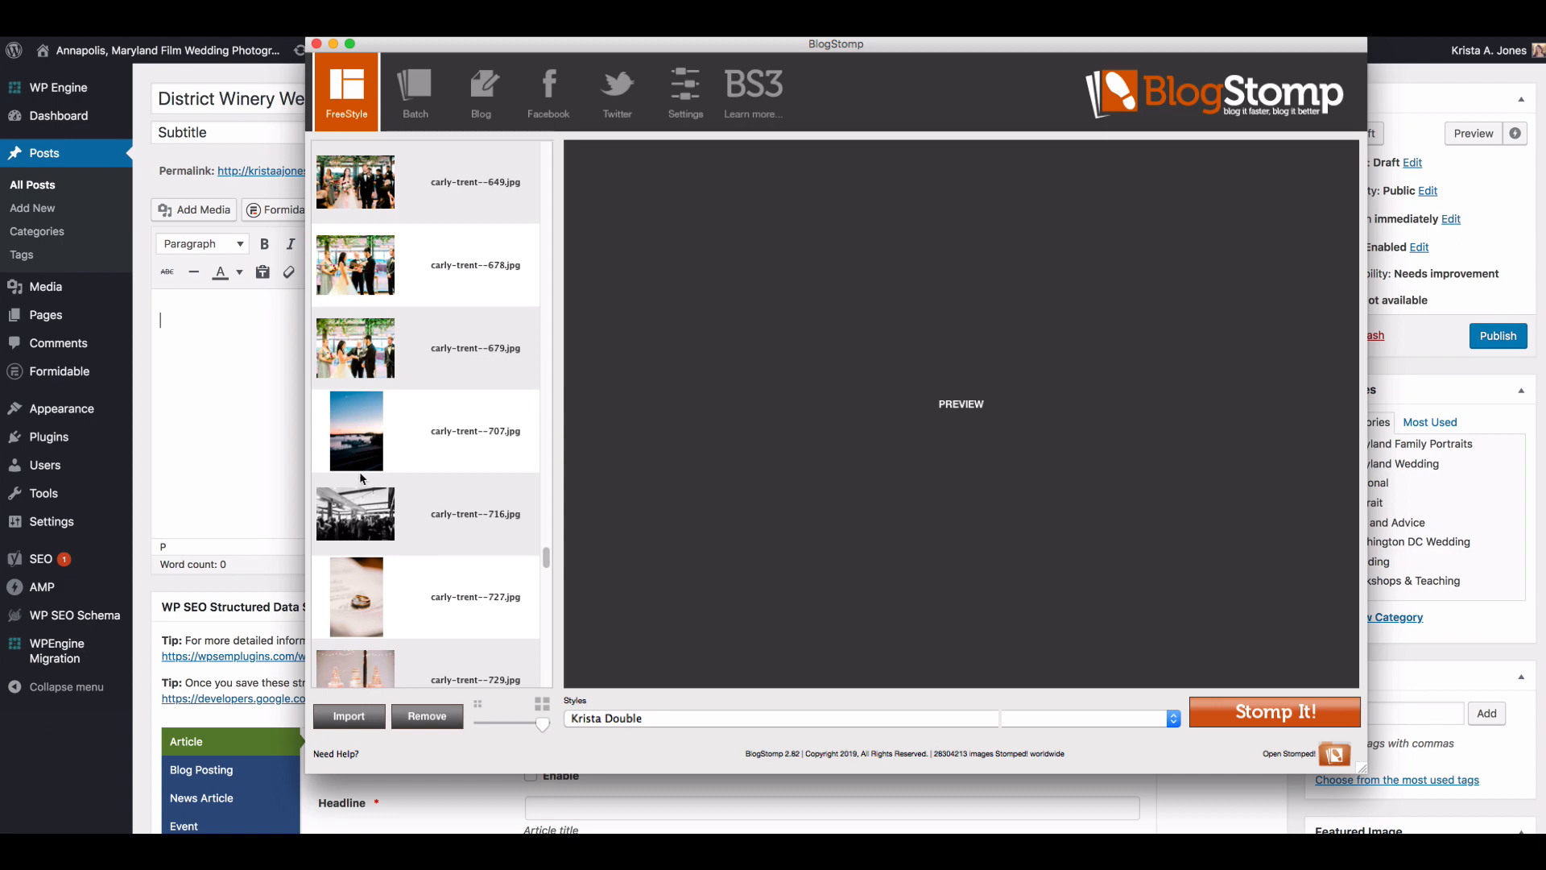
{"action": "left_click", "coordinate": [368, 523]}
{"action": "scroll", "coordinate": [368, 523], "scroll_direction": "down", "scroll_amount": 5}
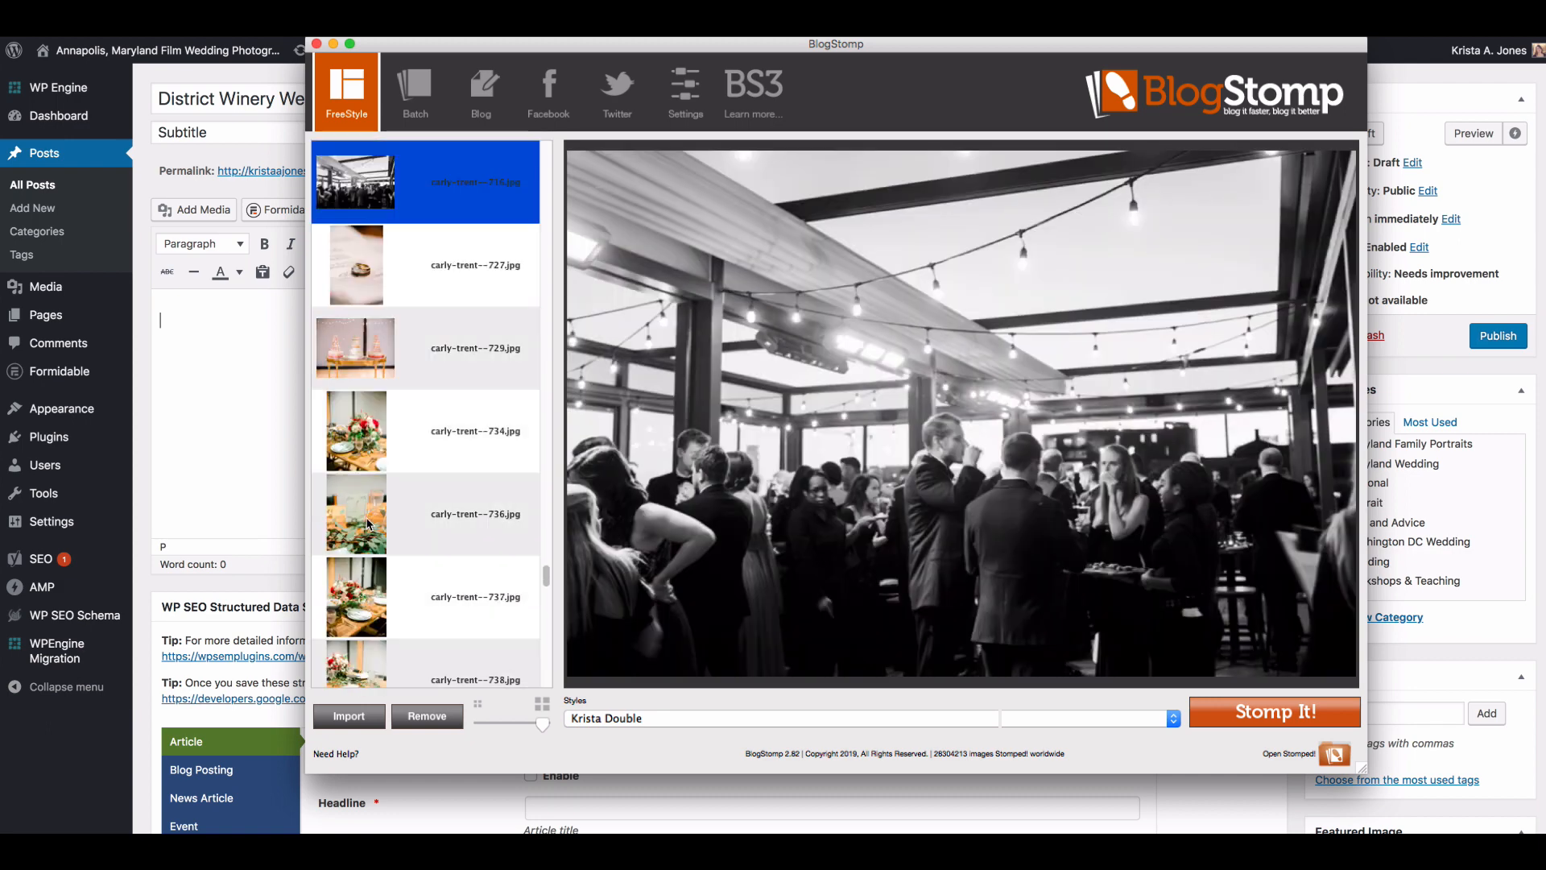
{"action": "left_click", "coordinate": [368, 524]}
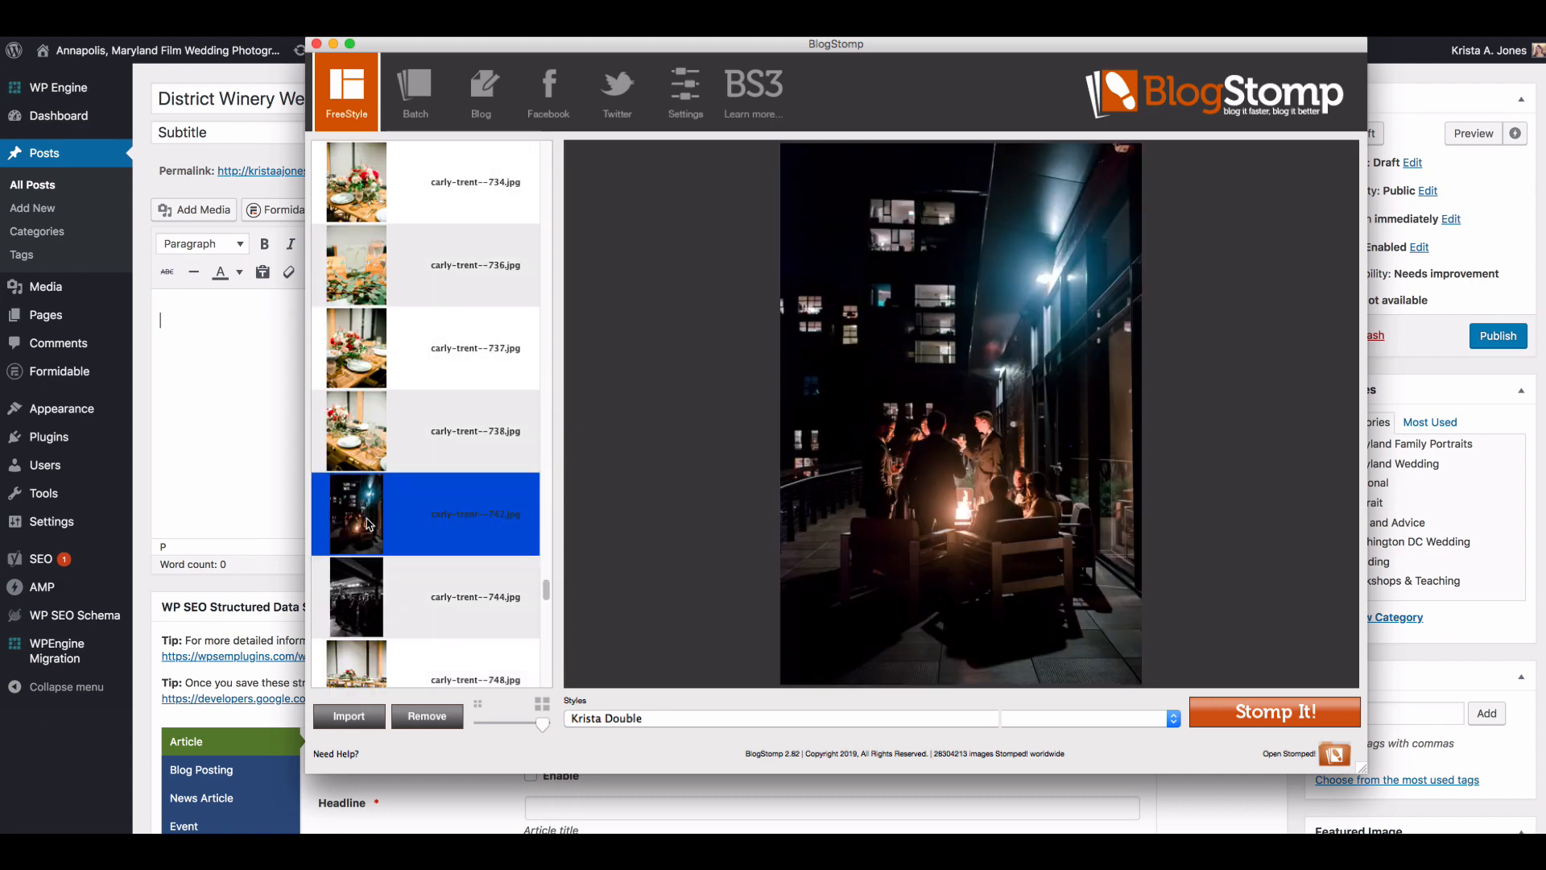
{"action": "scroll", "coordinate": [368, 523], "scroll_direction": "down", "scroll_amount": 2}
{"action": "left_click", "coordinate": [399, 441]}
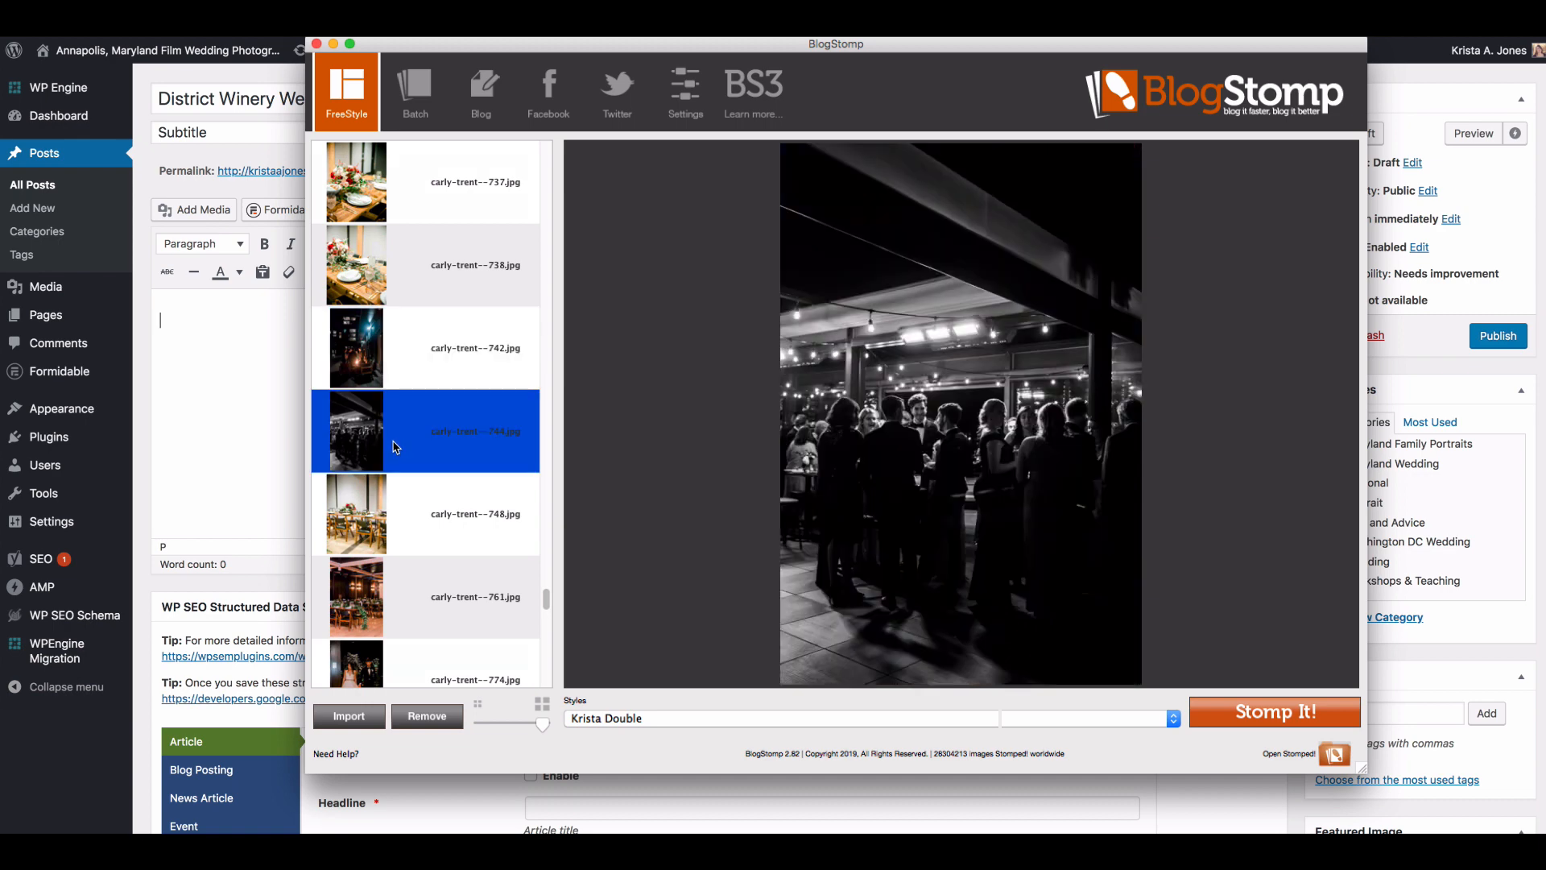
{"action": "left_click", "coordinate": [421, 343], "text": "shift"}
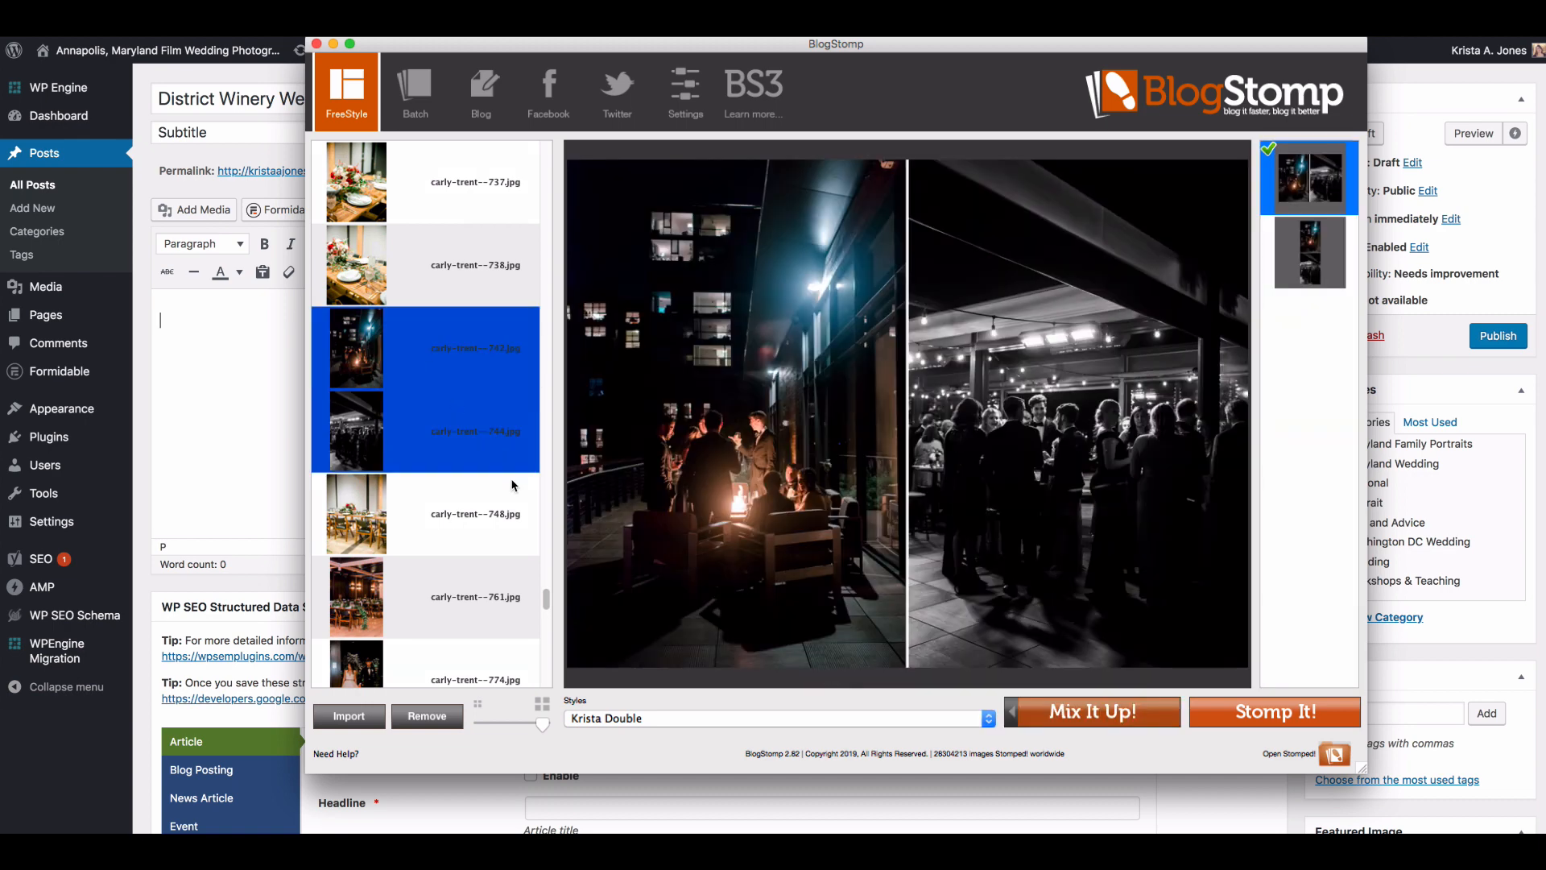
{"action": "left_click", "coordinate": [1192, 708]}
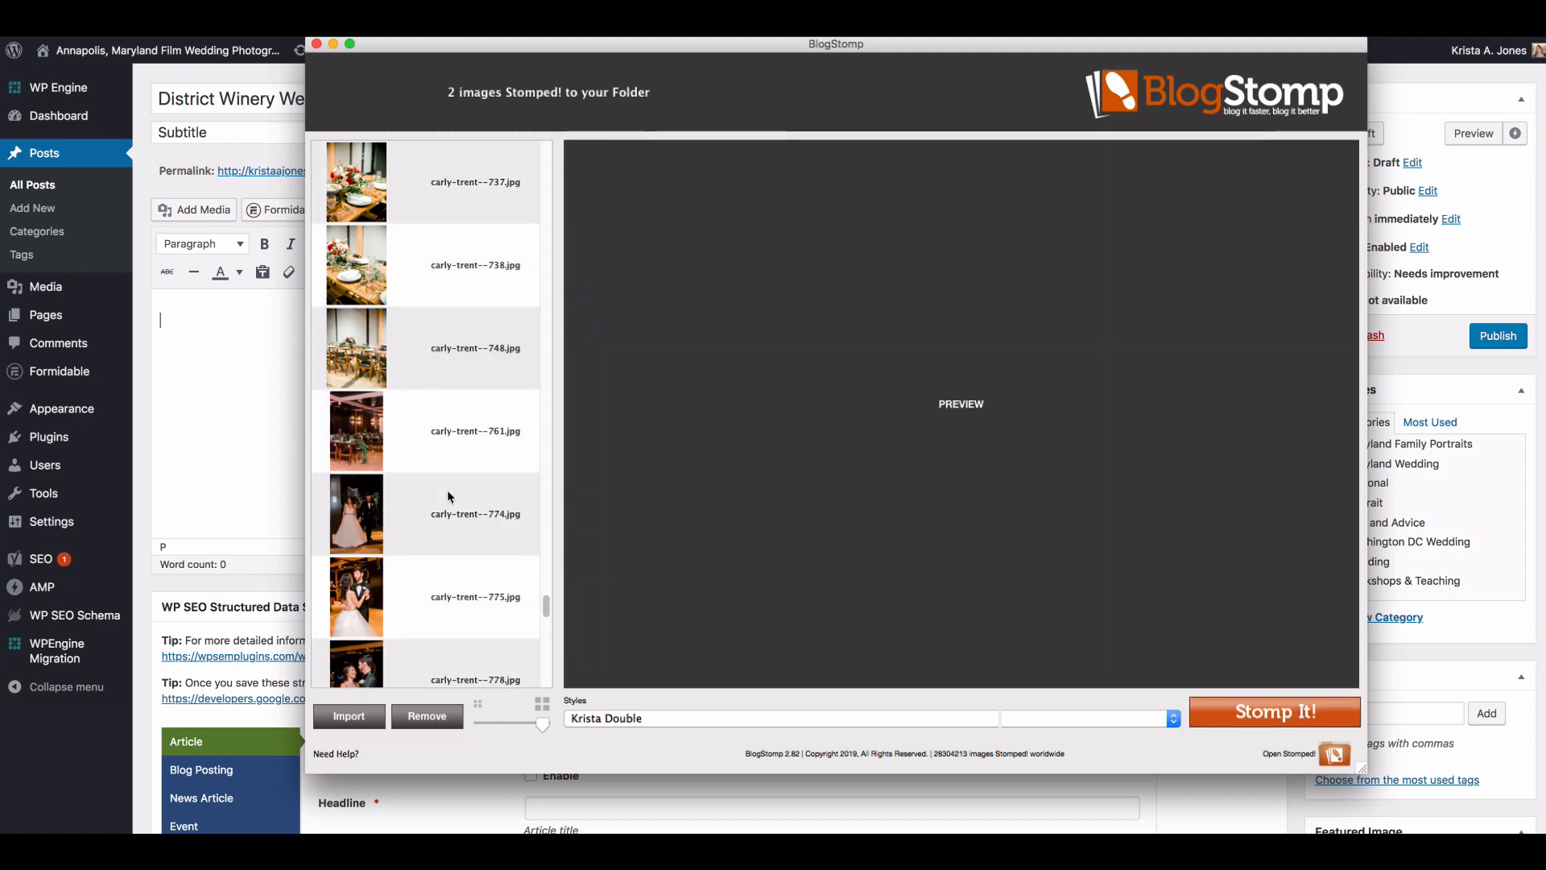
Step: Preview the couple's entrance, first-dance and toast photos numbered 774, 778, 790 and 820
{"action": "left_click", "coordinate": [449, 495]}
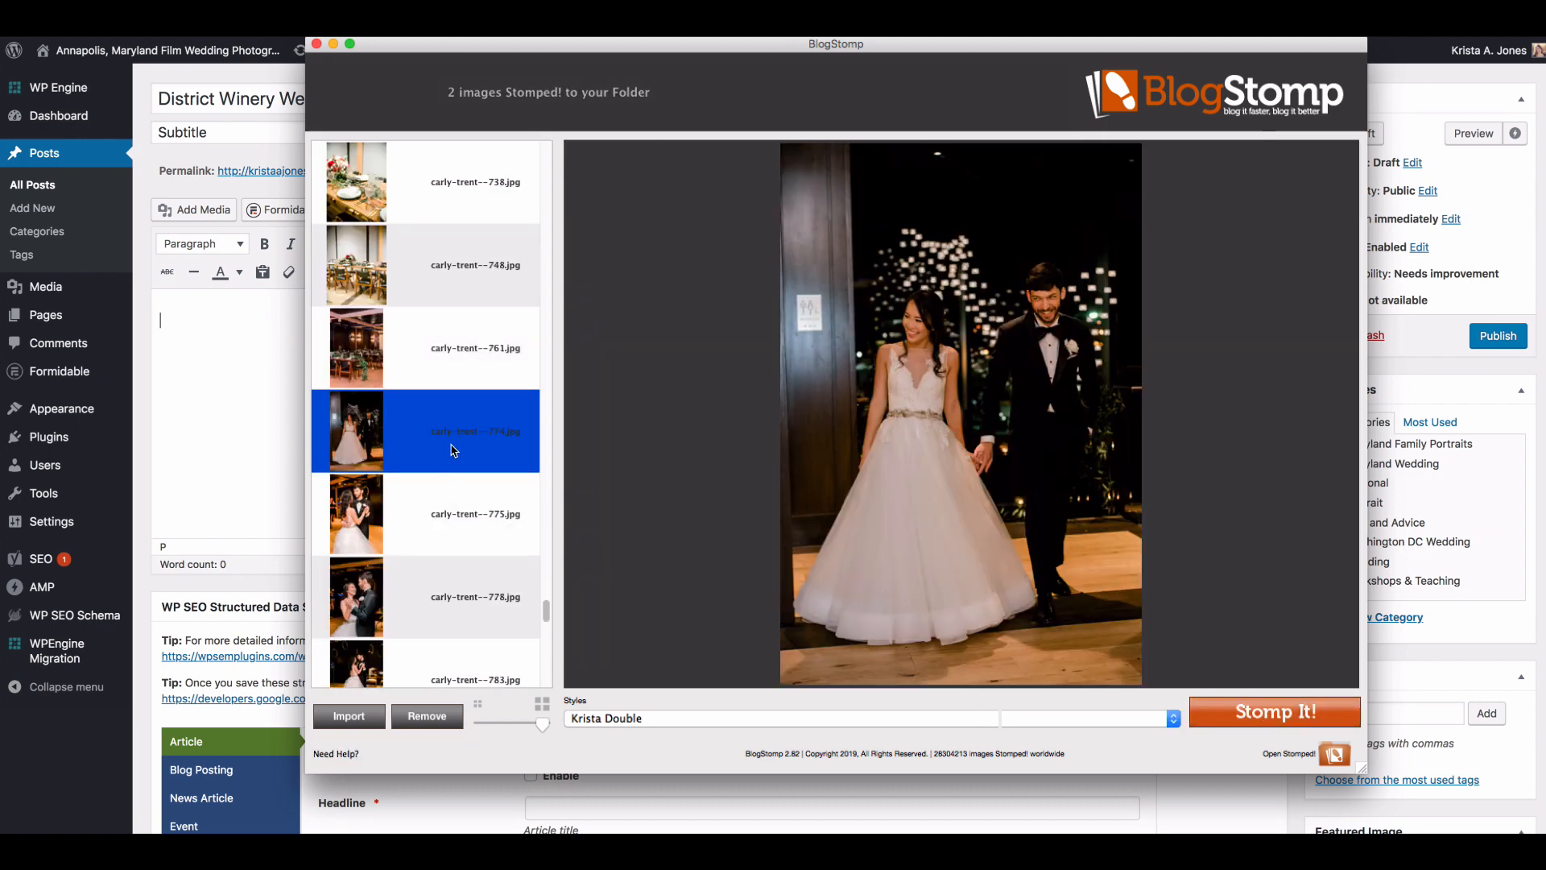
{"action": "left_click", "coordinate": [449, 519]}
{"action": "left_click", "coordinate": [447, 514]}
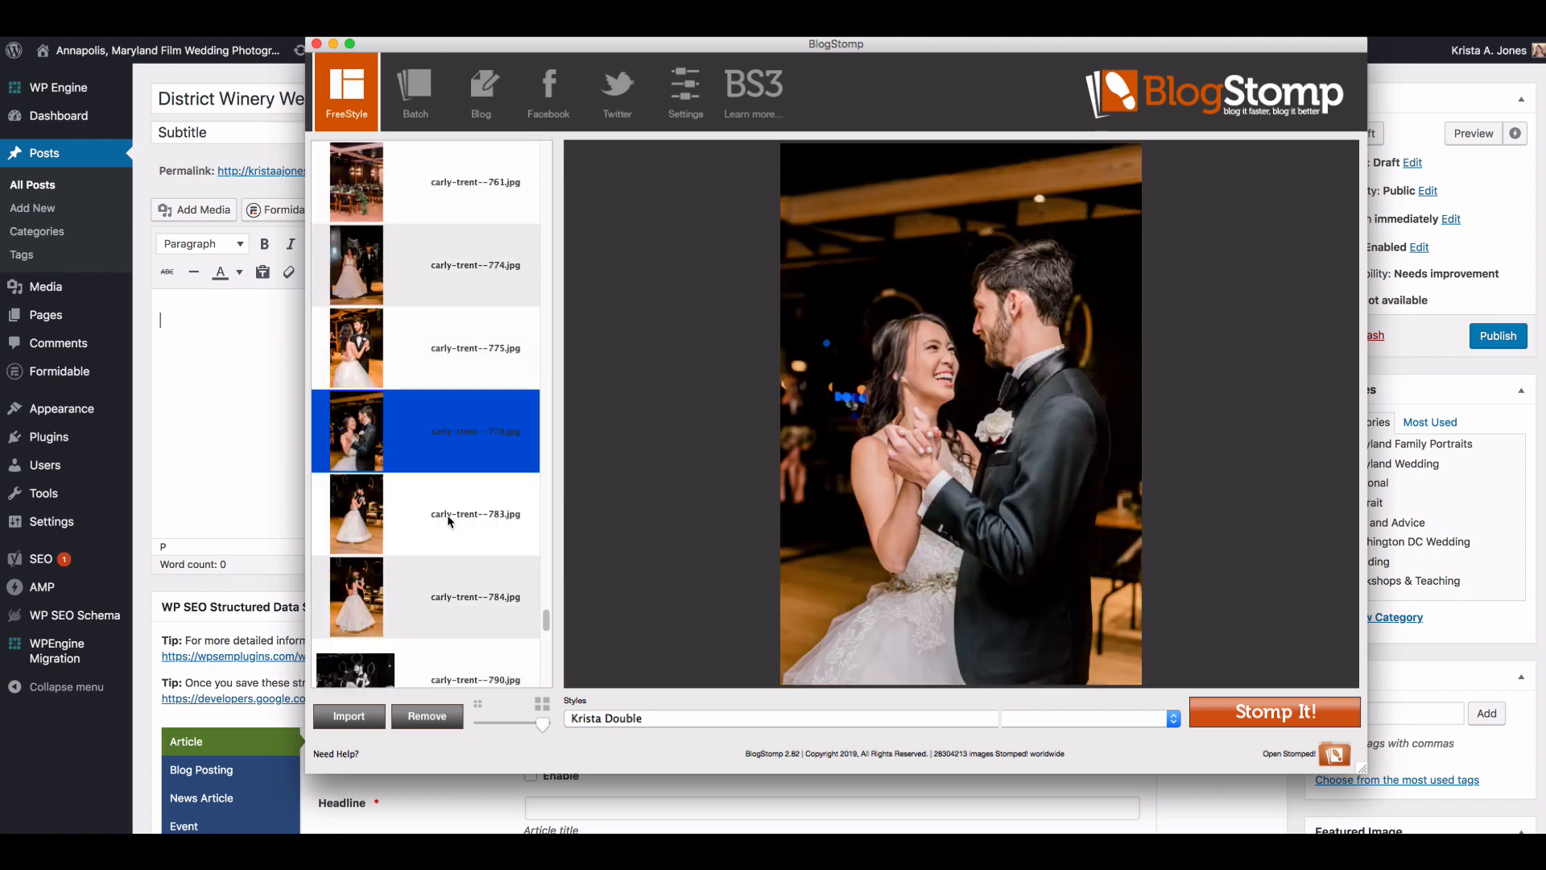
{"action": "left_click", "coordinate": [442, 590]}
{"action": "left_click", "coordinate": [442, 589]}
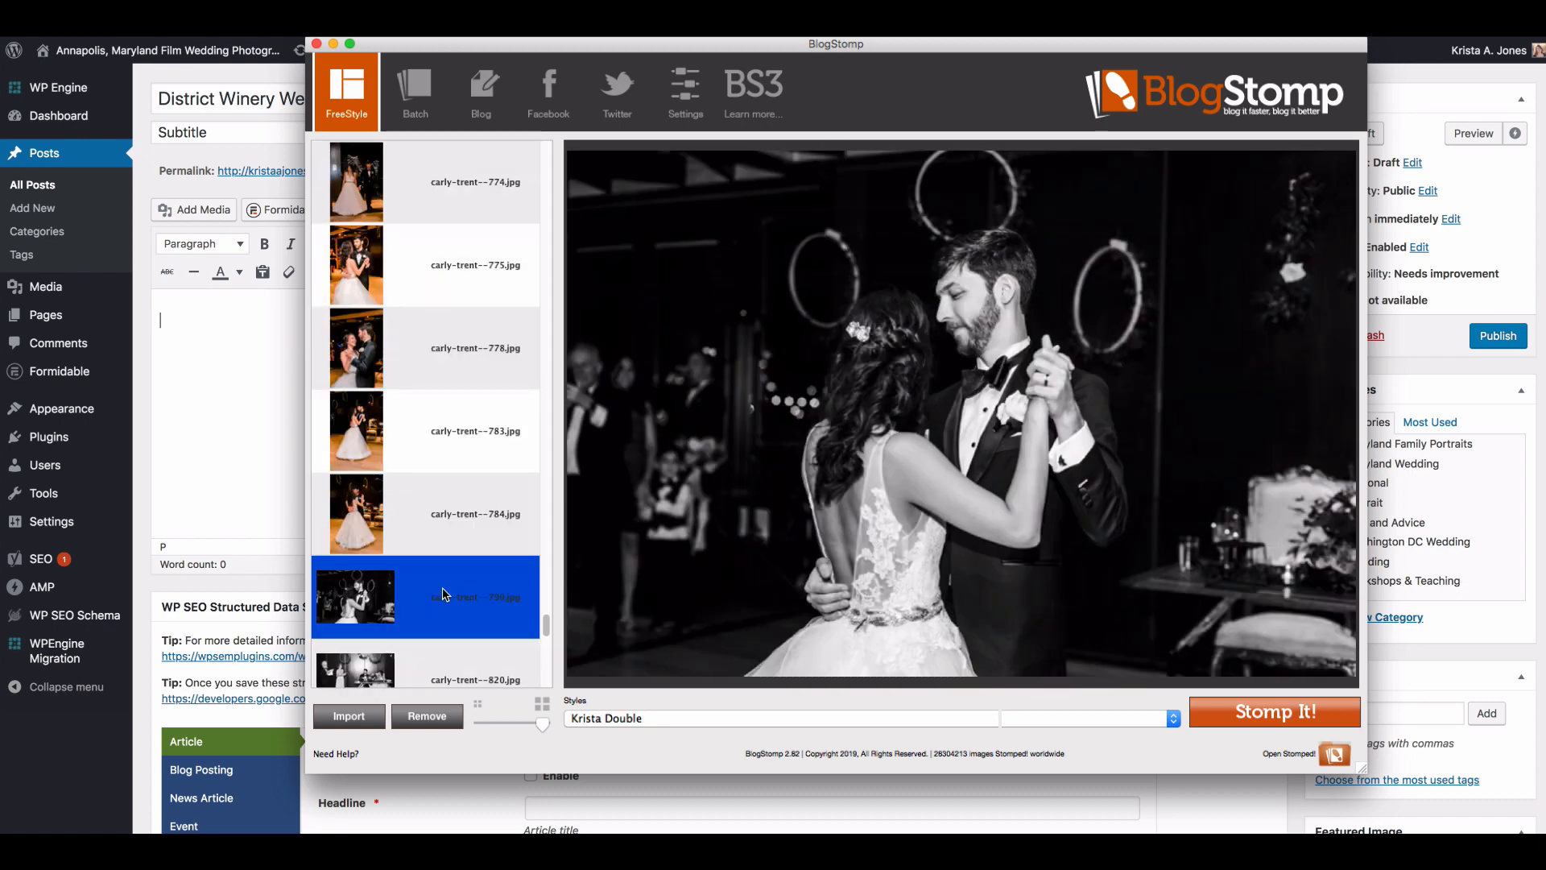
{"action": "left_click", "coordinate": [441, 519]}
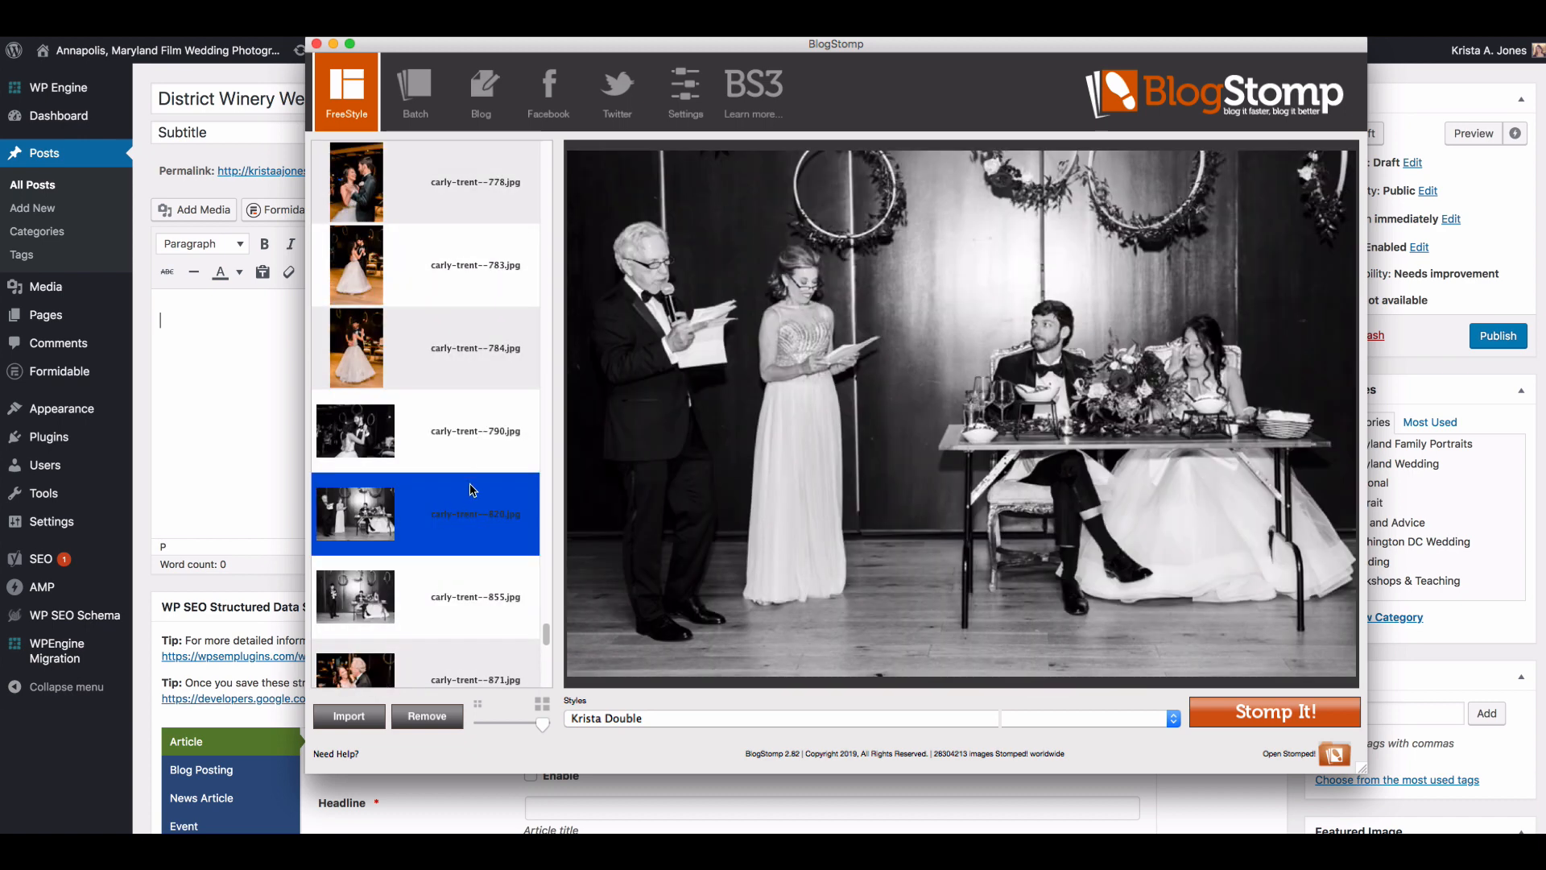
{"action": "left_click", "coordinate": [470, 463]}
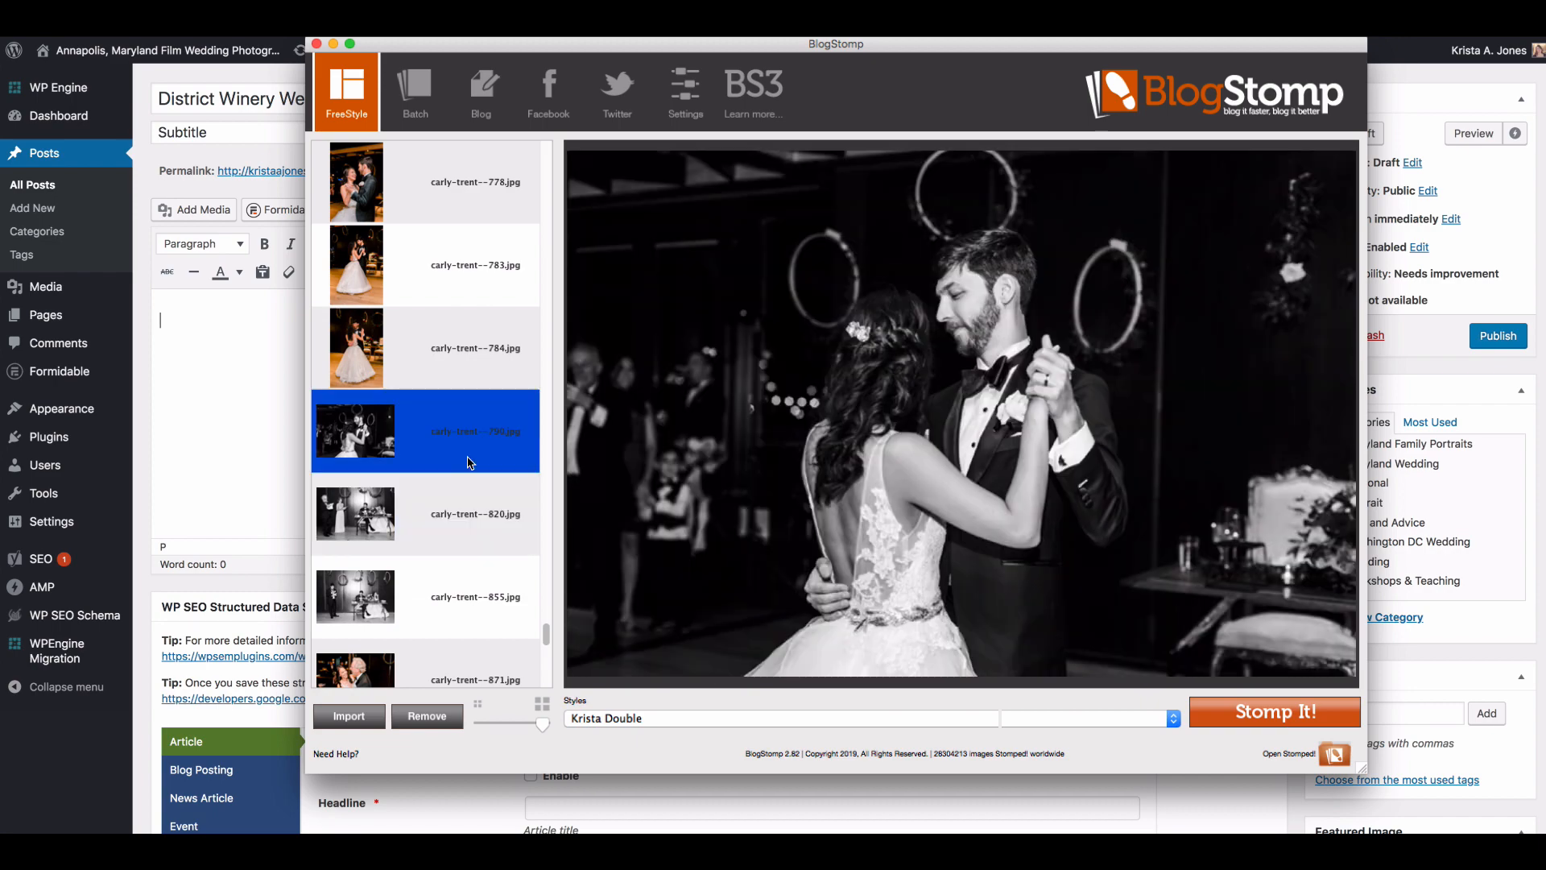
{"action": "scroll", "coordinate": [470, 463], "scroll_direction": "up", "scroll_amount": 1}
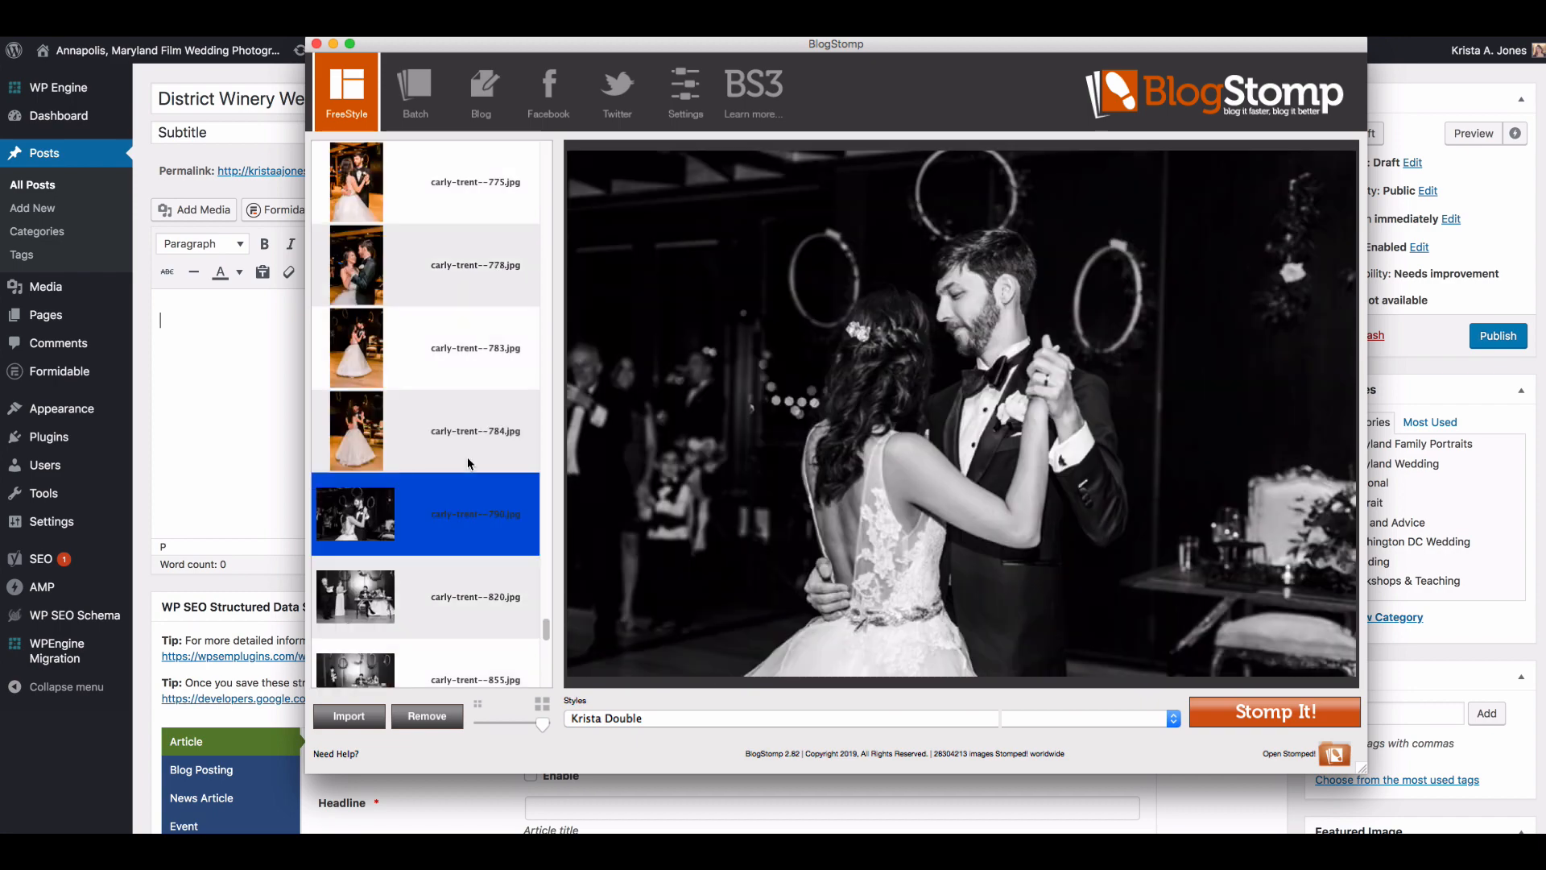
Step: Try the first-dance photo 778 beside 783, replace 783 with 784, and Stomp 778 and 784 as a side-by-side pair
{"action": "left_click", "coordinate": [452, 276]}
{"action": "left_click", "coordinate": [463, 373], "text": "shift"}
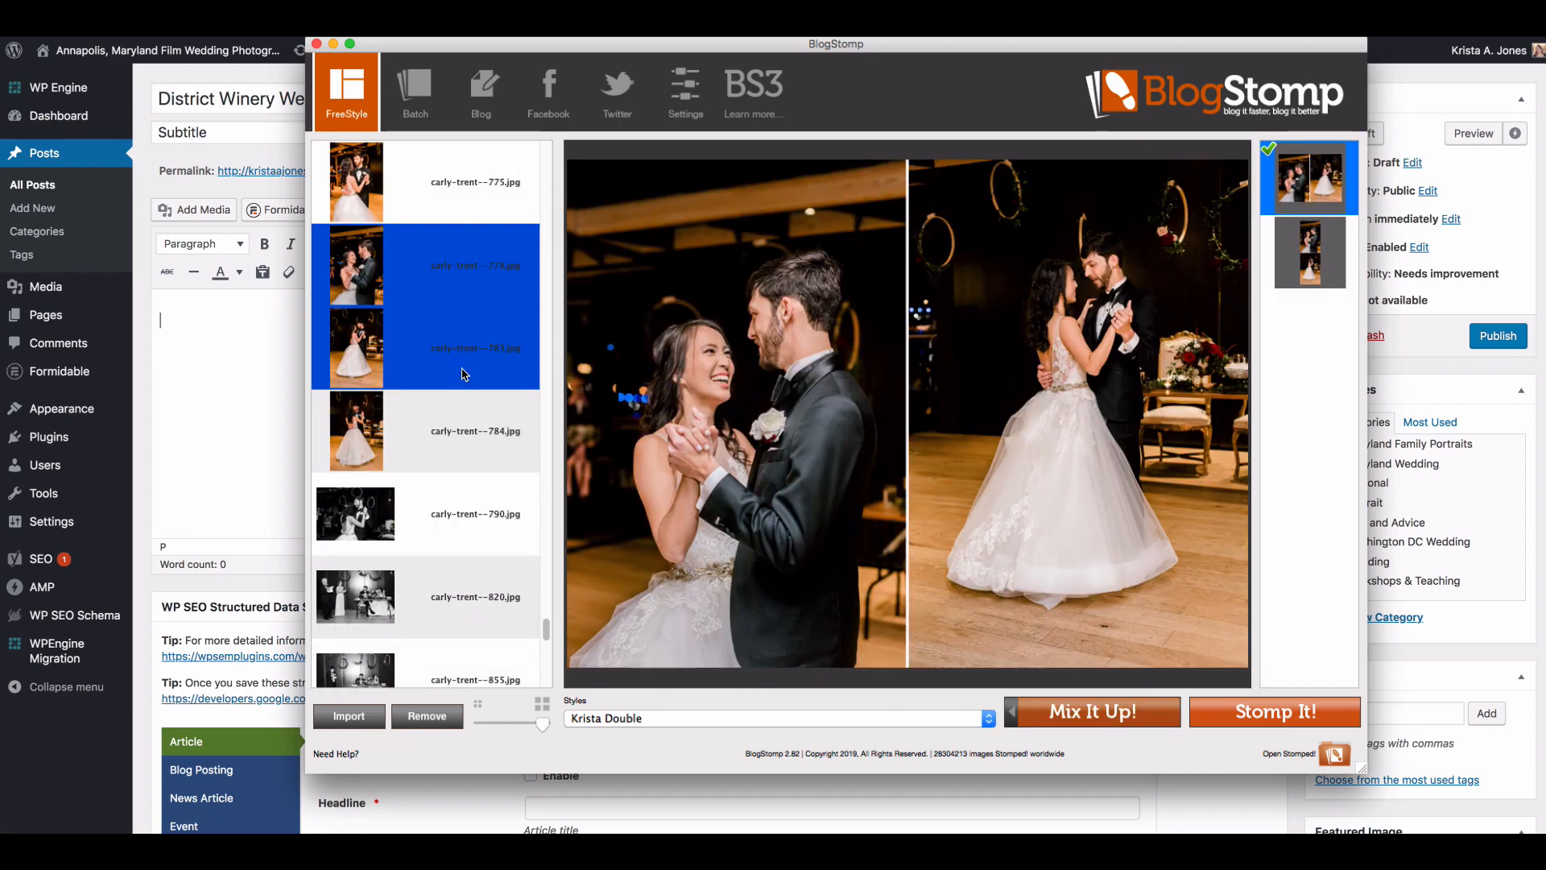
{"action": "left_click", "coordinate": [463, 370], "text": "super"}
{"action": "left_click", "coordinate": [457, 445], "text": "super"}
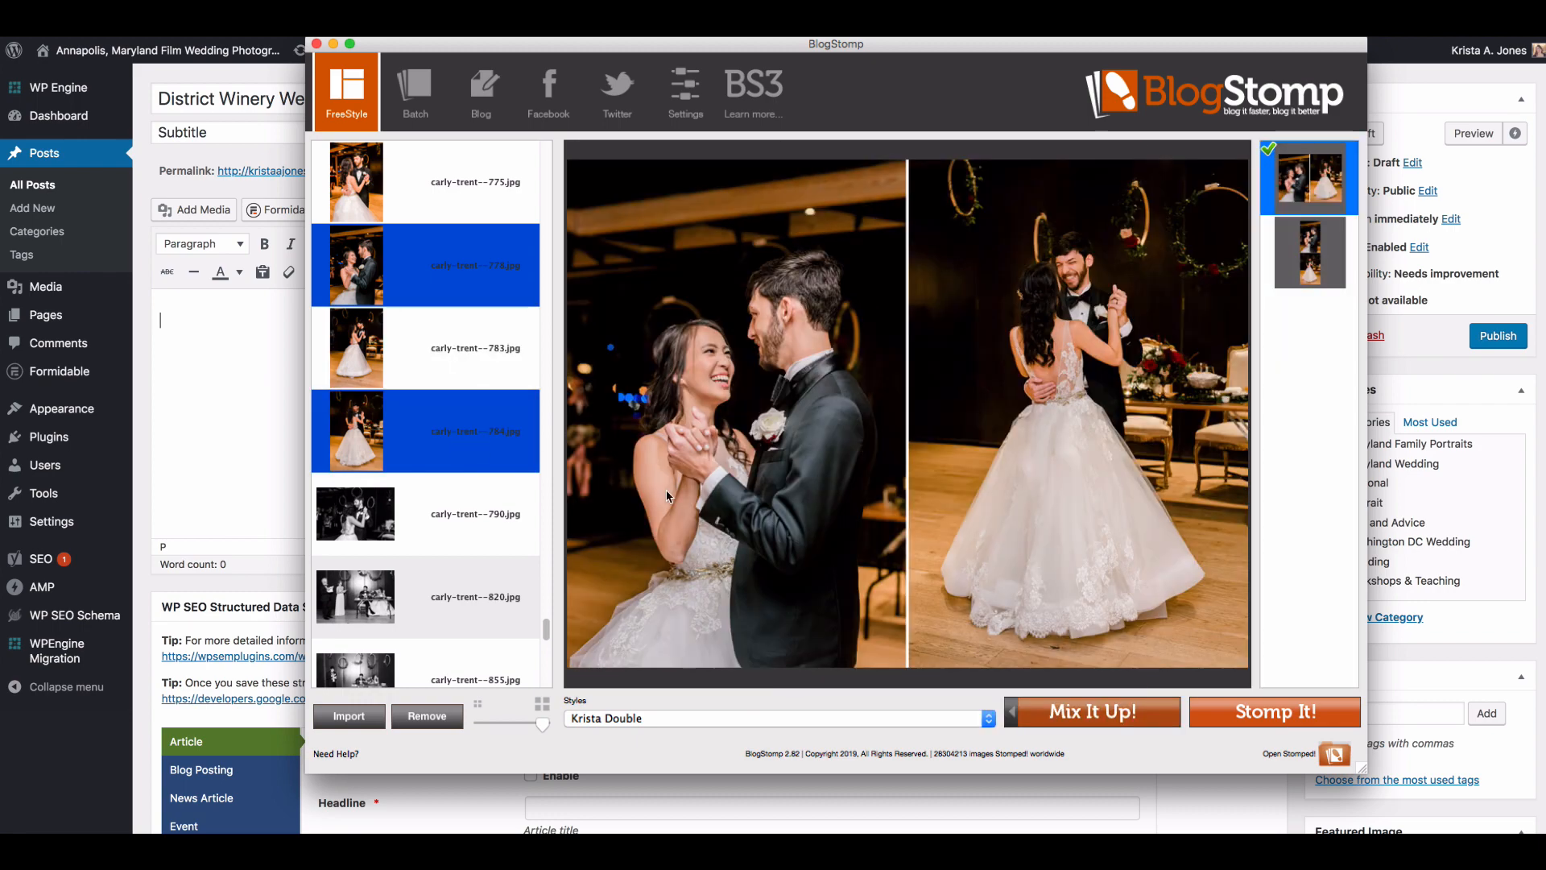
{"action": "left_click", "coordinate": [1275, 712]}
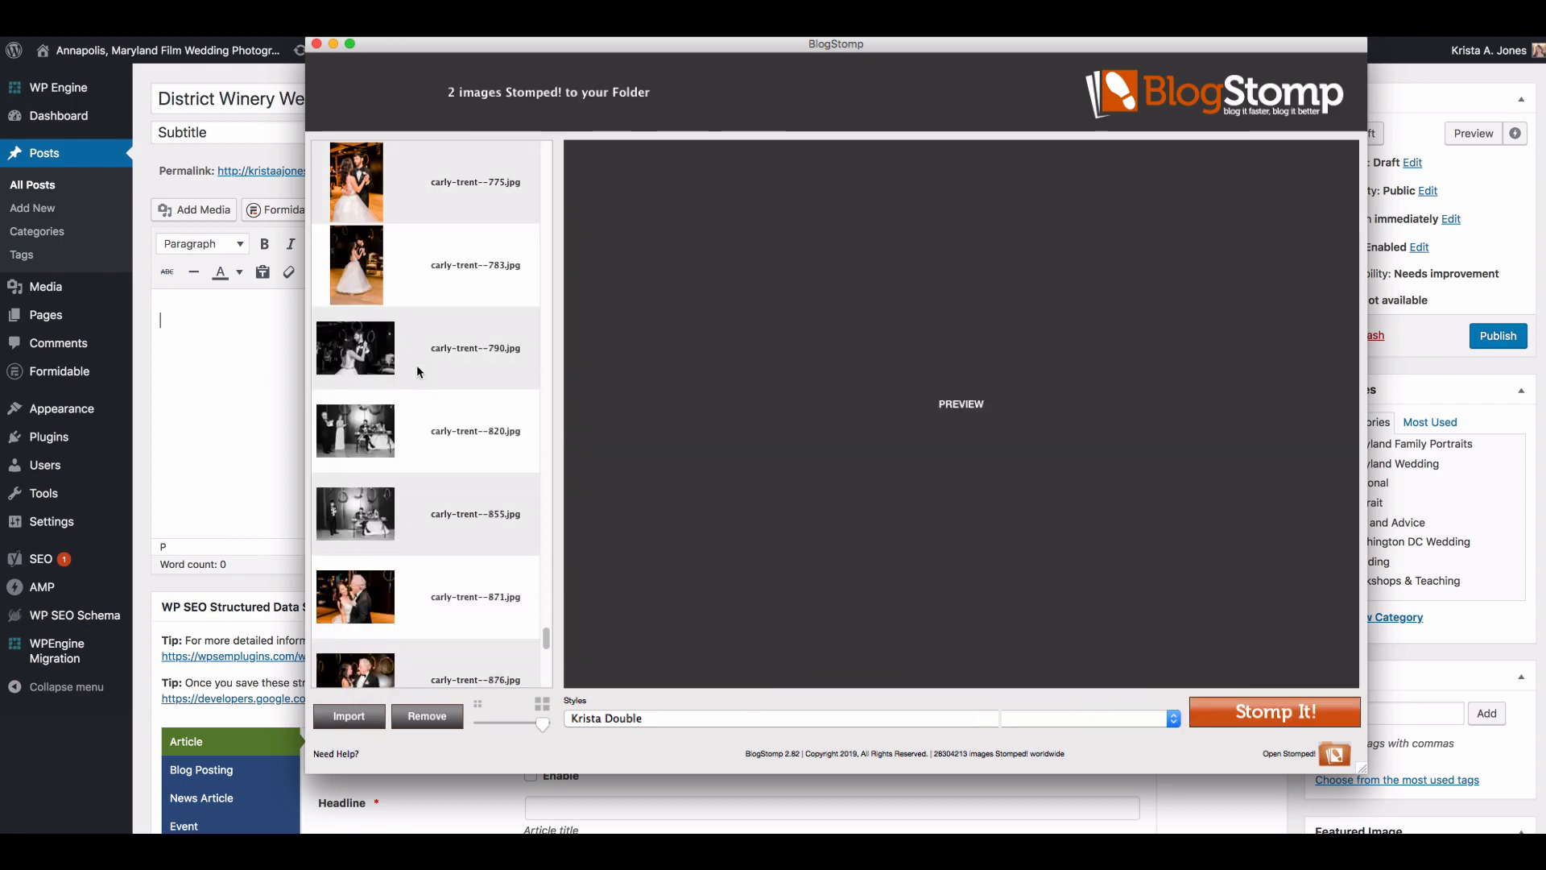
Step: Stomp the black-and-white first-dance photo numbered 790 and the color dance photo numbered 871 as separate single images
{"action": "left_click", "coordinate": [417, 370]}
{"action": "left_click", "coordinate": [1273, 711]}
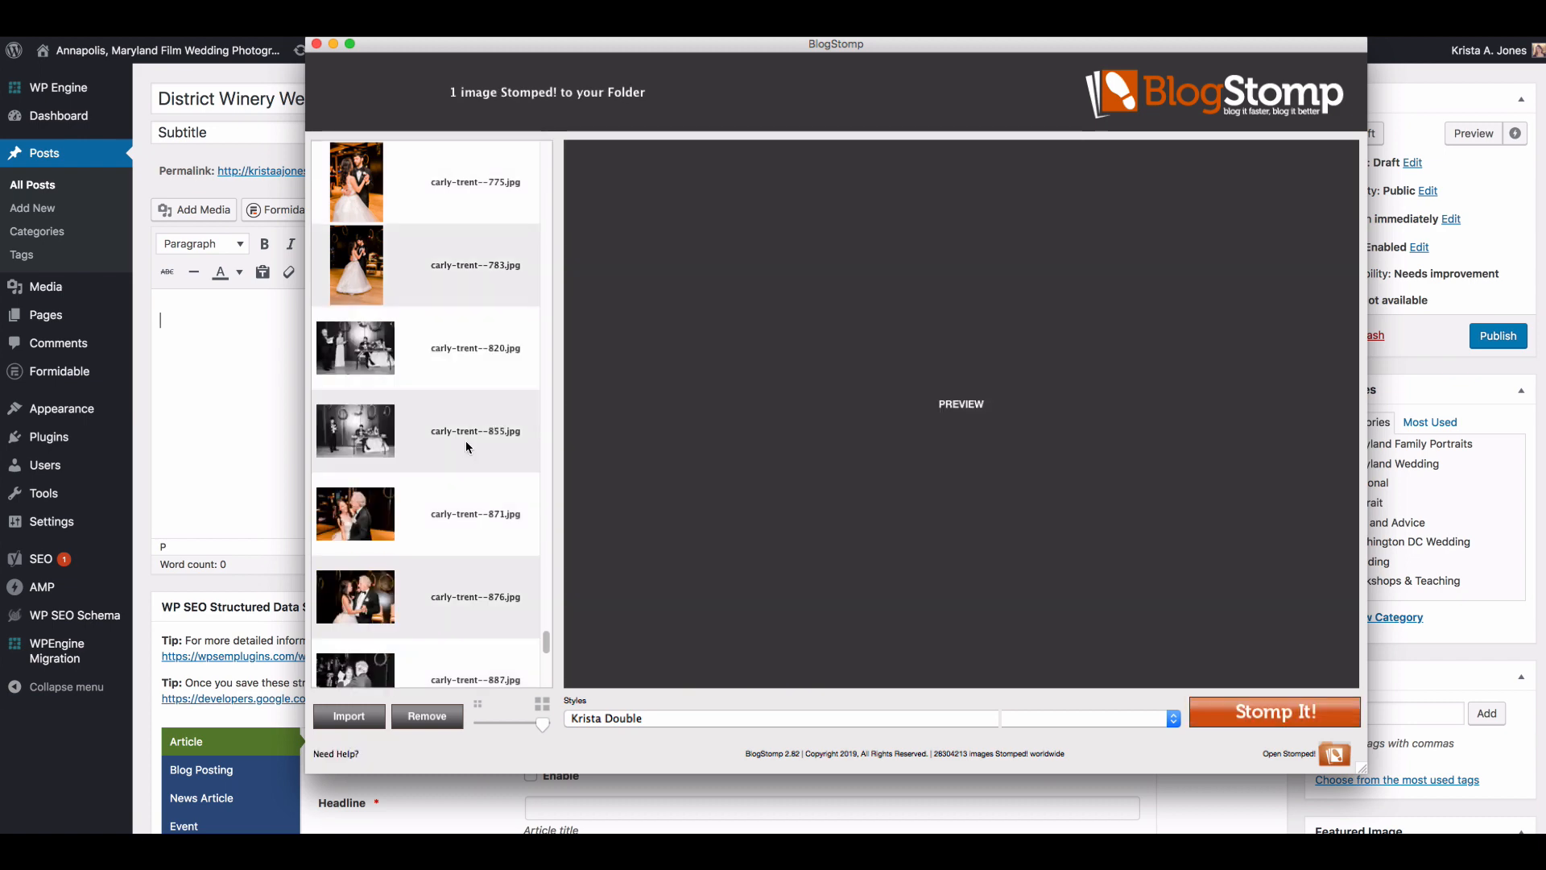
{"action": "left_click", "coordinate": [466, 440]}
{"action": "scroll", "coordinate": [466, 440], "scroll_direction": "down", "scroll_amount": 1}
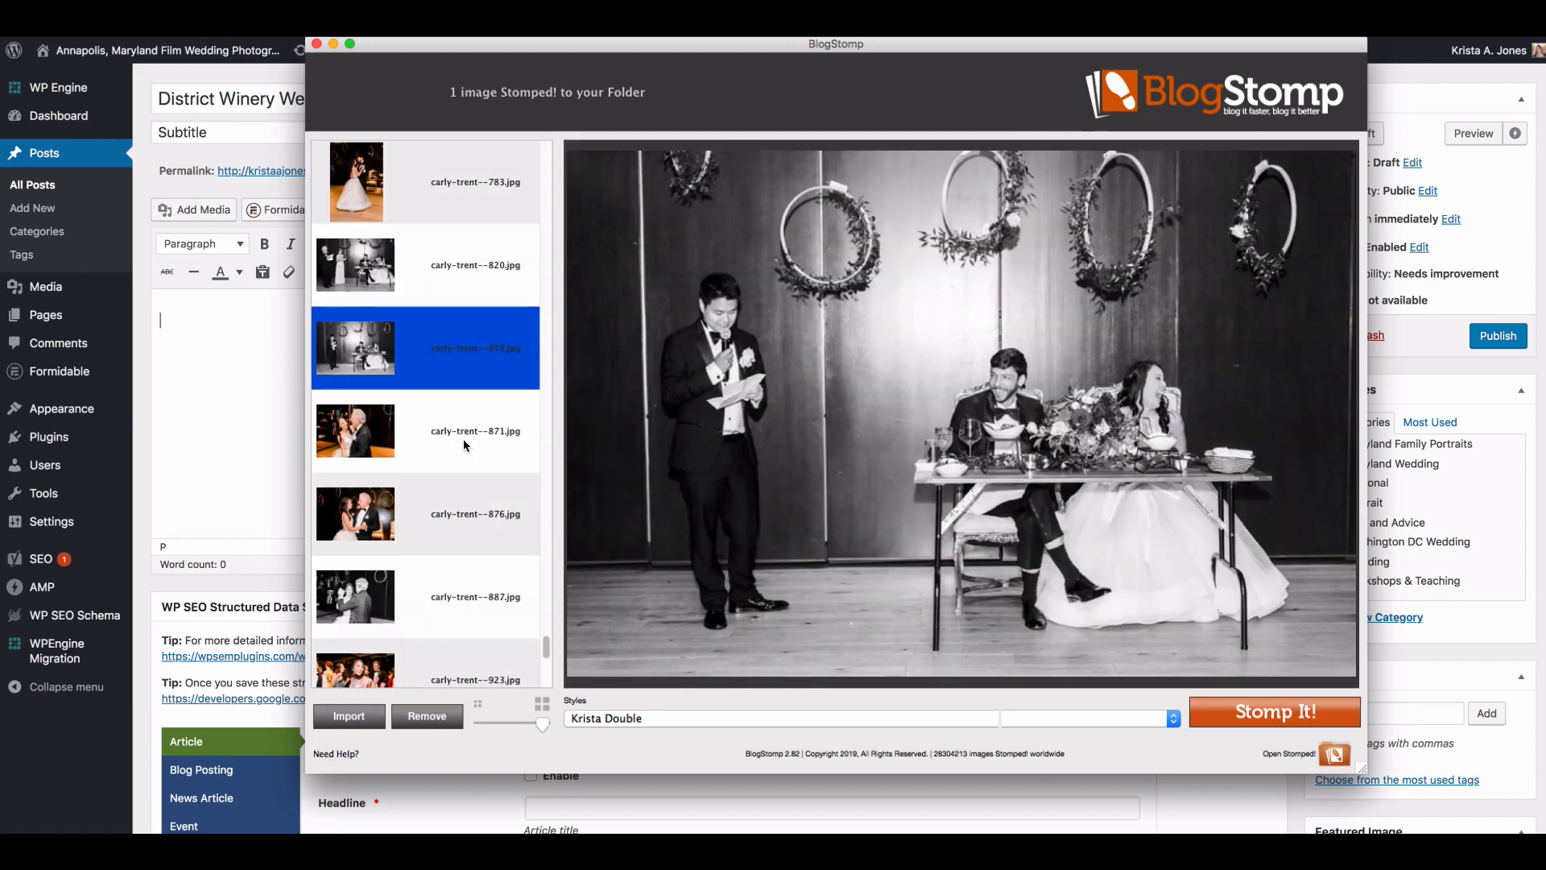
{"action": "left_click", "coordinate": [462, 438]}
{"action": "left_click", "coordinate": [1268, 709]}
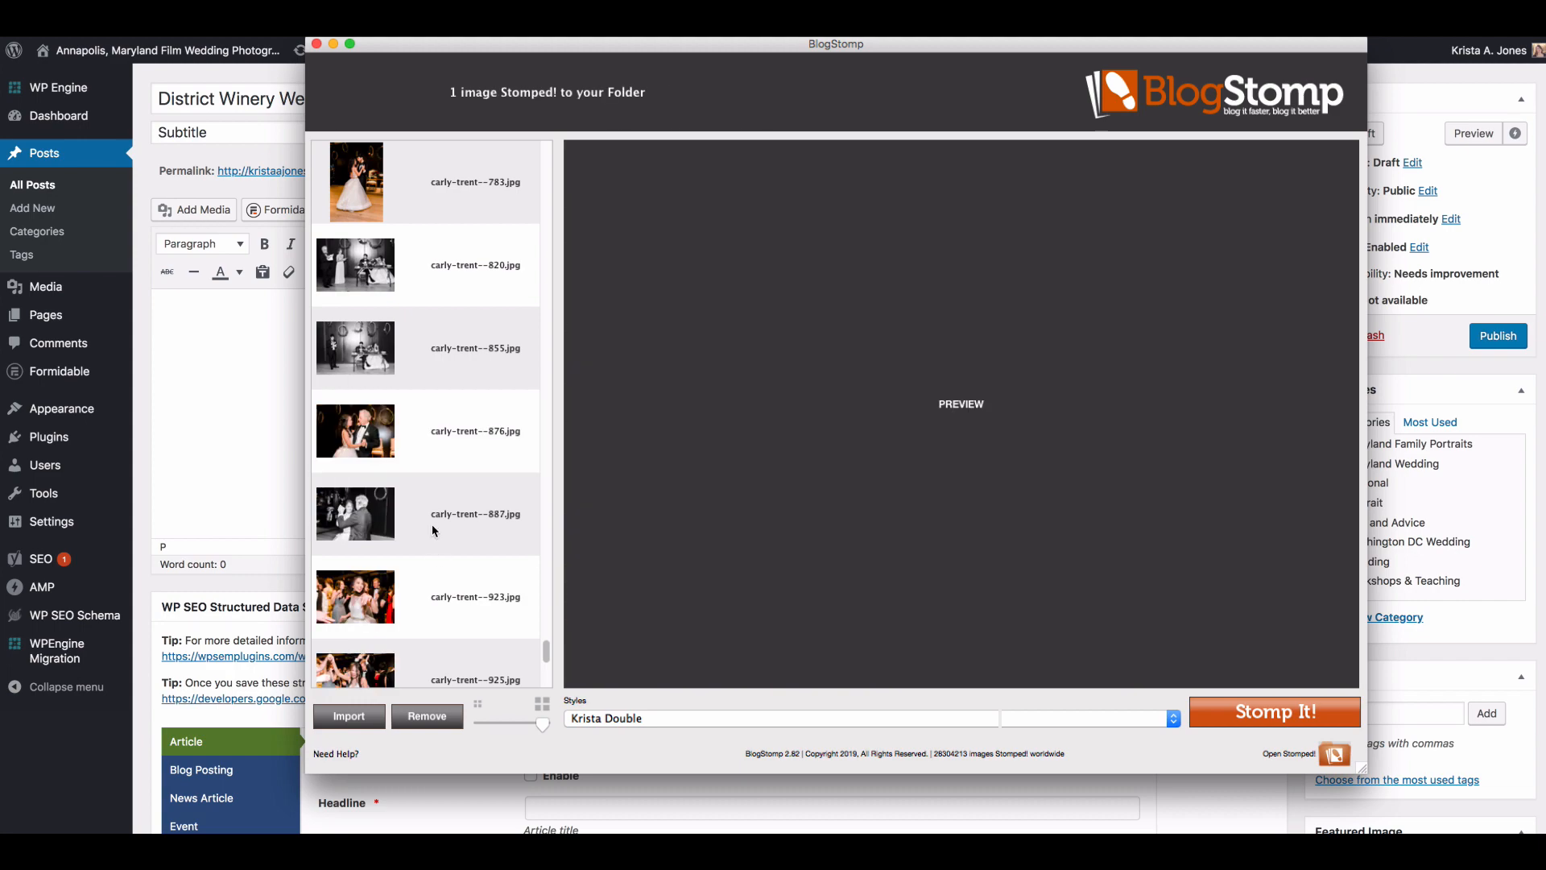
Step: Compare the dance-floor photos numbered 923 and 925, and Stomp 925 as a single image
{"action": "left_click", "coordinate": [434, 531]}
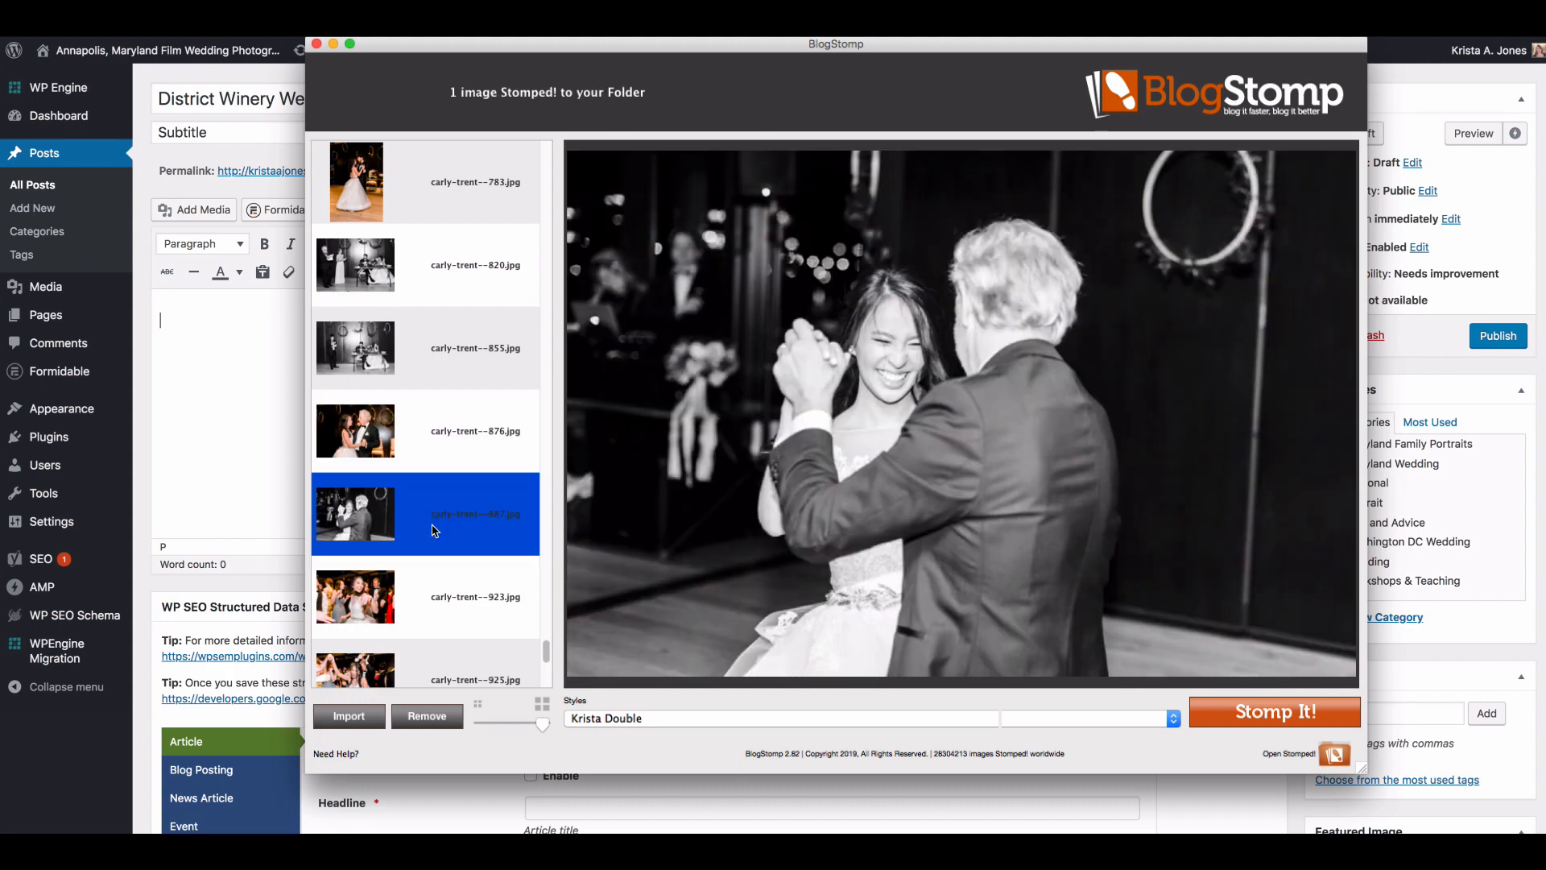
{"action": "left_click", "coordinate": [432, 596]}
{"action": "scroll", "coordinate": [432, 593], "scroll_direction": "down", "scroll_amount": 2}
{"action": "scroll", "coordinate": [431, 594], "scroll_direction": "down", "scroll_amount": 1}
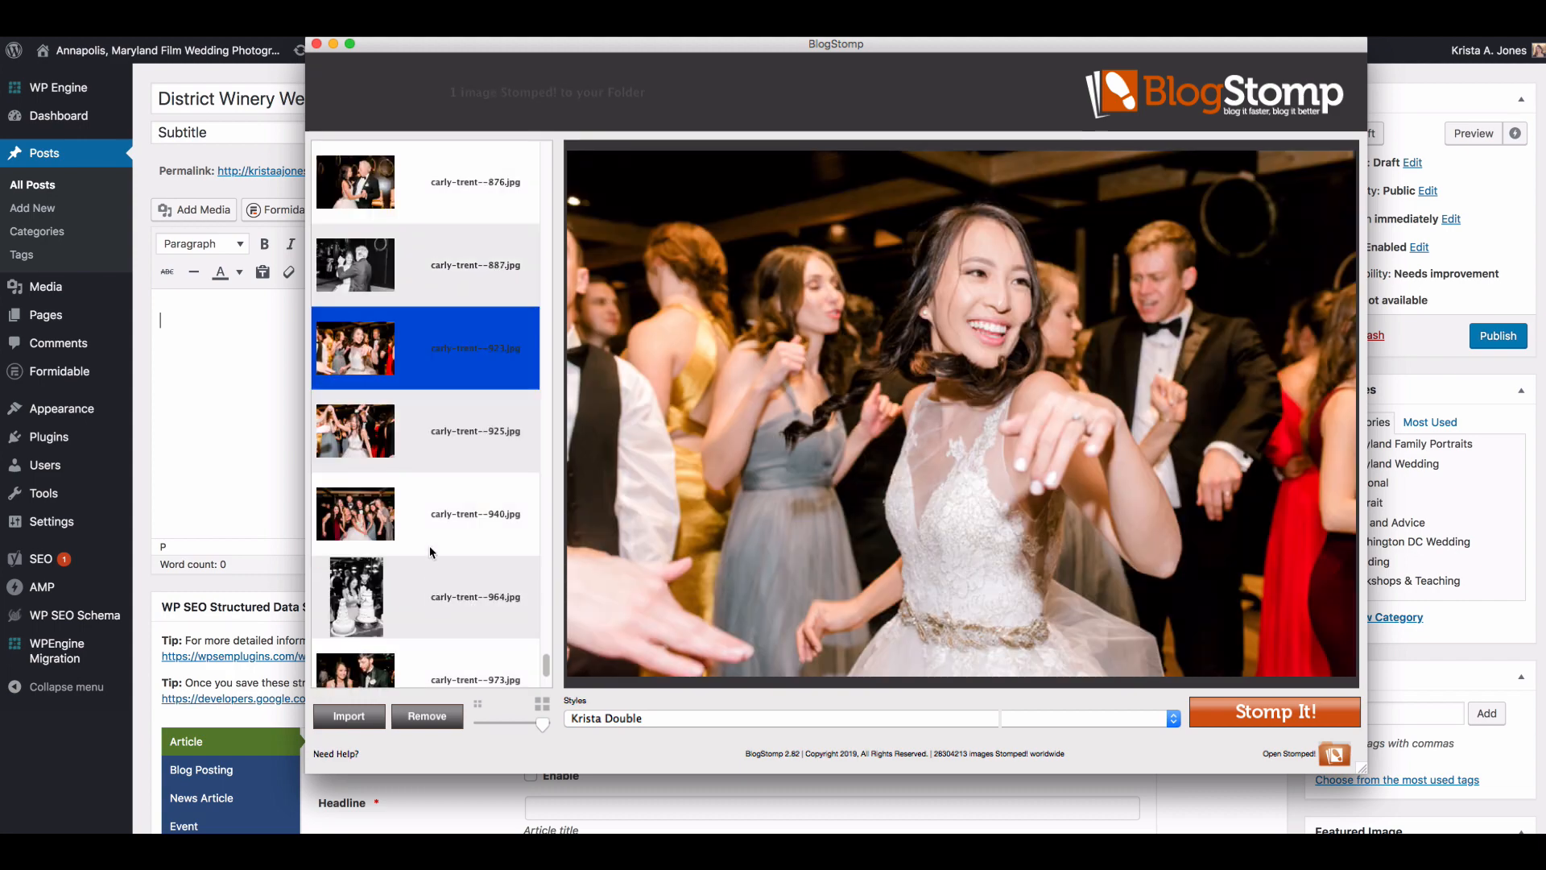
{"action": "left_click", "coordinate": [413, 437]}
{"action": "left_click", "coordinate": [422, 383]}
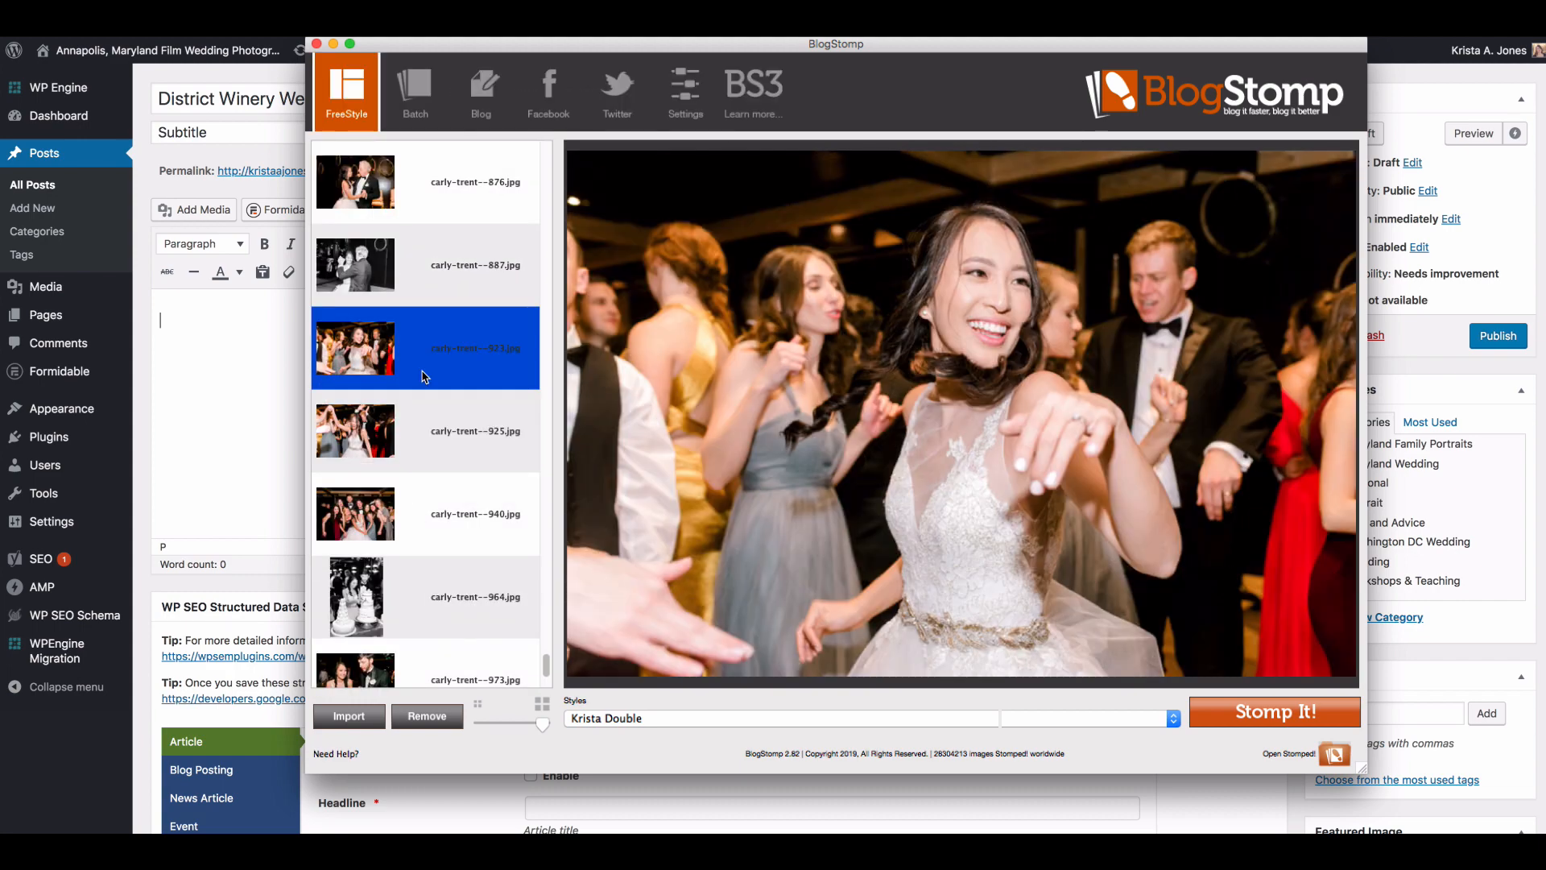
{"action": "left_click", "coordinate": [422, 440]}
{"action": "left_click", "coordinate": [1311, 716]}
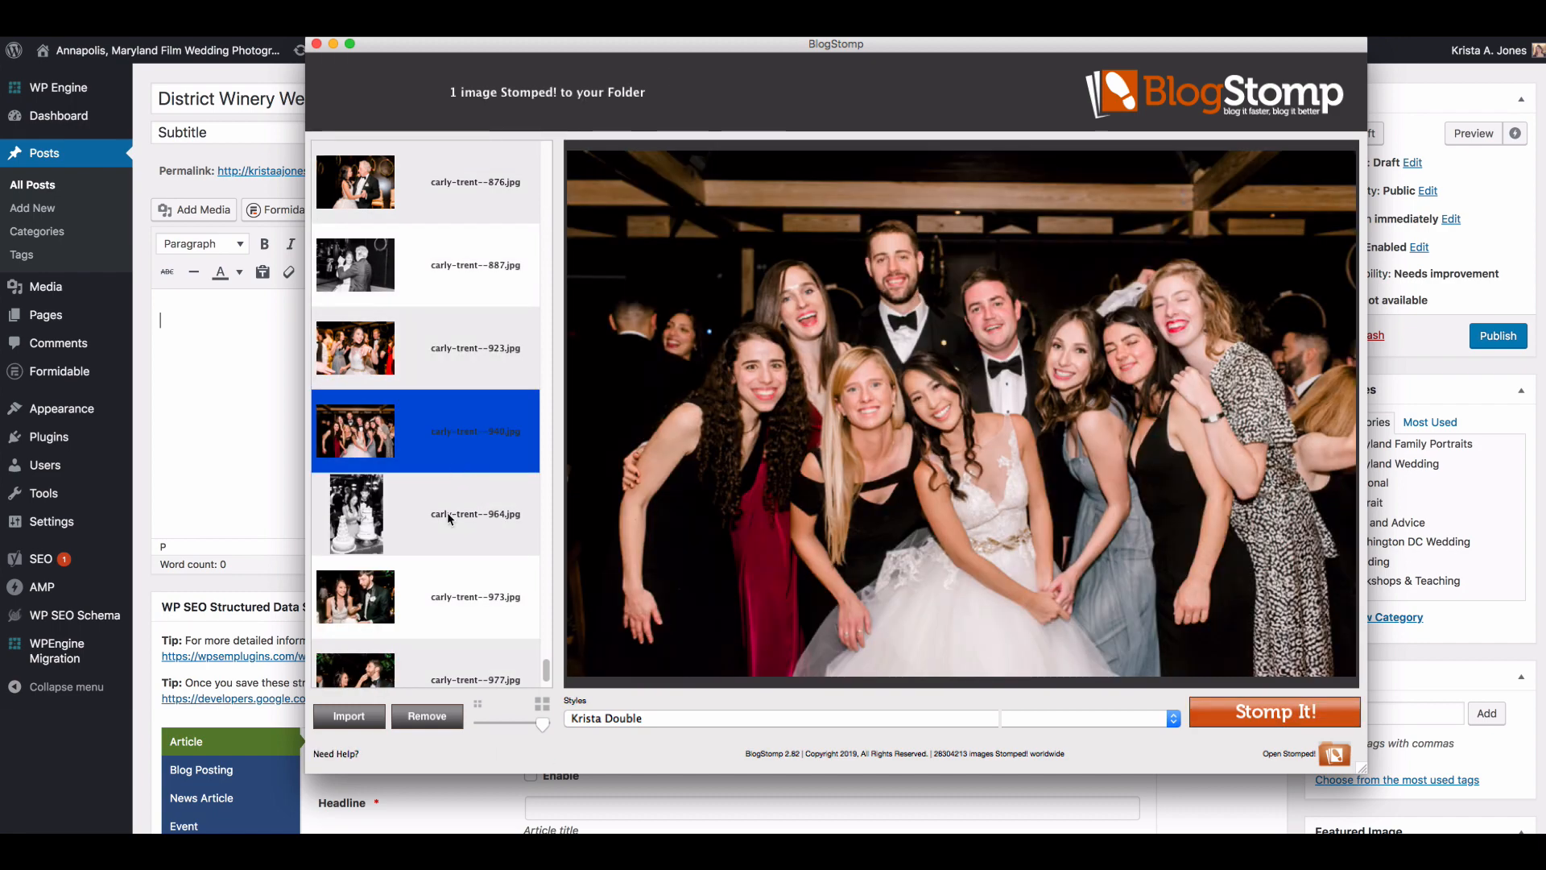
Step: Compare the cake photos numbered 964, 973 and 977, and Stomp the vertical black-and-white cake-cutting one, 964, as a single image
{"action": "left_click", "coordinate": [447, 512]}
{"action": "left_click", "coordinate": [447, 512]}
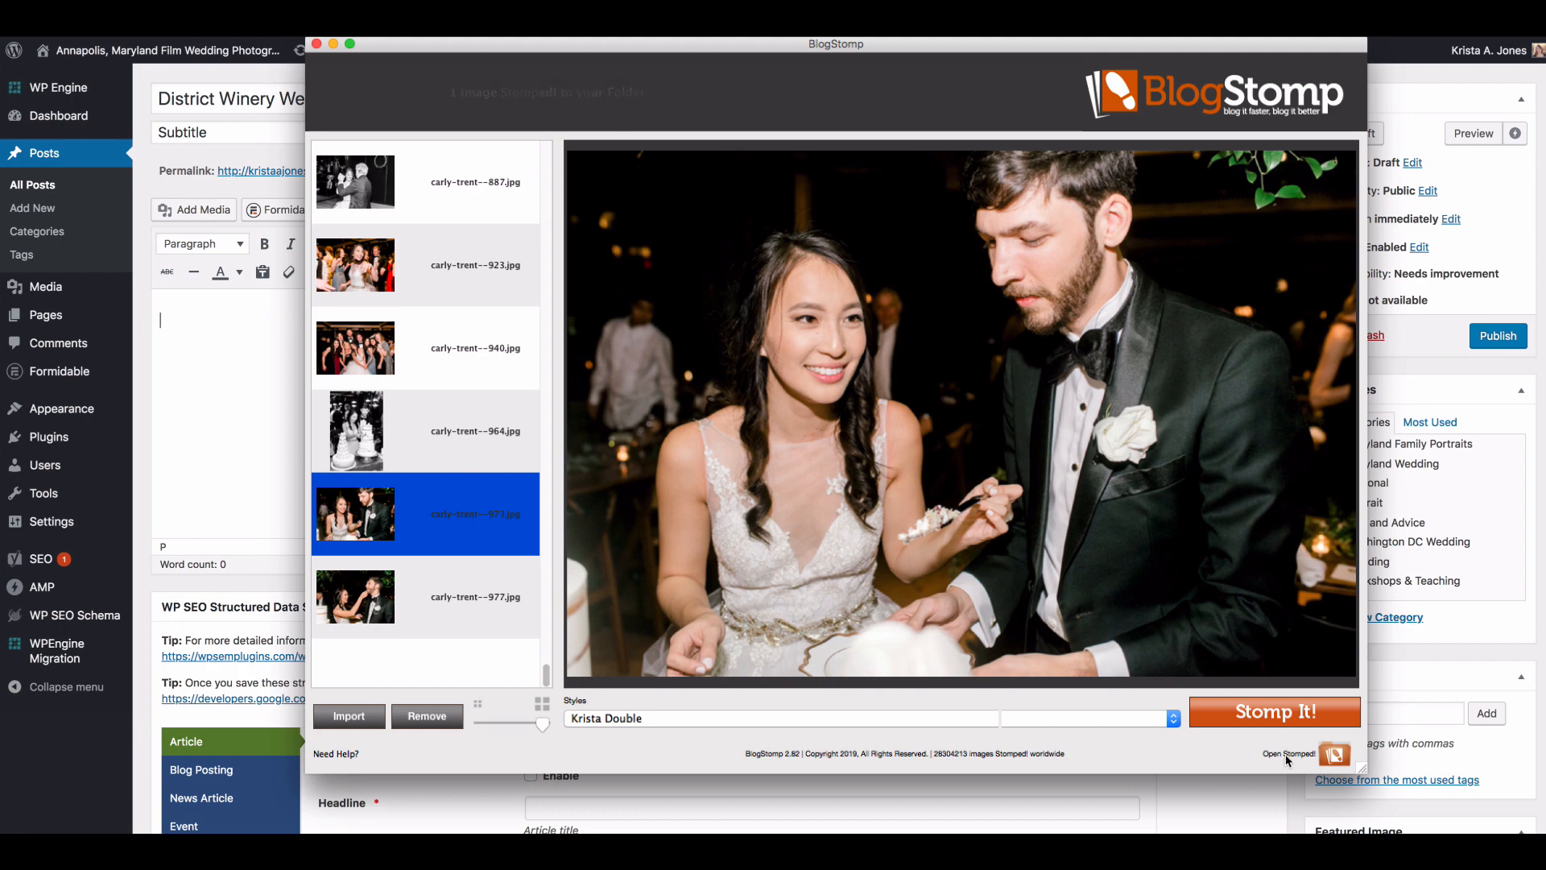
{"action": "left_click", "coordinate": [417, 616]}
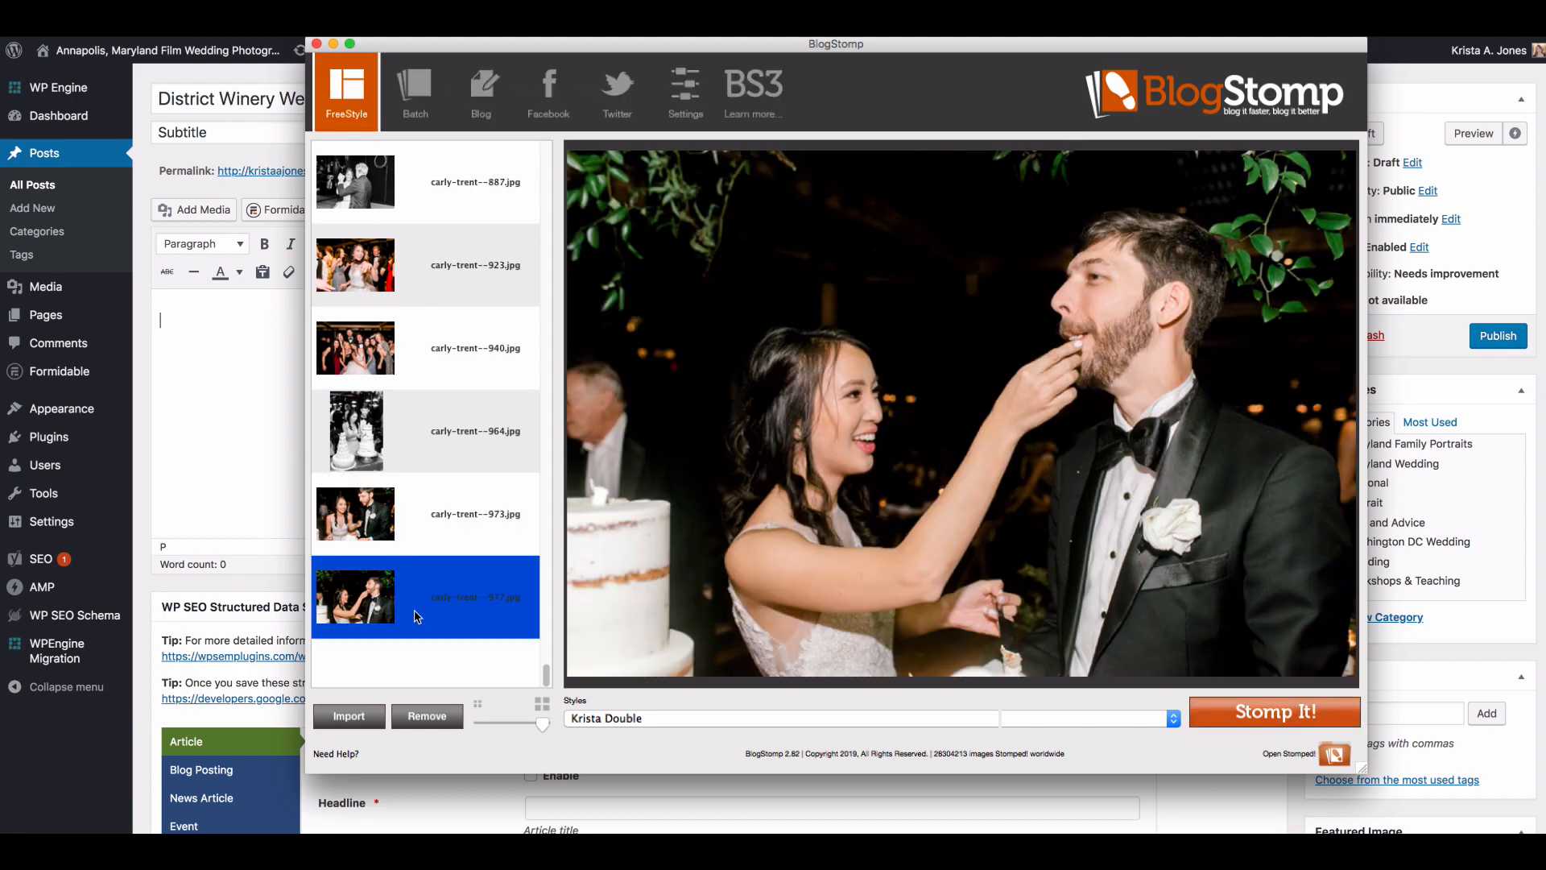
{"action": "left_click", "coordinate": [398, 486]}
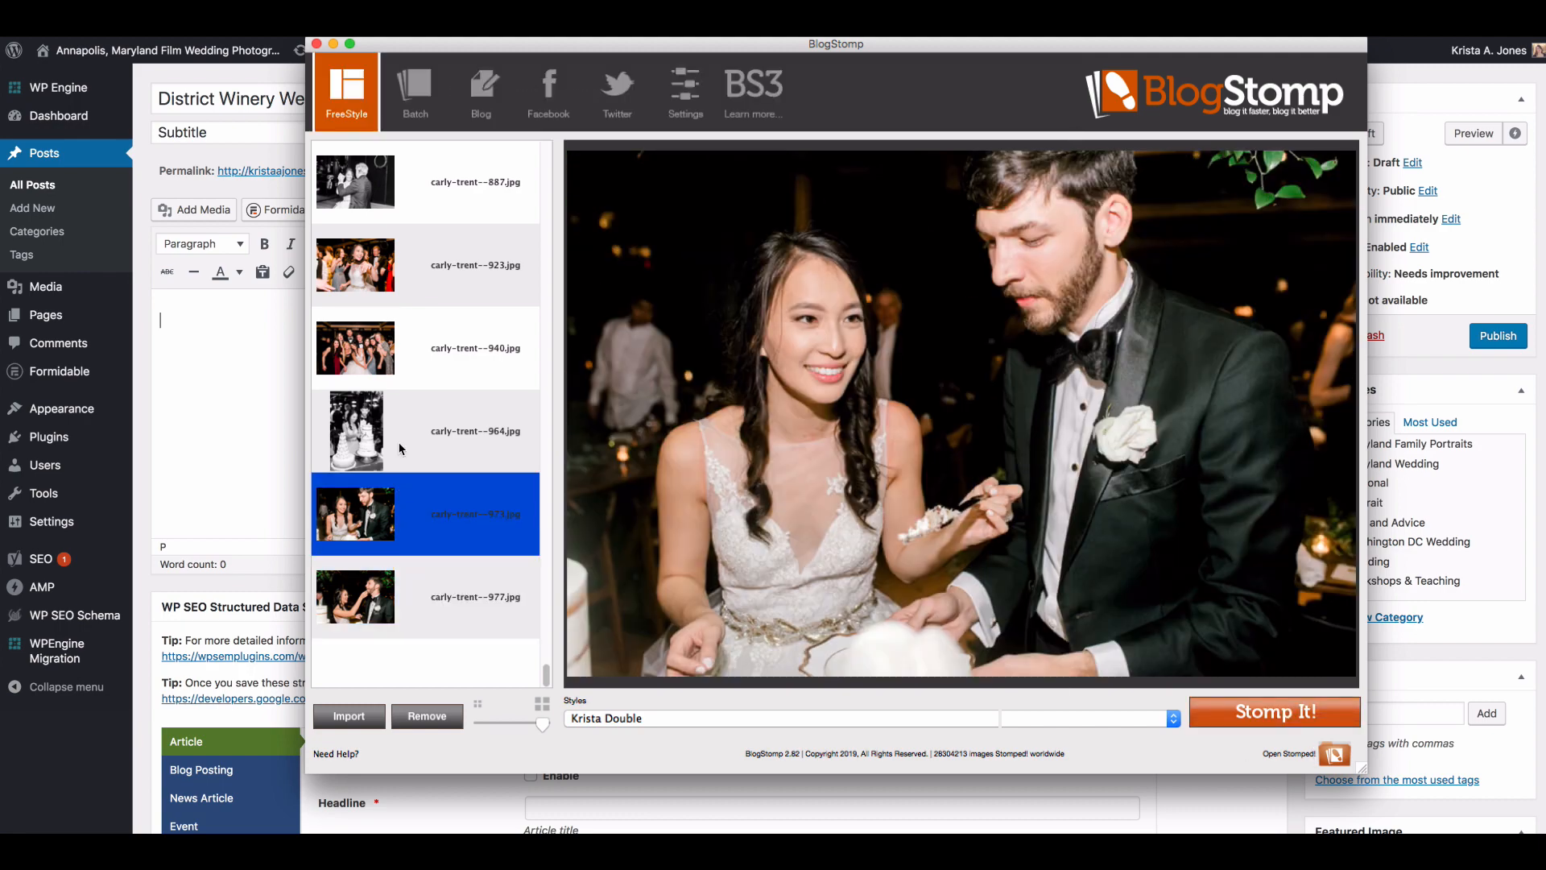
{"action": "left_click", "coordinate": [399, 450]}
{"action": "left_click", "coordinate": [1254, 710]}
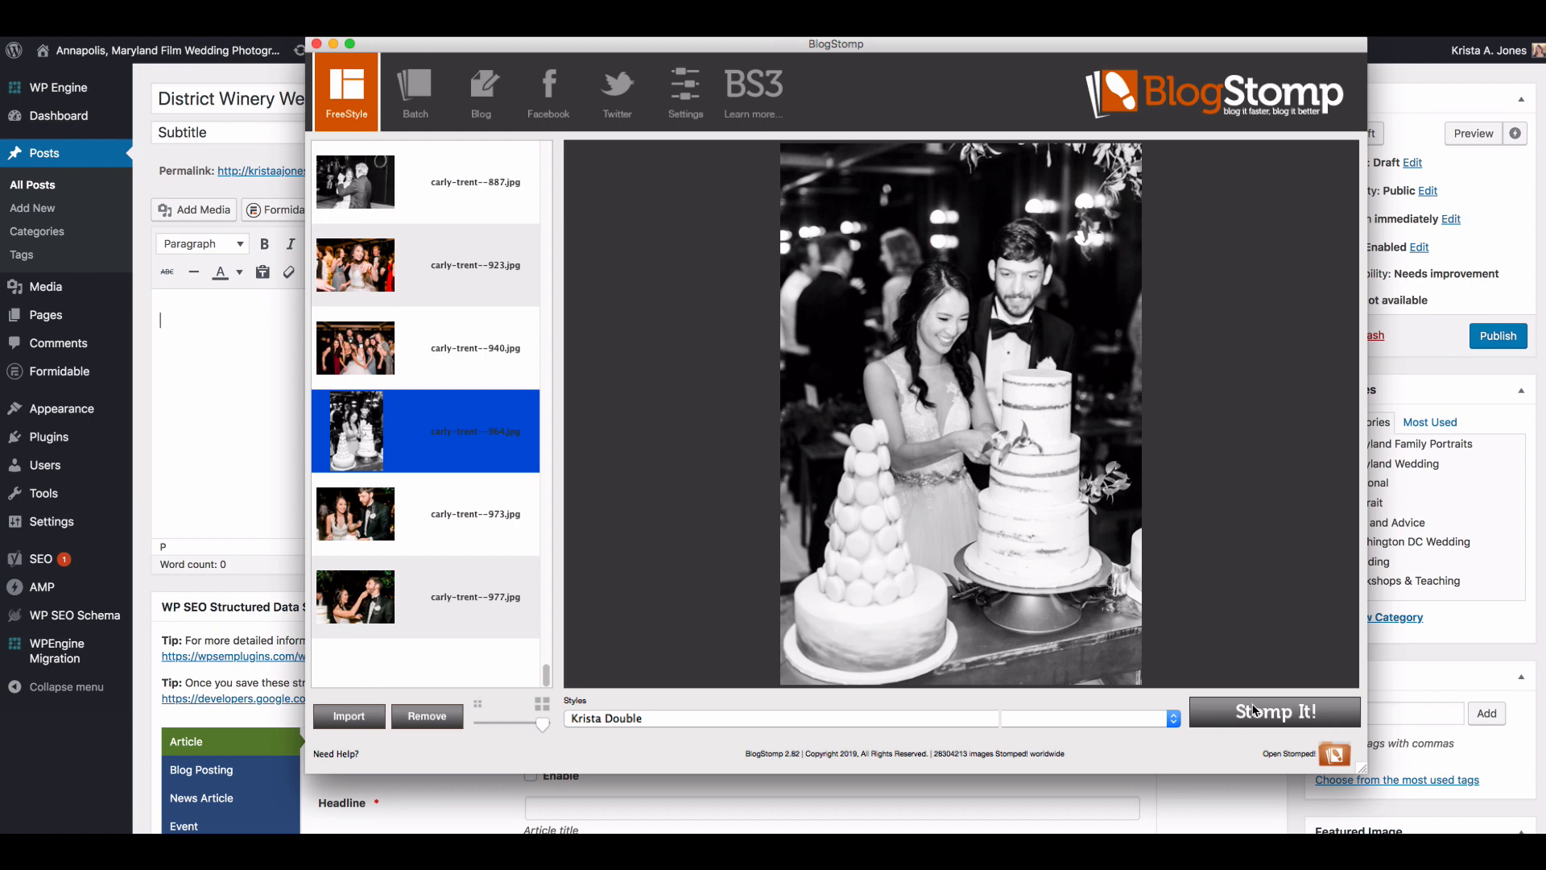
{"action": "scroll", "coordinate": [403, 465], "scroll_direction": "up", "scroll_amount": 4}
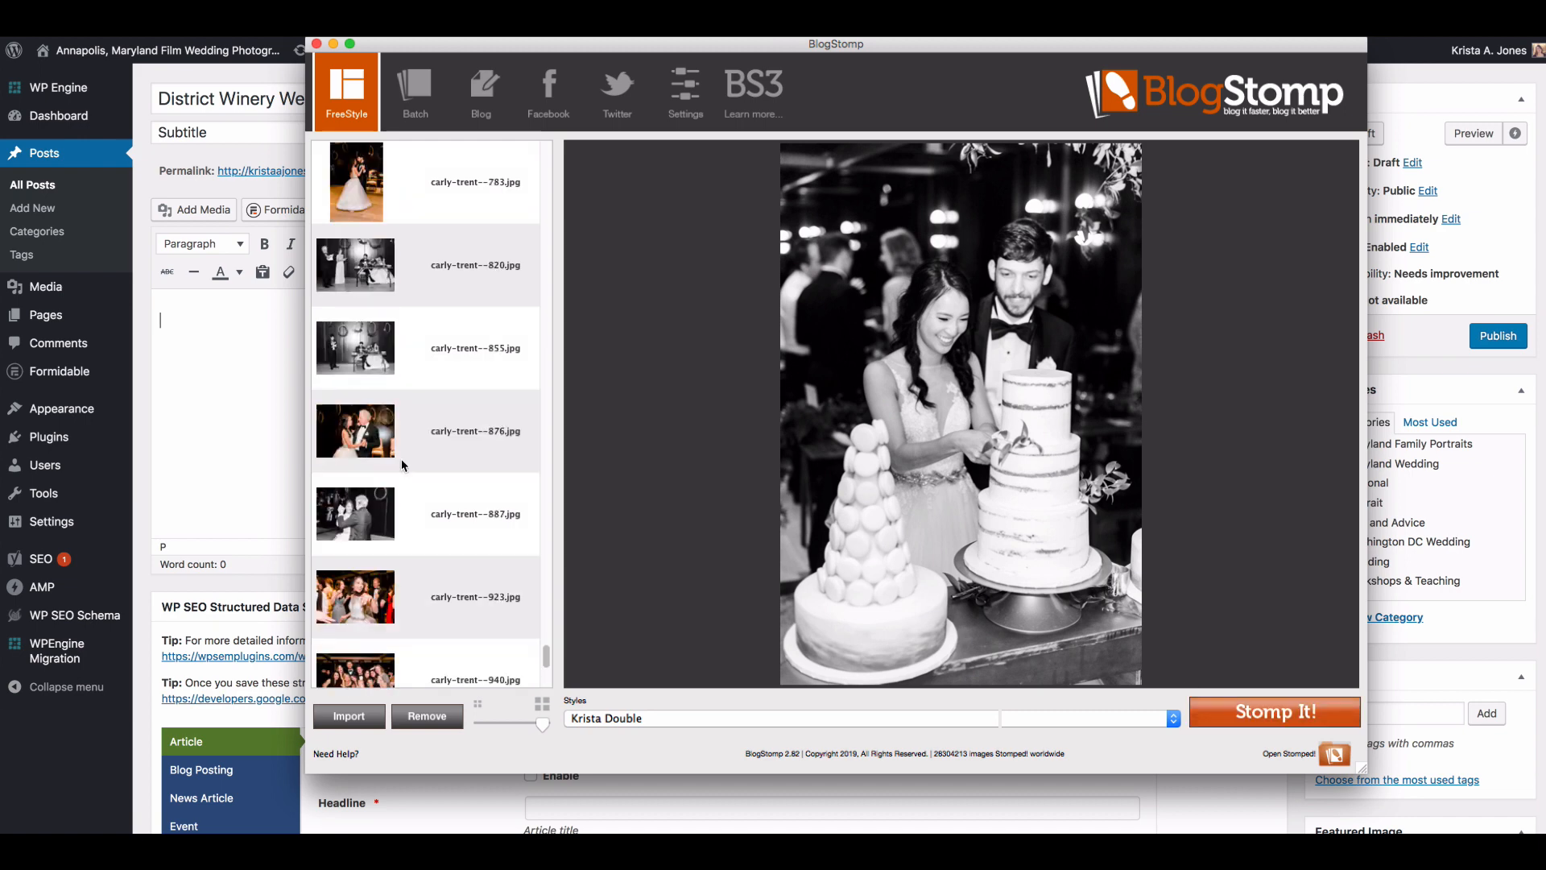
{"action": "scroll", "coordinate": [403, 466], "scroll_direction": "up", "scroll_amount": 5}
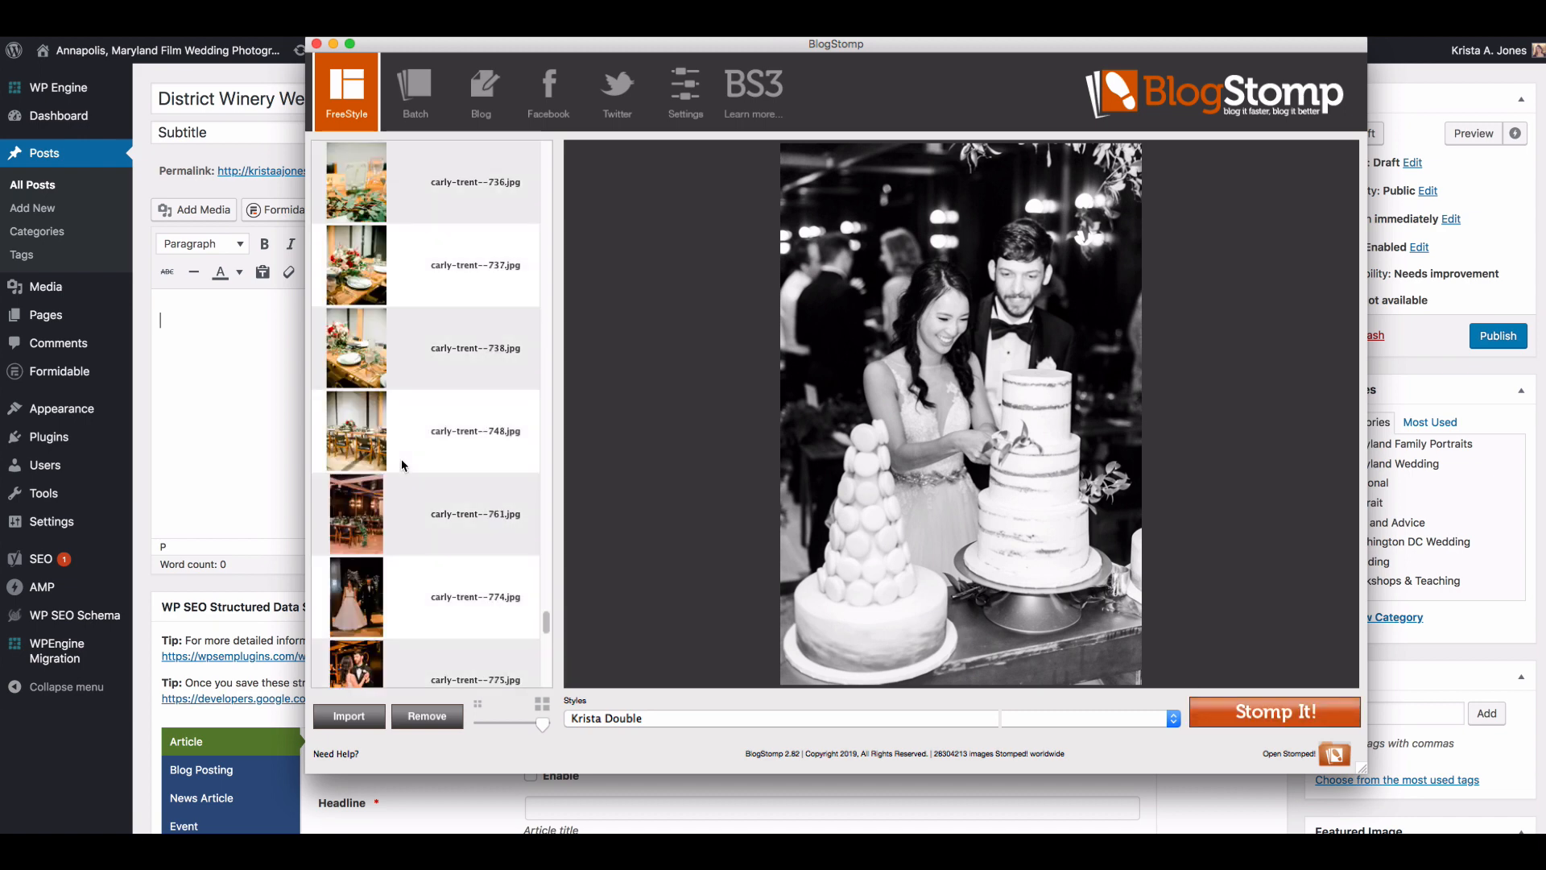
{"action": "scroll", "coordinate": [402, 465], "scroll_direction": "up", "scroll_amount": 4}
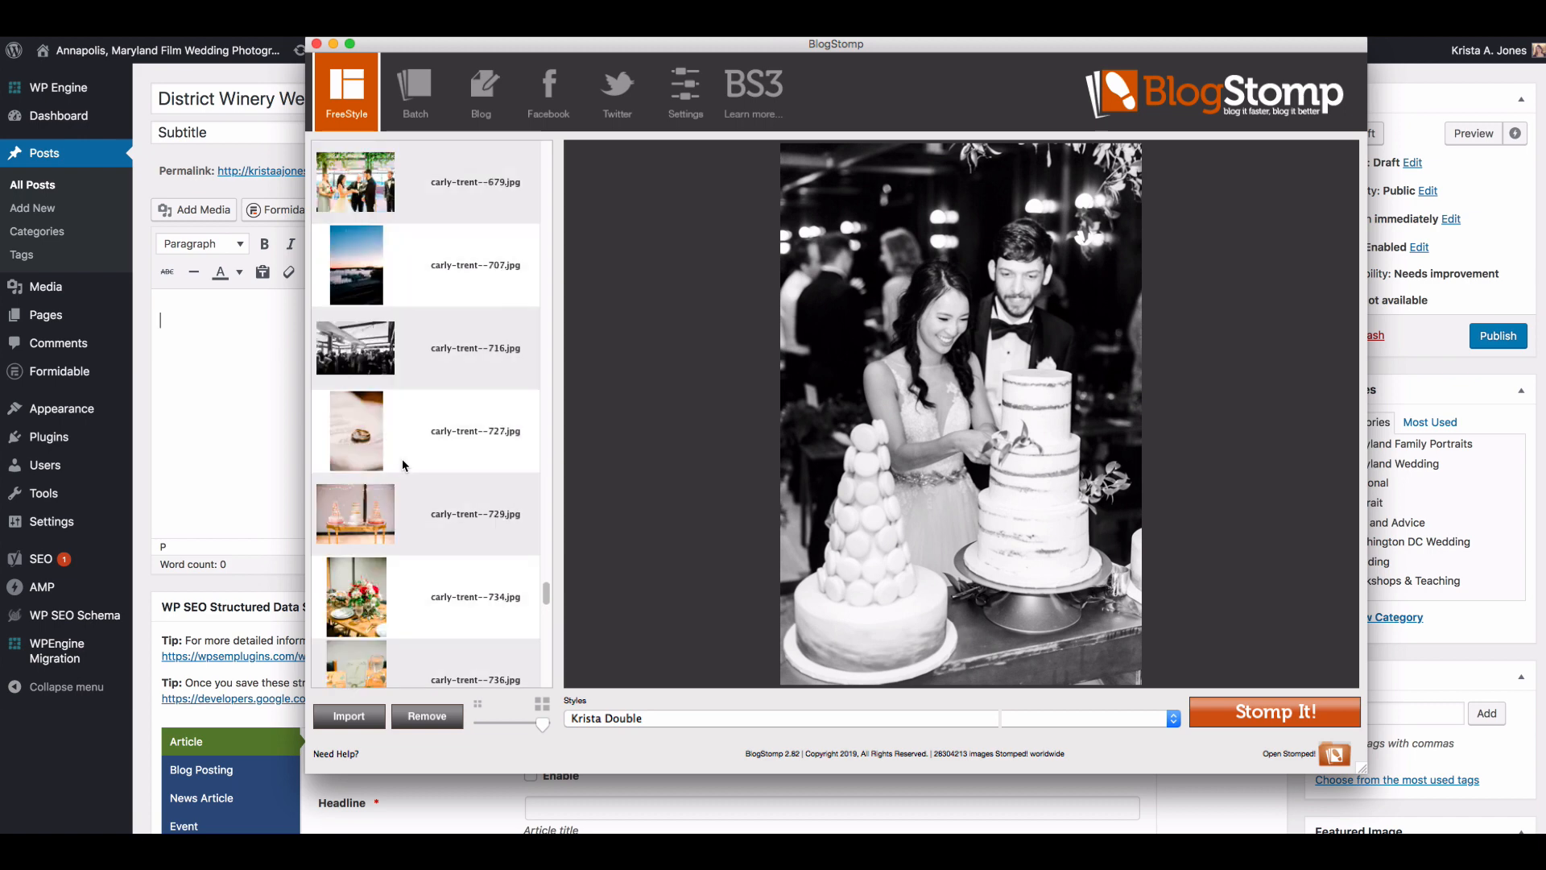
{"action": "scroll", "coordinate": [403, 465], "scroll_direction": "down", "scroll_amount": 10}
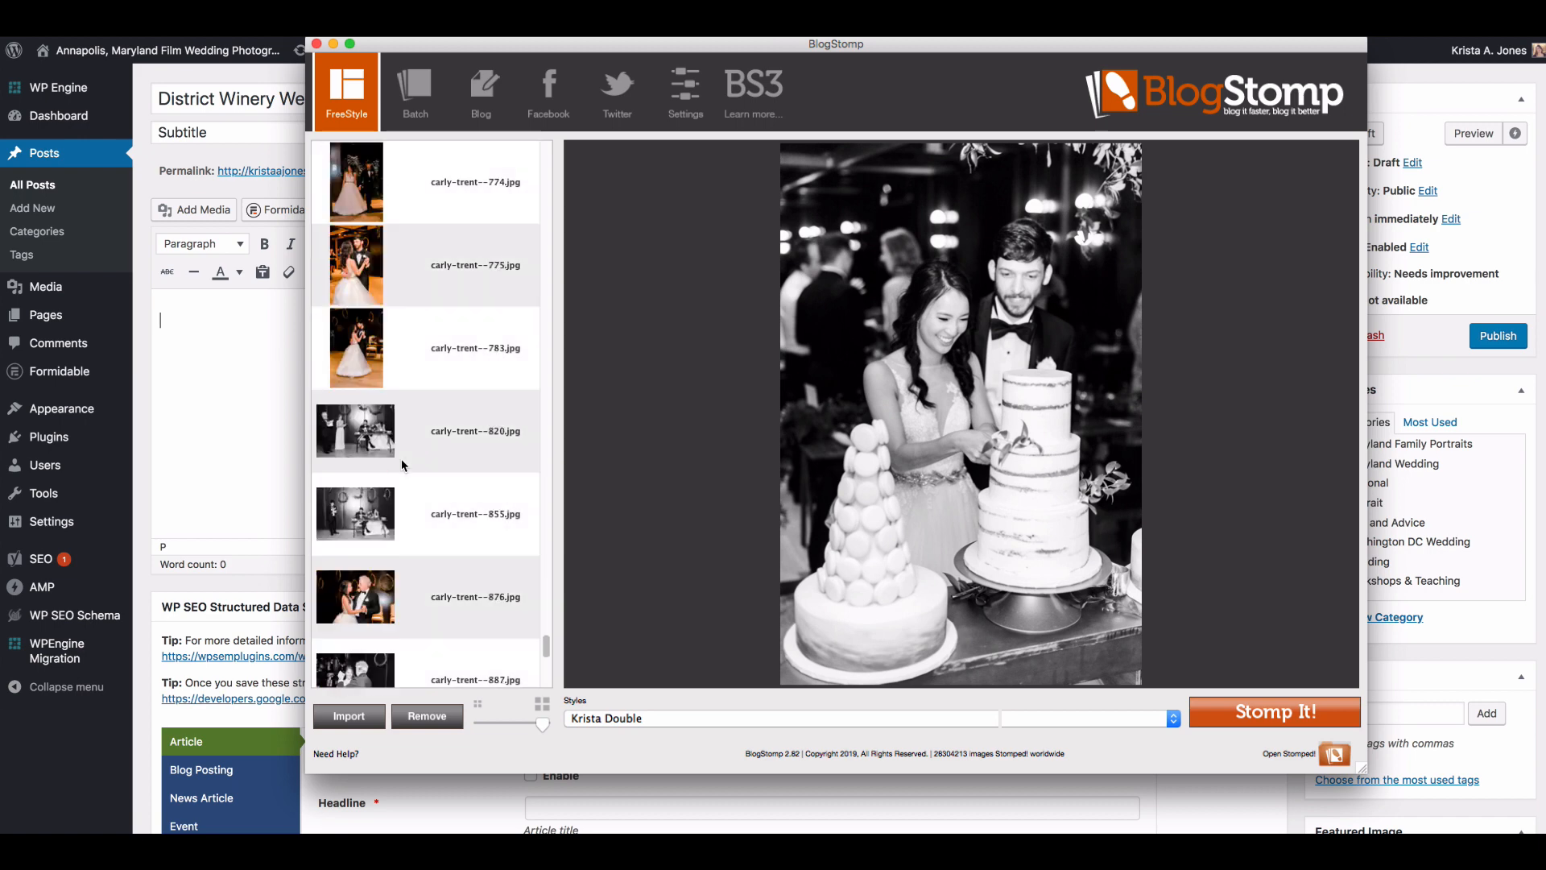
{"action": "scroll", "coordinate": [403, 464], "scroll_direction": "down", "scroll_amount": 6}
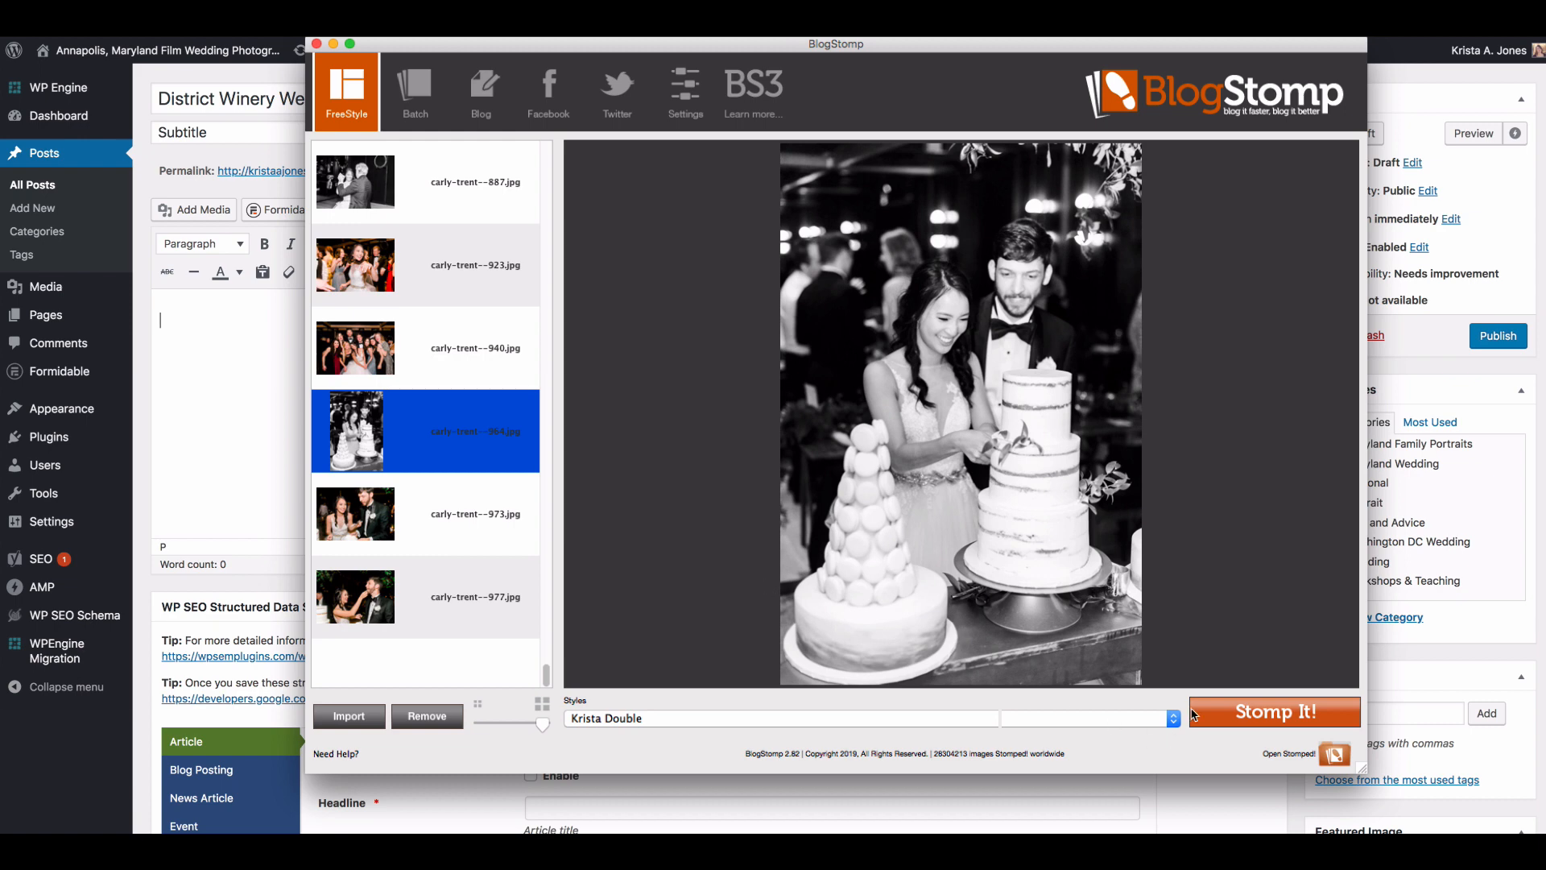
{"action": "left_click", "coordinate": [1271, 713]}
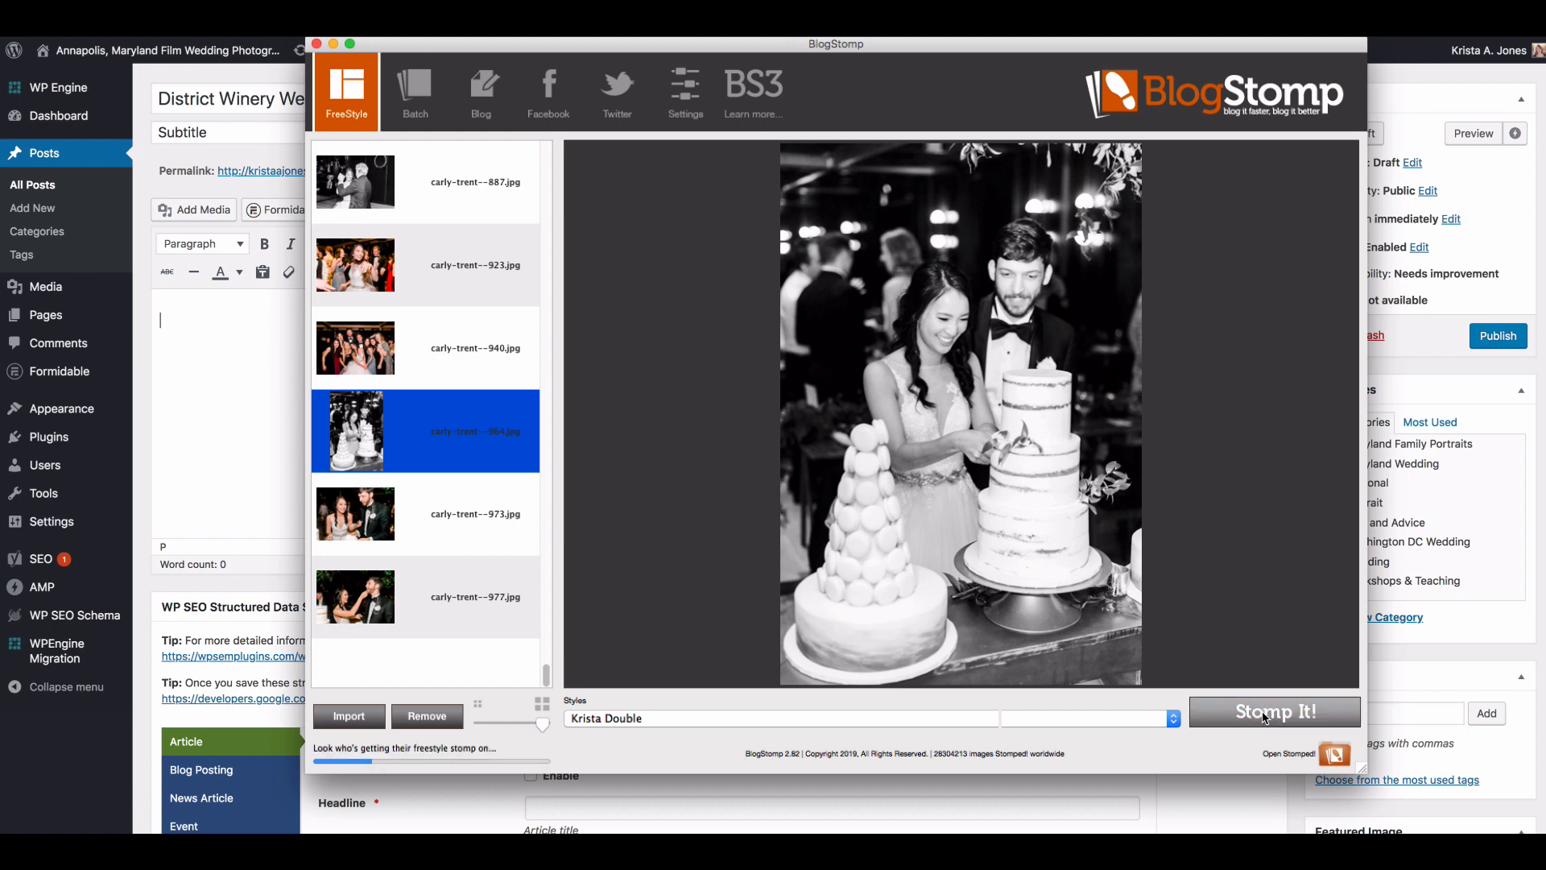
Step: Switch to Finder, enlarge the Stomped! folder window and select every exported wedding image in it
{"action": "key", "text": "super+Tab"}
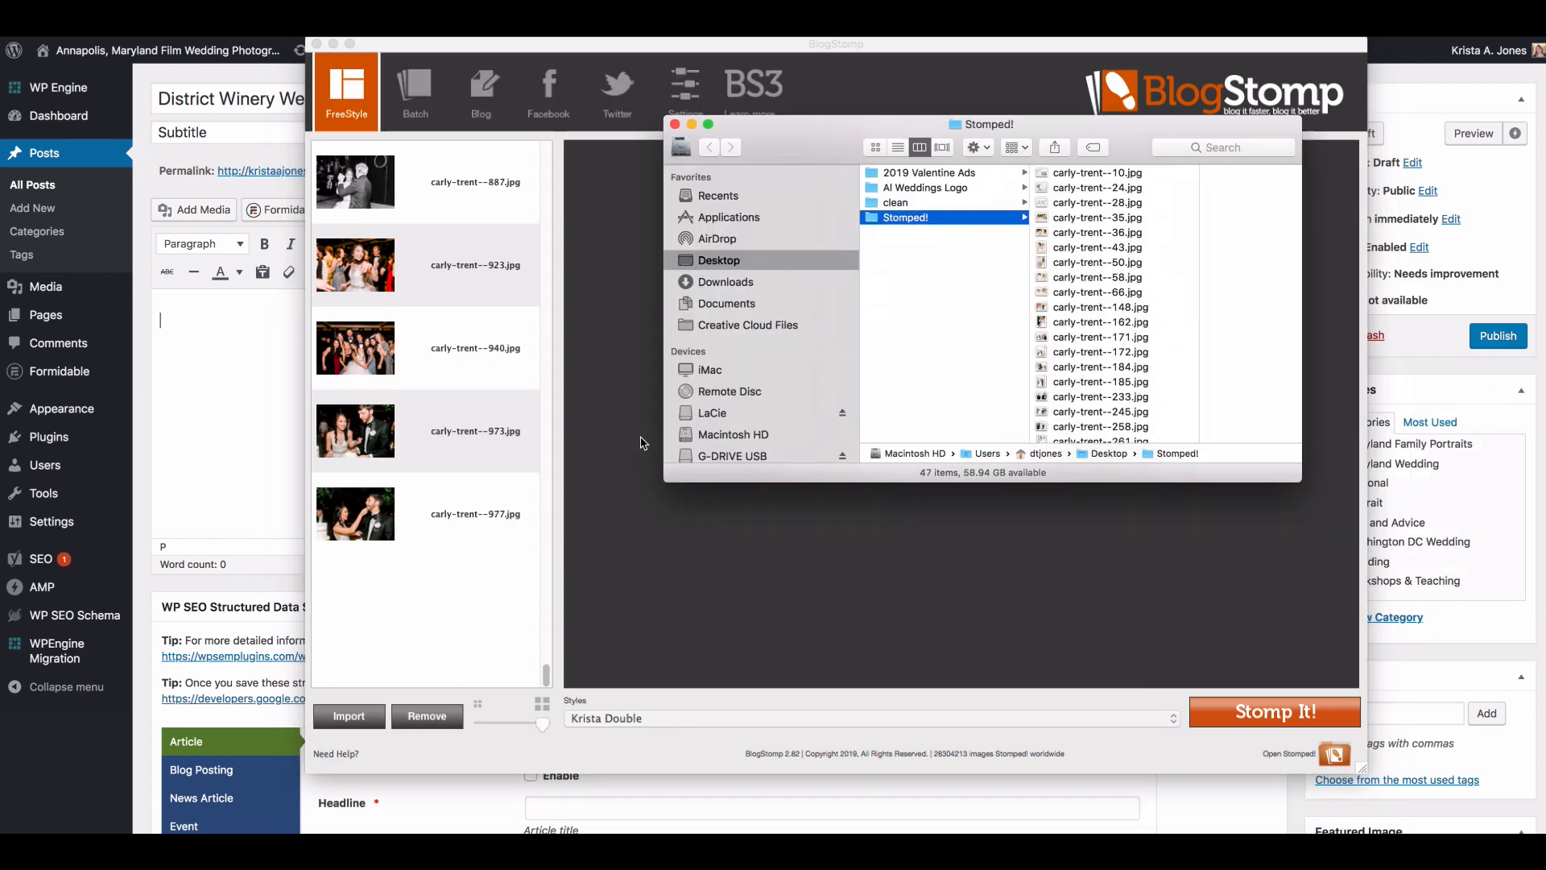
{"action": "left_click_drag", "start_coordinate": [1102, 134], "coordinate": [406, 114]}
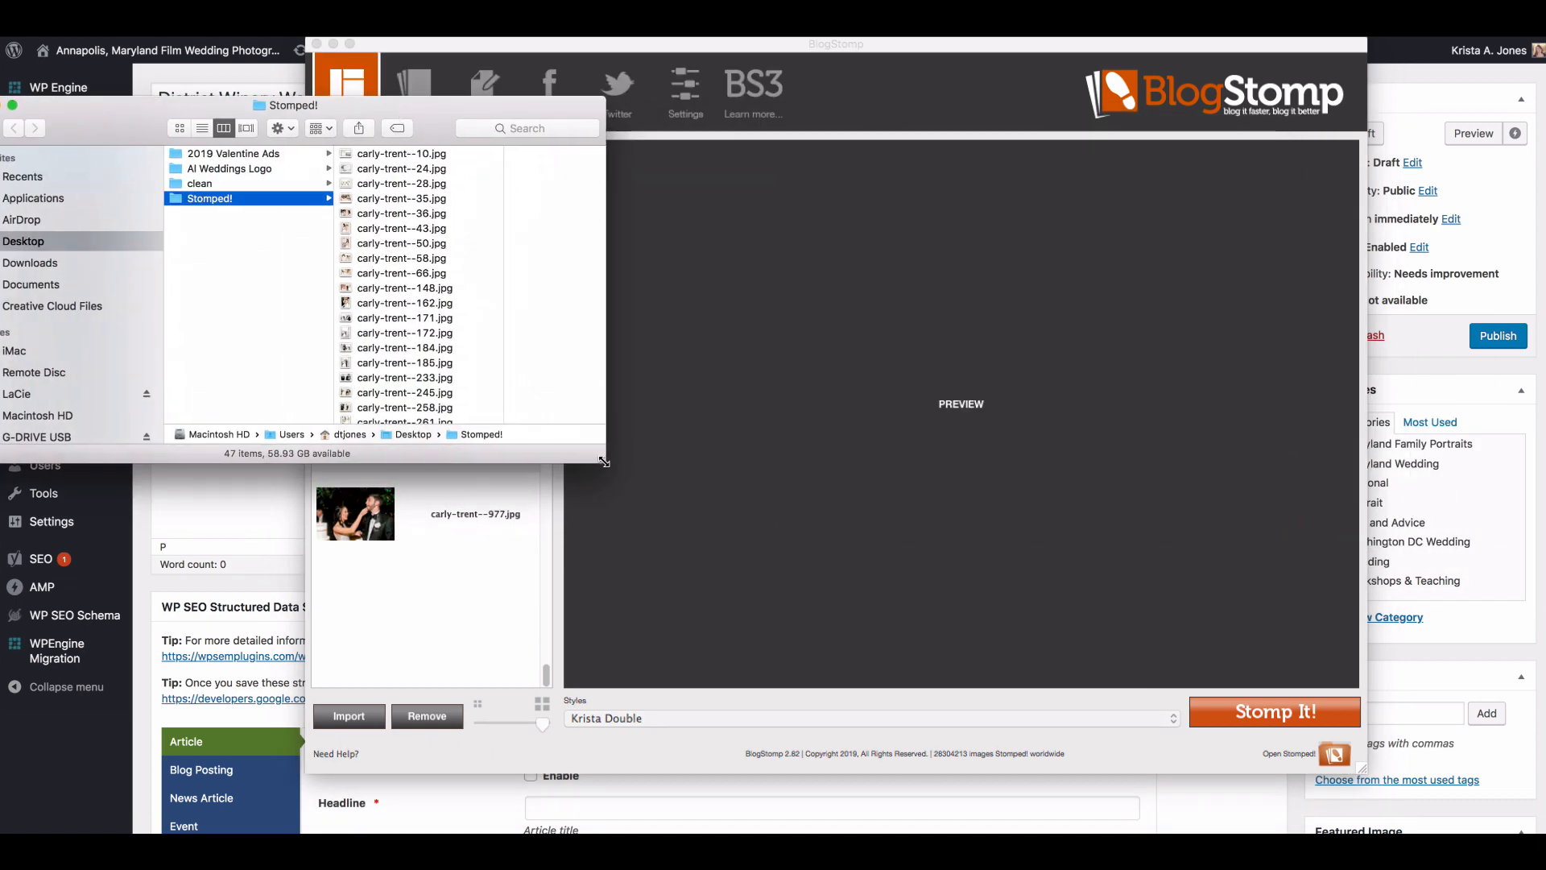
{"action": "left_click_drag", "start_coordinate": [606, 462], "coordinate": [936, 568]}
{"action": "left_click_drag", "start_coordinate": [519, 127], "coordinate": [625, 149]}
{"action": "left_click", "coordinate": [532, 176]}
{"action": "scroll", "coordinate": [528, 443], "scroll_direction": "down", "scroll_amount": 8}
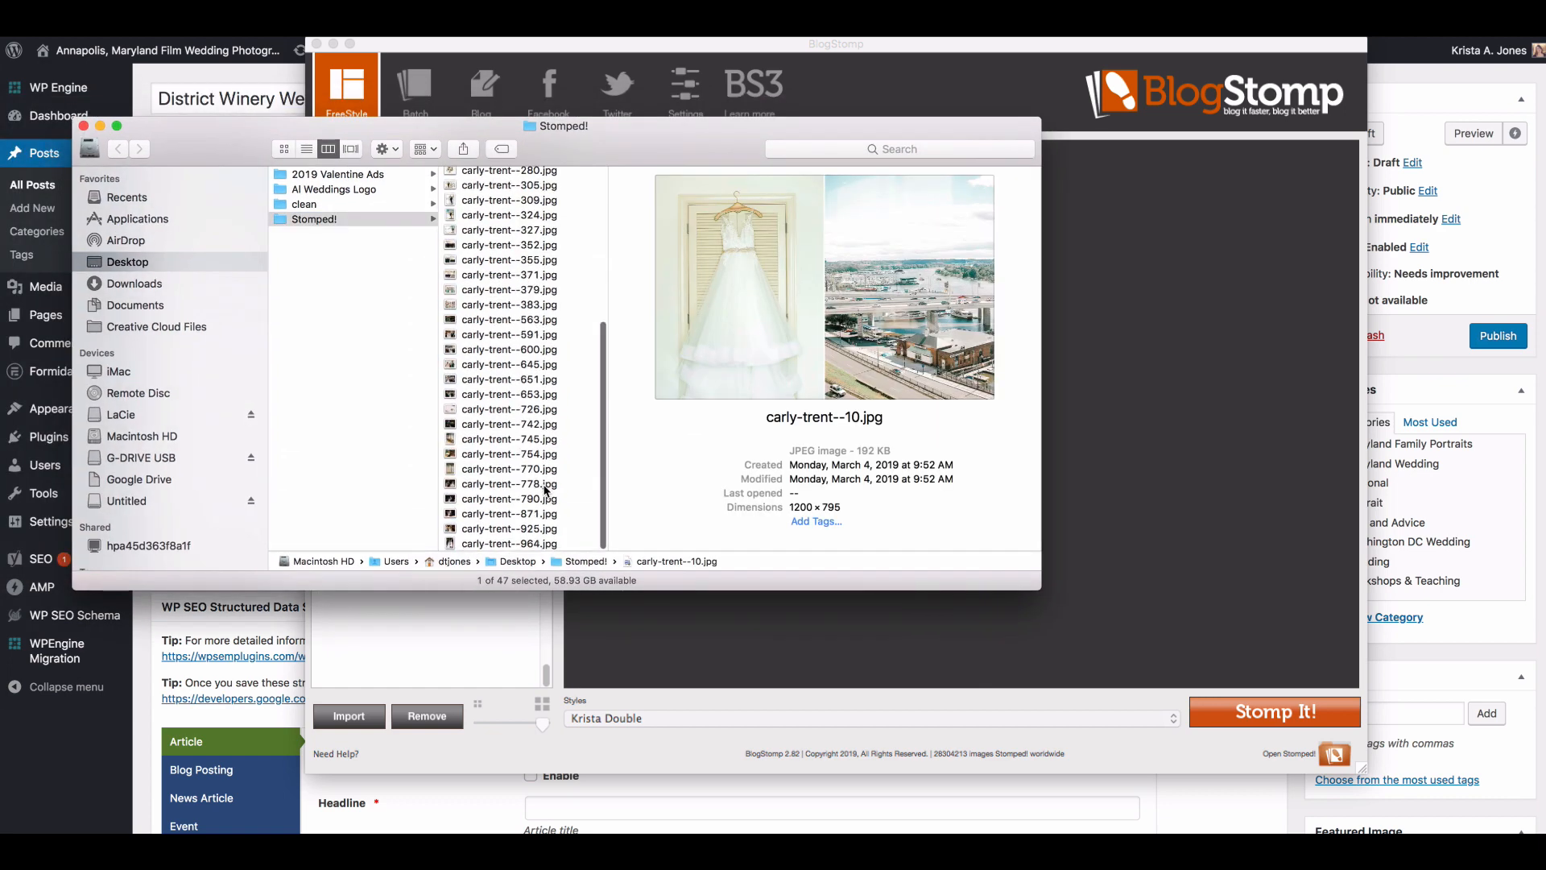
{"action": "left_click", "coordinate": [519, 543], "text": "shift"}
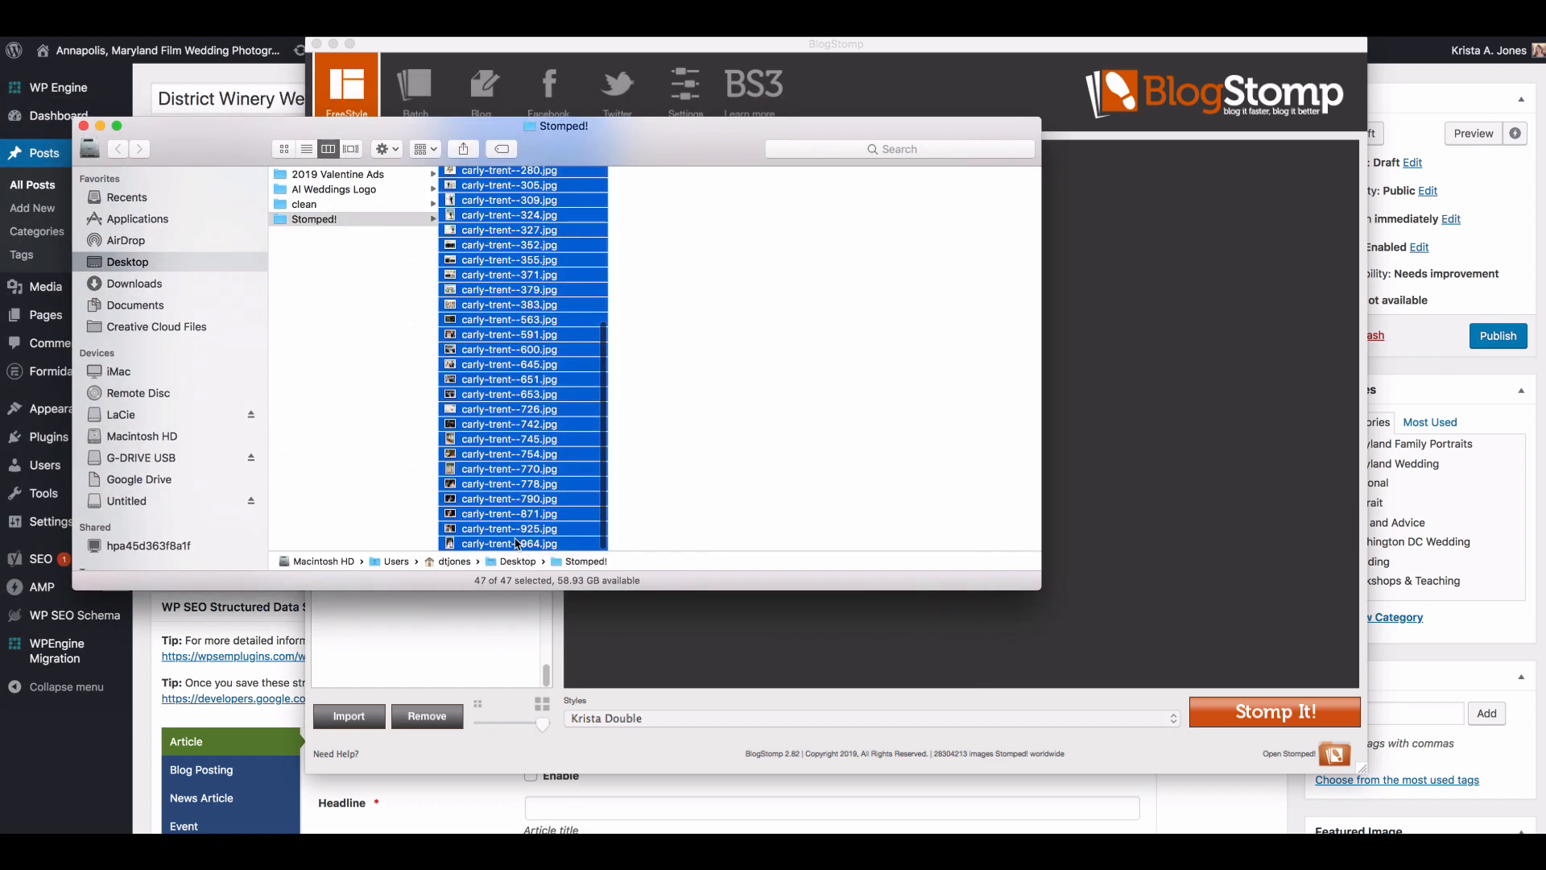
Step: Batch-rename the selected images by adding the text "district-winery-wedding-washington-dc-photographer-" before each name
{"action": "right_click", "coordinate": [505, 353]}
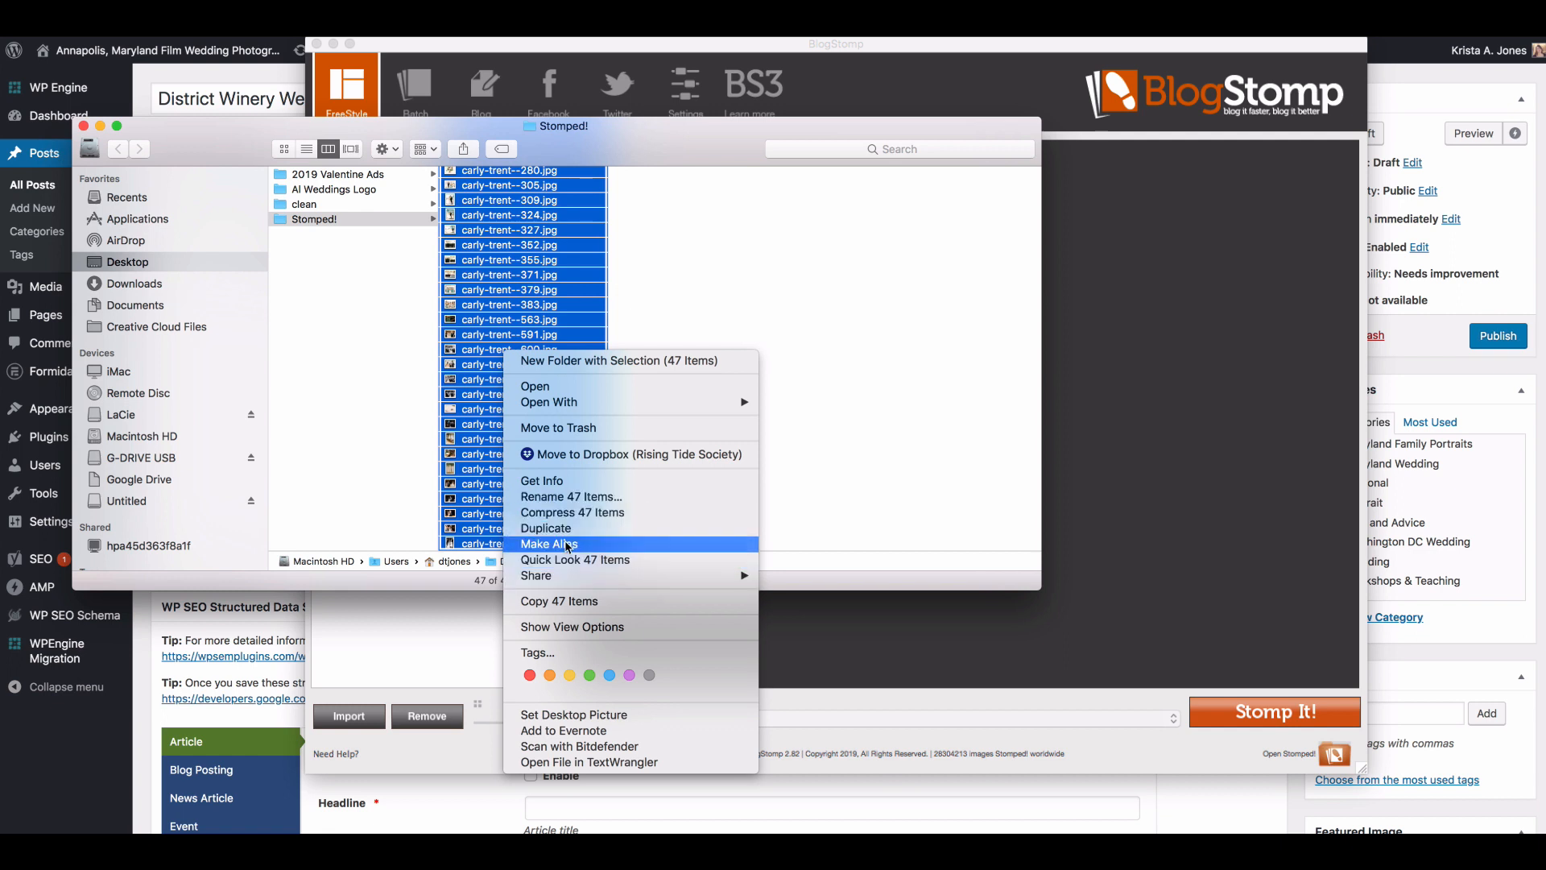
{"action": "left_click", "coordinate": [568, 497]}
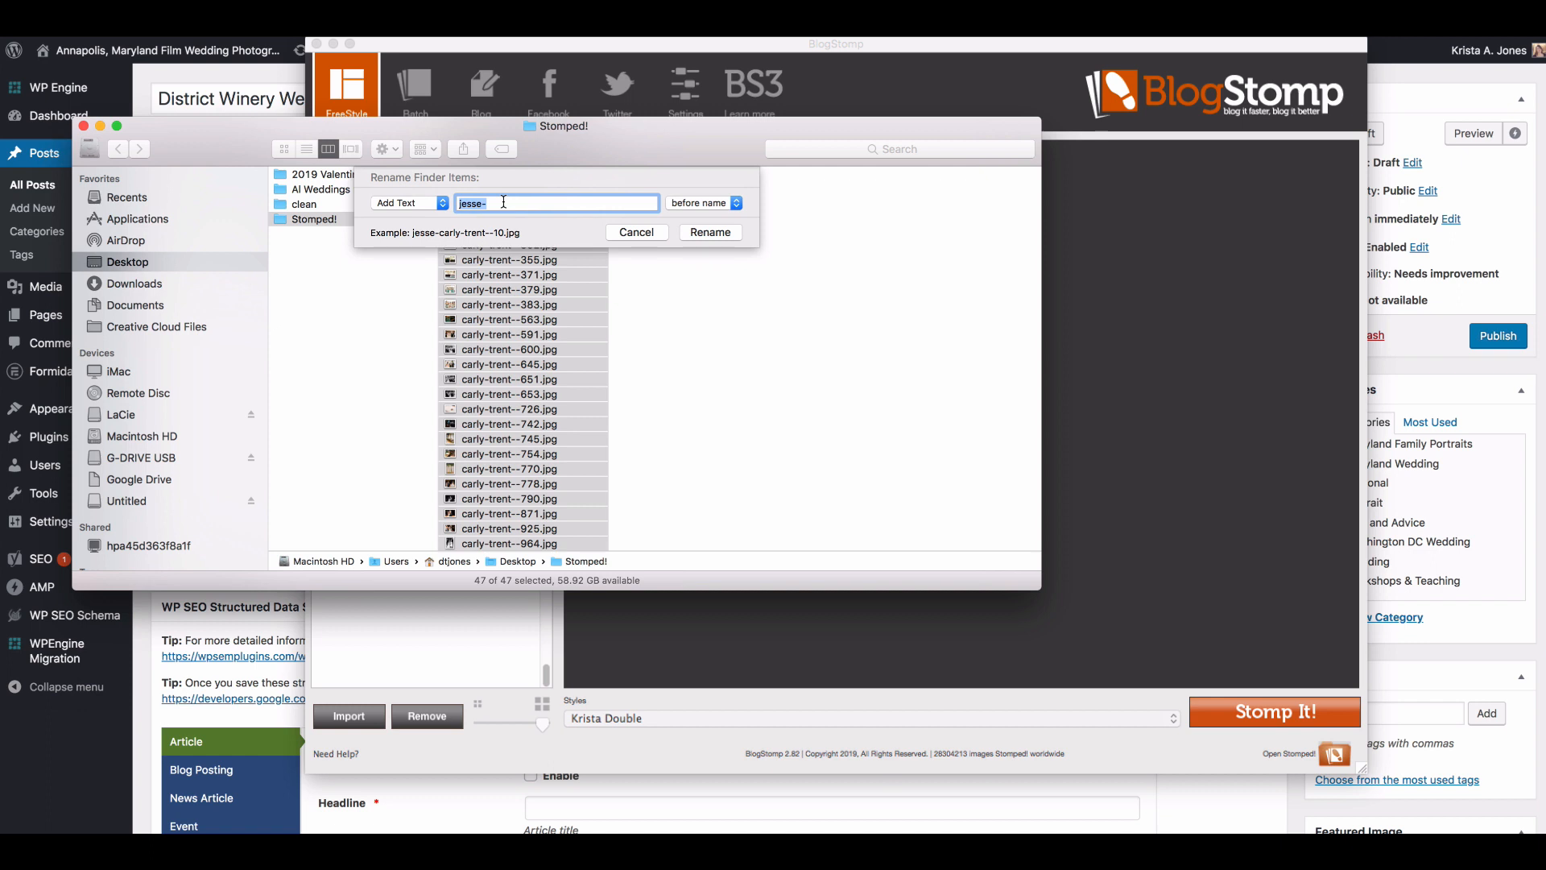
{"action": "type", "text": "district-w"}
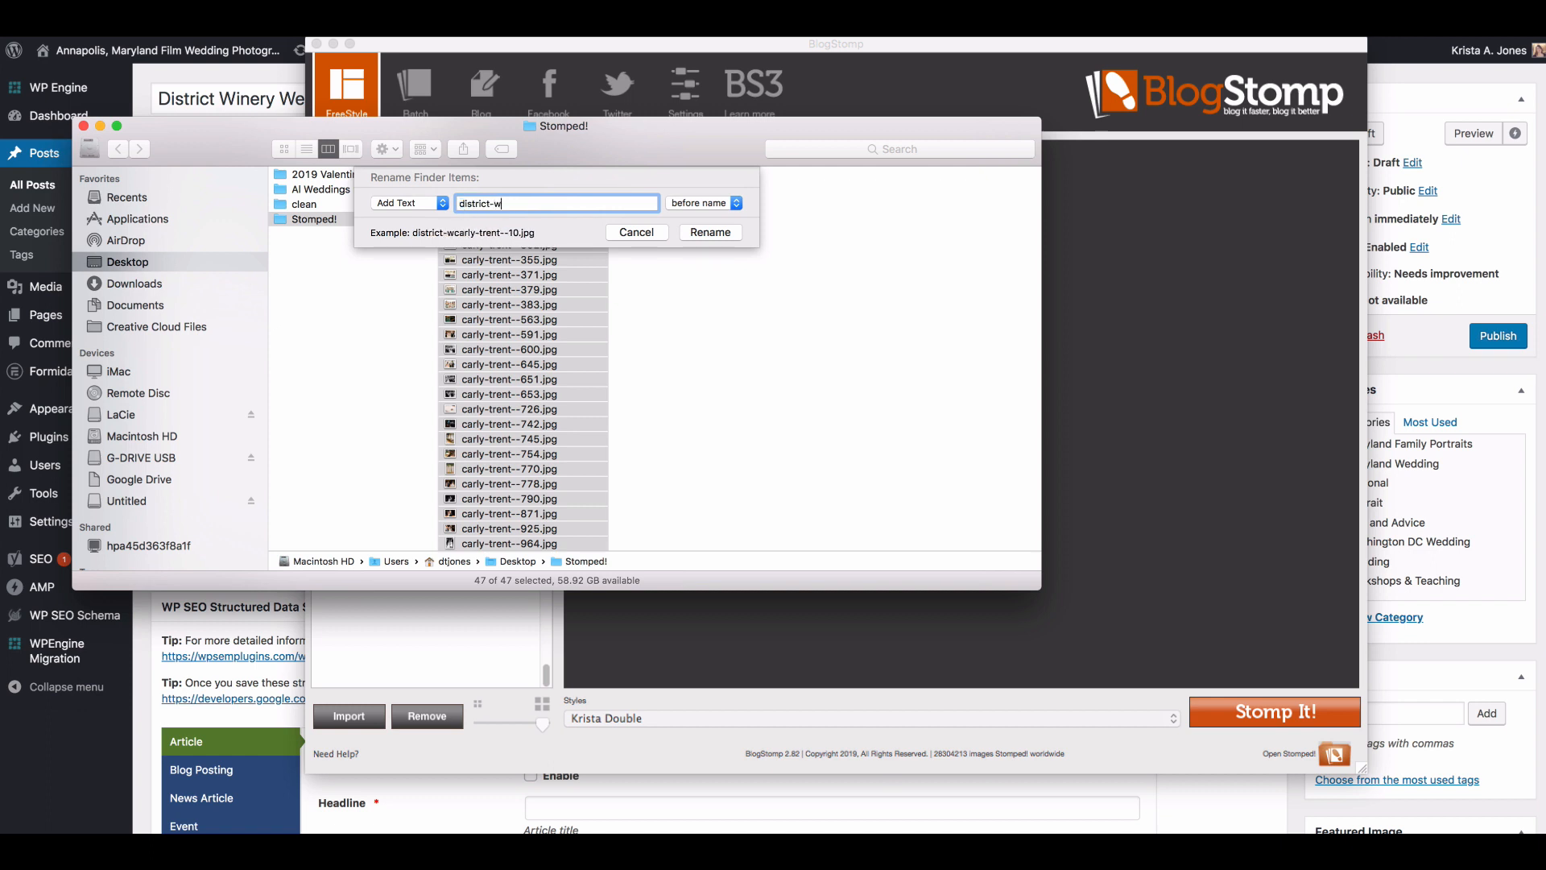
{"action": "type", "text": "inery-wedding-"}
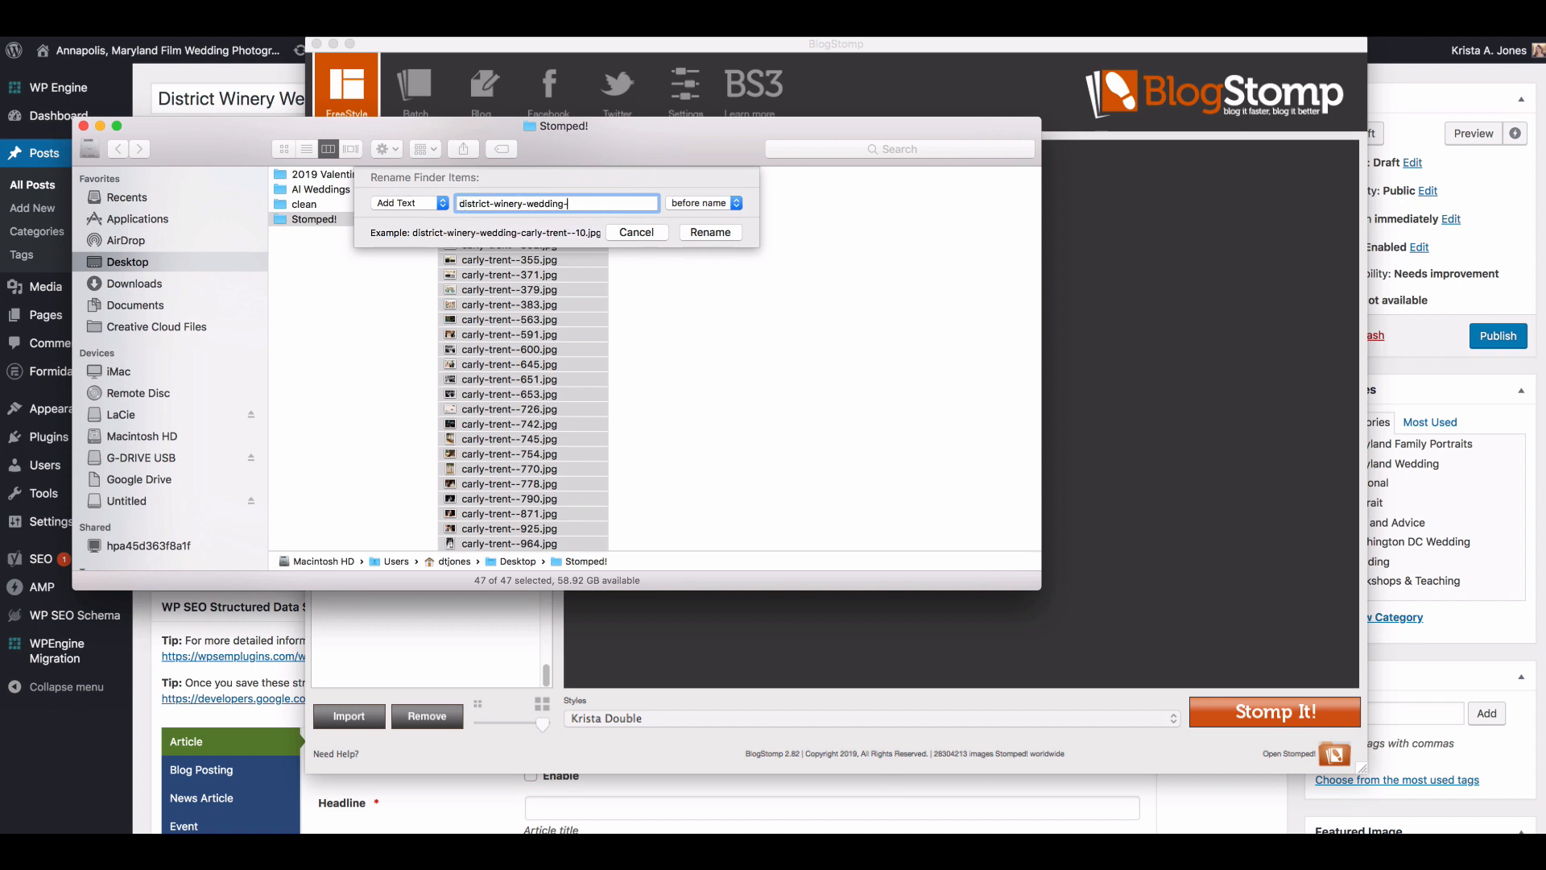
{"action": "type", "text": "washington-dc-photographer-"}
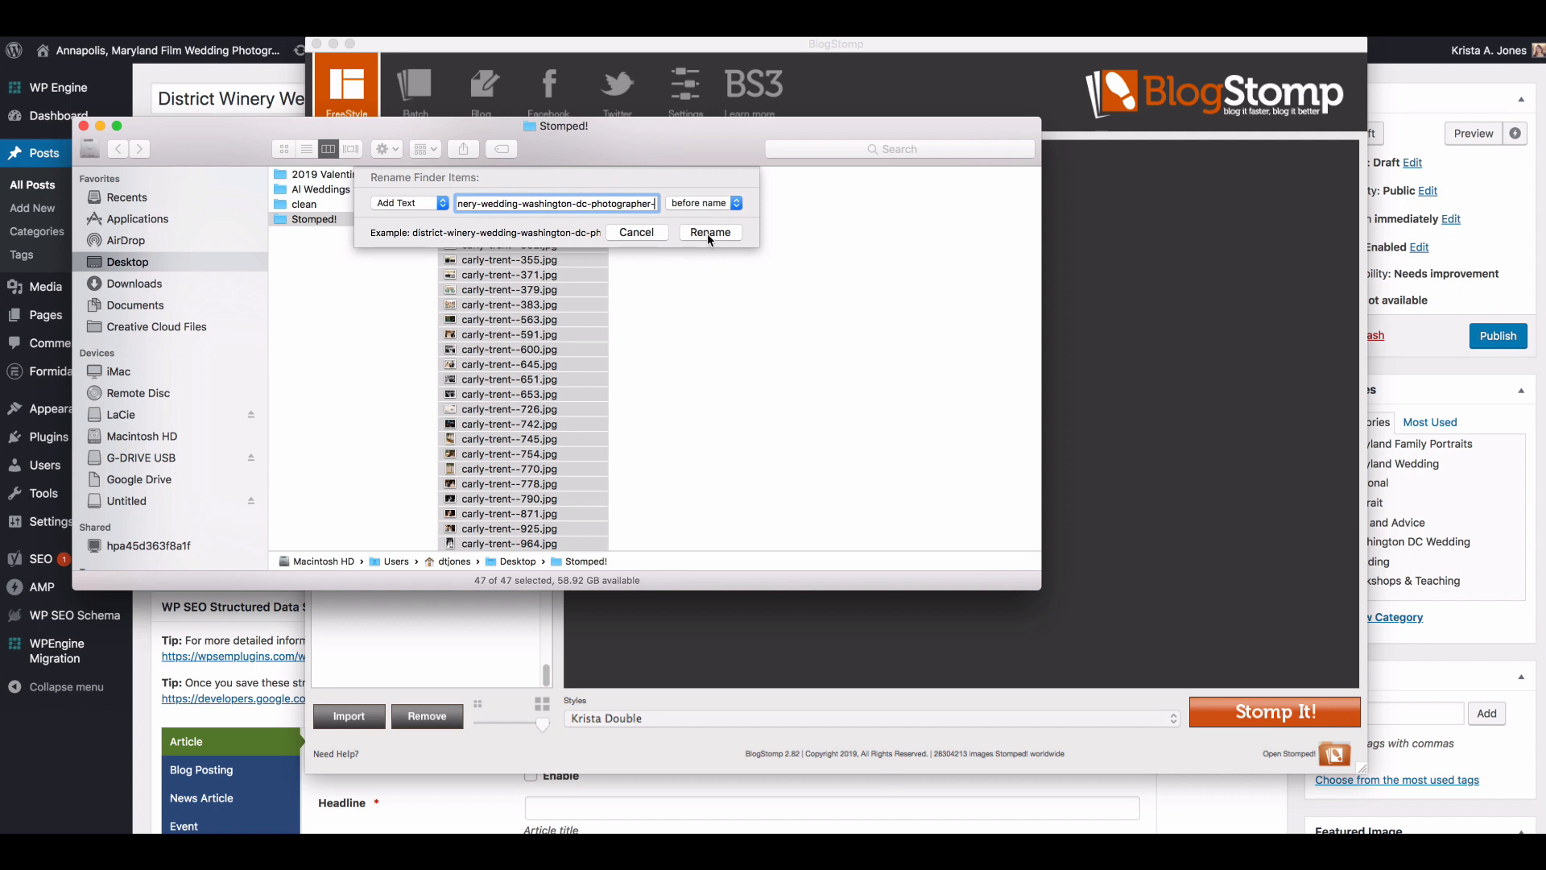
{"action": "left_click", "coordinate": [709, 234]}
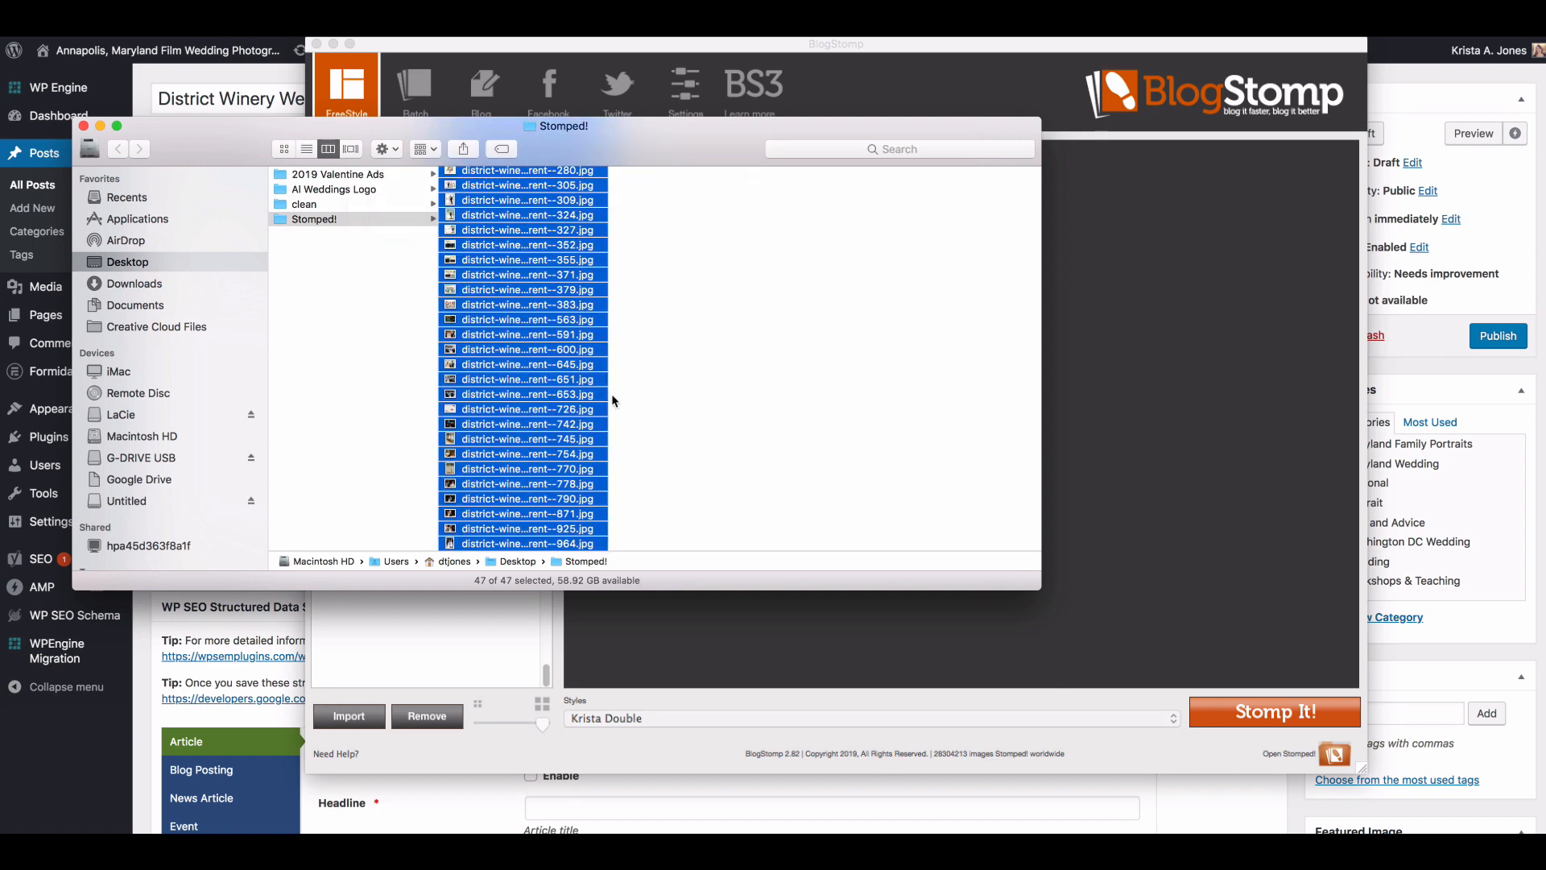
Step: Close BlogStomp and return to the WordPress post, switching its editor to the text view
{"action": "left_click_drag", "start_coordinate": [646, 134], "coordinate": [1097, 146]}
{"action": "left_click", "coordinate": [317, 45]}
{"action": "left_click", "coordinate": [434, 367]}
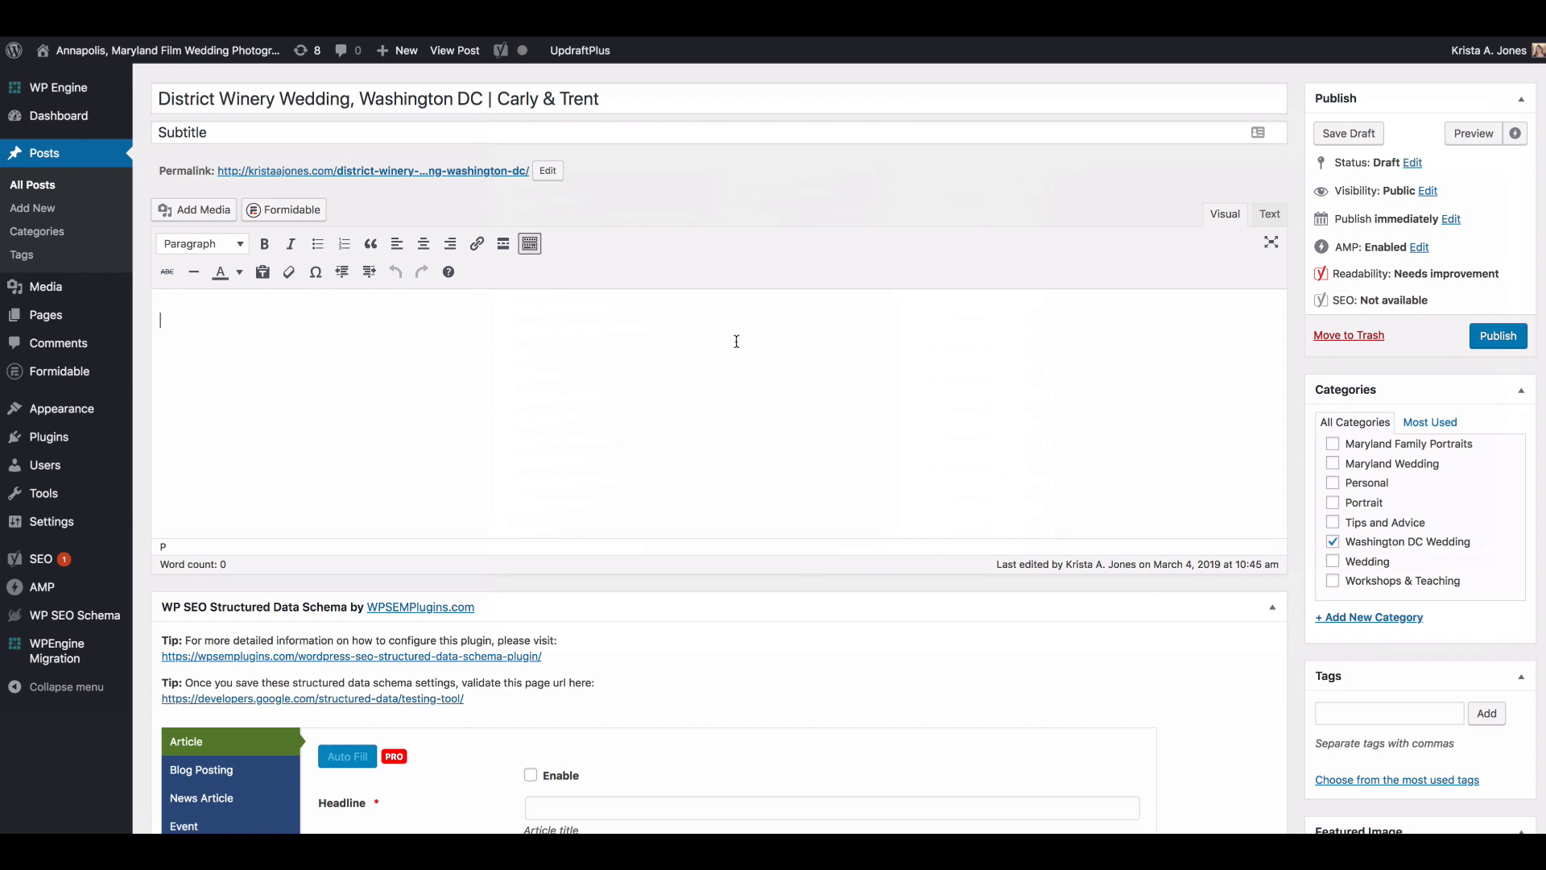
{"action": "left_click", "coordinate": [1290, 218]}
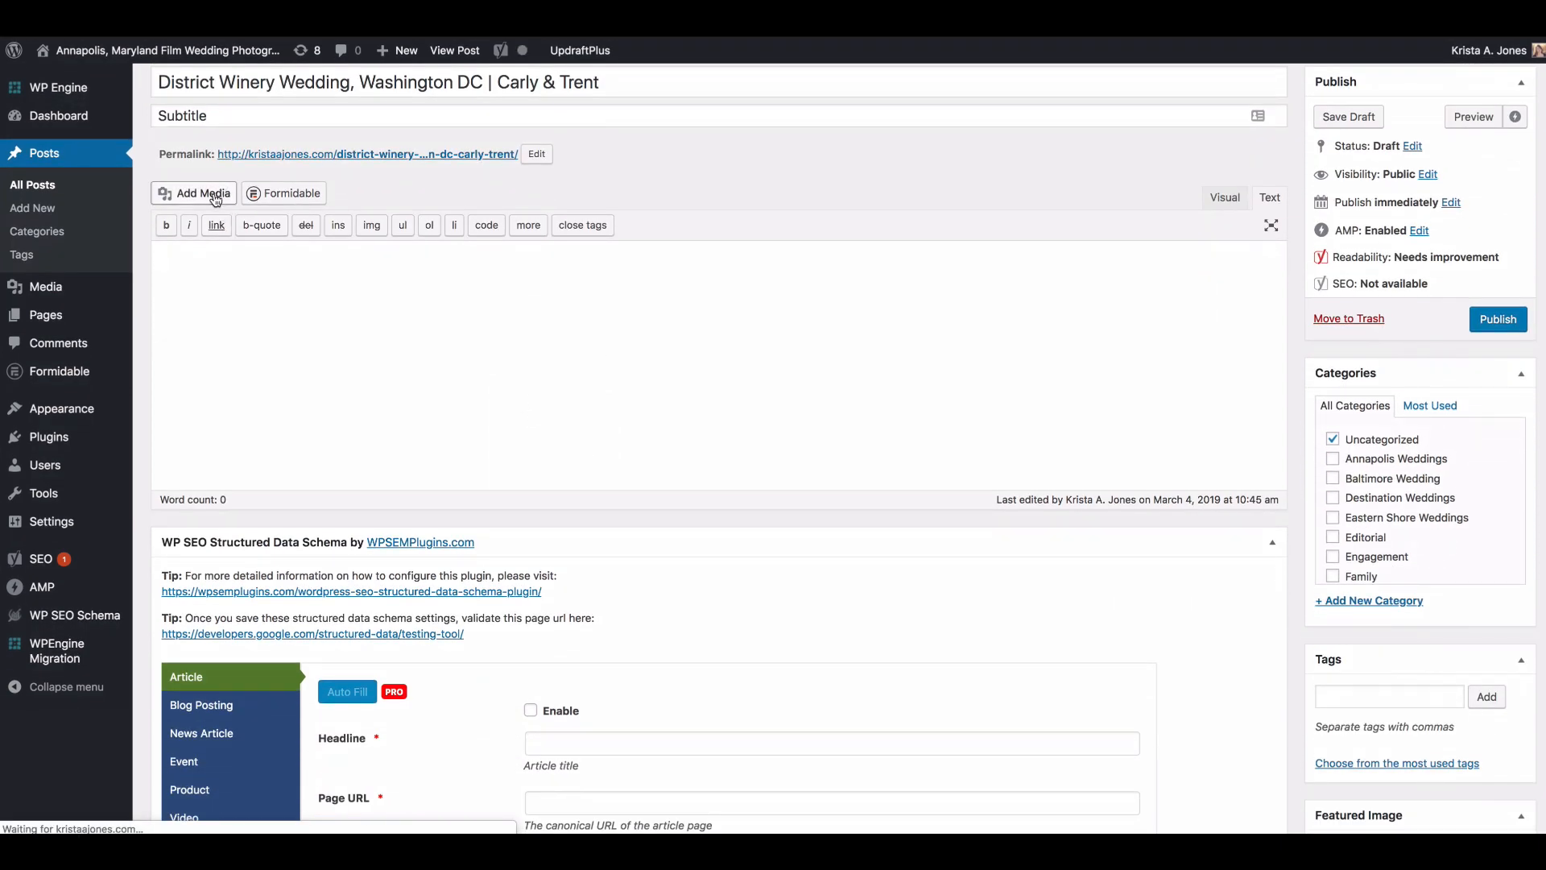
Step: Upload all the renamed images from the Stomped! folder in Finder to the post's media library
{"action": "left_click", "coordinate": [218, 196]}
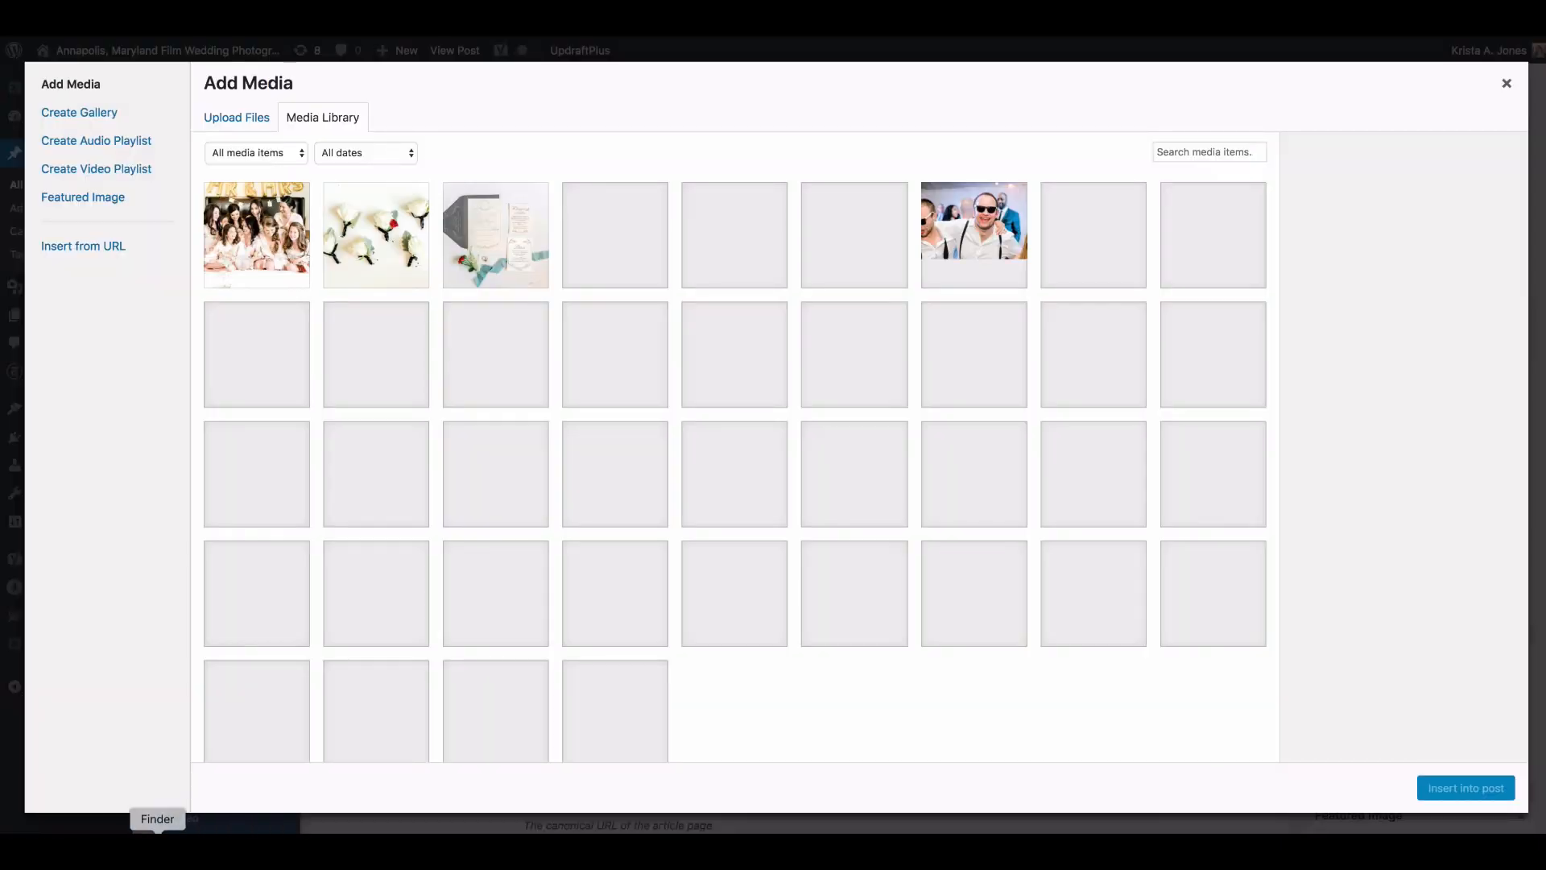
{"action": "left_click", "coordinate": [156, 830]}
{"action": "left_click_drag", "start_coordinate": [978, 325], "coordinate": [328, 314]}
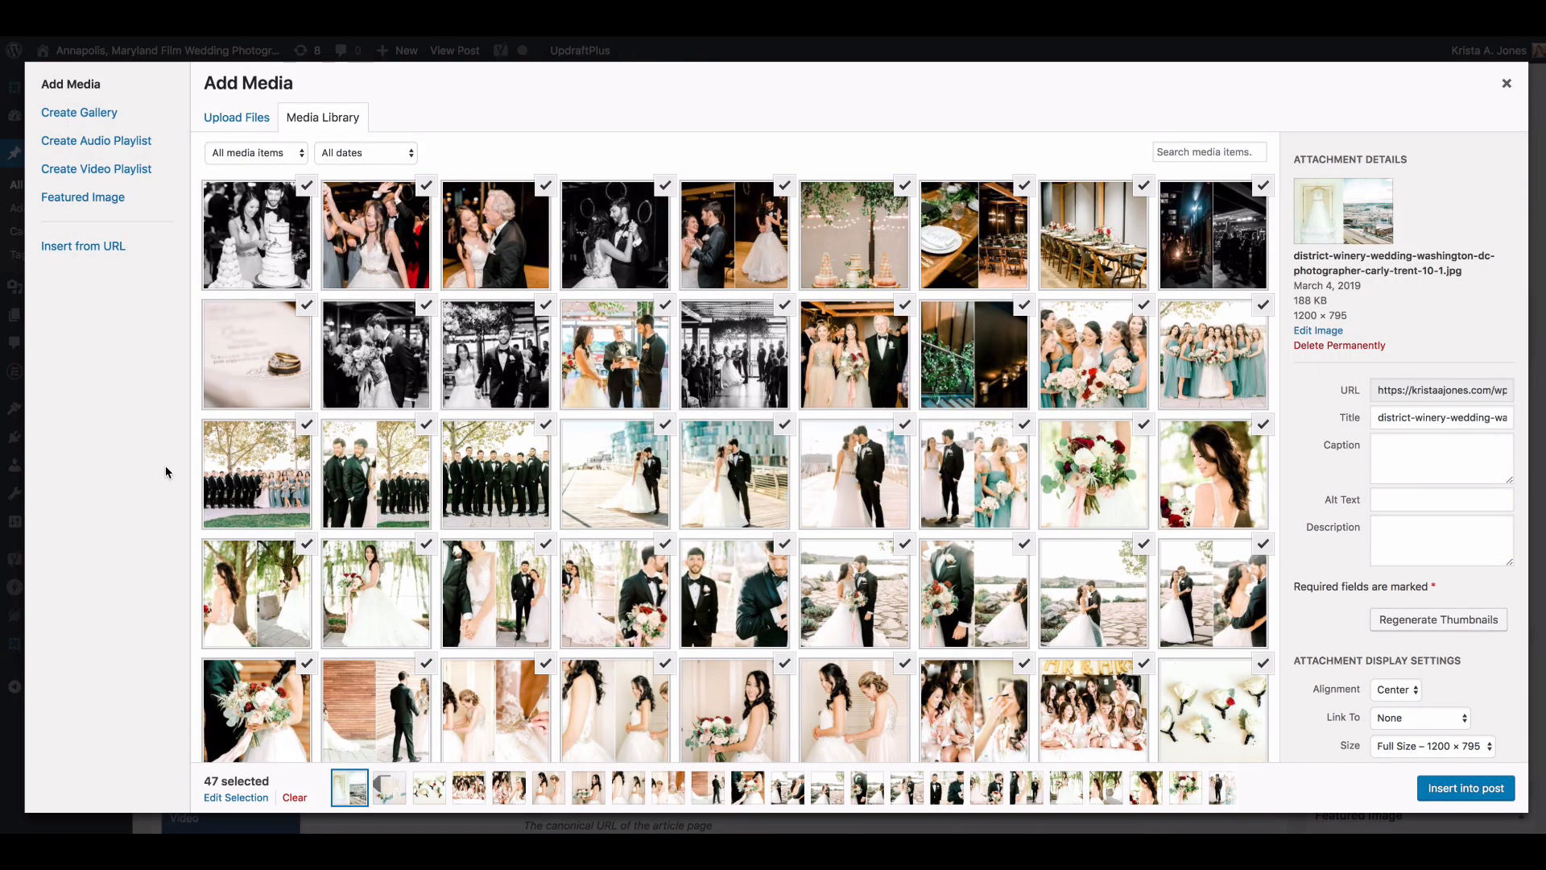
Step: Give the dress-and-harbor image the alt text "District Winery Wedding in Washington DC by Annapolis photographers" followed by the photographers' names
{"action": "left_click", "coordinate": [1399, 496]}
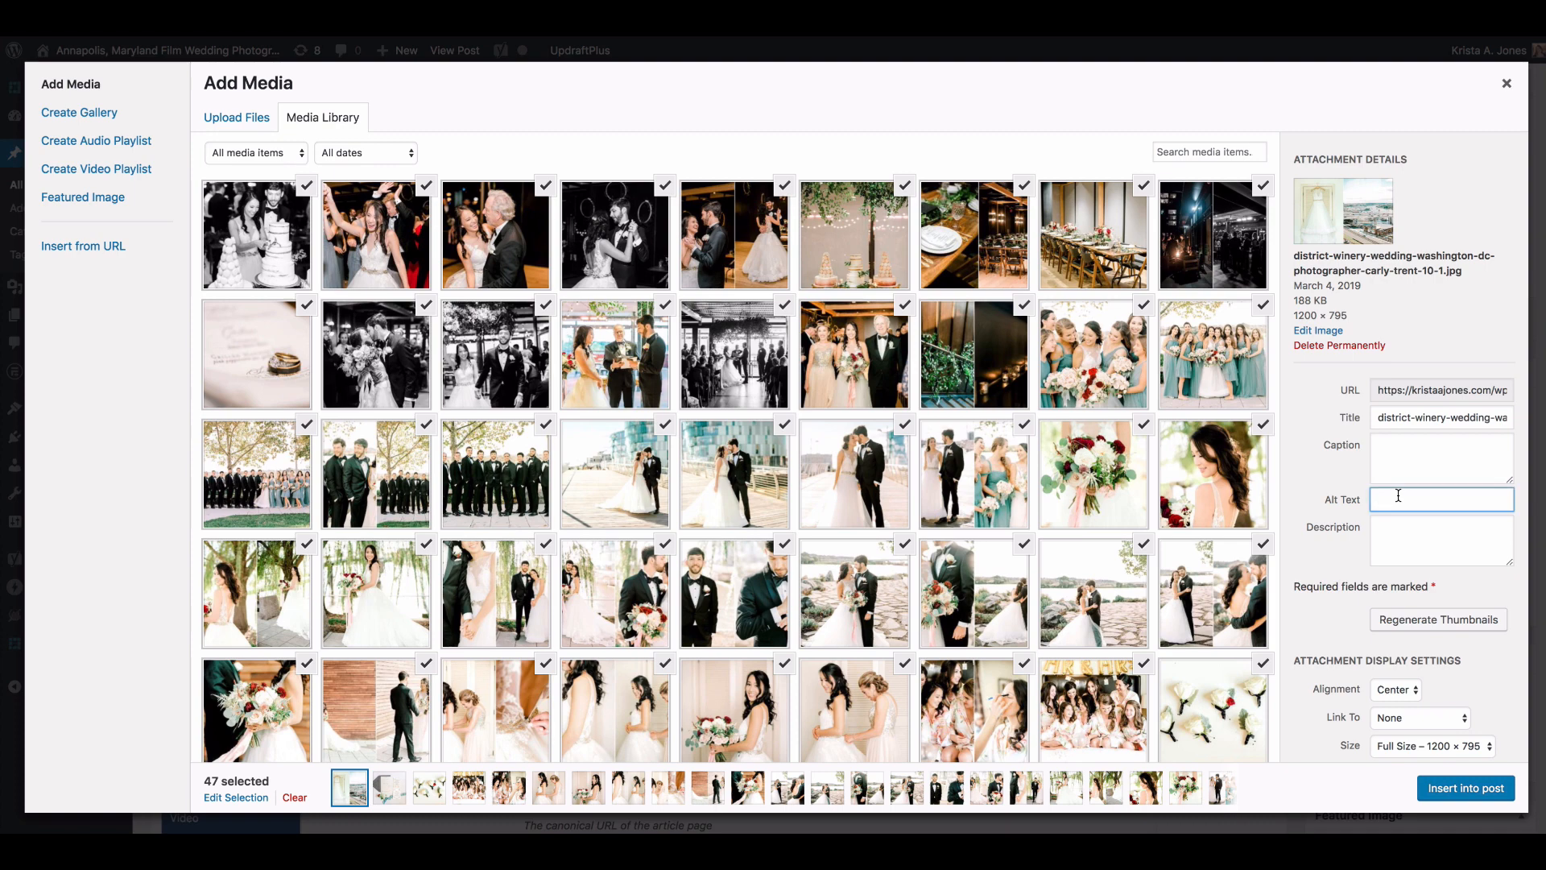
{"action": "left_click", "coordinate": [615, 239]}
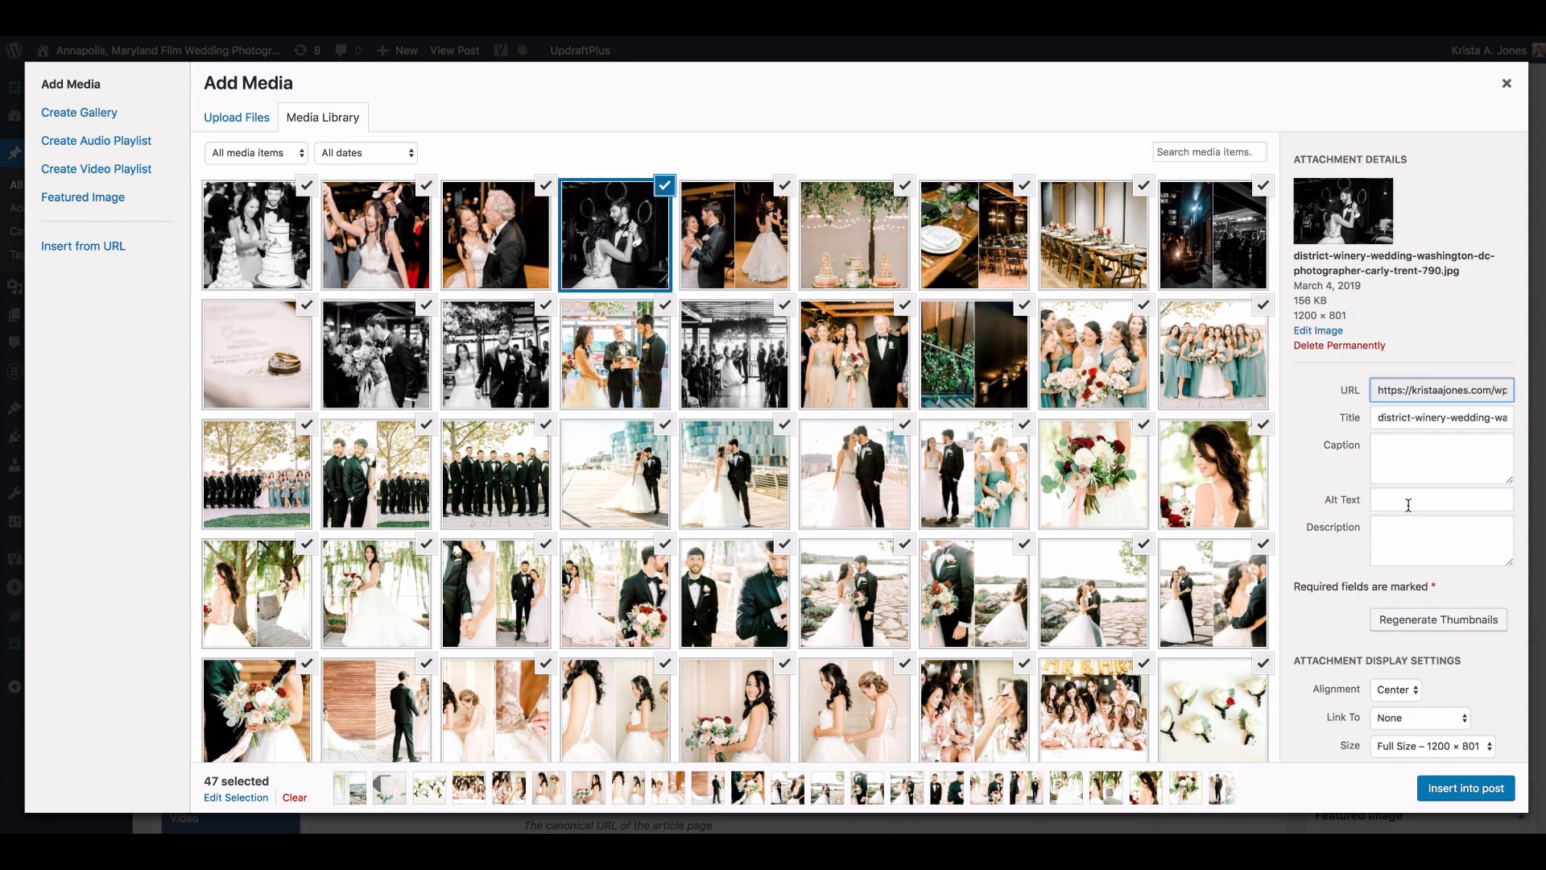
{"action": "scroll", "coordinate": [1049, 573], "scroll_direction": "down", "scroll_amount": 3}
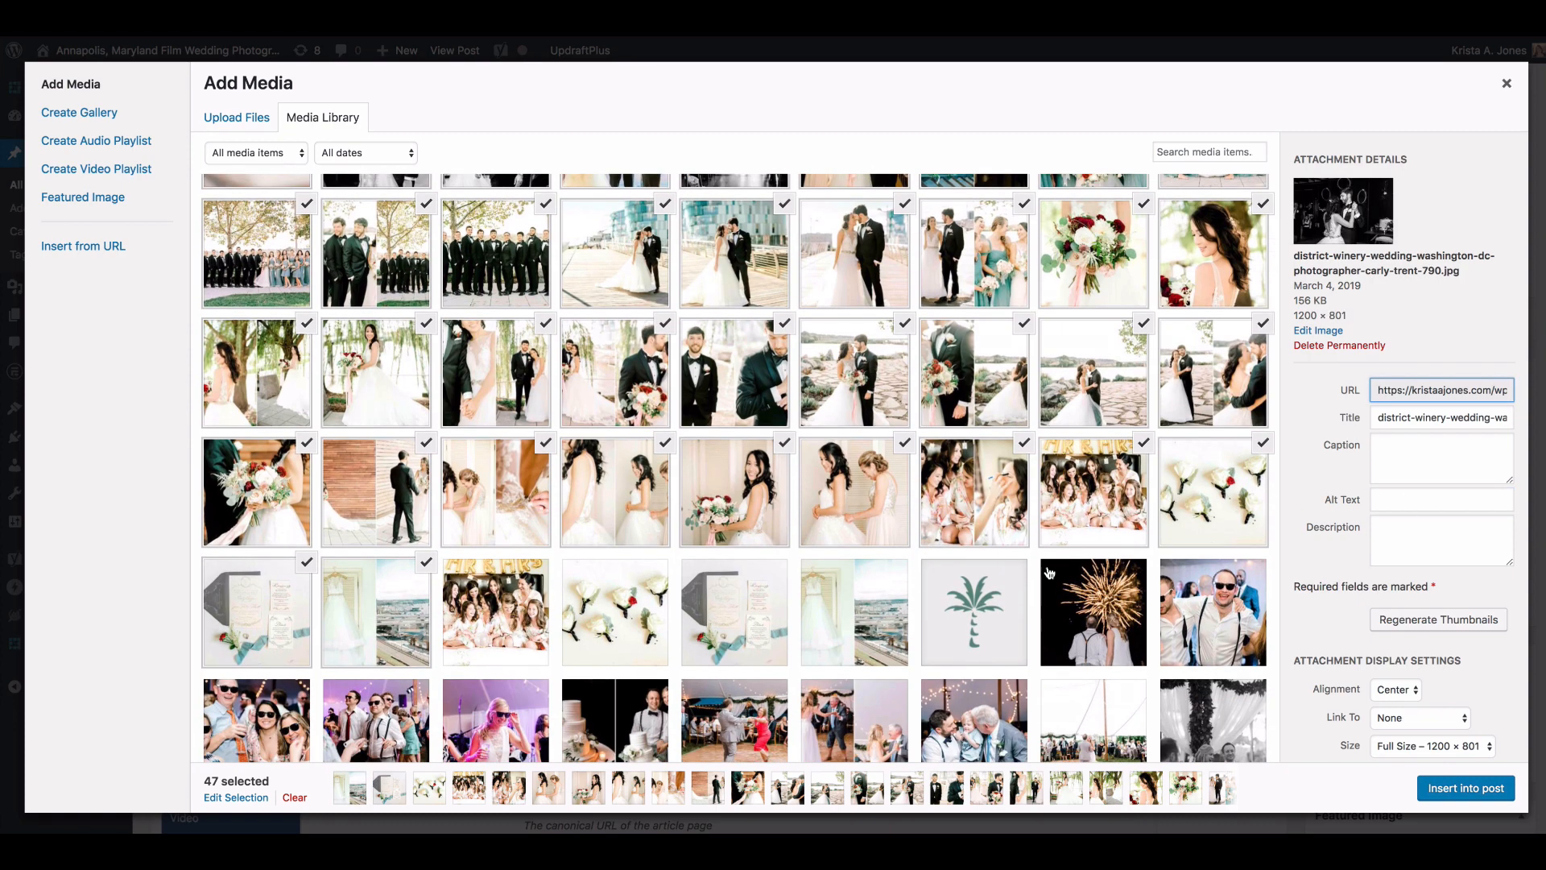
{"action": "left_click", "coordinate": [424, 642]}
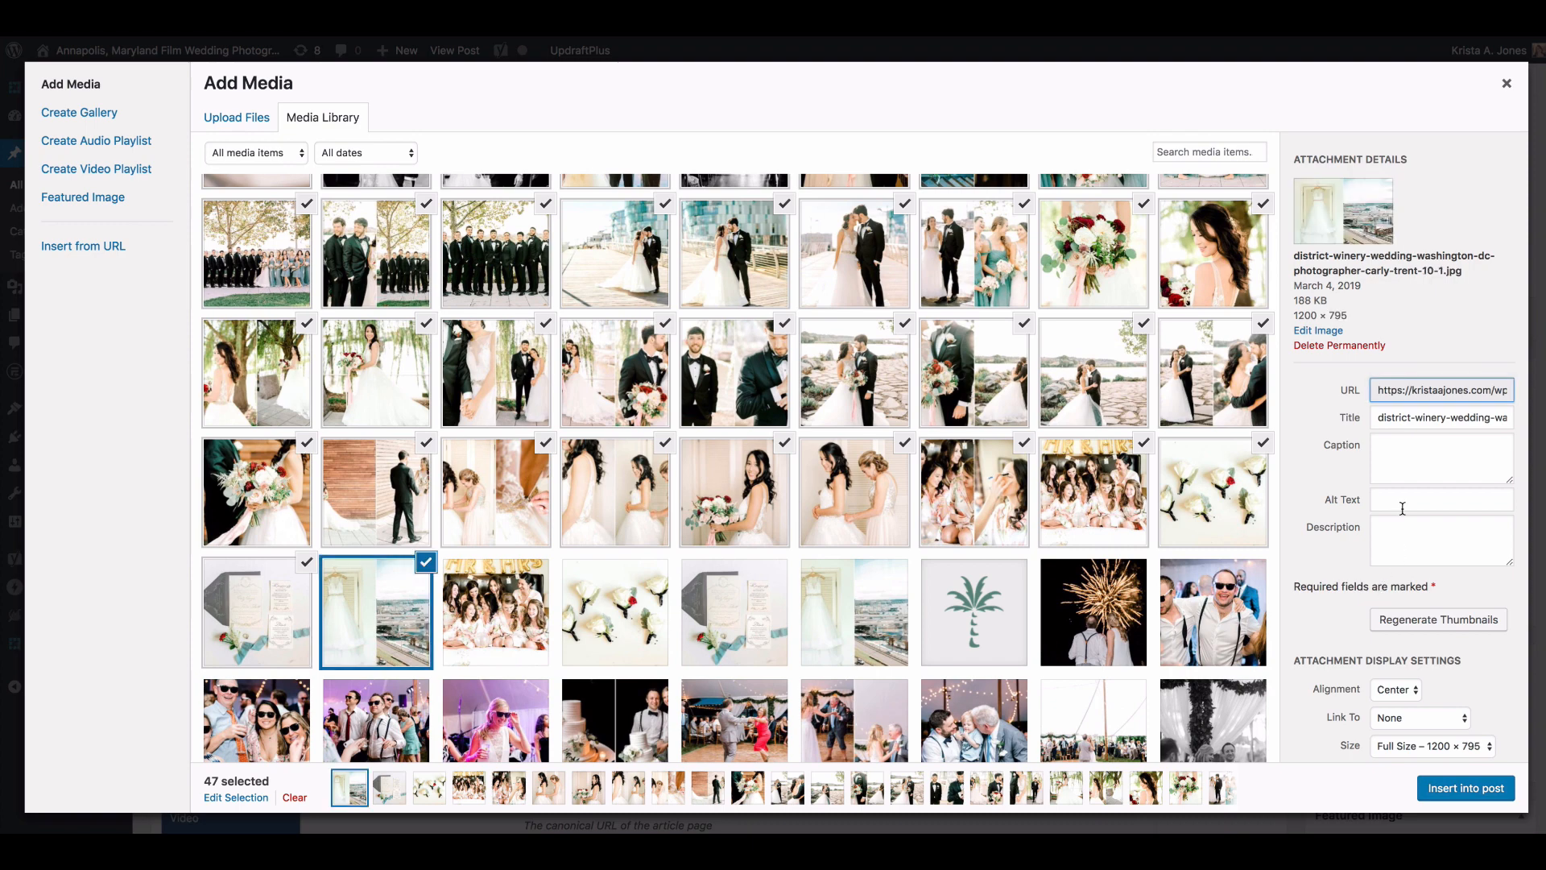
{"action": "left_click", "coordinate": [1403, 509]}
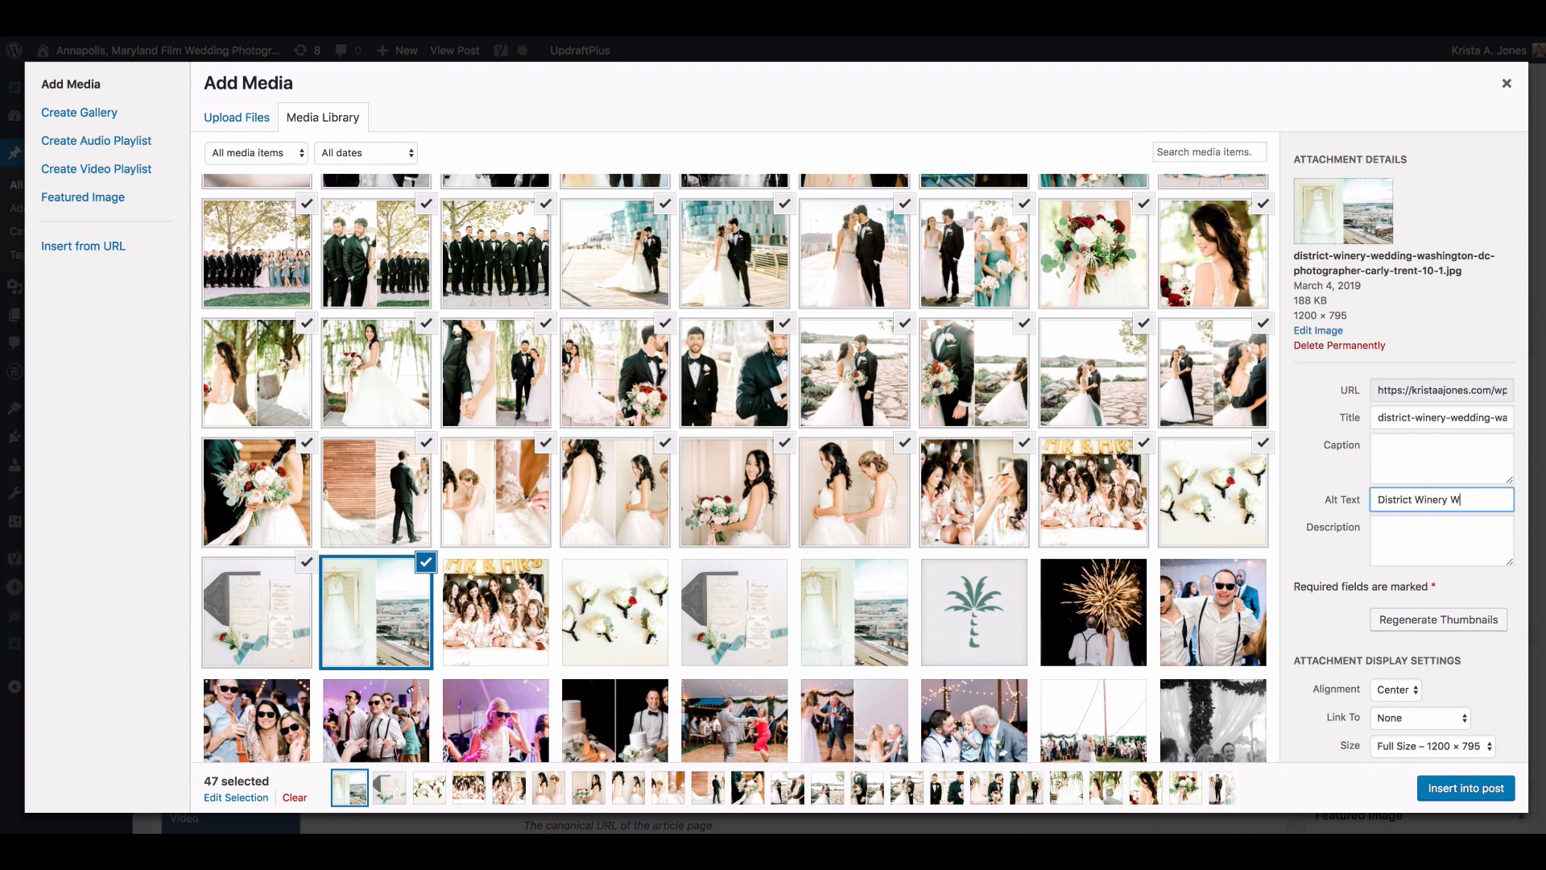
{"action": "key", "text": "BackSpace"}
{"action": "scroll", "coordinate": [1444, 501], "scroll_direction": "left", "scroll_amount": 5}
Step: Add "Wedding Dress |" at the start of the dress-and-harbor image's alt text
{"action": "left_click", "coordinate": [1379, 501]}
{"action": "type", "text": "Wedding Dress |"}
Step: Enter alt text ending with the photography business's name for the bouquet portrait numbered 162
{"action": "left_click", "coordinate": [271, 499]}
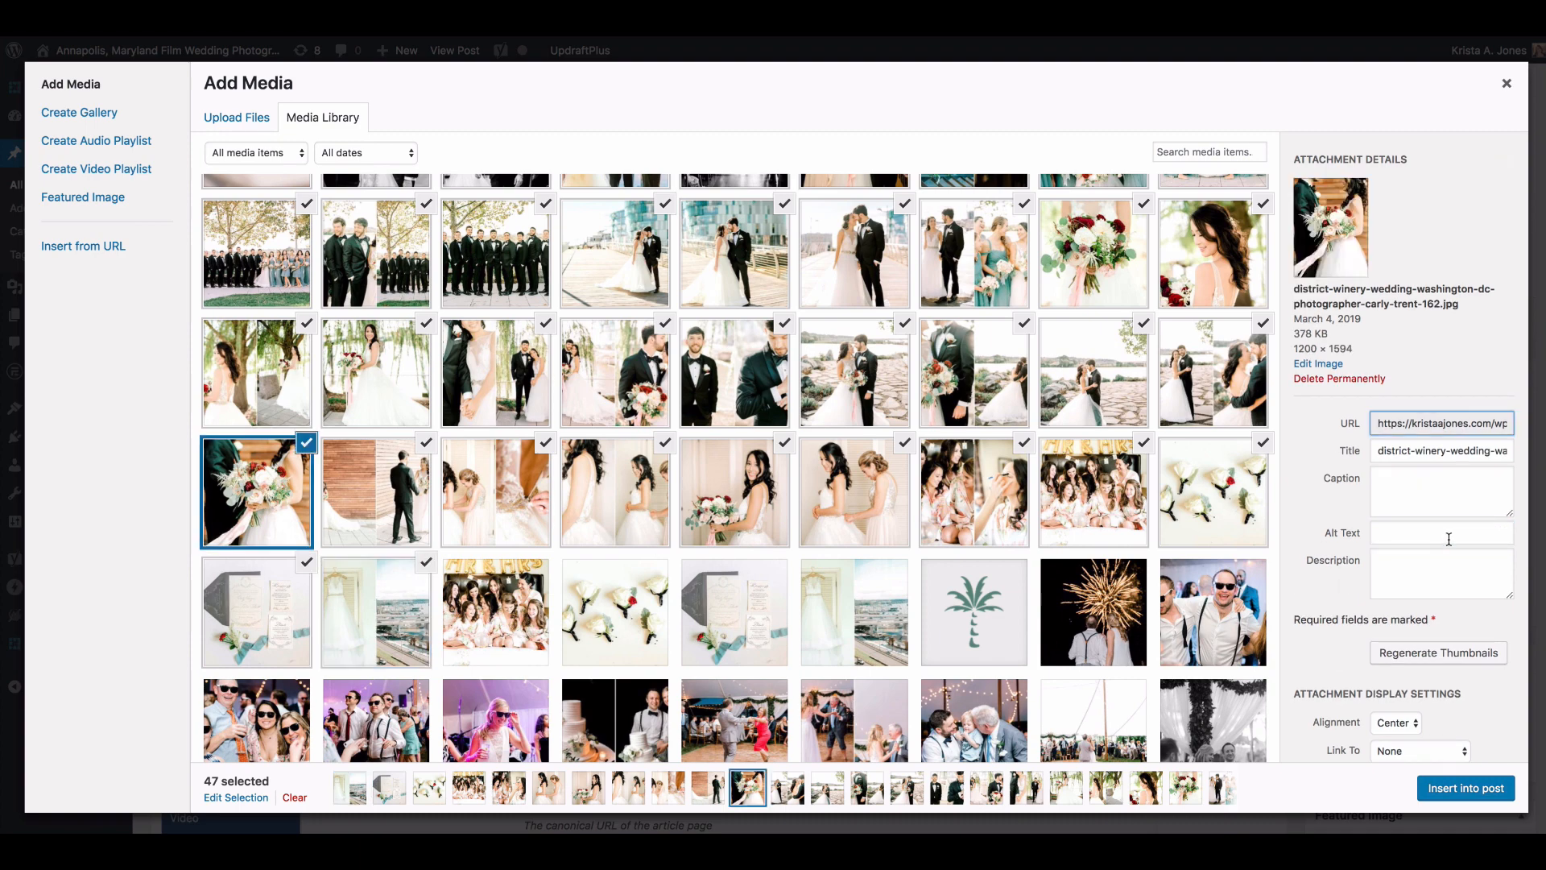
{"action": "left_click", "coordinate": [1448, 535]}
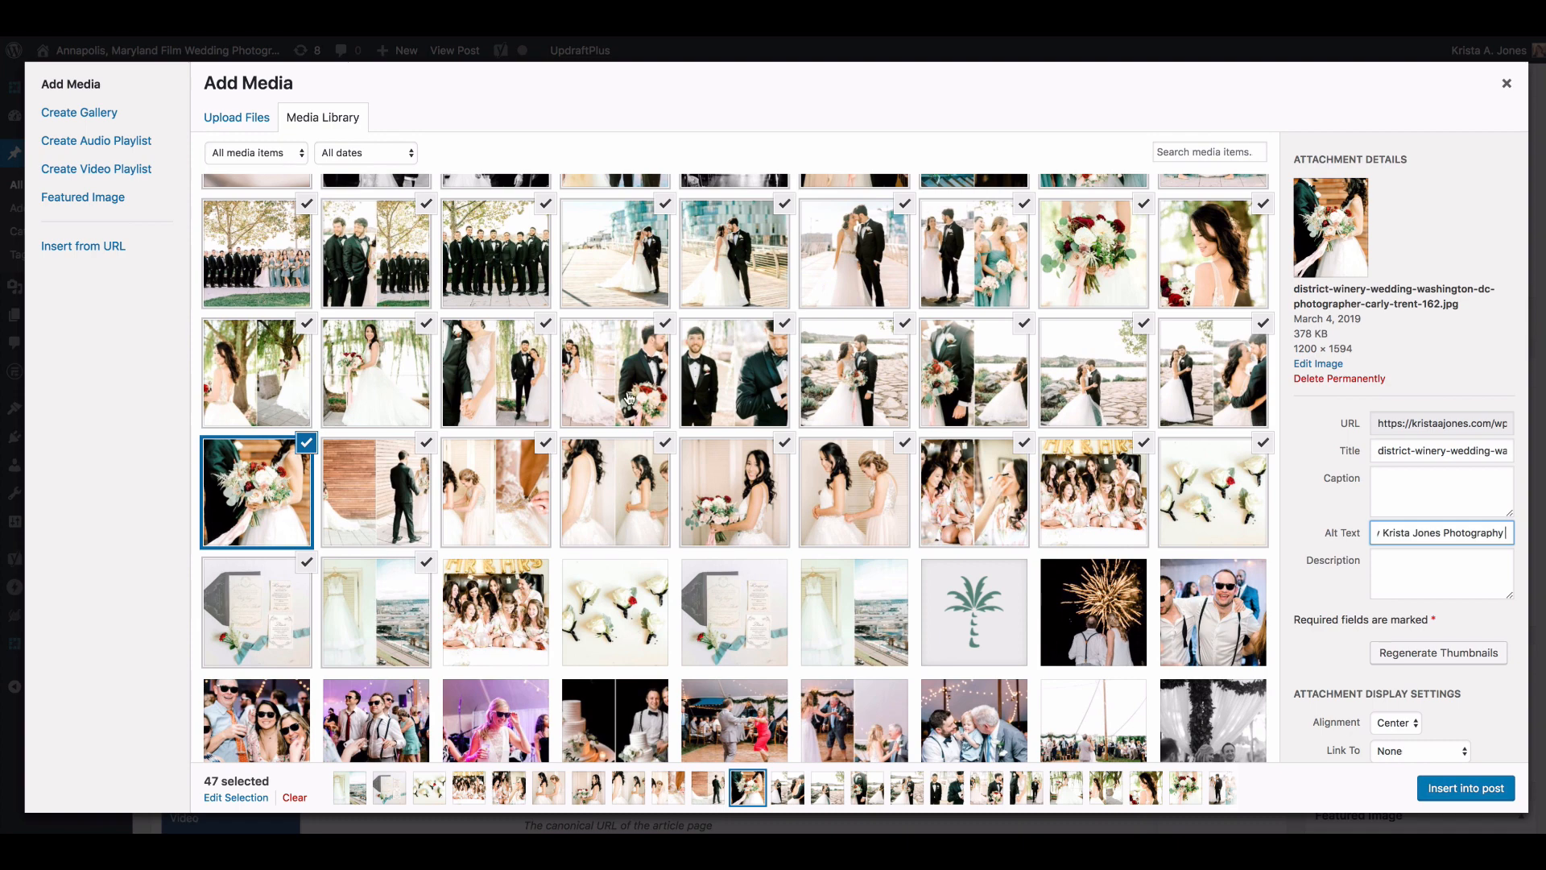
Step: Enter District Winery Wedding in Washington DC alt text crediting the photographers by name for the rocky-shore couple portrait numbered 185
{"action": "left_click", "coordinate": [629, 397]}
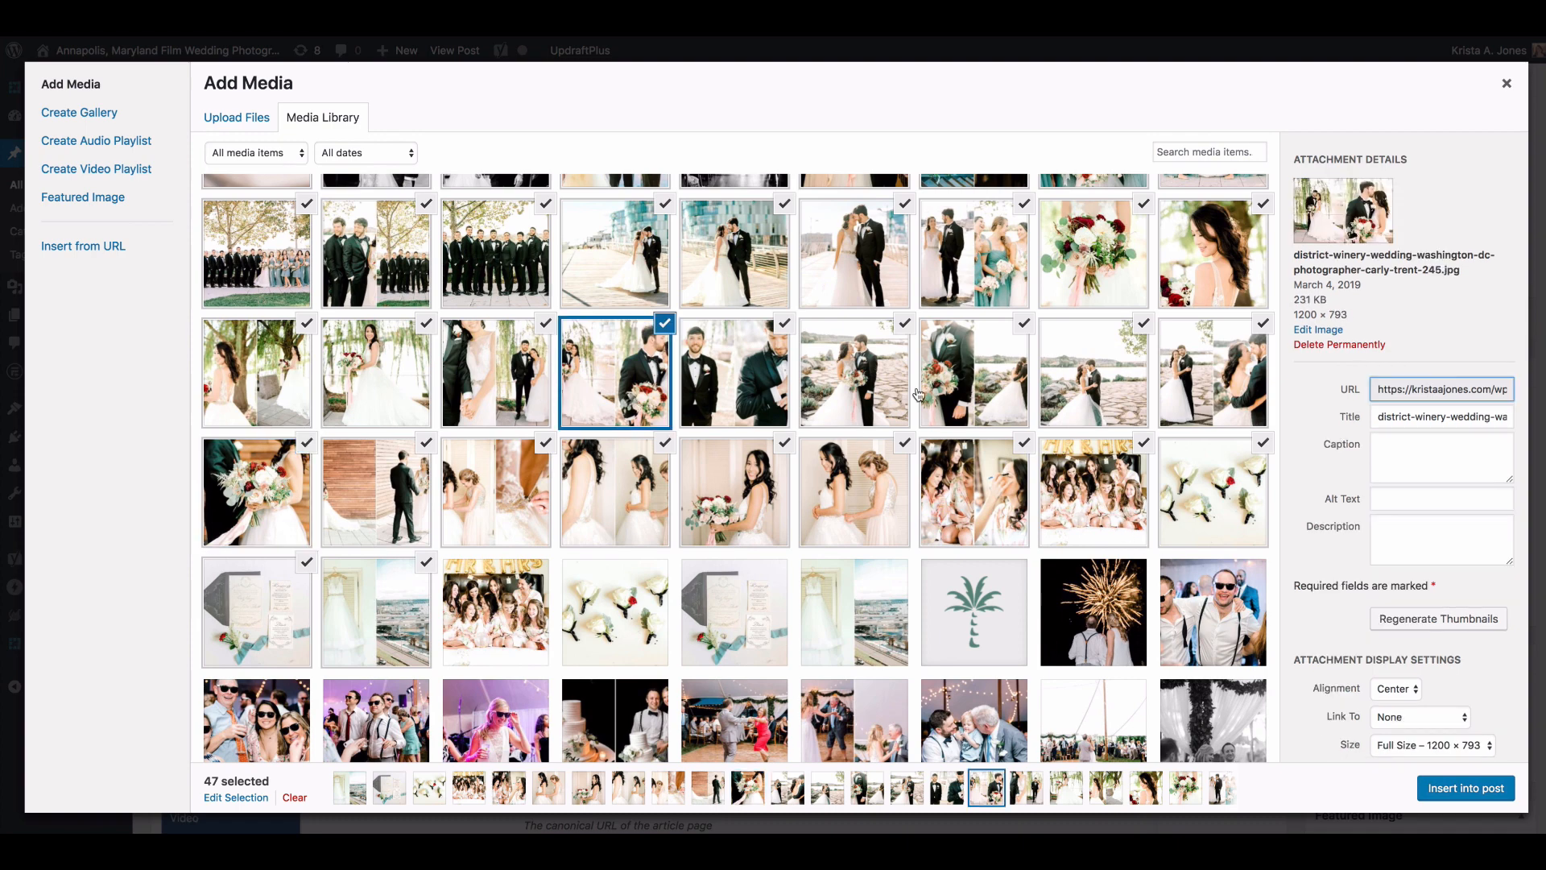
{"action": "left_click", "coordinate": [906, 394]}
{"action": "left_click", "coordinate": [1391, 538]}
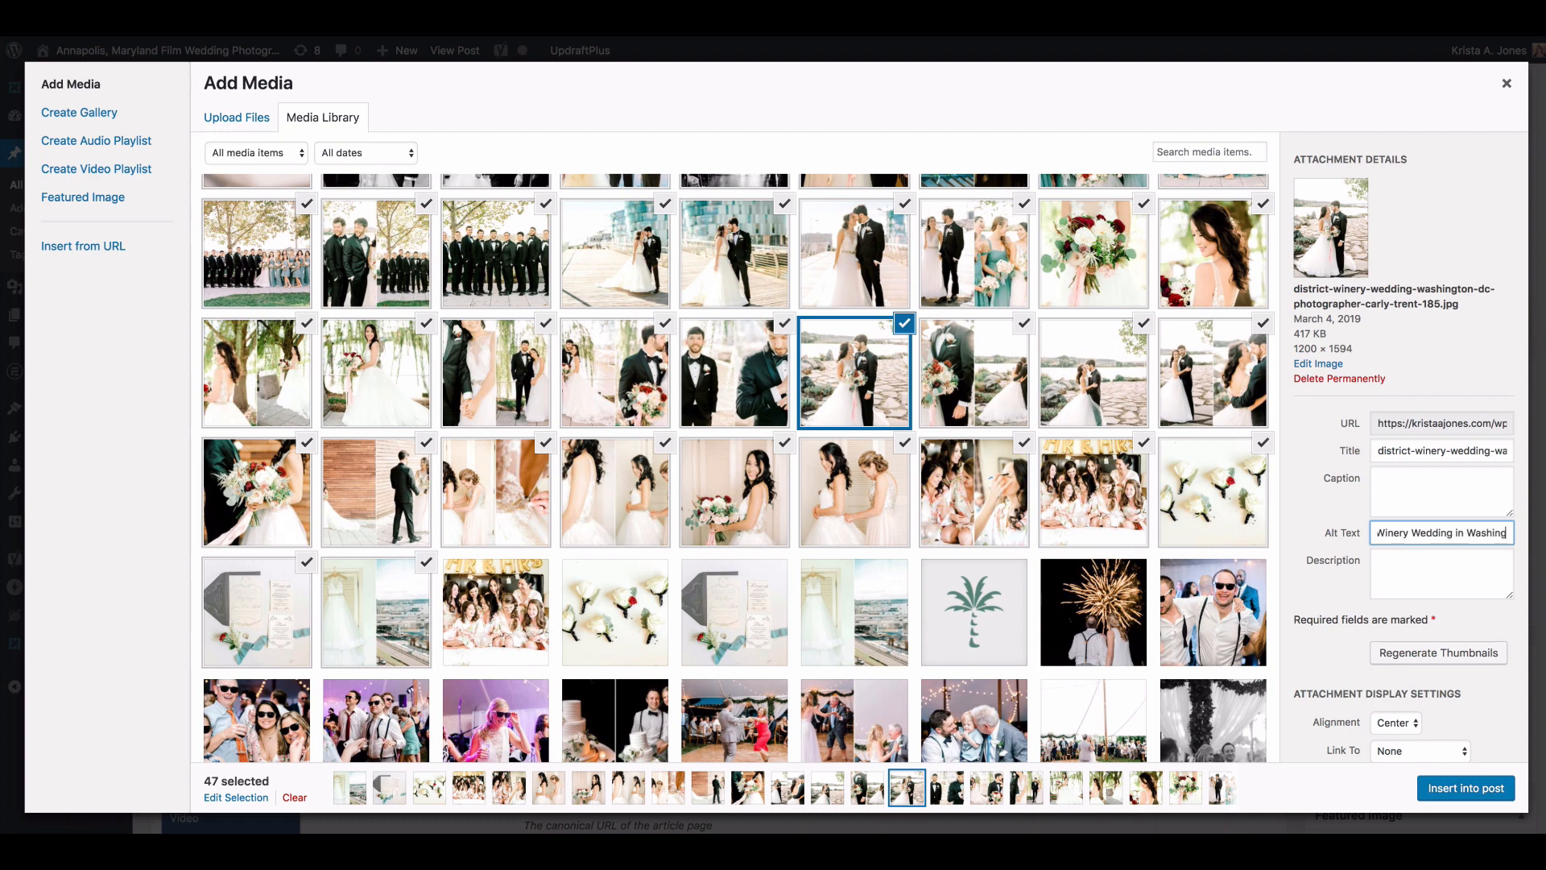
Step: Copy the alt text of portrait 185 to the couple portrait numbered 324
{"action": "key", "text": "ctrl+a"}
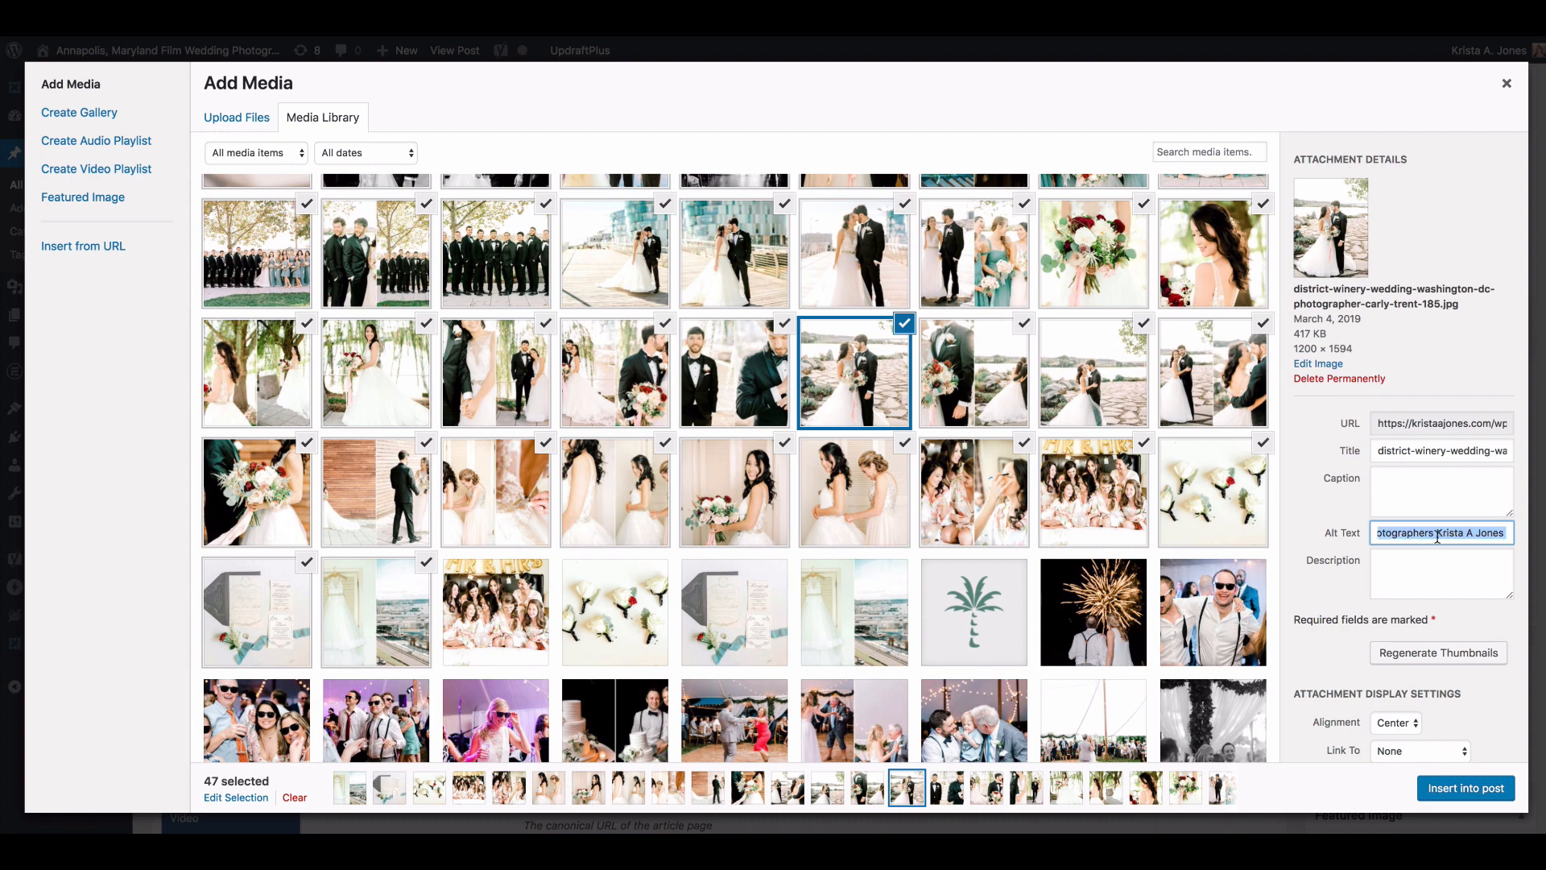
{"action": "scroll", "coordinate": [657, 263], "scroll_direction": "up", "scroll_amount": 3}
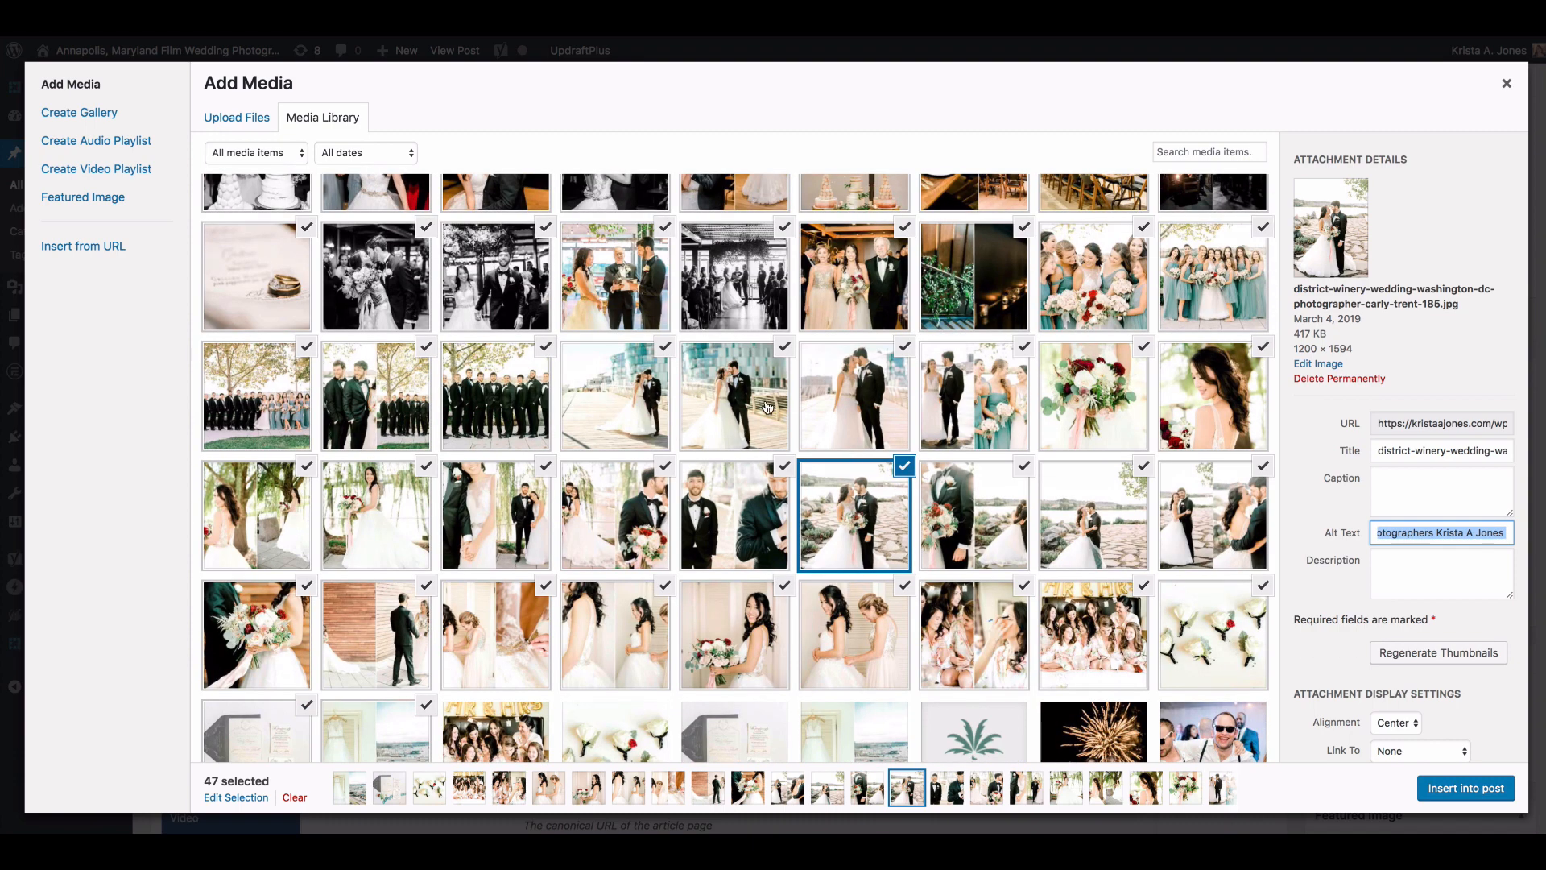
{"action": "left_click", "coordinate": [733, 391]}
{"action": "left_click", "coordinate": [1409, 533]}
{"action": "key", "text": "ctrl+v"}
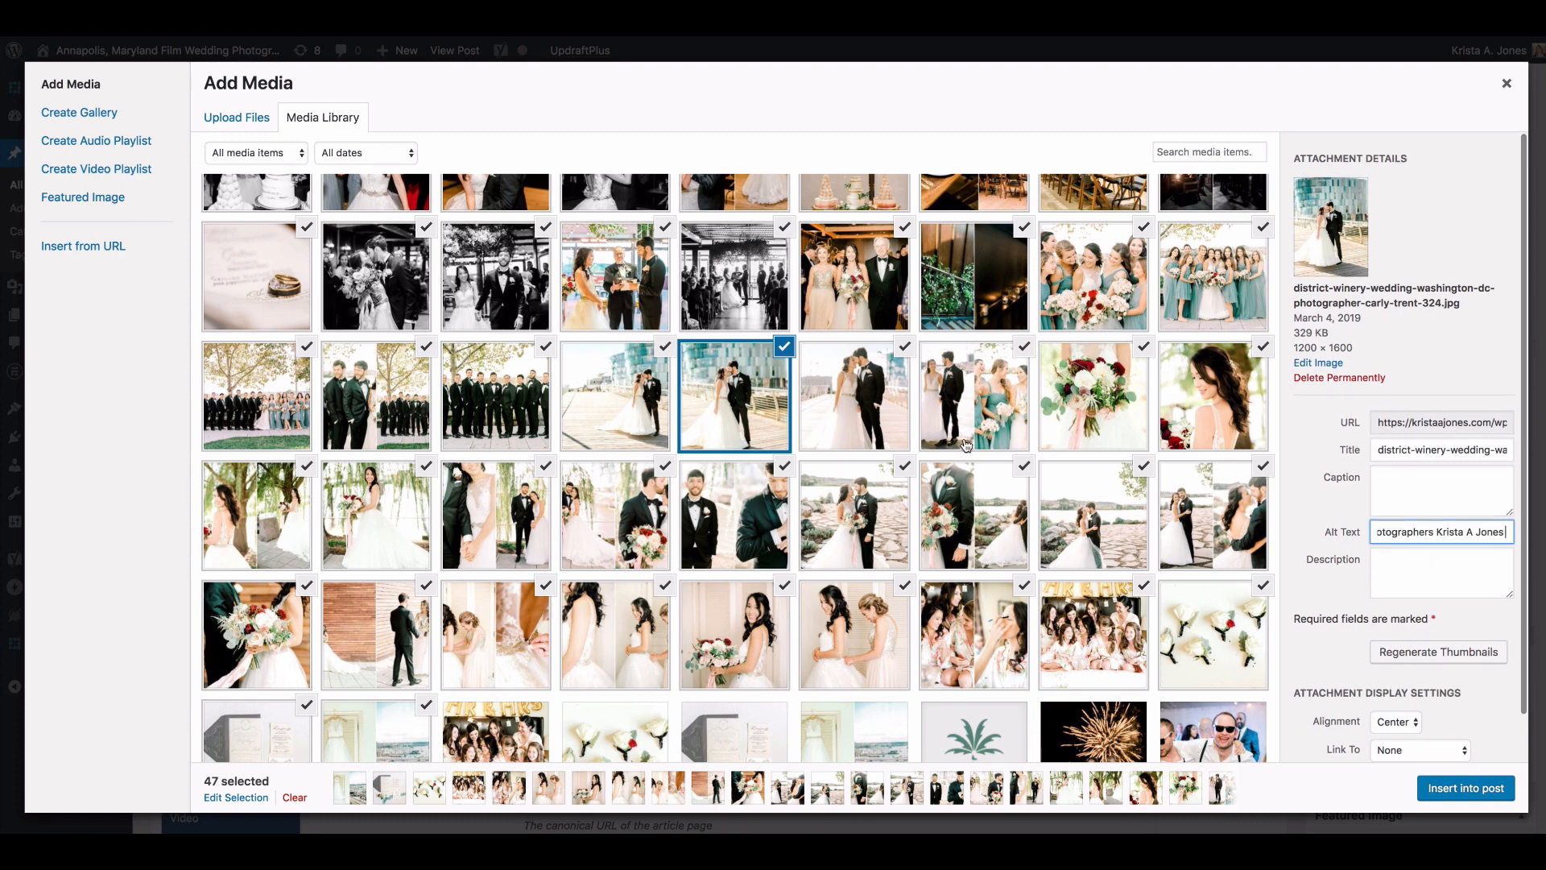
Step: Keep the display size at Full Size for image 591 and insert all the selected images into the post
{"action": "scroll", "coordinate": [935, 442], "scroll_direction": "up", "scroll_amount": 1}
{"action": "left_click", "coordinate": [901, 384]}
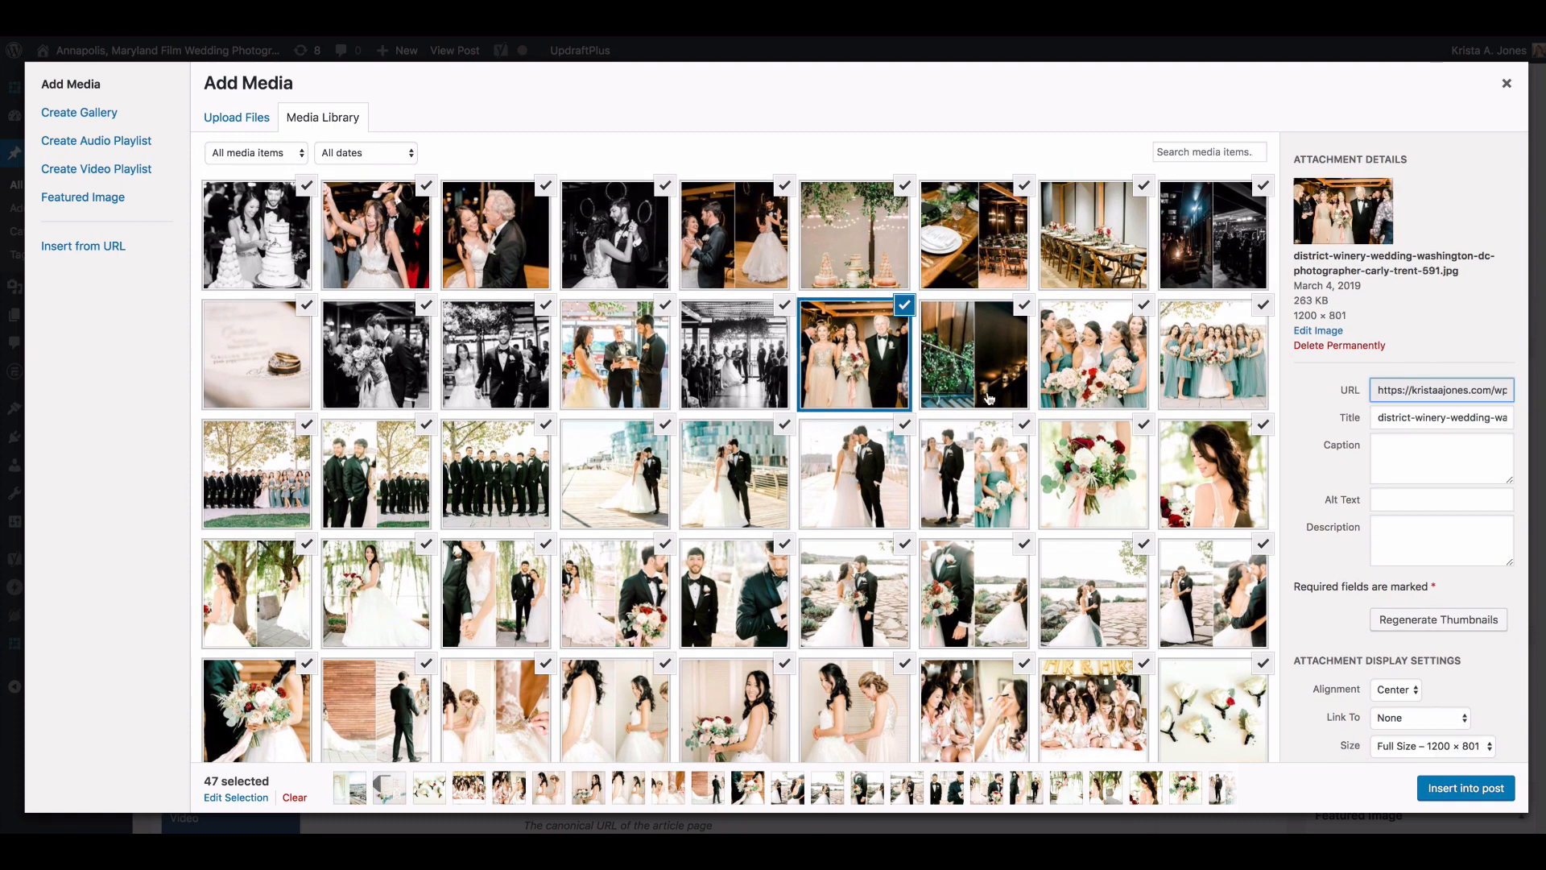
{"action": "scroll", "coordinate": [1393, 724], "scroll_direction": "down", "scroll_amount": 1}
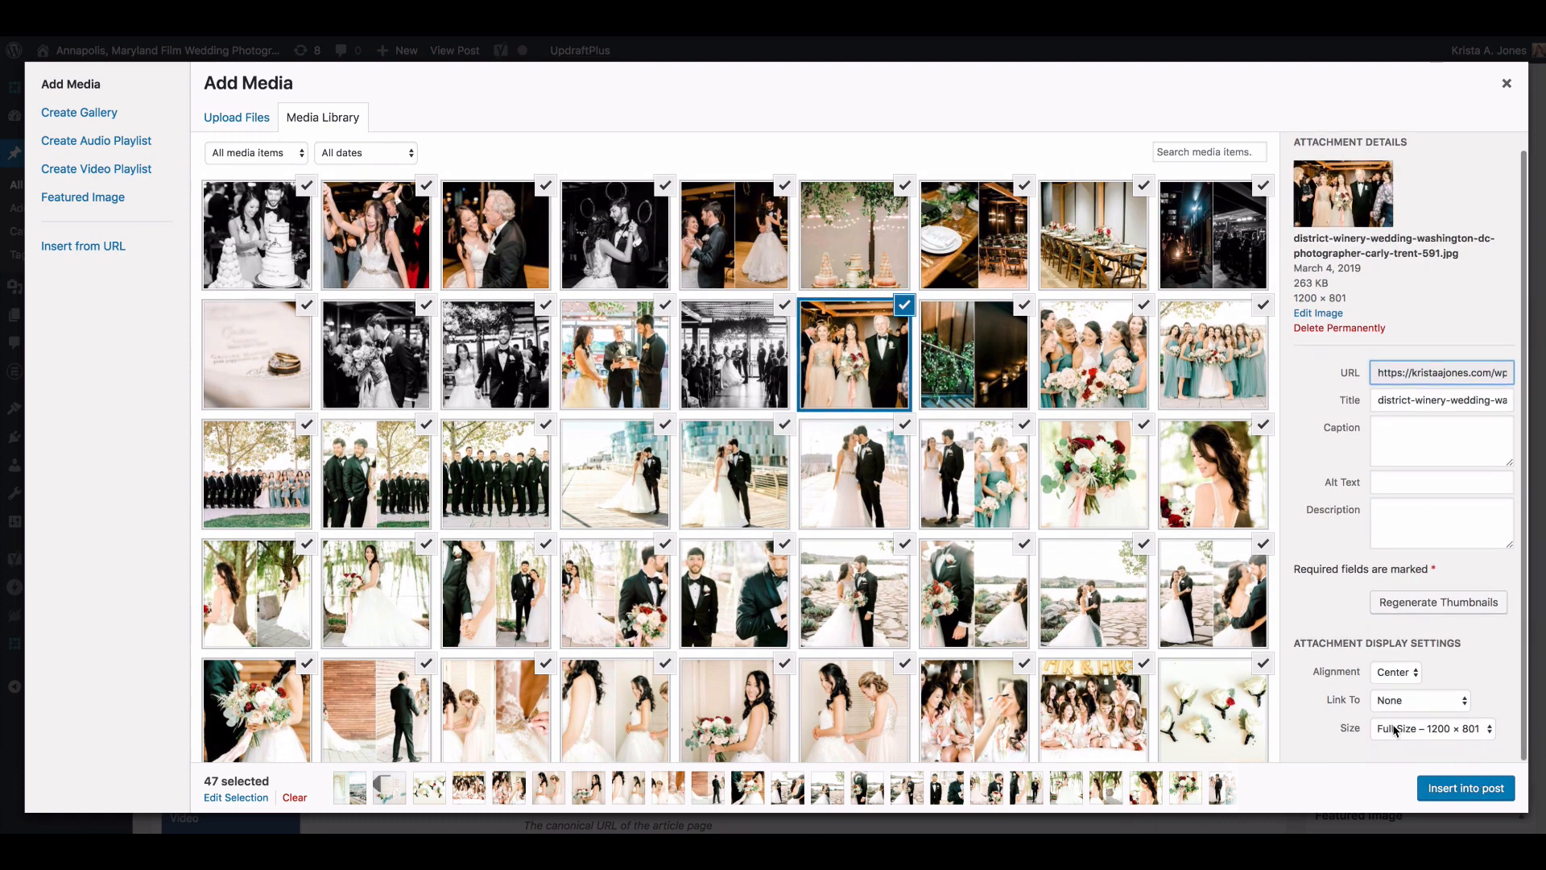
{"action": "left_click", "coordinate": [1406, 730]}
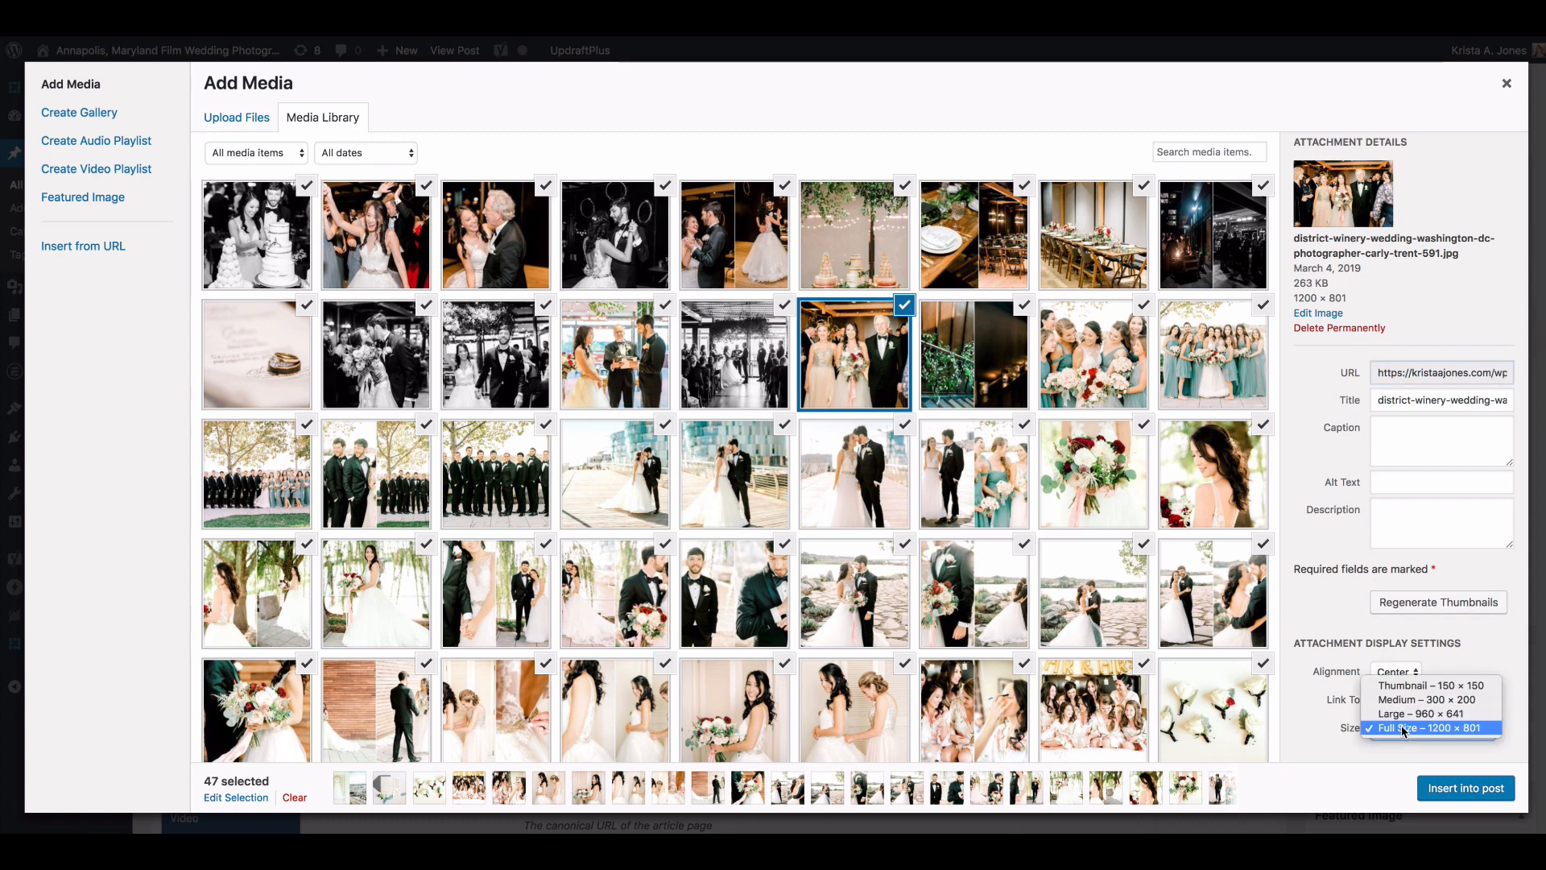
{"action": "left_click", "coordinate": [1403, 728]}
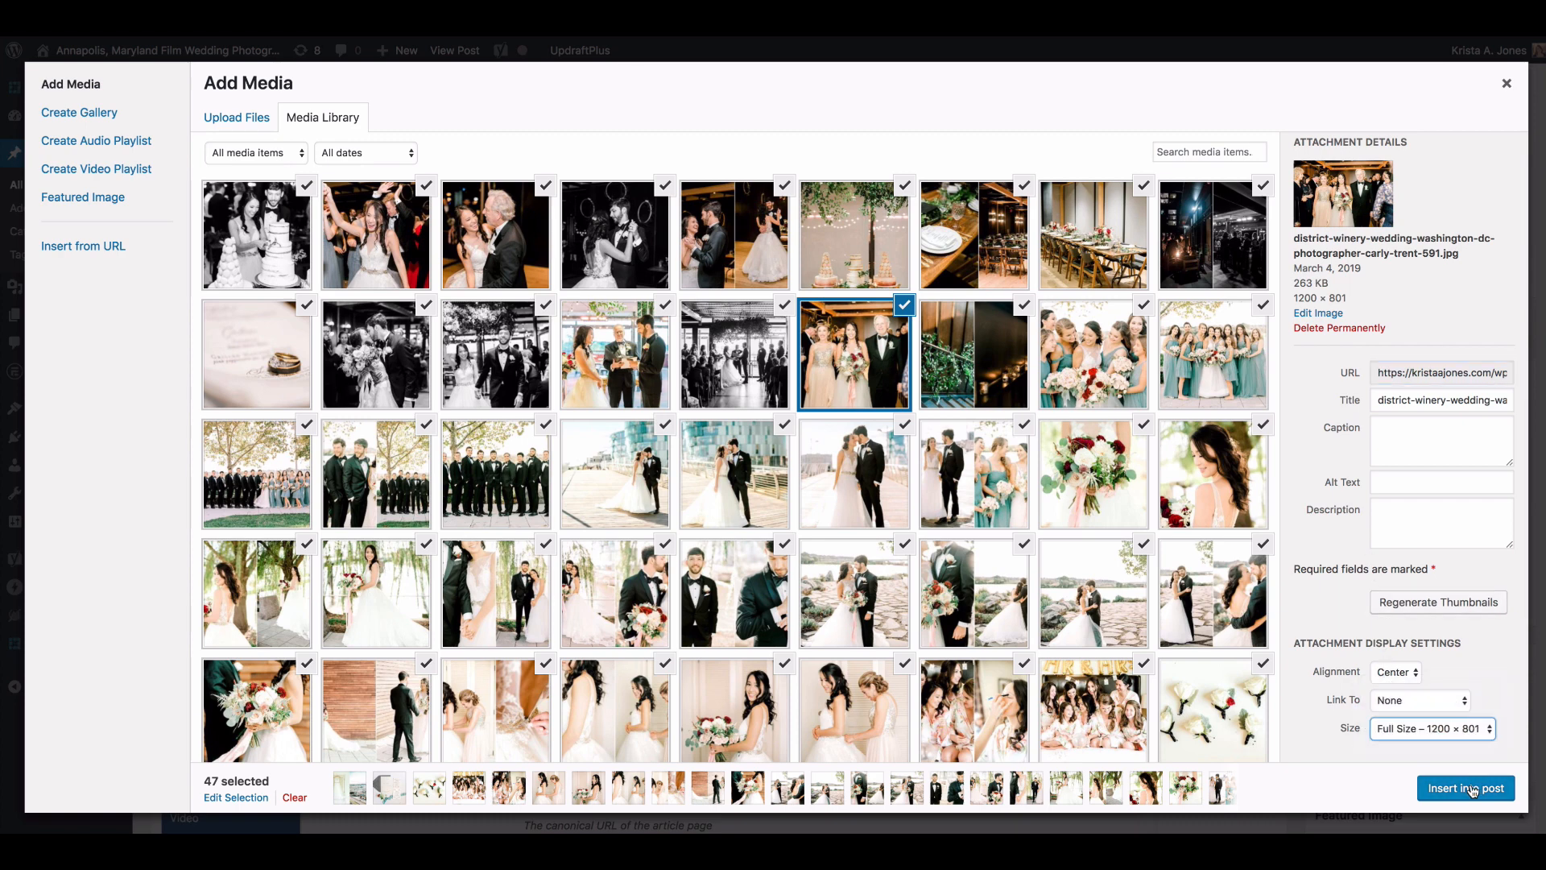
{"action": "left_click", "coordinate": [1477, 788]}
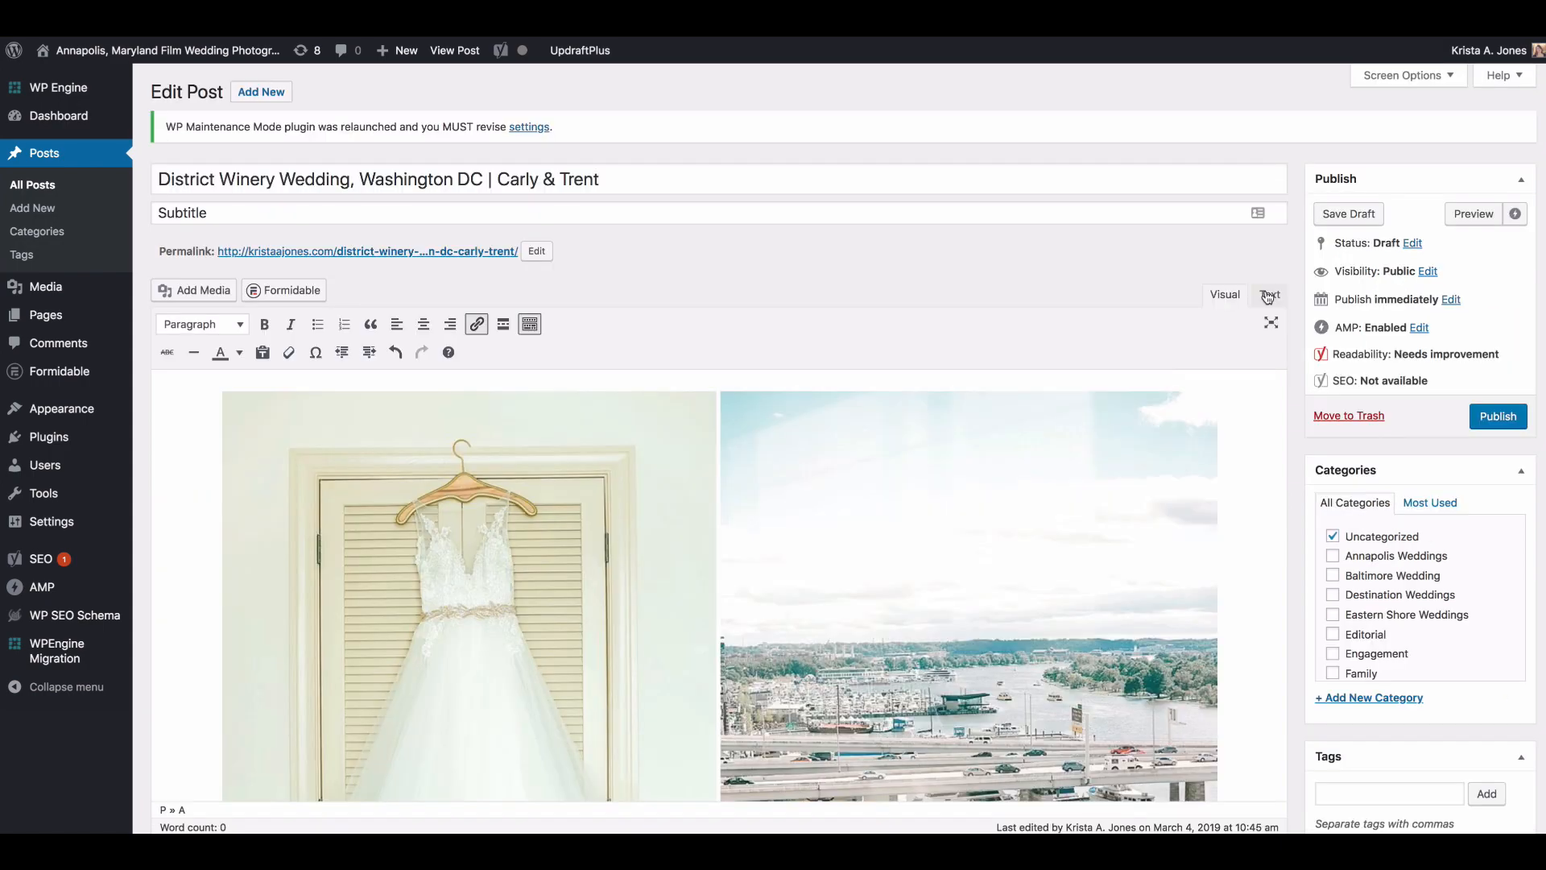
Step: Open the post's HTML source and remove the link tags around image 10-2 and the opening link before image 24-2
{"action": "left_click", "coordinate": [1269, 295]}
{"action": "scroll", "coordinate": [357, 435], "scroll_direction": "down", "scroll_amount": 10}
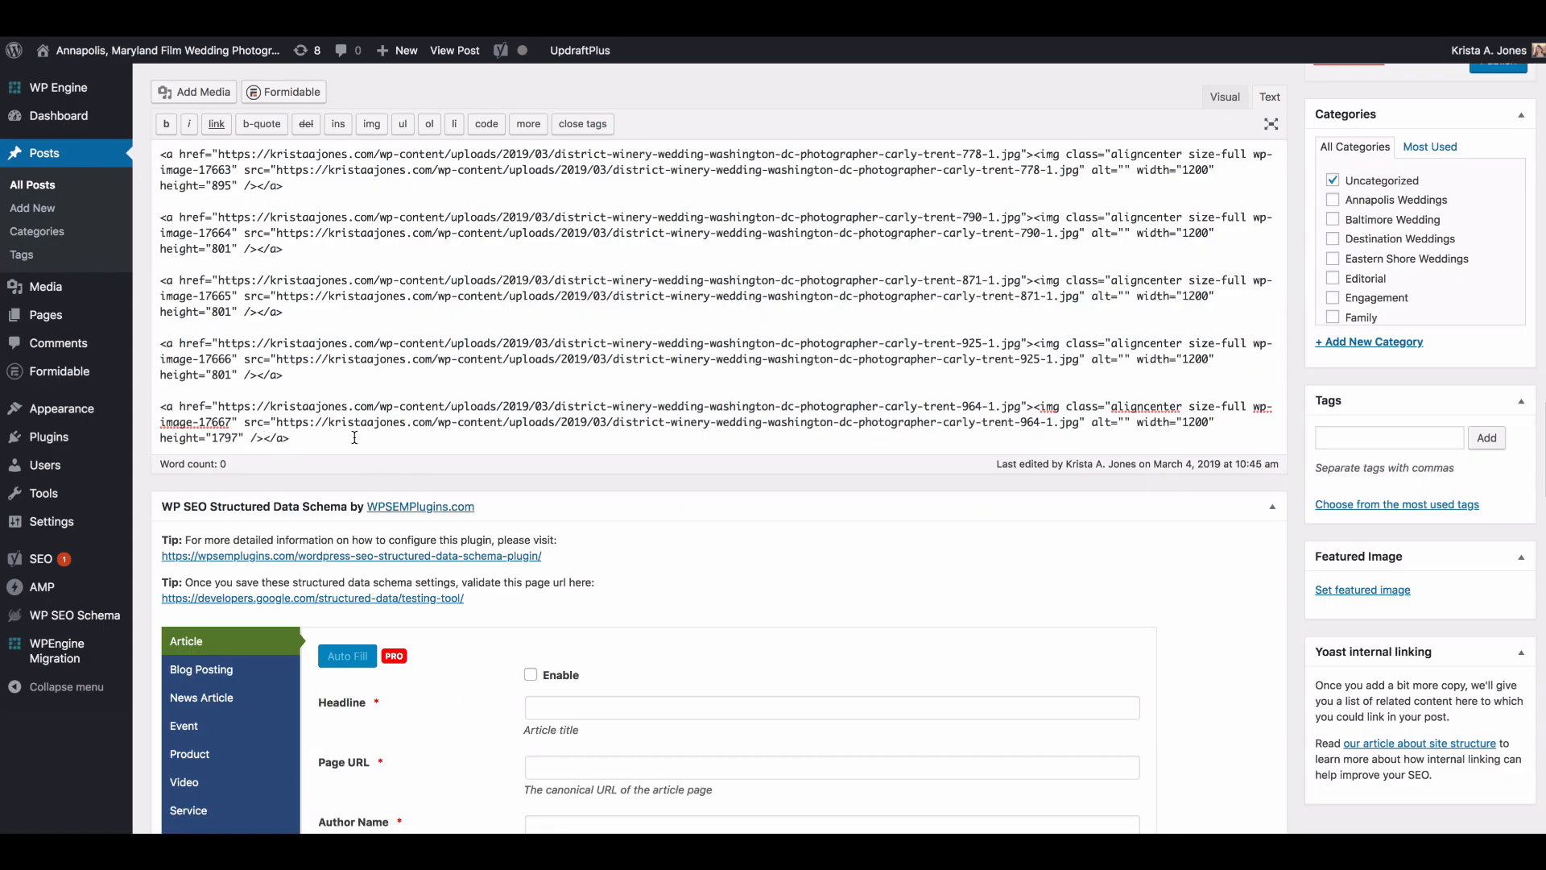
{"action": "scroll", "coordinate": [357, 435], "scroll_direction": "up", "scroll_amount": 12}
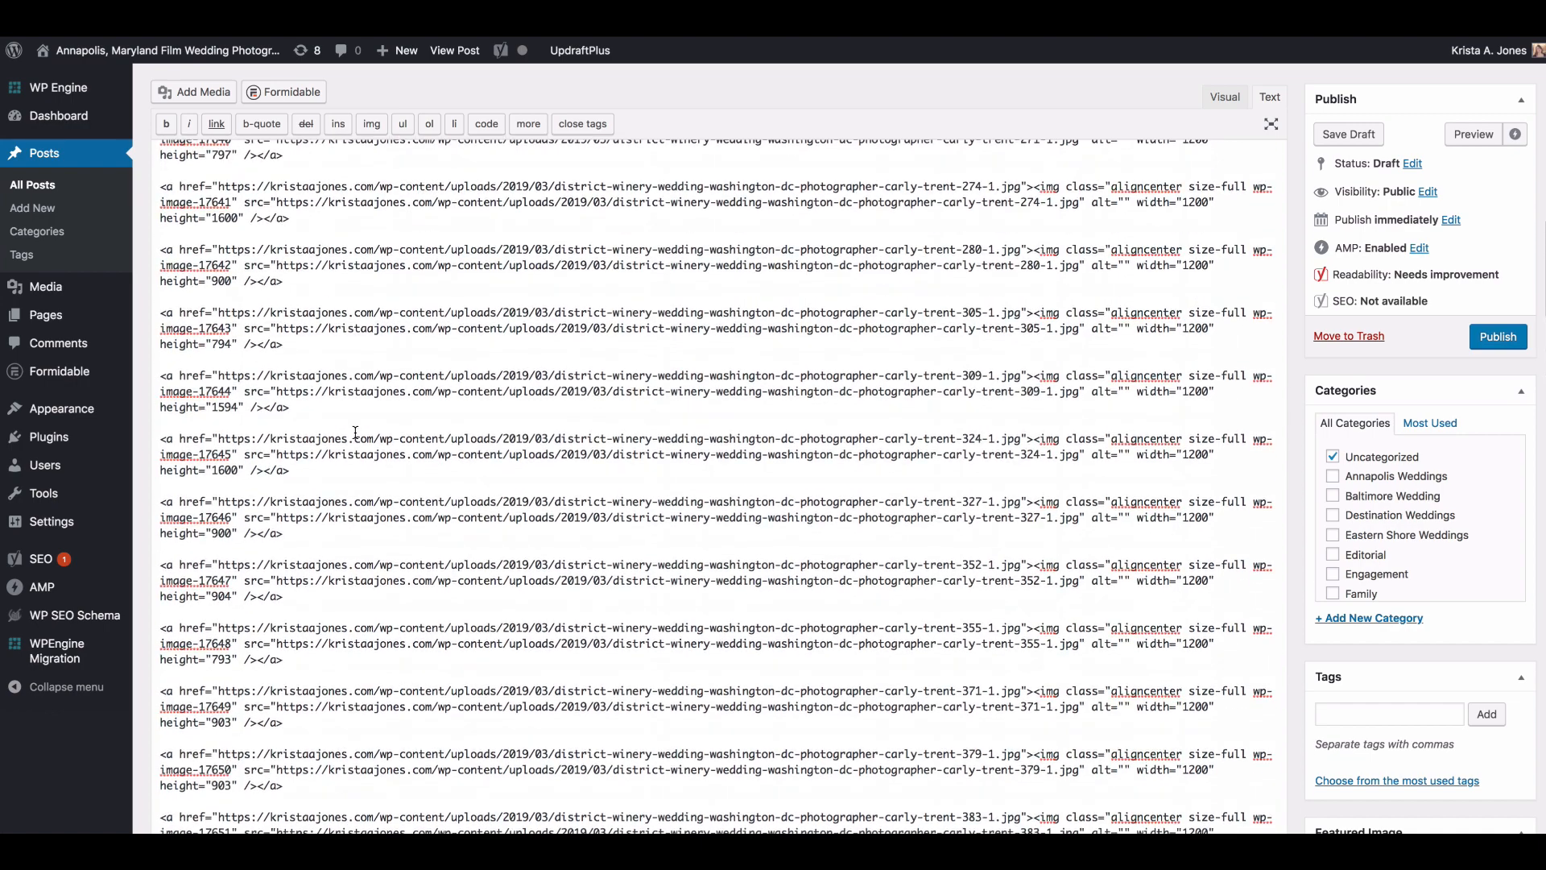
{"action": "scroll", "coordinate": [357, 432], "scroll_direction": "up", "scroll_amount": 10}
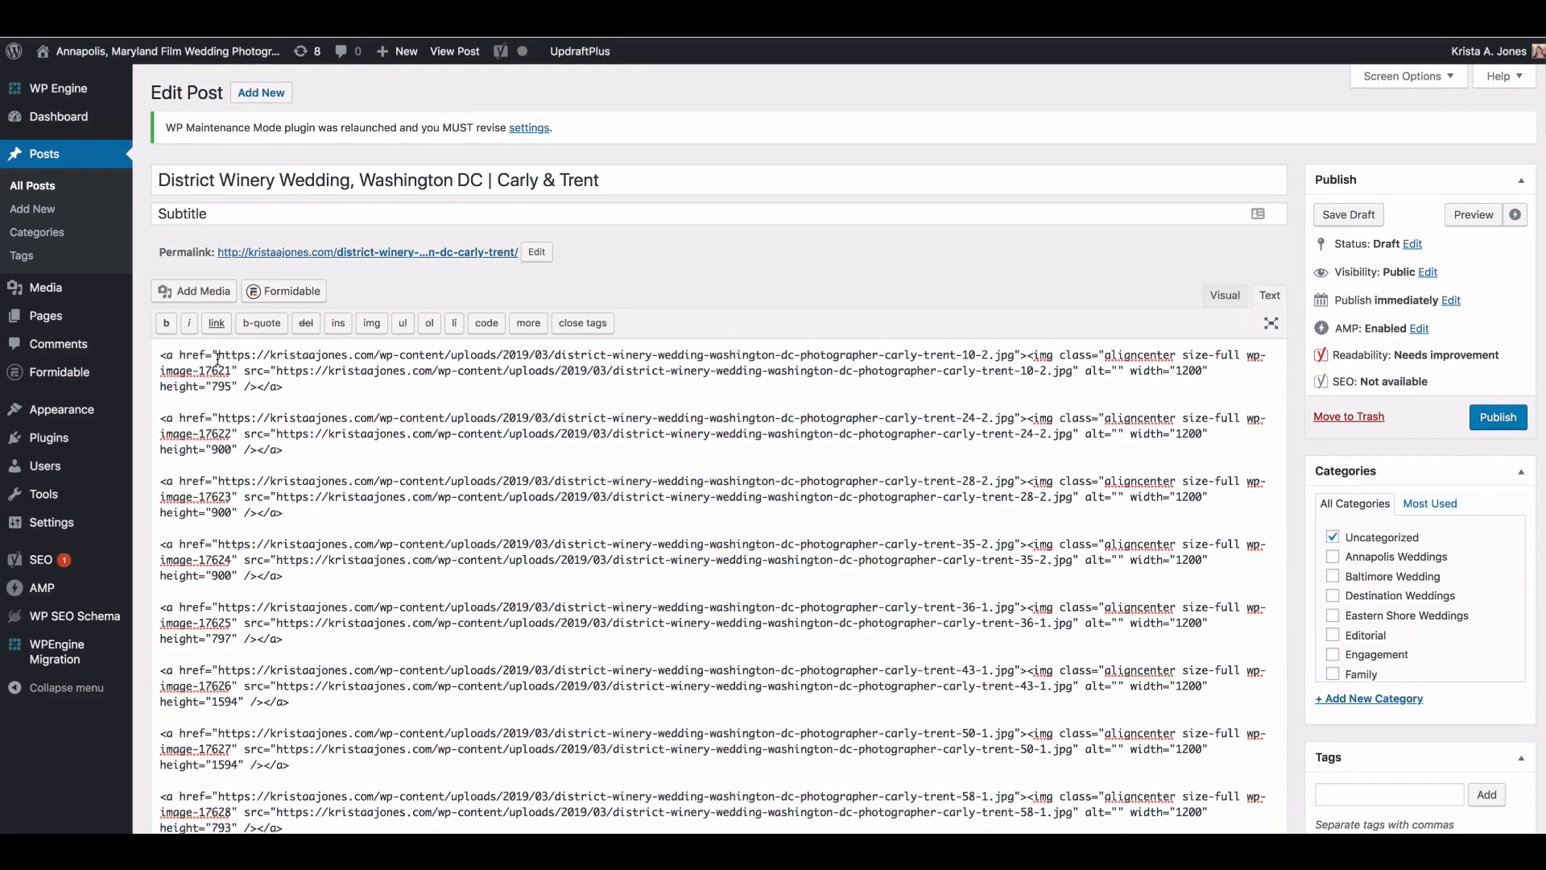
{"action": "left_click_drag", "start_coordinate": [160, 355], "coordinate": [1019, 355]}
{"action": "key", "text": "BackSpace"}
{"action": "left_click_drag", "start_coordinate": [451, 371], "coordinate": [1035, 404]}
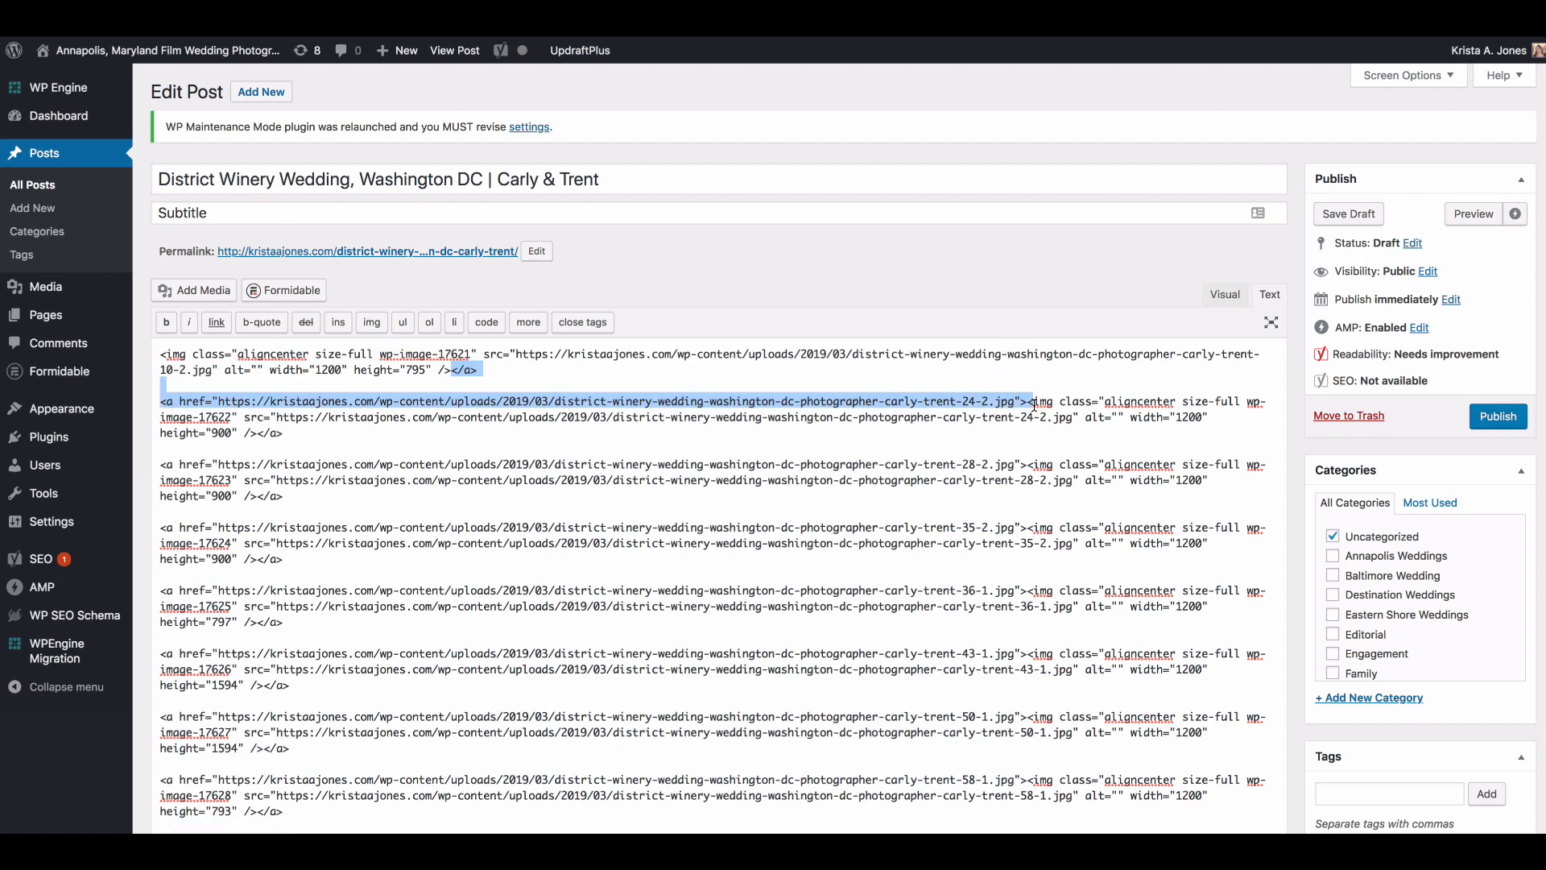
{"action": "key", "text": "BackSpace"}
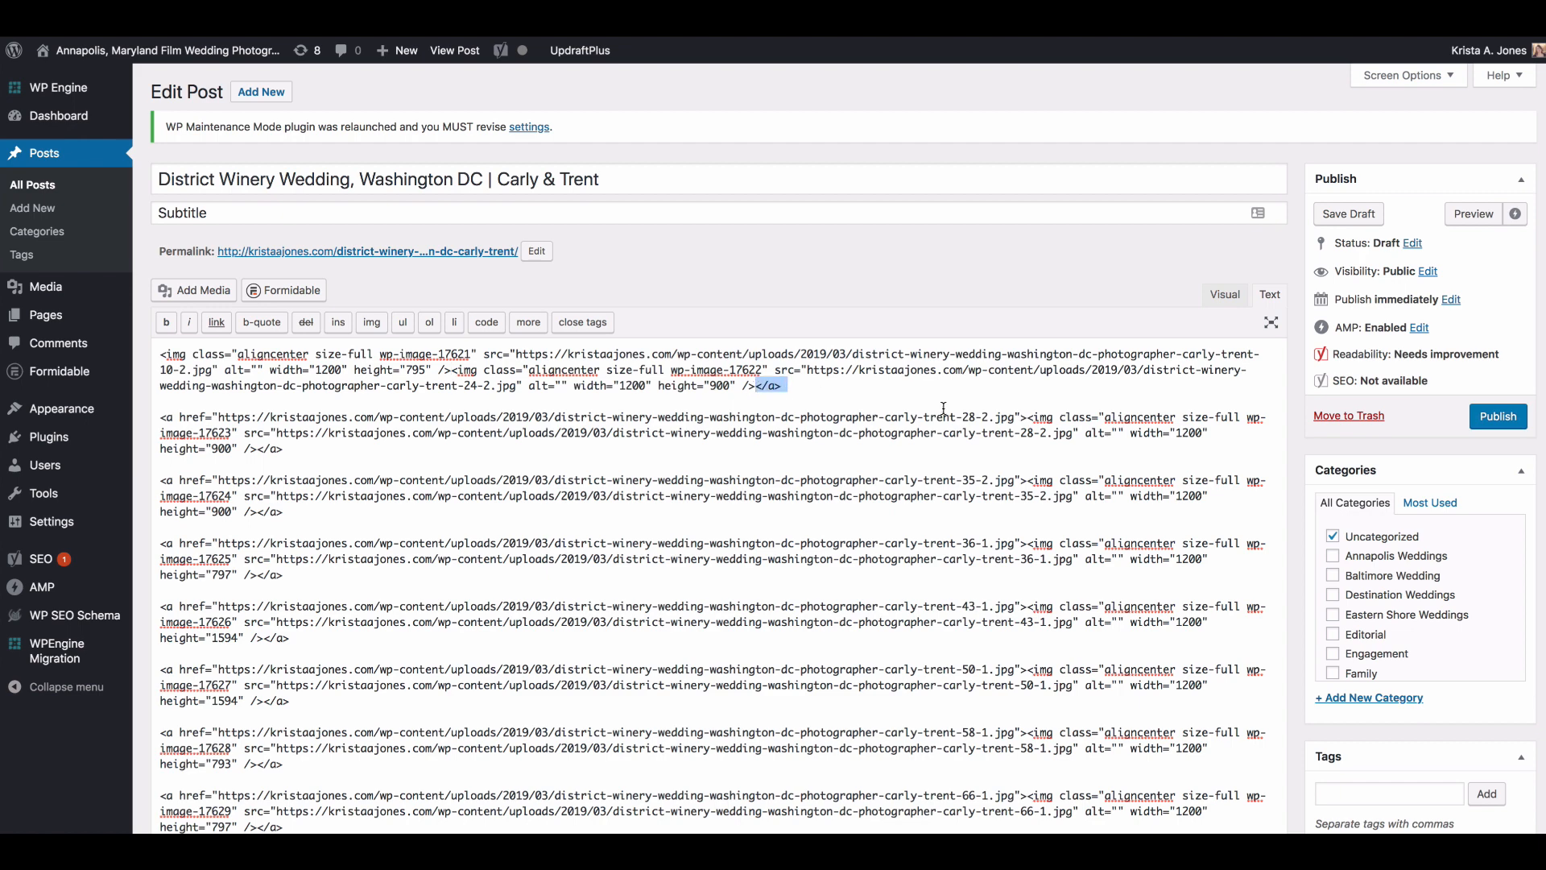
Step: Delete the link tags and blank lines between the image codes from 24-2 through 36-1
{"action": "left_click_drag", "start_coordinate": [757, 387], "coordinate": [1031, 419]}
{"action": "key", "text": "BackSpace"}
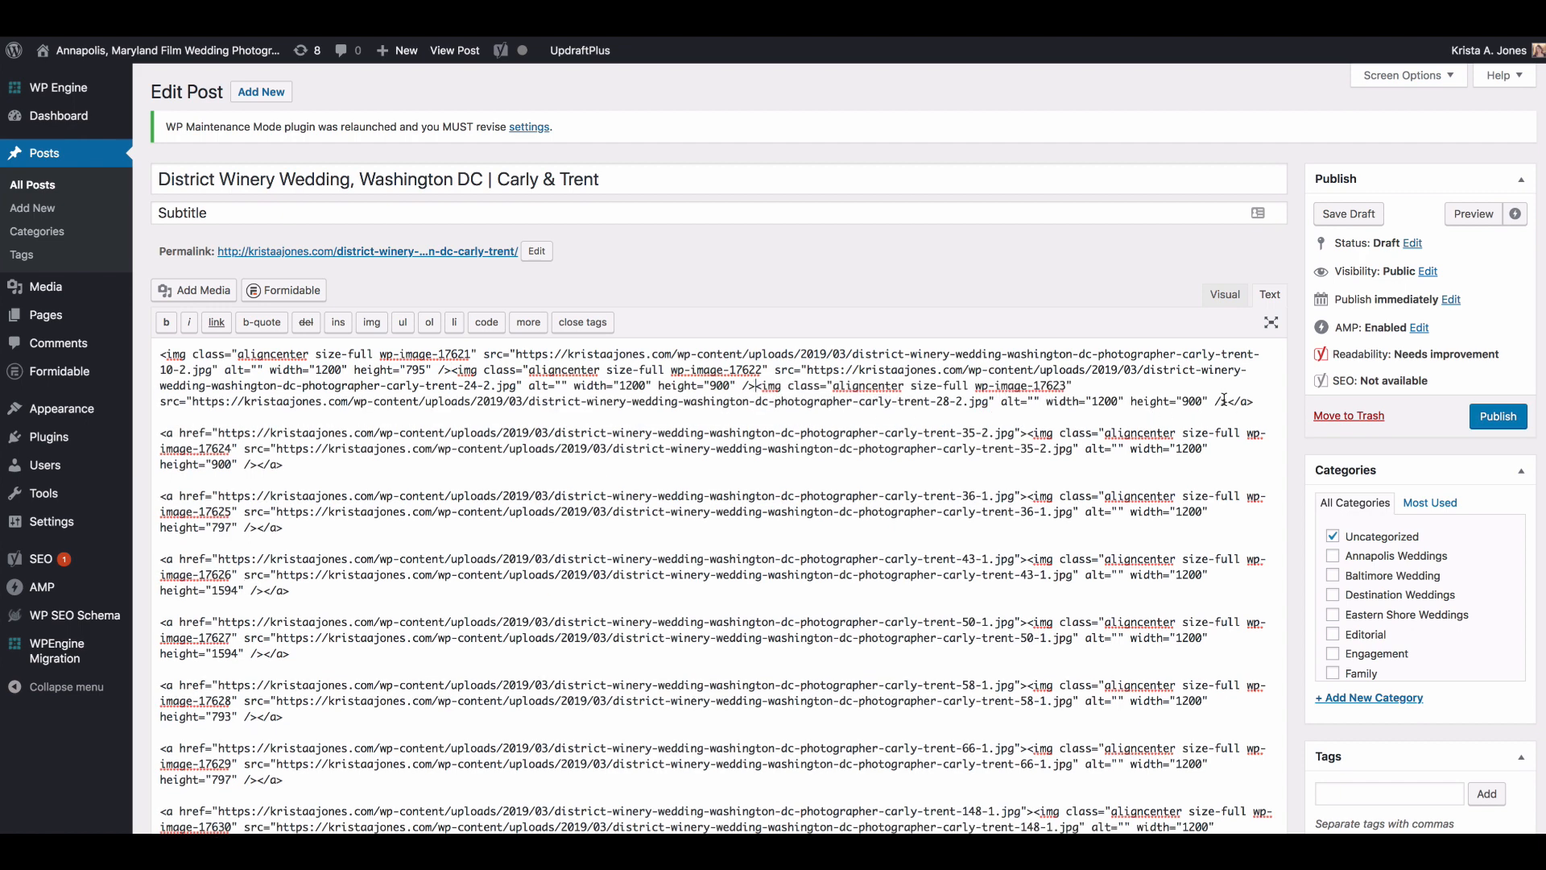
{"action": "left_click_drag", "start_coordinate": [1225, 400], "coordinate": [1035, 429]}
{"action": "key", "text": "BackSpace"}
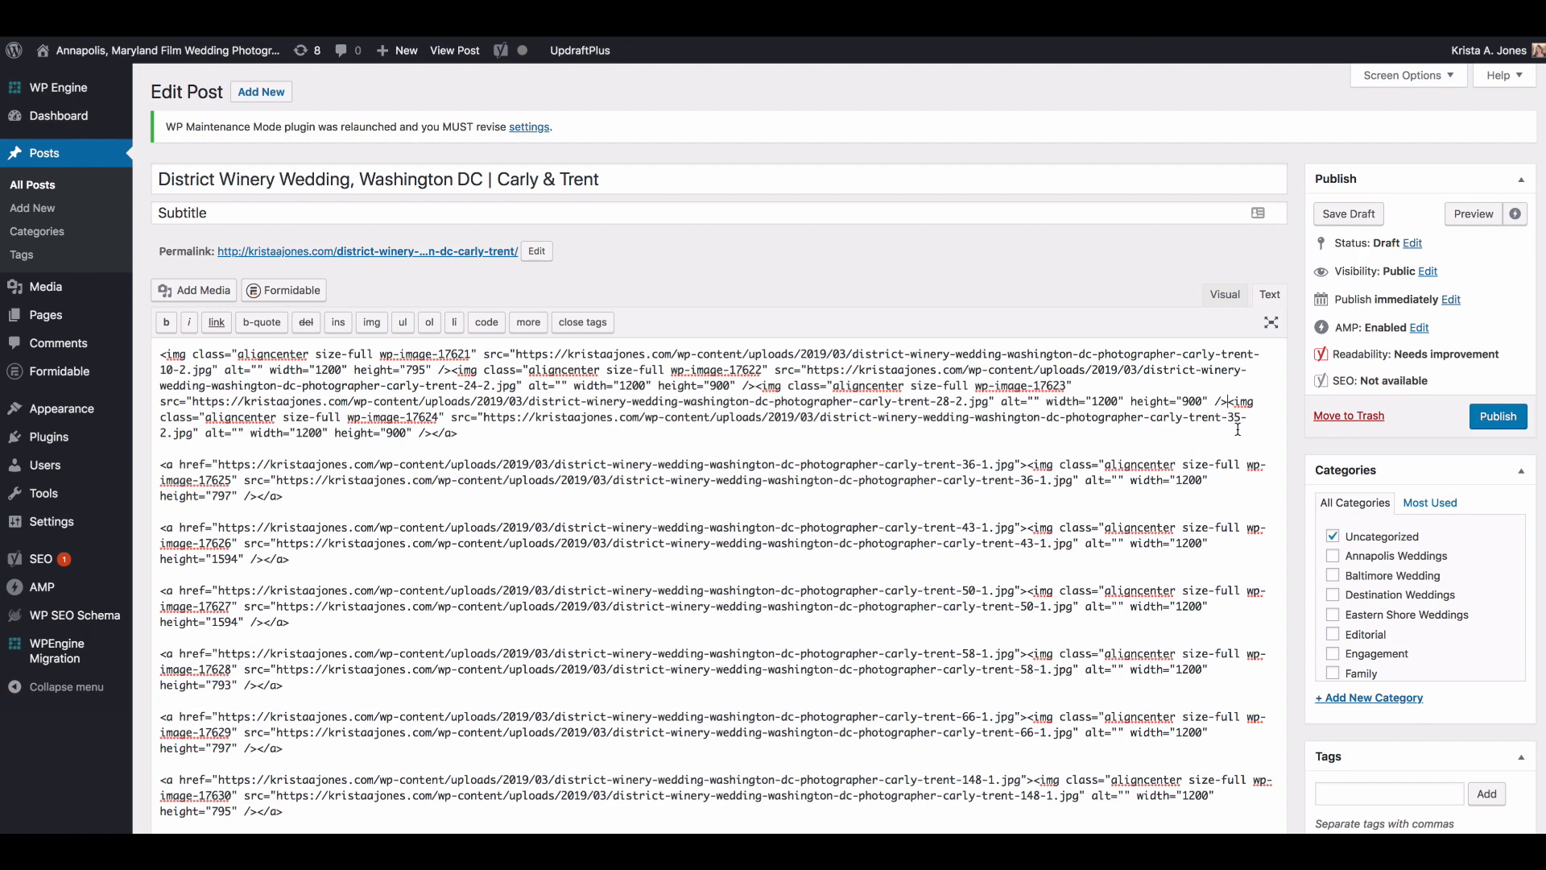
{"action": "left_click_drag", "start_coordinate": [434, 433], "coordinate": [1041, 464]}
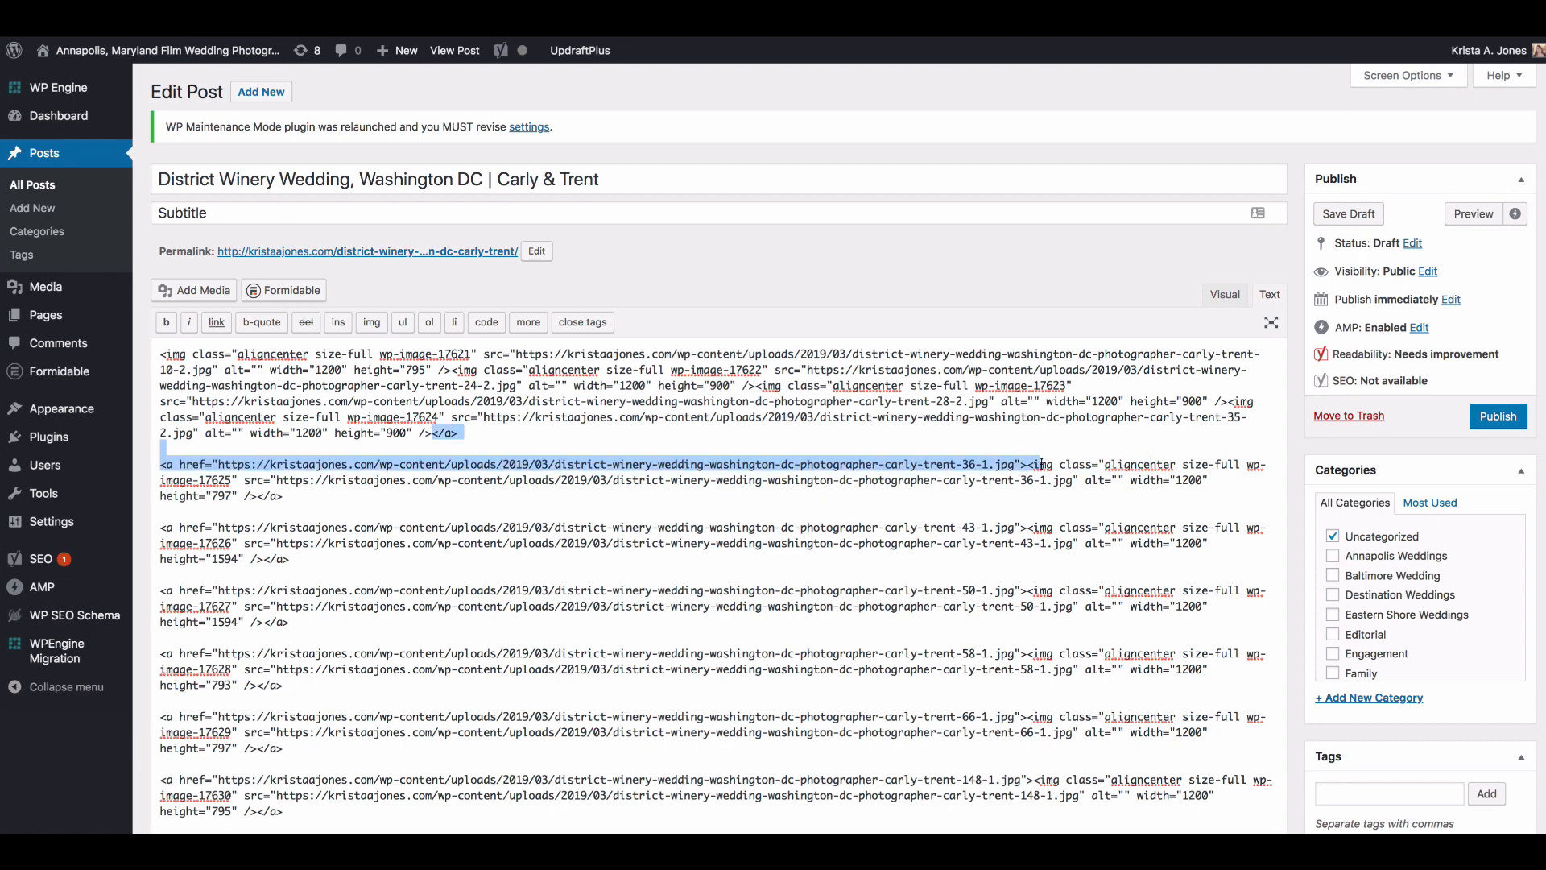
{"action": "key", "text": "BackSpace"}
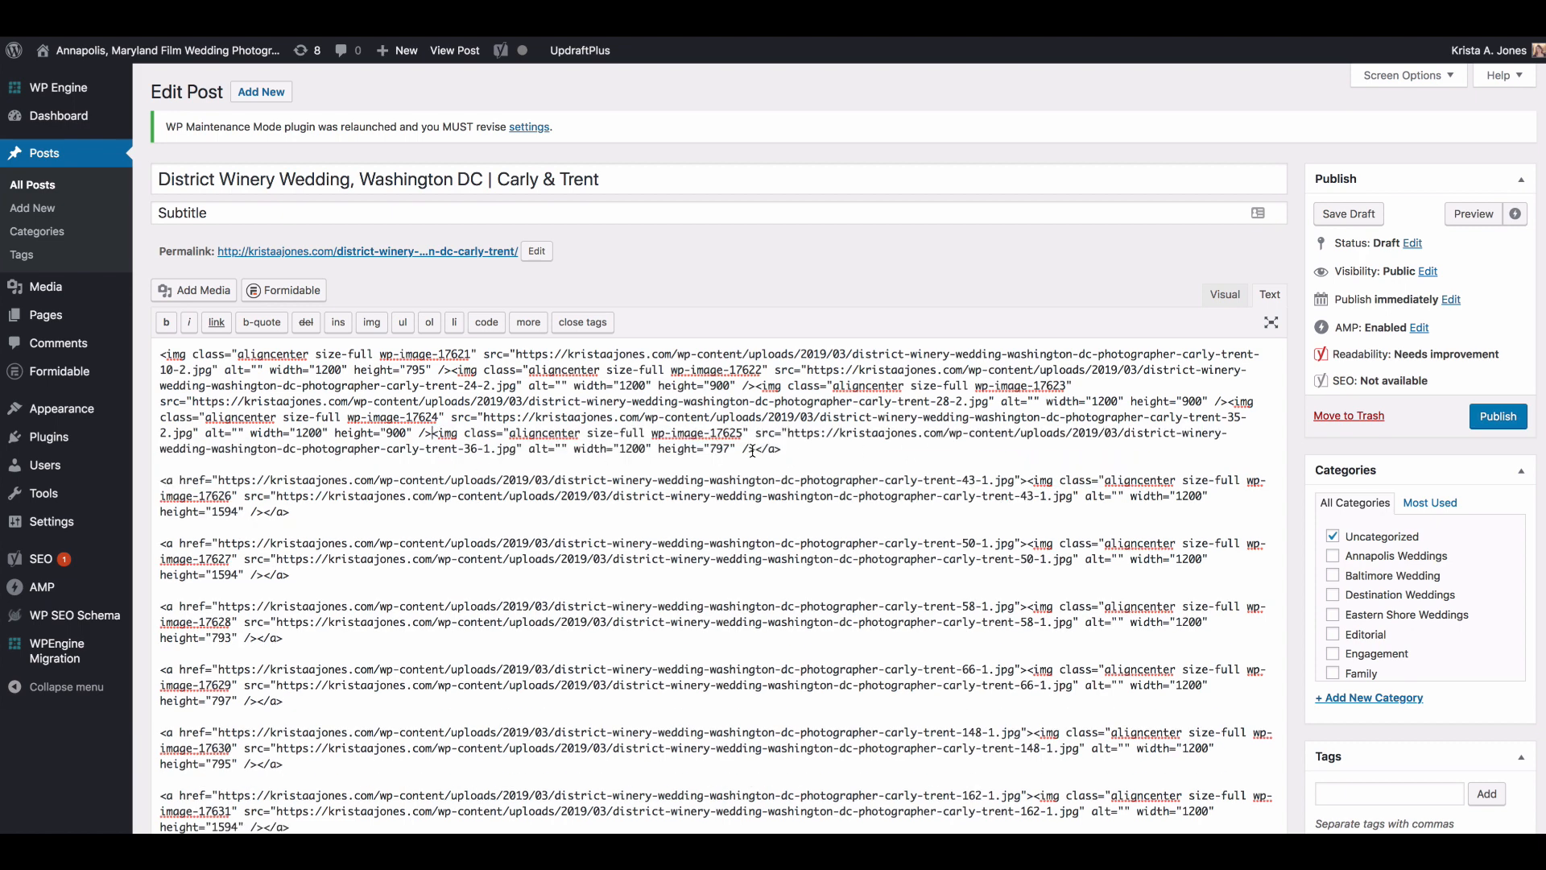
Step: Strip the link tags and blank lines from image 36-1 onward and return to the visual editor
{"action": "left_click_drag", "start_coordinate": [756, 451], "coordinate": [1045, 470]}
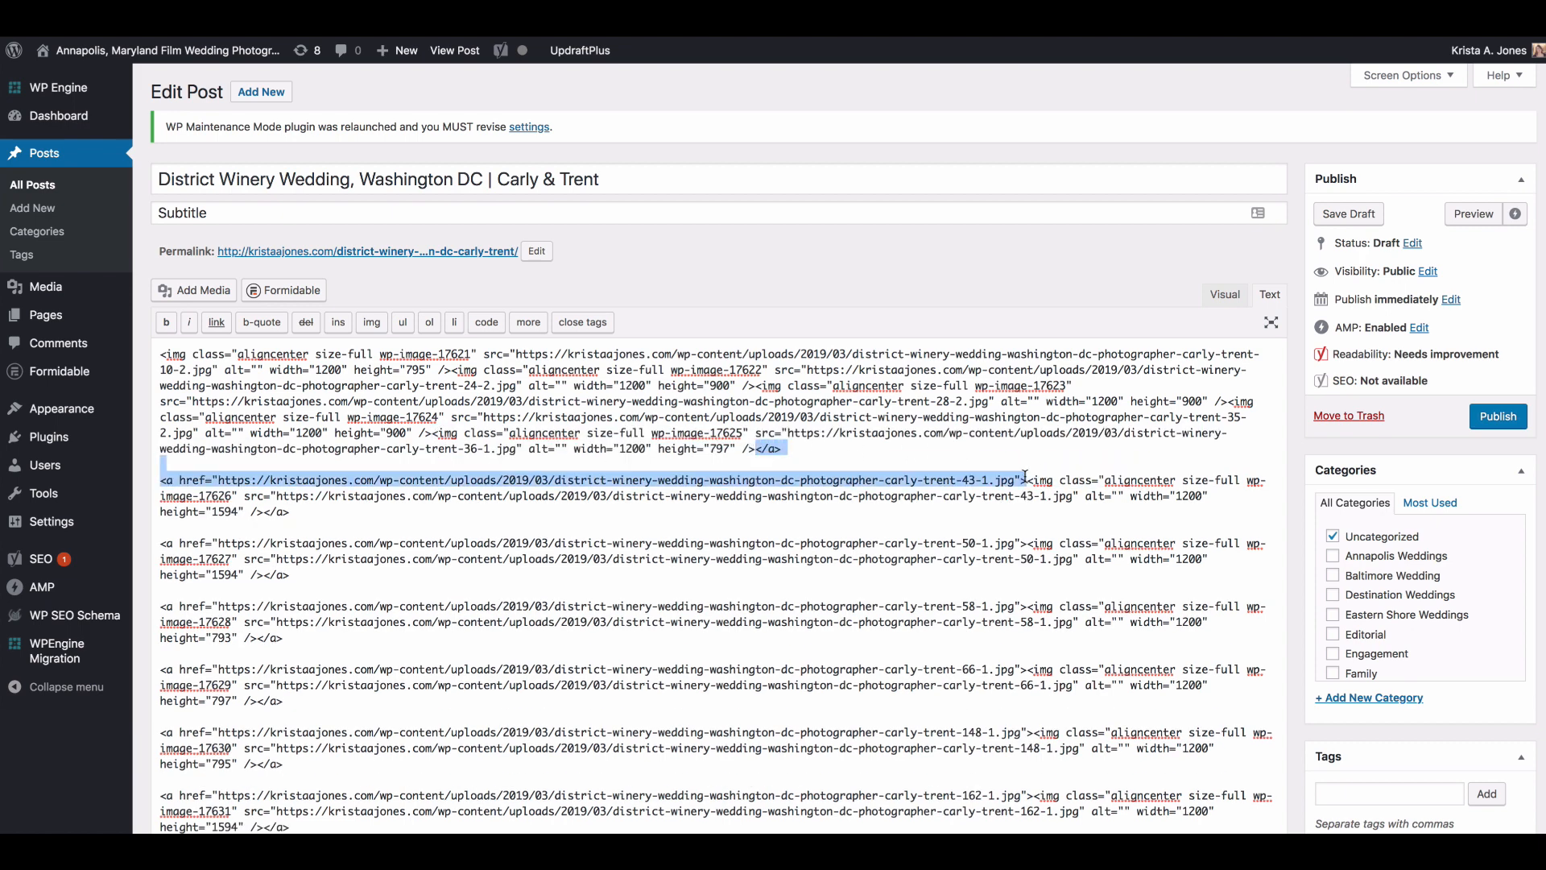
{"action": "key", "text": "BackSpace"}
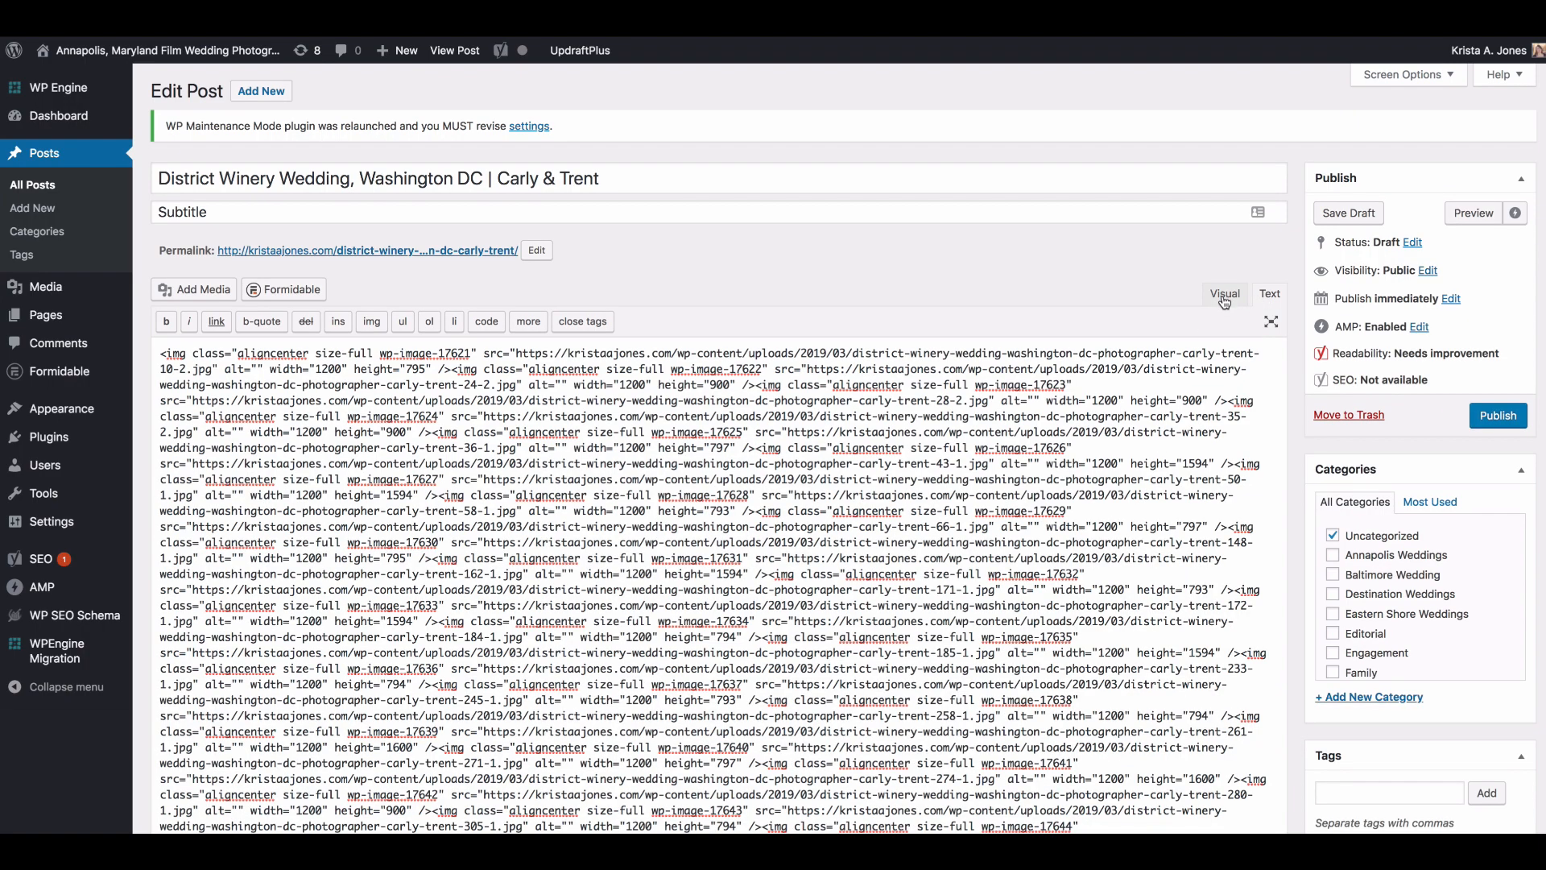
{"action": "left_click", "coordinate": [1224, 295]}
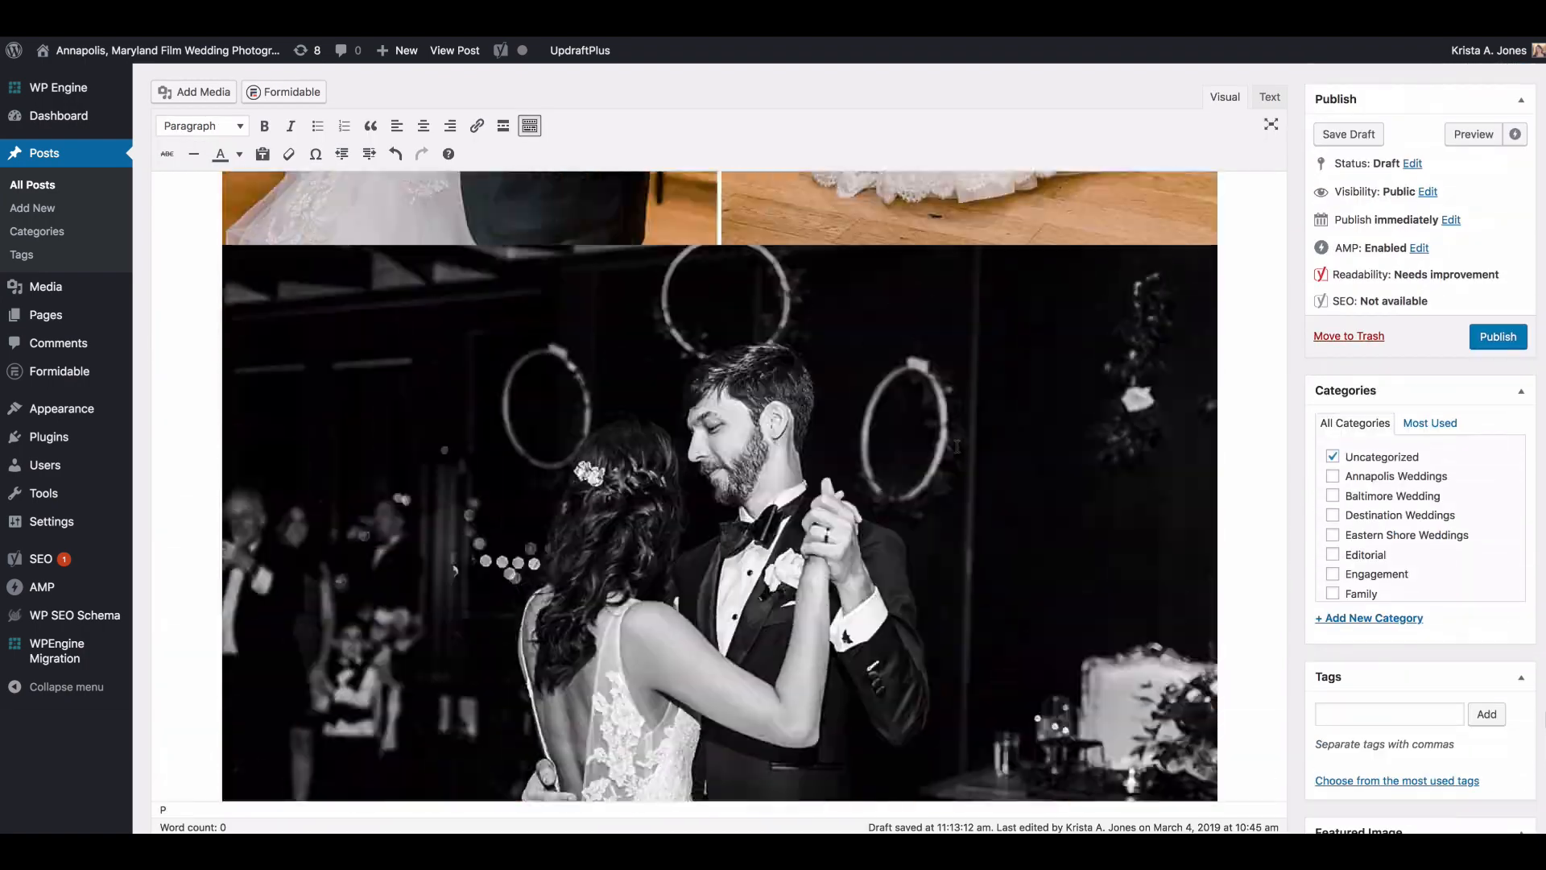
{"action": "scroll", "coordinate": [957, 445], "scroll_direction": "up", "scroll_amount": 15}
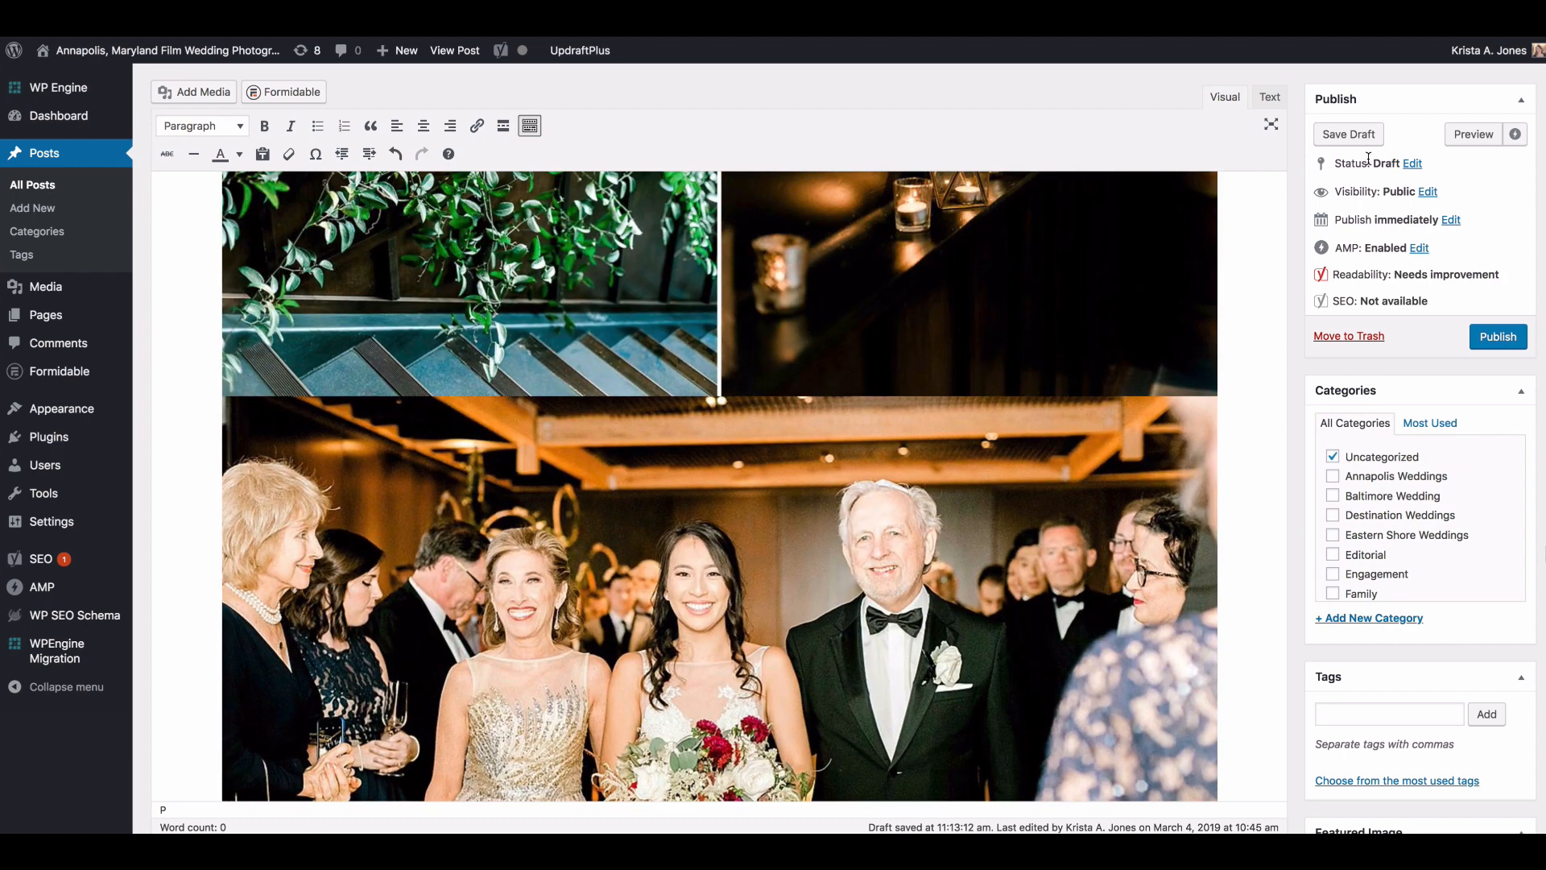
Step: Change the post's category from Uncategorized to Washington DC Wedding and save the draft
{"action": "left_click", "coordinate": [1333, 459]}
{"action": "scroll", "coordinate": [1337, 524], "scroll_direction": "down", "scroll_amount": 5}
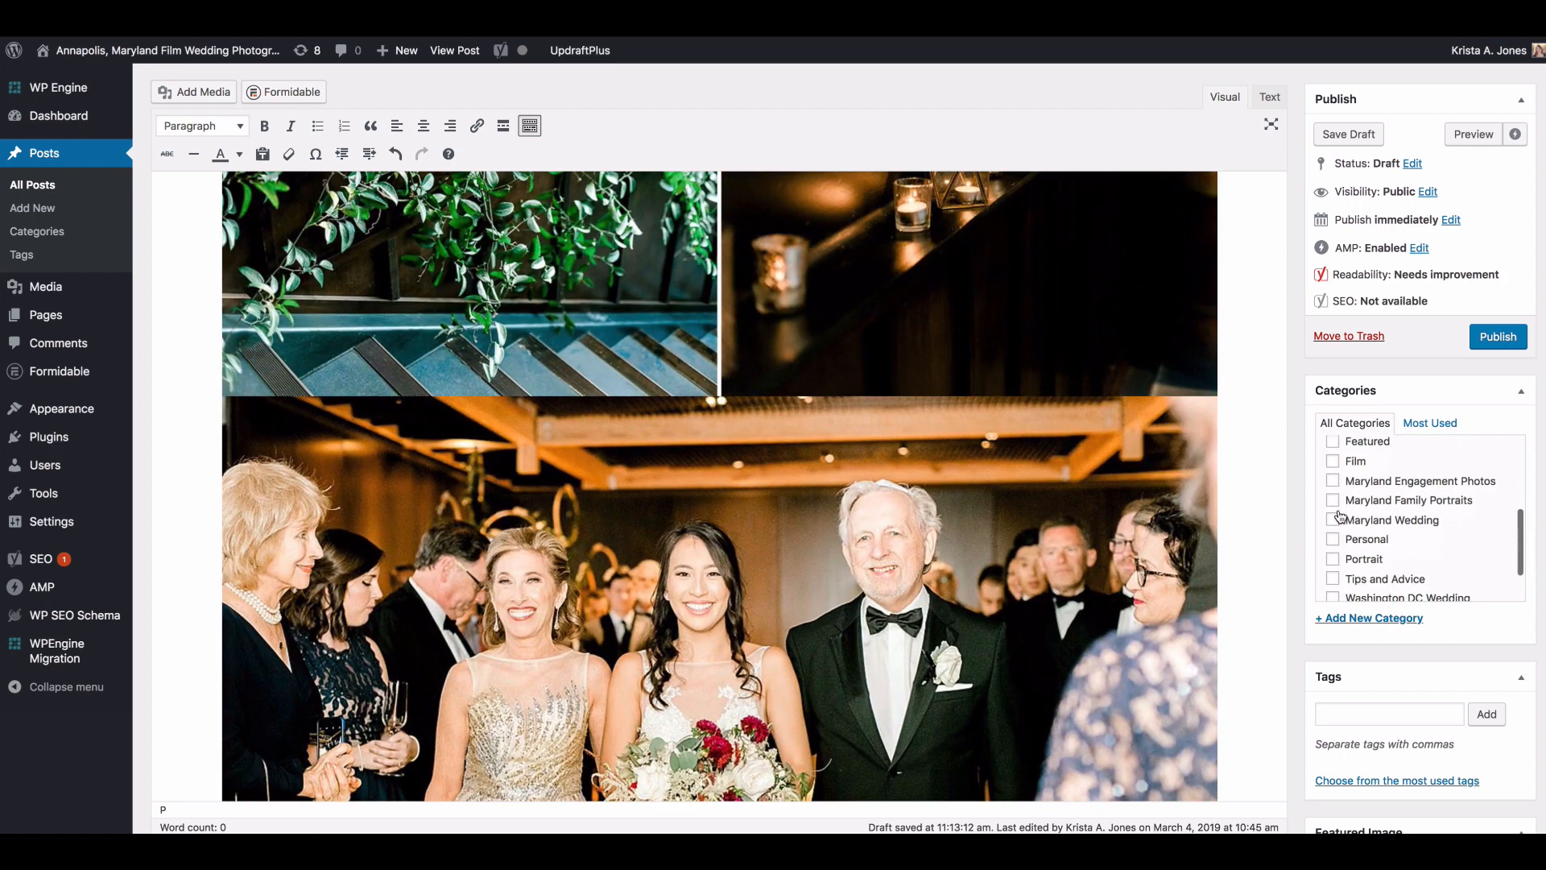
{"action": "left_click", "coordinate": [1334, 543]}
{"action": "scroll", "coordinate": [1347, 537], "scroll_direction": "up", "scroll_amount": 5}
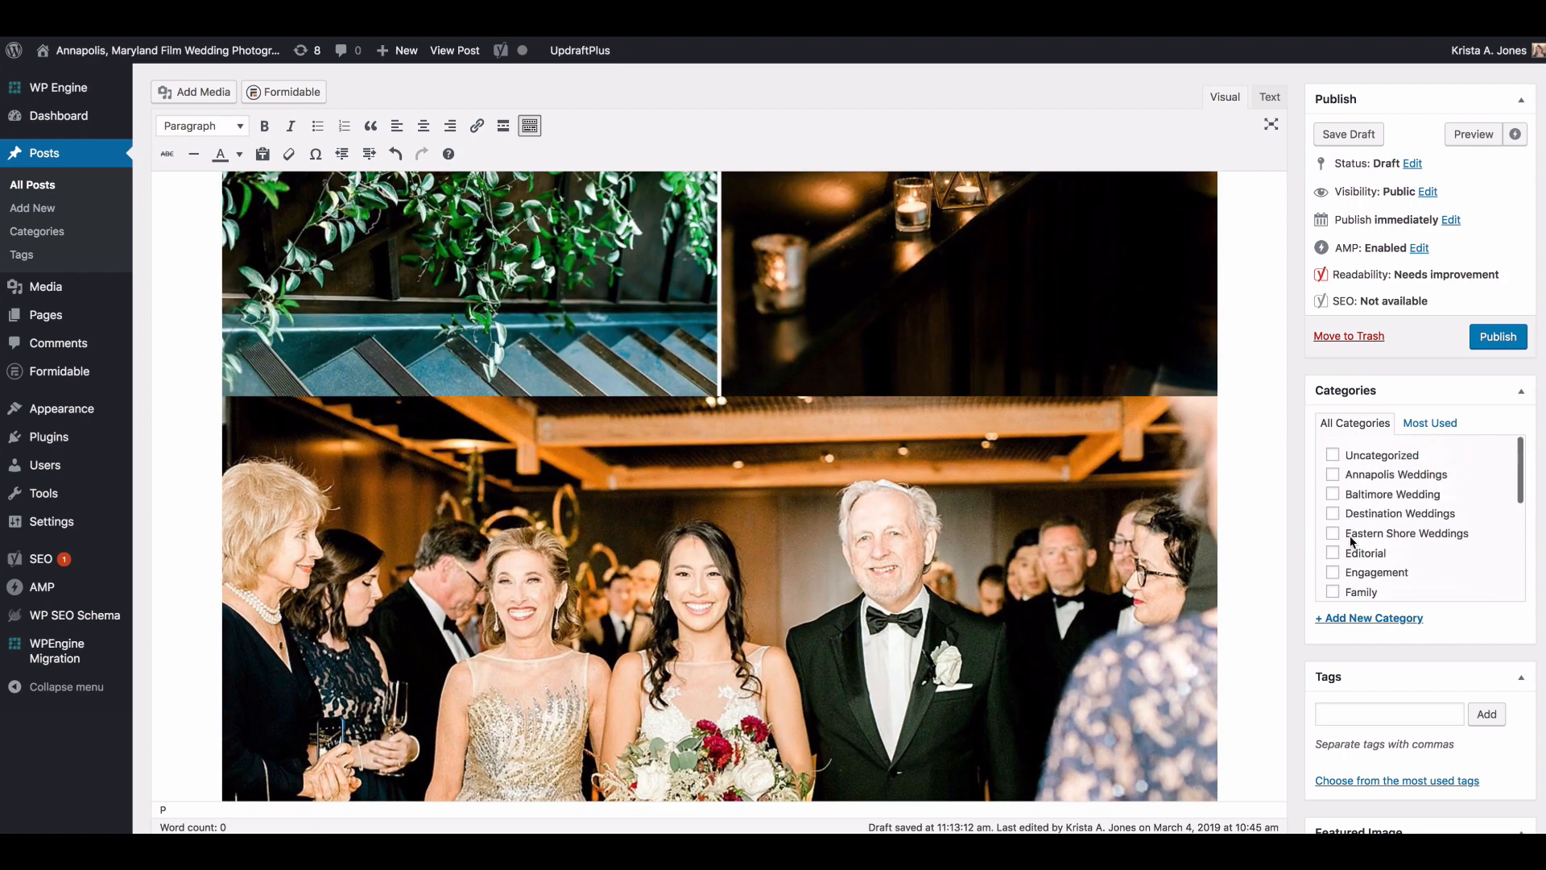
{"action": "left_click", "coordinate": [1364, 140]}
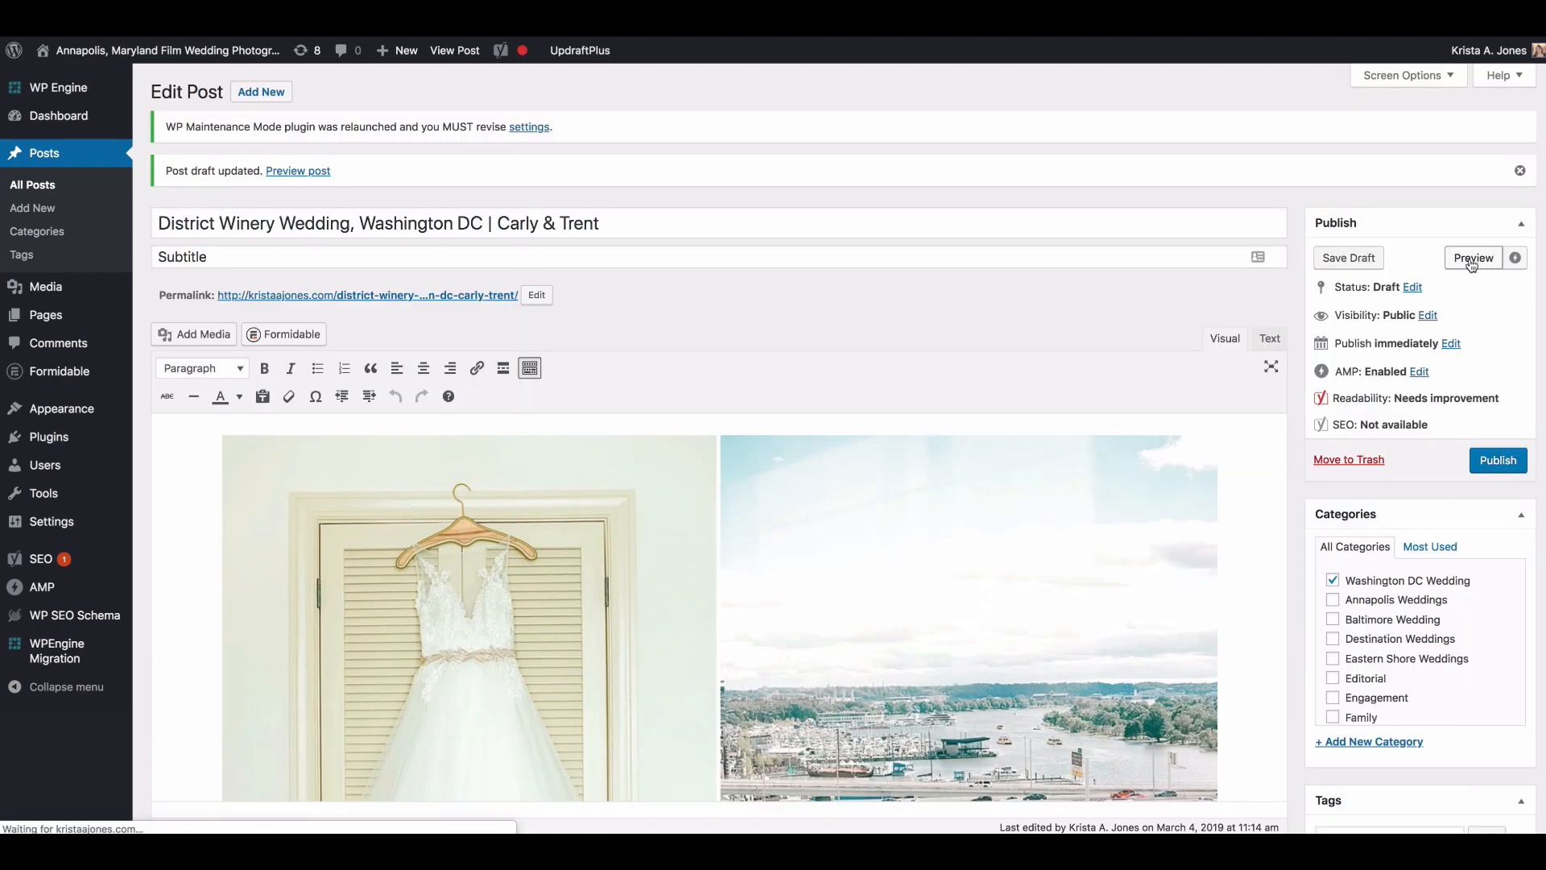
Step: Preview the post and examine how the photos are laid out, including the full-width bridal portrait and side-by-side images
{"action": "left_click", "coordinate": [1473, 257]}
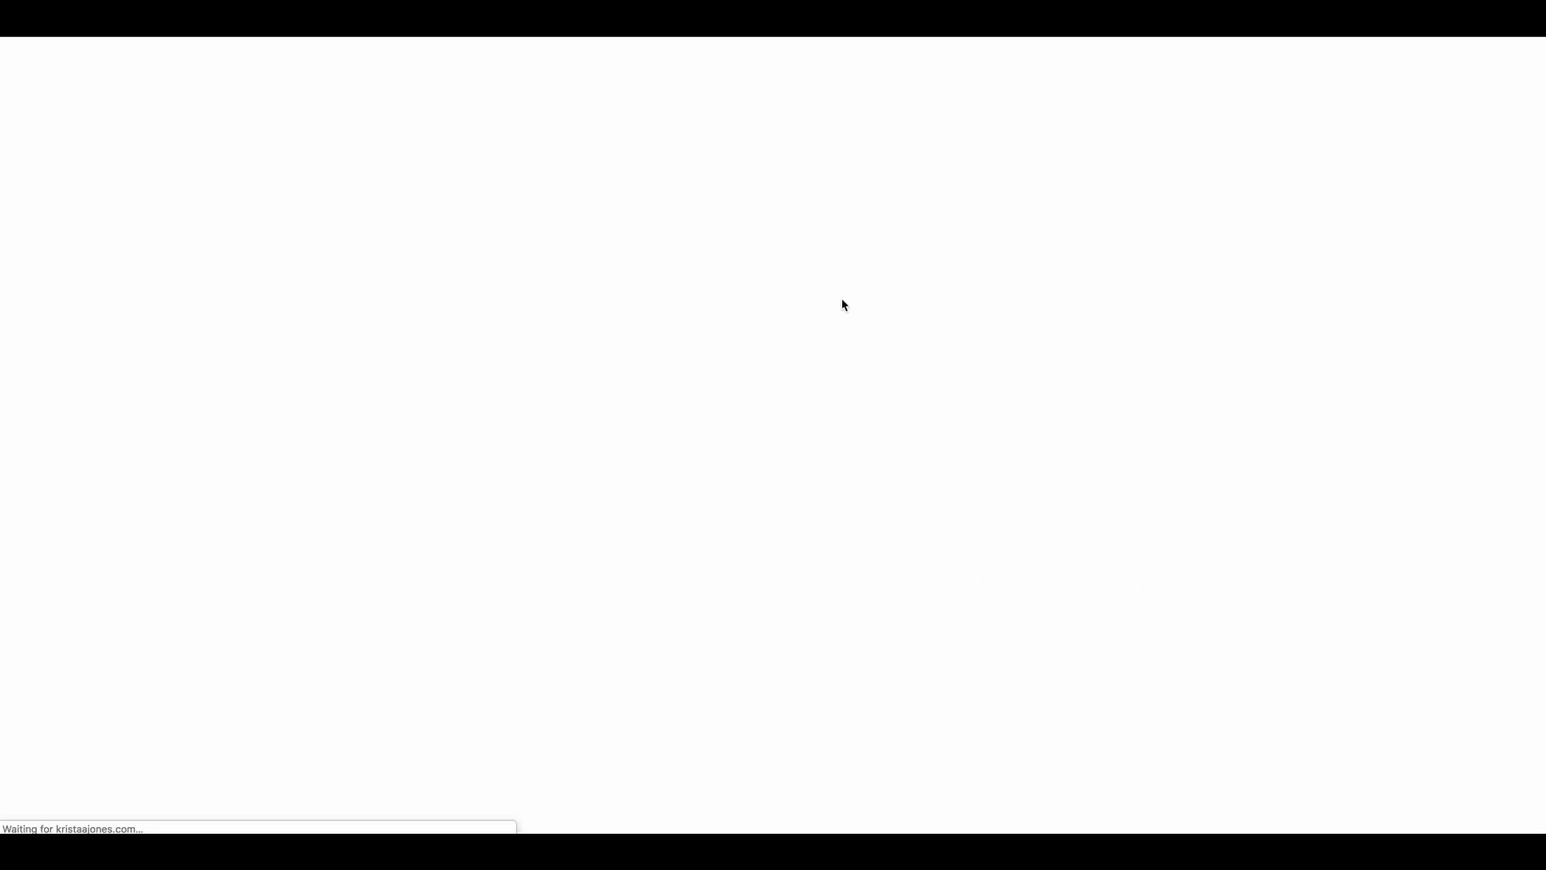
{"action": "scroll", "coordinate": [867, 302], "scroll_direction": "down", "scroll_amount": 8}
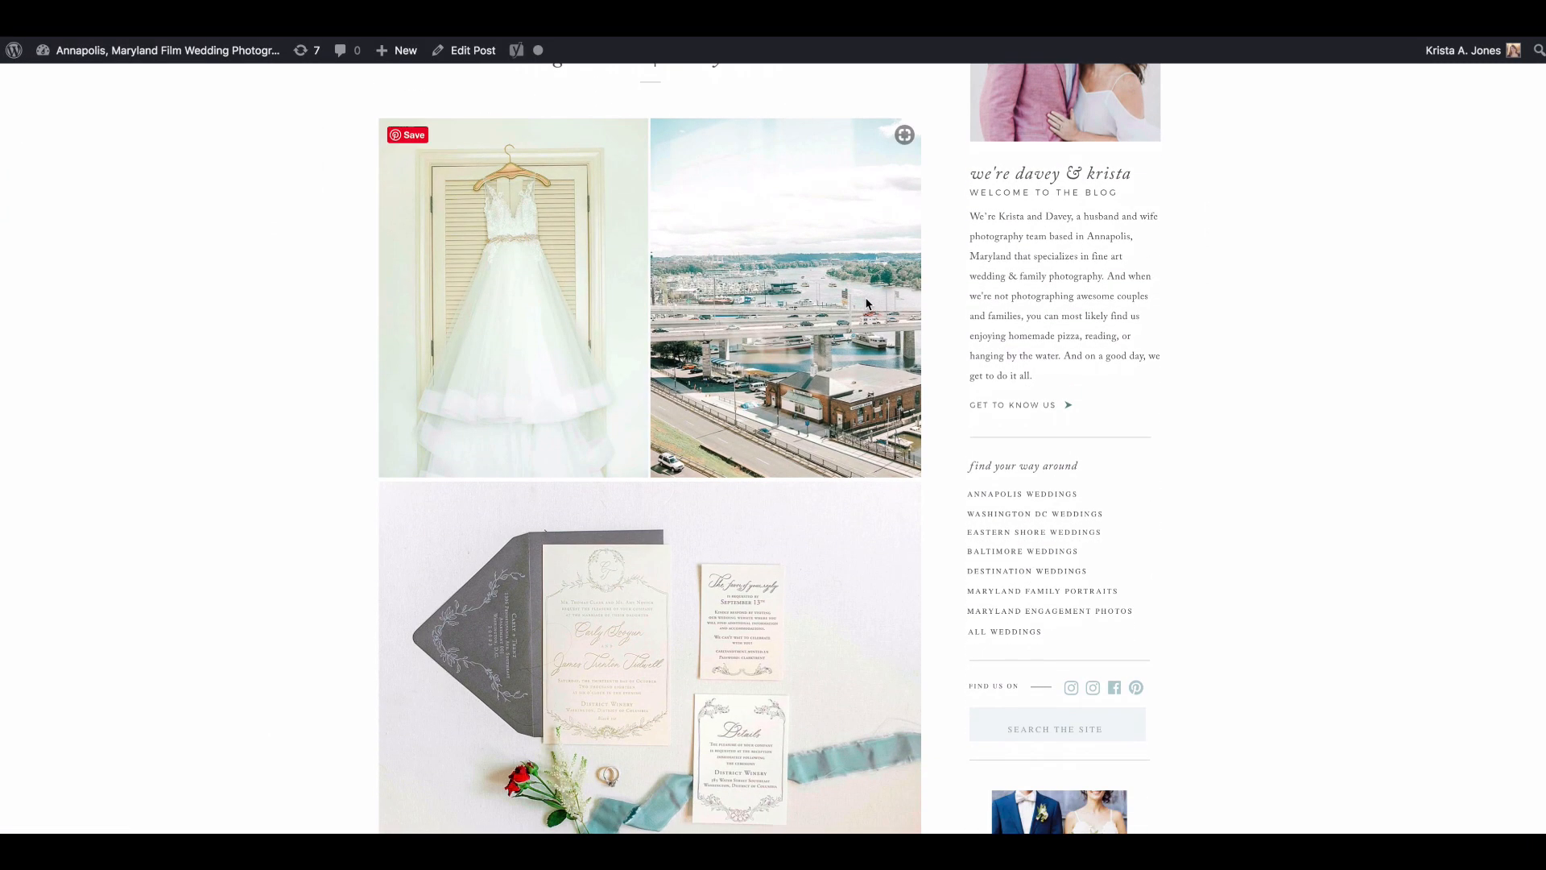
{"action": "scroll", "coordinate": [867, 304], "scroll_direction": "down", "scroll_amount": 10}
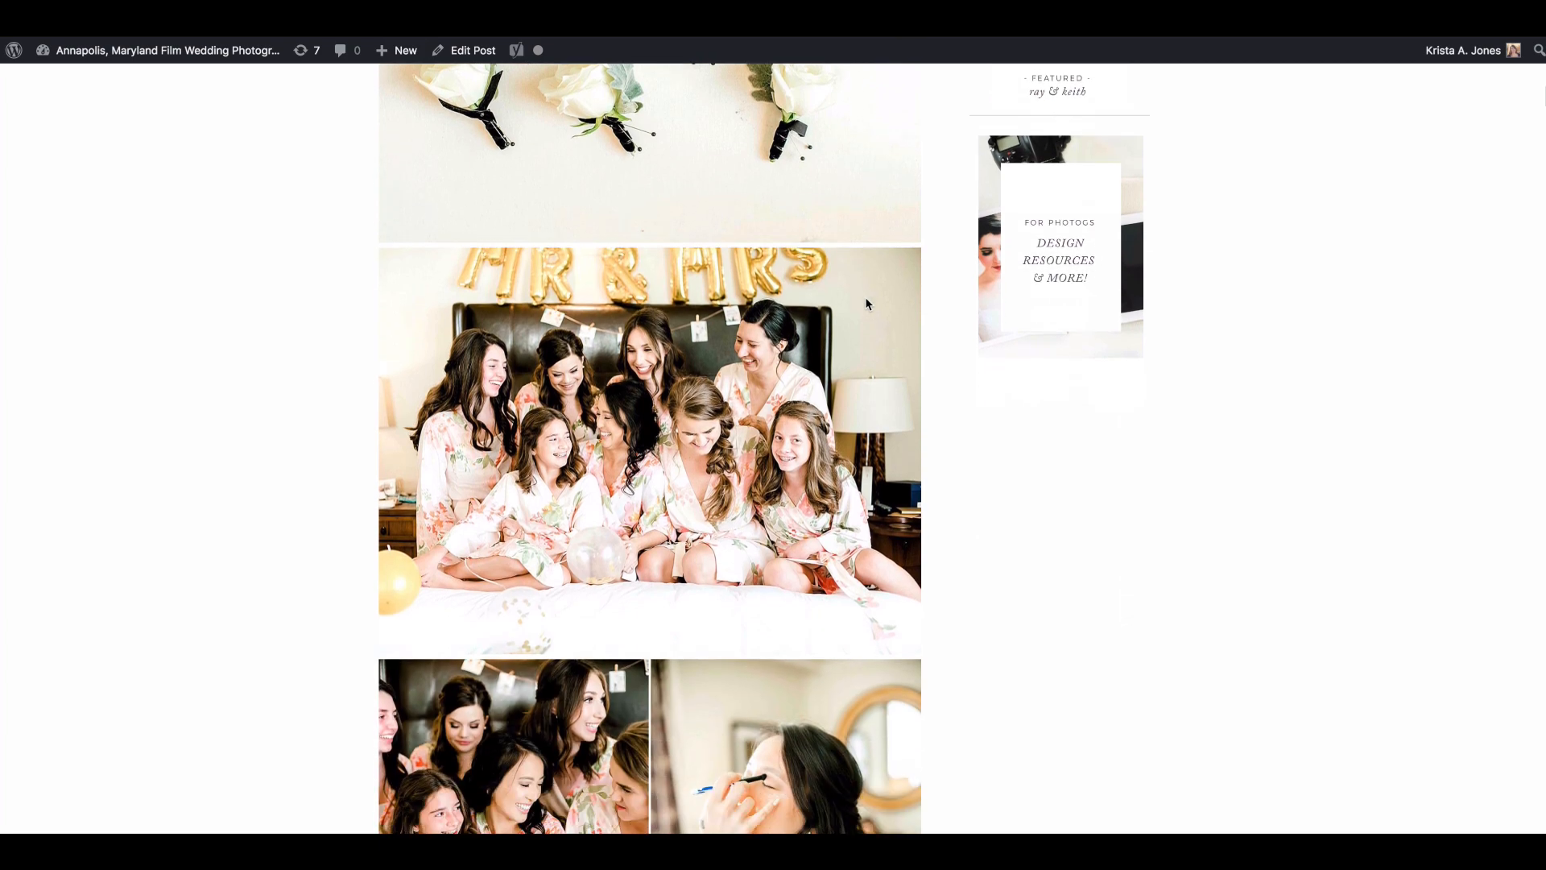
{"action": "scroll", "coordinate": [866, 304], "scroll_direction": "down", "scroll_amount": 16}
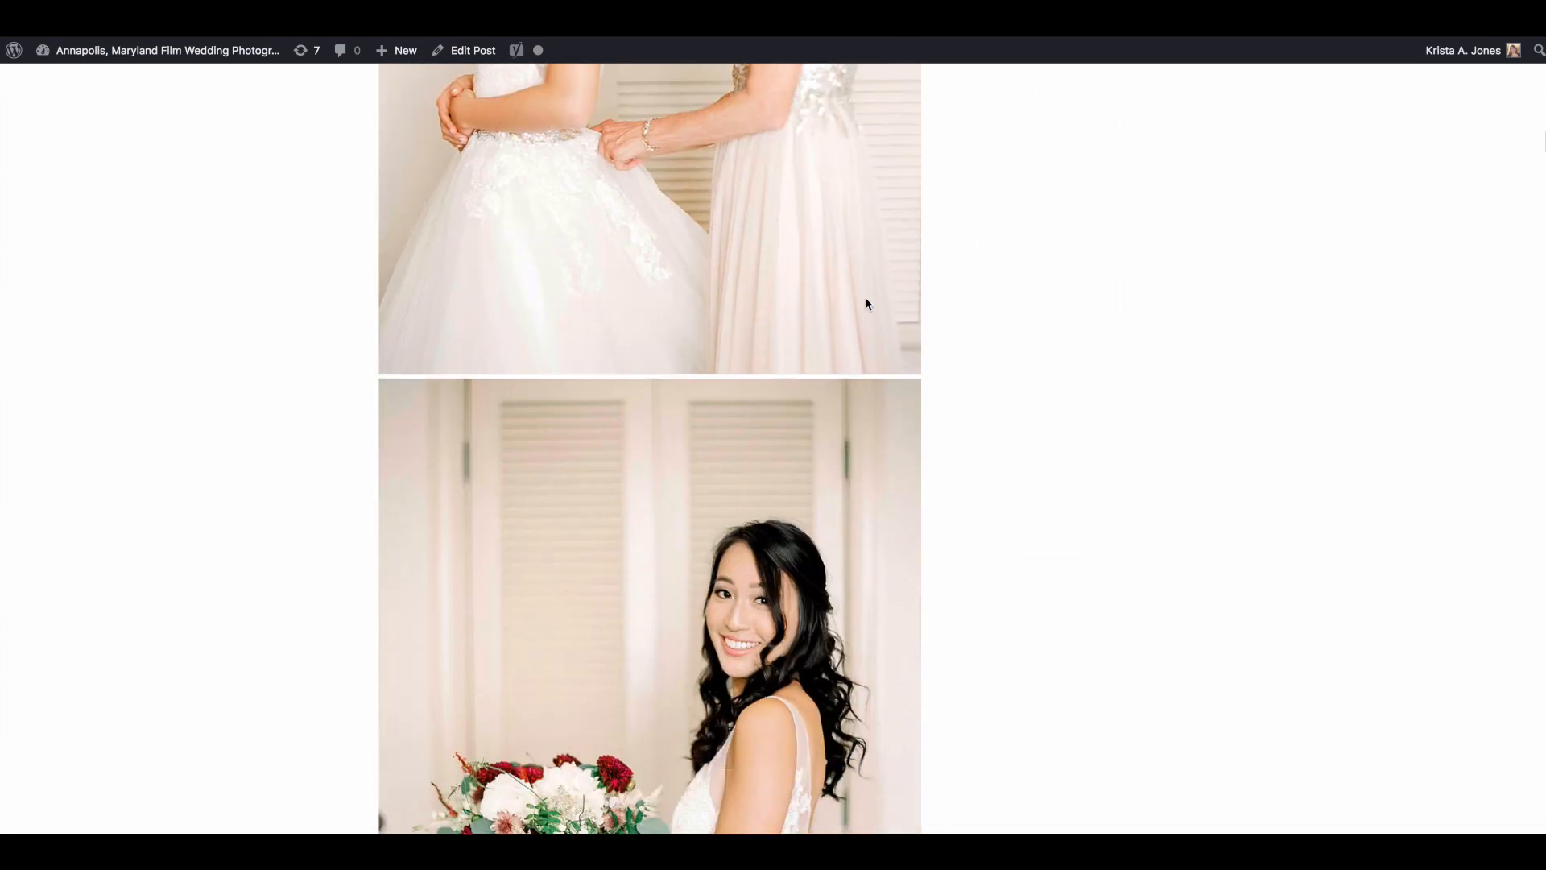
{"action": "scroll", "coordinate": [866, 303], "scroll_direction": "down", "scroll_amount": 12}
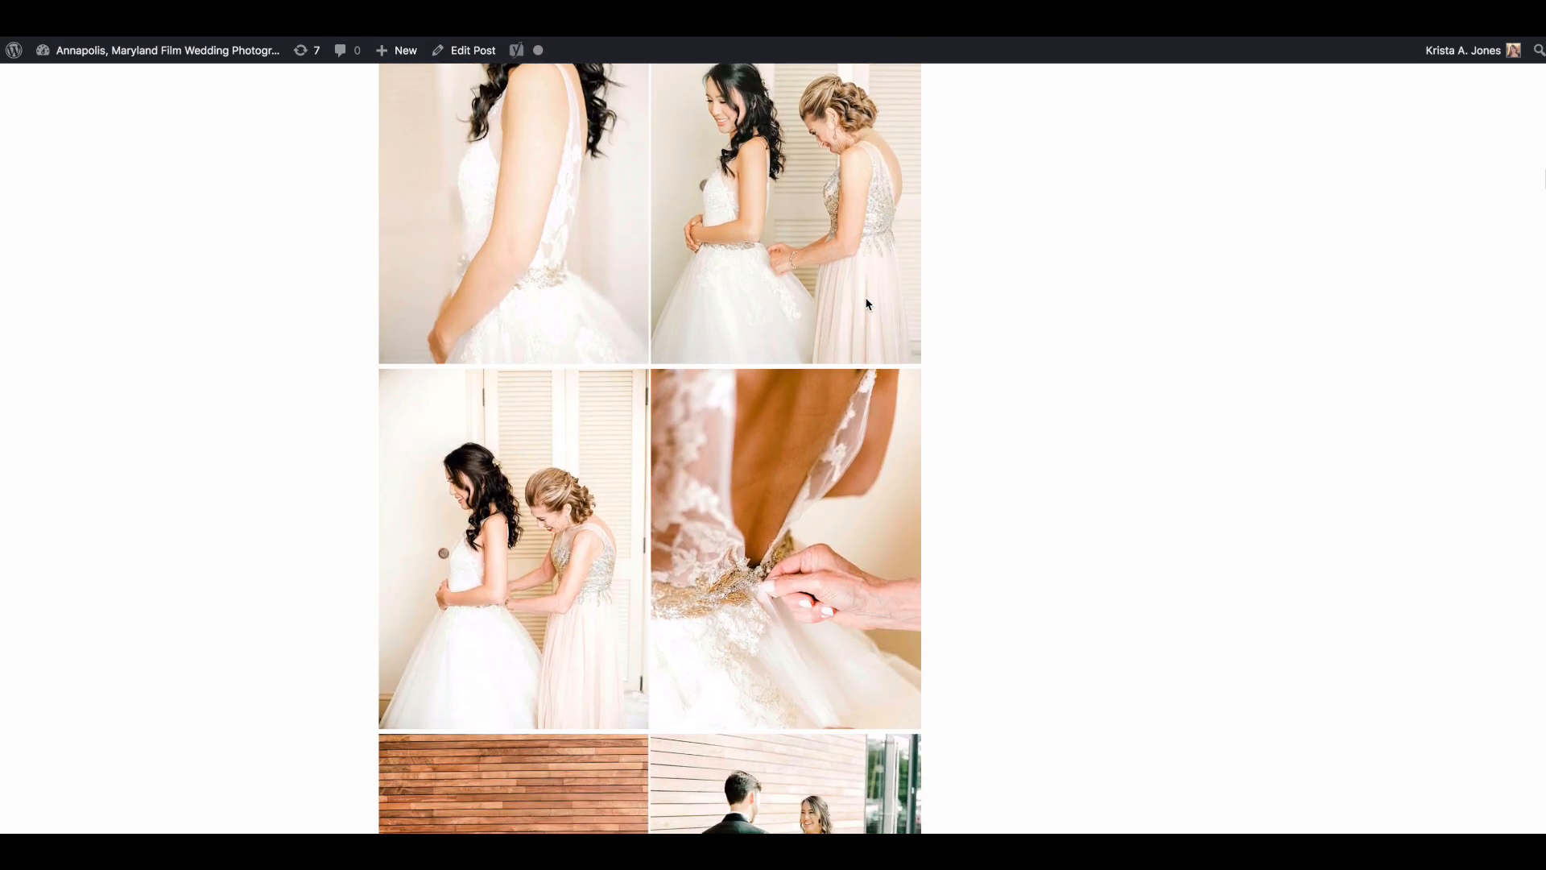
{"action": "scroll", "coordinate": [866, 304], "scroll_direction": "up", "scroll_amount": 9}
{"action": "scroll", "coordinate": [621, 349], "scroll_direction": "down", "scroll_amount": 5}
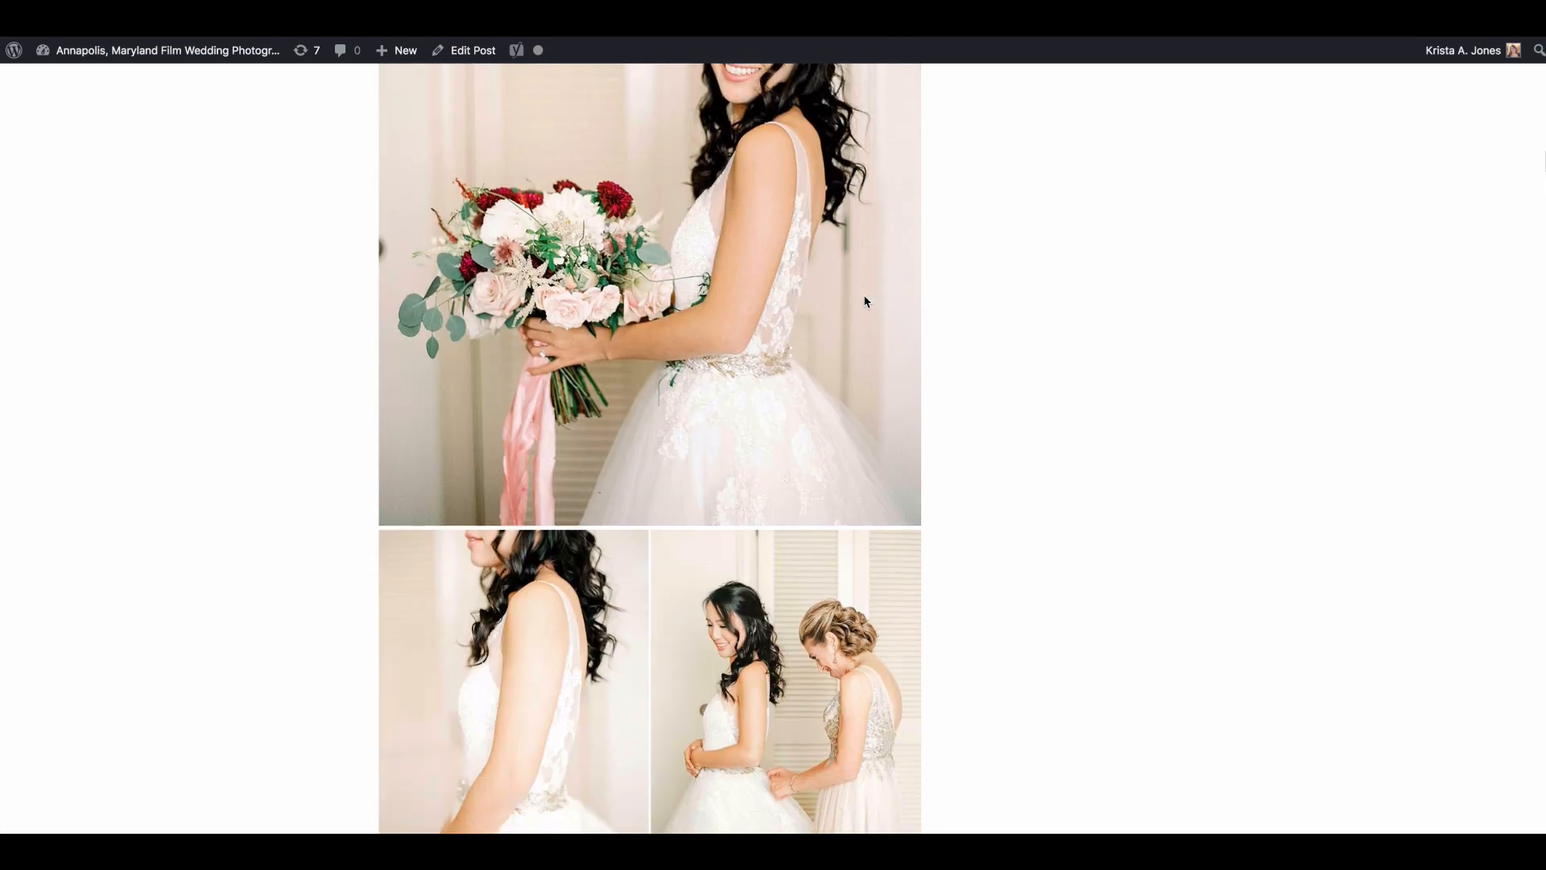
{"action": "scroll", "coordinate": [623, 348], "scroll_direction": "down", "scroll_amount": 2}
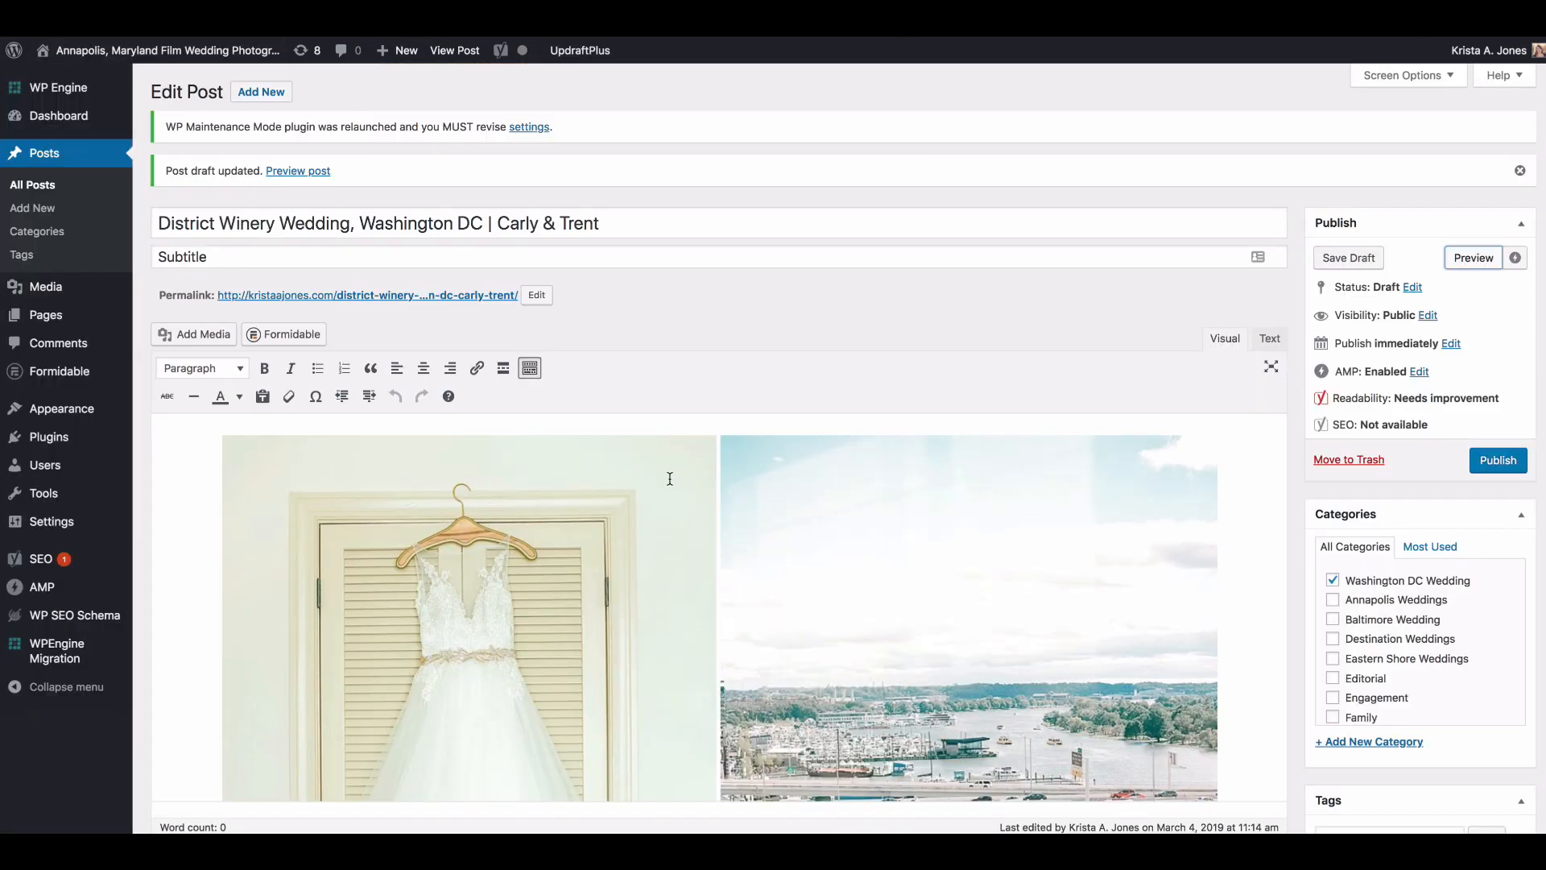
Step: Delete the white rose boutonniere image below the invitation suite photo from the post
{"action": "scroll", "coordinate": [719, 483], "scroll_direction": "down", "scroll_amount": 15}
{"action": "scroll", "coordinate": [670, 480], "scroll_direction": "down", "scroll_amount": 10}
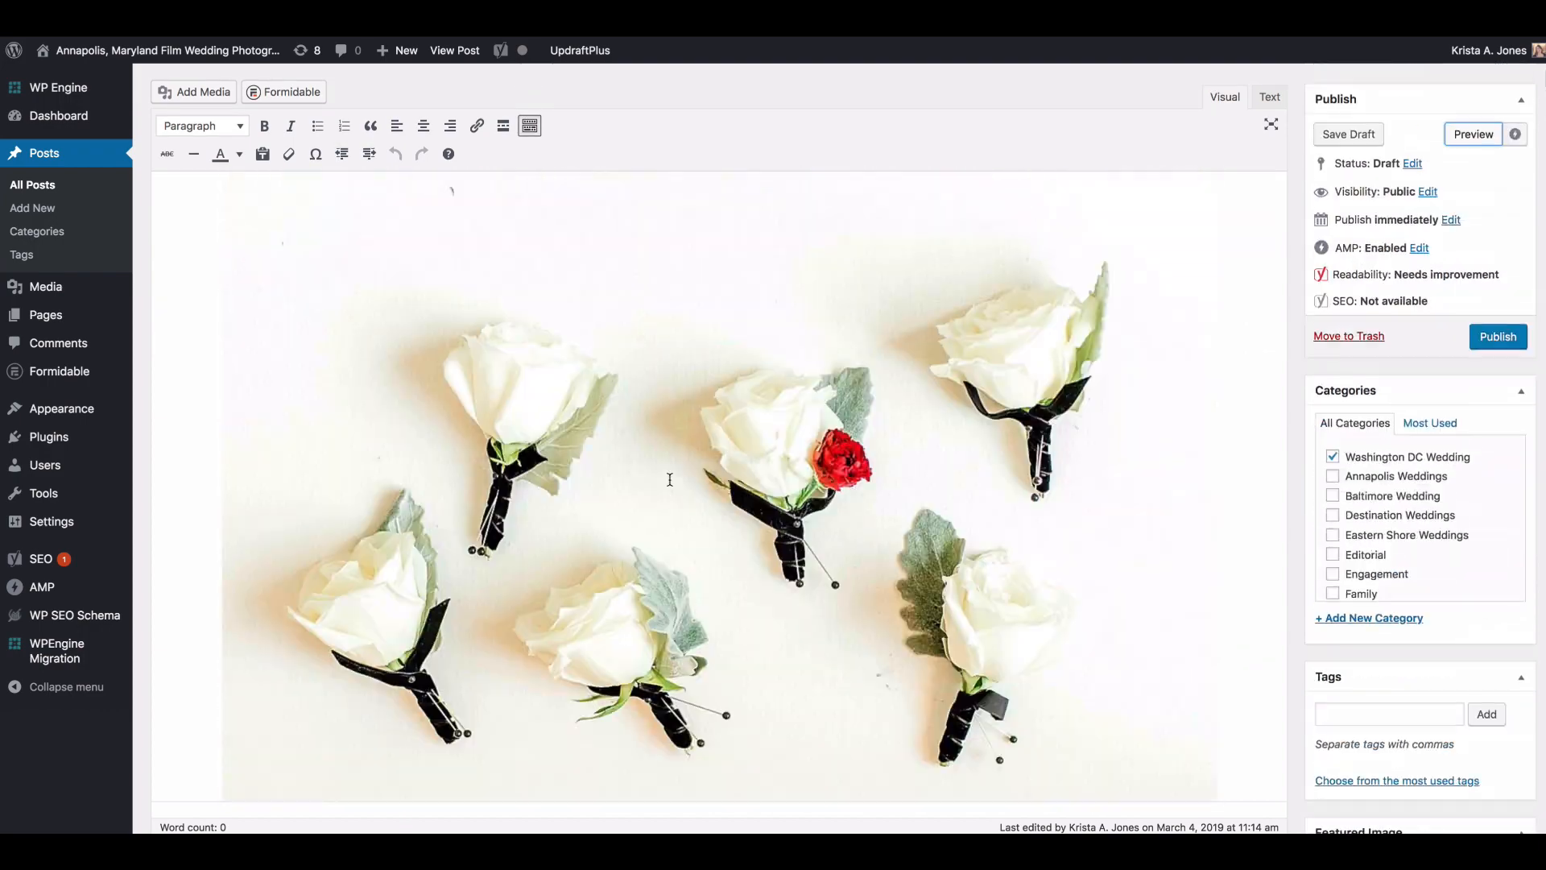
{"action": "left_click", "coordinate": [670, 480]}
{"action": "scroll", "coordinate": [670, 480], "scroll_direction": "up", "scroll_amount": 8}
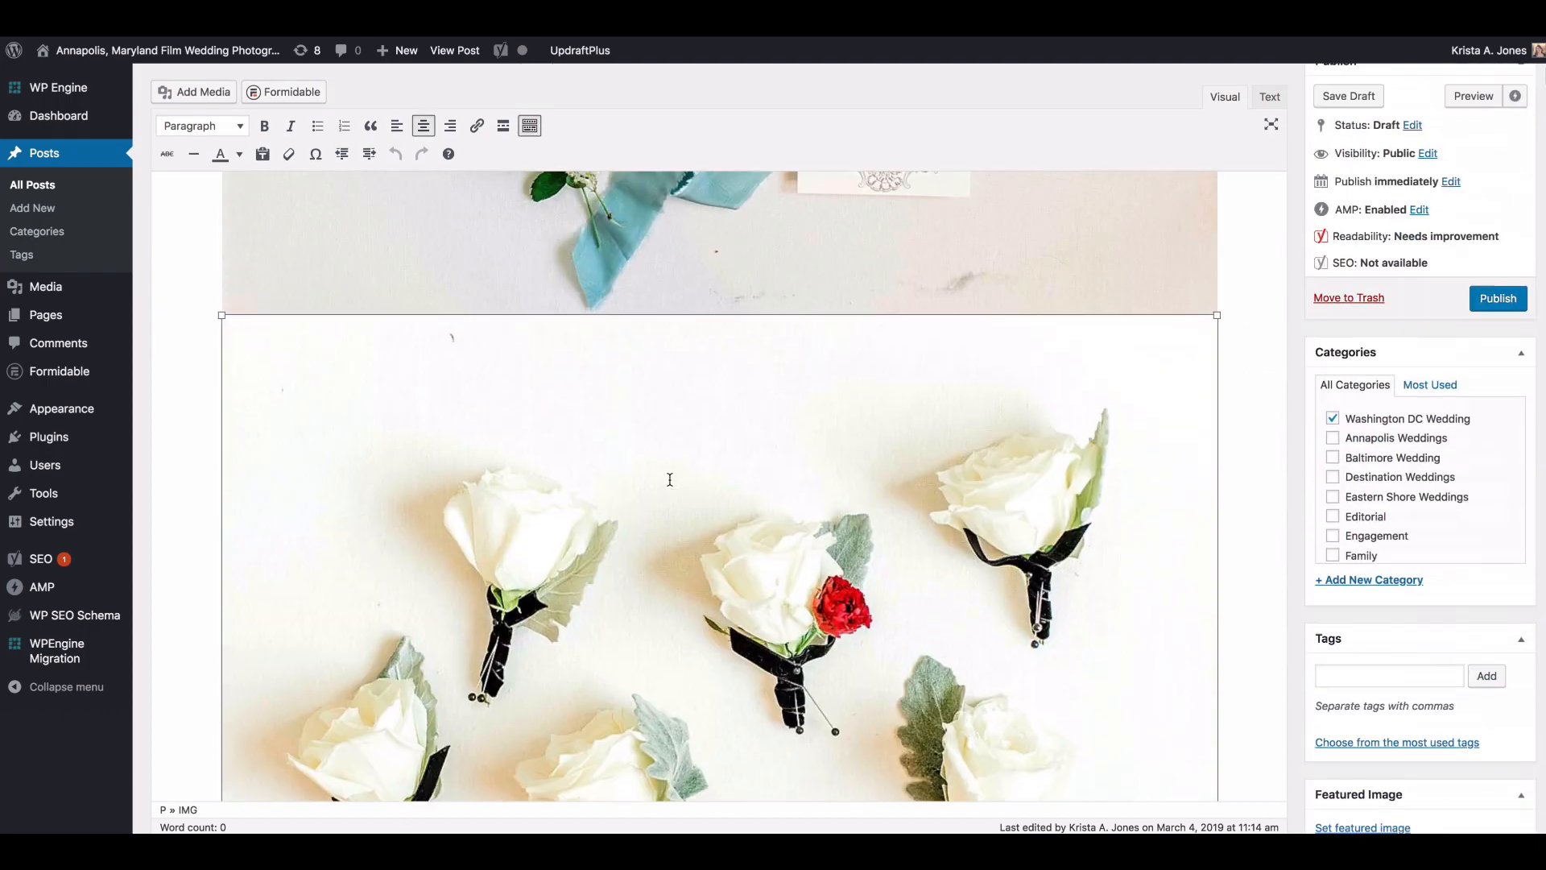
{"action": "scroll", "coordinate": [669, 479], "scroll_direction": "down", "scroll_amount": 5}
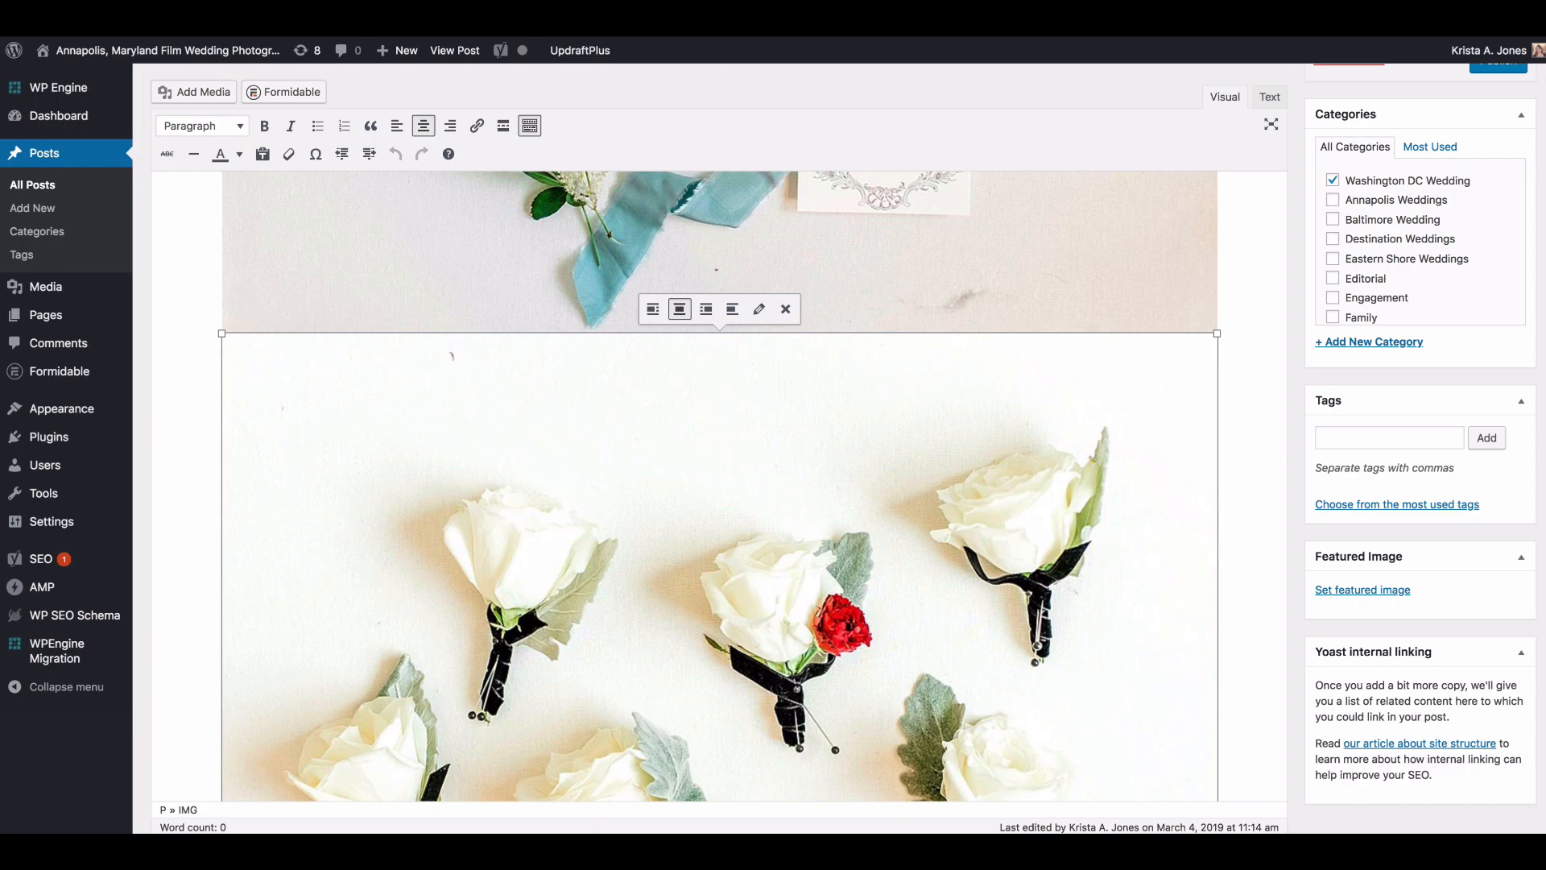
{"action": "key", "text": "BackSpace"}
Step: Examine the vertical bridal bouquet portrait and the getting-ready photos around it in the editor
{"action": "scroll", "coordinate": [670, 479], "scroll_direction": "down", "scroll_amount": 13}
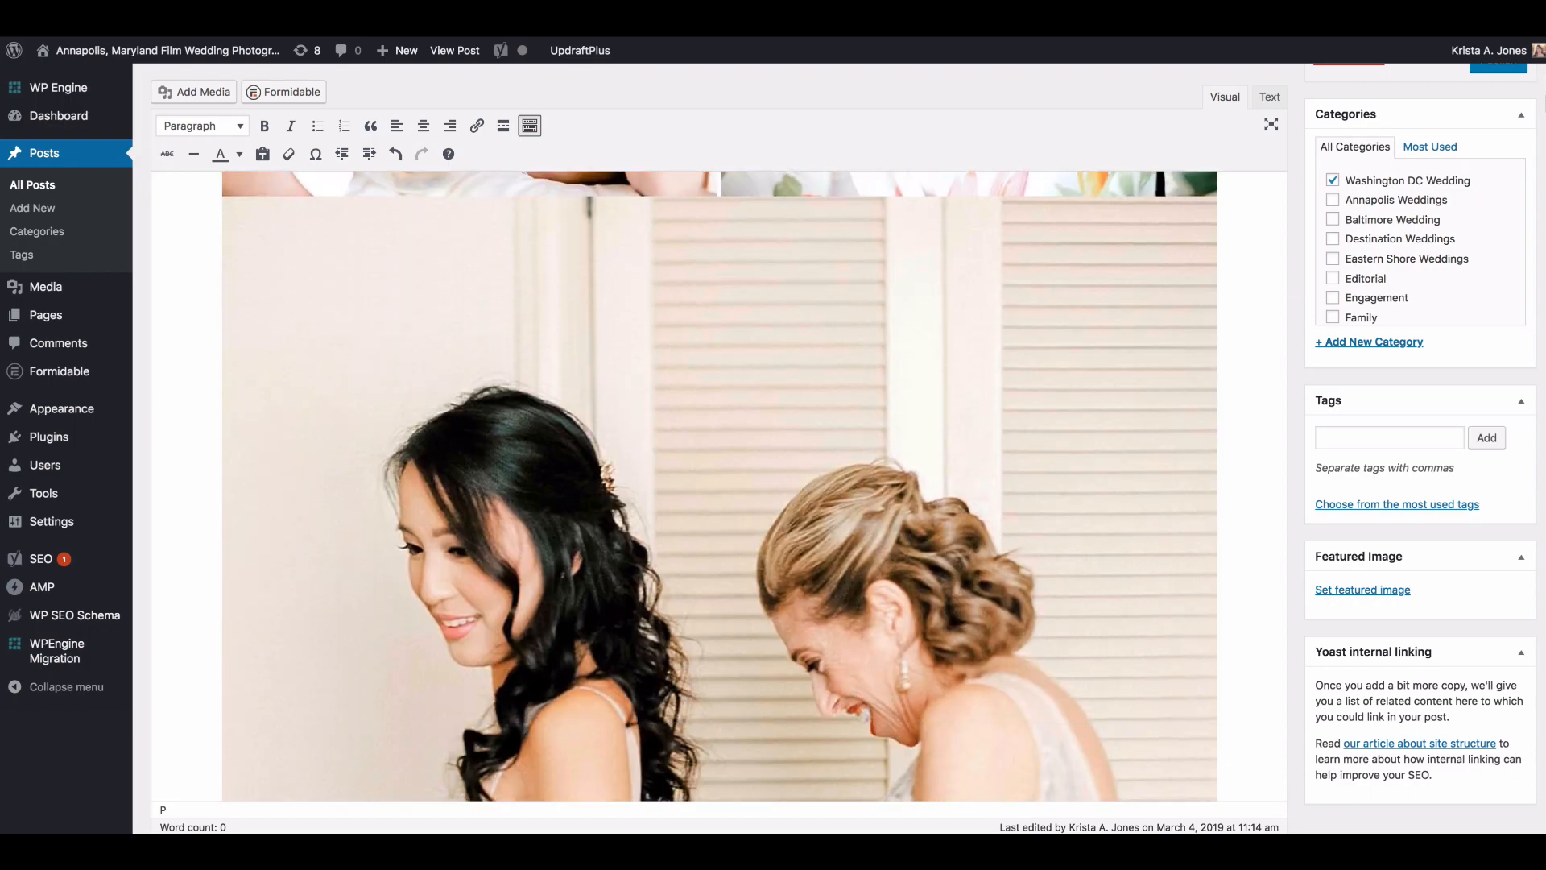
{"action": "scroll", "coordinate": [667, 479], "scroll_direction": "down", "scroll_amount": 15}
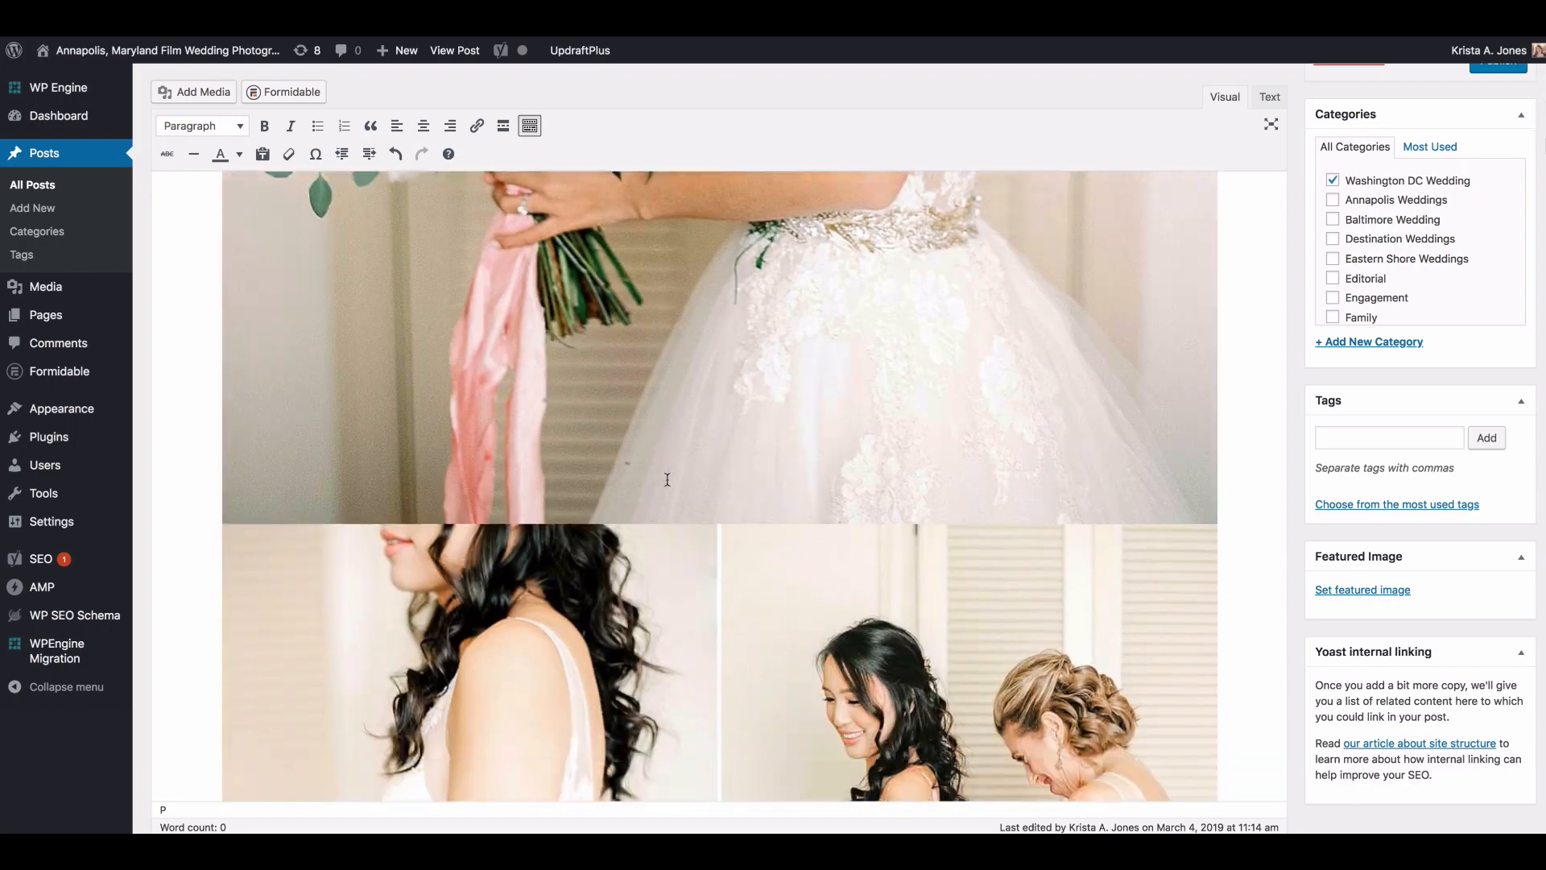
{"action": "scroll", "coordinate": [667, 479], "scroll_direction": "up", "scroll_amount": 5}
{"action": "left_click", "coordinate": [664, 479]}
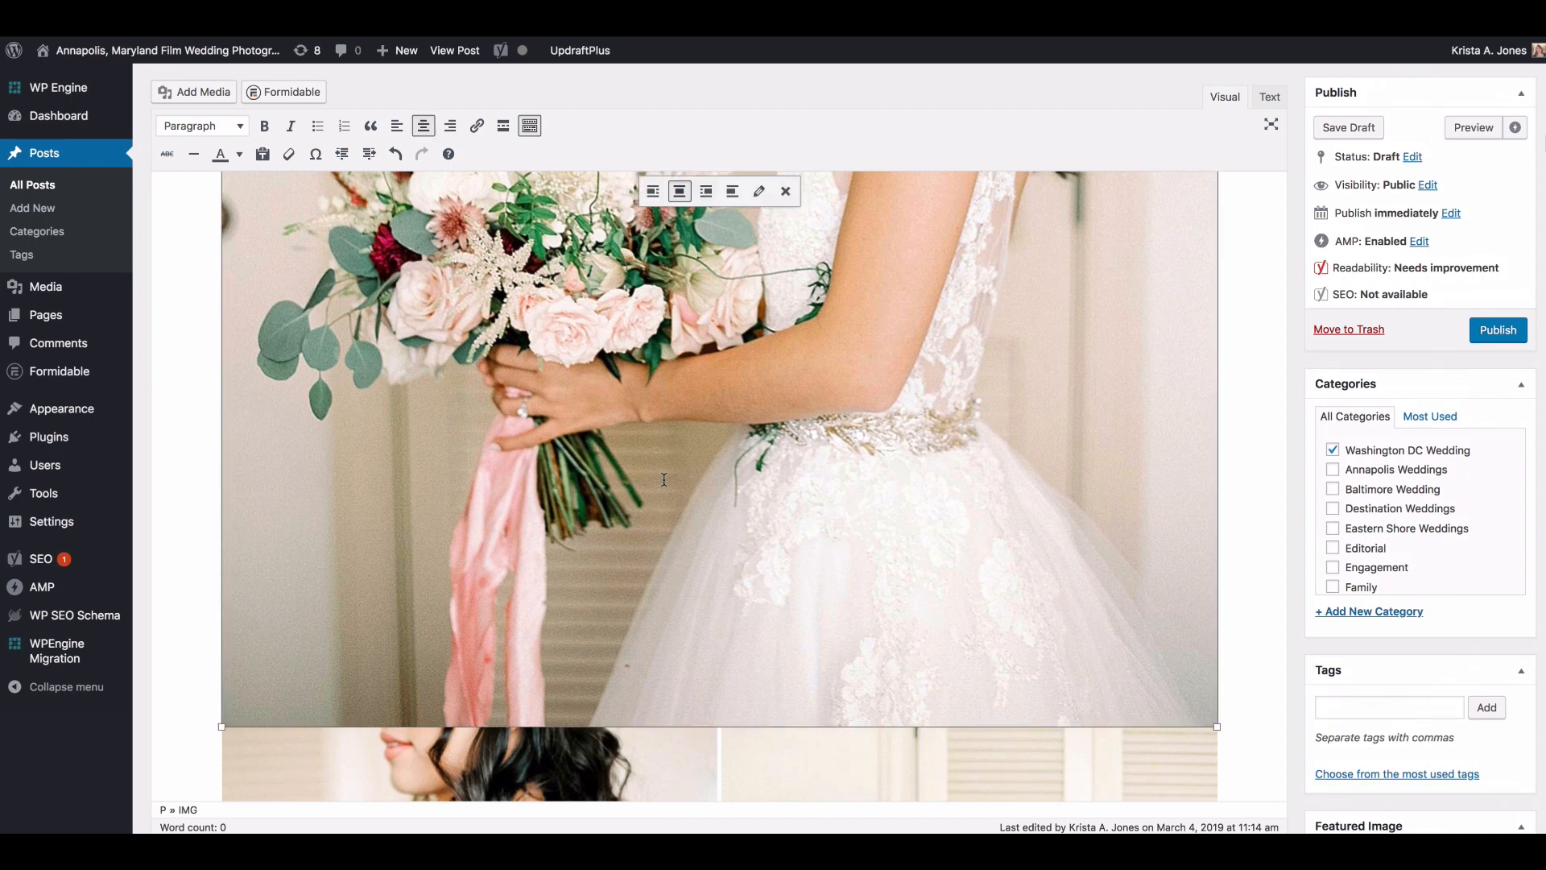
{"action": "scroll", "coordinate": [1091, 338], "scroll_direction": "down", "scroll_amount": 5}
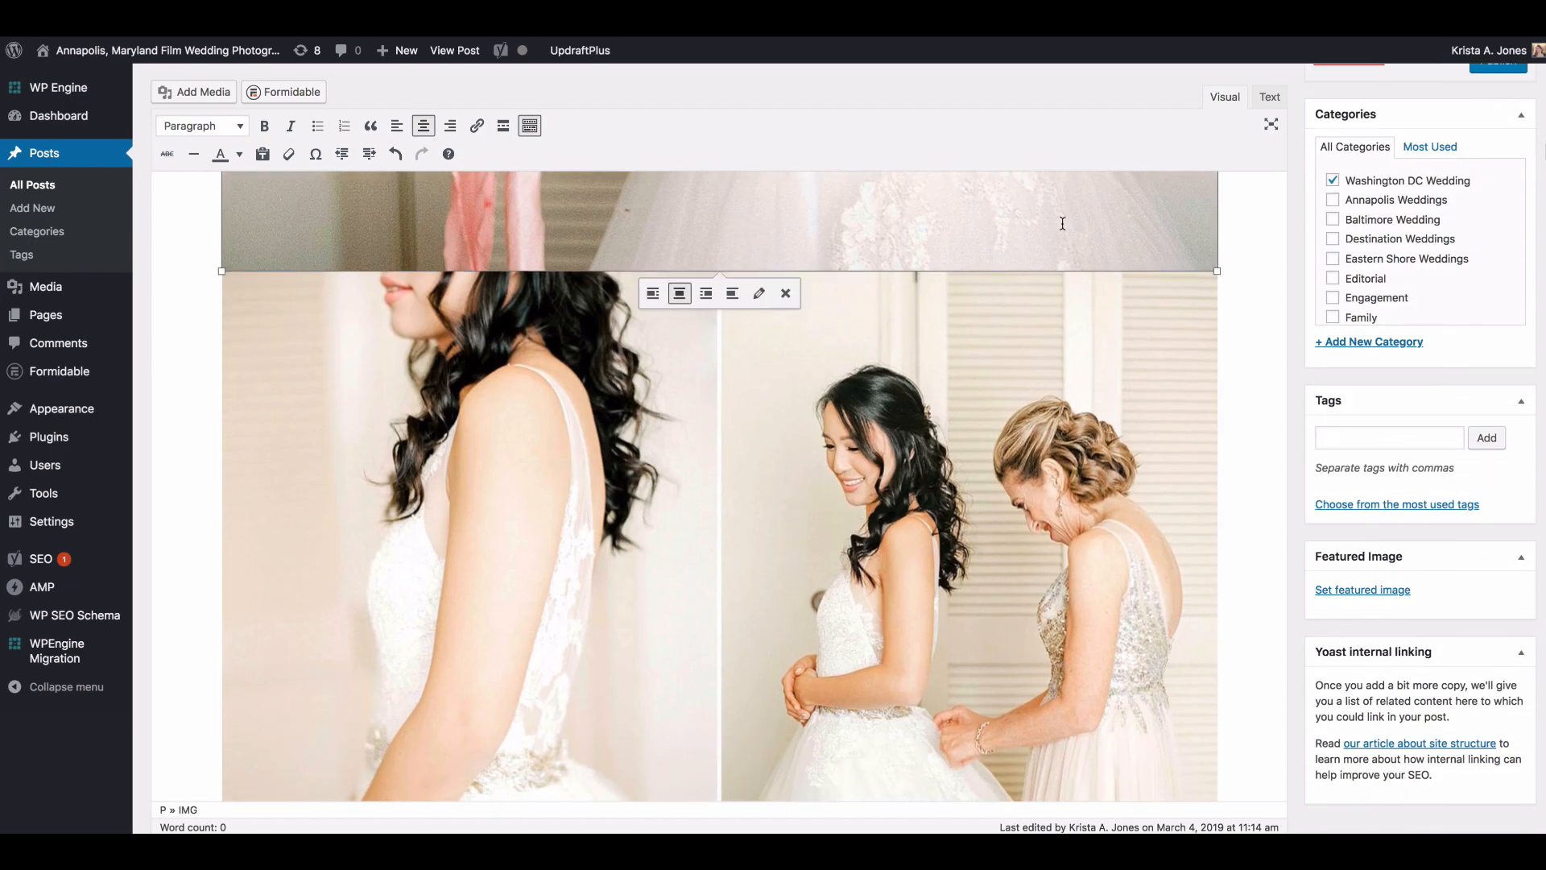
{"action": "left_click_drag", "start_coordinate": [1063, 224], "coordinate": [1227, 451]}
{"action": "scroll", "coordinate": [1183, 441], "scroll_direction": "up", "scroll_amount": 10}
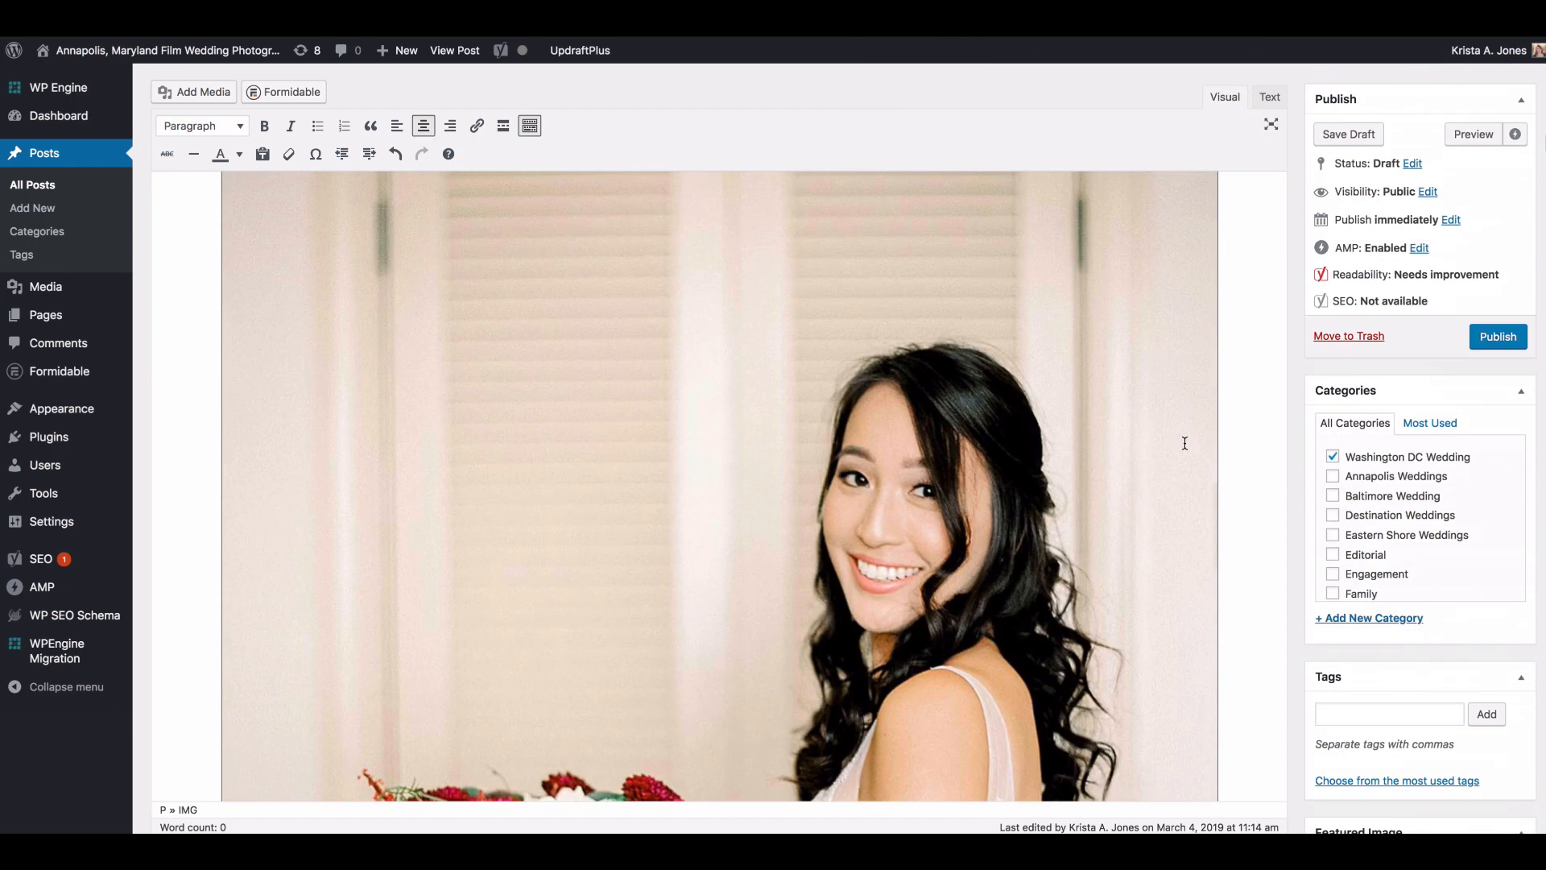
{"action": "scroll", "coordinate": [1182, 442], "scroll_direction": "down", "scroll_amount": 10}
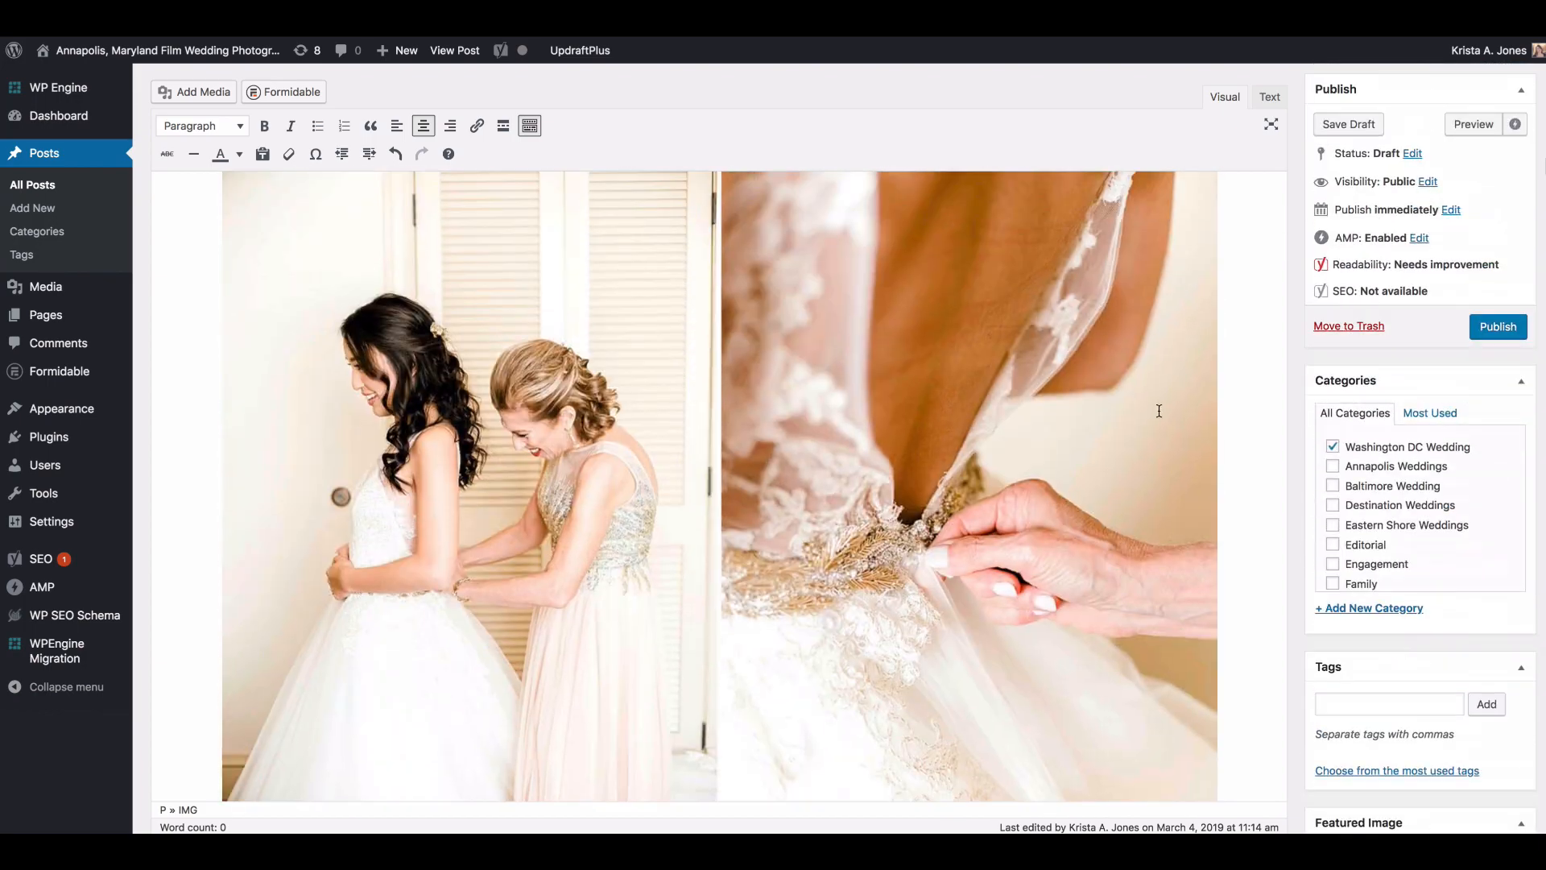
Step: Go back to the post preview and check the size and placement of the vertical bridal bouquet portrait
{"action": "left_click", "coordinate": [455, 50]}
{"action": "scroll", "coordinate": [728, 262], "scroll_direction": "down", "scroll_amount": 10}
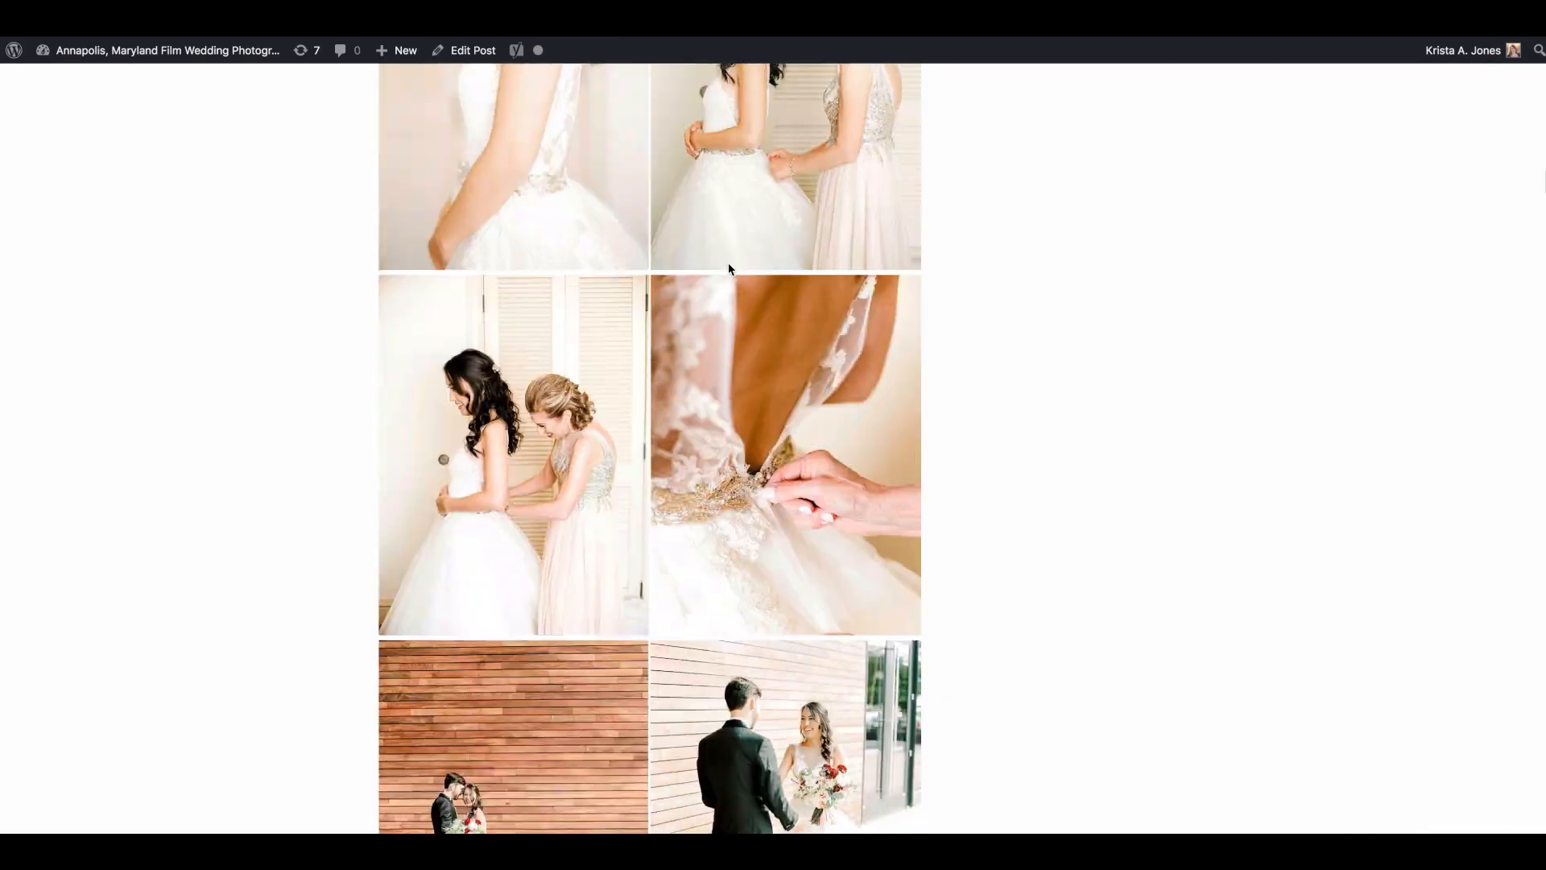
{"action": "scroll", "coordinate": [730, 266], "scroll_direction": "down", "scroll_amount": 10}
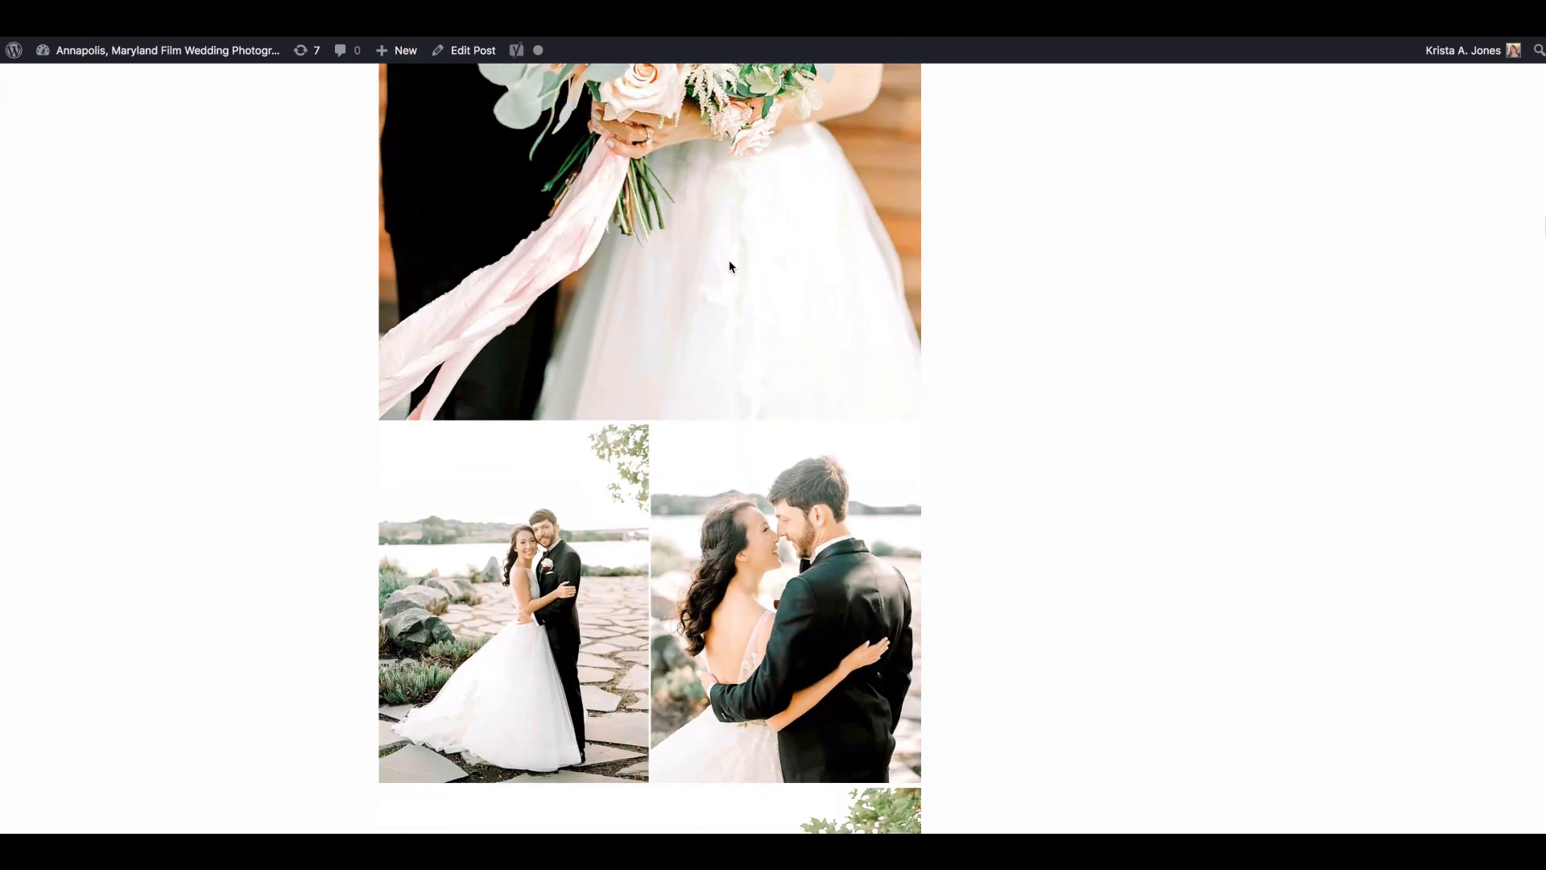
{"action": "scroll", "coordinate": [730, 261], "scroll_direction": "up", "scroll_amount": 7}
{"action": "scroll", "coordinate": [732, 254], "scroll_direction": "up", "scroll_amount": 10}
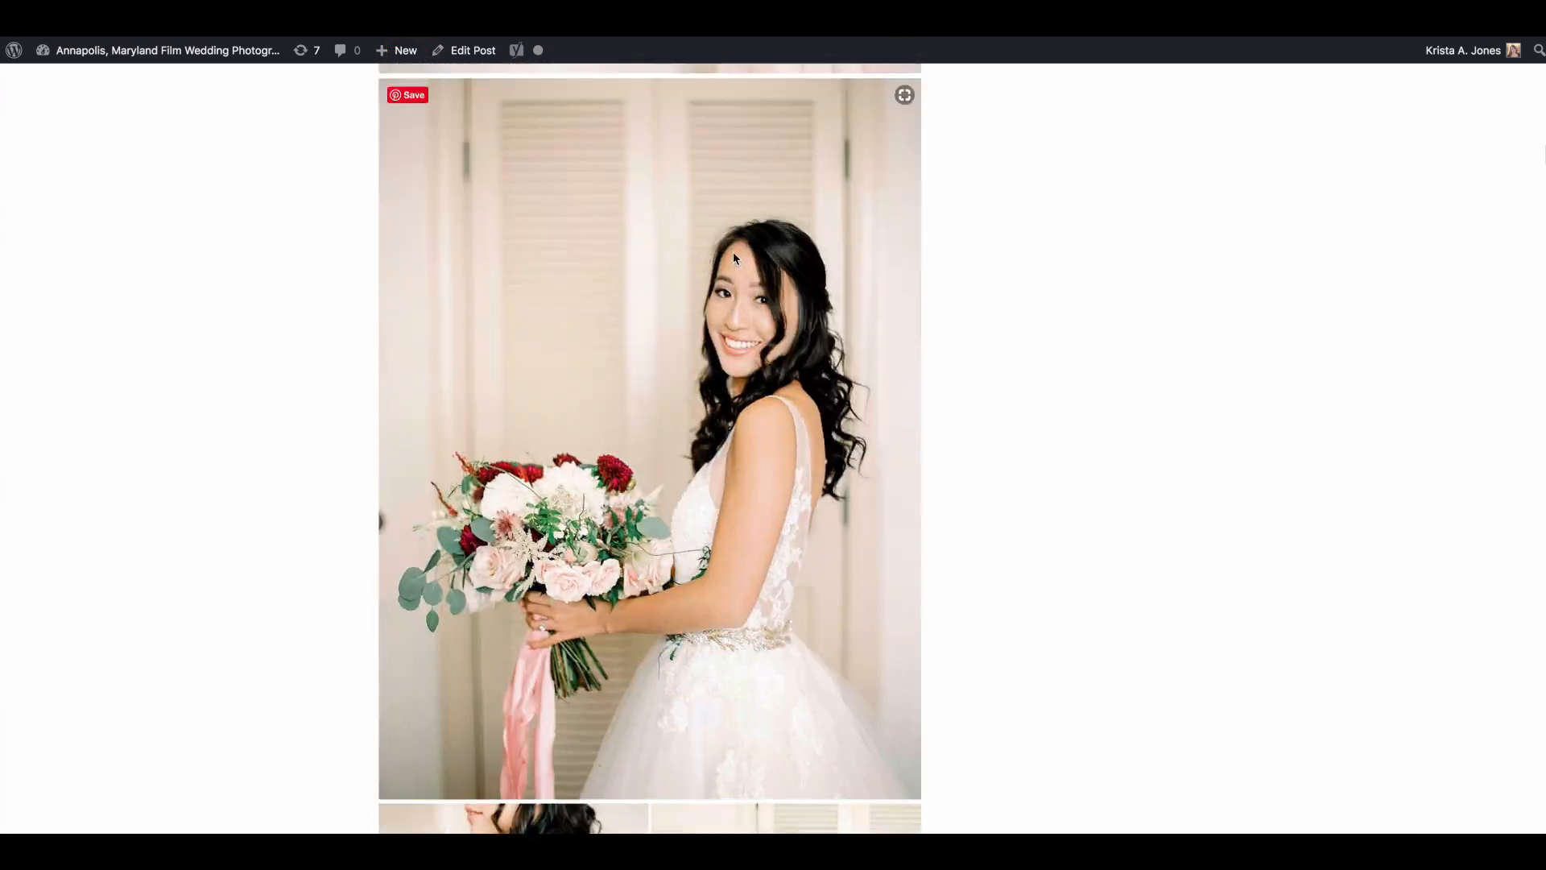
Step: Examine the photo order in the post preview, from the getting-ready portraits to the couple photos by the willow tree
{"action": "scroll", "coordinate": [733, 253], "scroll_direction": "down", "scroll_amount": 15}
{"action": "scroll", "coordinate": [733, 255], "scroll_direction": "down", "scroll_amount": 8}
{"action": "scroll", "coordinate": [733, 249], "scroll_direction": "up", "scroll_amount": 4}
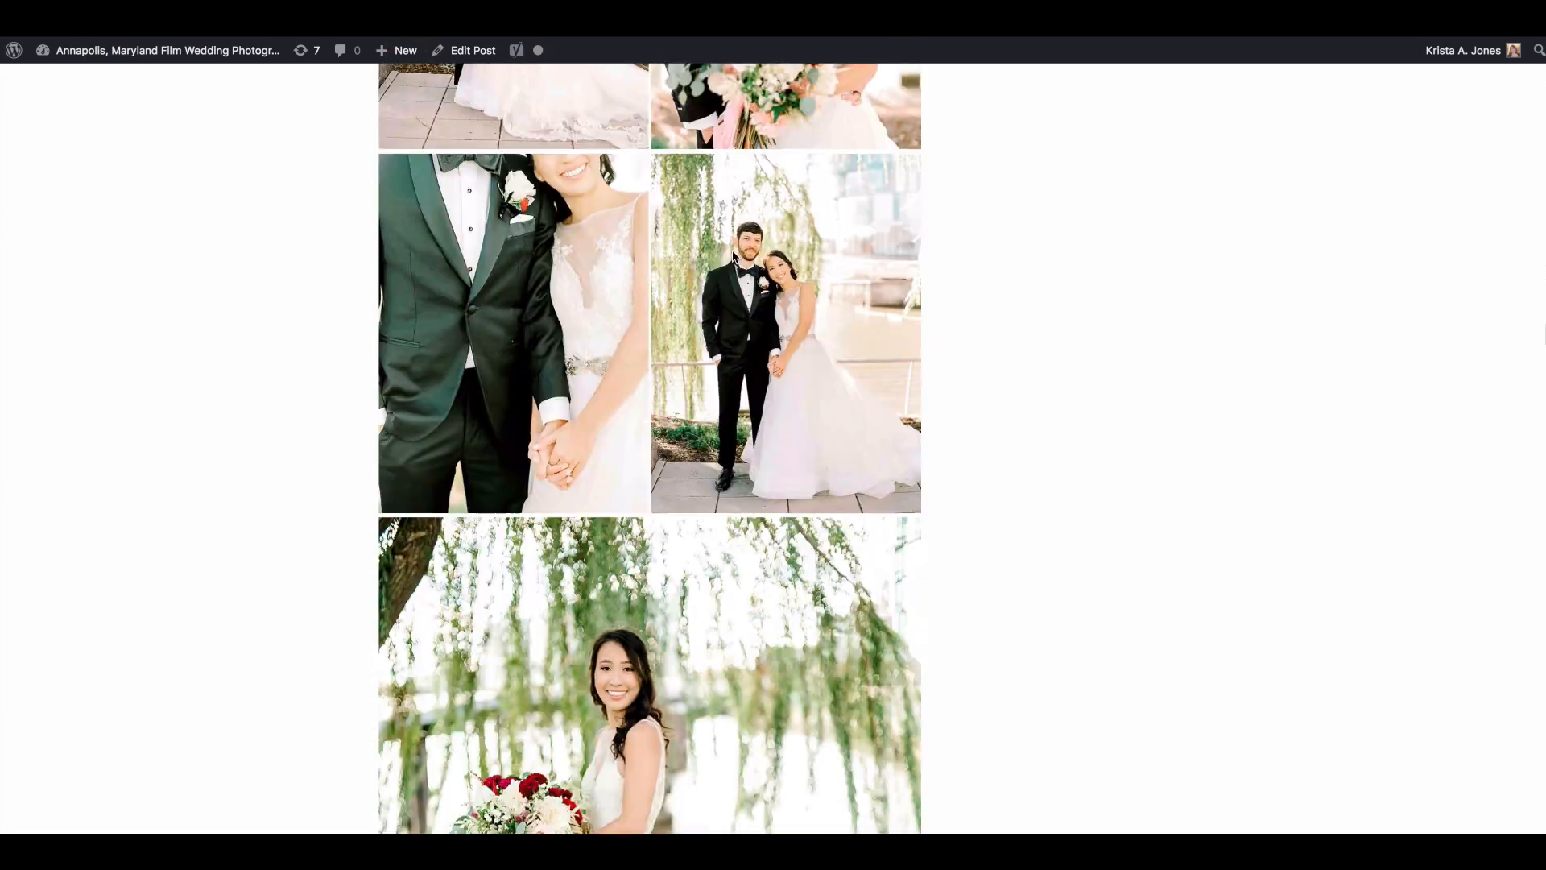
{"action": "scroll", "coordinate": [733, 248], "scroll_direction": "down", "scroll_amount": 10}
{"action": "scroll", "coordinate": [734, 250], "scroll_direction": "up", "scroll_amount": 15}
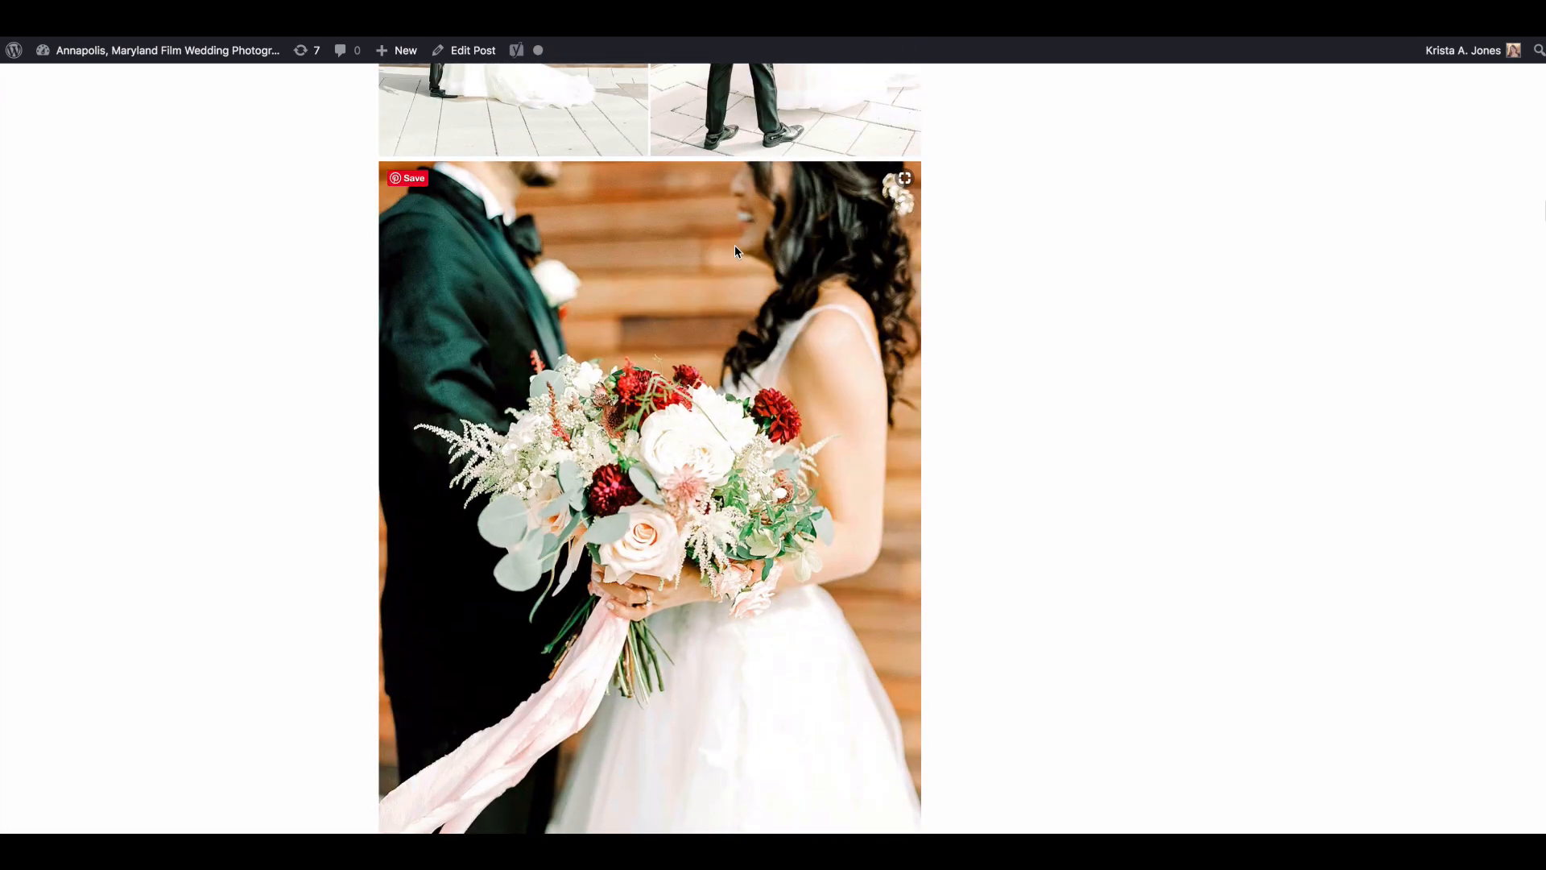
{"action": "scroll", "coordinate": [734, 250], "scroll_direction": "down", "scroll_amount": 7}
{"action": "scroll", "coordinate": [734, 250], "scroll_direction": "up", "scroll_amount": 15}
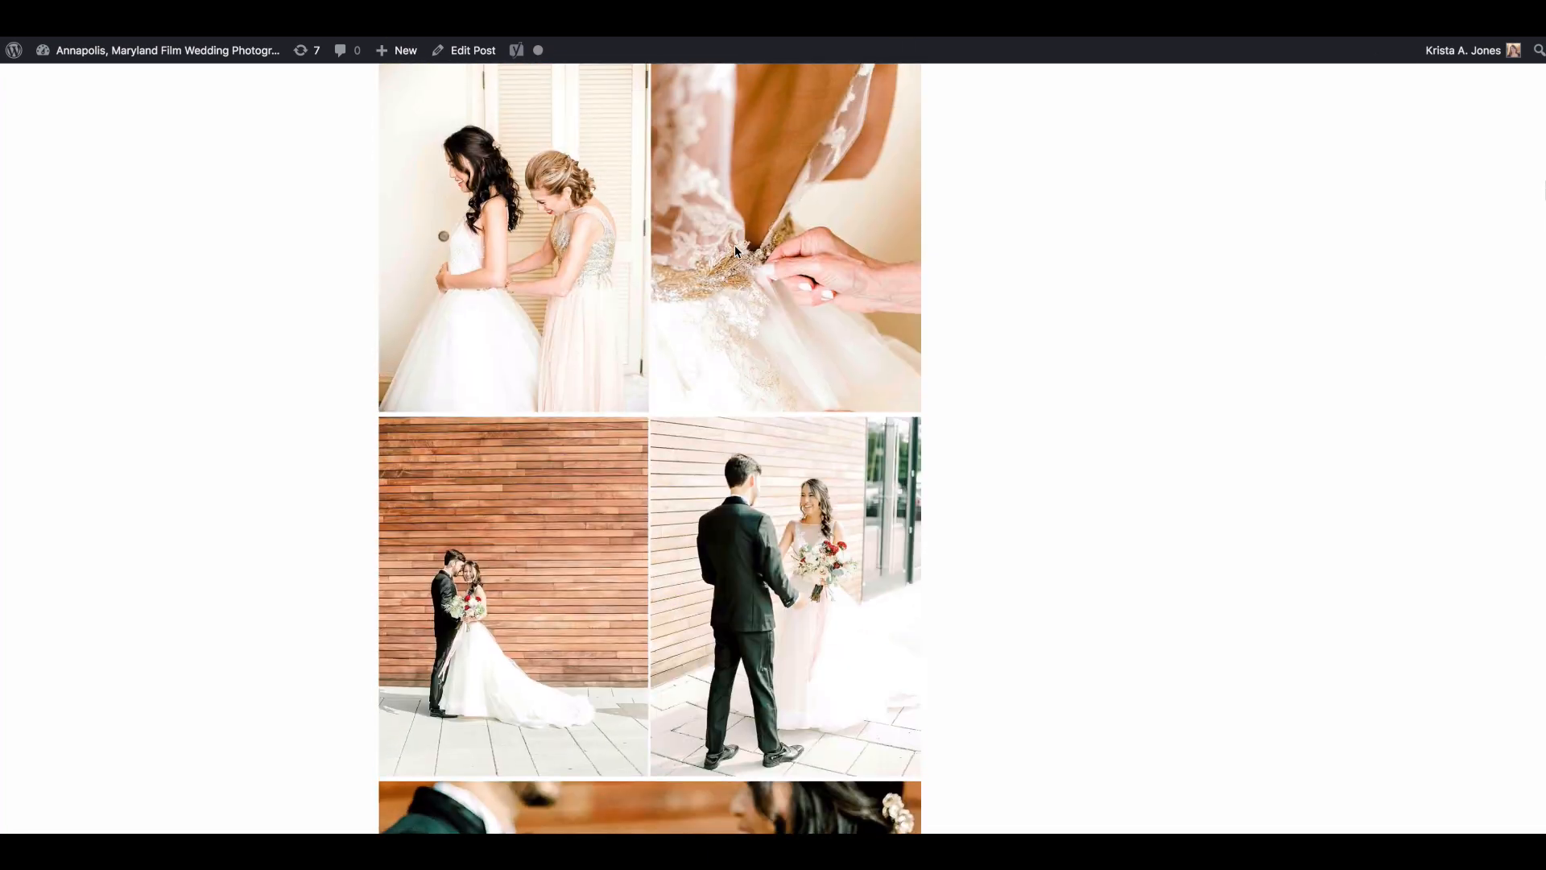
{"action": "scroll", "coordinate": [736, 250], "scroll_direction": "up", "scroll_amount": 15}
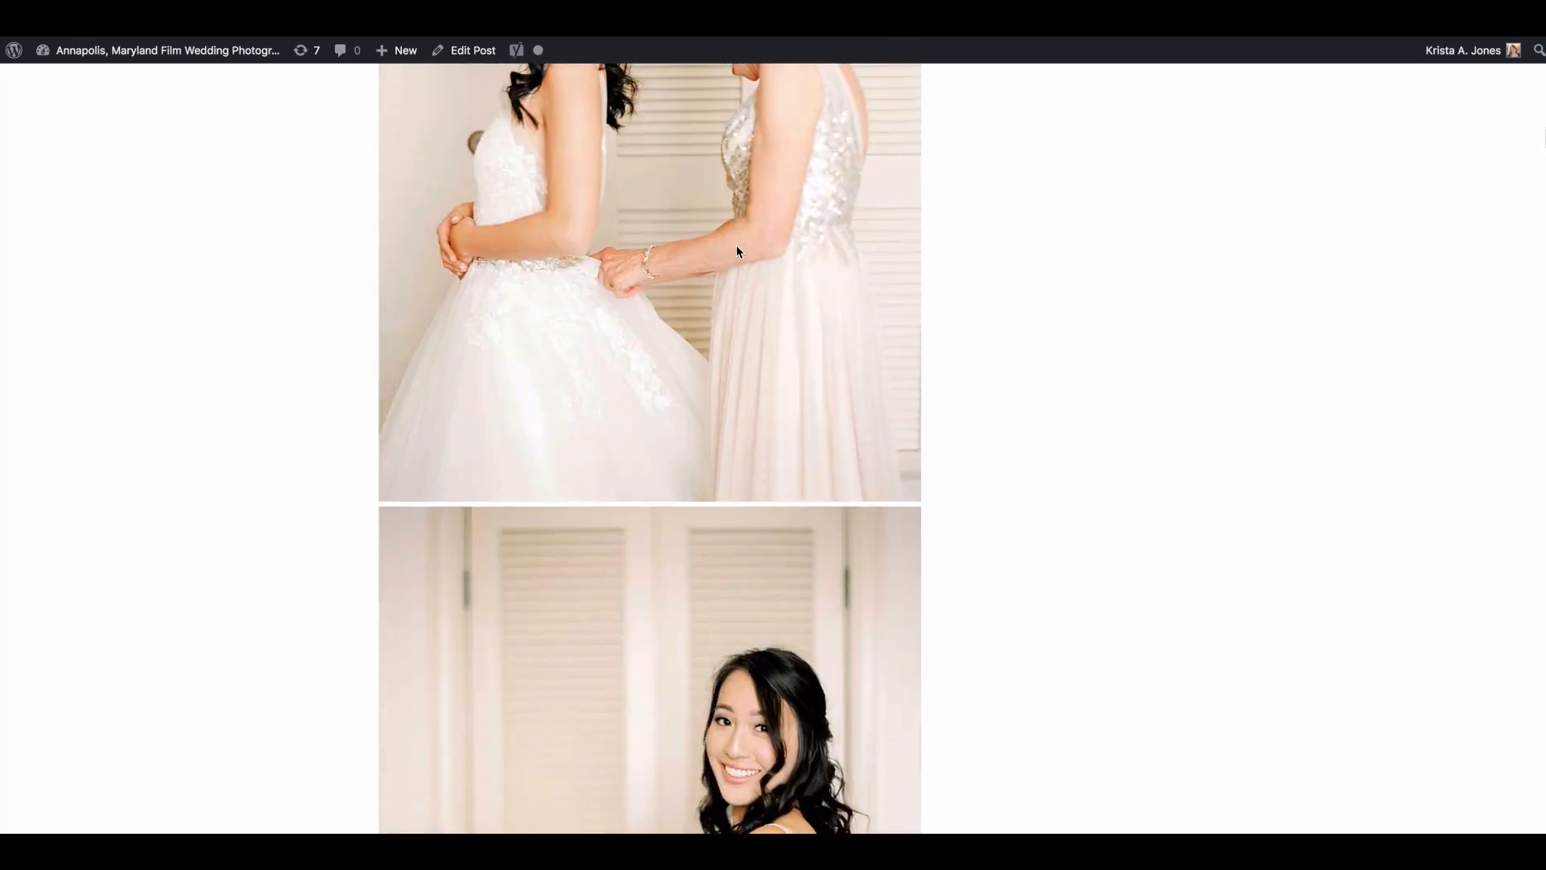
{"action": "scroll", "coordinate": [736, 246], "scroll_direction": "up", "scroll_amount": 2}
{"action": "scroll", "coordinate": [736, 246], "scroll_direction": "down", "scroll_amount": 10}
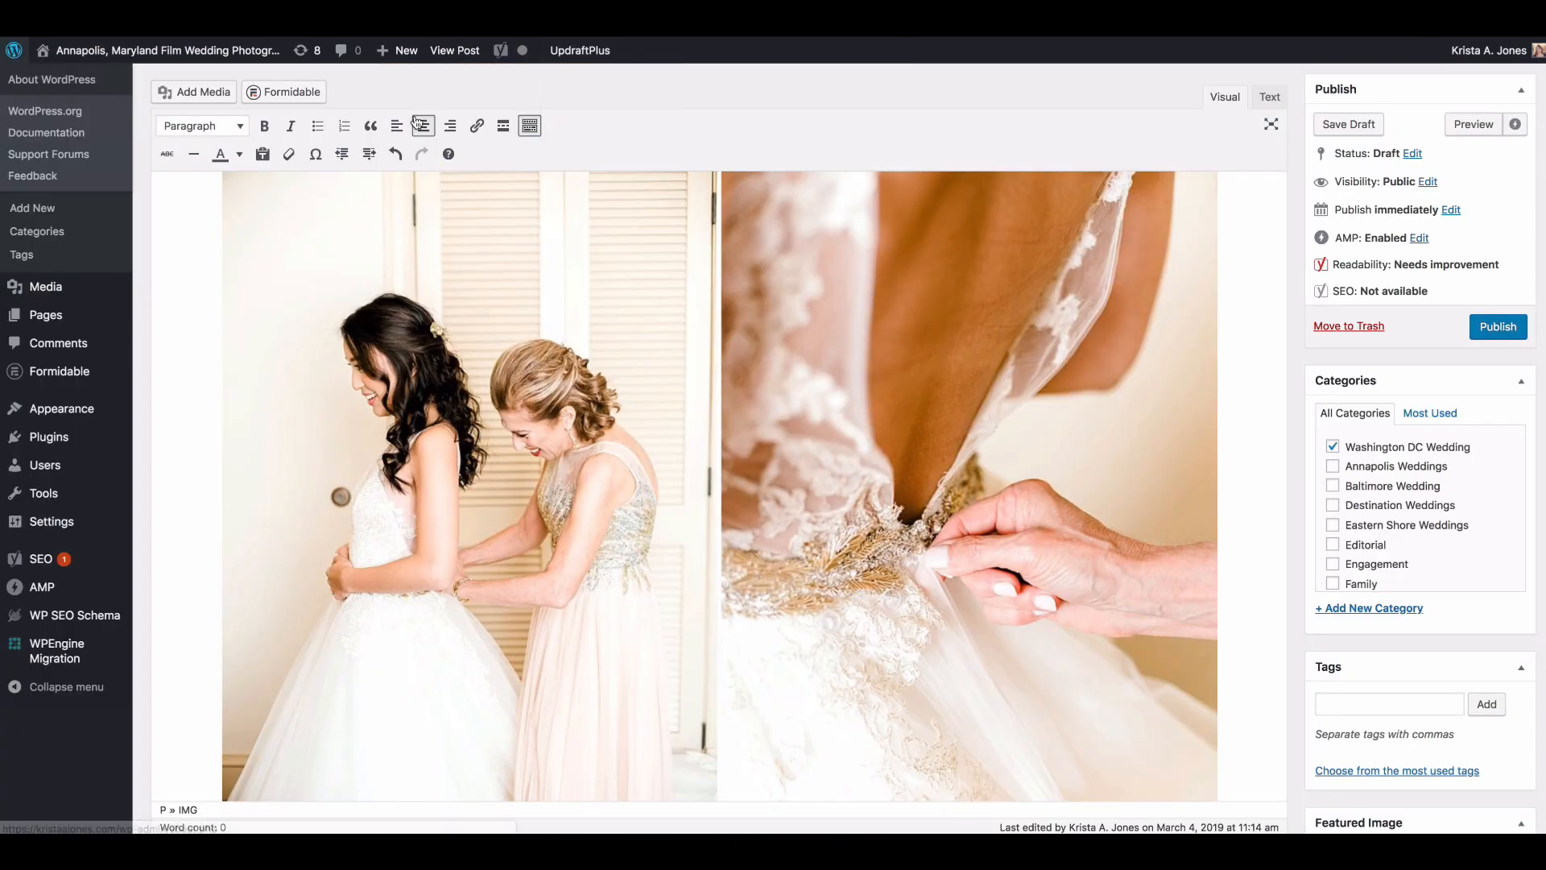
Step: Return to the editor and move the vertical bridal bouquet portrait between the two side-by-side getting-ready images
{"action": "scroll", "coordinate": [759, 349], "scroll_direction": "up", "scroll_amount": 10}
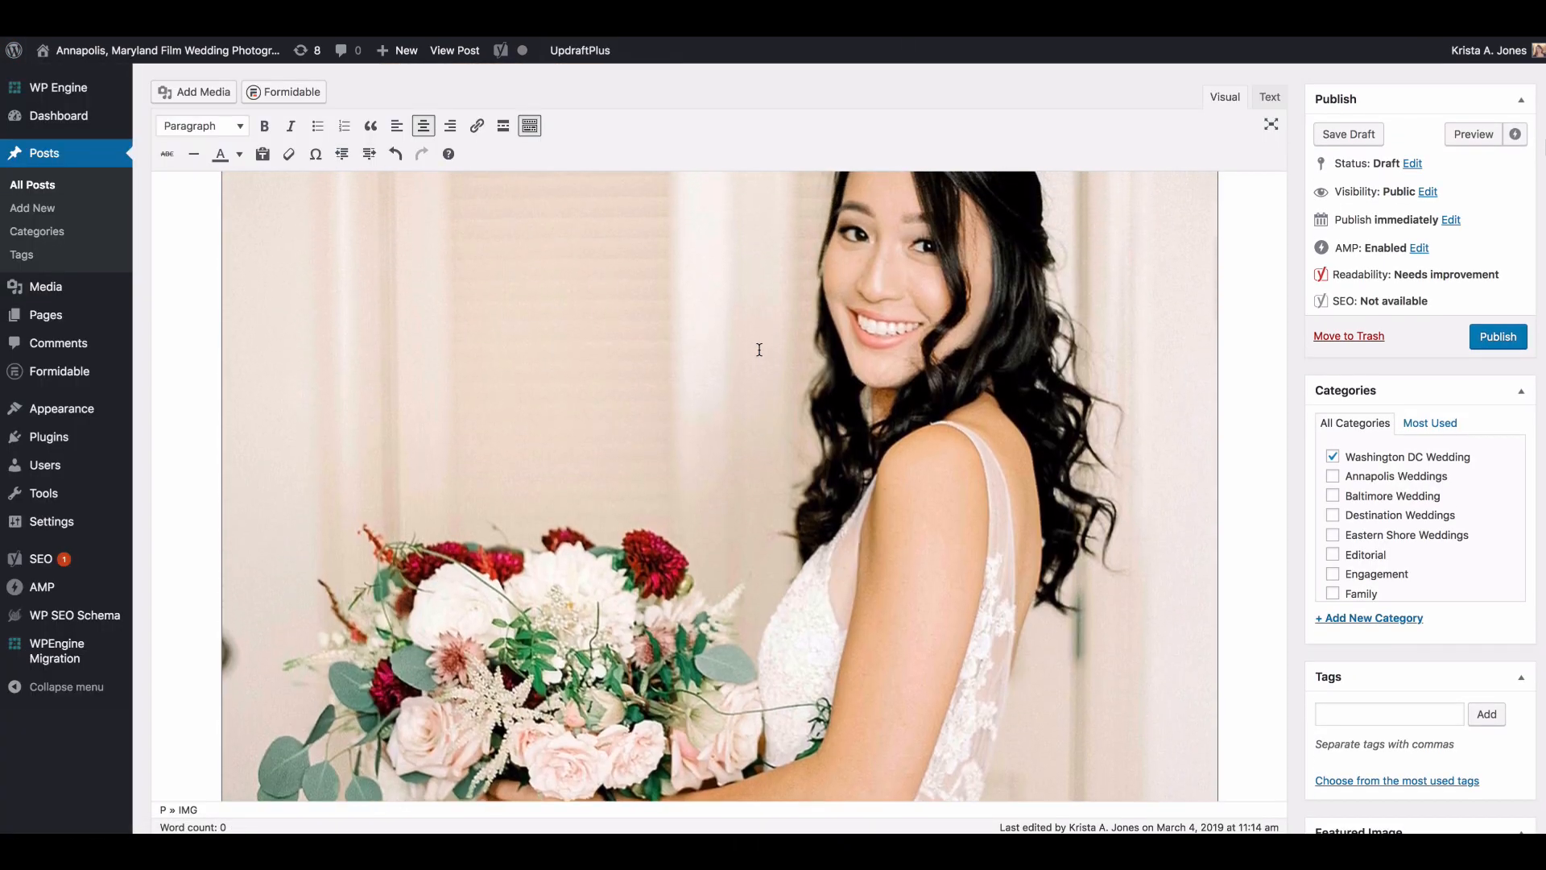
{"action": "scroll", "coordinate": [759, 349], "scroll_direction": "down", "scroll_amount": 4}
{"action": "scroll", "coordinate": [758, 348], "scroll_direction": "down", "scroll_amount": 15}
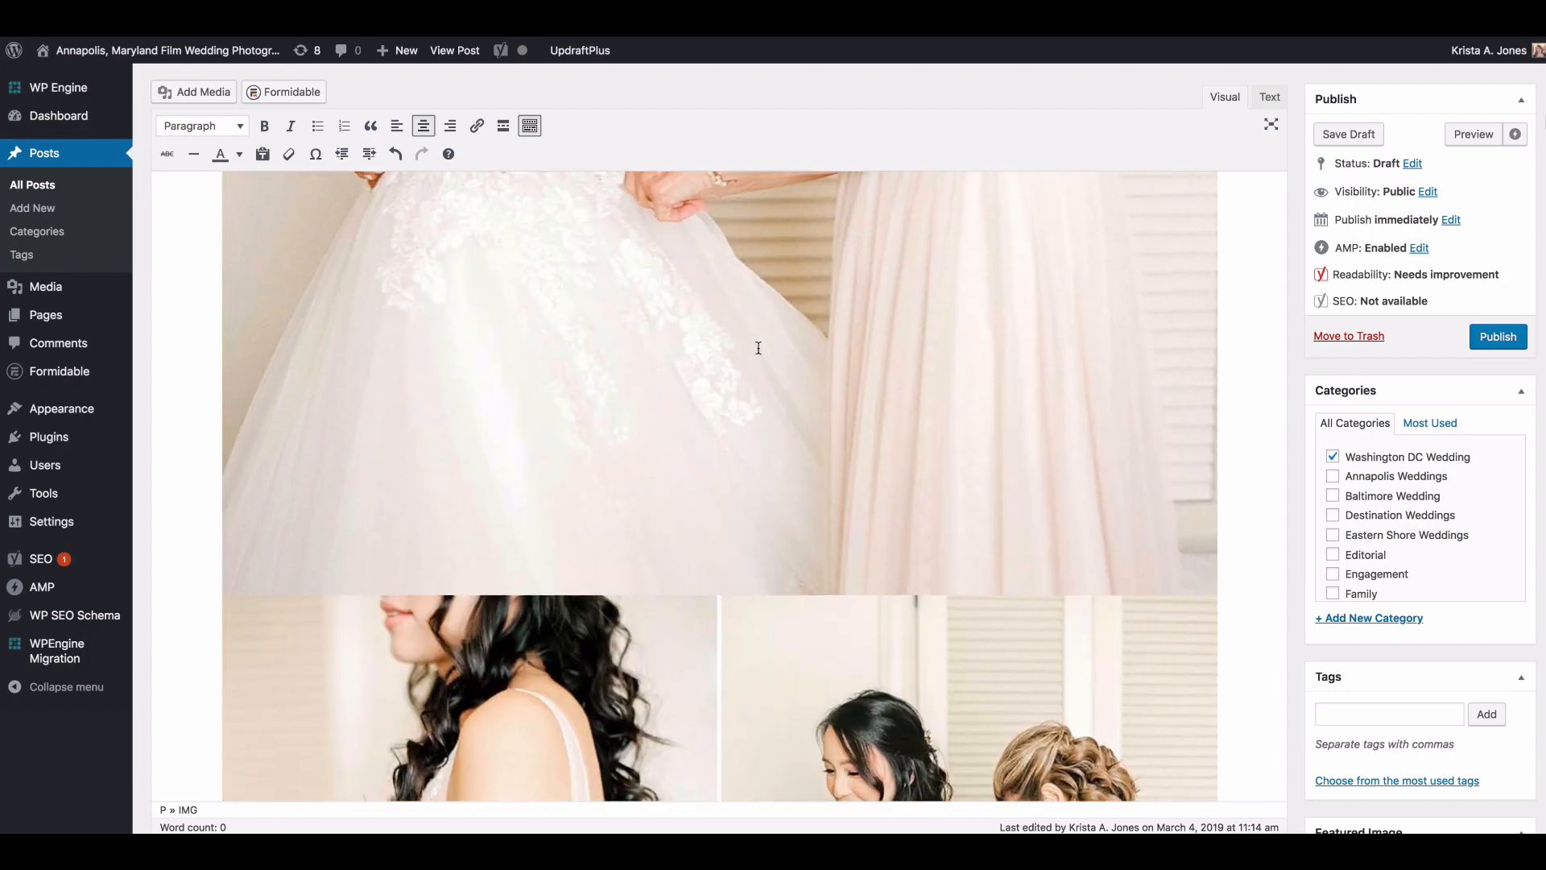
{"action": "scroll", "coordinate": [759, 348], "scroll_direction": "down", "scroll_amount": 15}
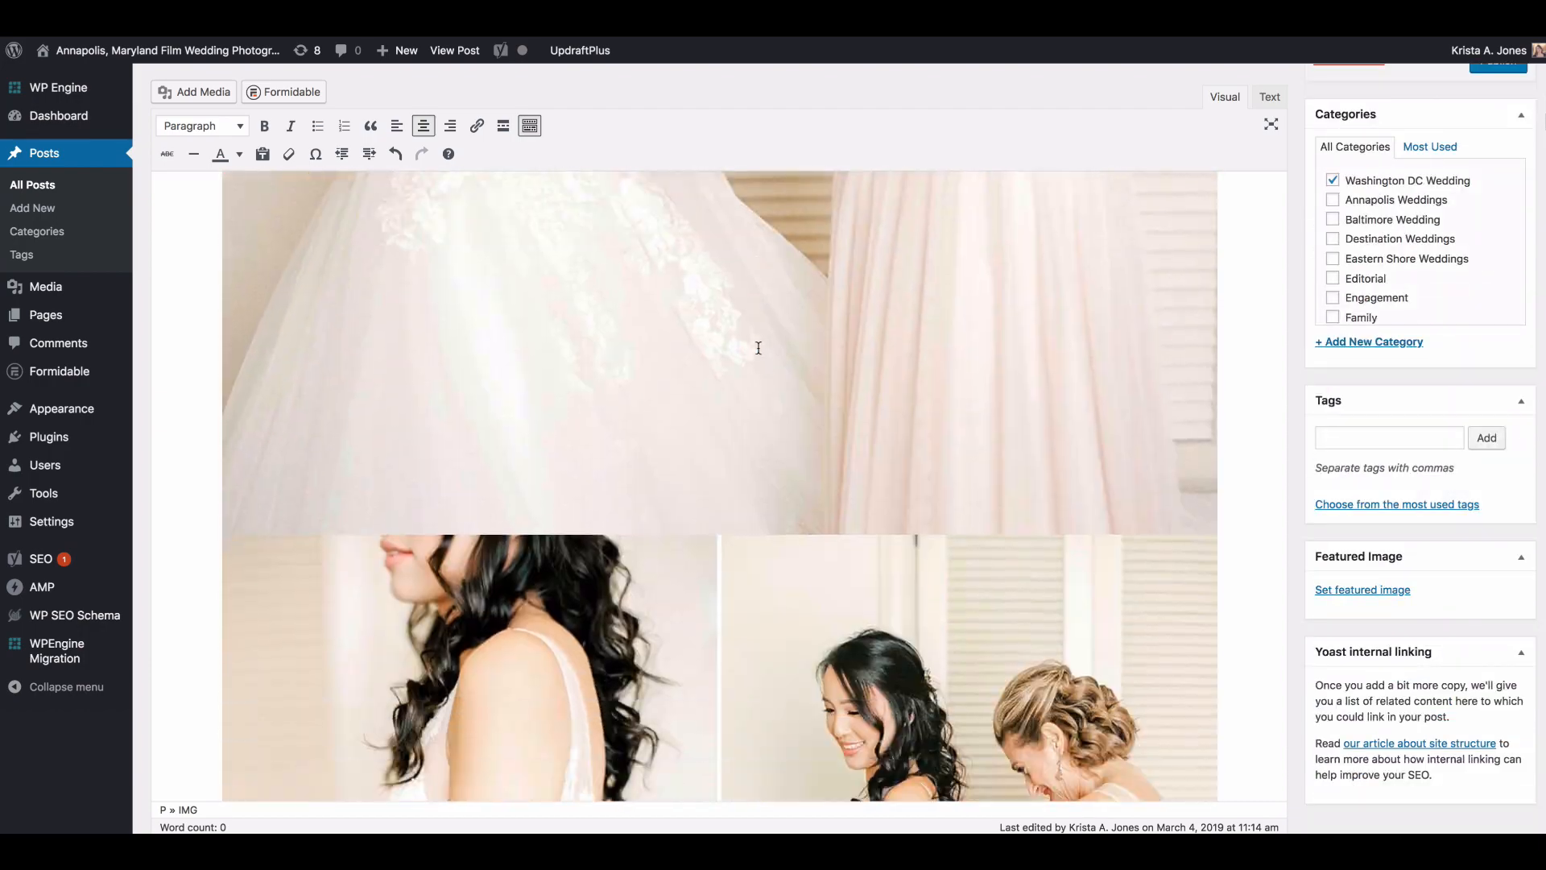
{"action": "scroll", "coordinate": [729, 340], "scroll_direction": "down", "scroll_amount": 15}
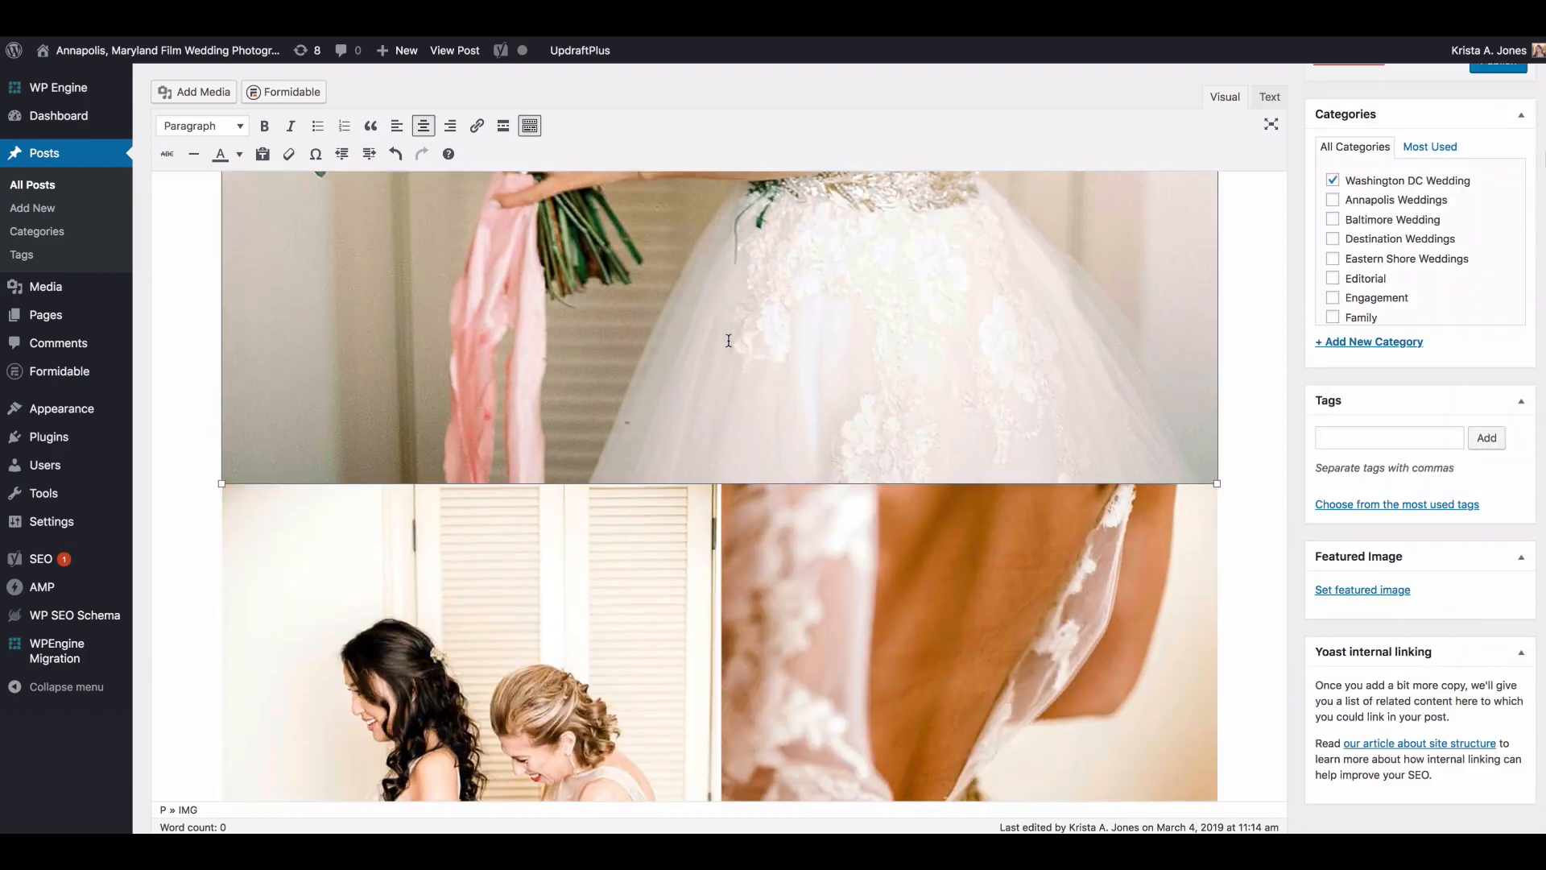
Step: Move the side-by-side couple image with the wooden wall below the full-width bouquet close-up
{"action": "scroll", "coordinate": [895, 361], "scroll_direction": "down", "scroll_amount": 8}
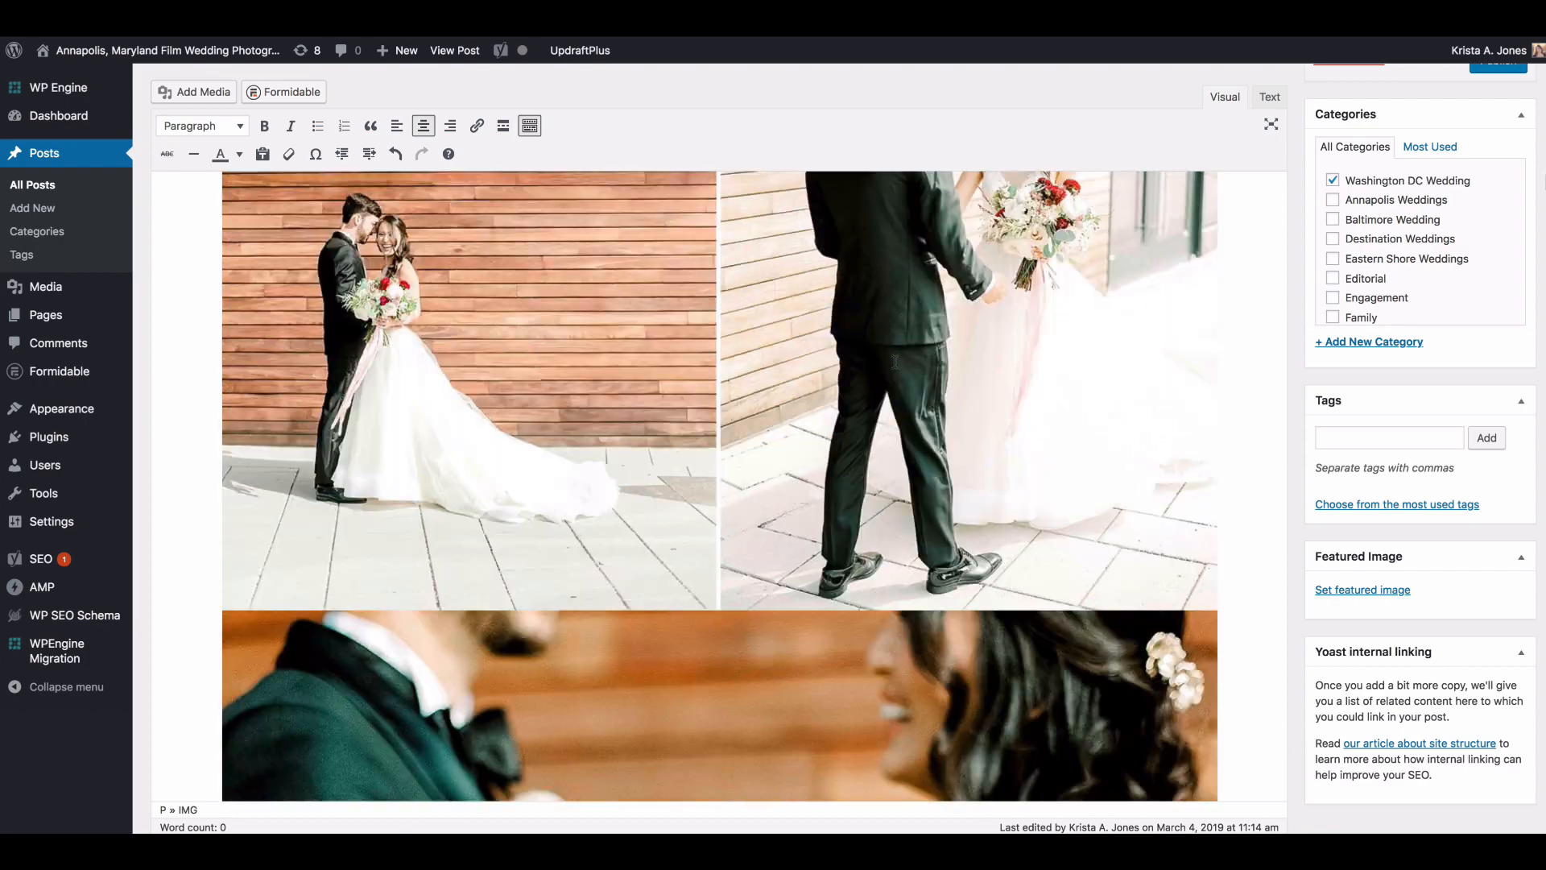
{"action": "scroll", "coordinate": [880, 350], "scroll_direction": "up", "scroll_amount": 5}
{"action": "left_click_drag", "start_coordinate": [1043, 357], "coordinate": [1229, 656]}
Step: Move the side-by-side image of the couple embracing by the lake below the full-width lakeside portrait that follows it
{"action": "scroll", "coordinate": [1228, 655], "scroll_direction": "down", "scroll_amount": 6}
{"action": "scroll", "coordinate": [1207, 644], "scroll_direction": "down", "scroll_amount": 12}
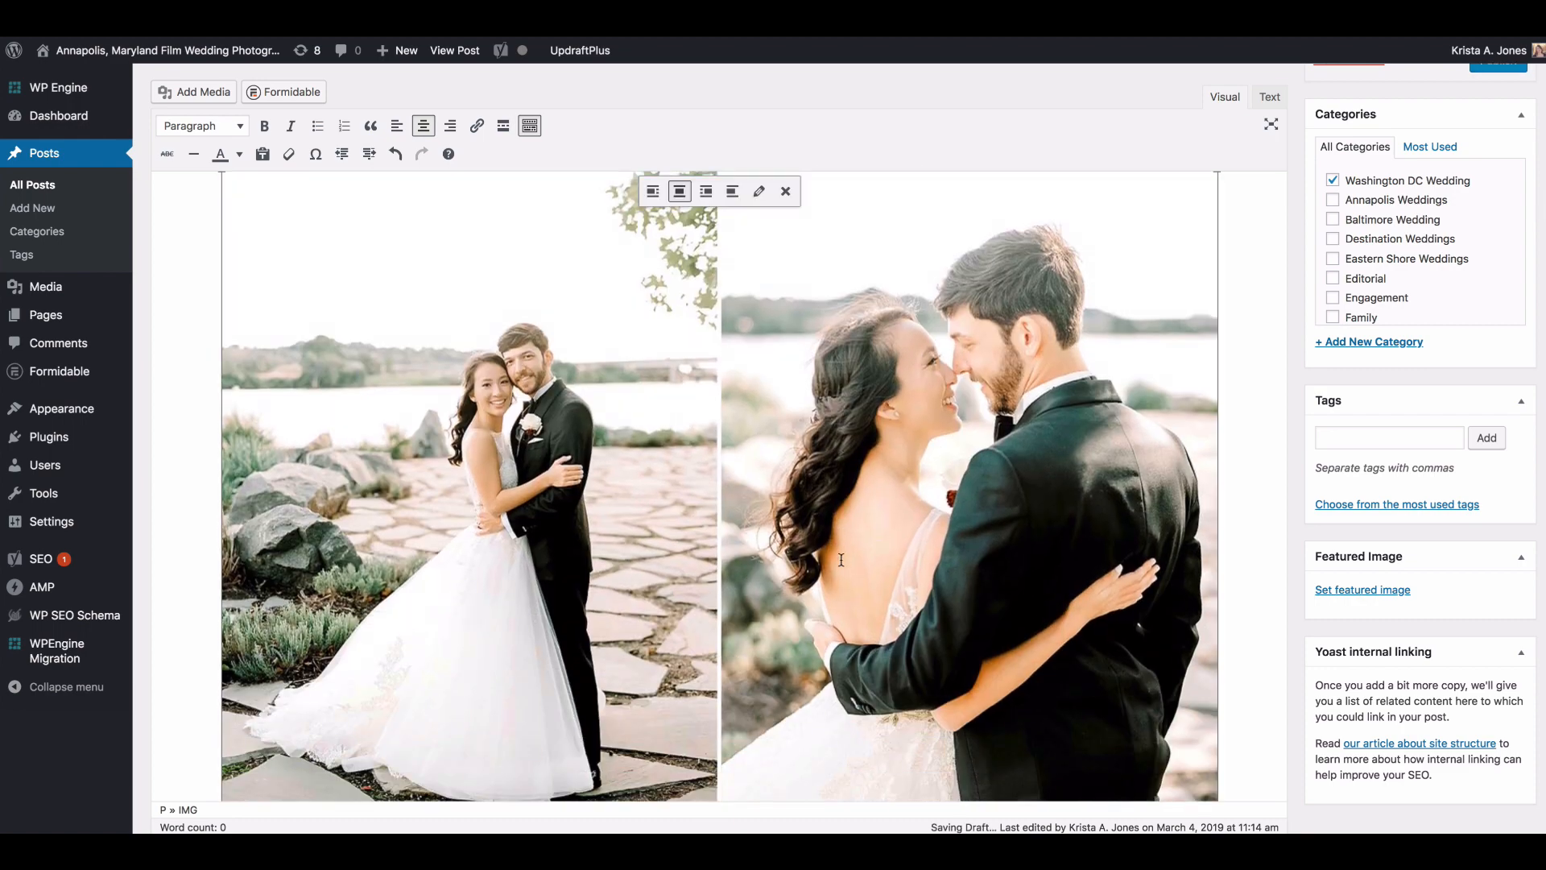
{"action": "scroll", "coordinate": [840, 560], "scroll_direction": "down", "scroll_amount": 9}
{"action": "scroll", "coordinate": [841, 560], "scroll_direction": "up", "scroll_amount": 5}
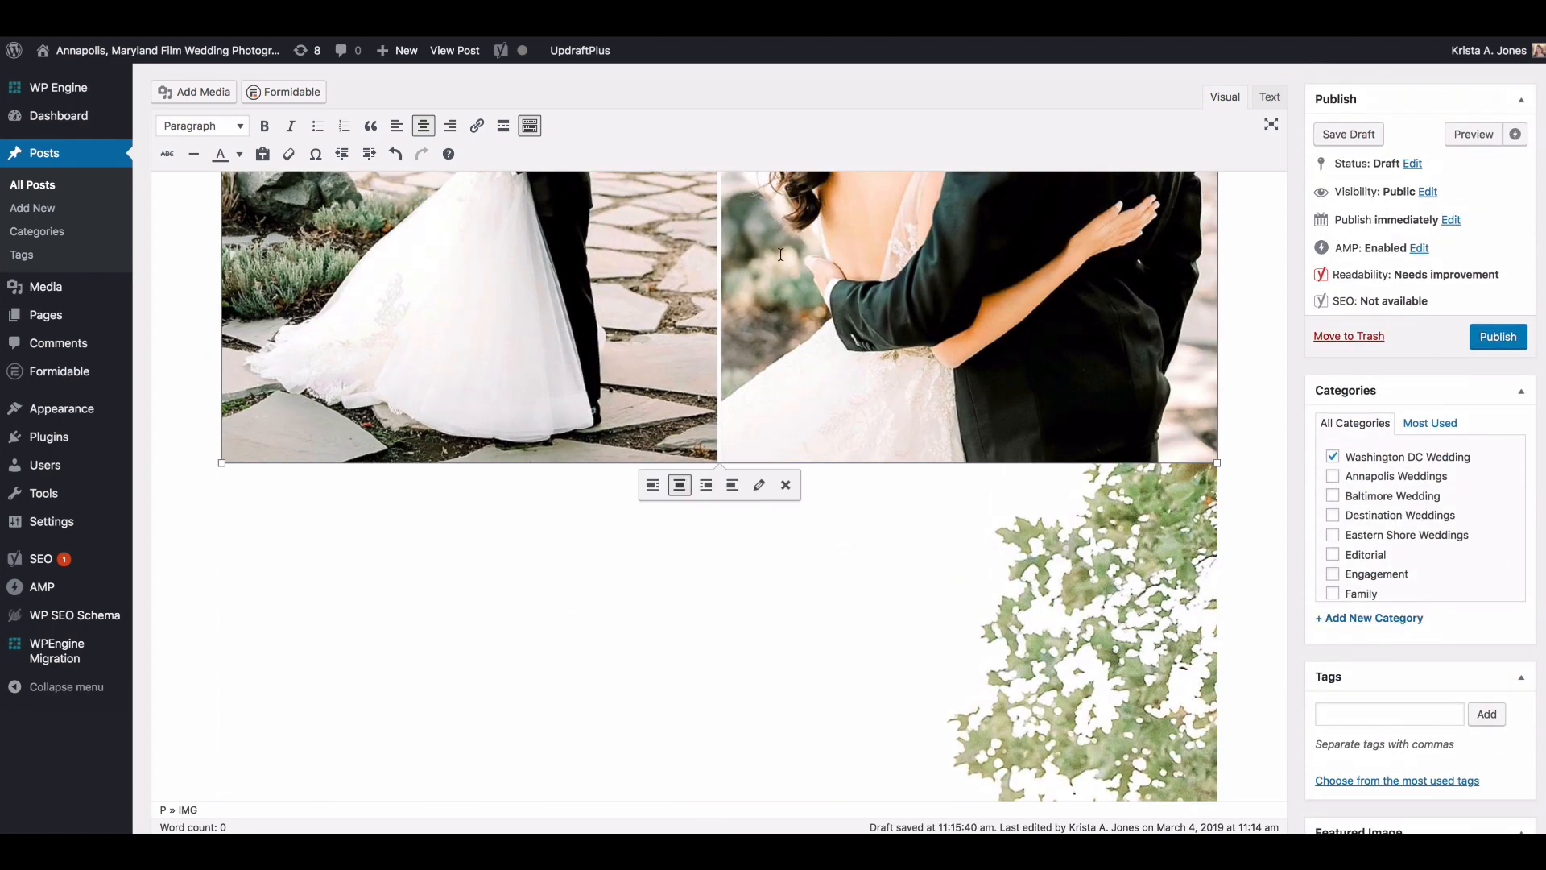
{"action": "left_click_drag", "start_coordinate": [749, 231], "coordinate": [1212, 570]}
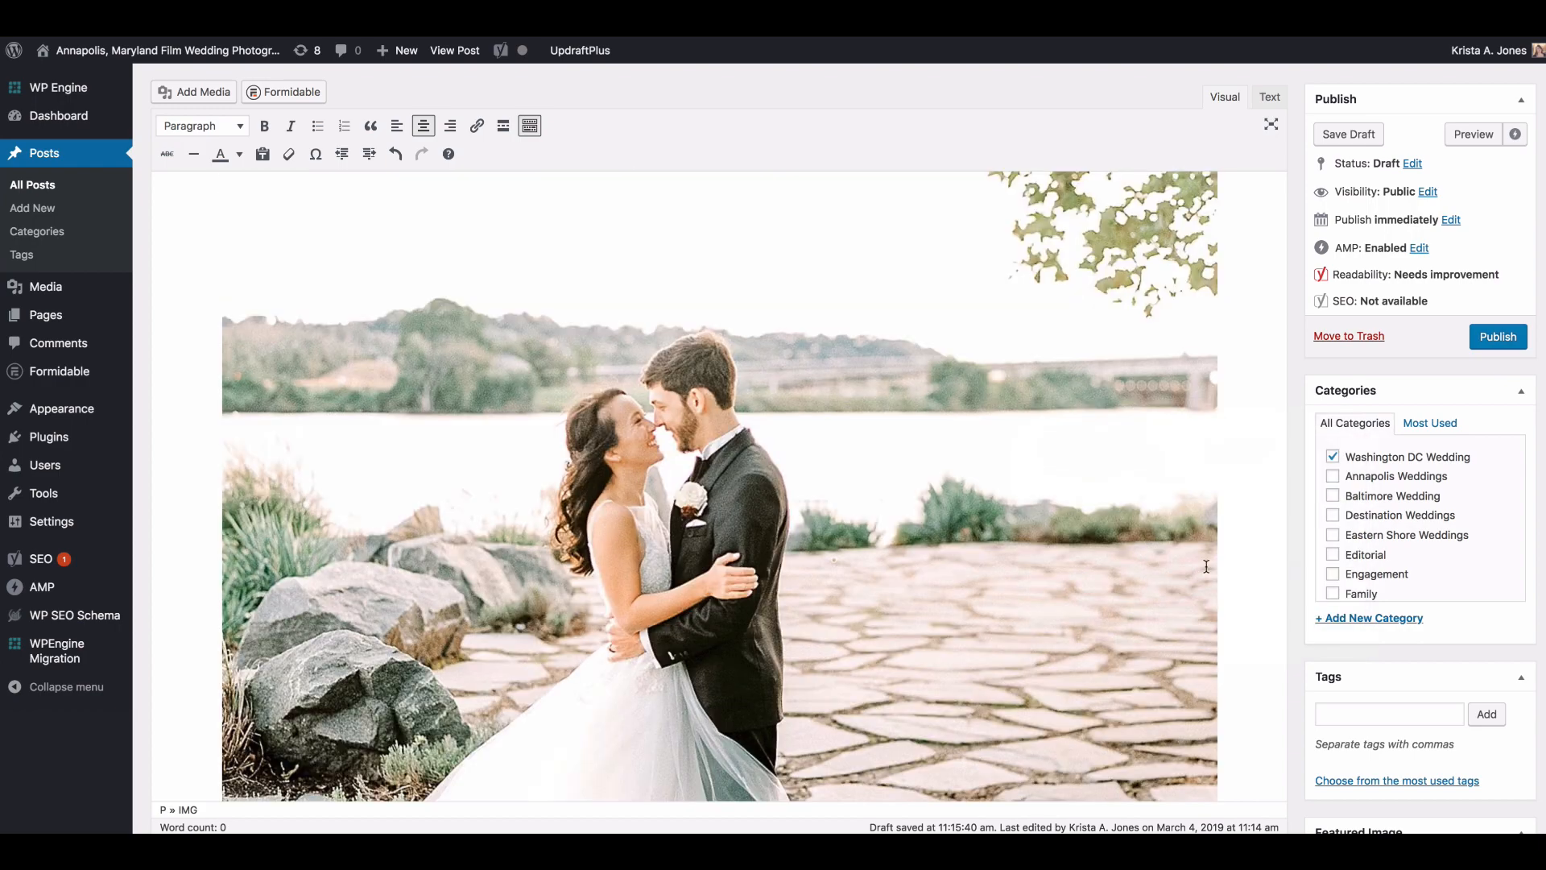
Step: Move the side-by-side image with the bouquet close-up and the couple's back view below the next full-width lakeside portrait
{"action": "scroll", "coordinate": [997, 519], "scroll_direction": "down", "scroll_amount": 3}
{"action": "scroll", "coordinate": [996, 519], "scroll_direction": "down", "scroll_amount": 10}
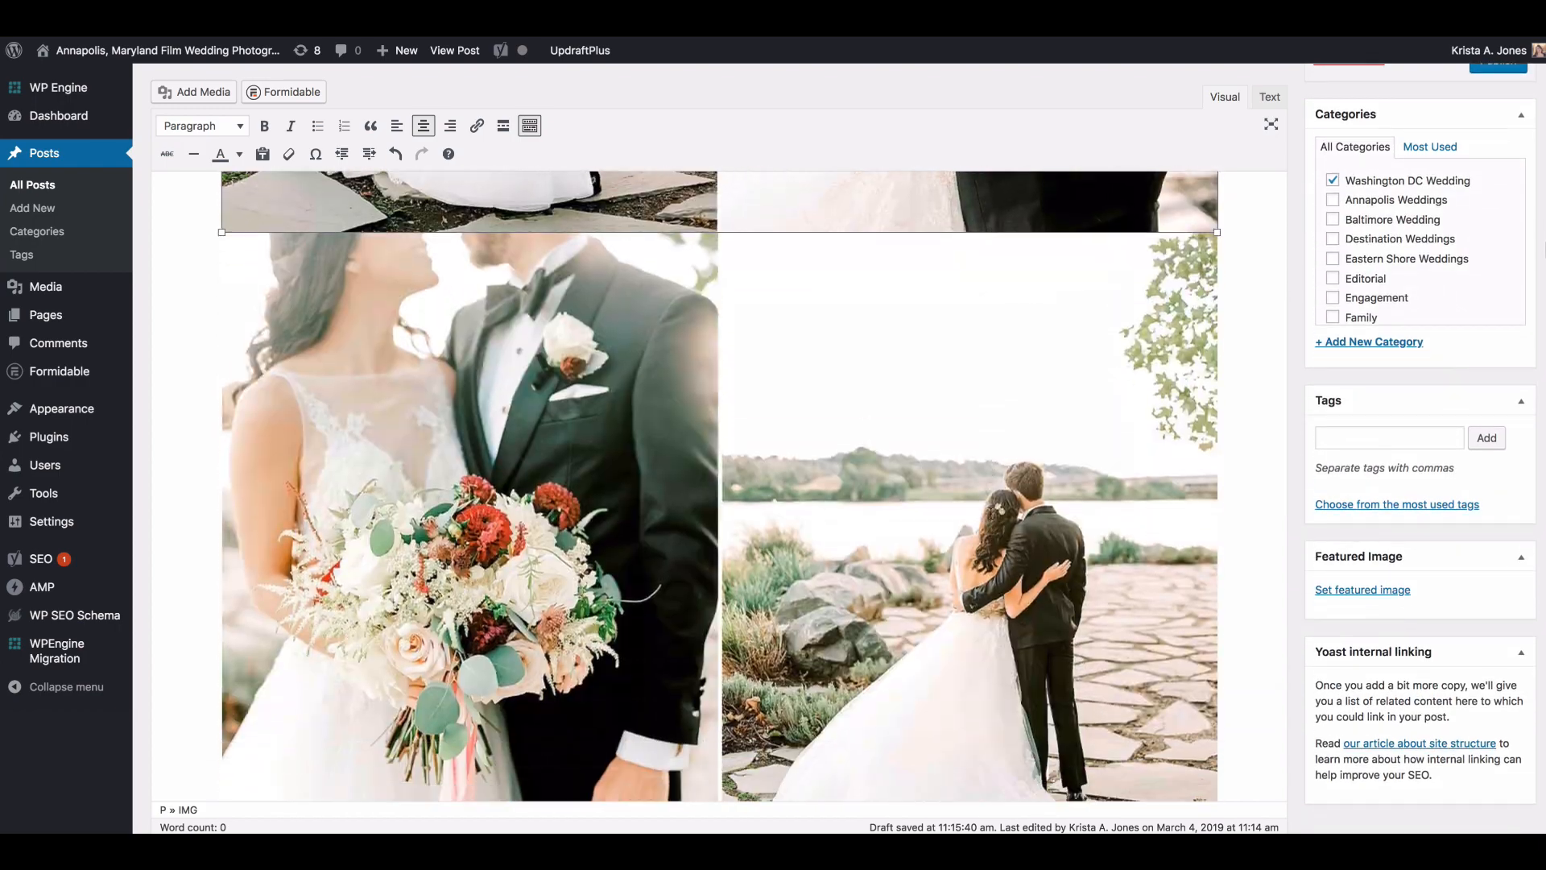
{"action": "scroll", "coordinate": [977, 500], "scroll_direction": "down", "scroll_amount": 8}
{"action": "scroll", "coordinate": [977, 500], "scroll_direction": "up", "scroll_amount": 6}
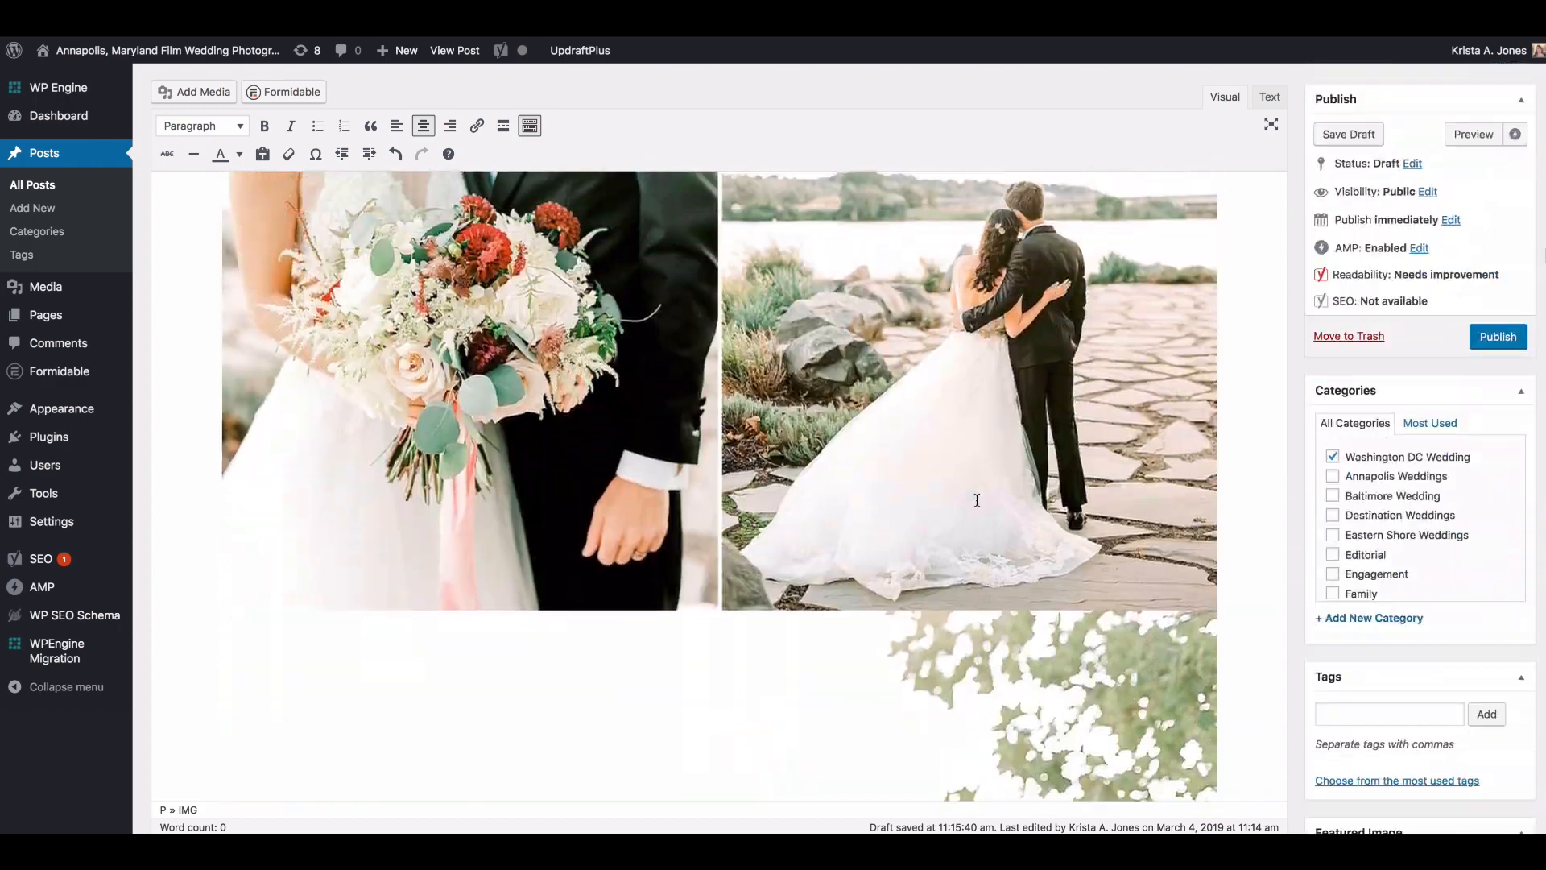
{"action": "scroll", "coordinate": [958, 315], "scroll_direction": "down", "scroll_amount": 2}
{"action": "left_click_drag", "start_coordinate": [958, 315], "coordinate": [1236, 578]}
{"action": "scroll", "coordinate": [1089, 531], "scroll_direction": "down", "scroll_amount": 10}
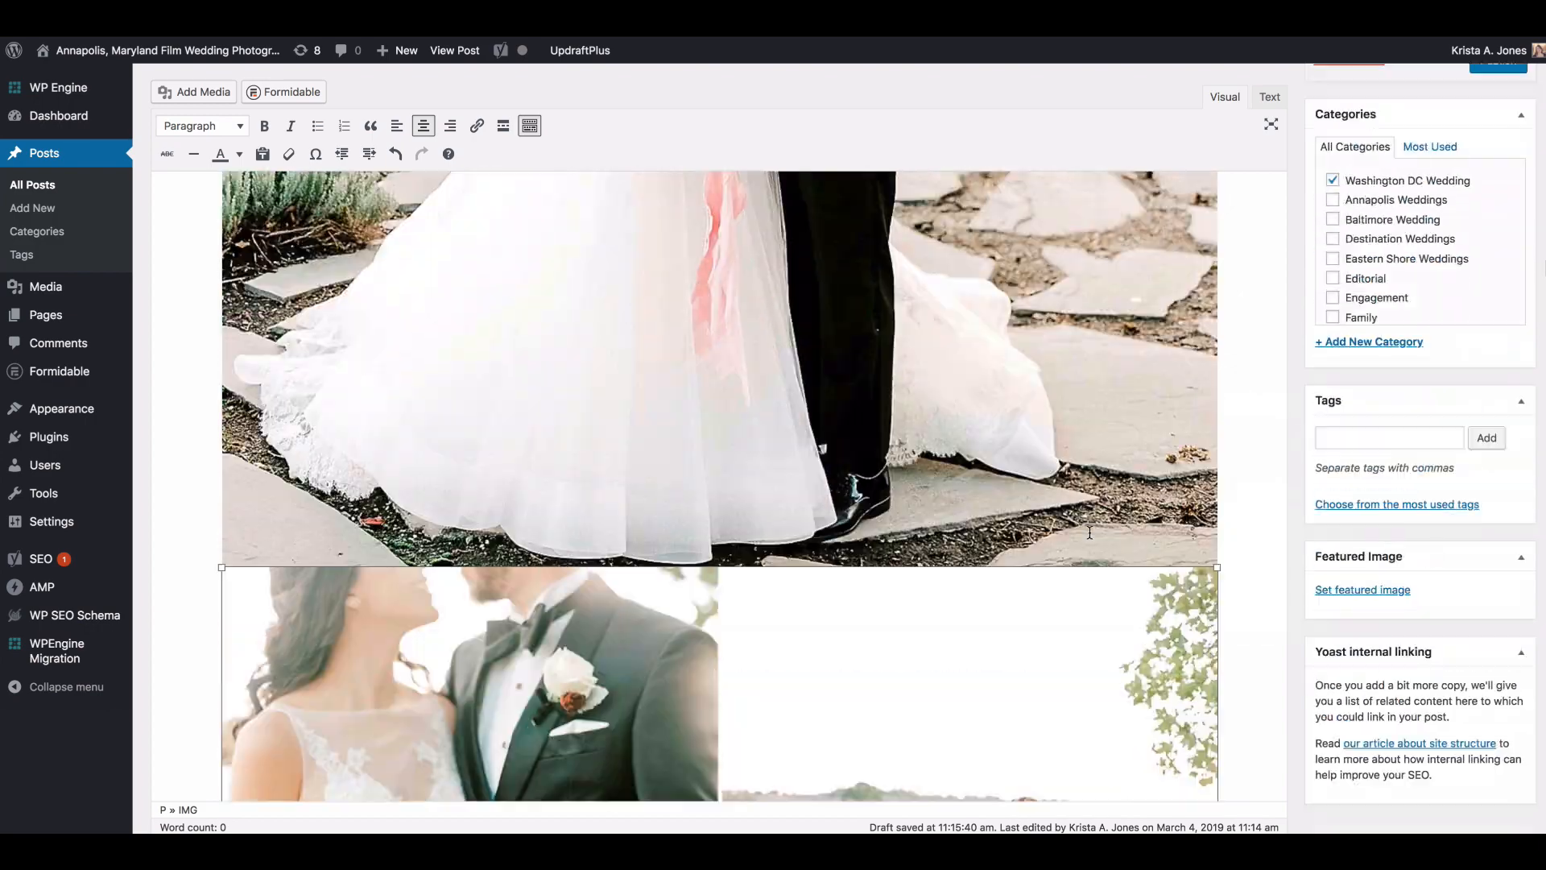
Step: Examine the order of the side-by-side willow-tree images, the bouquet pair and the full-width bridal portrait in the editor
{"action": "scroll", "coordinate": [1089, 529], "scroll_direction": "down", "scroll_amount": 10}
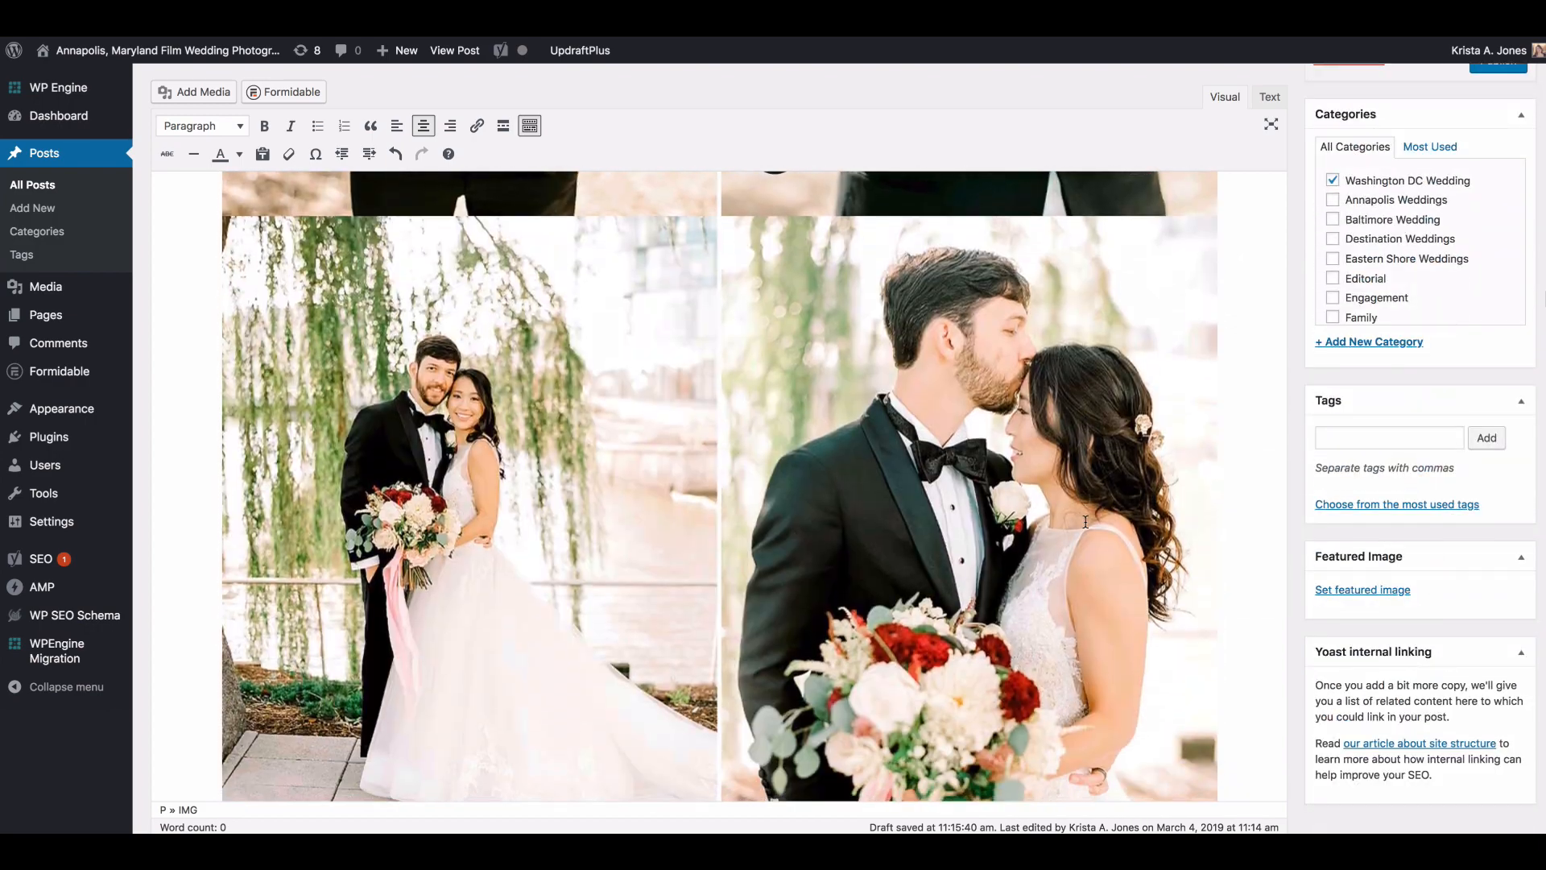
{"action": "left_click", "coordinate": [1086, 522]}
{"action": "scroll", "coordinate": [1086, 522], "scroll_direction": "up", "scroll_amount": 5}
{"action": "scroll", "coordinate": [1079, 499], "scroll_direction": "down", "scroll_amount": 7}
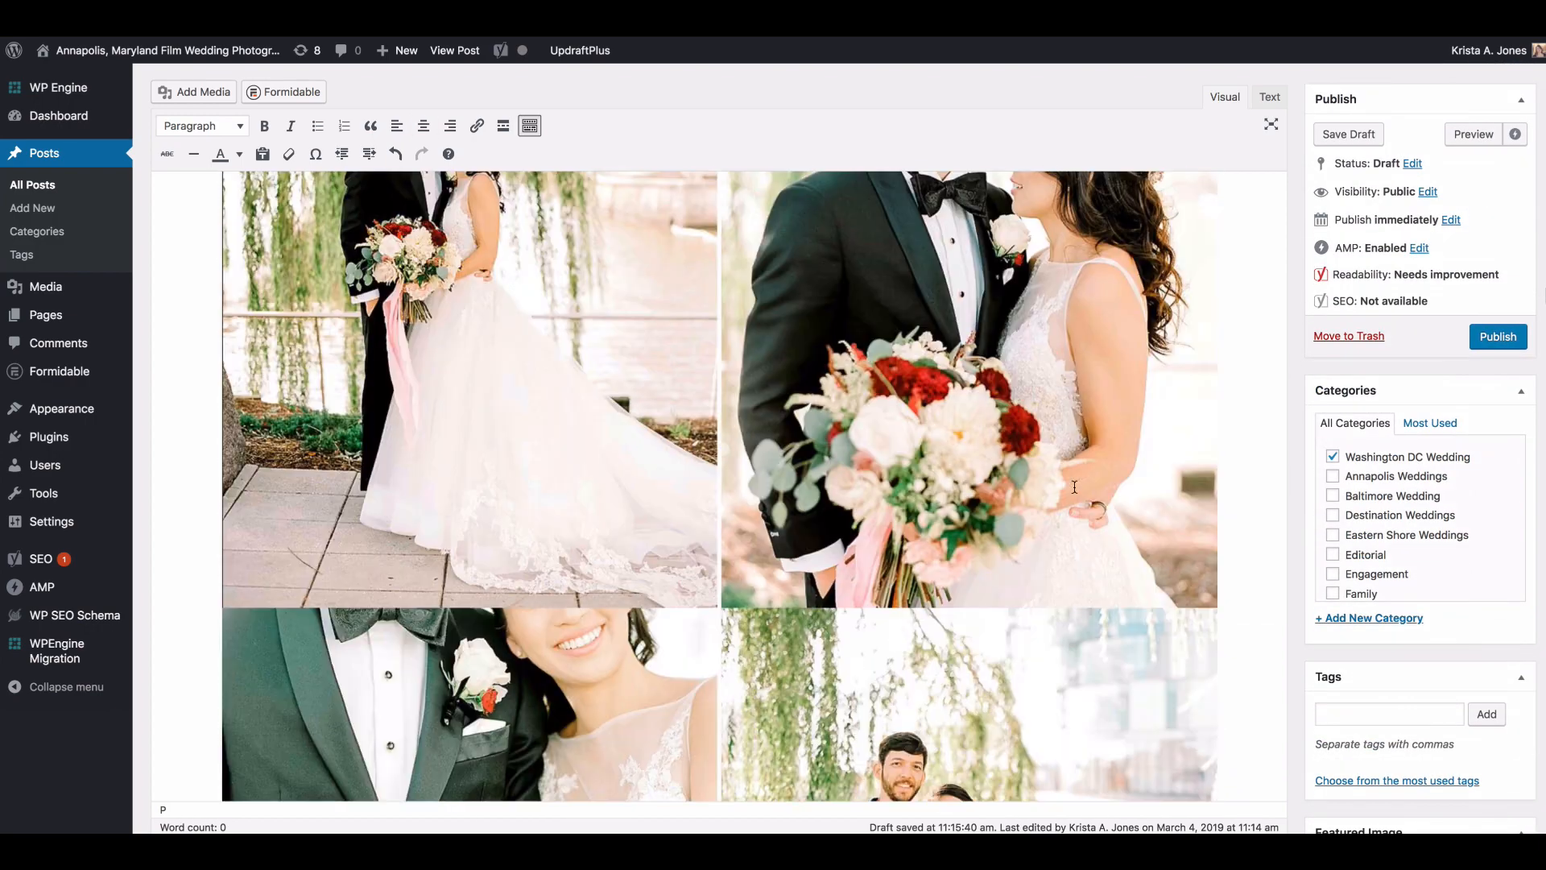
{"action": "scroll", "coordinate": [1074, 486], "scroll_direction": "down", "scroll_amount": 5}
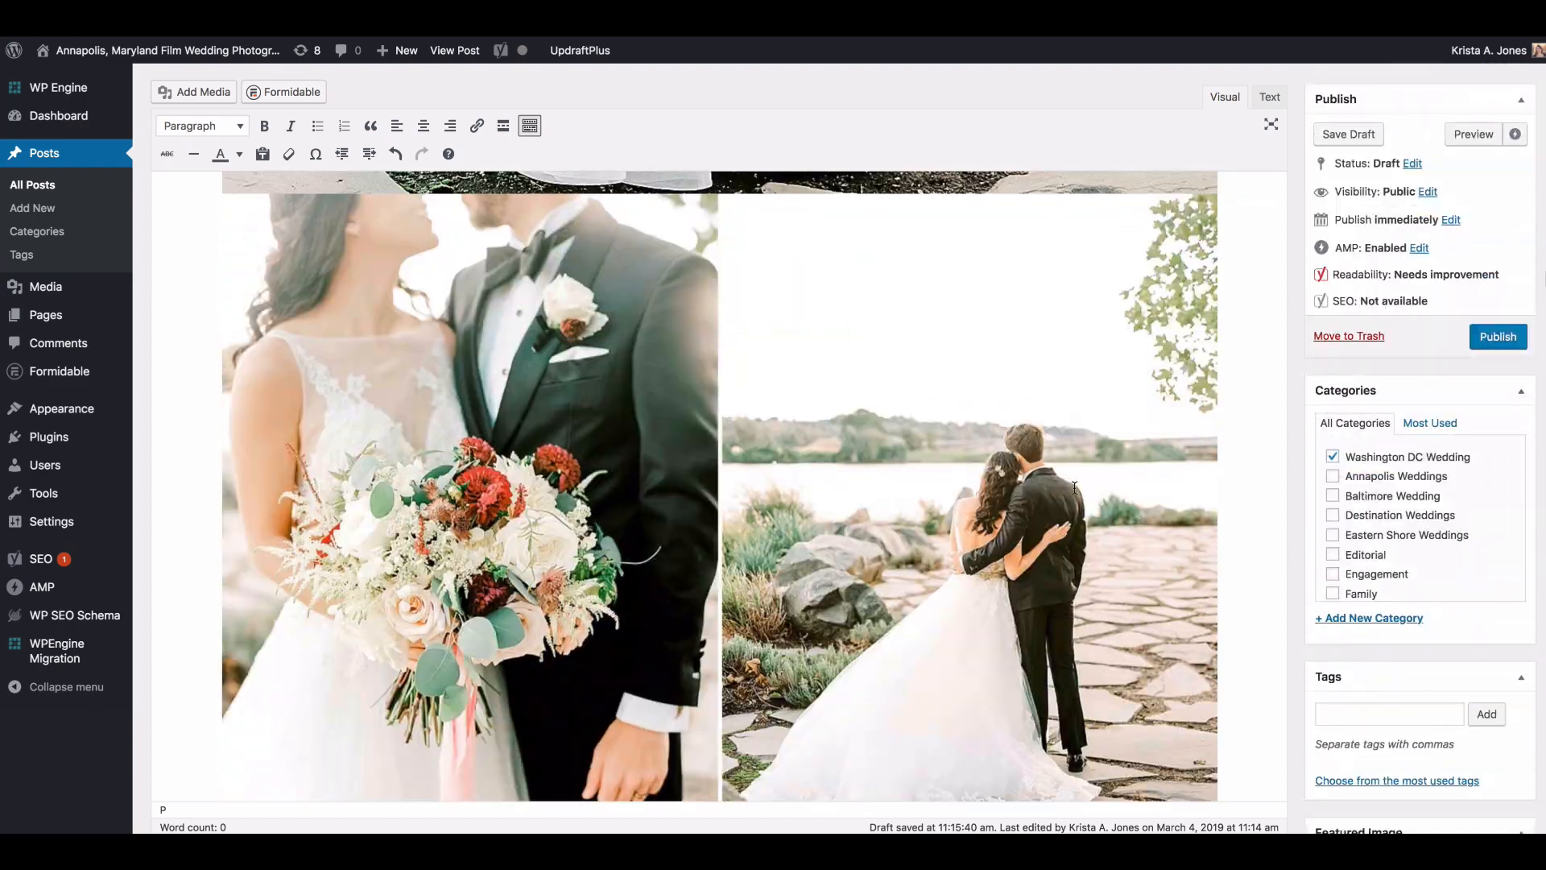
{"action": "scroll", "coordinate": [1074, 487], "scroll_direction": "down", "scroll_amount": 5}
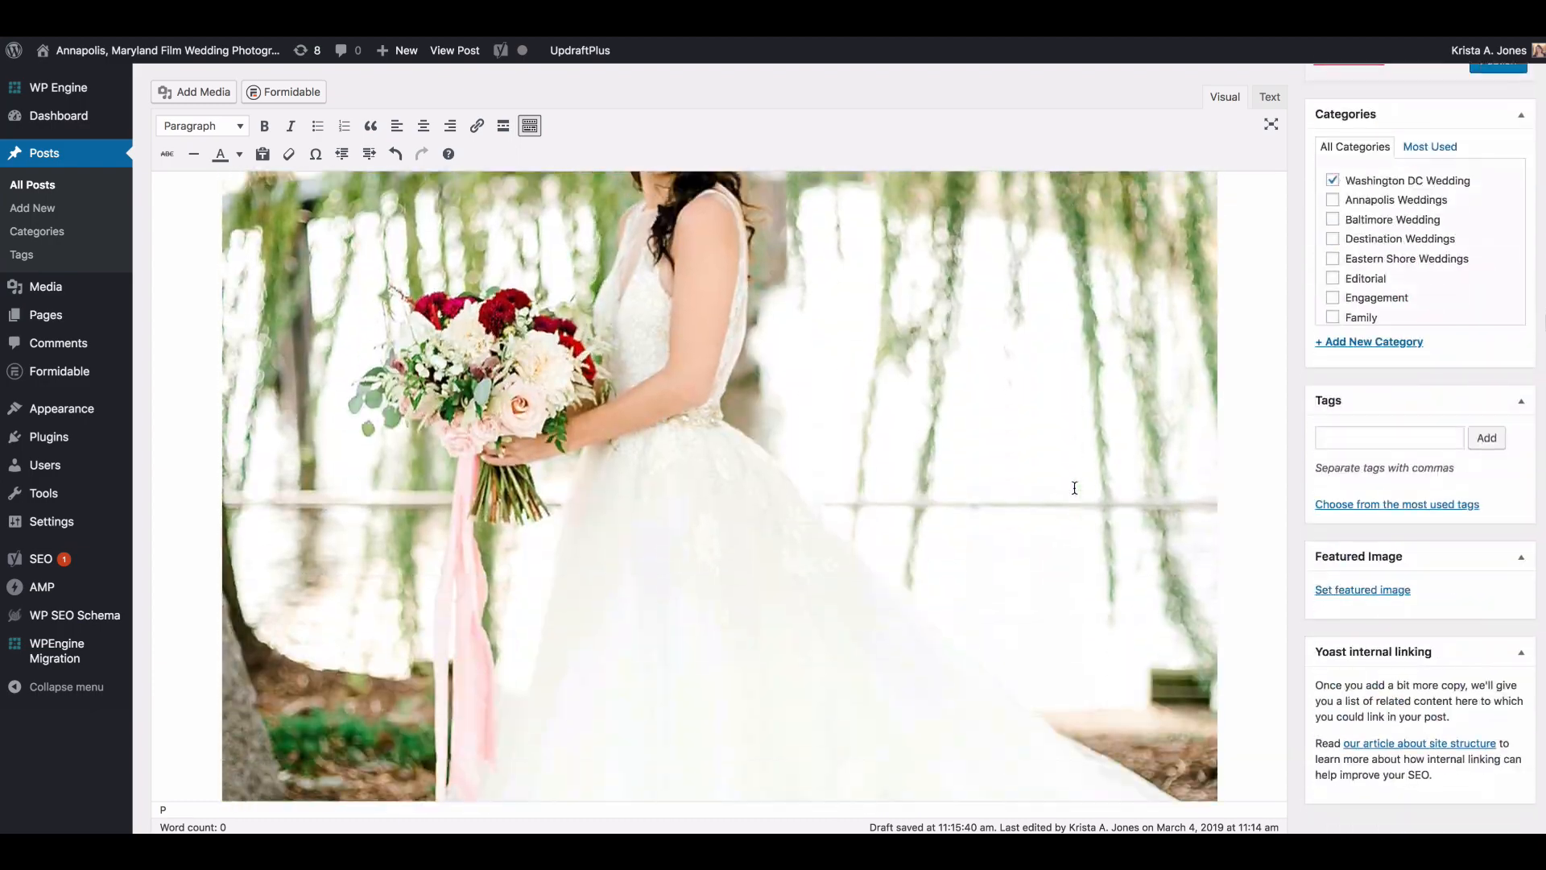
{"action": "scroll", "coordinate": [1075, 487], "scroll_direction": "up", "scroll_amount": 8}
{"action": "scroll", "coordinate": [1074, 487], "scroll_direction": "down", "scroll_amount": 4}
Step: Move the side-by-side image of the couple holding hands below the full-width bridal portrait under the willow tree
{"action": "left_click_drag", "start_coordinate": [1157, 591], "coordinate": [1224, 160]}
{"action": "scroll", "coordinate": [1221, 212], "scroll_direction": "up", "scroll_amount": 3}
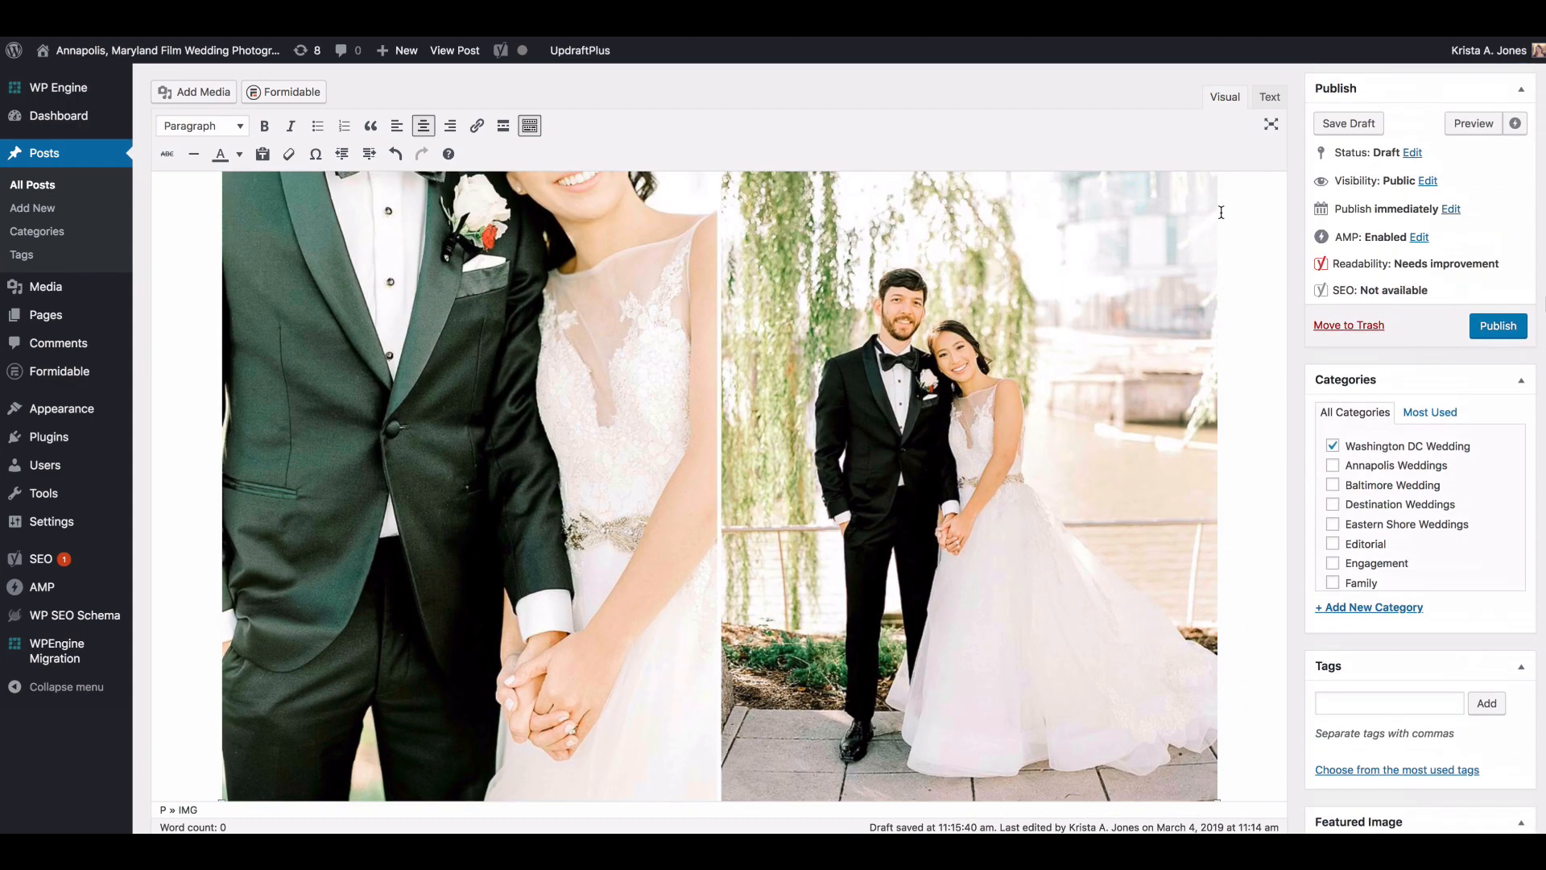
{"action": "left_click_drag", "start_coordinate": [1189, 370], "coordinate": [1266, 770]}
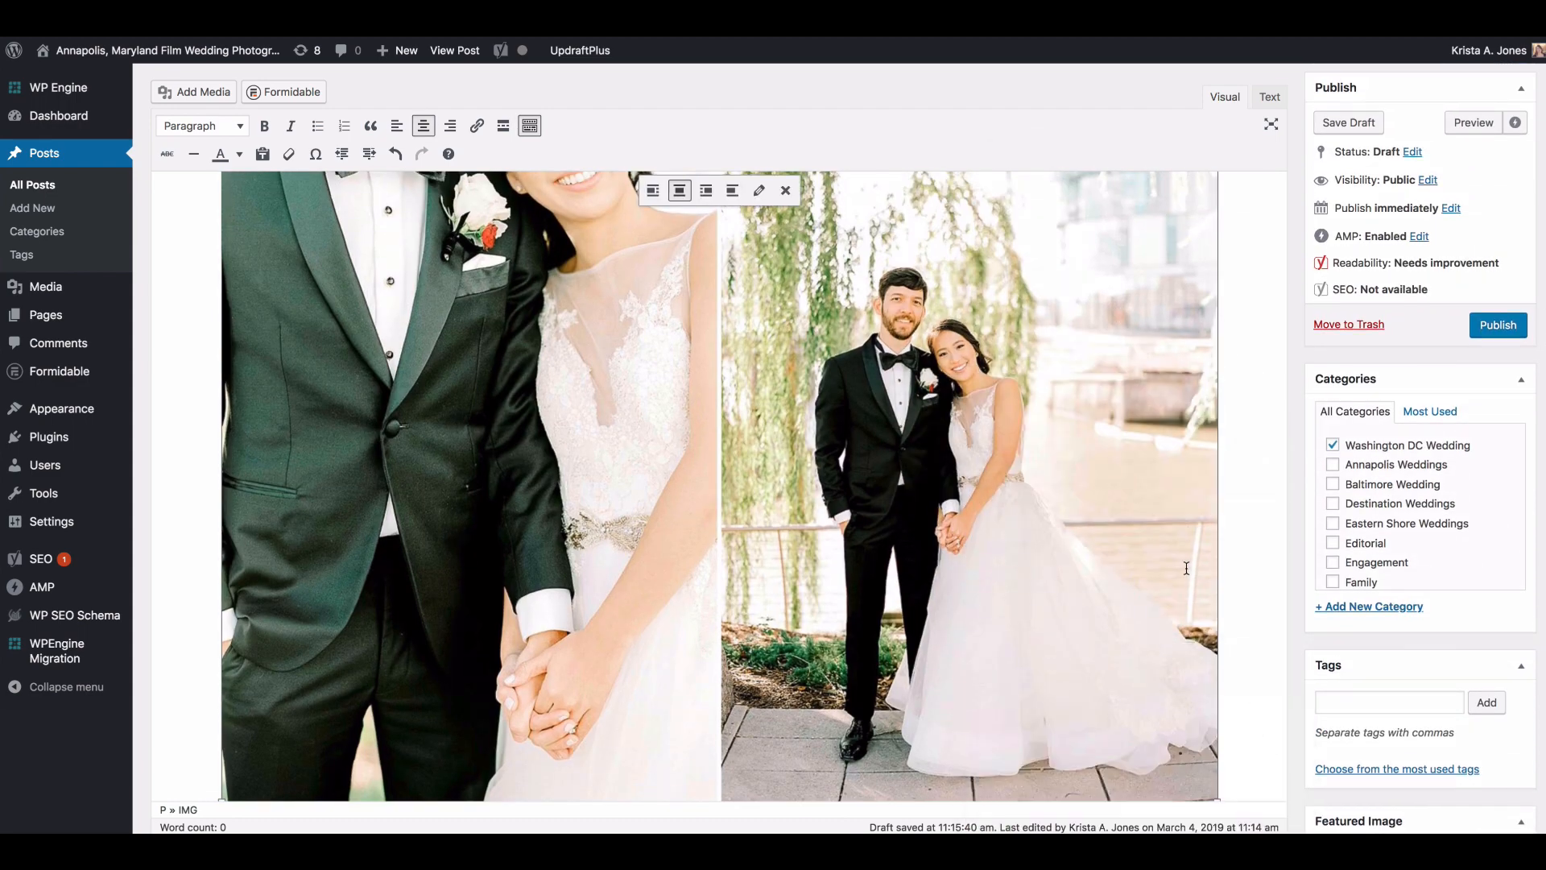
{"action": "scroll", "coordinate": [1121, 303], "scroll_direction": "down", "scroll_amount": 6}
{"action": "left_click_drag", "start_coordinate": [1234, 415], "coordinate": [1233, 425]}
{"action": "scroll", "coordinate": [1174, 413], "scroll_direction": "up", "scroll_amount": 13}
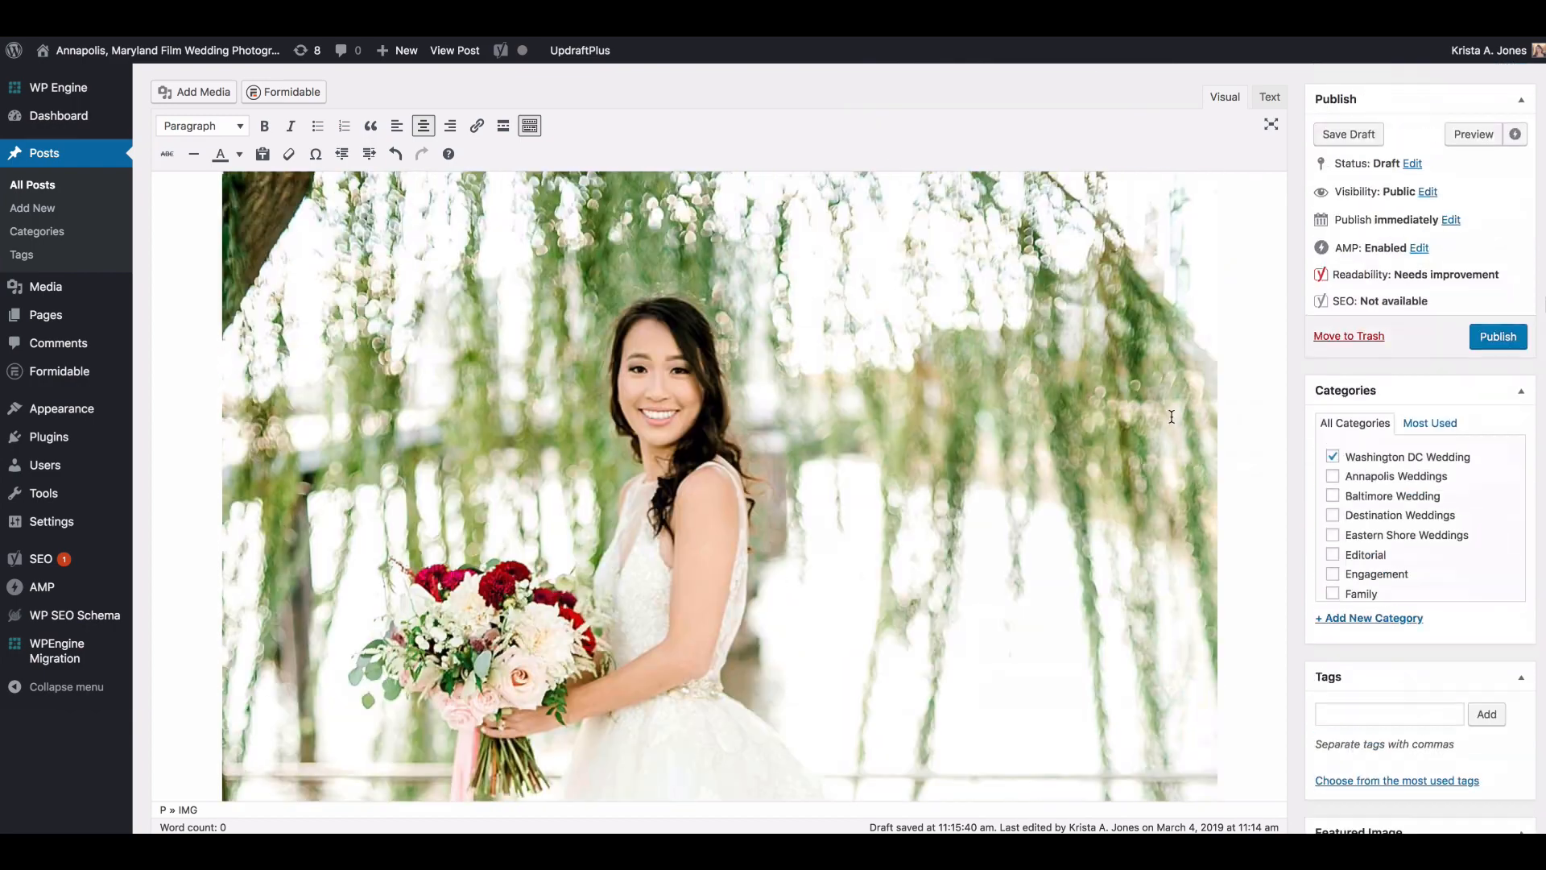
Step: Delete the side-by-side image with the bouquet close-up and the couple's back view by the lake from the post
{"action": "scroll", "coordinate": [1170, 408], "scroll_direction": "up", "scroll_amount": 10}
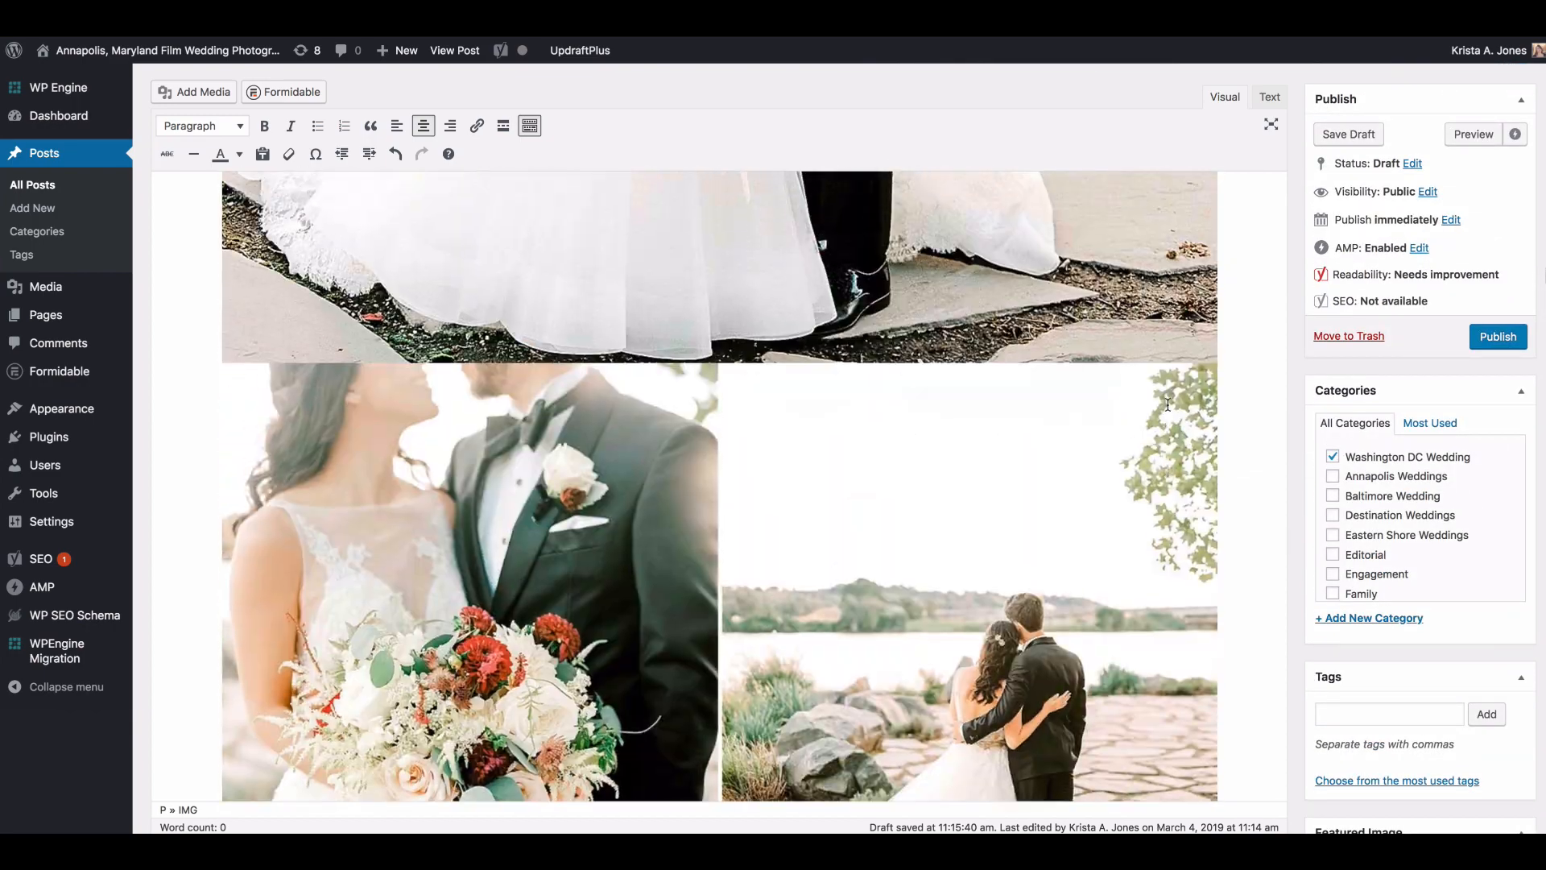
{"action": "left_click", "coordinate": [1098, 475]}
{"action": "scroll", "coordinate": [1098, 475], "scroll_direction": "down", "scroll_amount": 6}
{"action": "scroll", "coordinate": [1098, 474], "scroll_direction": "down", "scroll_amount": 5}
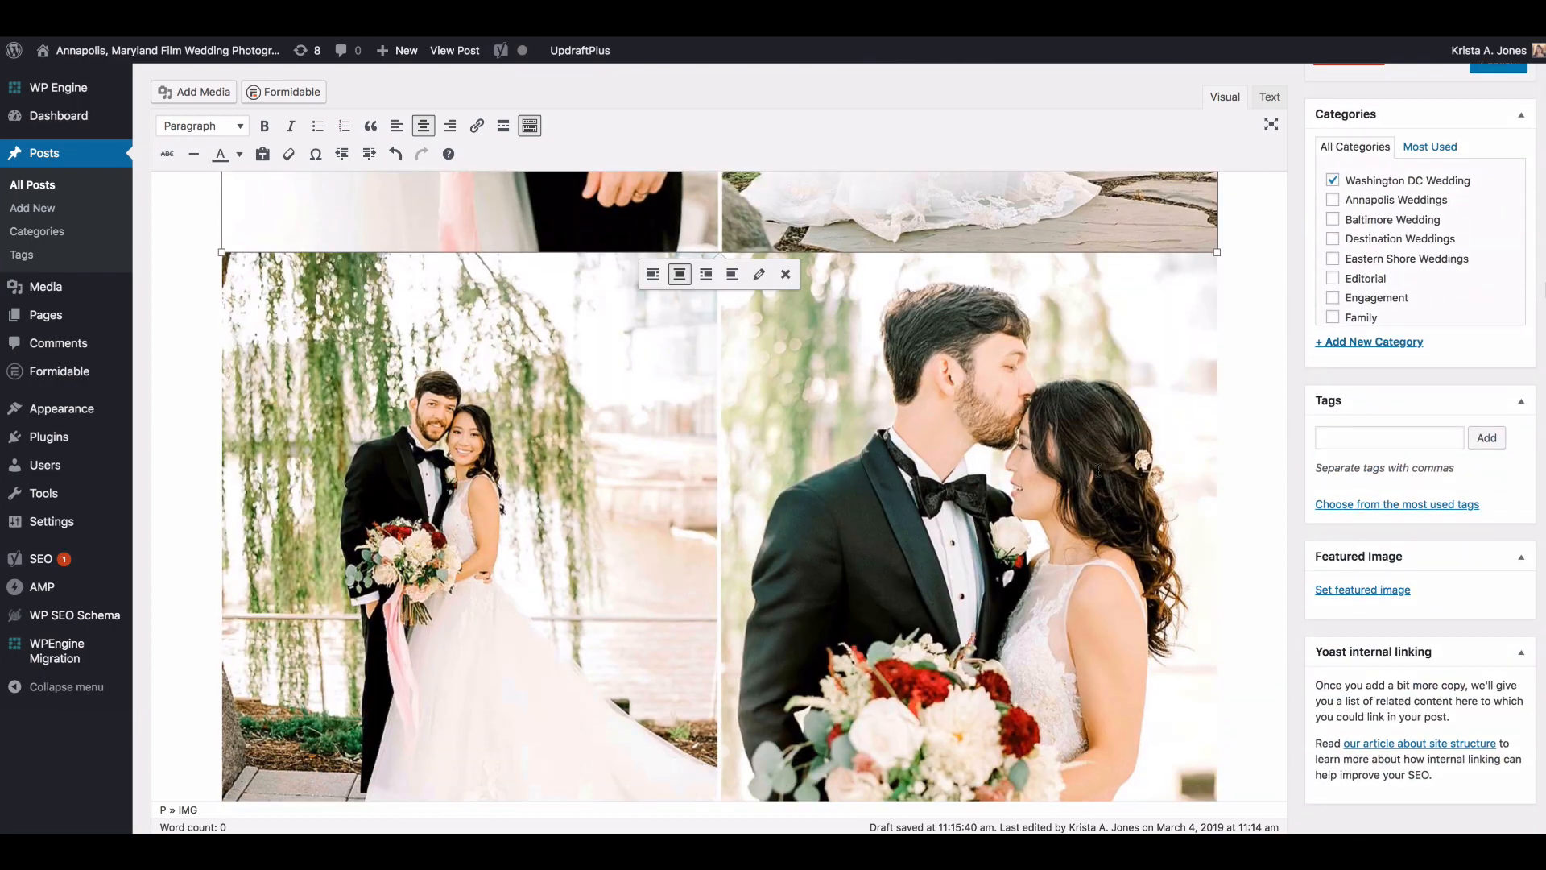
{"action": "left_click", "coordinate": [786, 274]}
{"action": "scroll", "coordinate": [1079, 399], "scroll_direction": "up", "scroll_amount": 5}
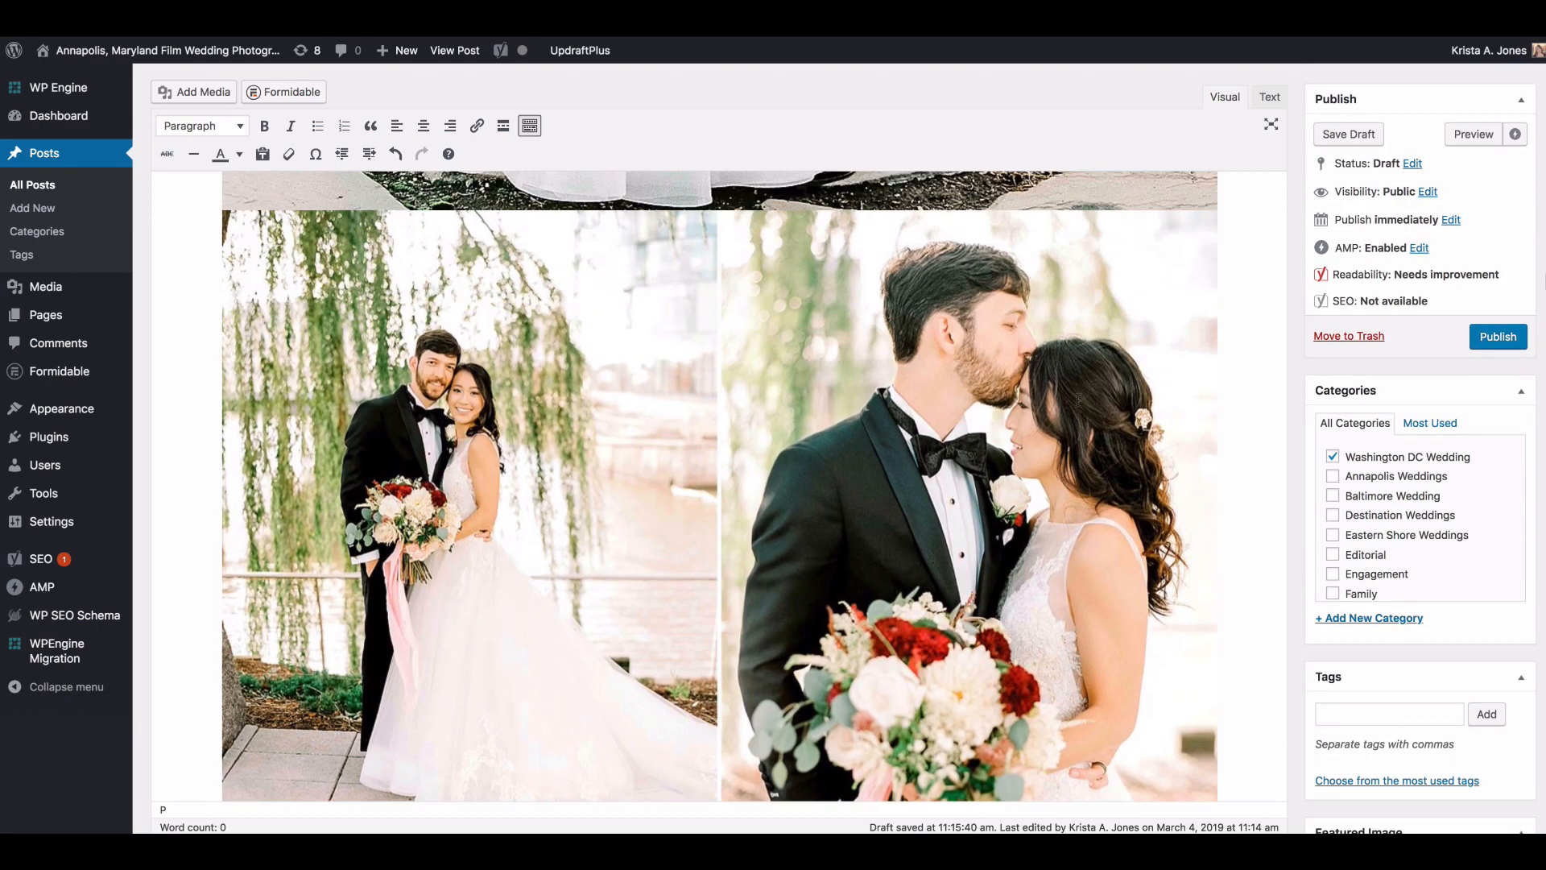
Step: Move the side-by-side bridal image with the bouquet and dress train below the full-width close-up of the bride looking down
{"action": "scroll", "coordinate": [1079, 399], "scroll_direction": "up", "scroll_amount": 2}
{"action": "scroll", "coordinate": [1078, 400], "scroll_direction": "down", "scroll_amount": 4}
{"action": "scroll", "coordinate": [1077, 400], "scroll_direction": "up", "scroll_amount": 3}
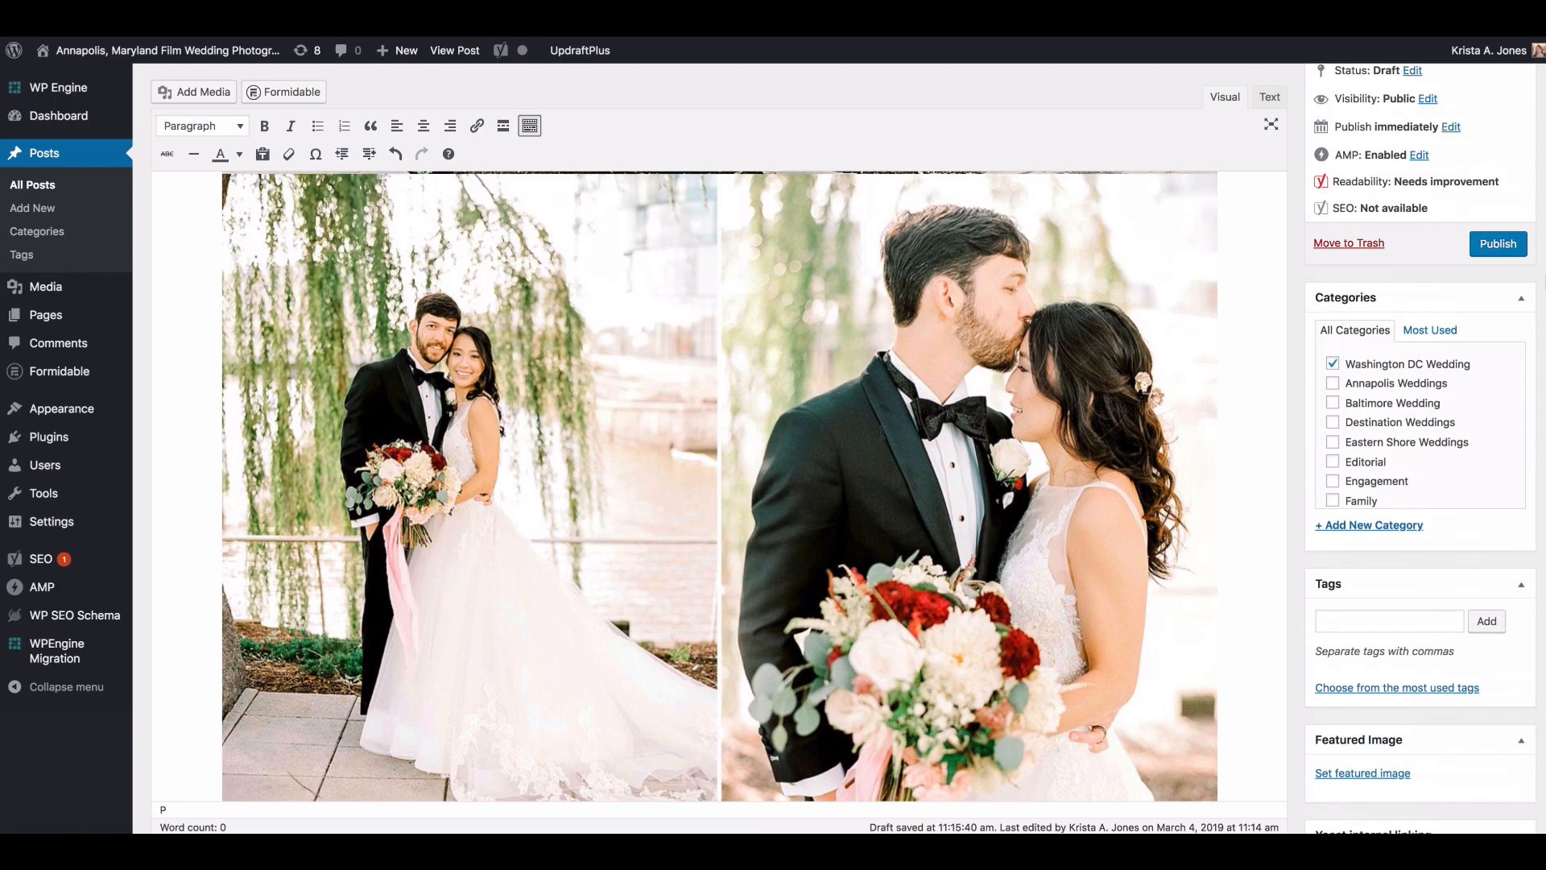
{"action": "scroll", "coordinate": [882, 432], "scroll_direction": "down", "scroll_amount": 20}
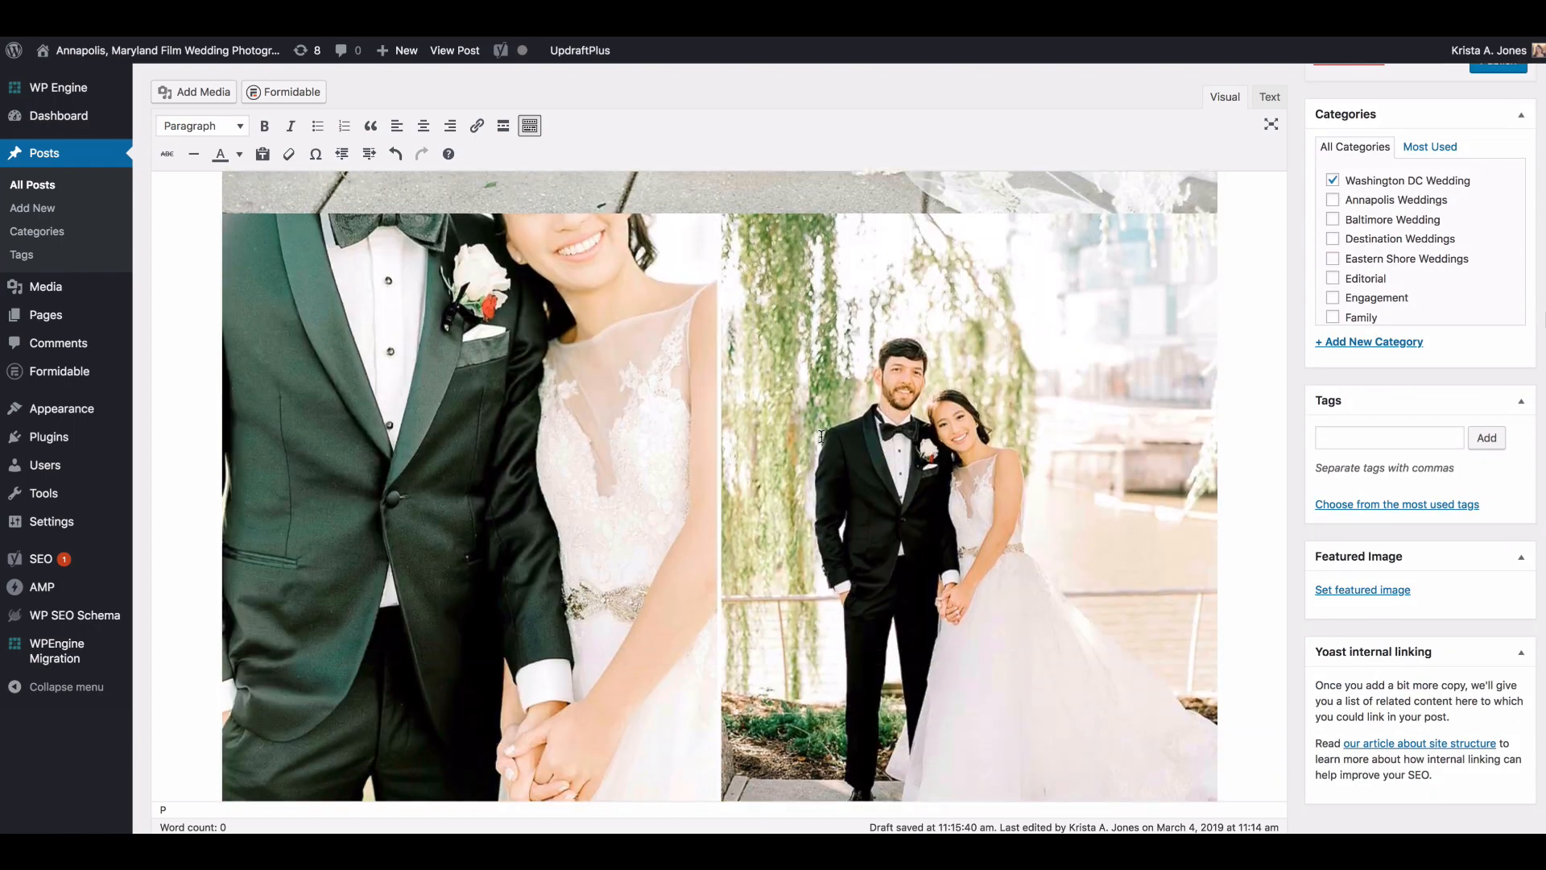
{"action": "scroll", "coordinate": [821, 436], "scroll_direction": "down", "scroll_amount": 15}
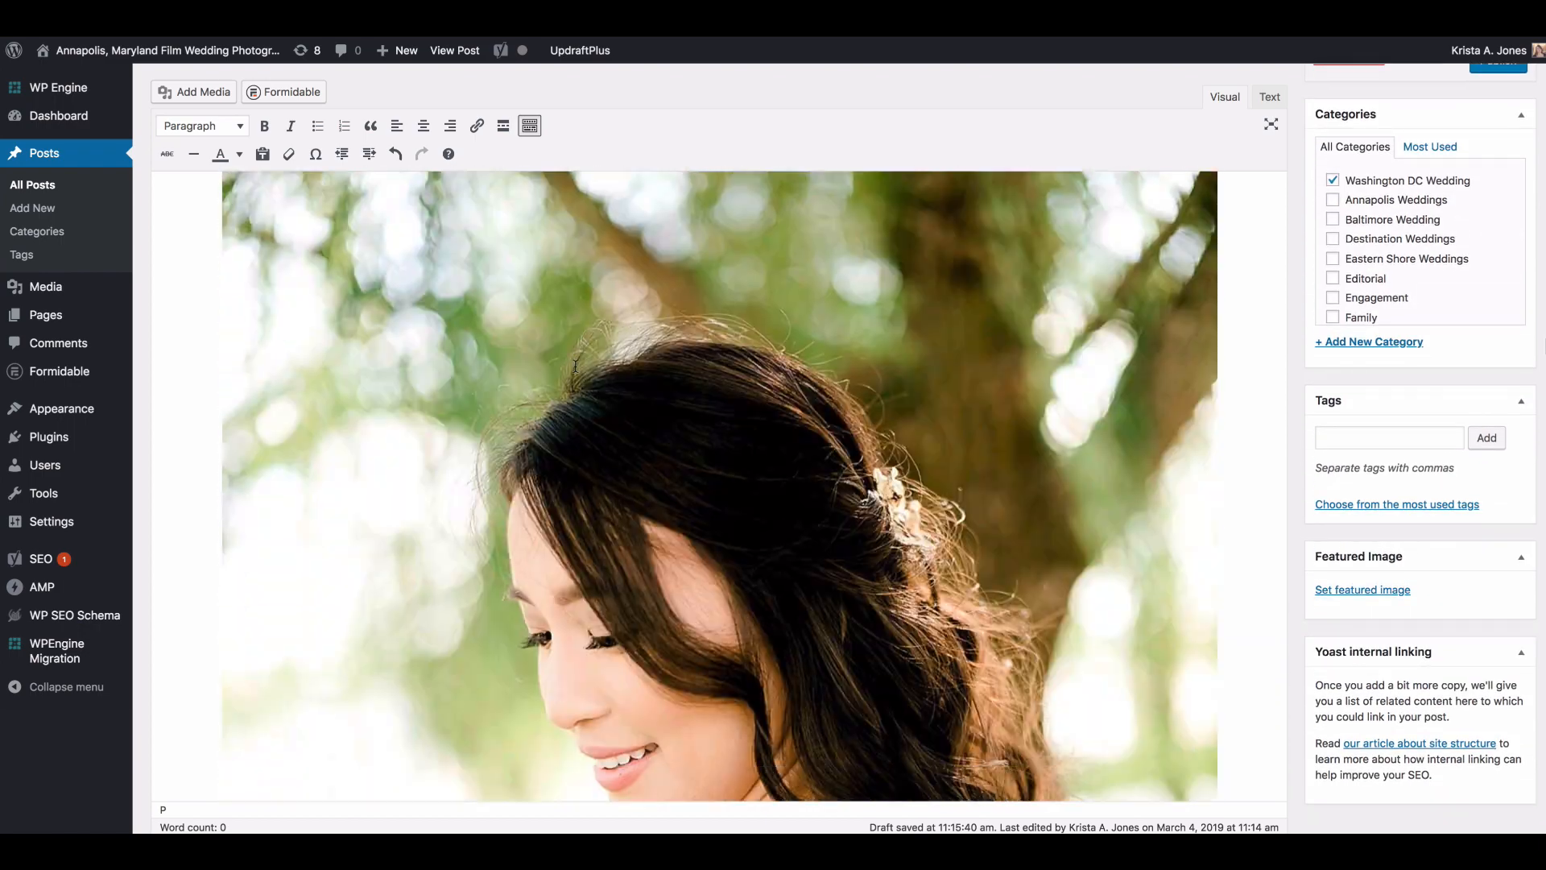
{"action": "scroll", "coordinate": [575, 365], "scroll_direction": "up", "scroll_amount": 10}
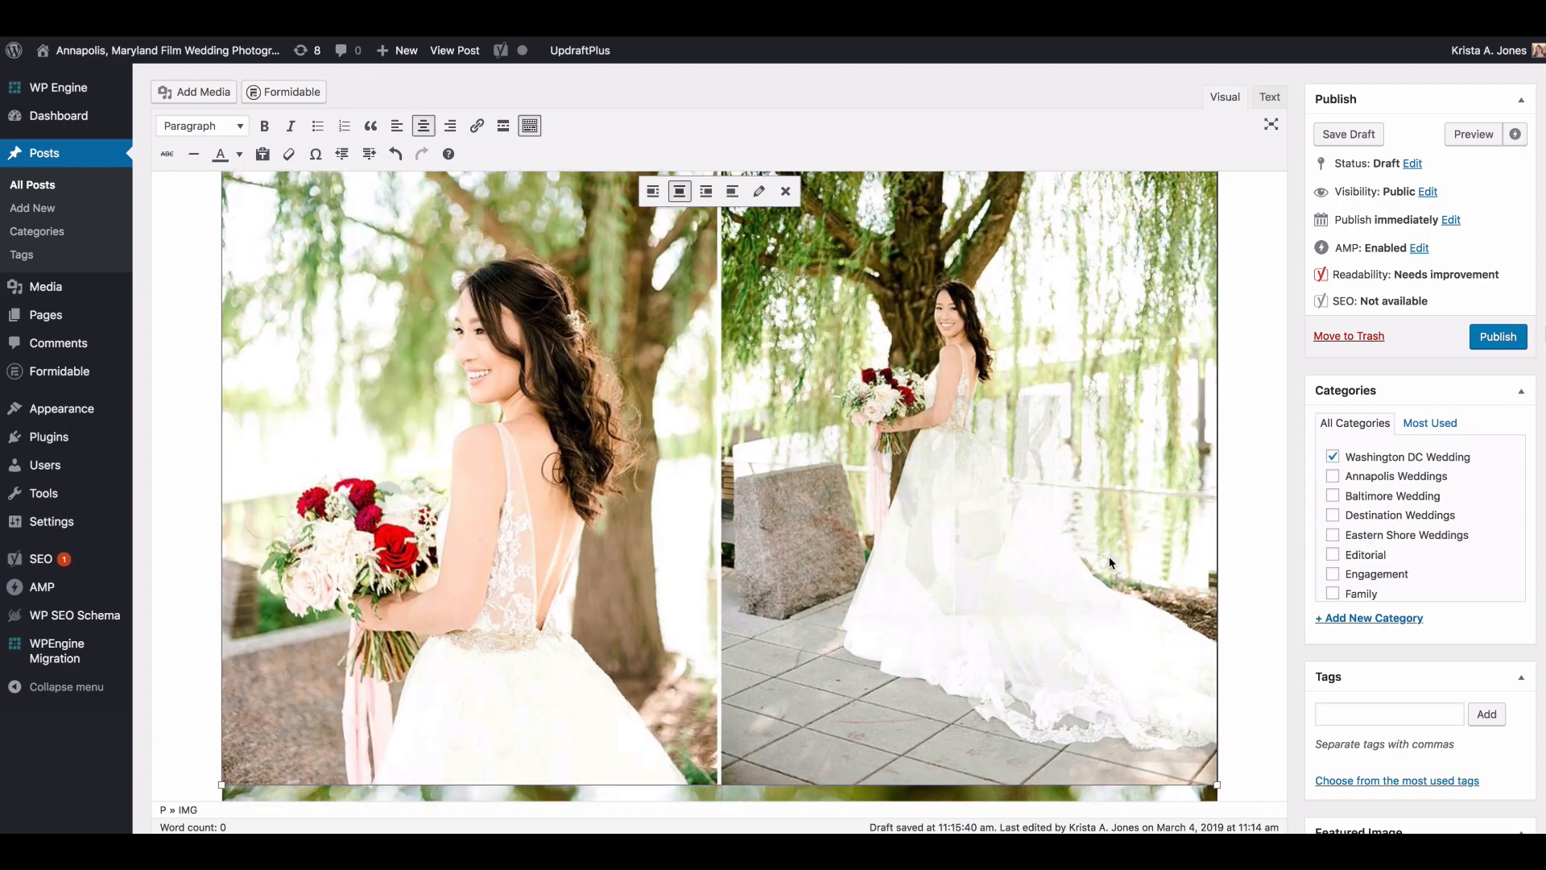
{"action": "left_click_drag", "start_coordinate": [1109, 557], "coordinate": [1231, 793]}
{"action": "scroll", "coordinate": [1232, 769], "scroll_direction": "down", "scroll_amount": 2}
{"action": "scroll", "coordinate": [1224, 760], "scroll_direction": "up", "scroll_amount": 5}
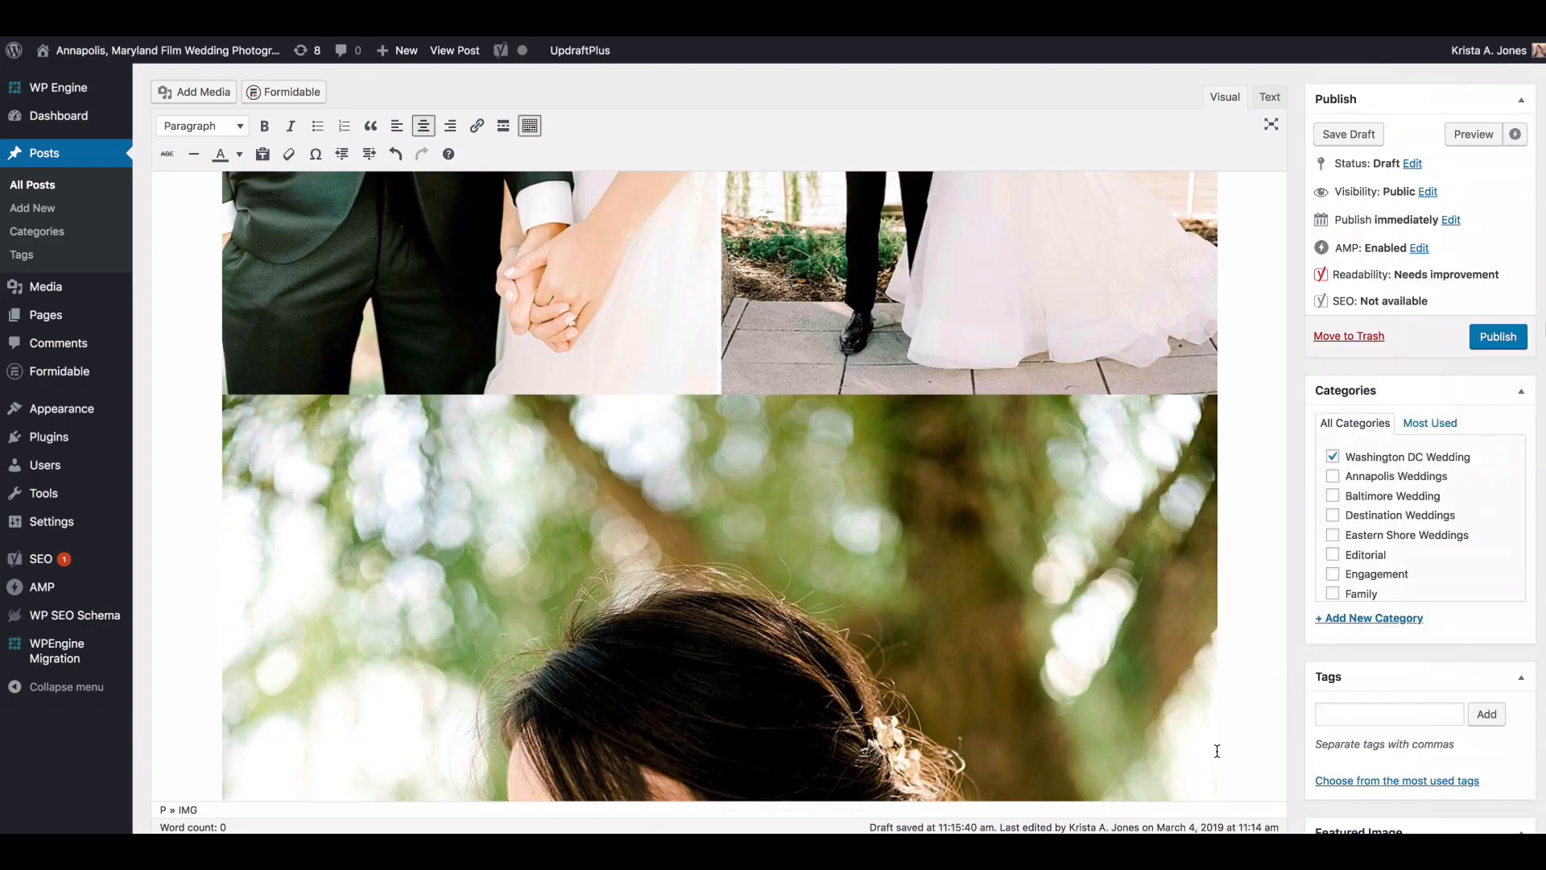
{"action": "scroll", "coordinate": [1071, 448], "scroll_direction": "up", "scroll_amount": 3}
{"action": "scroll", "coordinate": [1071, 448], "scroll_direction": "down", "scroll_amount": 10}
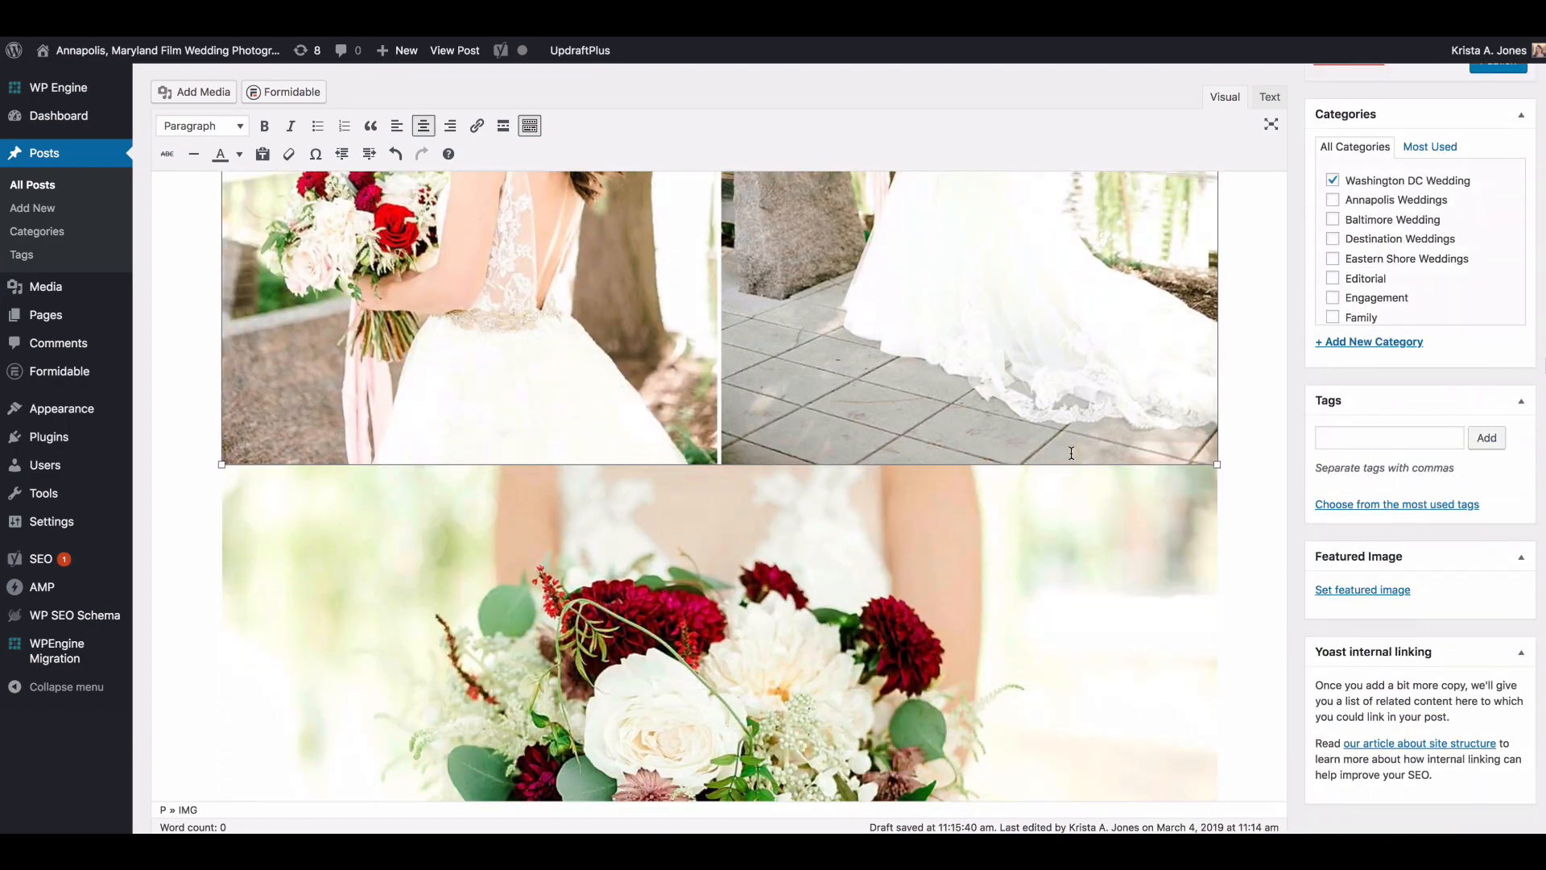
Step: Move the side-by-side greenery and candle image below the full-width photo of the bride walking between her parents
{"action": "scroll", "coordinate": [1070, 449], "scroll_direction": "down", "scroll_amount": 15}
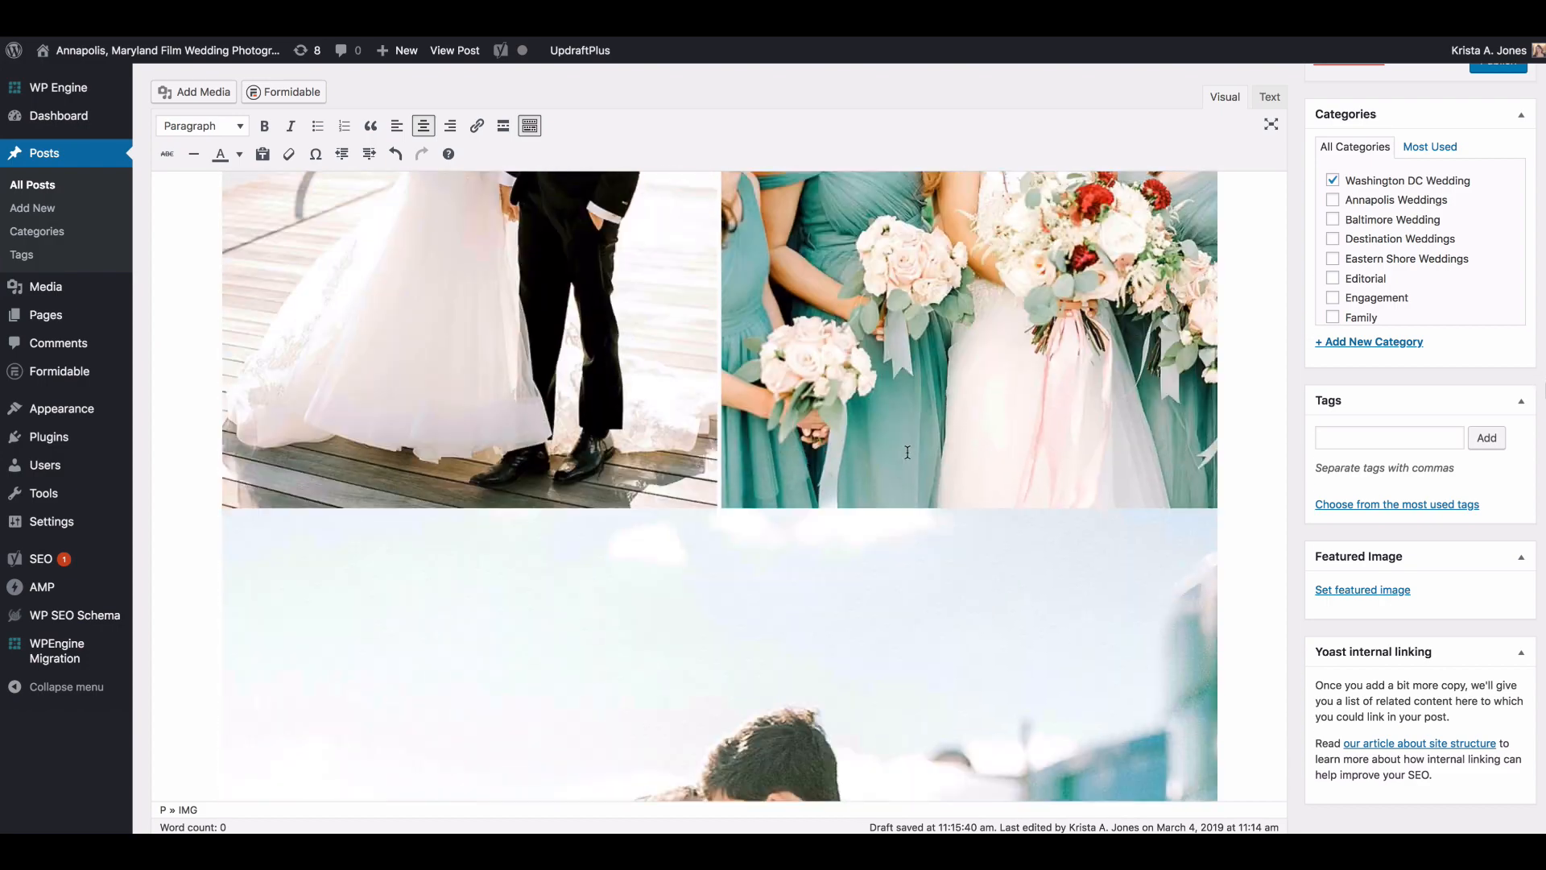
{"action": "scroll", "coordinate": [910, 451], "scroll_direction": "down", "scroll_amount": 15}
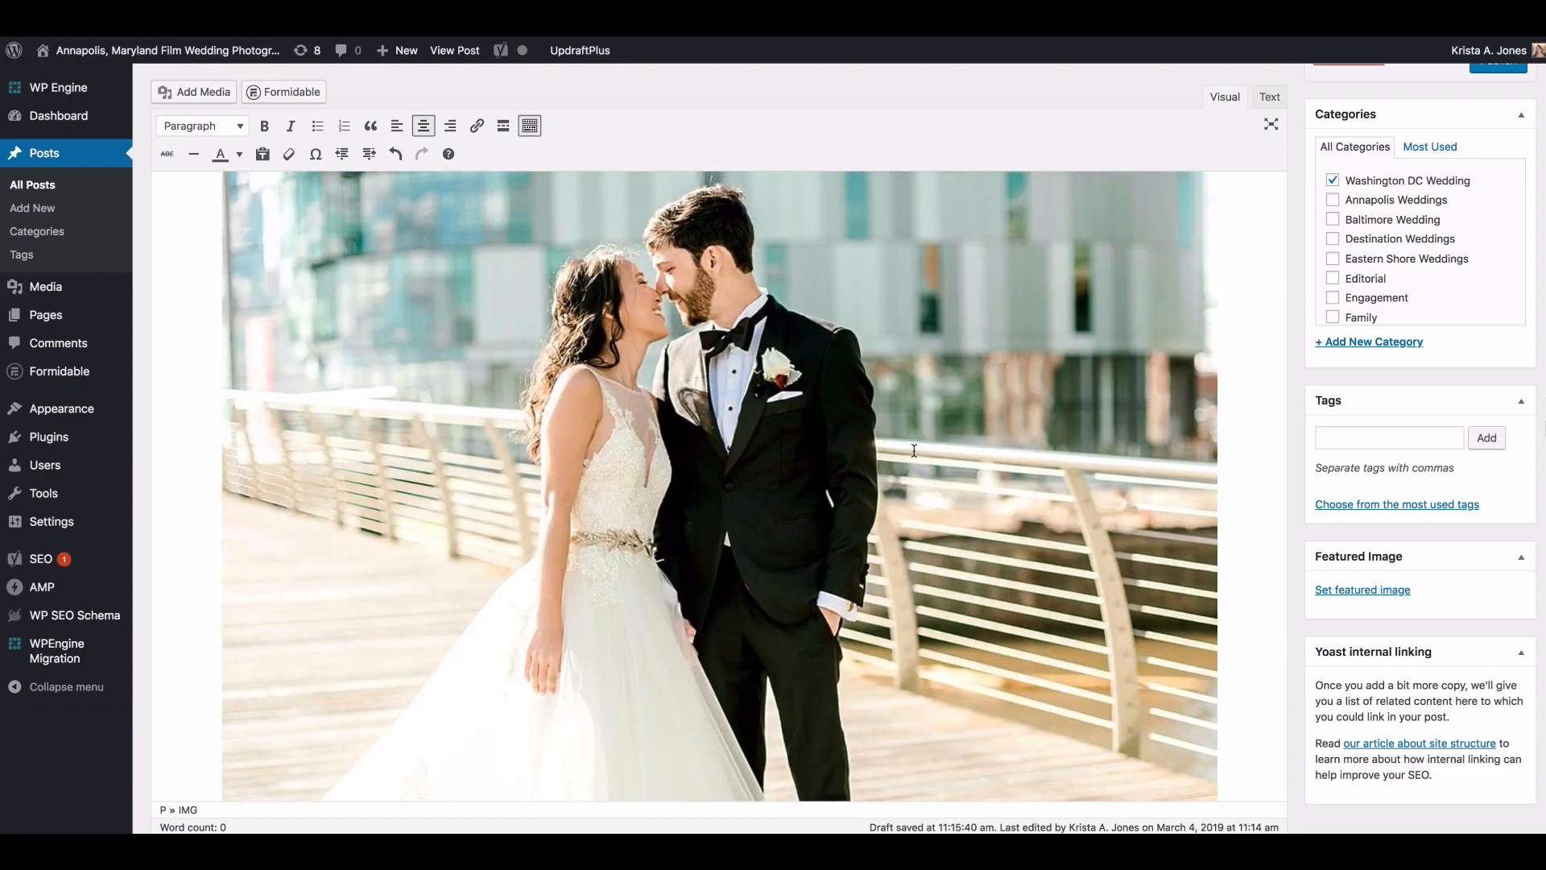
{"action": "scroll", "coordinate": [914, 450], "scroll_direction": "down", "scroll_amount": 10}
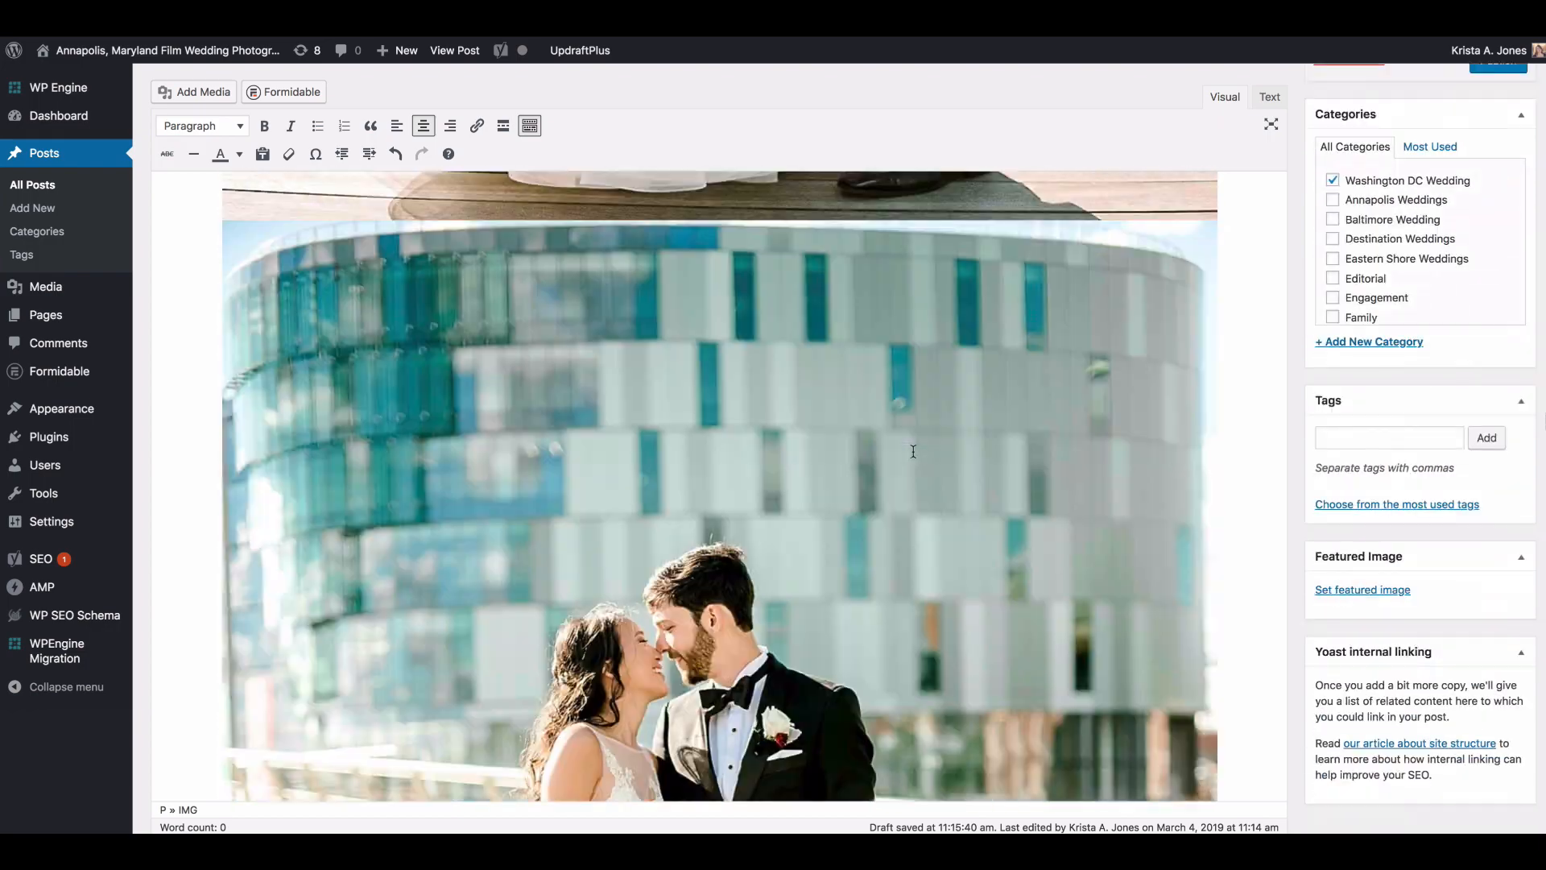
{"action": "scroll", "coordinate": [913, 451], "scroll_direction": "down", "scroll_amount": 15}
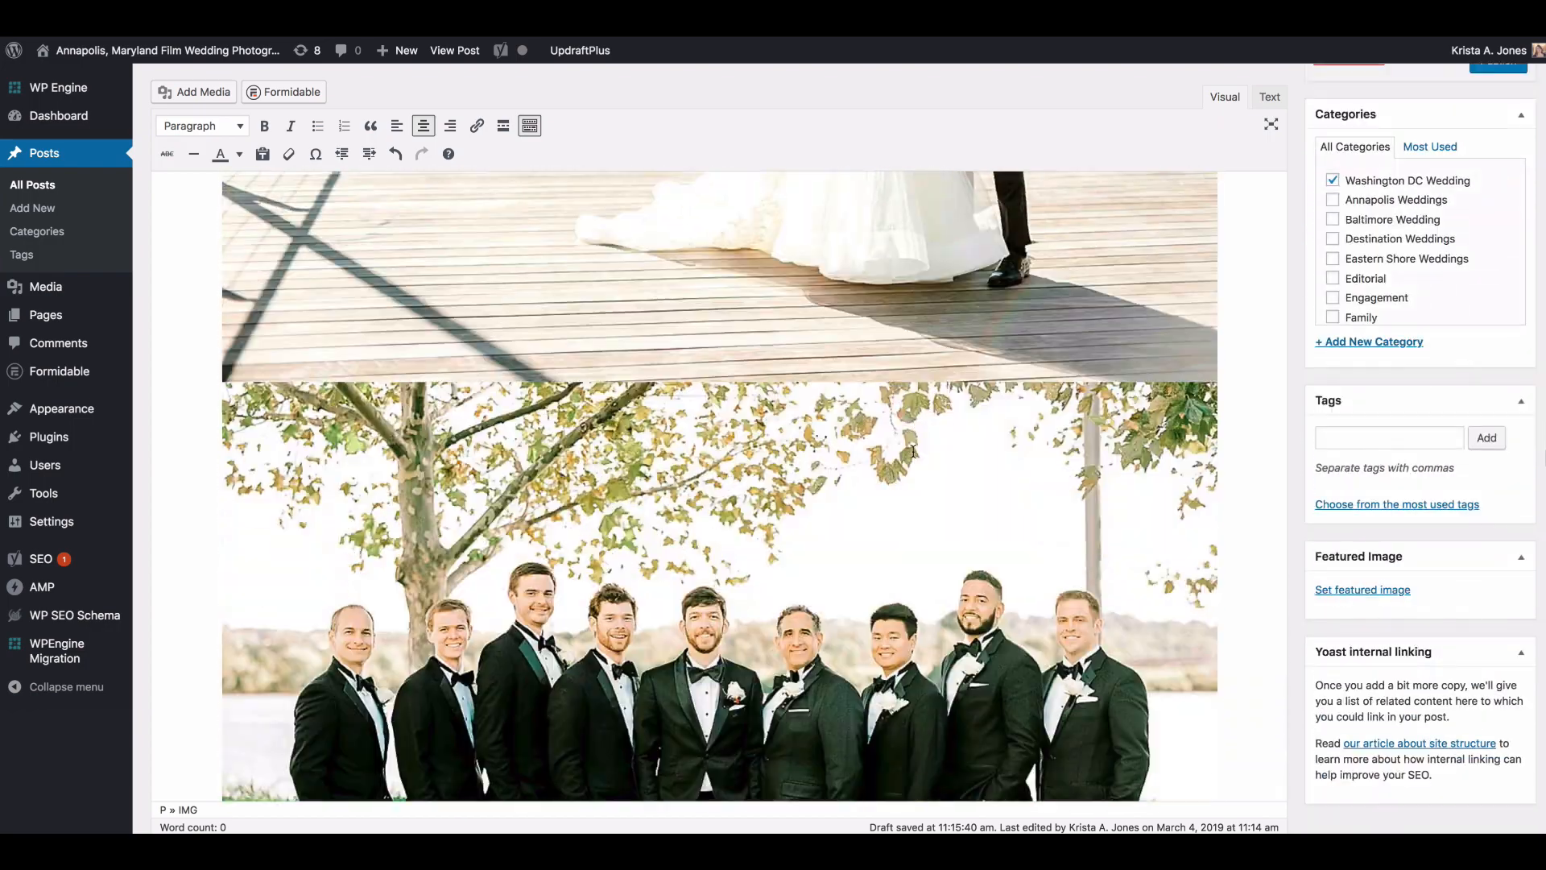
{"action": "scroll", "coordinate": [913, 451], "scroll_direction": "down", "scroll_amount": 15}
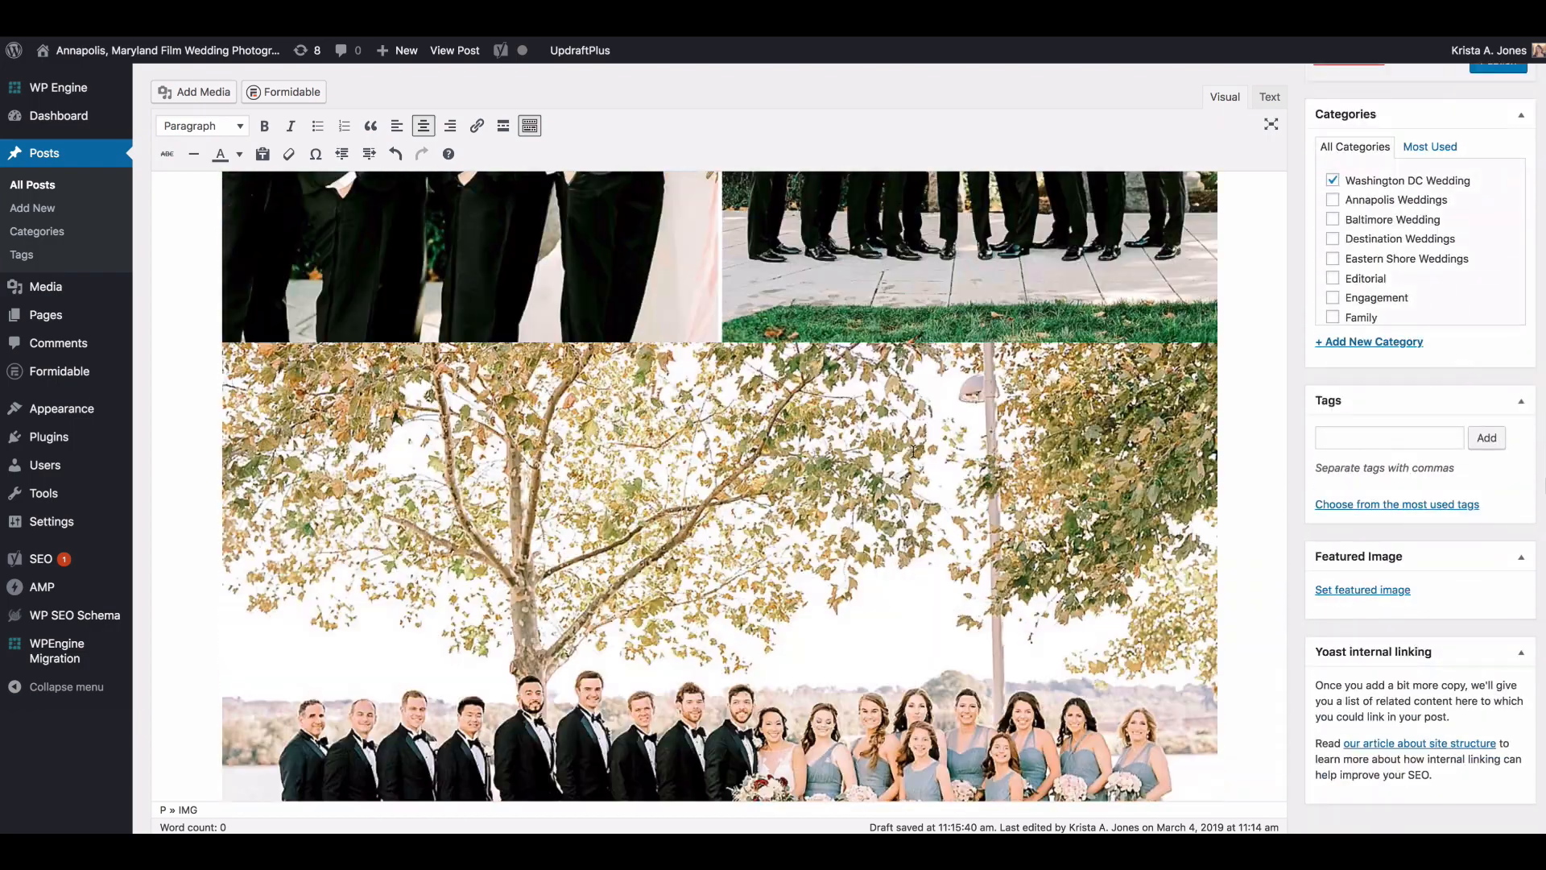
{"action": "scroll", "coordinate": [914, 452], "scroll_direction": "down", "scroll_amount": 15}
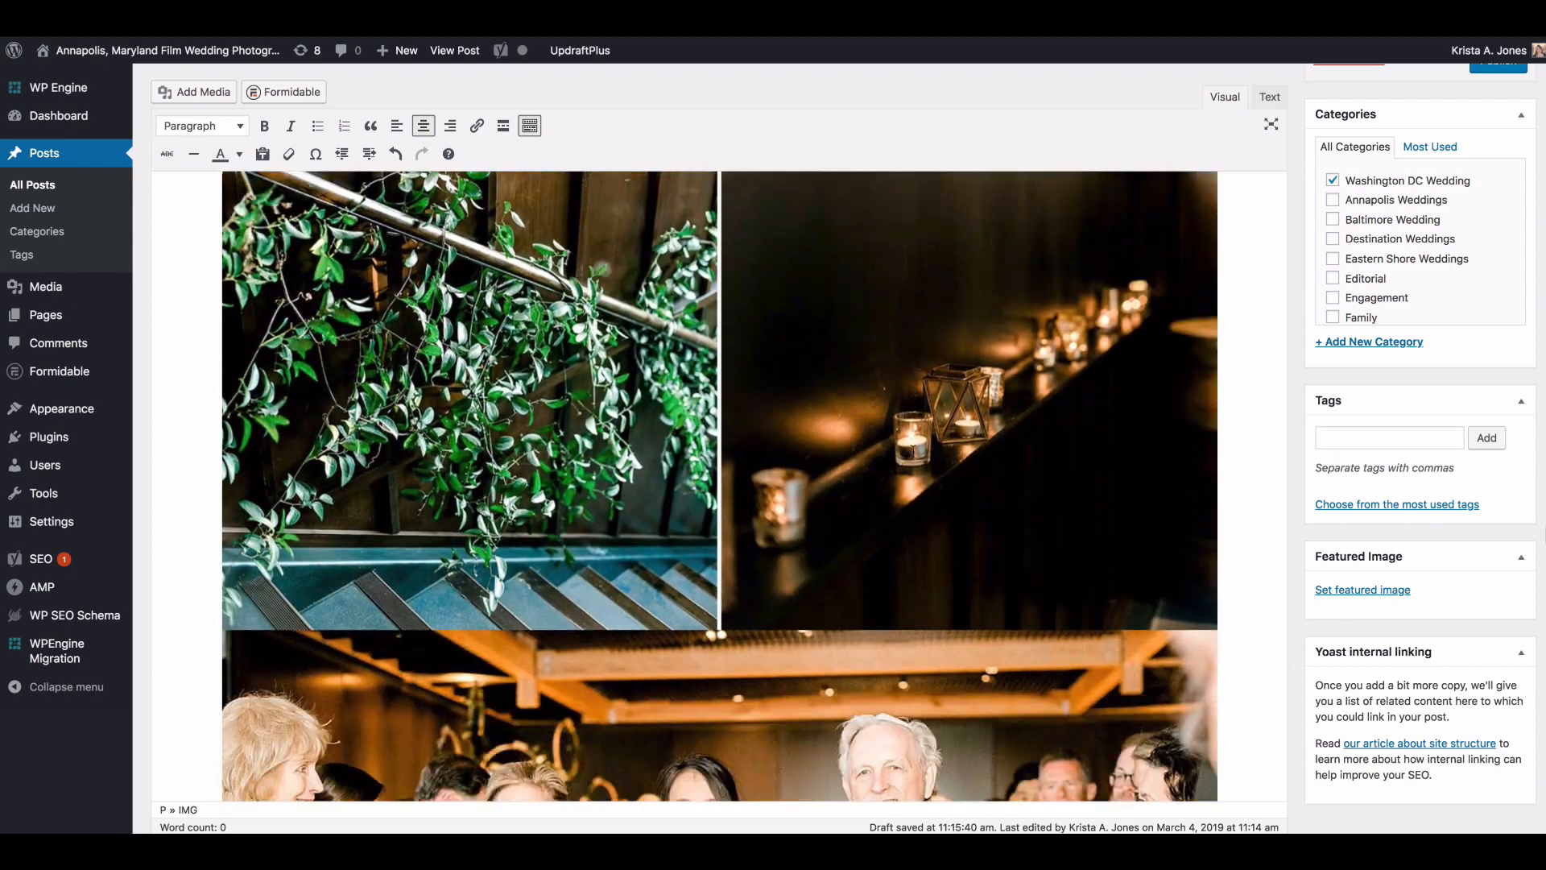
{"action": "scroll", "coordinate": [913, 451], "scroll_direction": "up", "scroll_amount": 5}
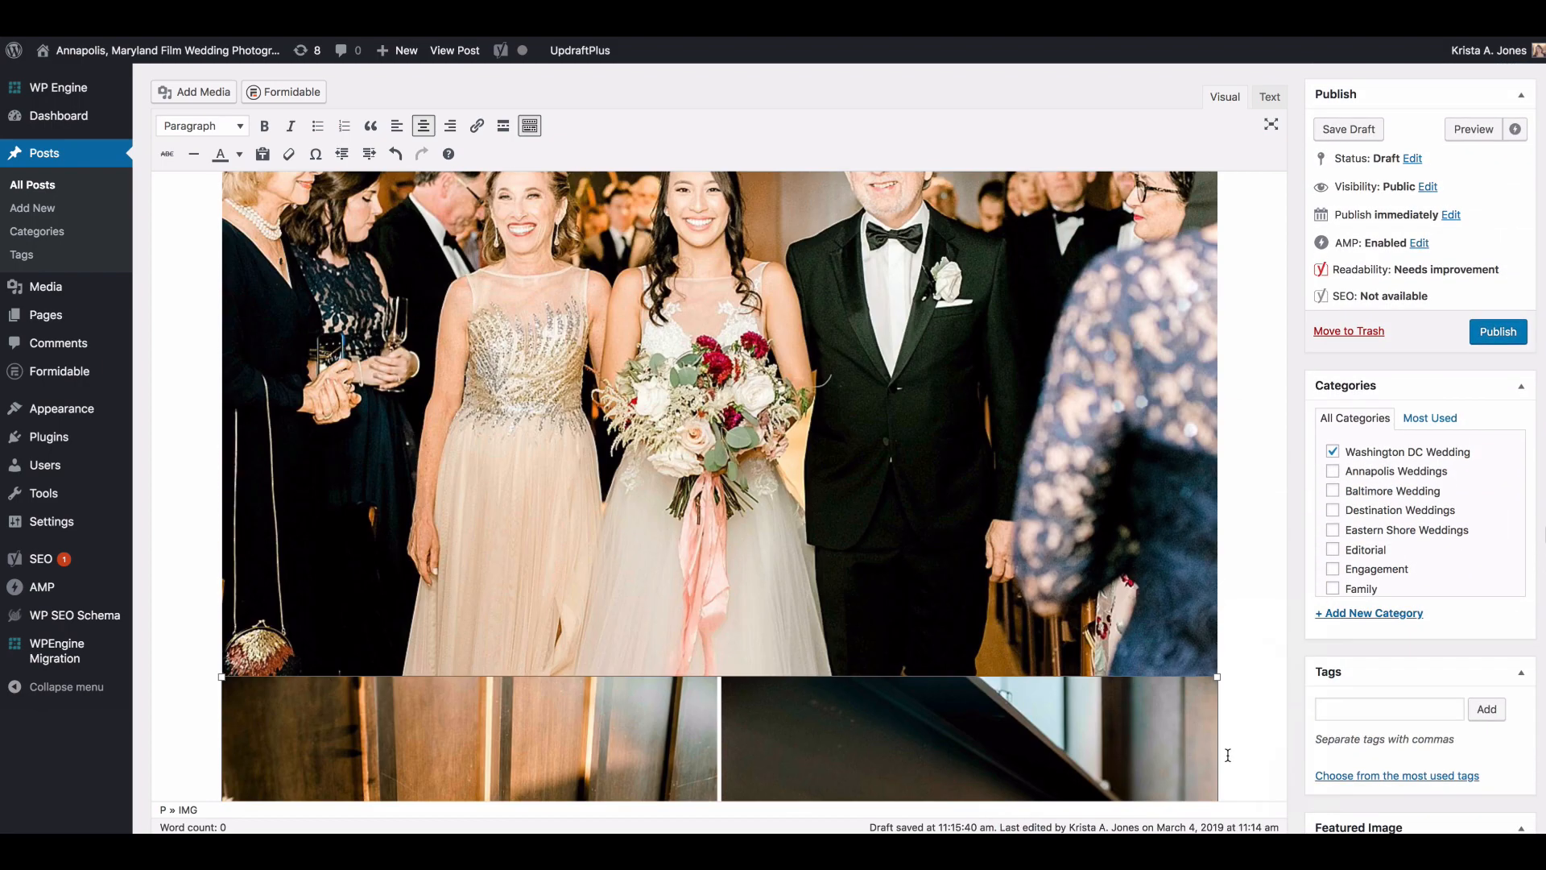
{"action": "scroll", "coordinate": [1080, 662], "scroll_direction": "up", "scroll_amount": 2}
{"action": "scroll", "coordinate": [1079, 660], "scroll_direction": "down", "scroll_amount": 4}
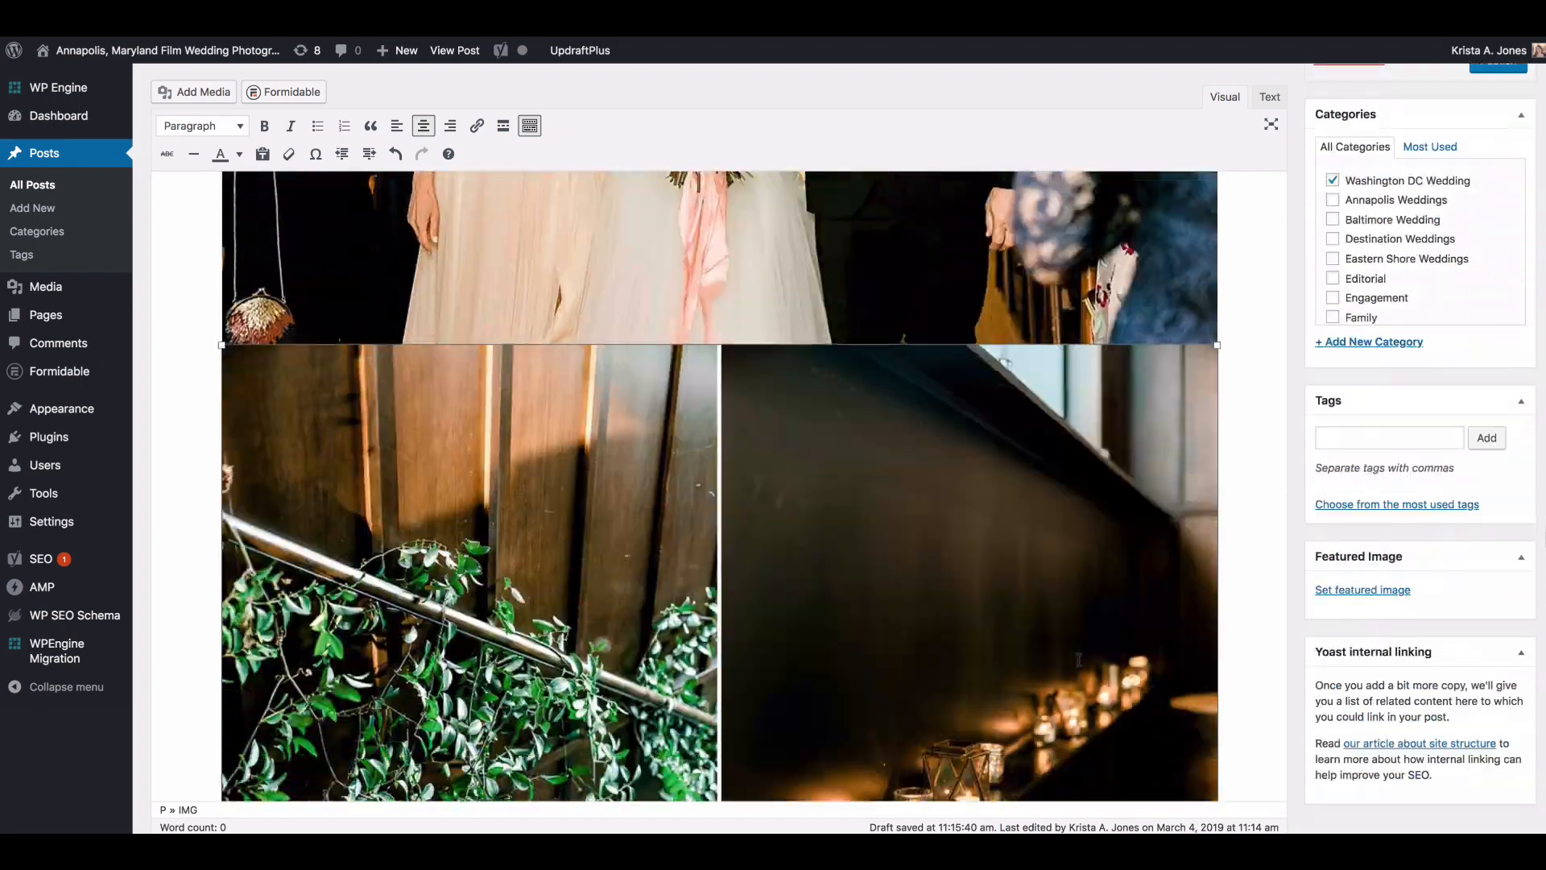
Step: Check the black-and-white ceremony photo against its neighbours and undo the last layout change near the greenery and candle pair
{"action": "scroll", "coordinate": [1077, 657], "scroll_direction": "up", "scroll_amount": 4}
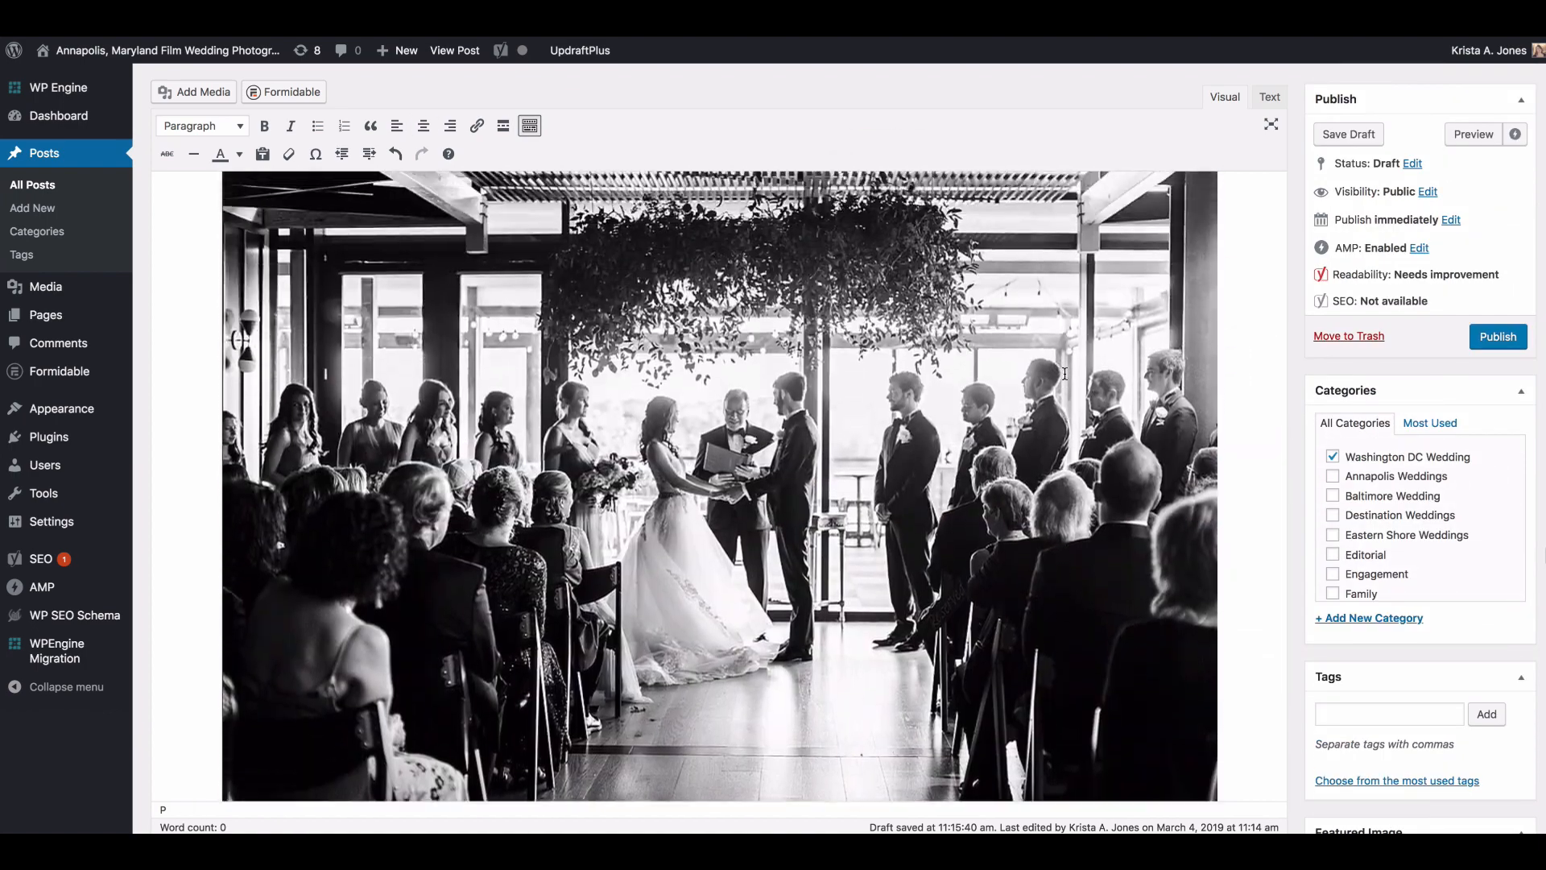
{"action": "scroll", "coordinate": [1065, 373], "scroll_direction": "down", "scroll_amount": 4}
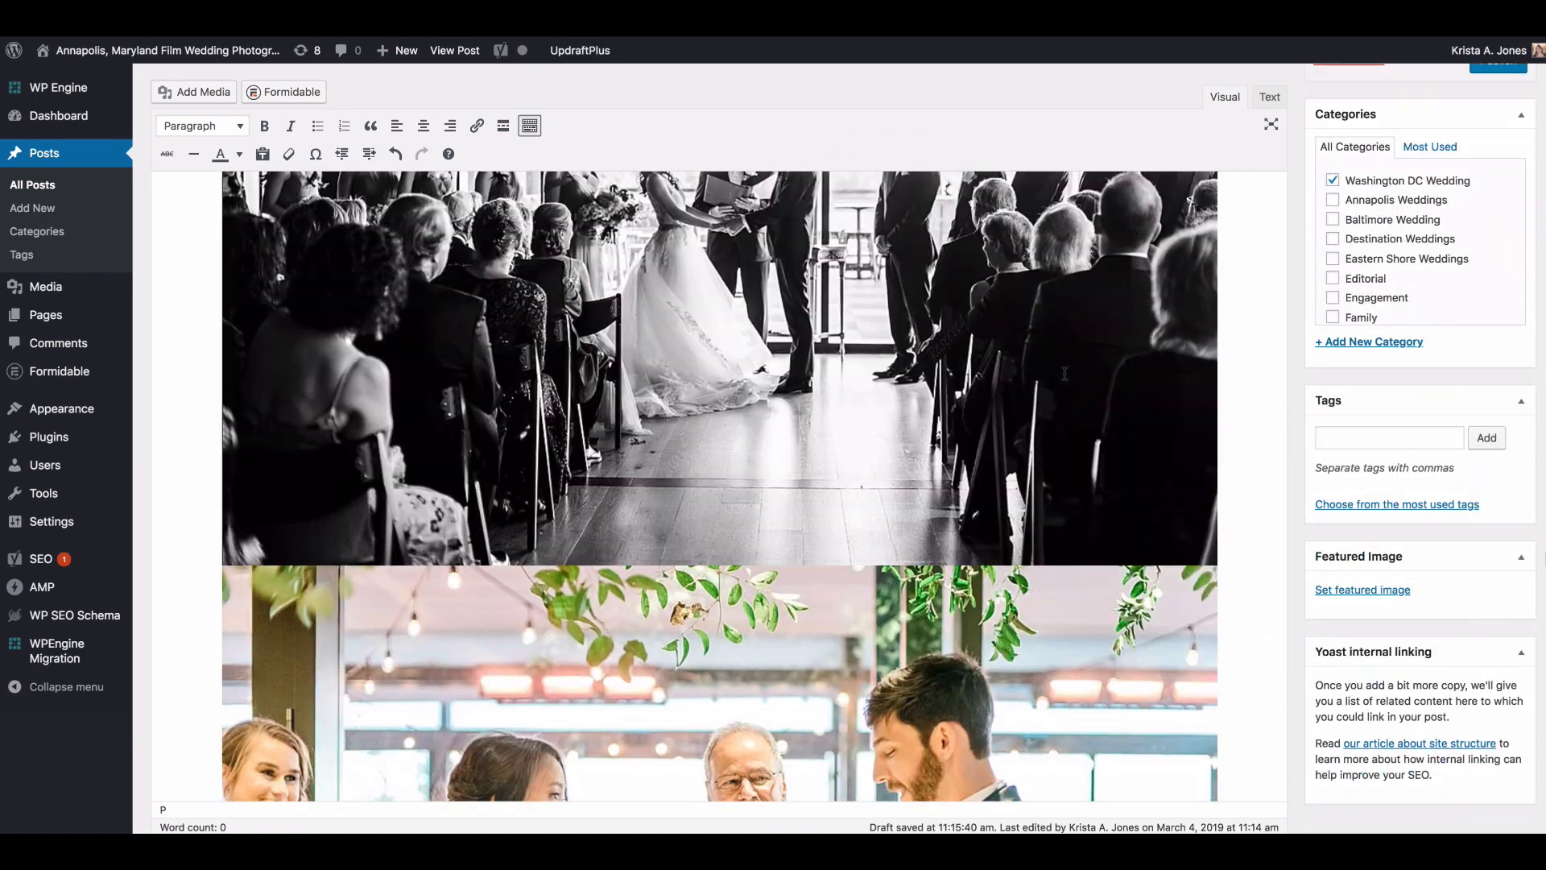
{"action": "scroll", "coordinate": [1065, 373], "scroll_direction": "up", "scroll_amount": 4}
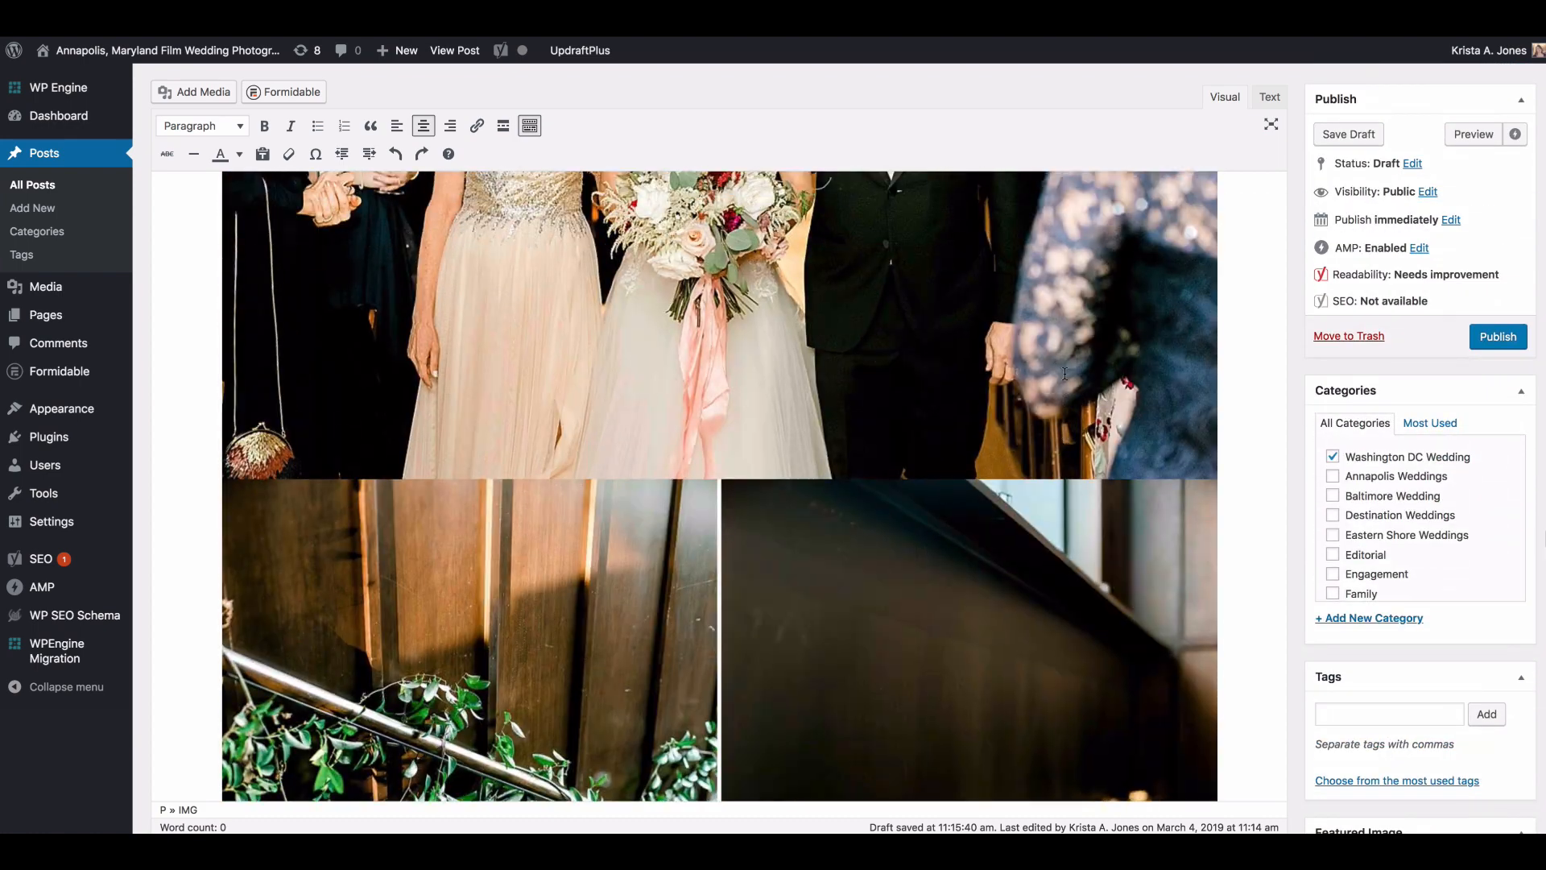
Step: Move the side-by-side night image with the firepit and outdoor guests below the full-width photo of the cake table
{"action": "scroll", "coordinate": [1064, 373], "scroll_direction": "down", "scroll_amount": 4}
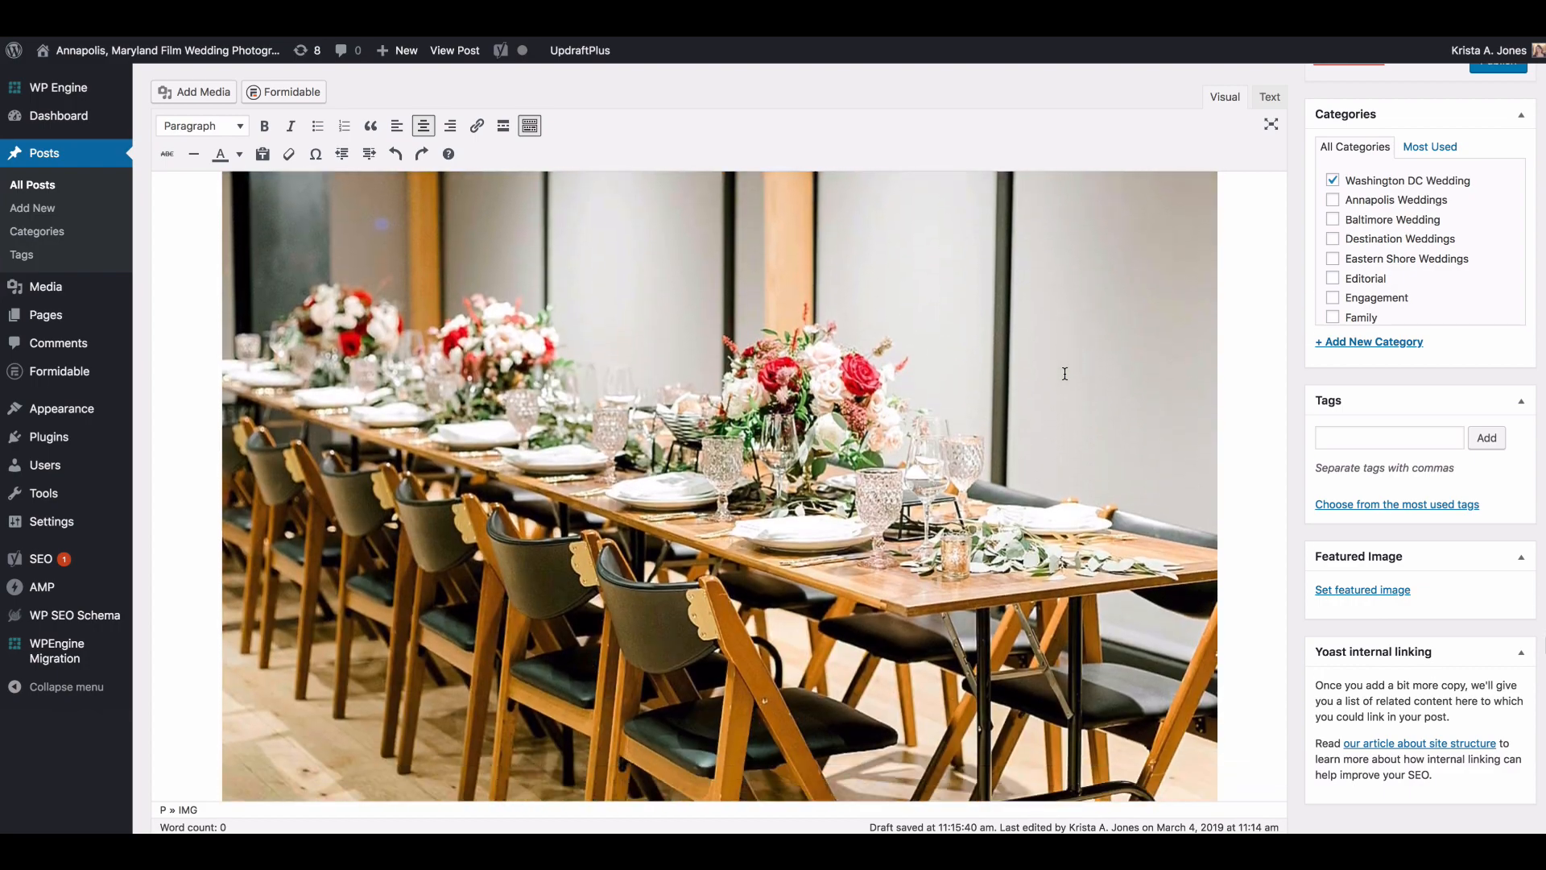
{"action": "scroll", "coordinate": [1065, 374], "scroll_direction": "up", "scroll_amount": 5}
{"action": "scroll", "coordinate": [1064, 374], "scroll_direction": "down", "scroll_amount": 5}
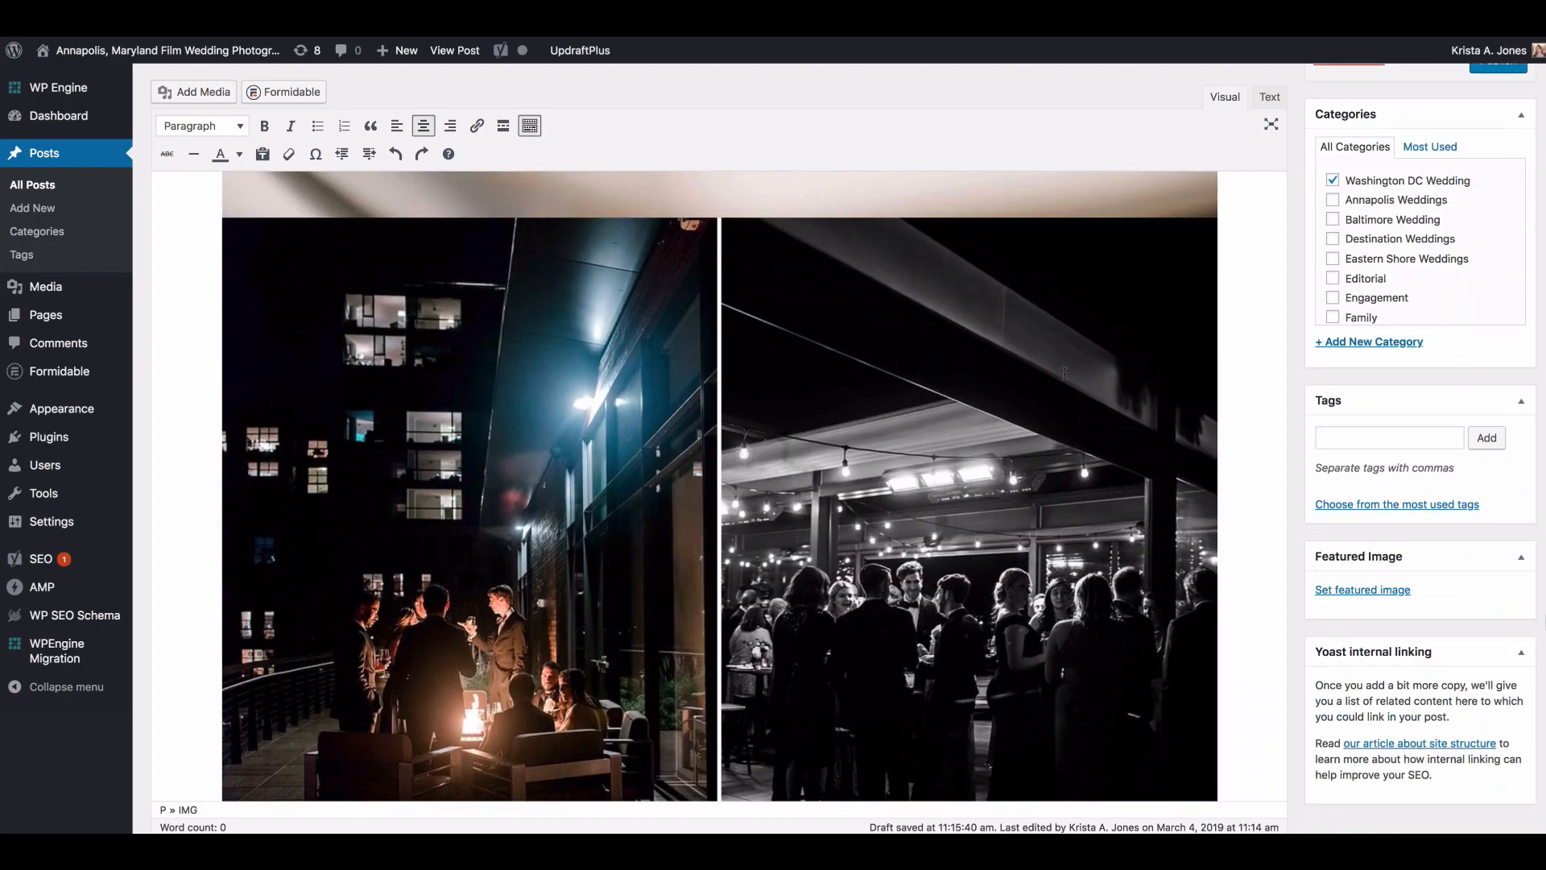
{"action": "scroll", "coordinate": [1243, 669], "scroll_direction": "down", "scroll_amount": 7}
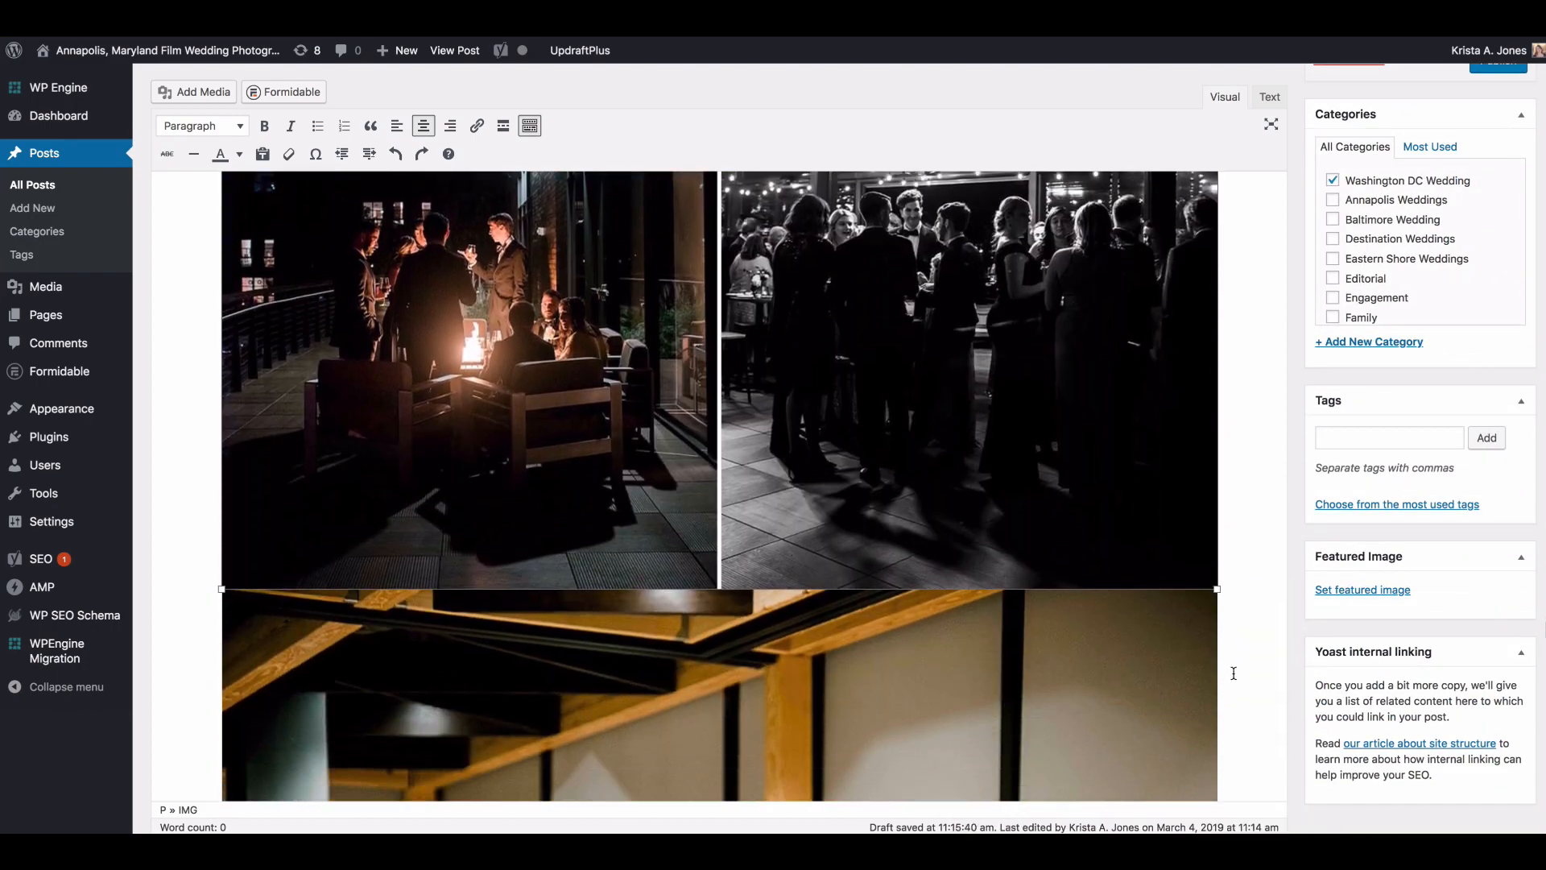
{"action": "scroll", "coordinate": [1242, 698], "scroll_direction": "up", "scroll_amount": 5}
{"action": "scroll", "coordinate": [1144, 515], "scroll_direction": "down", "scroll_amount": 6}
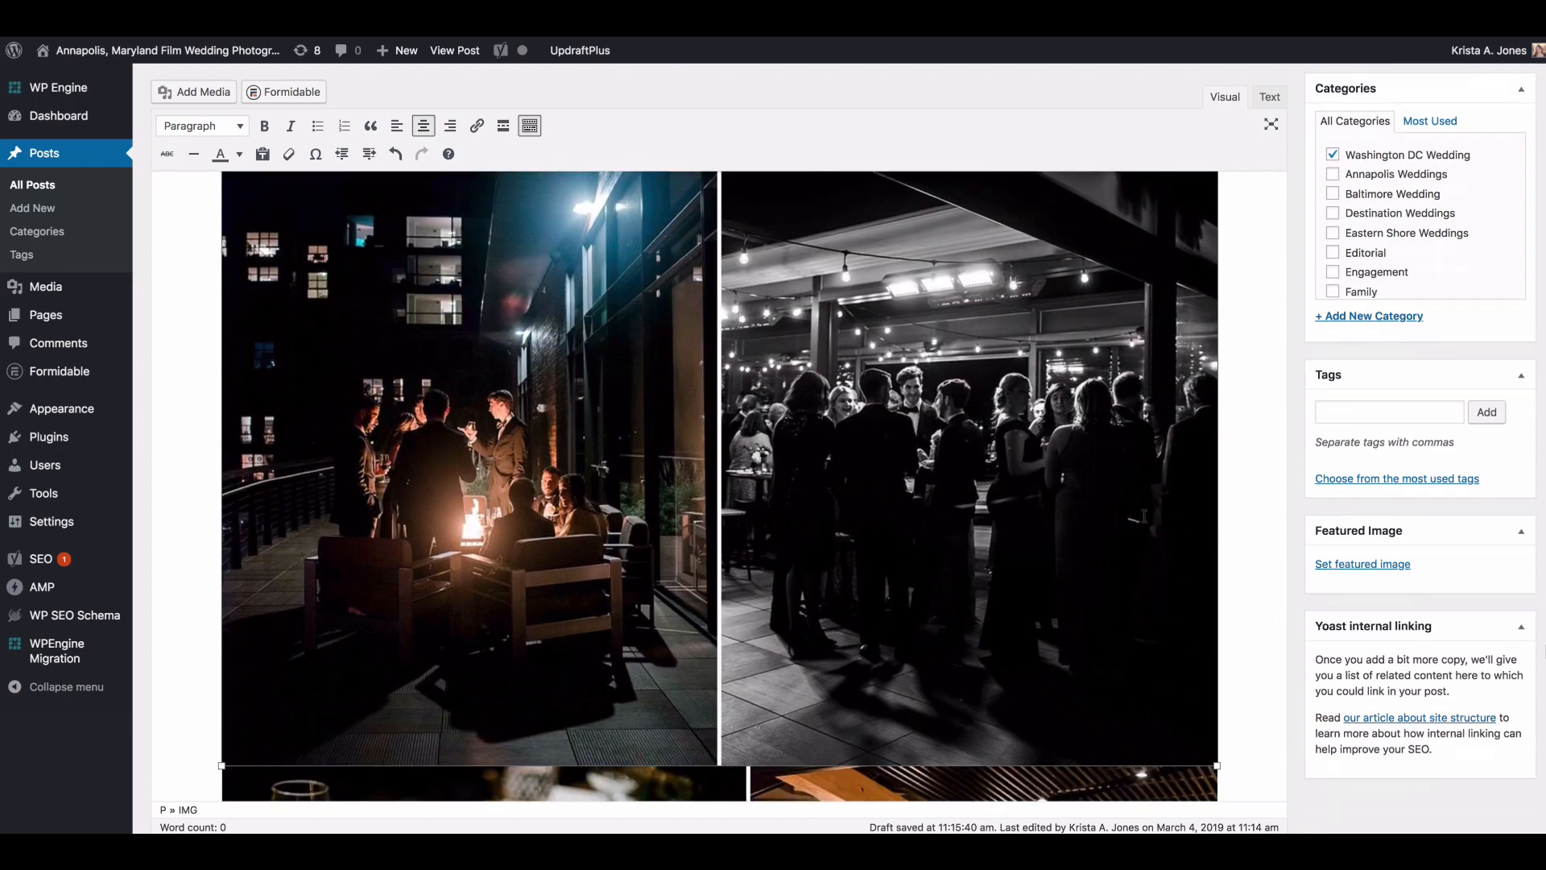
{"action": "scroll", "coordinate": [1144, 516], "scroll_direction": "down", "scroll_amount": 6}
{"action": "left_click_drag", "start_coordinate": [1158, 385], "coordinate": [1223, 603]}
{"action": "scroll", "coordinate": [1223, 600], "scroll_direction": "down", "scroll_amount": 10}
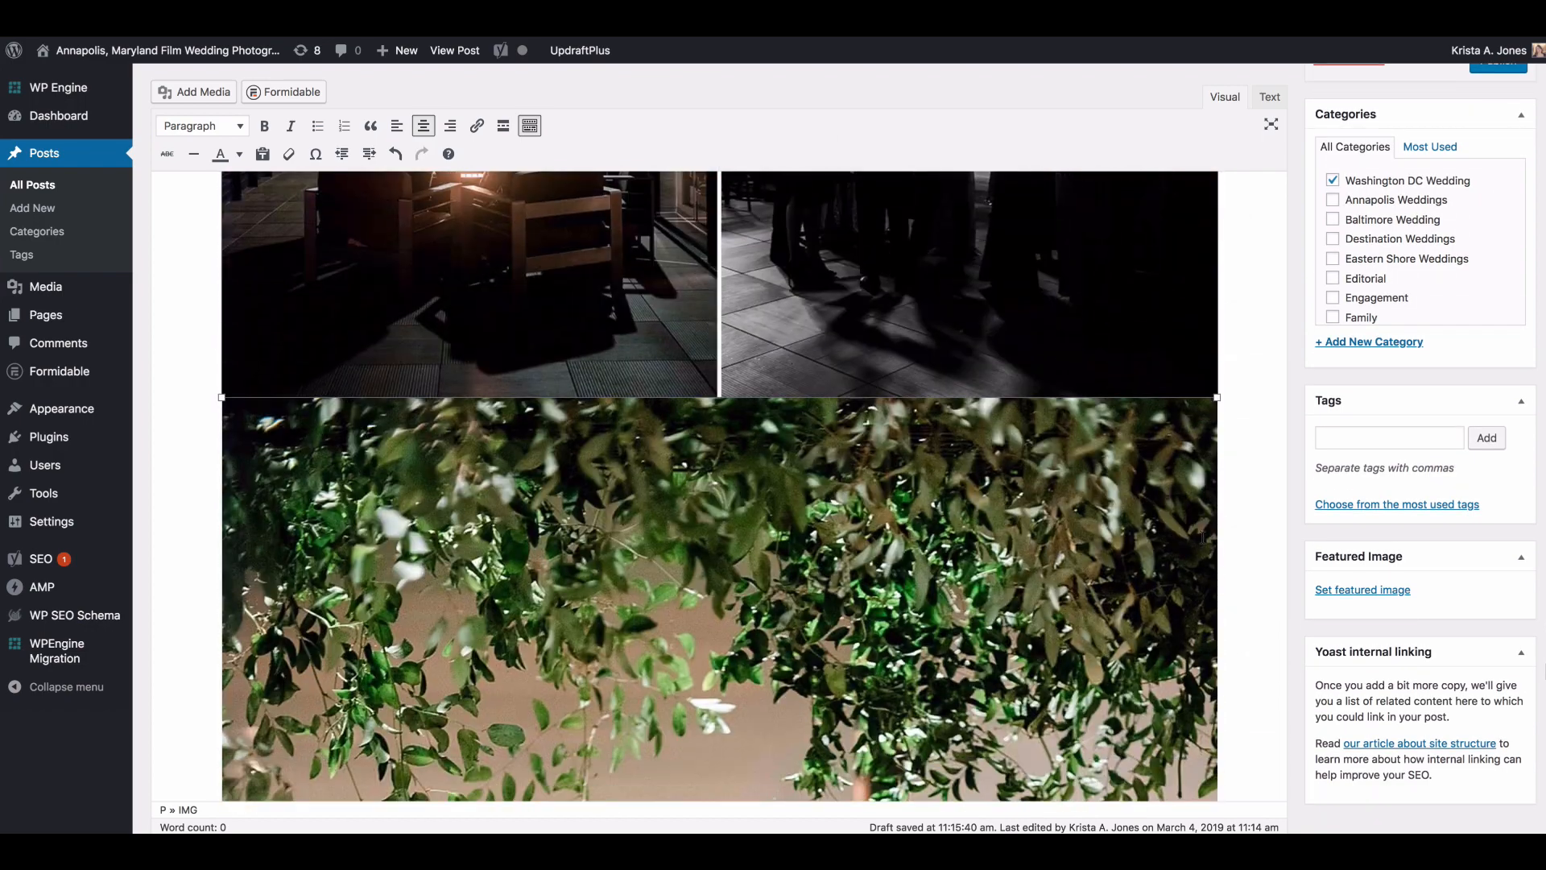
{"action": "left_click_drag", "start_coordinate": [1148, 325], "coordinate": [1229, 639]}
{"action": "scroll", "coordinate": [1232, 632], "scroll_direction": "down", "scroll_amount": 11}
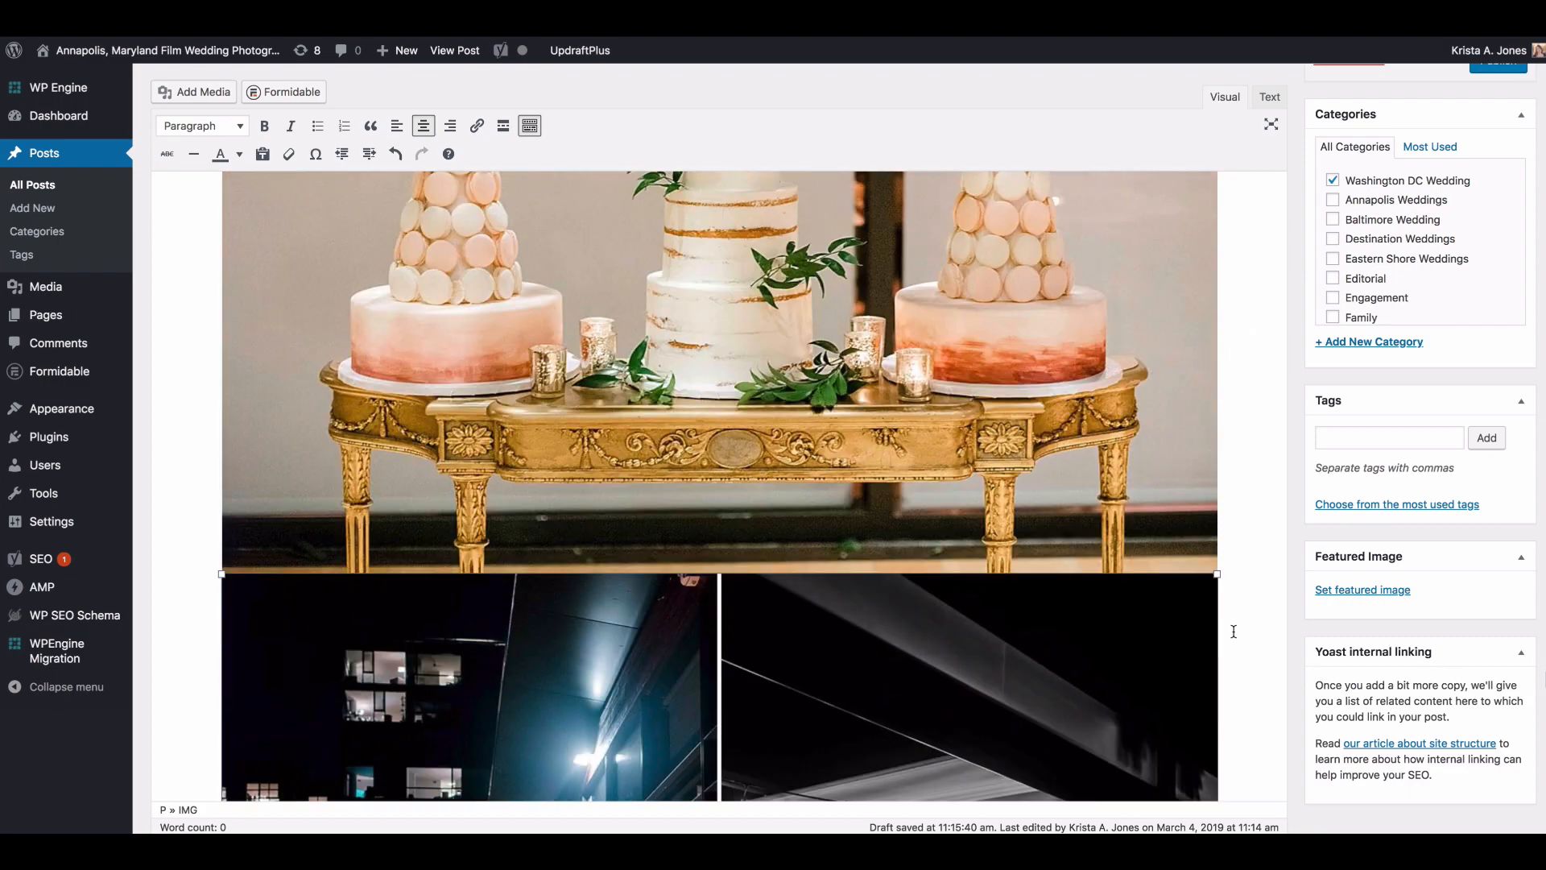
{"action": "scroll", "coordinate": [1233, 626], "scroll_direction": "down", "scroll_amount": 5}
Step: Move the full-width close-up of the wedding rings below the full-width photo of the long reception table
{"action": "scroll", "coordinate": [1232, 622], "scroll_direction": "up", "scroll_amount": 20}
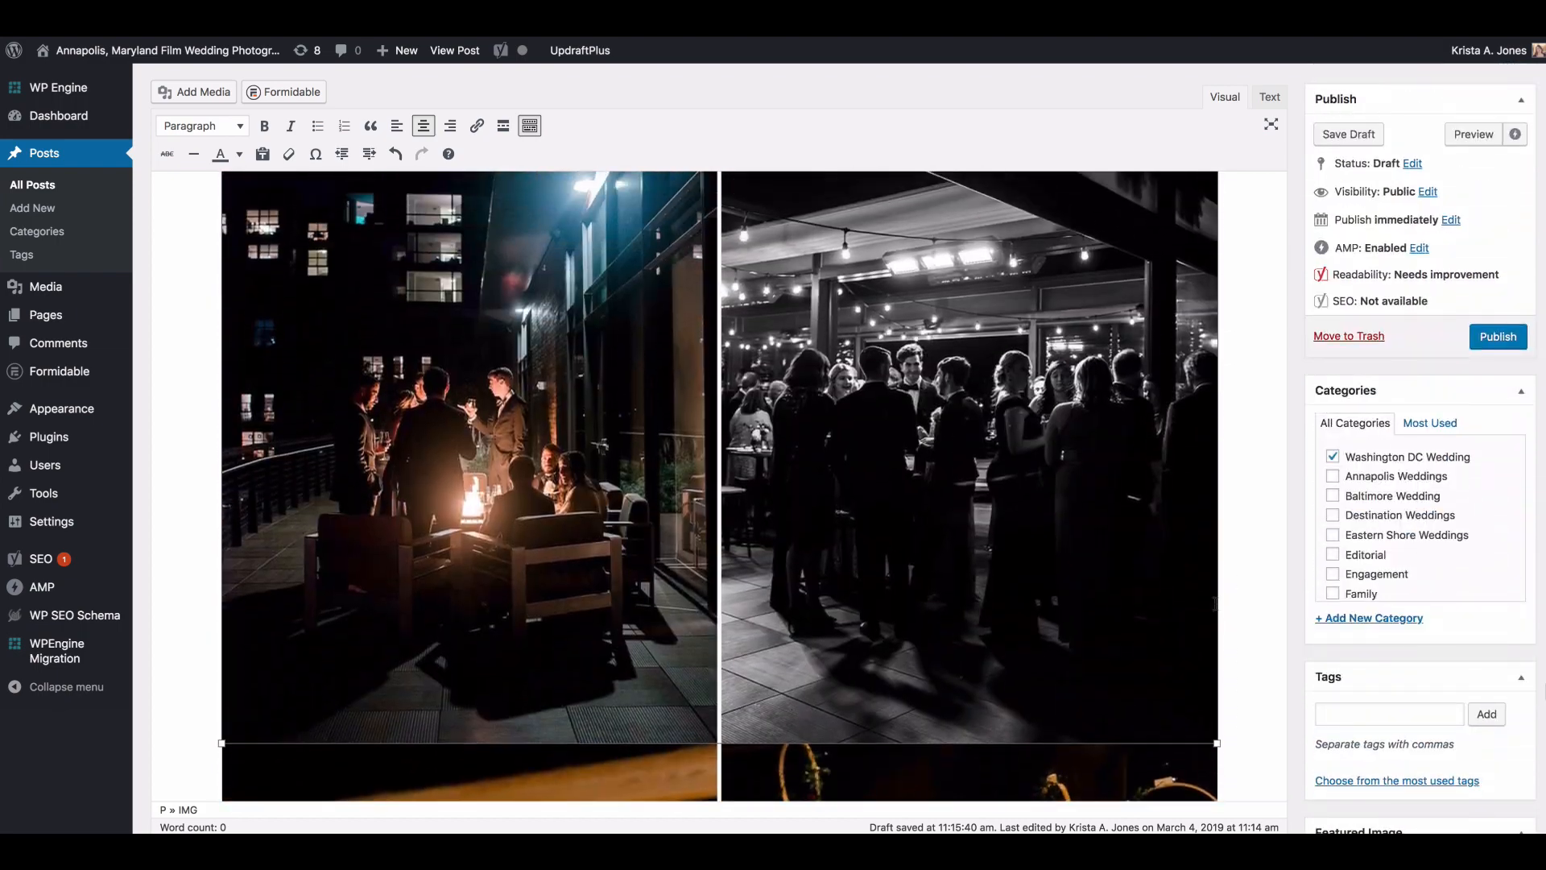
{"action": "scroll", "coordinate": [1209, 591], "scroll_direction": "up", "scroll_amount": 7}
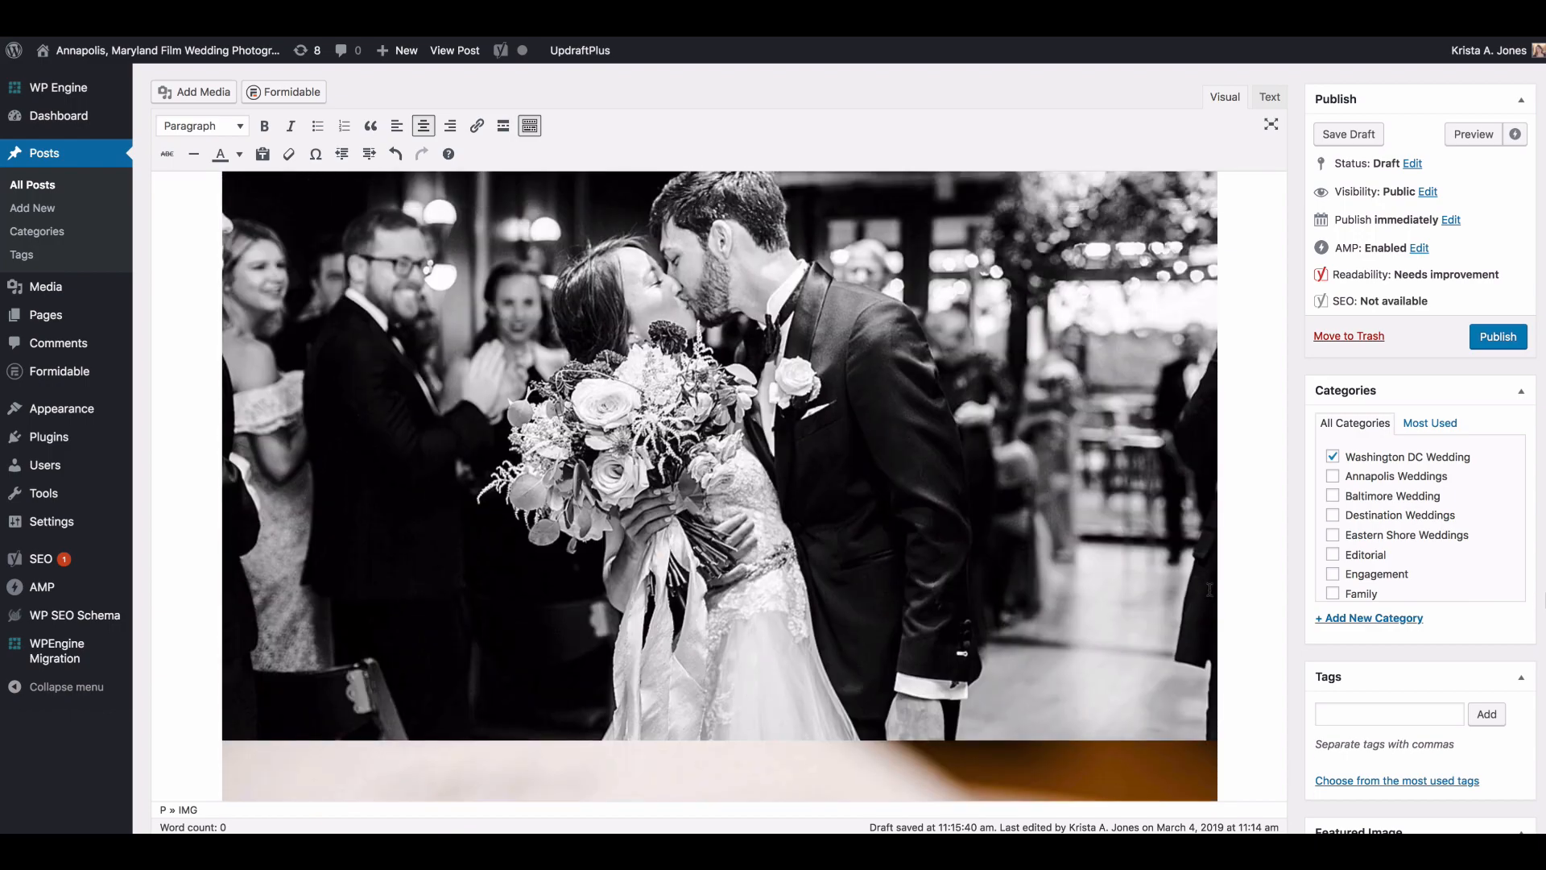
{"action": "scroll", "coordinate": [1207, 580], "scroll_direction": "down", "scroll_amount": 15}
{"action": "scroll", "coordinate": [1206, 573], "scroll_direction": "down", "scroll_amount": 5}
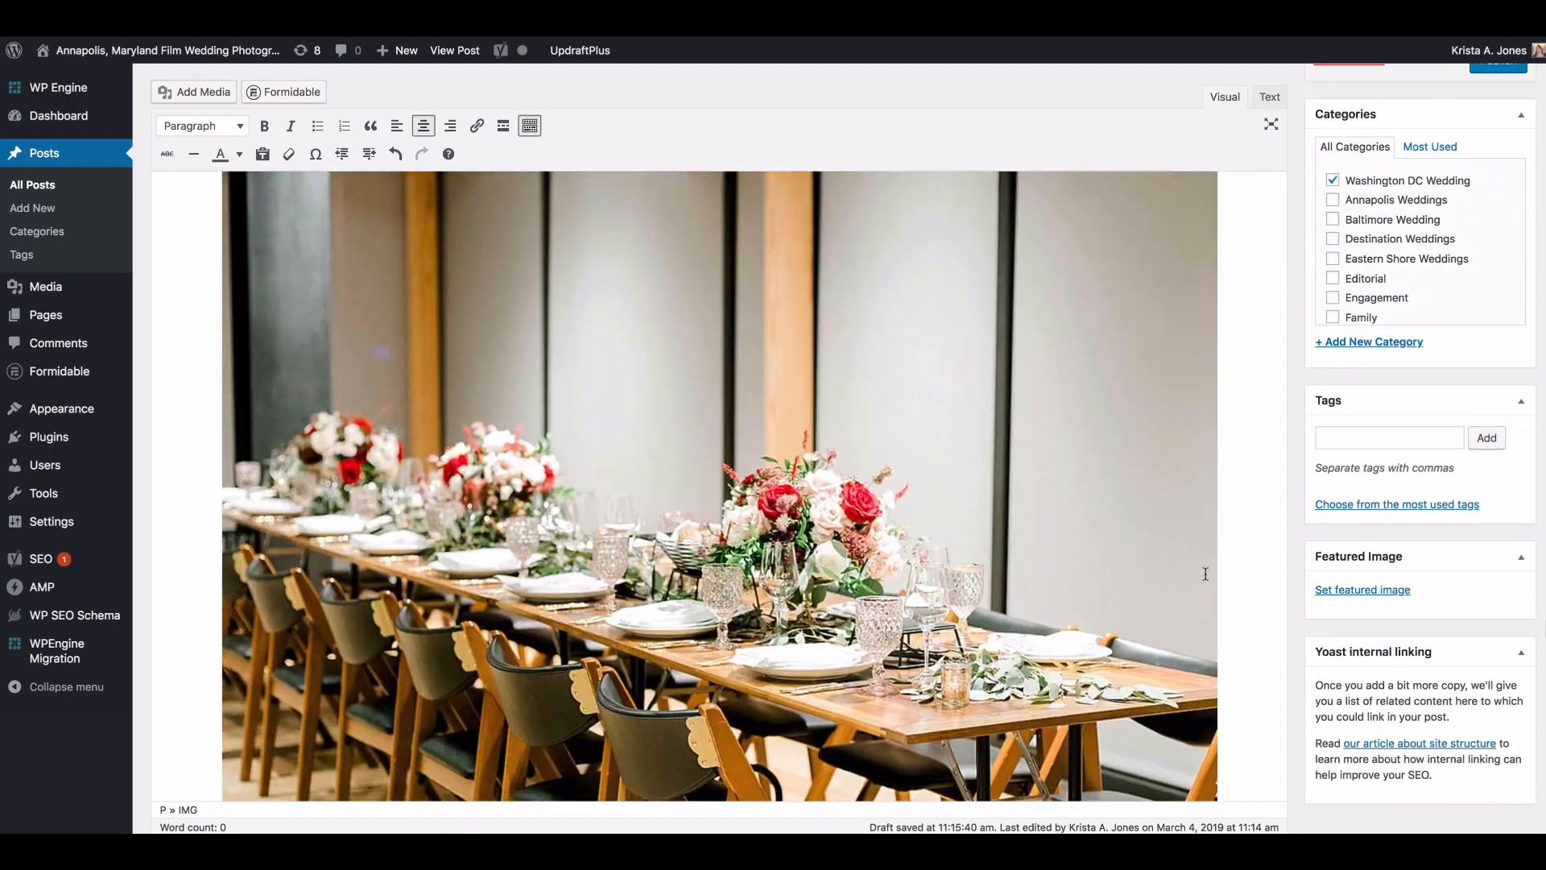
{"action": "scroll", "coordinate": [1206, 574], "scroll_direction": "up", "scroll_amount": 6}
{"action": "scroll", "coordinate": [1229, 625], "scroll_direction": "down", "scroll_amount": 6}
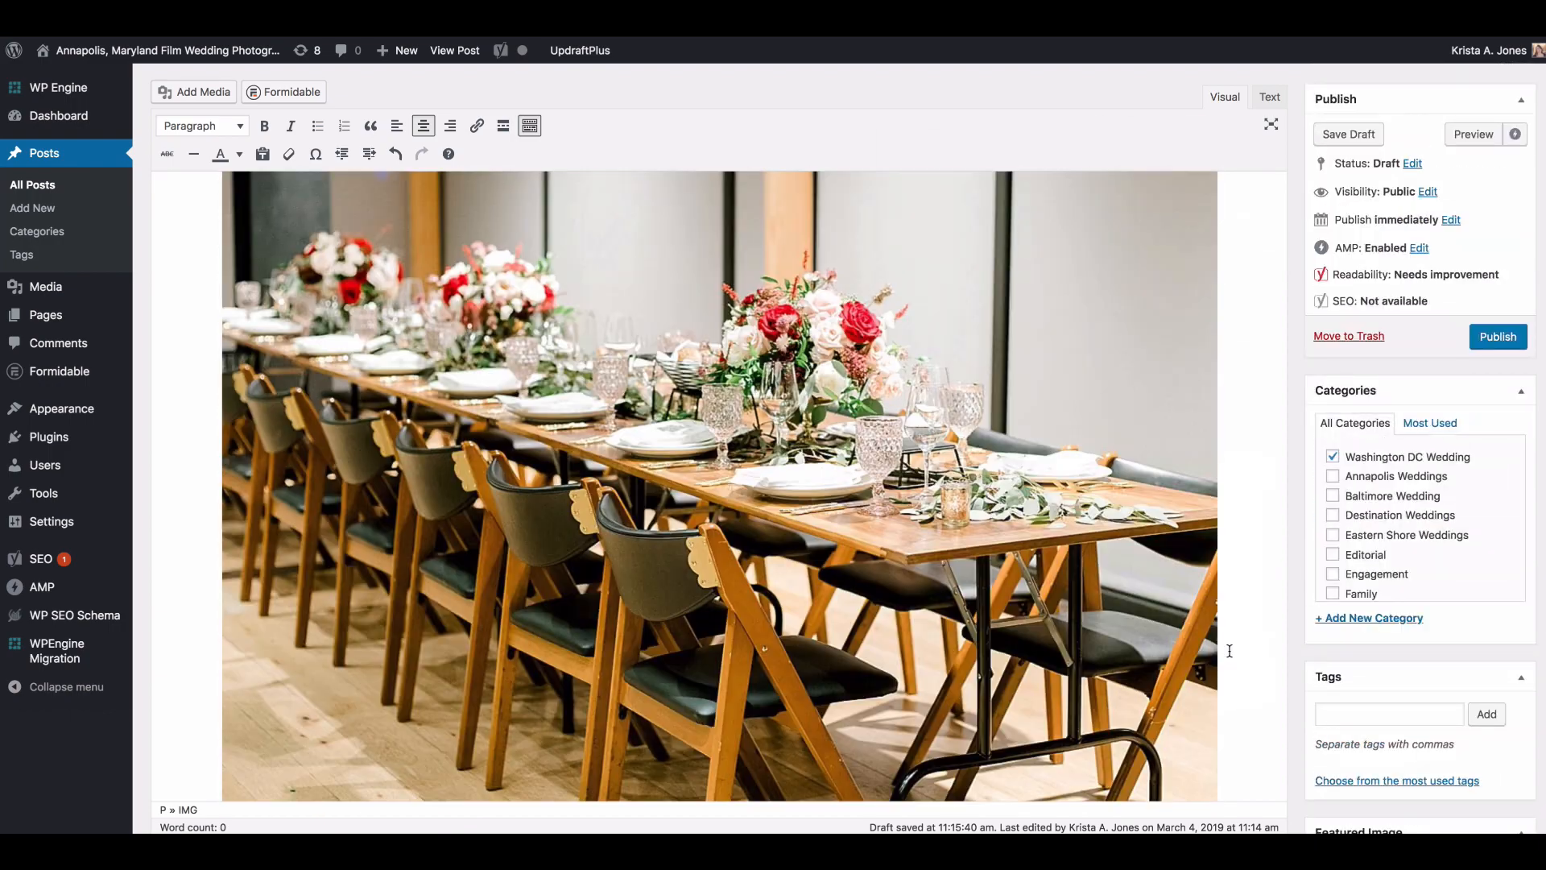
{"action": "scroll", "coordinate": [1229, 625], "scroll_direction": "up", "scroll_amount": 2}
{"action": "scroll", "coordinate": [1128, 613], "scroll_direction": "down", "scroll_amount": 4}
{"action": "scroll", "coordinate": [926, 660], "scroll_direction": "down", "scroll_amount": 2}
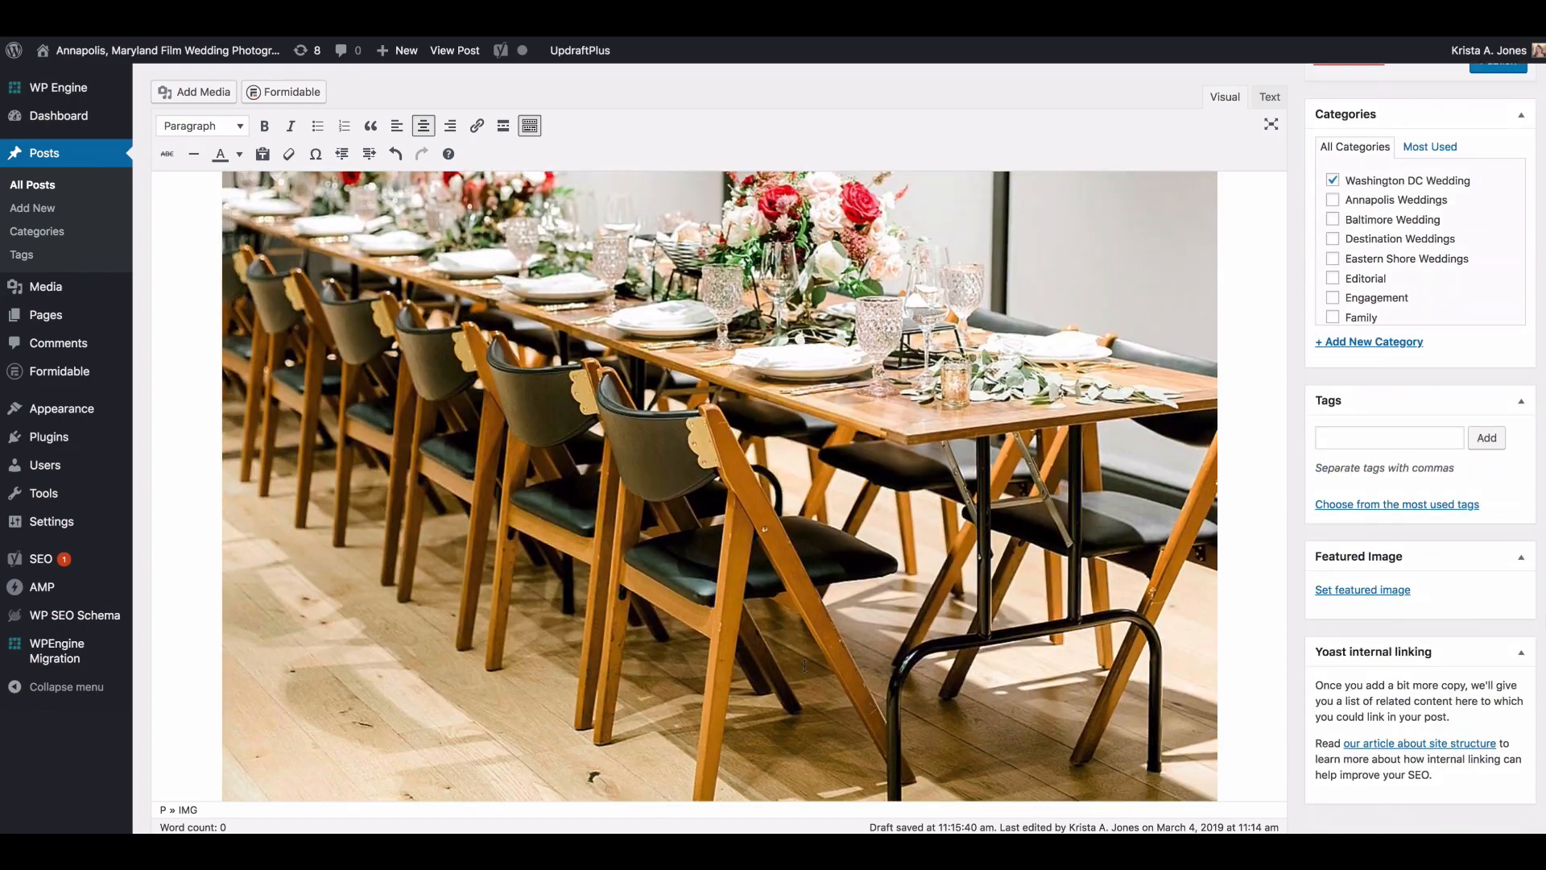
{"action": "scroll", "coordinate": [1006, 365], "scroll_direction": "down", "scroll_amount": 3}
{"action": "scroll", "coordinate": [1014, 365], "scroll_direction": "down", "scroll_amount": 10}
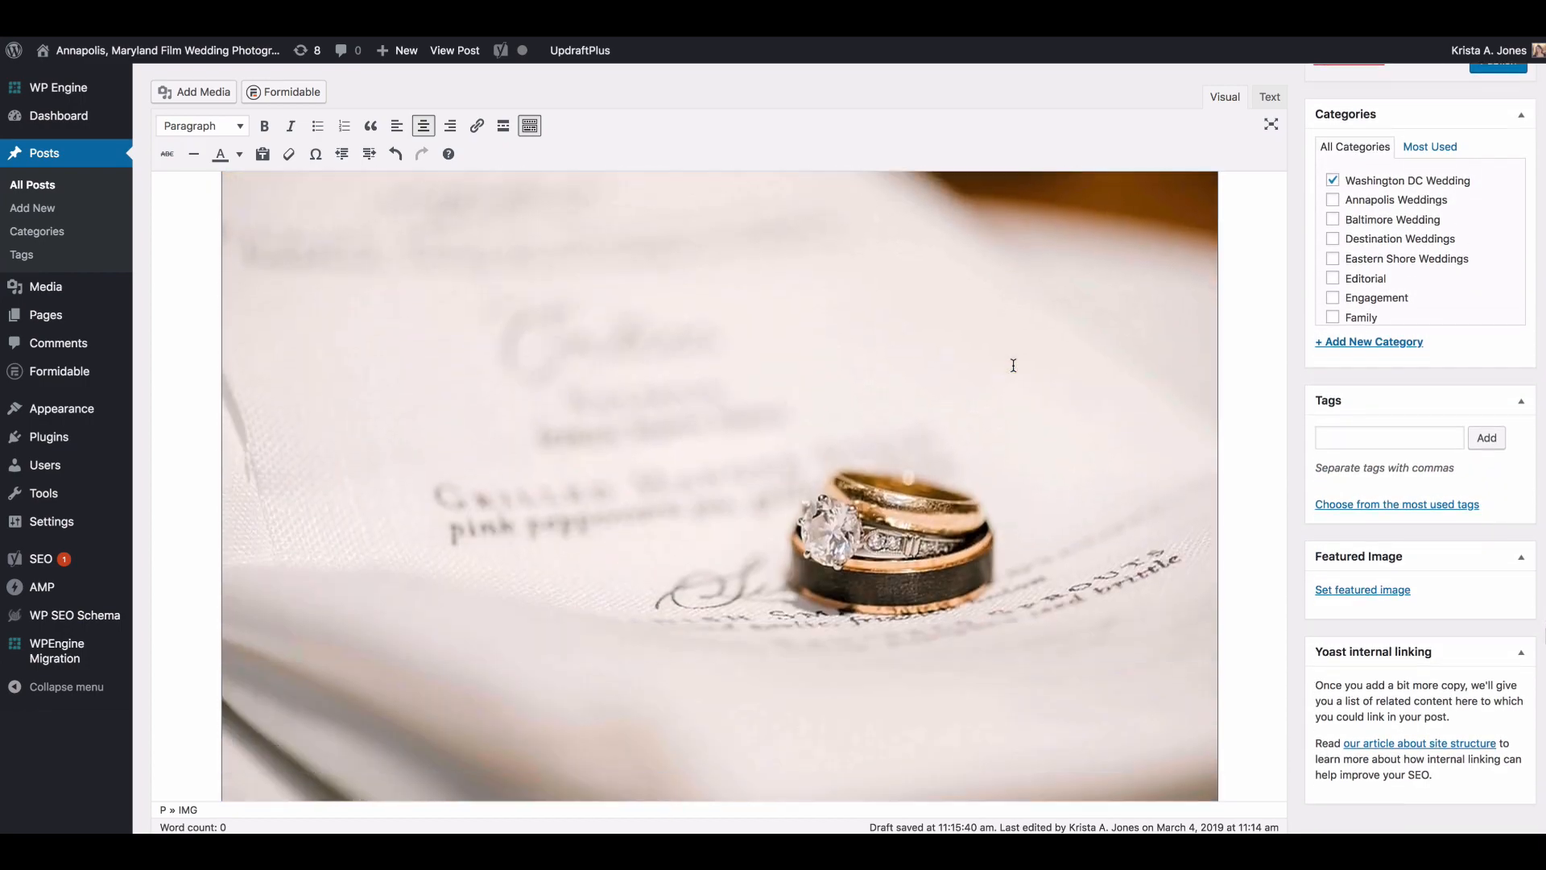
Step: Move the side-by-side color first-dance image below the full-width black-and-white first-dance photo
{"action": "scroll", "coordinate": [877, 272], "scroll_direction": "down", "scroll_amount": 15}
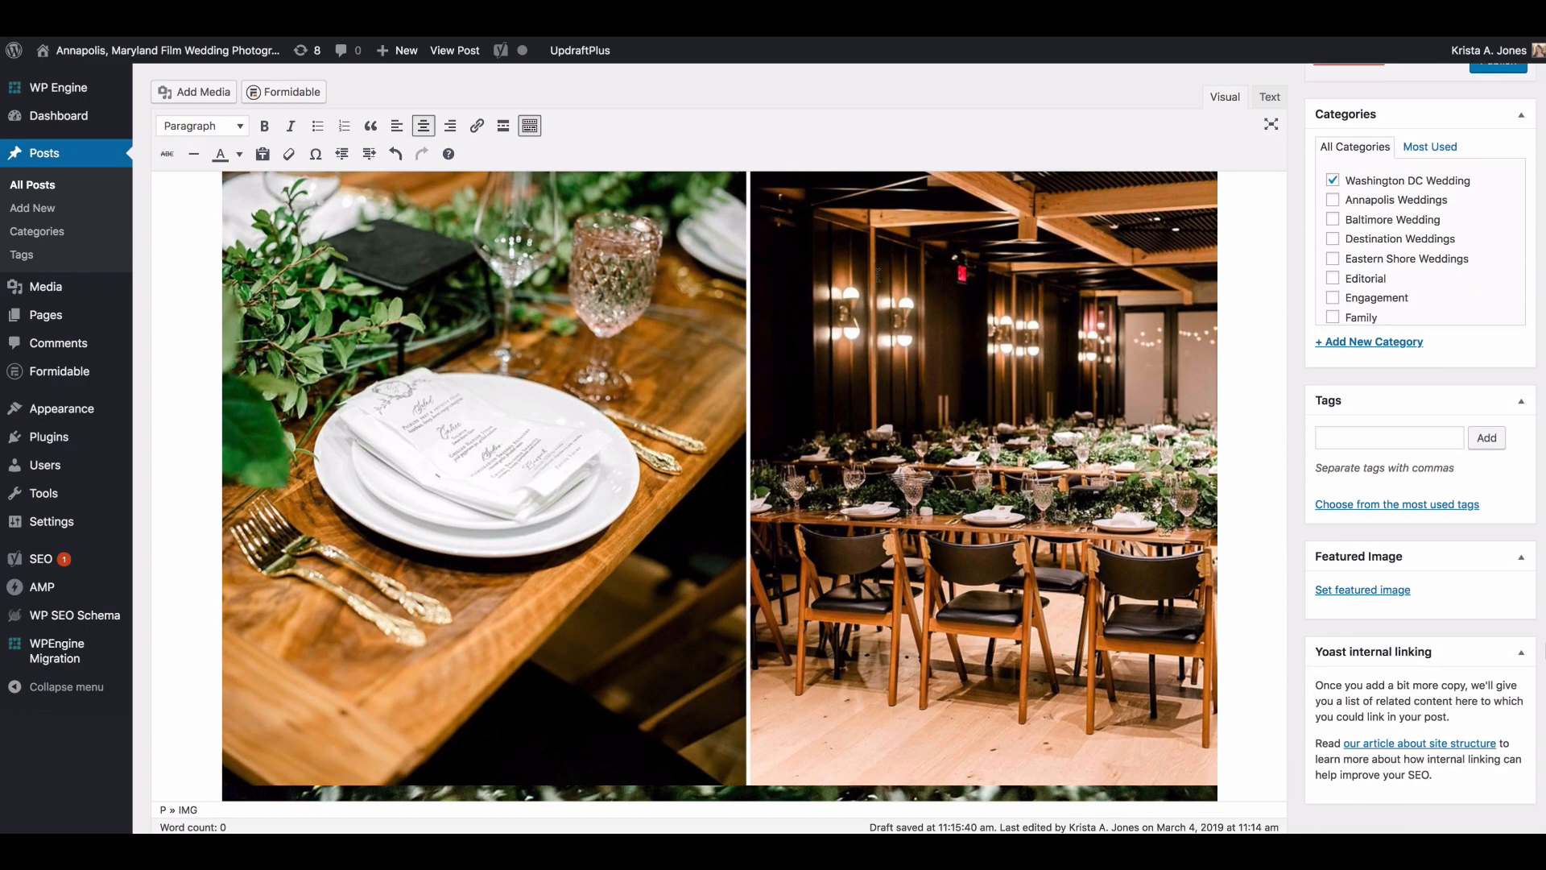
{"action": "scroll", "coordinate": [878, 274], "scroll_direction": "down", "scroll_amount": 20}
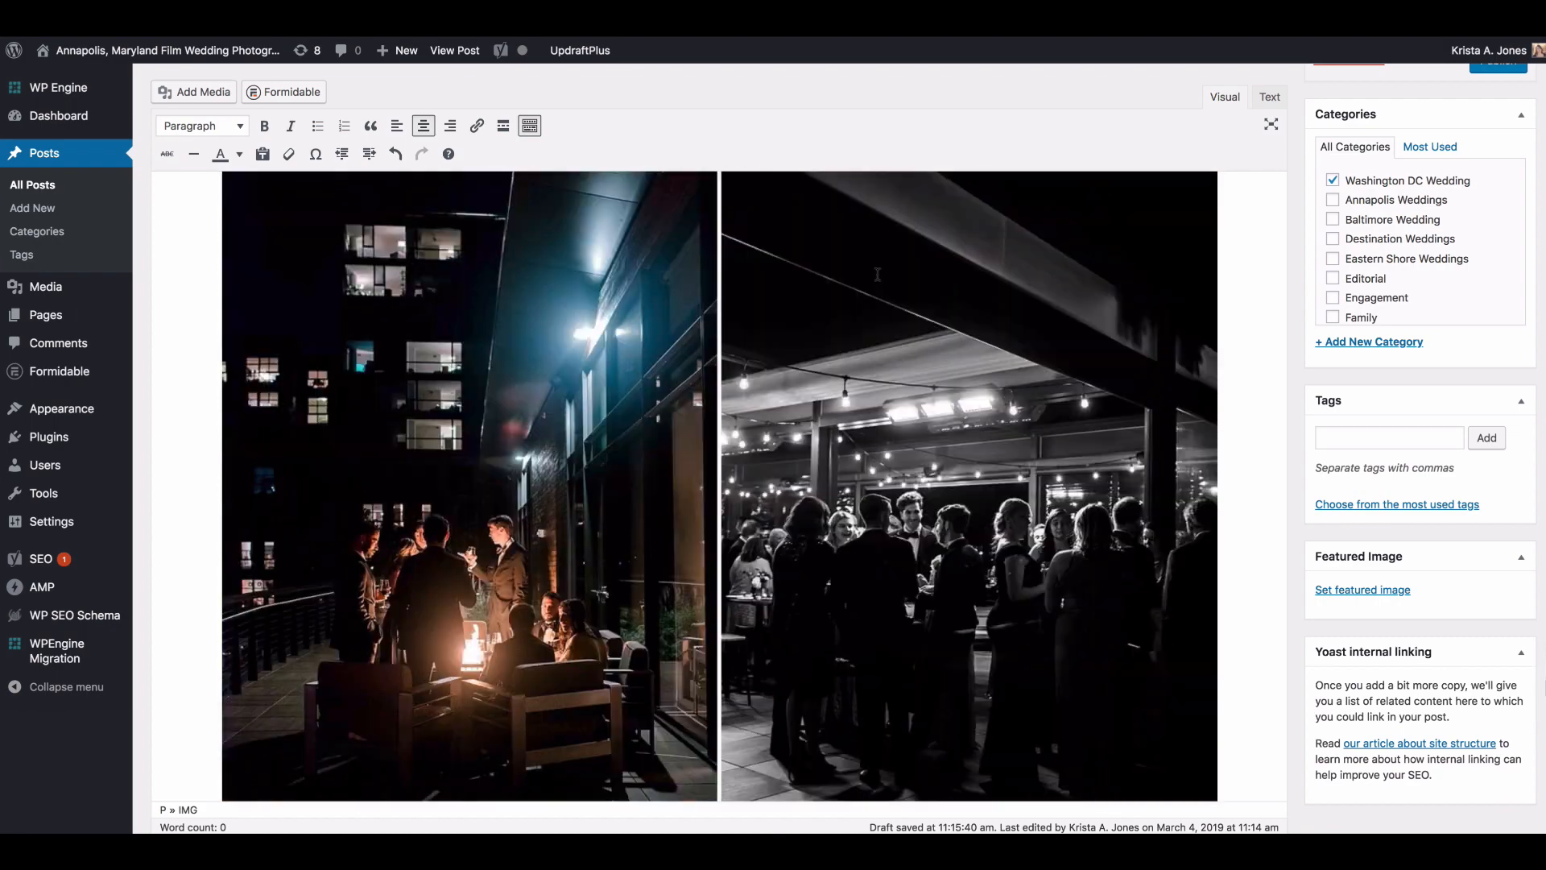
{"action": "scroll", "coordinate": [878, 275], "scroll_direction": "down", "scroll_amount": 2}
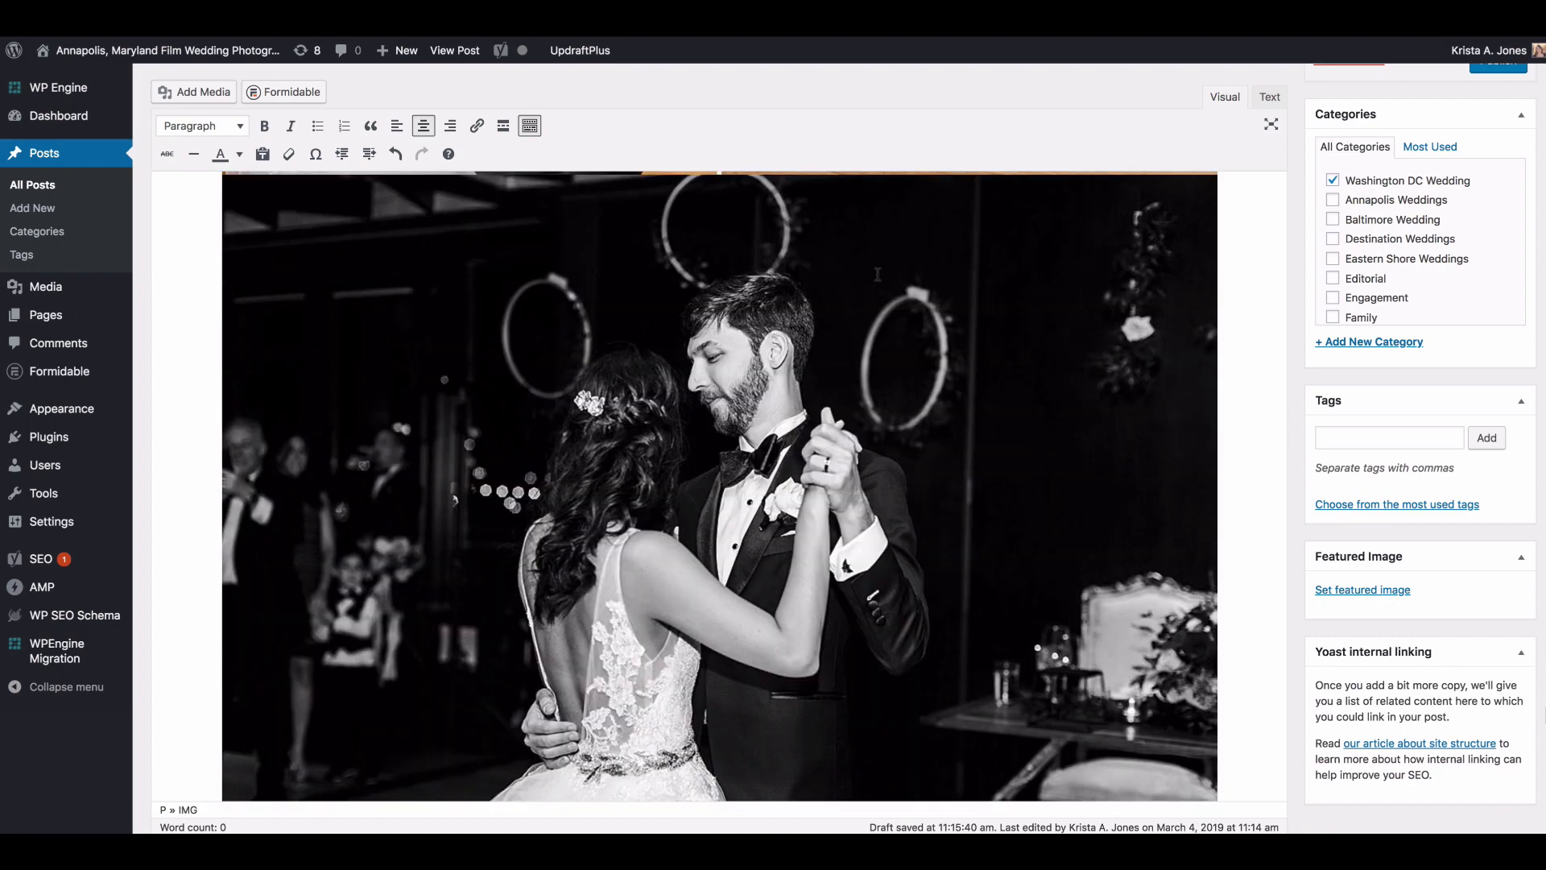
{"action": "scroll", "coordinate": [877, 275], "scroll_direction": "up", "scroll_amount": 5}
{"action": "left_click_drag", "start_coordinate": [892, 274], "coordinate": [1233, 705]}
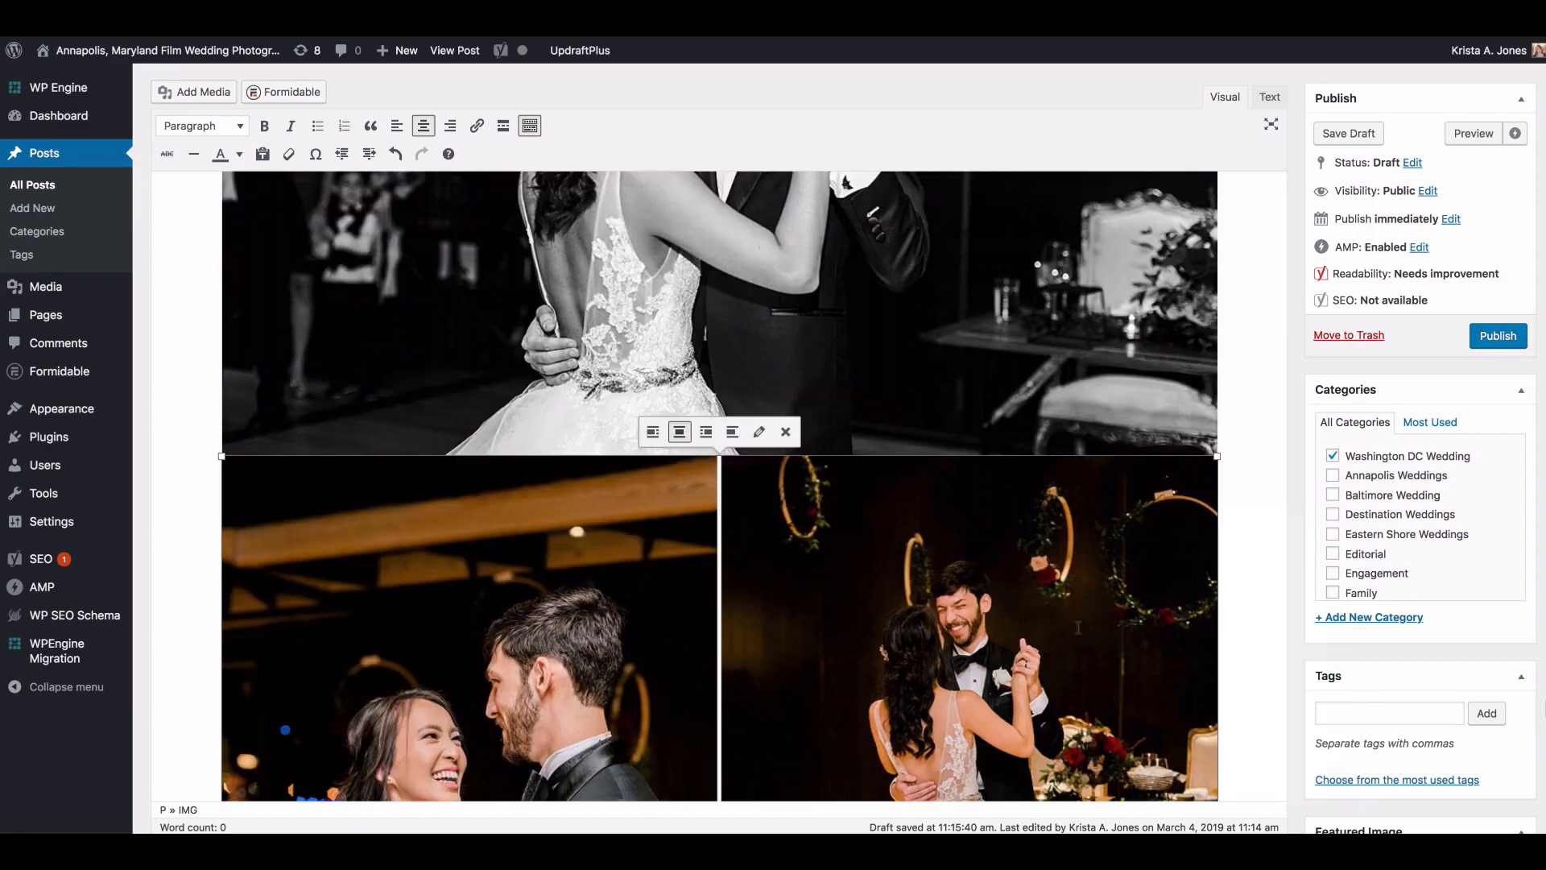
{"action": "scroll", "coordinate": [1077, 622], "scroll_direction": "down", "scroll_amount": 10}
Step: Check the order of the remaining reception dancing and cake photos through the end of the post
{"action": "scroll", "coordinate": [1077, 622], "scroll_direction": "down", "scroll_amount": 10}
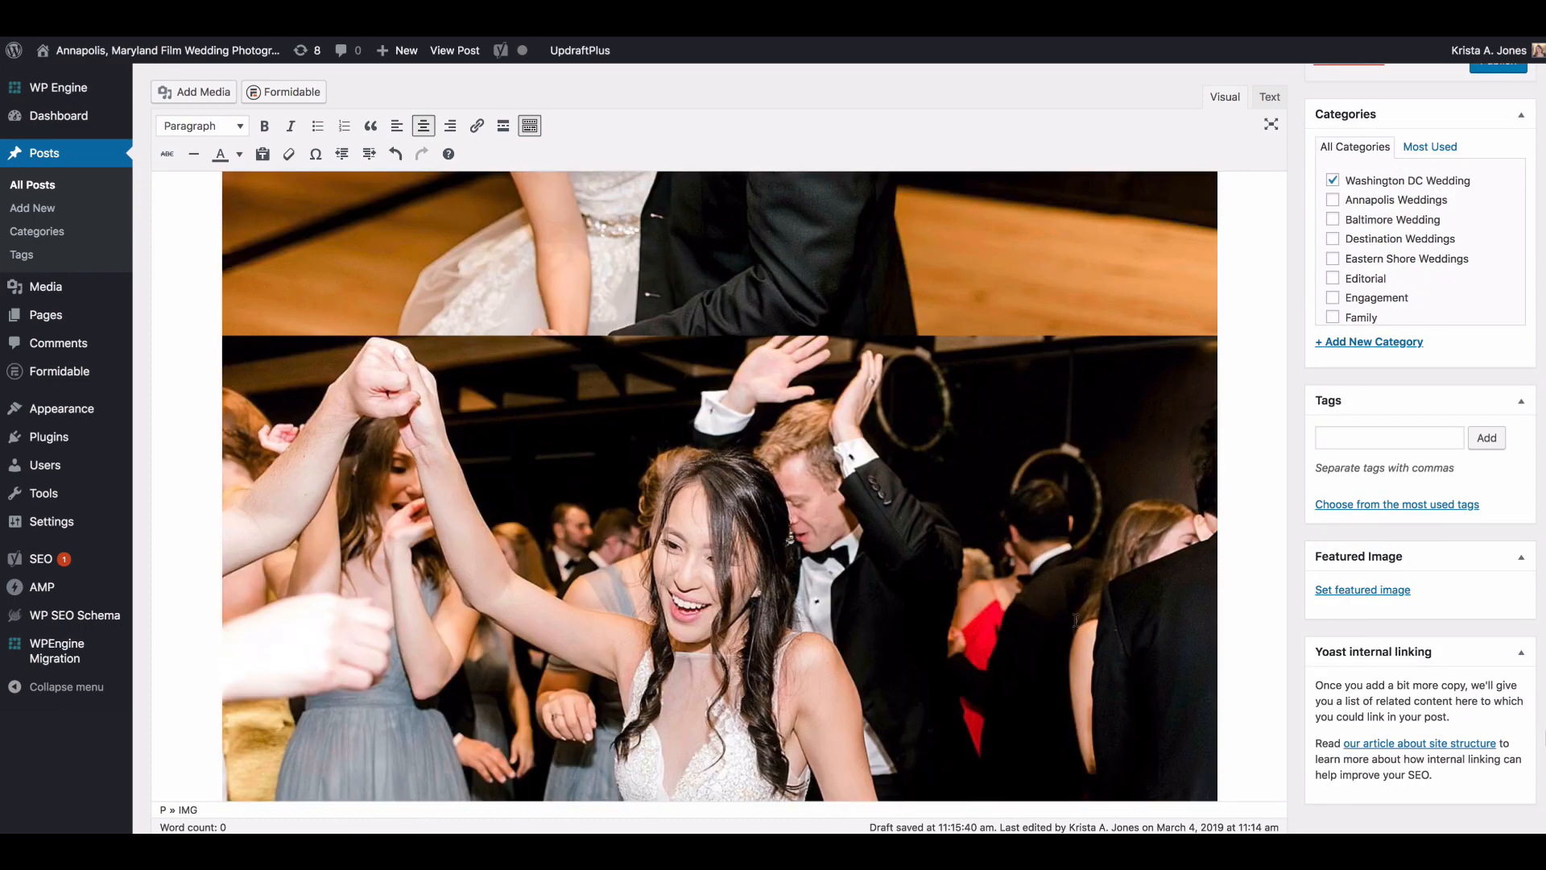
{"action": "scroll", "coordinate": [1075, 619], "scroll_direction": "down", "scroll_amount": 10}
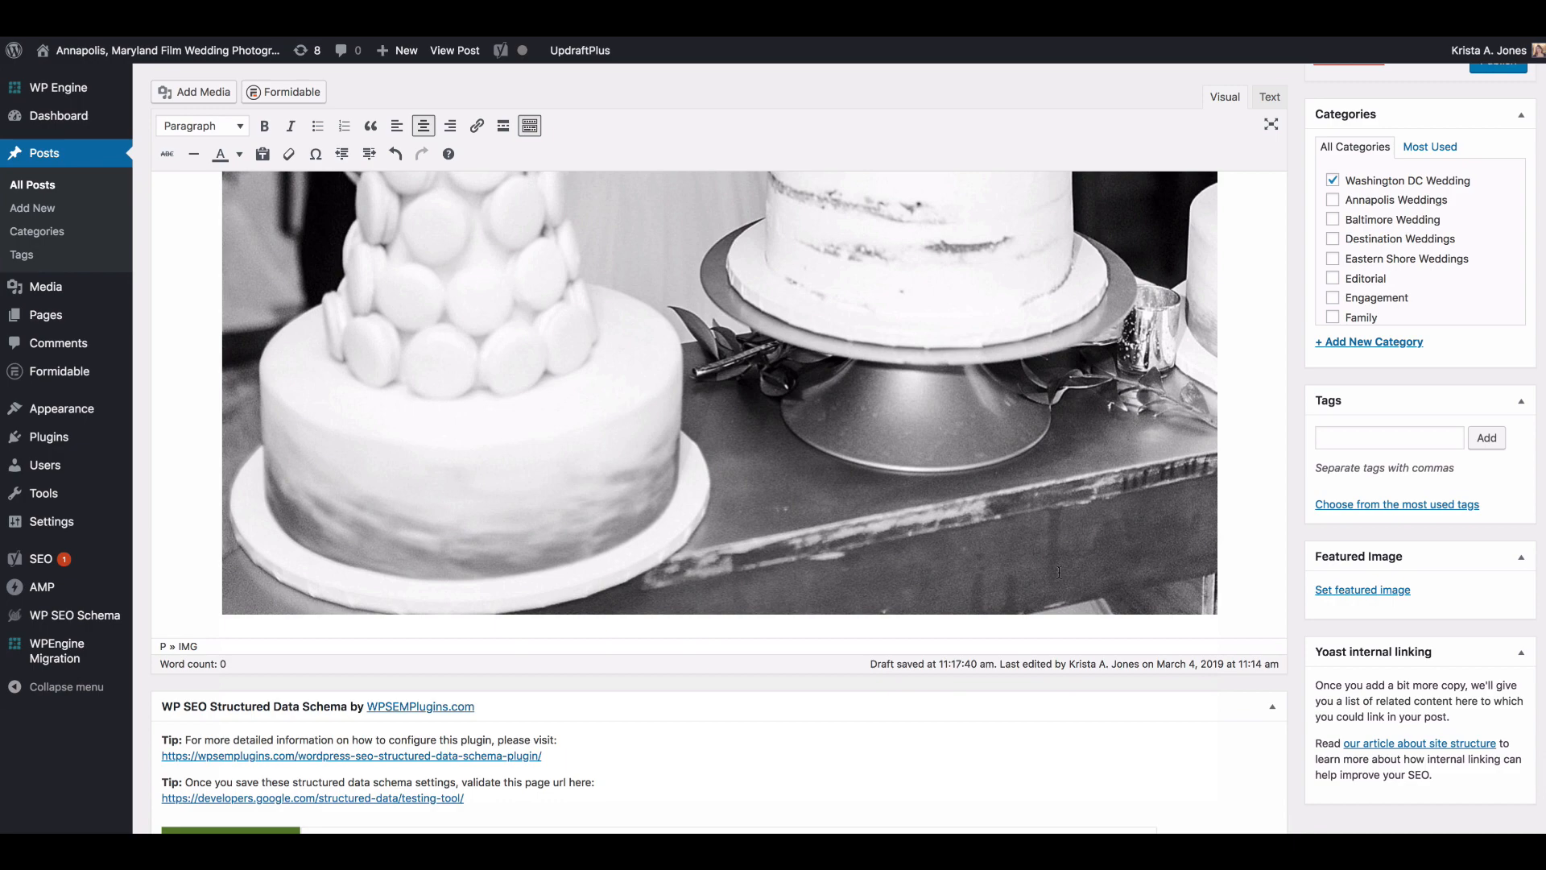
{"action": "scroll", "coordinate": [1320, 197], "scroll_direction": "up", "scroll_amount": 3}
Step: Review the photo layout in the post preview from the title through the groomsmen photos
{"action": "scroll", "coordinate": [1342, 148], "scroll_direction": "up", "scroll_amount": 2}
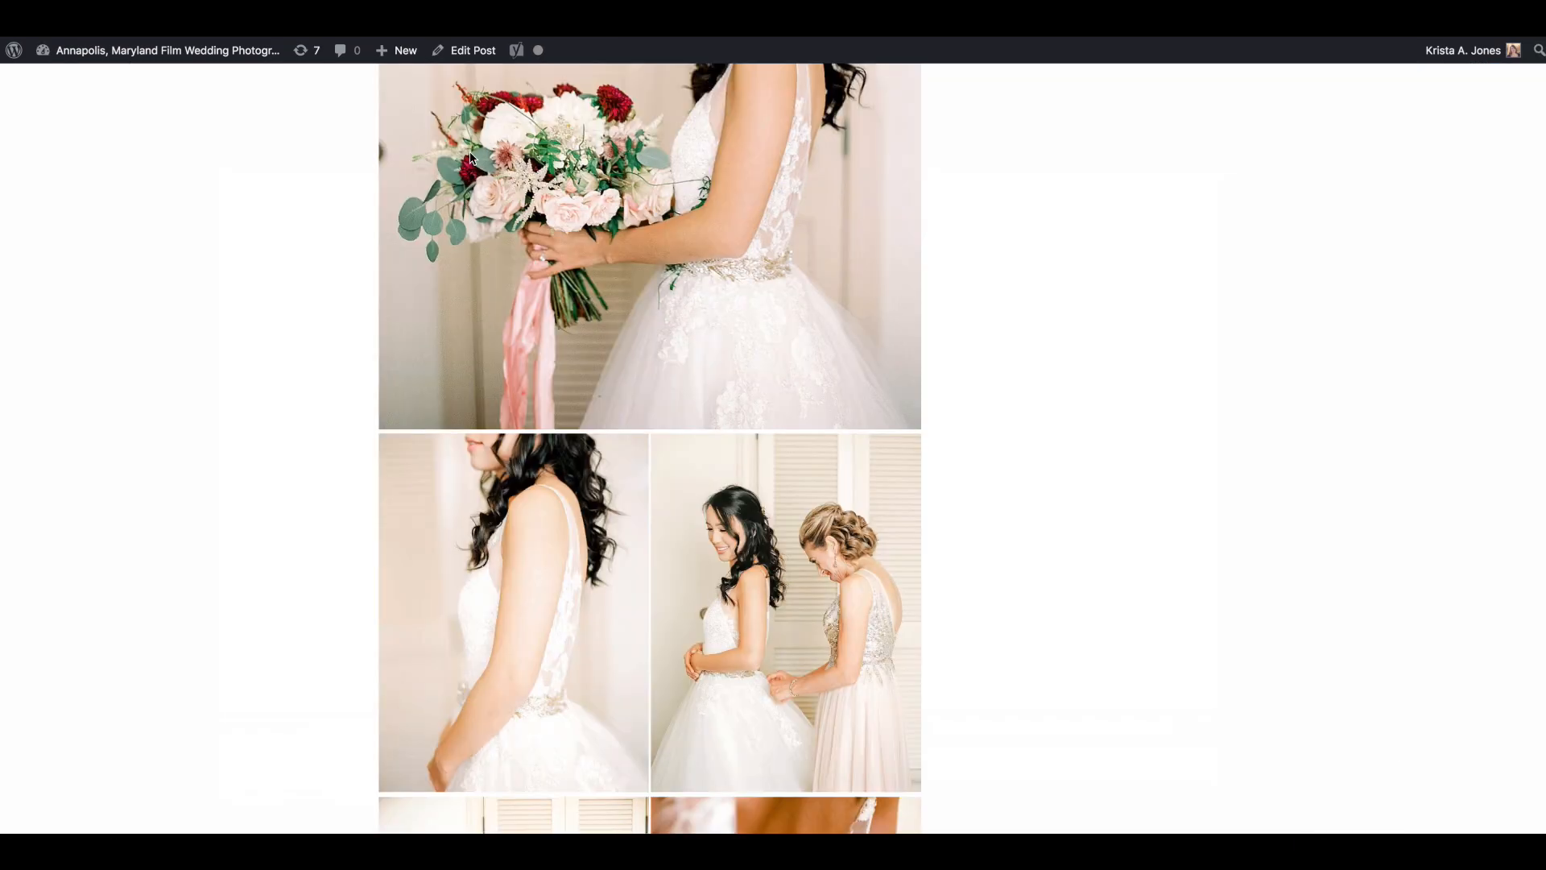
{"action": "scroll", "coordinate": [548, 265], "scroll_direction": "up", "scroll_amount": 15}
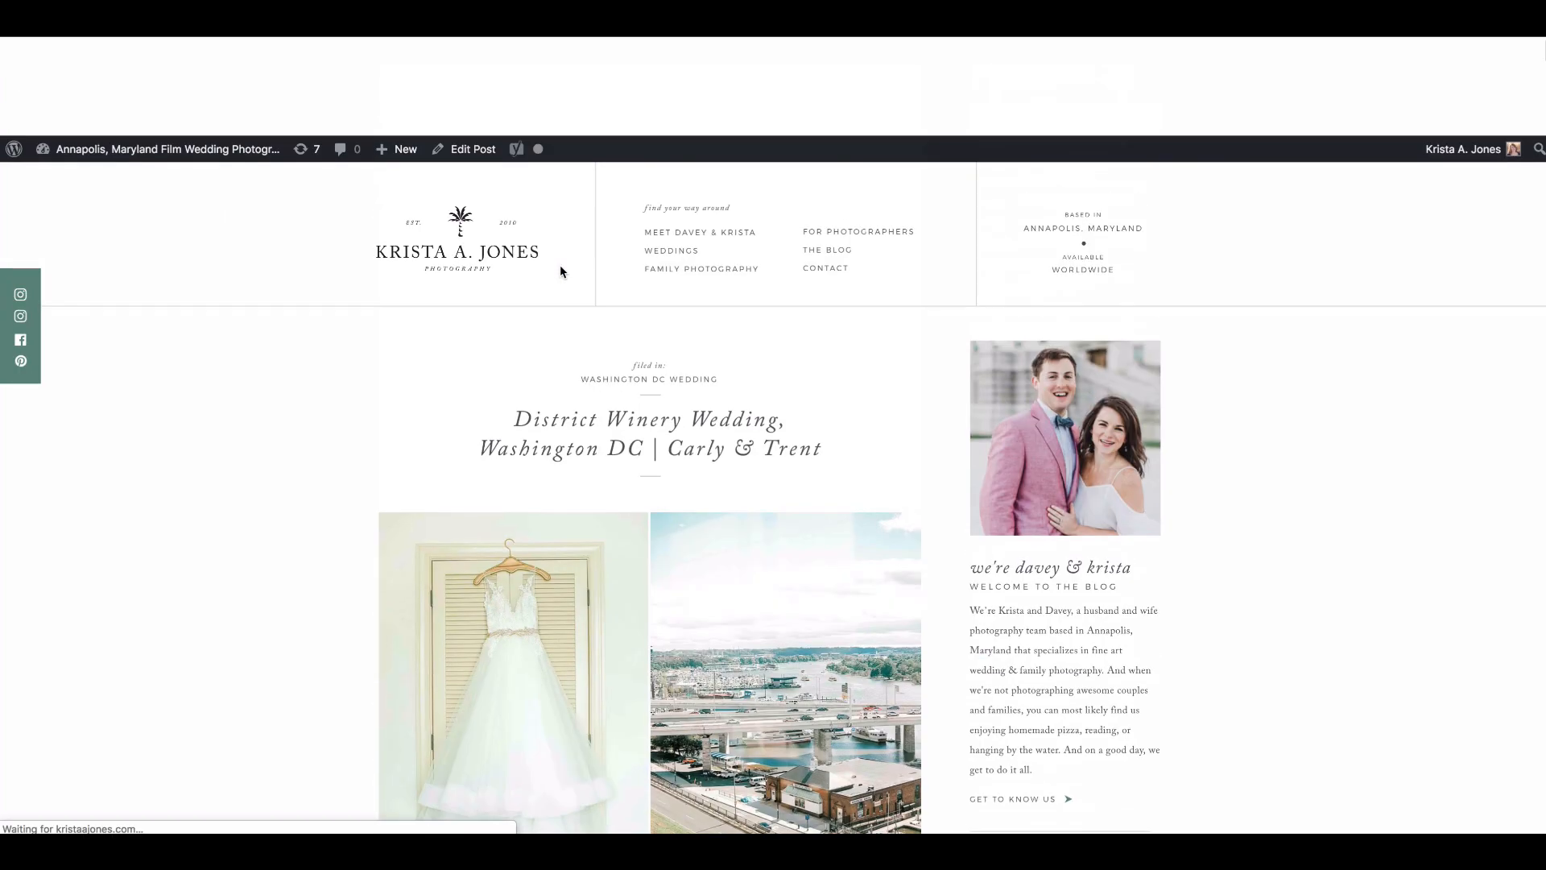
{"action": "scroll", "coordinate": [561, 272], "scroll_direction": "down", "scroll_amount": 15}
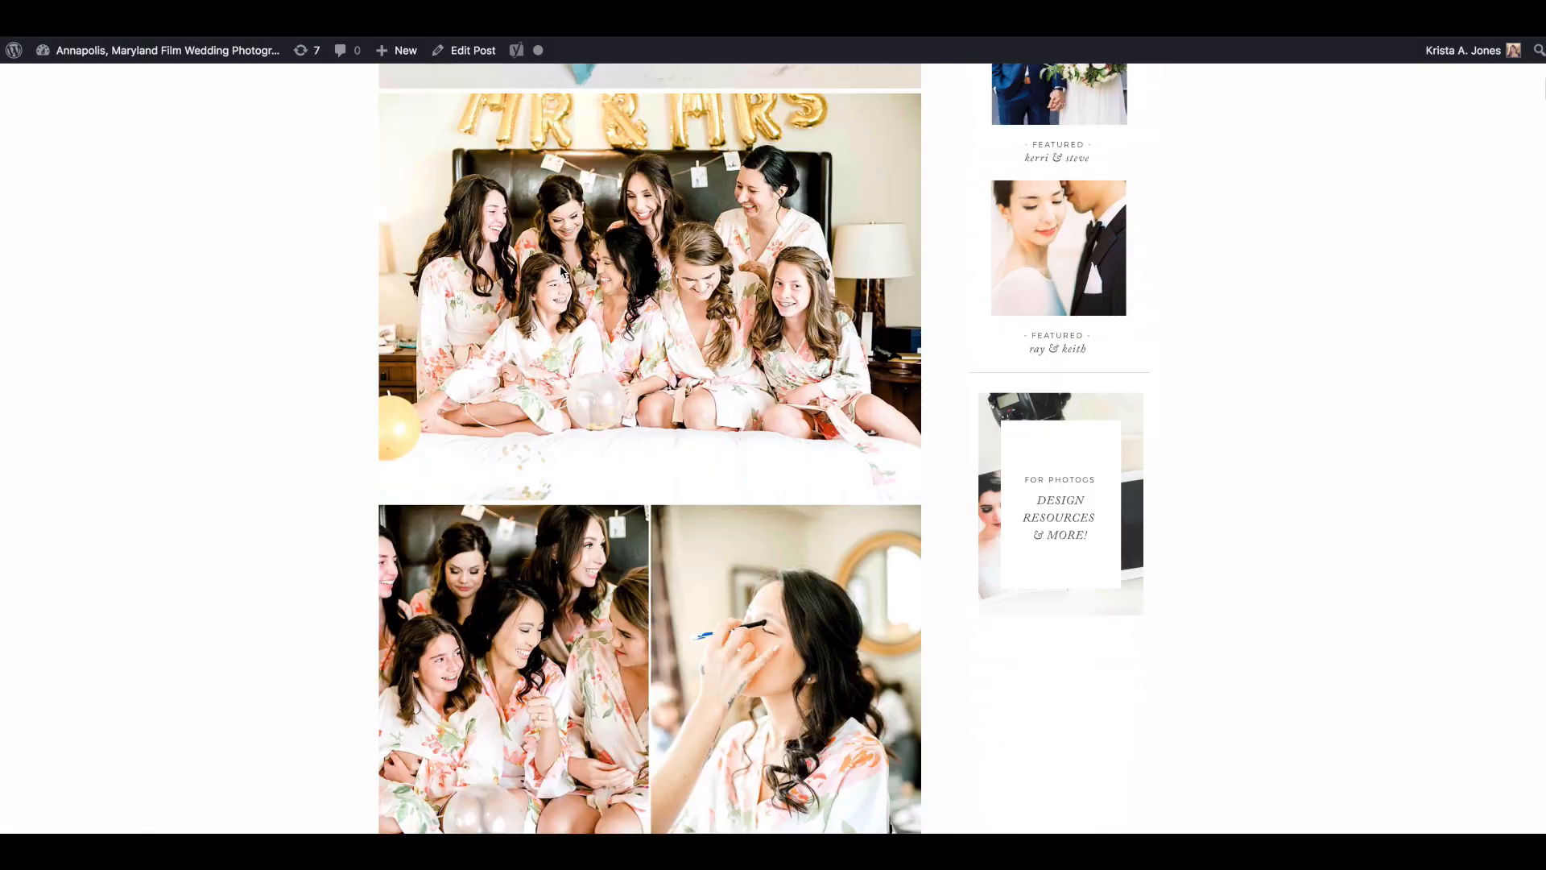
{"action": "scroll", "coordinate": [561, 272], "scroll_direction": "down", "scroll_amount": 15}
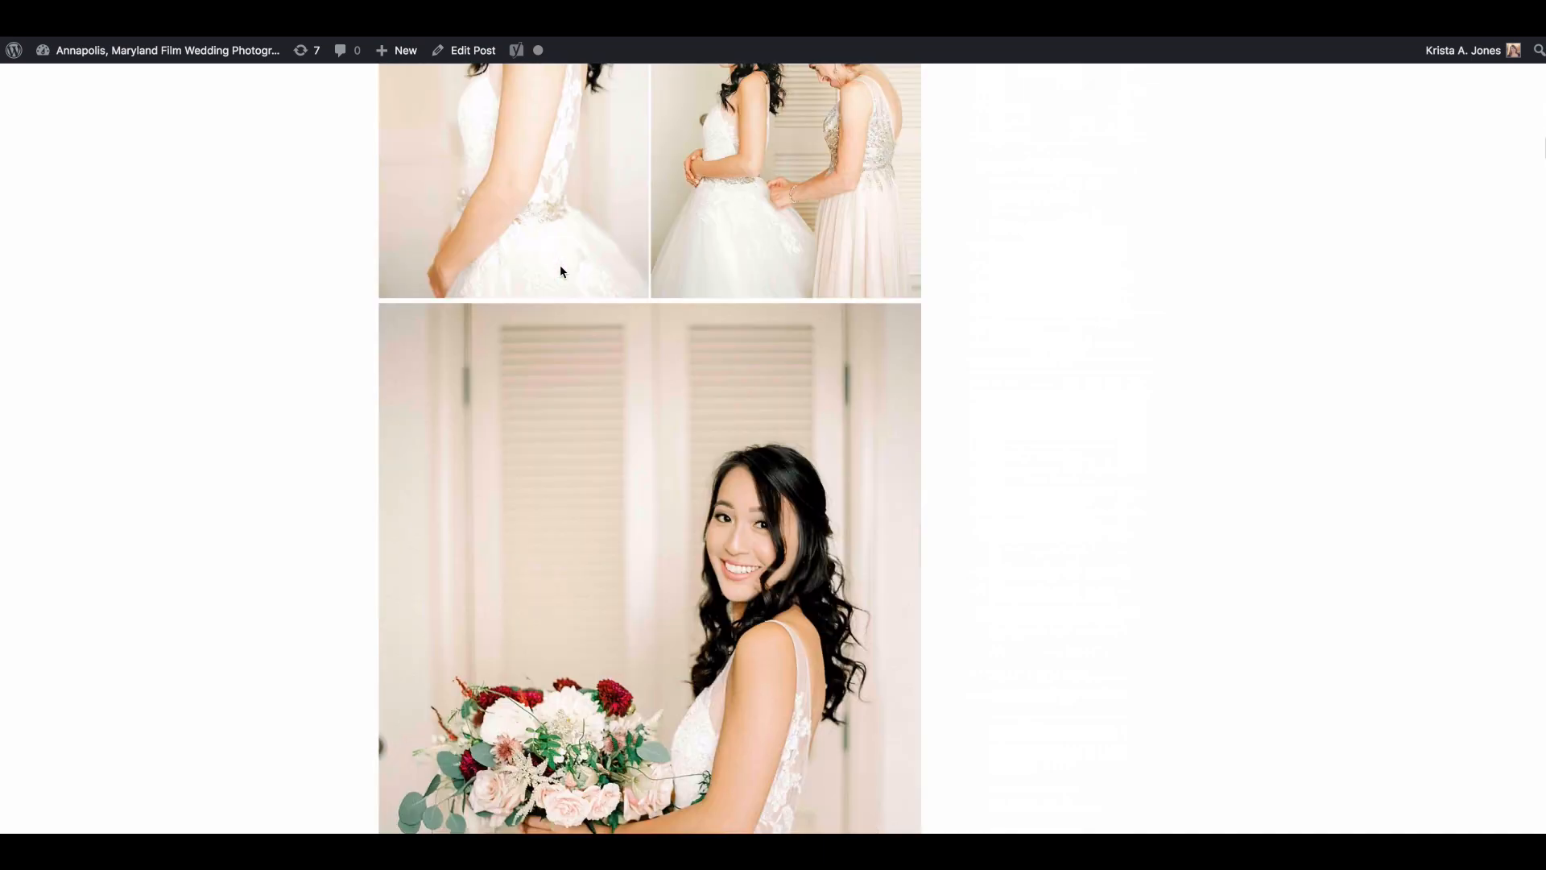
{"action": "scroll", "coordinate": [561, 271], "scroll_direction": "down", "scroll_amount": 10}
{"action": "scroll", "coordinate": [561, 271], "scroll_direction": "down", "scroll_amount": 10}
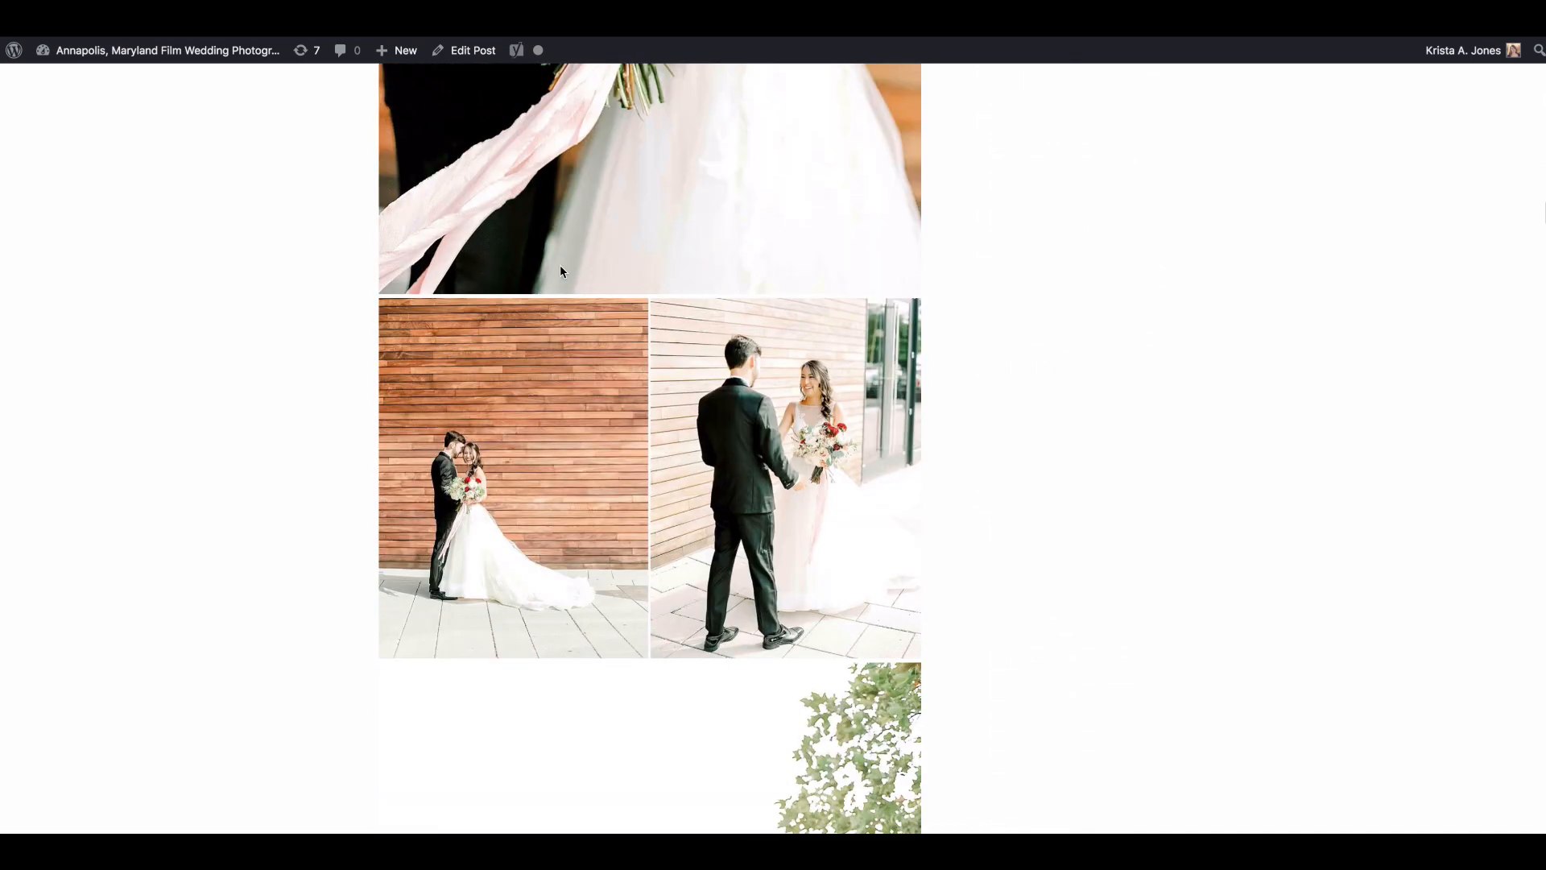
{"action": "scroll", "coordinate": [562, 272], "scroll_direction": "down", "scroll_amount": 20}
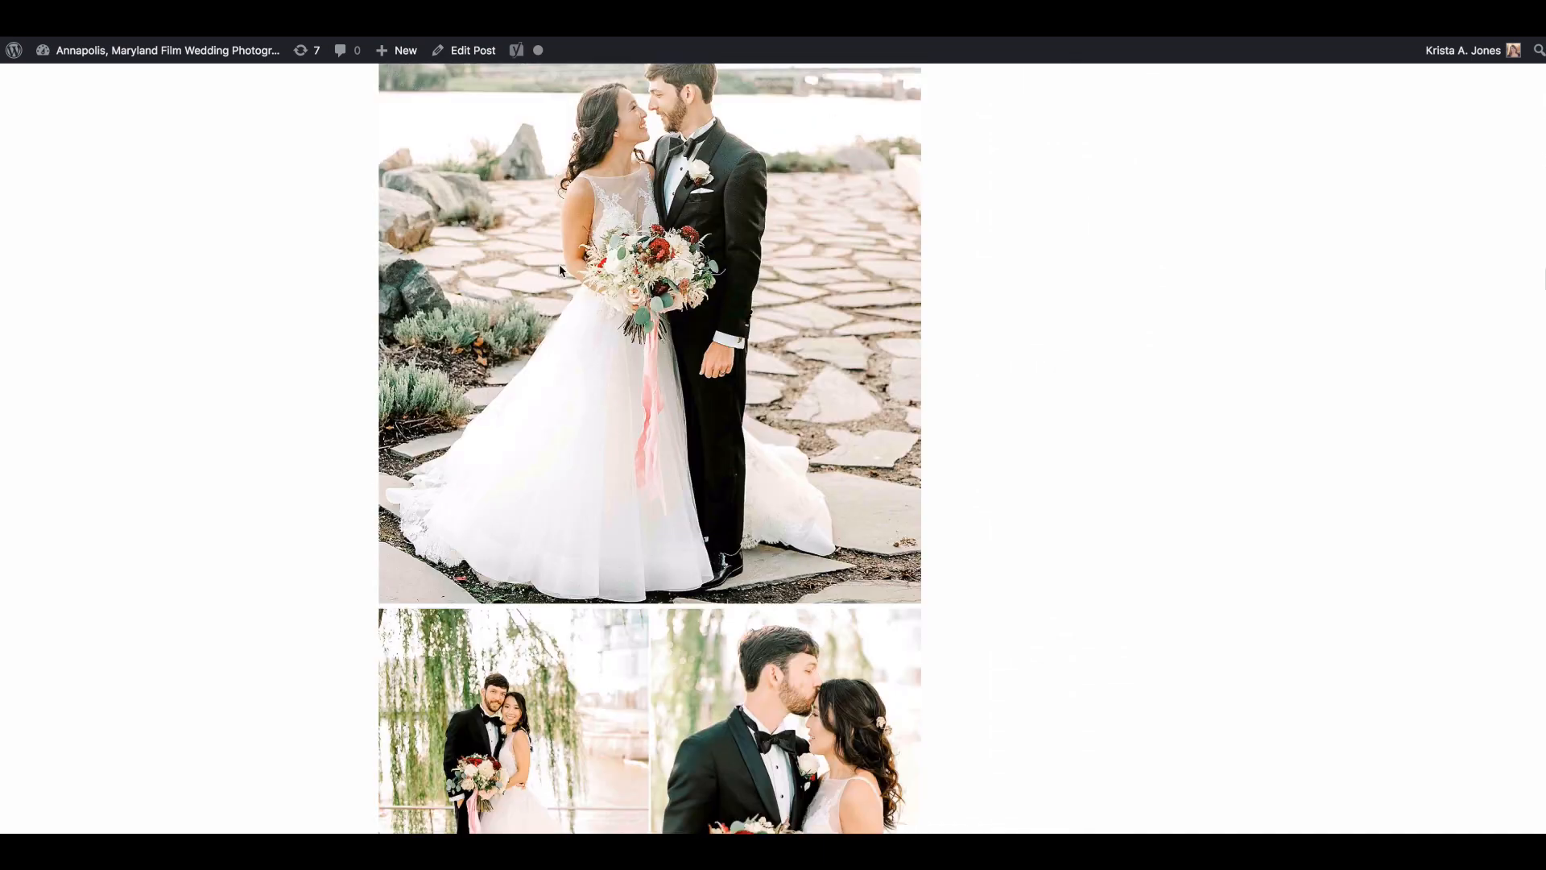
{"action": "scroll", "coordinate": [559, 263], "scroll_direction": "down", "scroll_amount": 12}
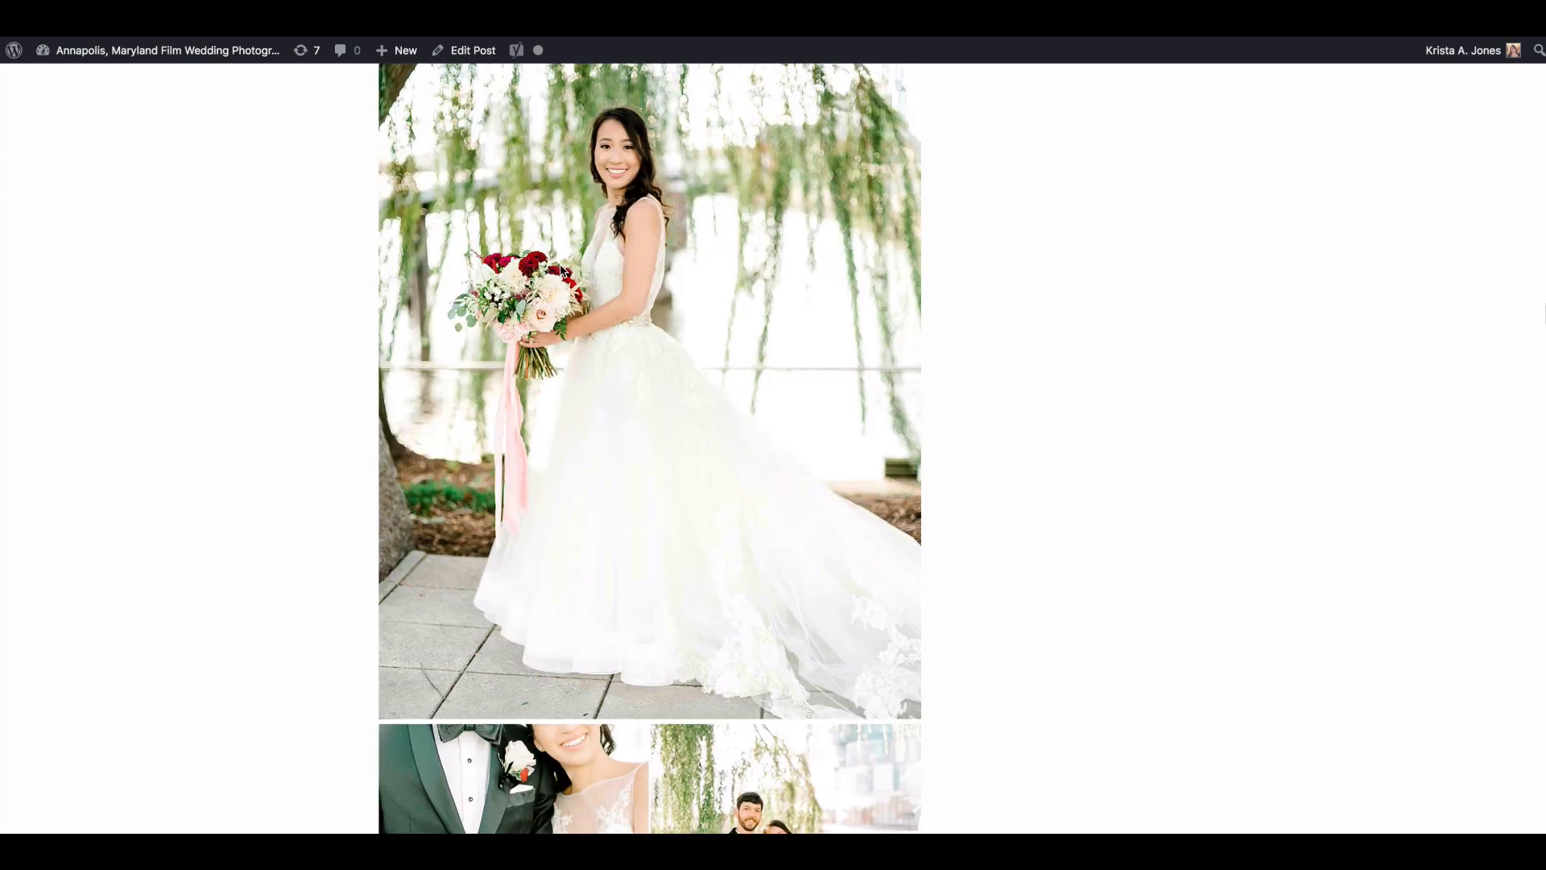
{"action": "scroll", "coordinate": [561, 266], "scroll_direction": "down", "scroll_amount": 4}
{"action": "scroll", "coordinate": [608, 182], "scroll_direction": "down", "scroll_amount": 1}
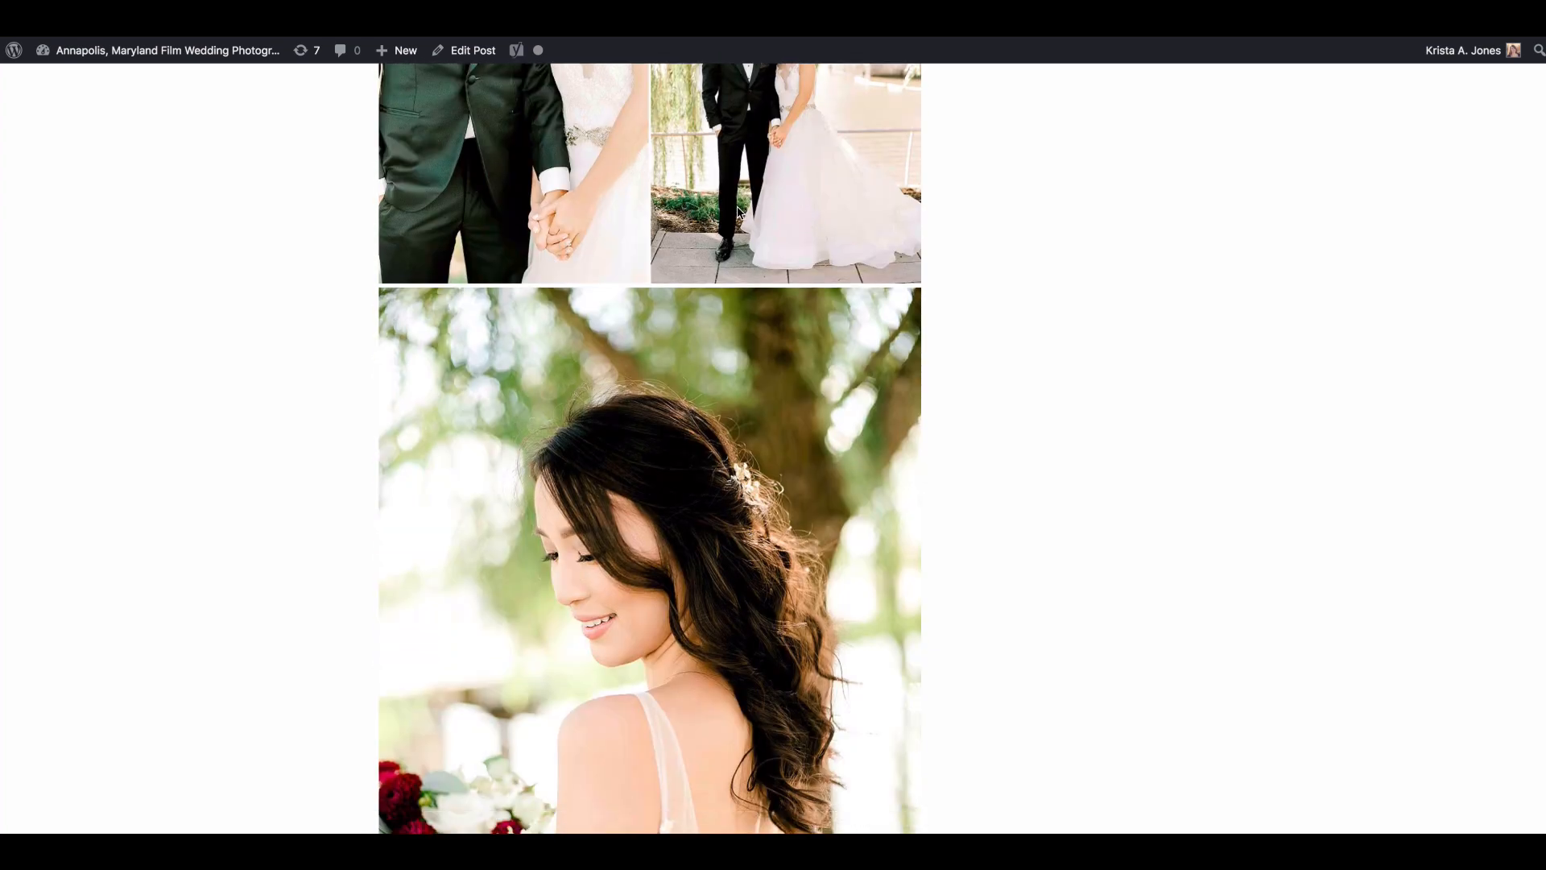
{"action": "scroll", "coordinate": [727, 211], "scroll_direction": "down", "scroll_amount": 20}
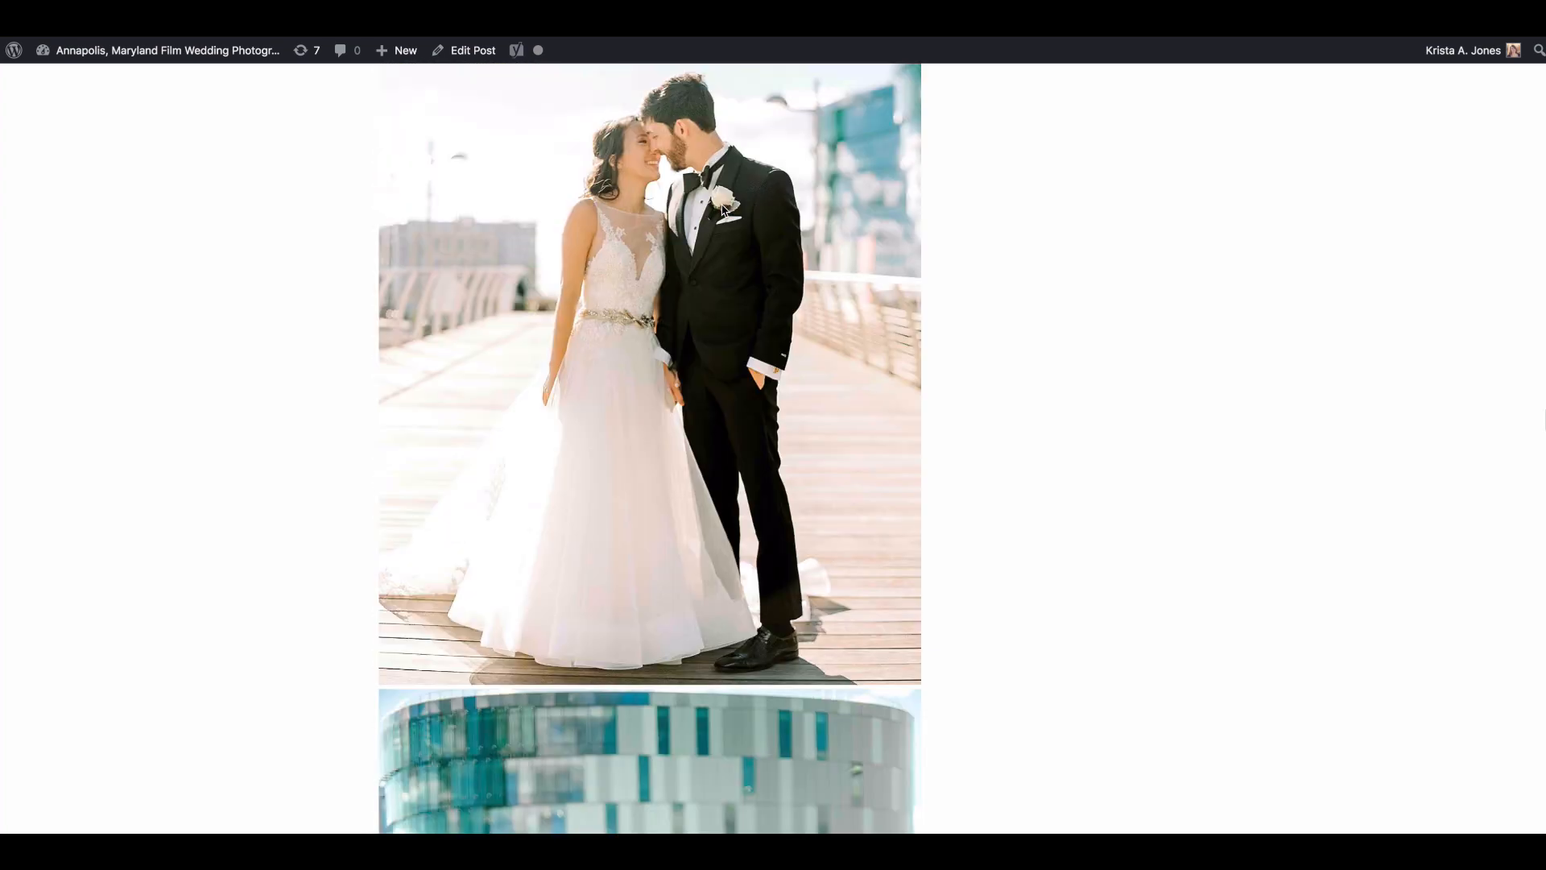
{"action": "scroll", "coordinate": [722, 211], "scroll_direction": "down", "scroll_amount": 20}
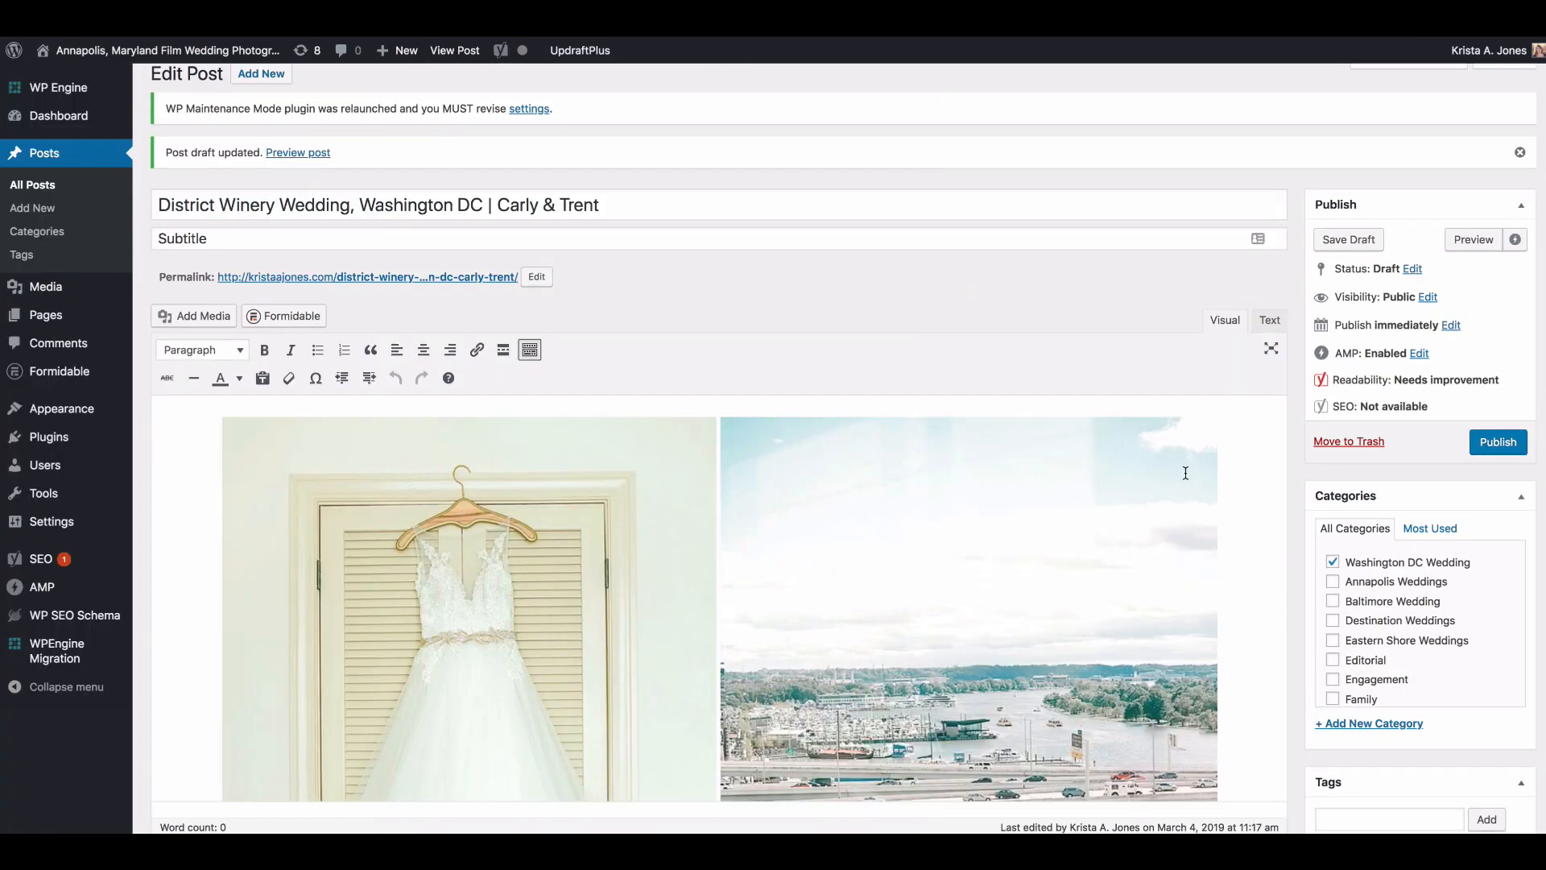
{"action": "scroll", "coordinate": [1367, 492], "scroll_direction": "down", "scroll_amount": 5}
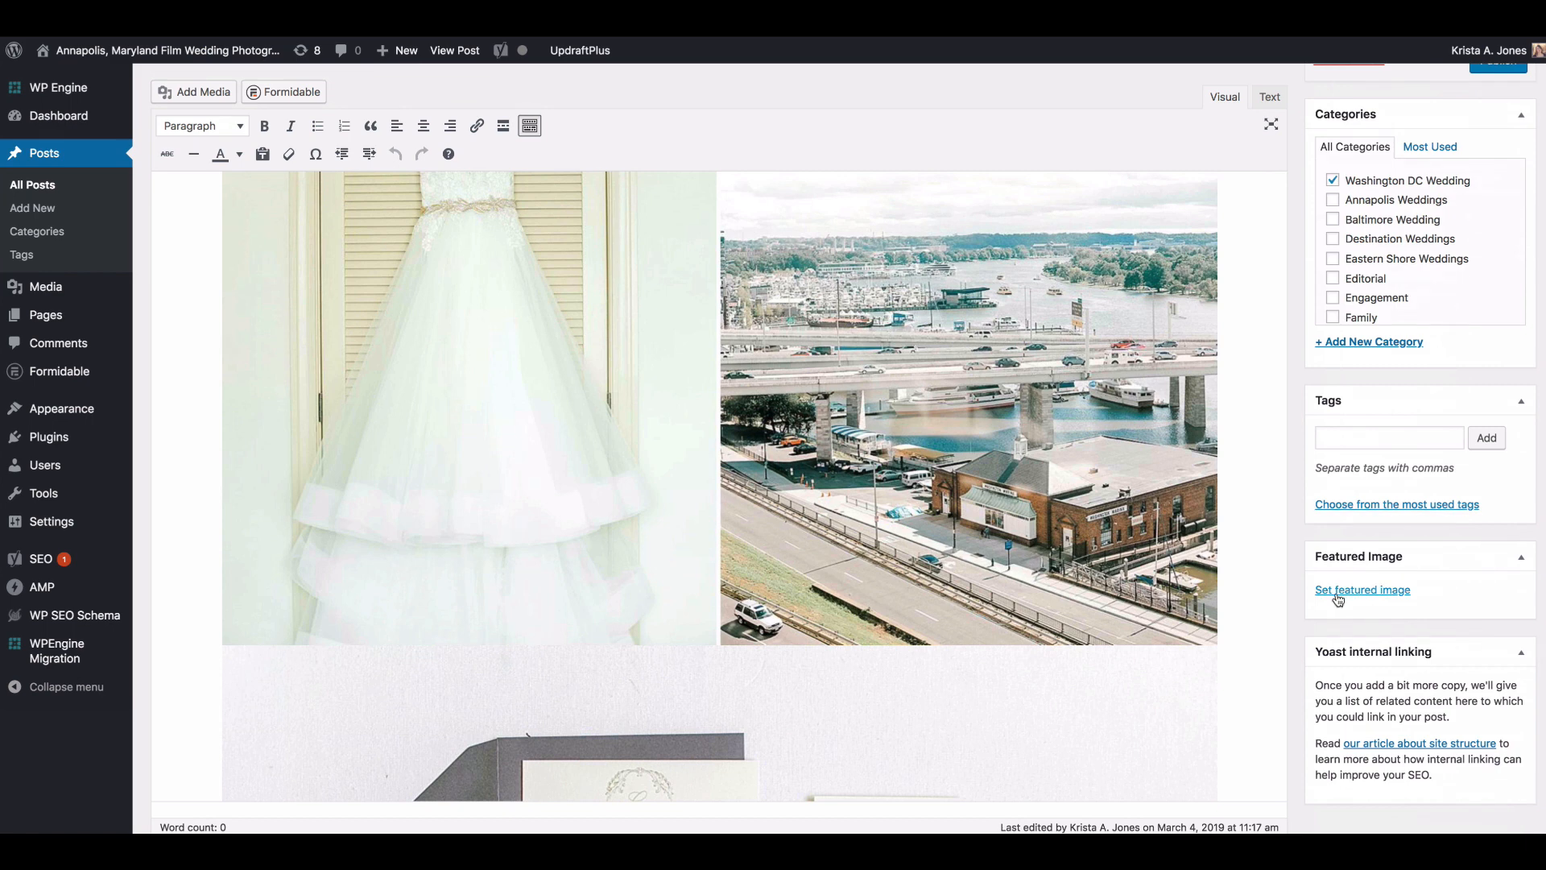
Step: Set the full-length photo of the couple on the boardwalk by the blue glass building as the featured image
{"action": "left_click", "coordinate": [1346, 598]}
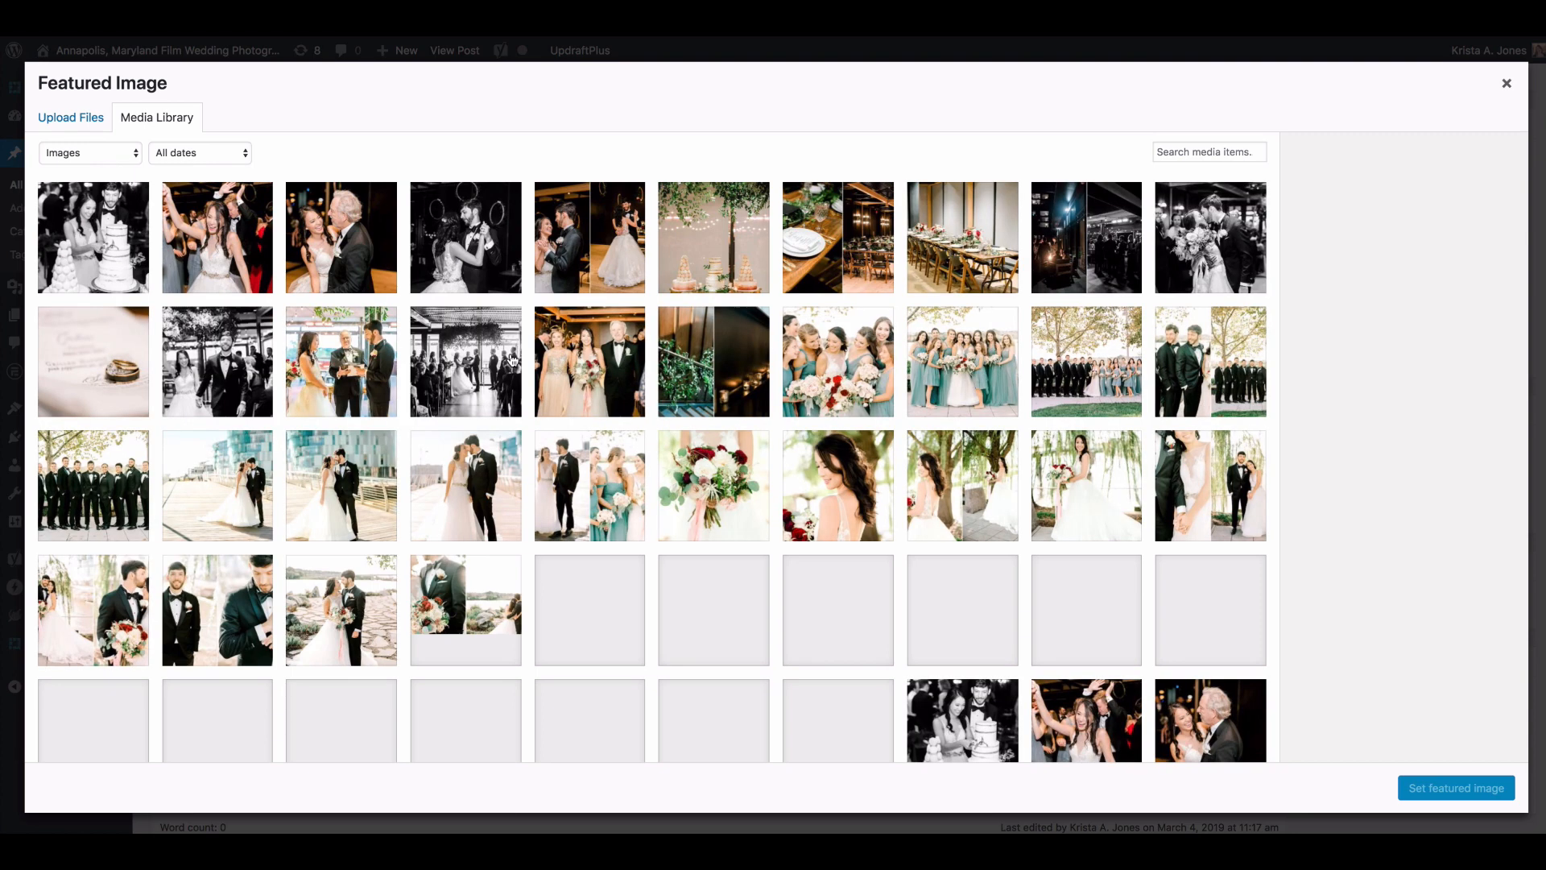
{"action": "scroll", "coordinate": [511, 359], "scroll_direction": "down", "scroll_amount": 2}
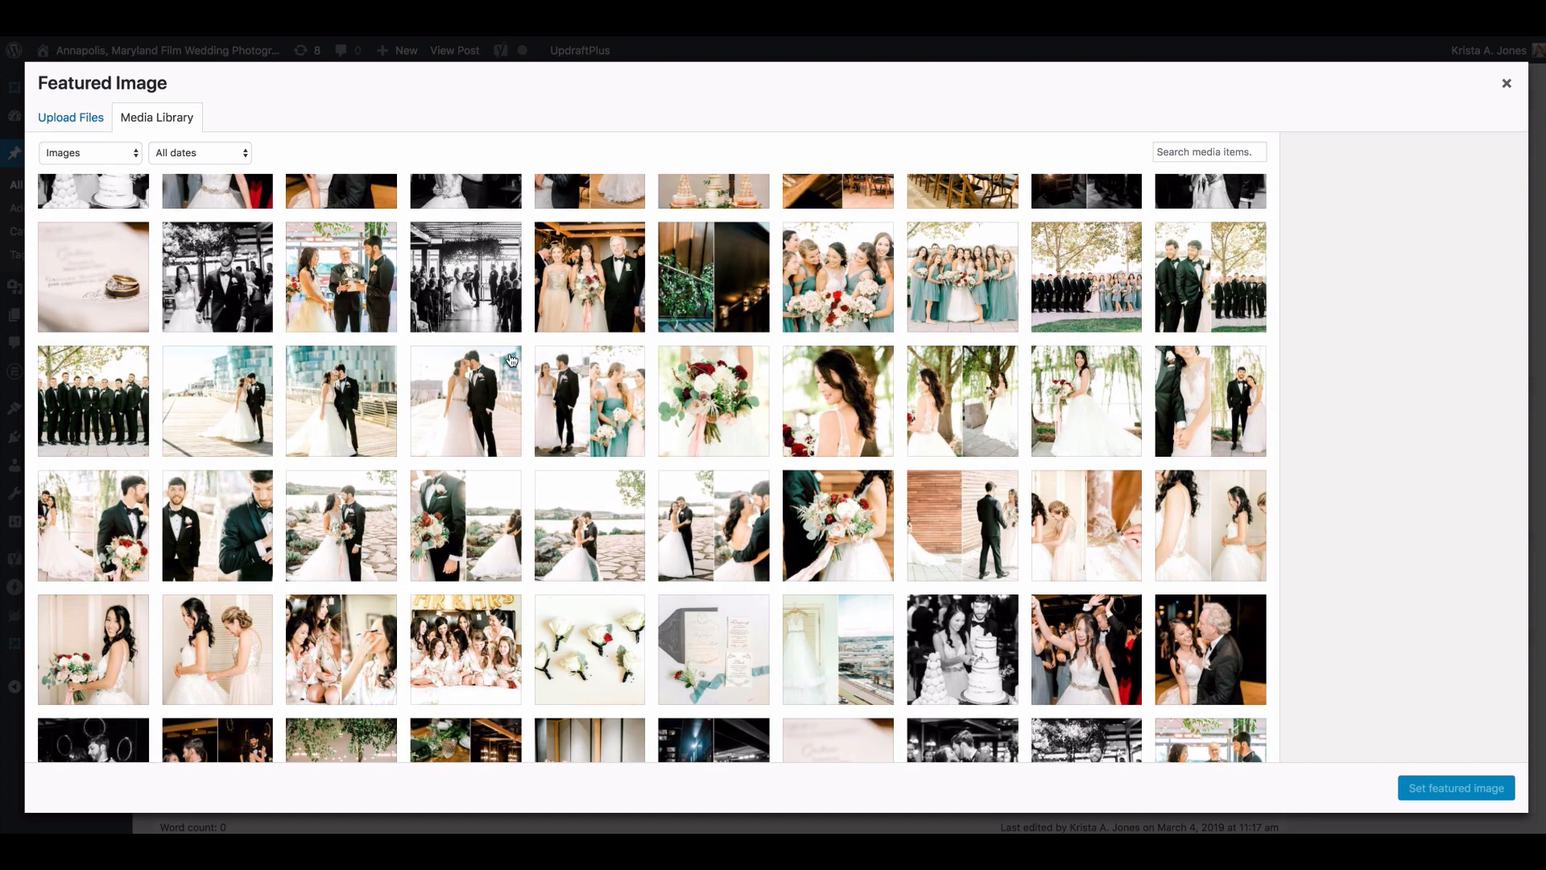
{"action": "left_click", "coordinate": [342, 422]}
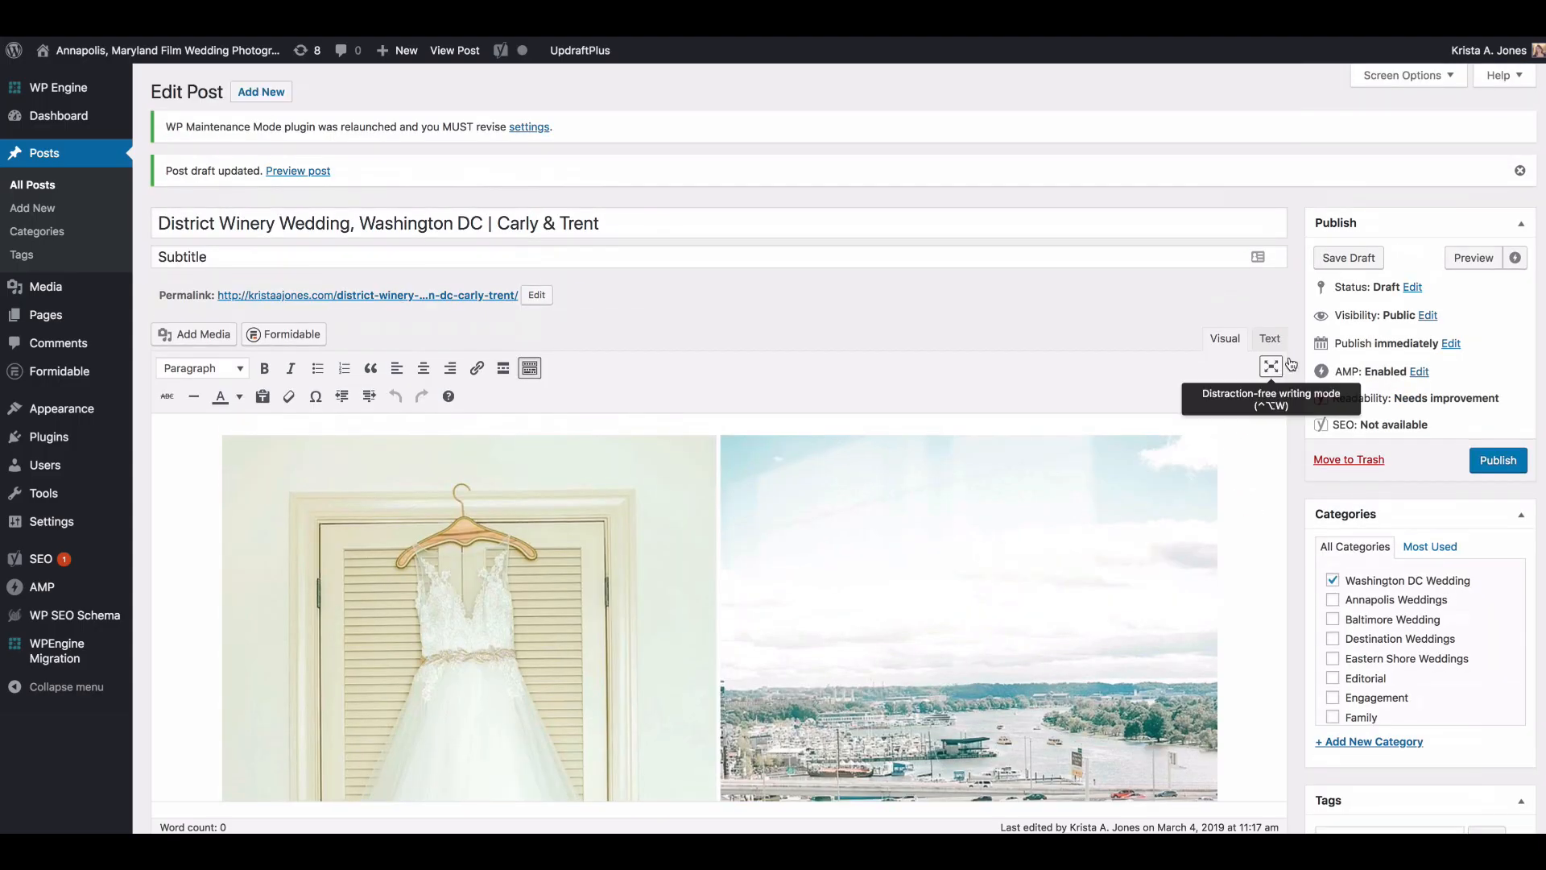
Step: Add the tag "washington dc wedding" to the post from the most used tags
{"action": "scroll", "coordinate": [1382, 430], "scroll_direction": "down", "scroll_amount": 5}
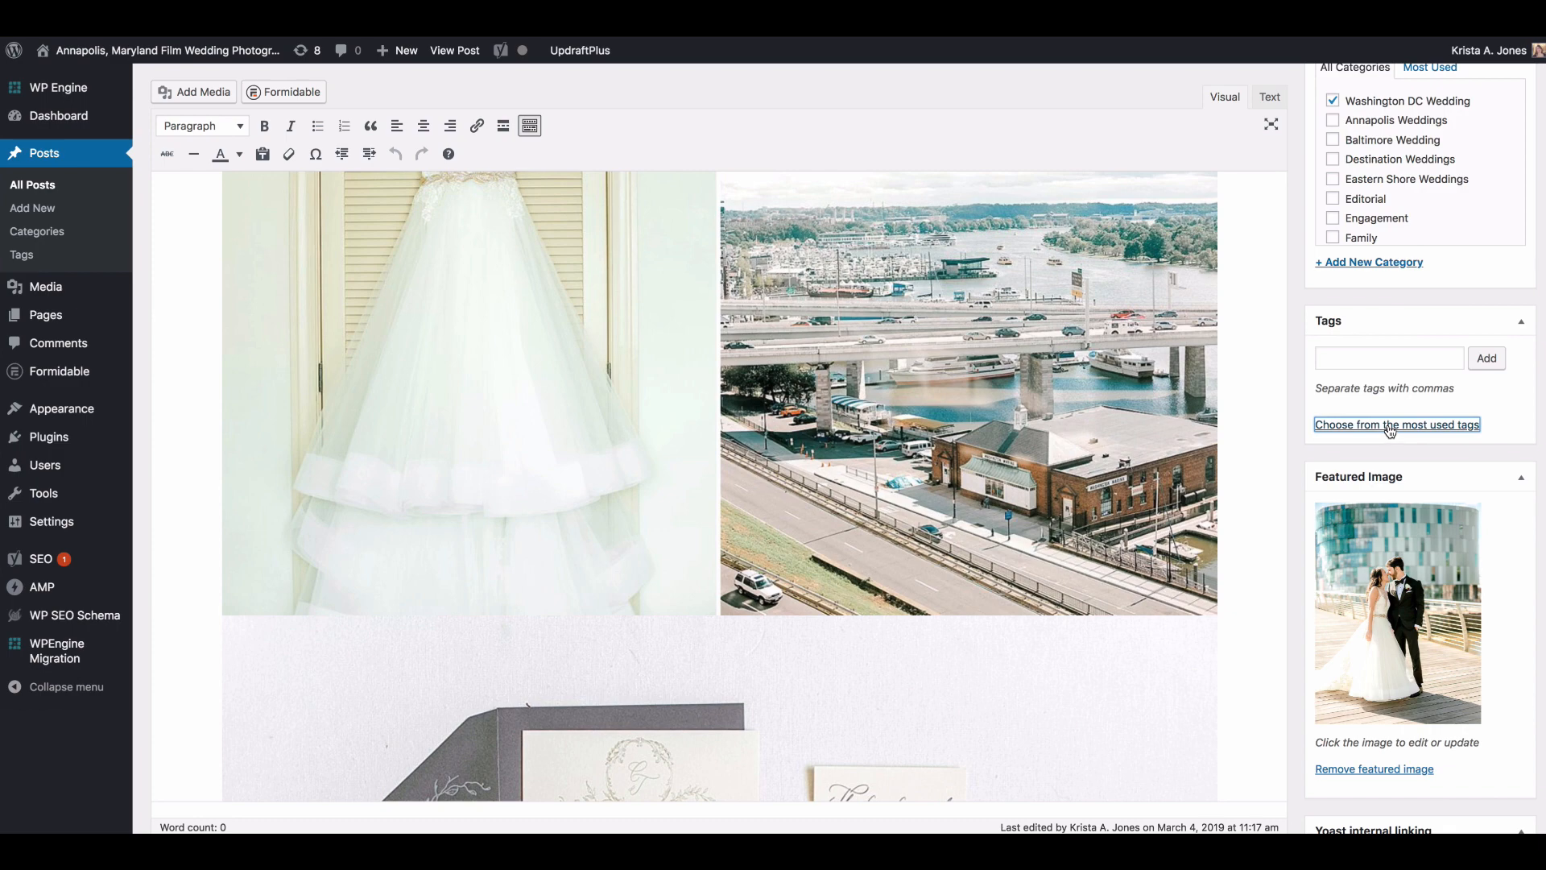
{"action": "left_click", "coordinate": [1390, 425]}
{"action": "scroll", "coordinate": [1389, 431], "scroll_direction": "down", "scroll_amount": 6}
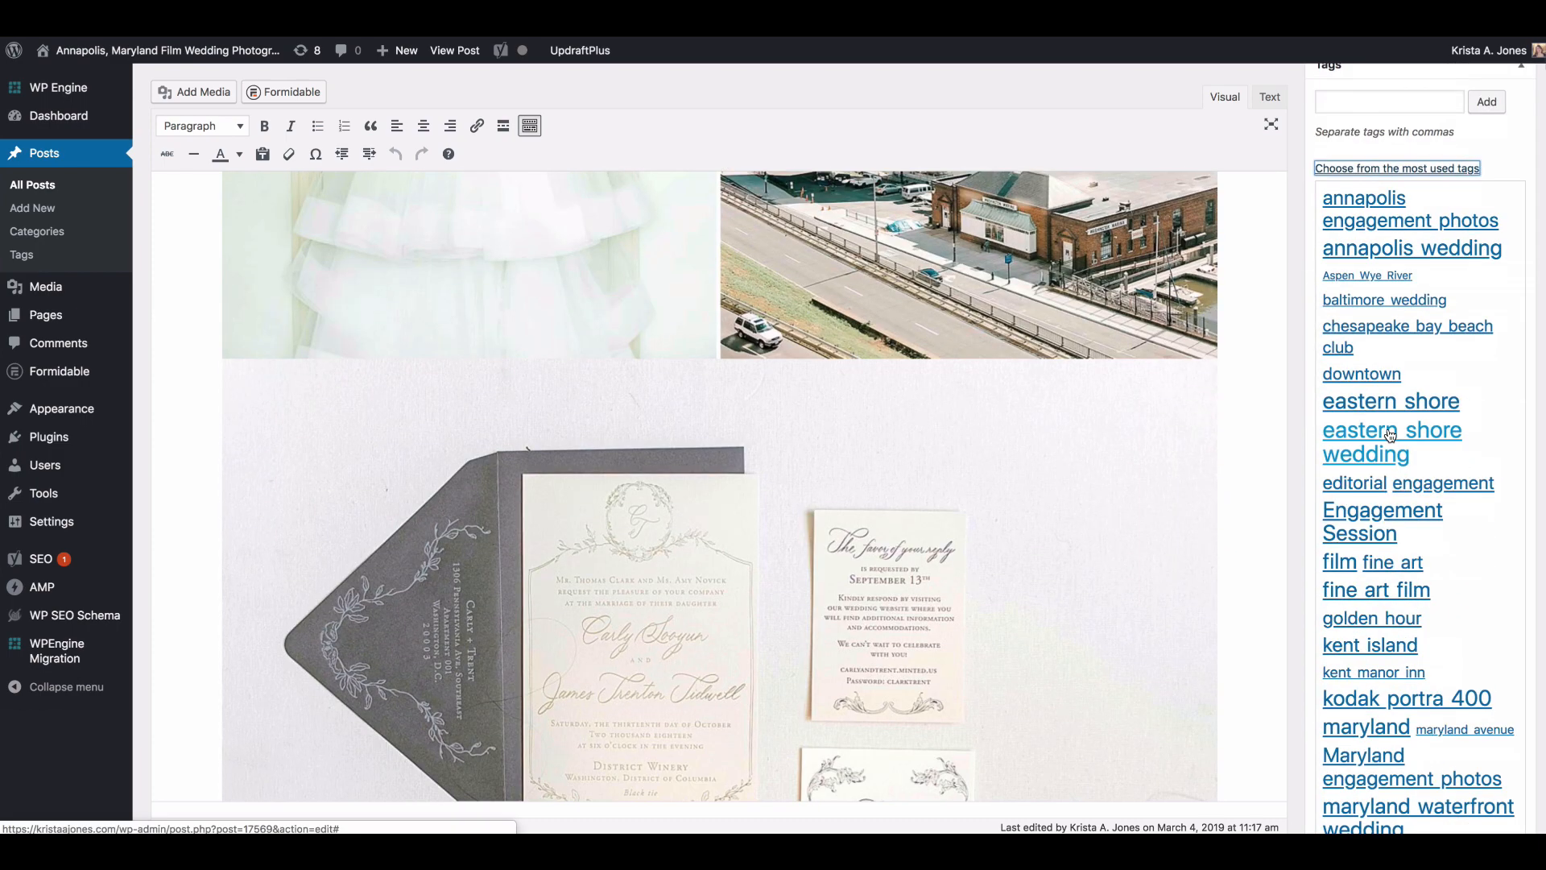
{"action": "scroll", "coordinate": [1404, 525], "scroll_direction": "down", "scroll_amount": 5}
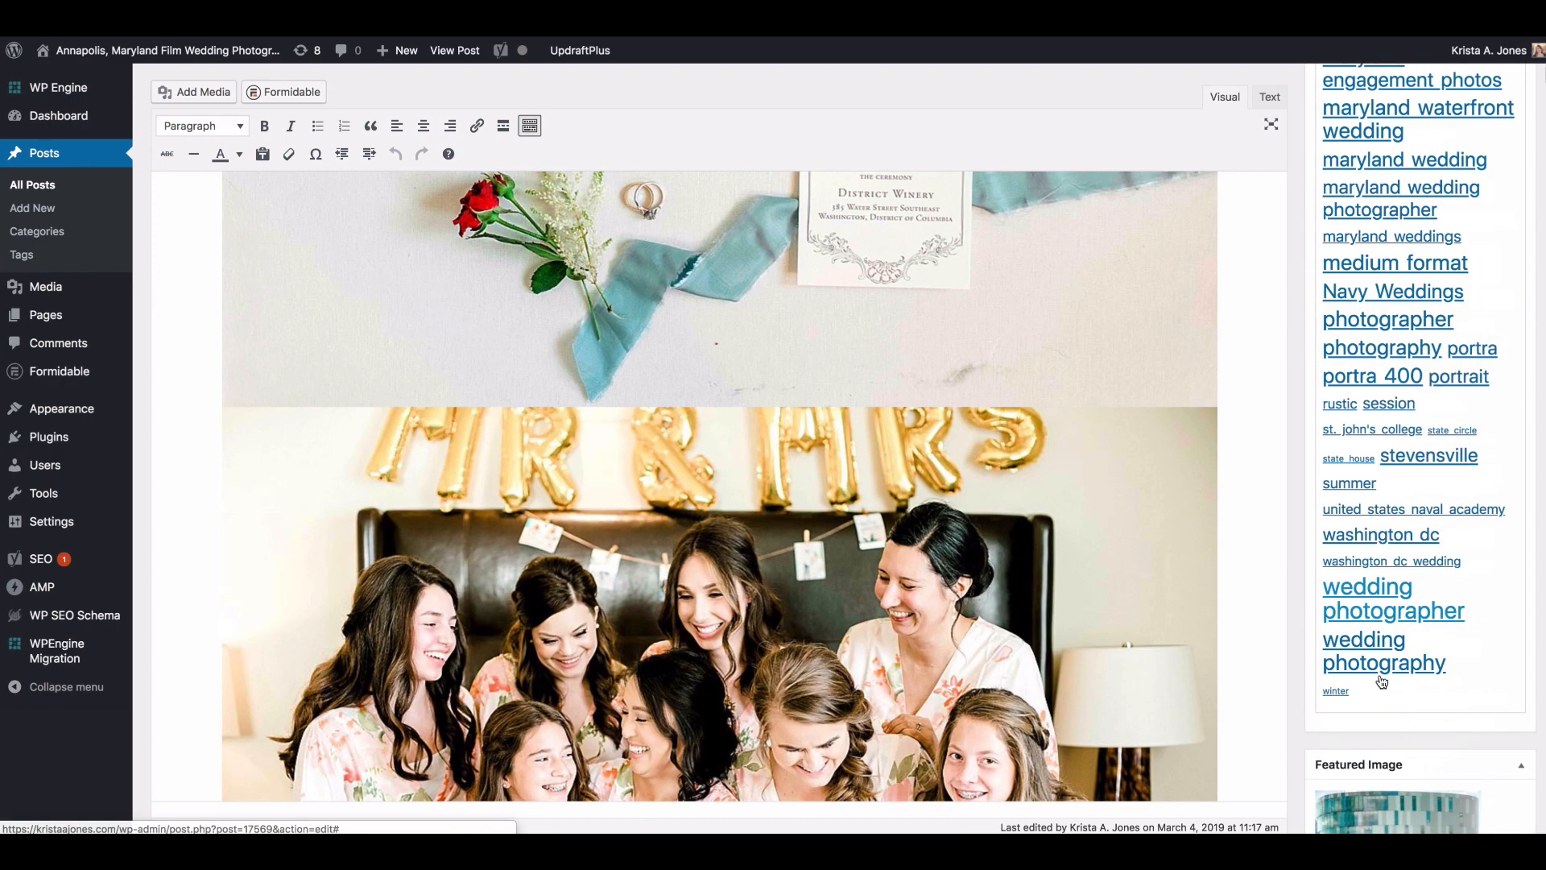
{"action": "scroll", "coordinate": [1382, 676], "scroll_direction": "up", "scroll_amount": 1}
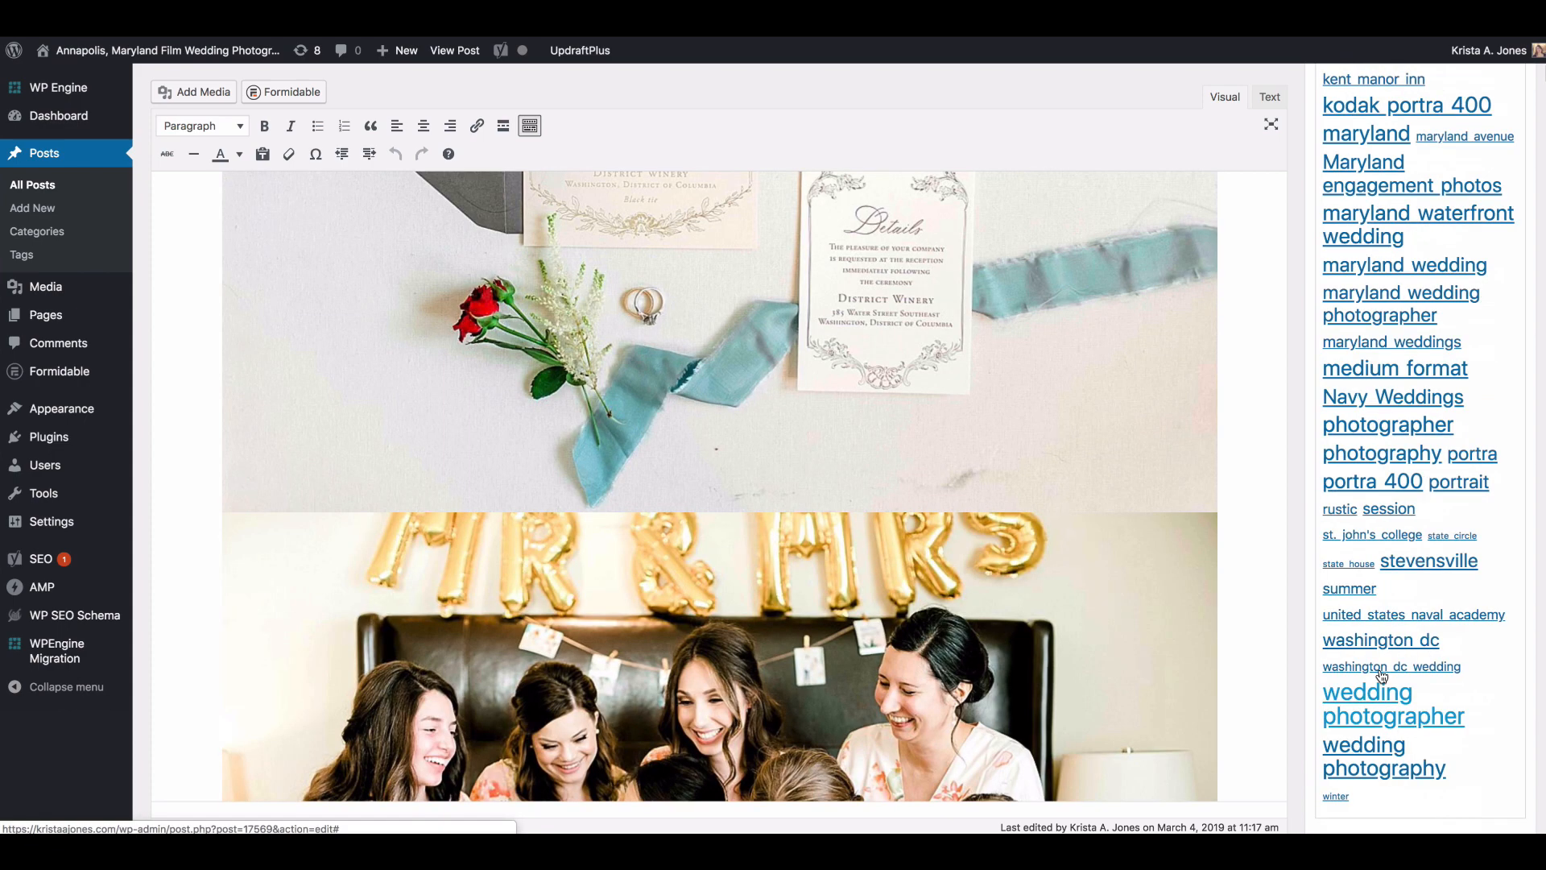
{"action": "scroll", "coordinate": [1382, 677], "scroll_direction": "up", "scroll_amount": 2}
{"action": "scroll", "coordinate": [1382, 677], "scroll_direction": "up", "scroll_amount": 3}
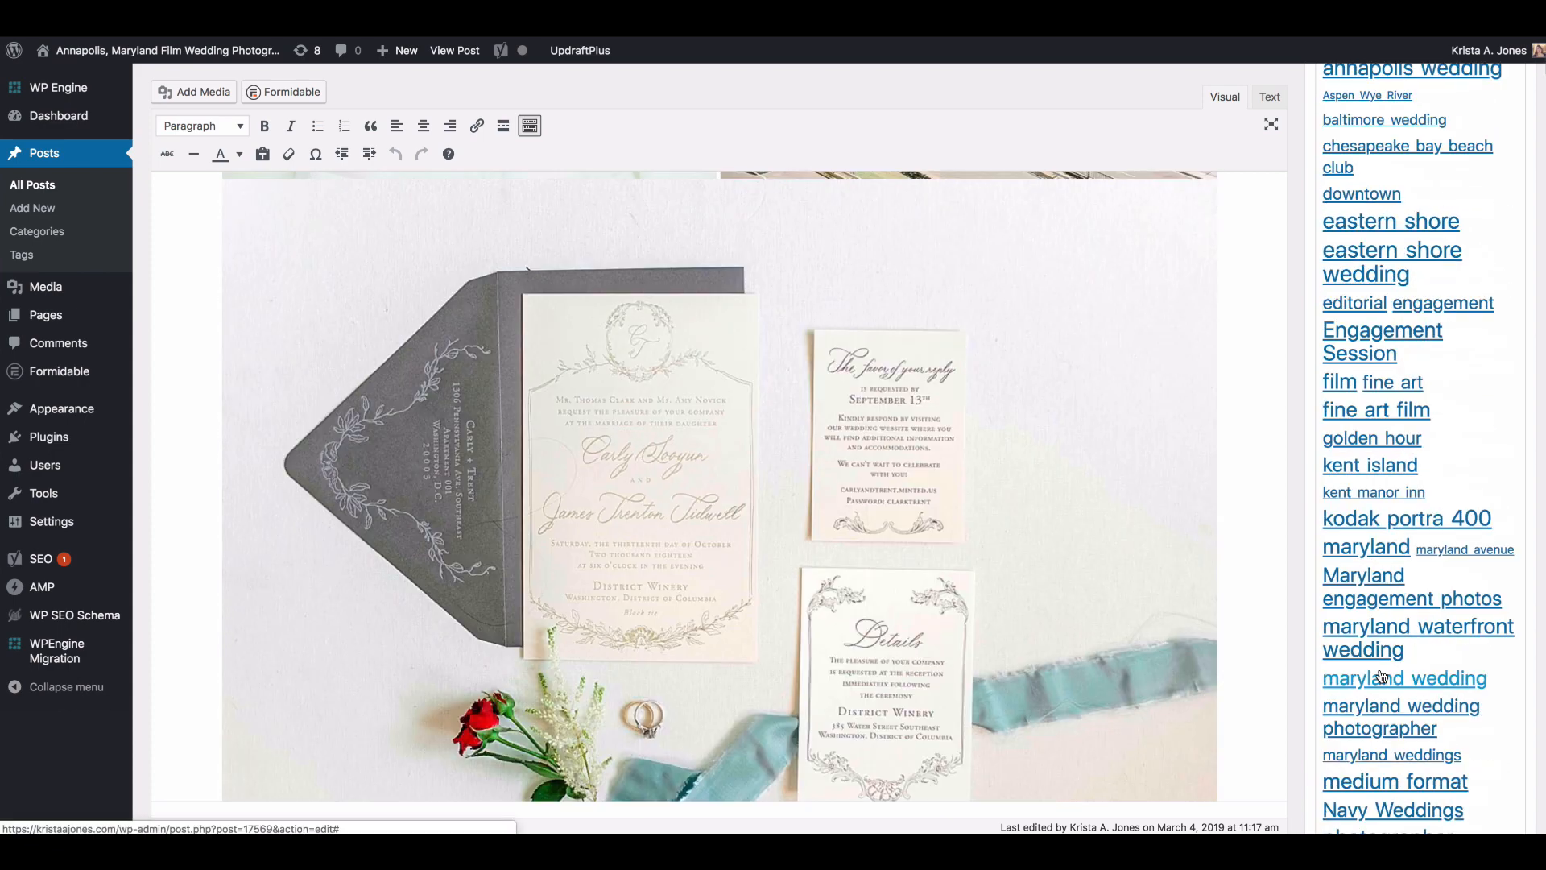
{"action": "scroll", "coordinate": [1381, 676], "scroll_direction": "up", "scroll_amount": 3}
{"action": "scroll", "coordinate": [1380, 676], "scroll_direction": "down", "scroll_amount": 5}
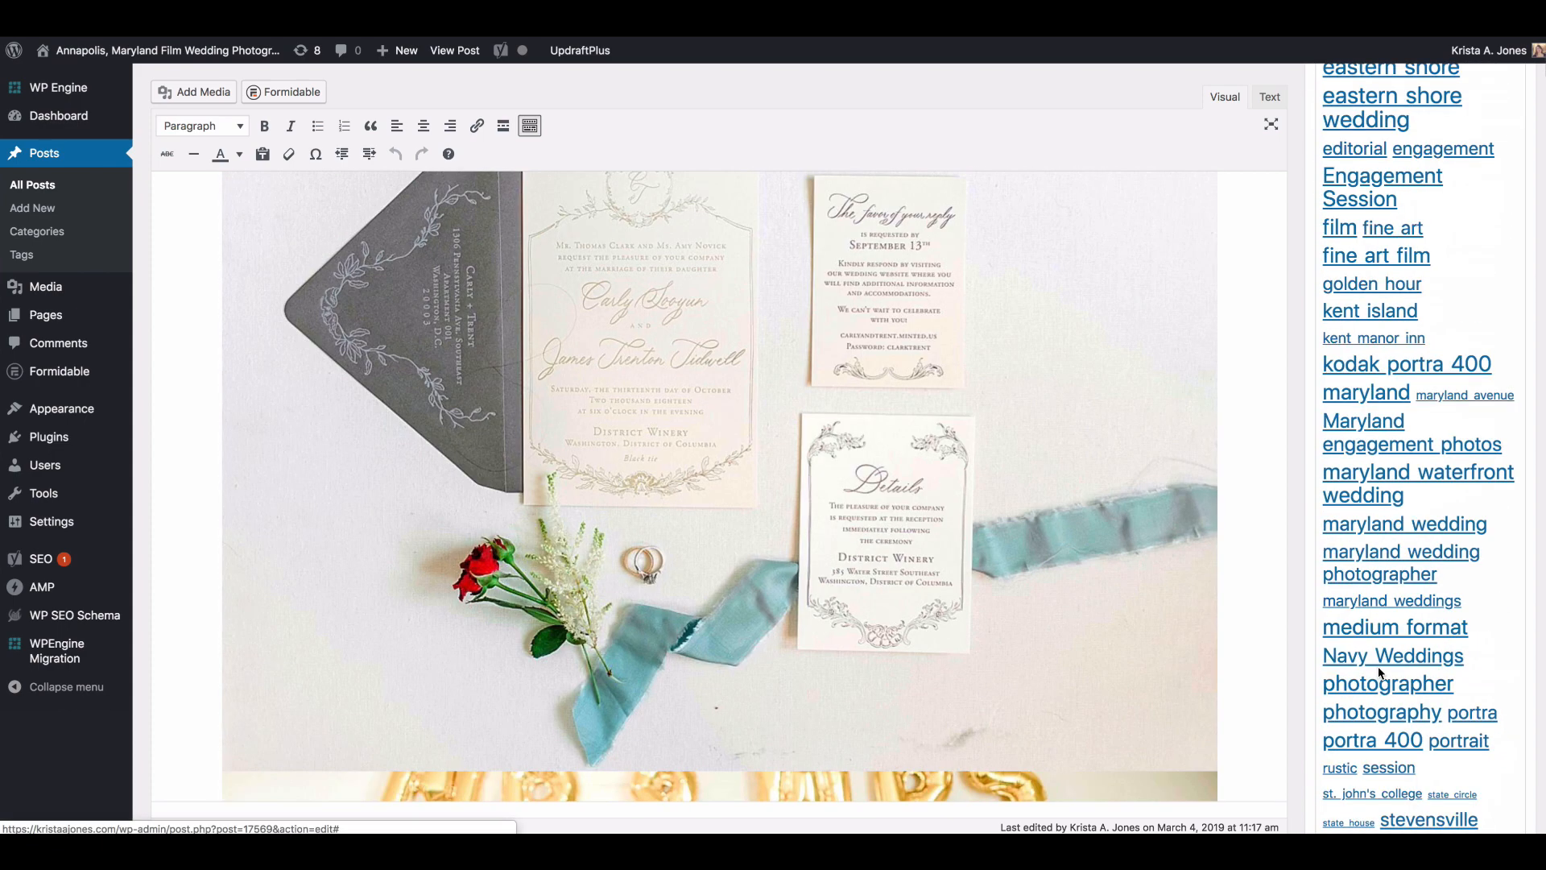
{"action": "scroll", "coordinate": [1380, 673], "scroll_direction": "up", "scroll_amount": 2}
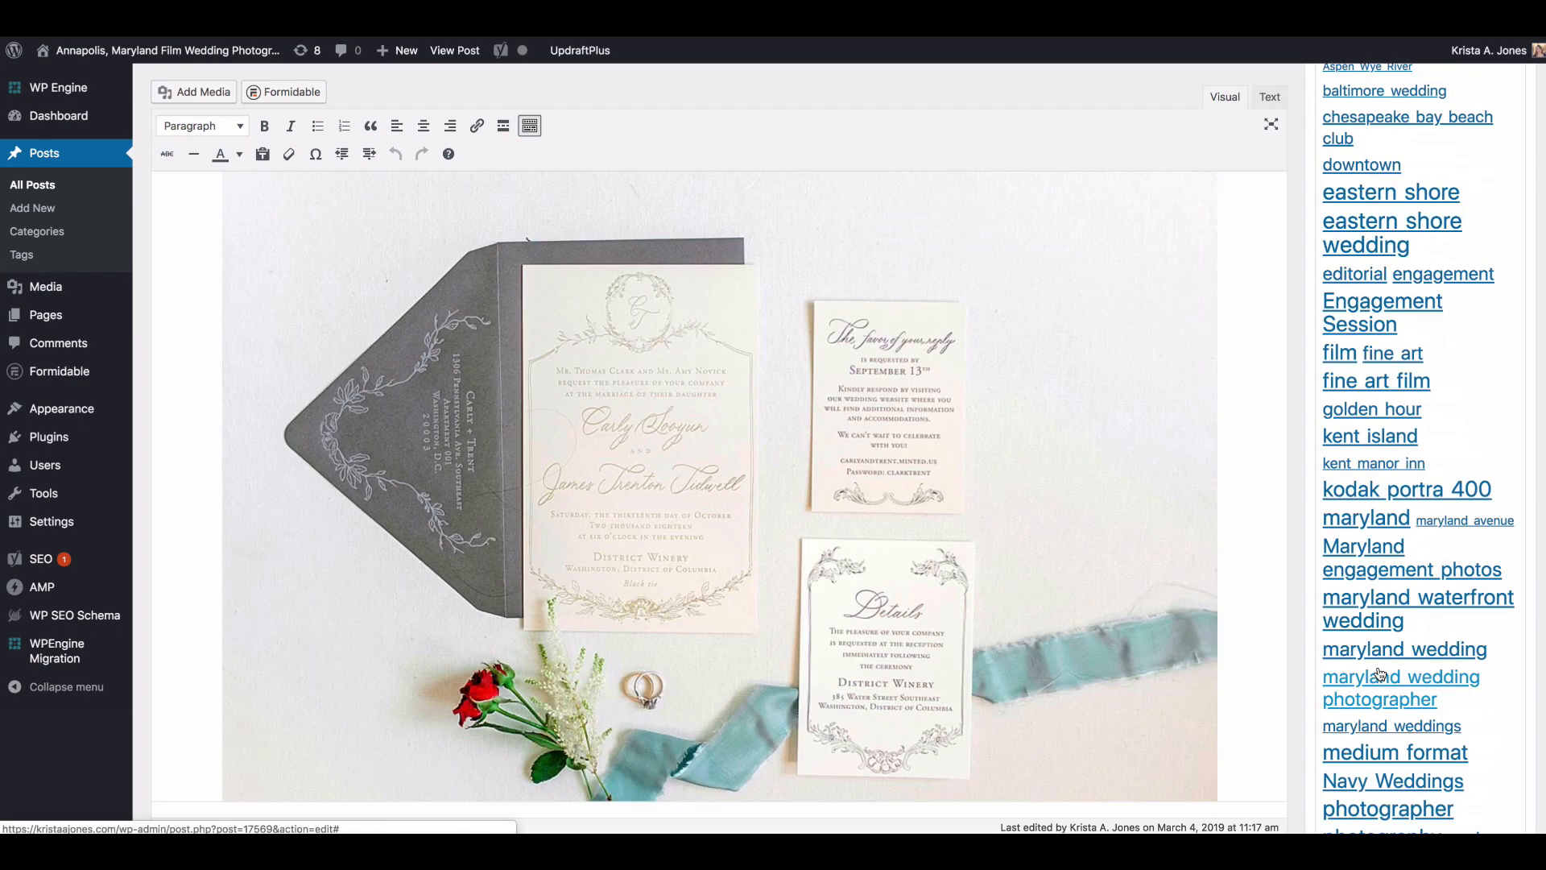
{"action": "scroll", "coordinate": [1380, 674], "scroll_direction": "down", "scroll_amount": 4}
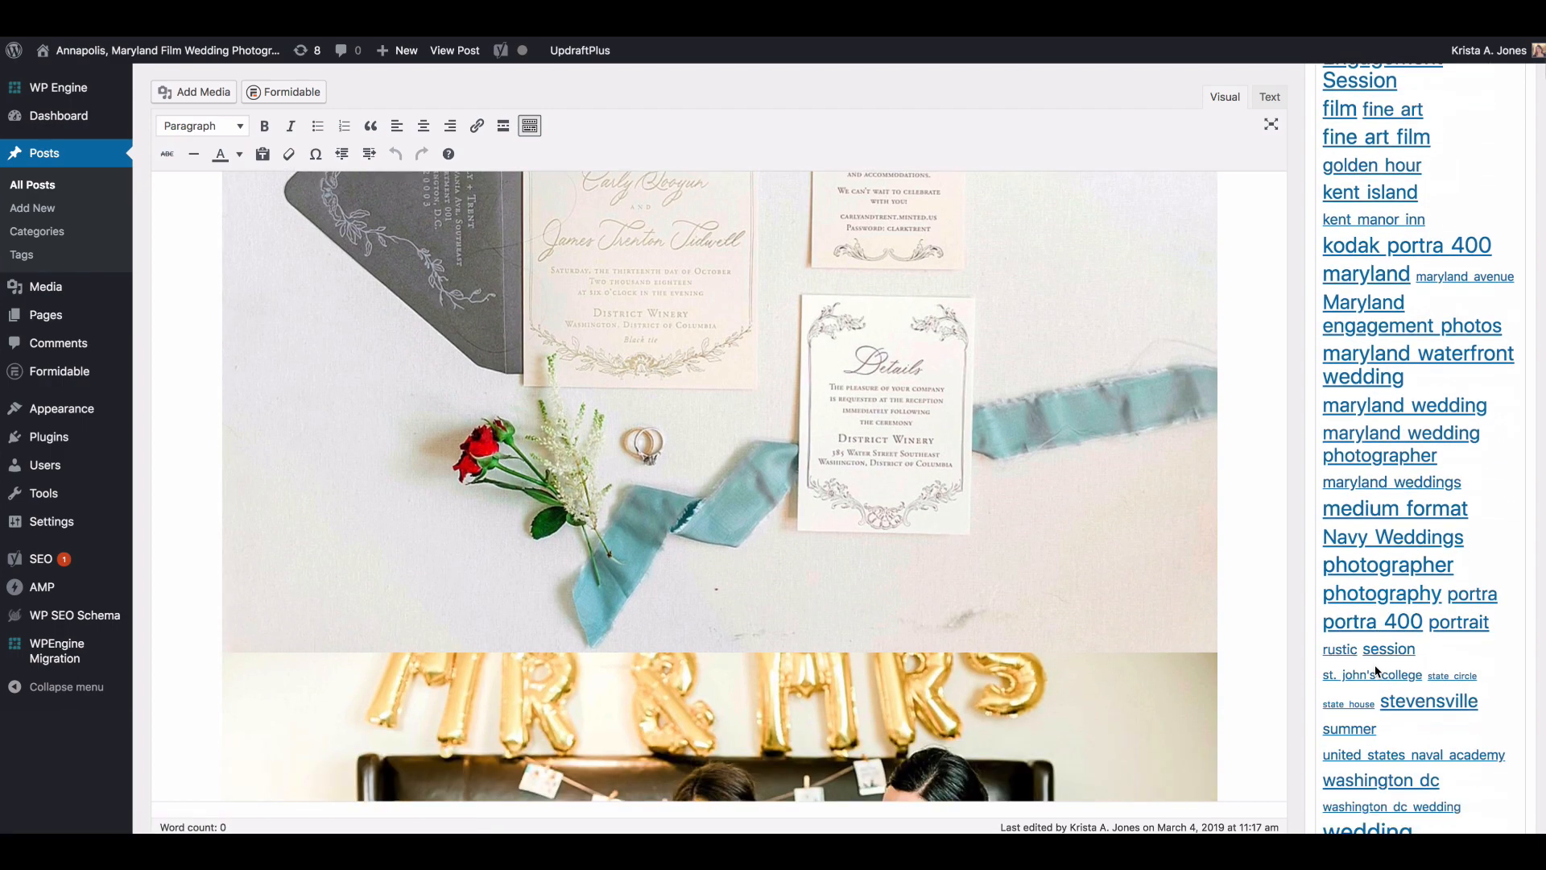
{"action": "scroll", "coordinate": [1377, 673], "scroll_direction": "down", "scroll_amount": 1}
{"action": "scroll", "coordinate": [1377, 673], "scroll_direction": "down", "scroll_amount": 1}
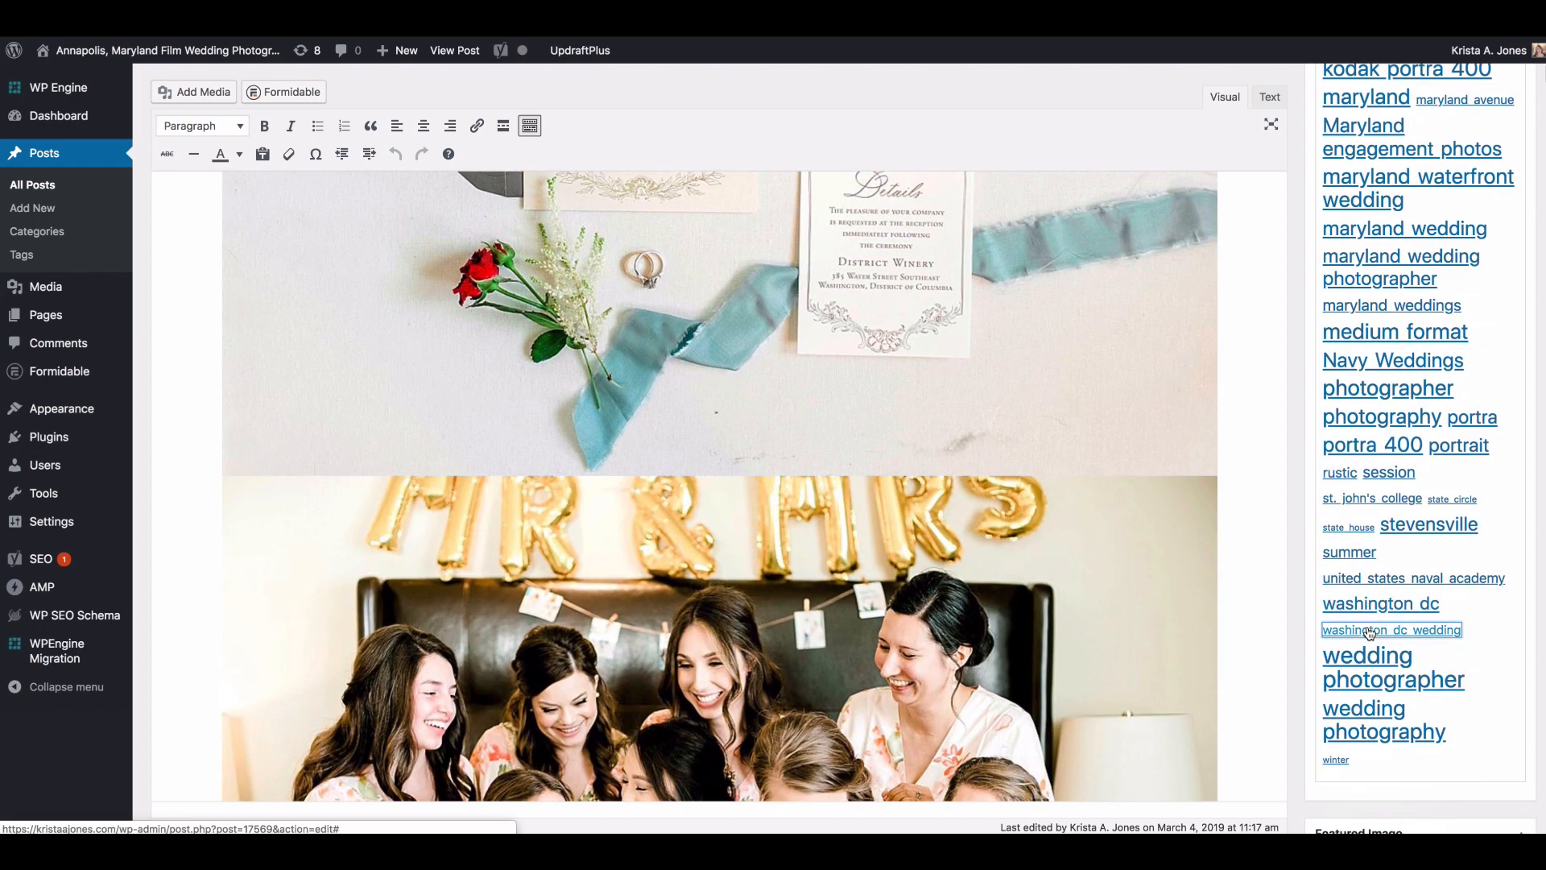
{"action": "left_click", "coordinate": [1371, 634]}
Step: Add "washington dc" from the most used tags as another post tag
{"action": "scroll", "coordinate": [1371, 636], "scroll_direction": "down", "scroll_amount": 10}
{"action": "scroll", "coordinate": [1371, 636], "scroll_direction": "down", "scroll_amount": 6}
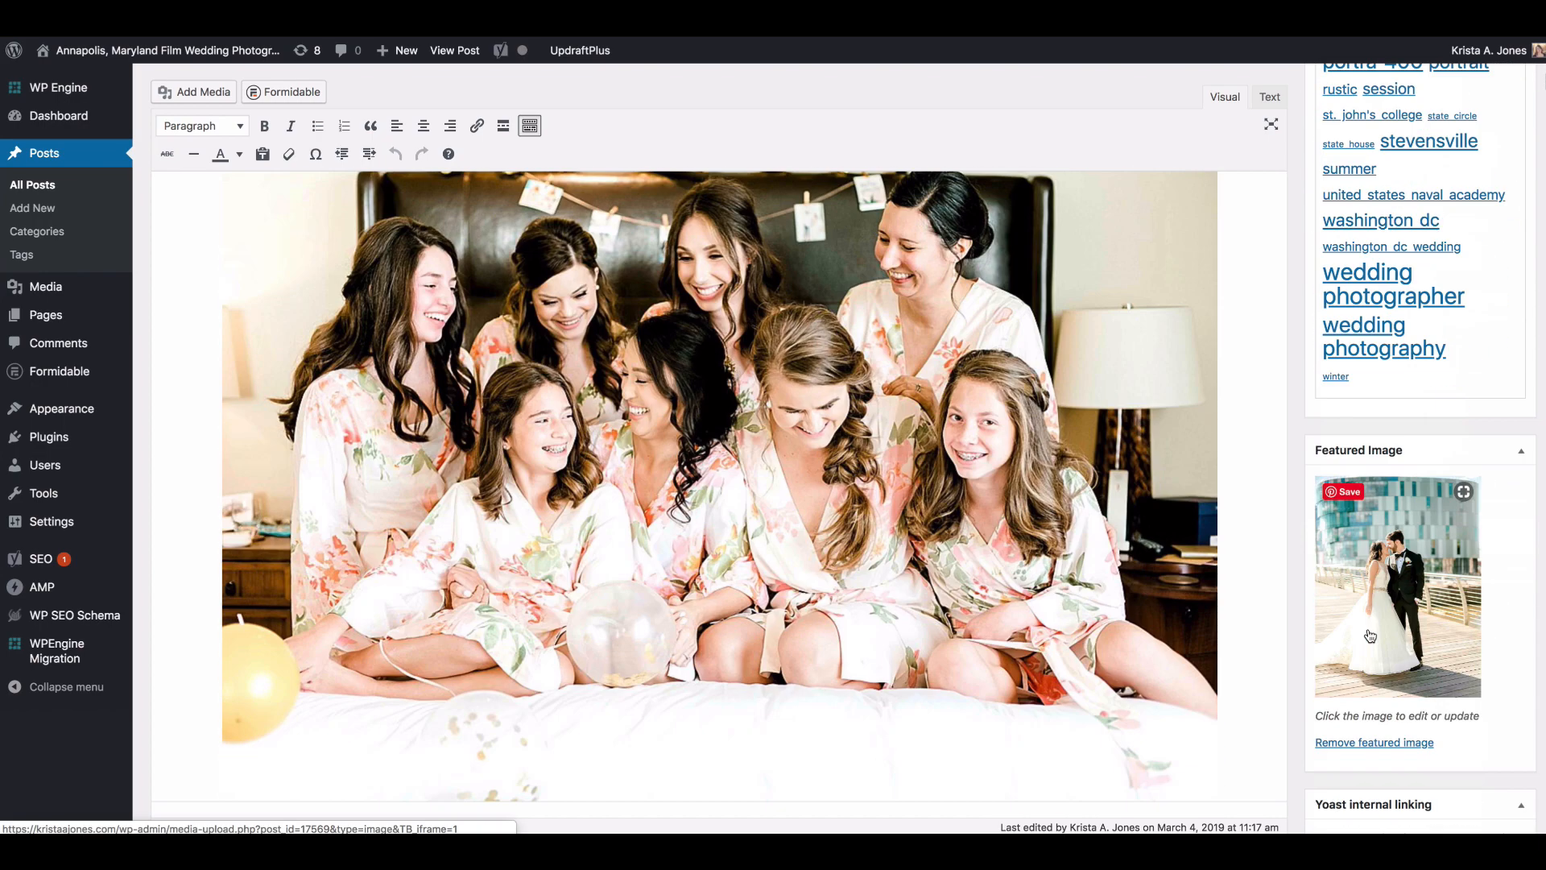
{"action": "scroll", "coordinate": [1371, 636], "scroll_direction": "up", "scroll_amount": 4}
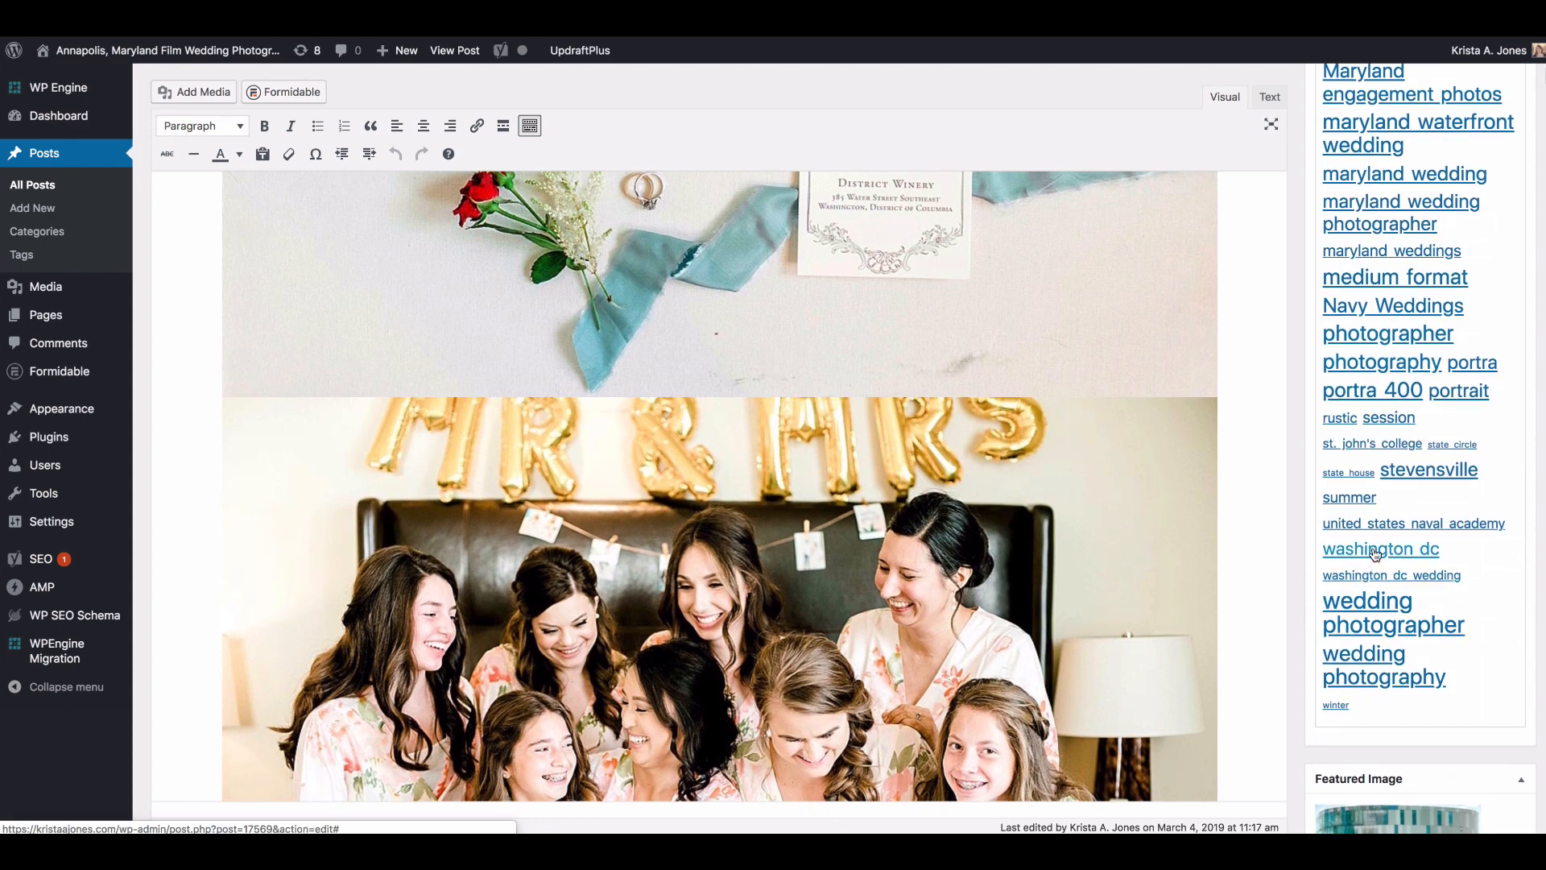
{"action": "scroll", "coordinate": [1369, 573], "scroll_direction": "up", "scroll_amount": 10}
{"action": "scroll", "coordinate": [1303, 565], "scroll_direction": "down", "scroll_amount": 10}
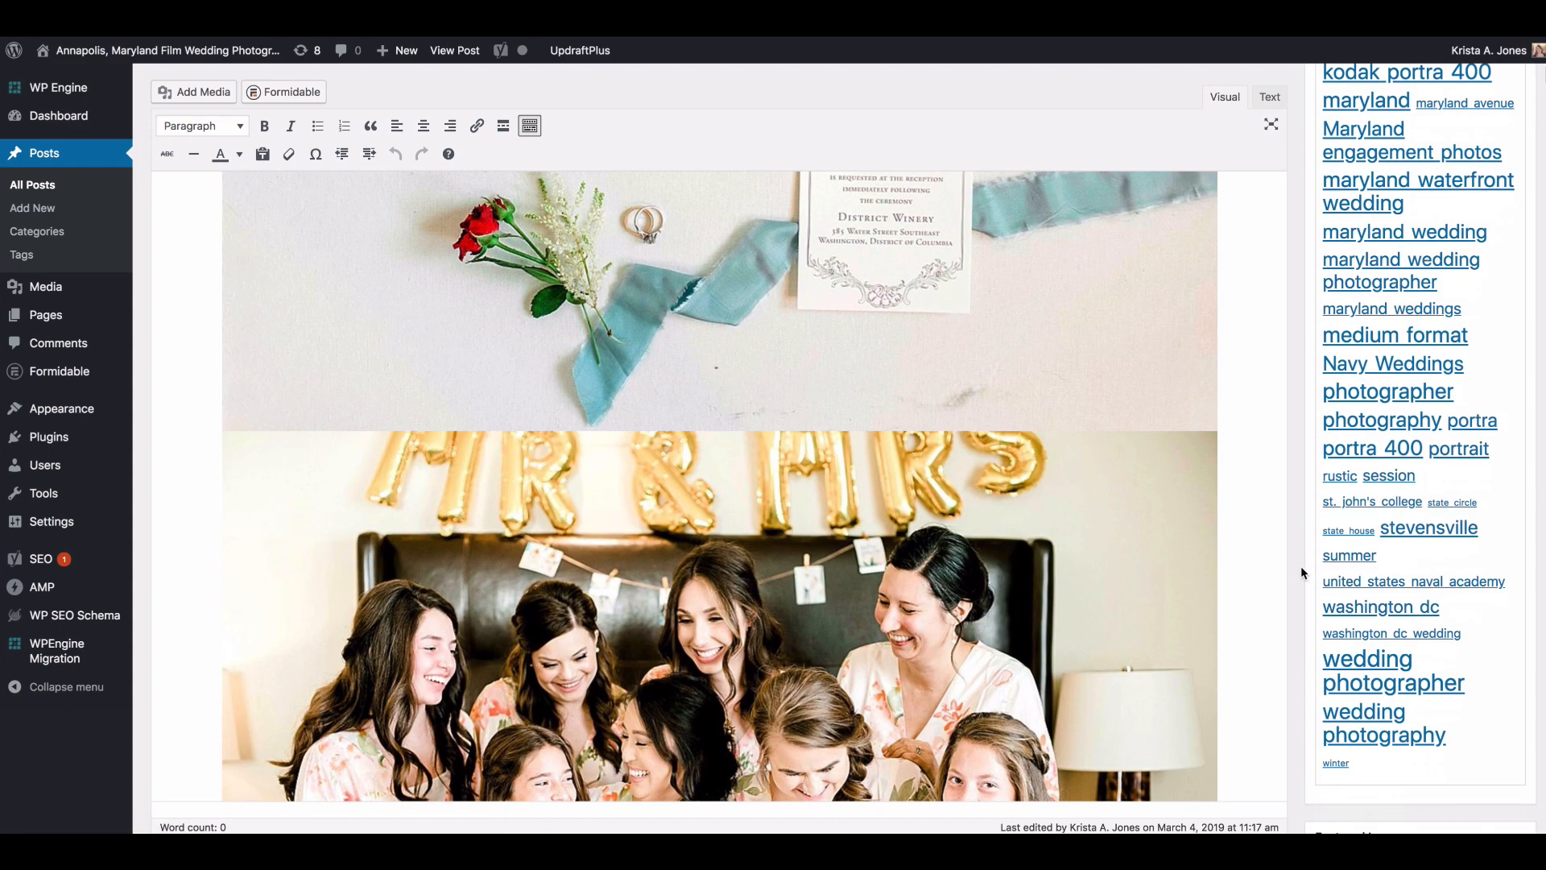
{"action": "scroll", "coordinate": [1298, 554], "scroll_direction": "up", "scroll_amount": 15}
{"action": "scroll", "coordinate": [1266, 386], "scroll_direction": "down", "scroll_amount": 20}
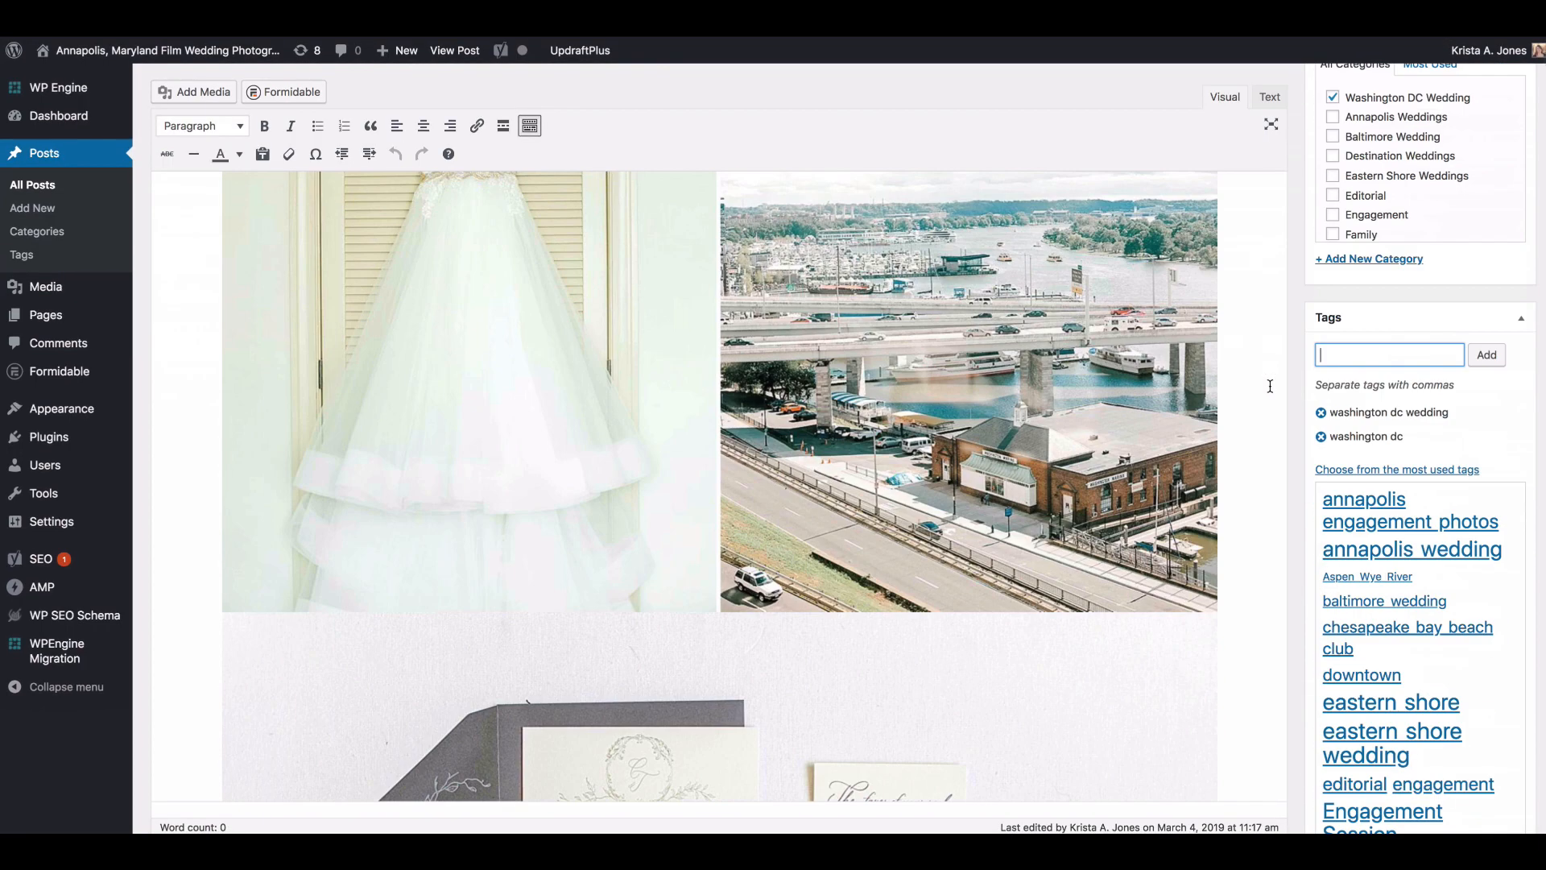
Step: Inspect the HTML code of the post's images in the Text view
{"action": "scroll", "coordinate": [1264, 386], "scroll_direction": "down", "scroll_amount": 15}
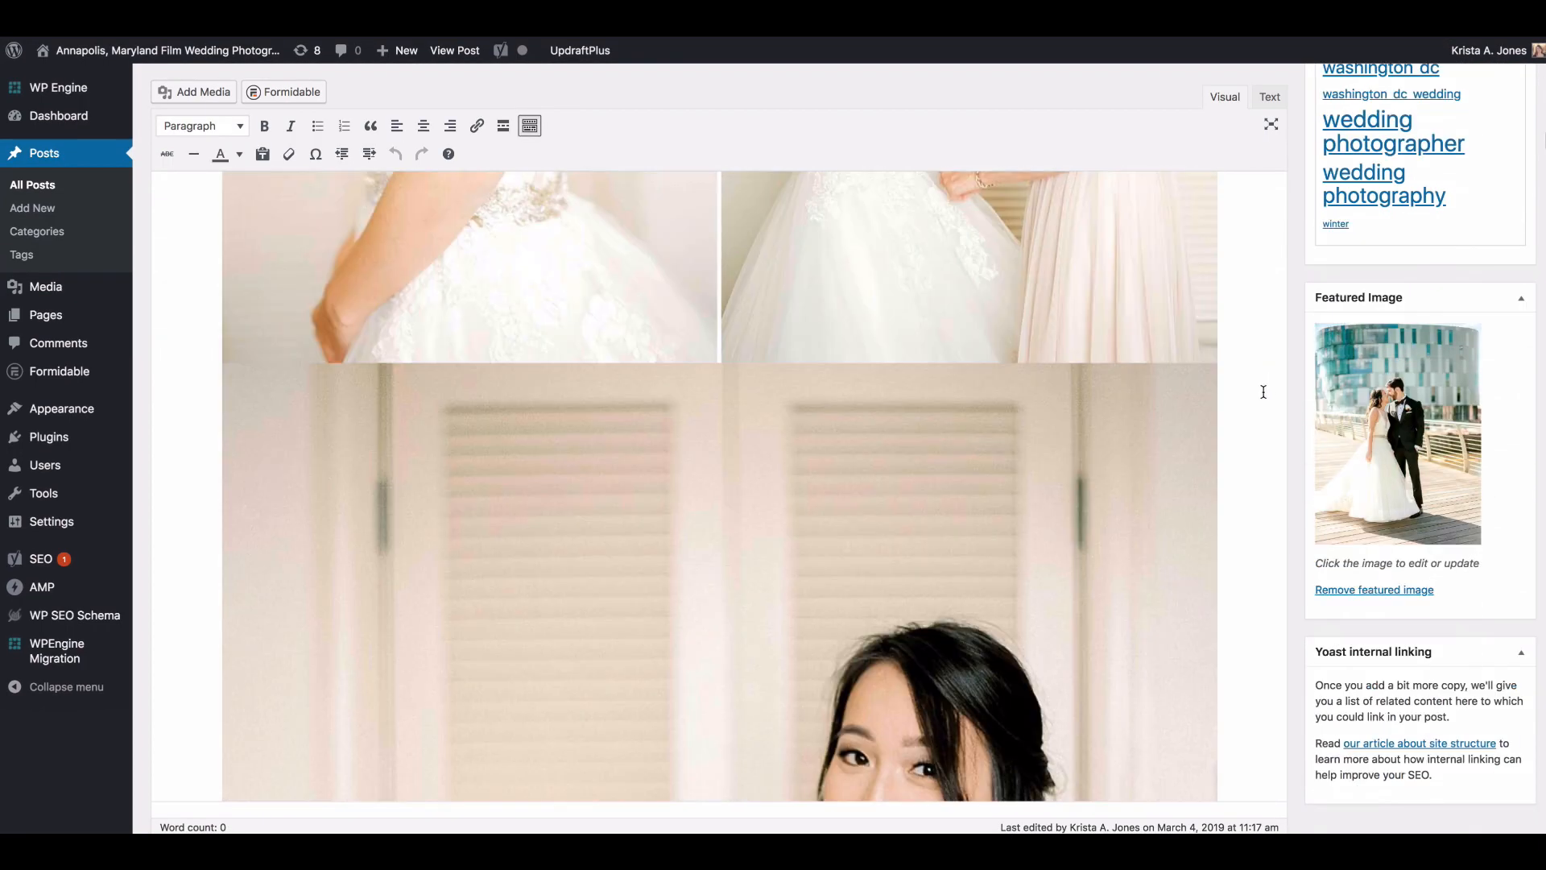
{"action": "scroll", "coordinate": [886, 451], "scroll_direction": "up", "scroll_amount": 10}
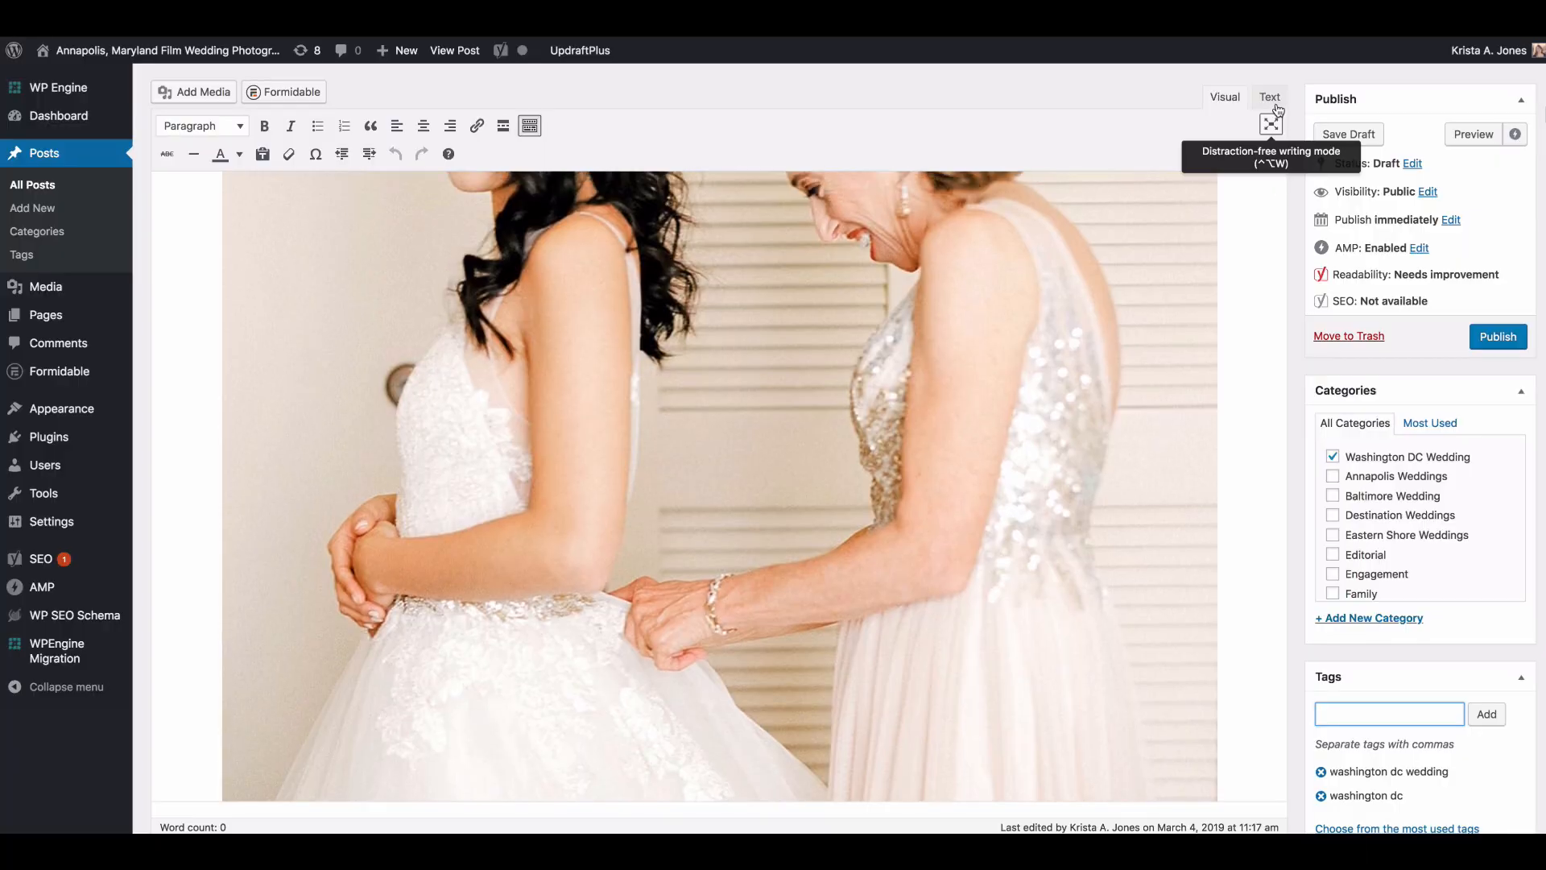
{"action": "left_click", "coordinate": [1271, 98]}
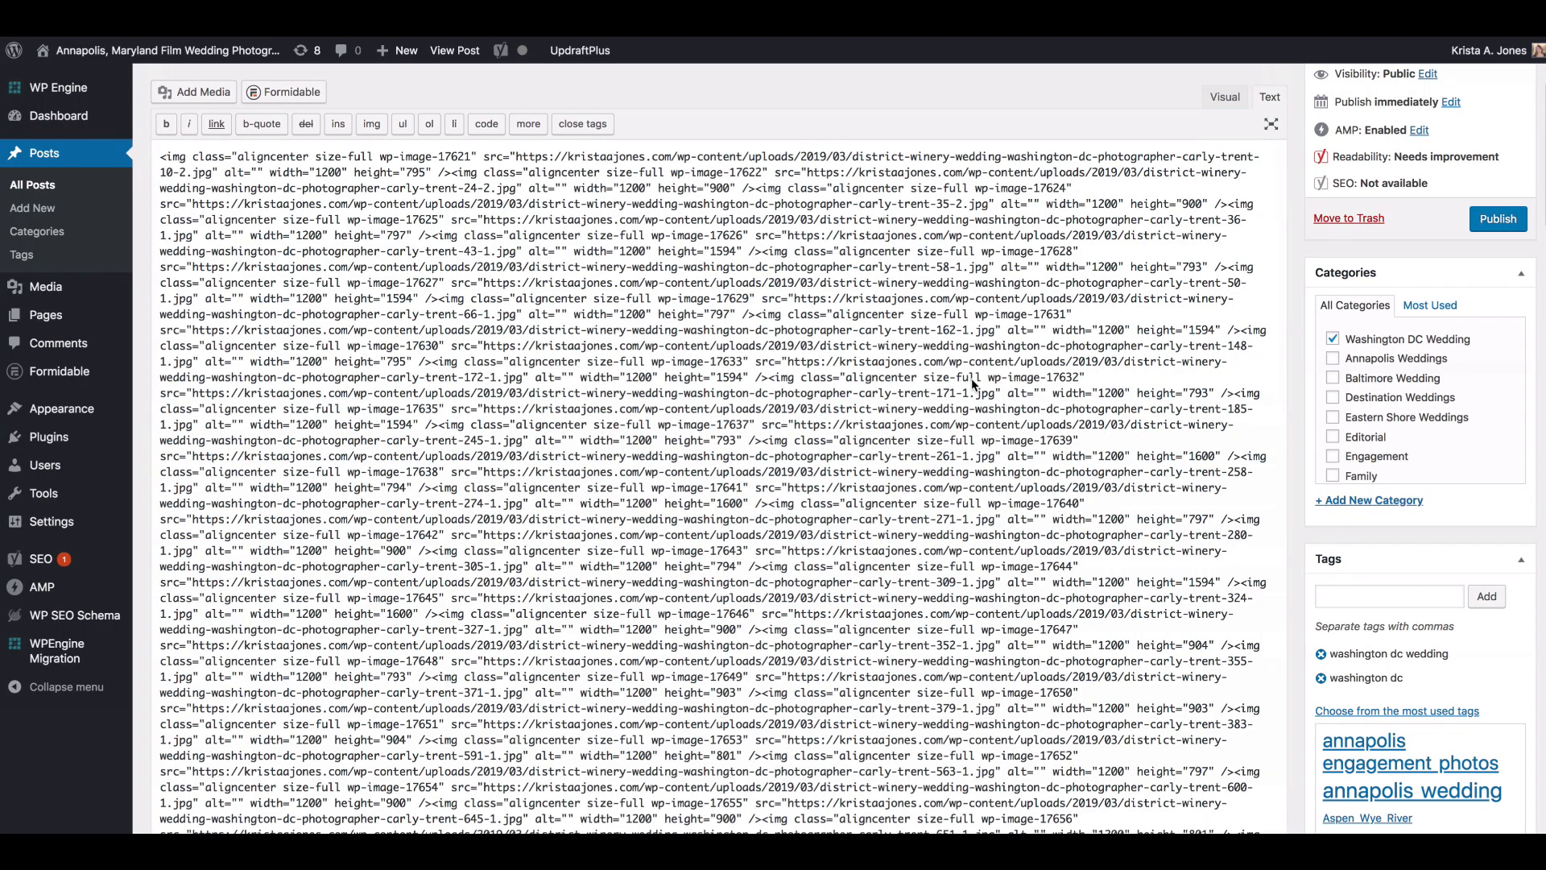
{"action": "scroll", "coordinate": [976, 385], "scroll_direction": "down", "scroll_amount": 10}
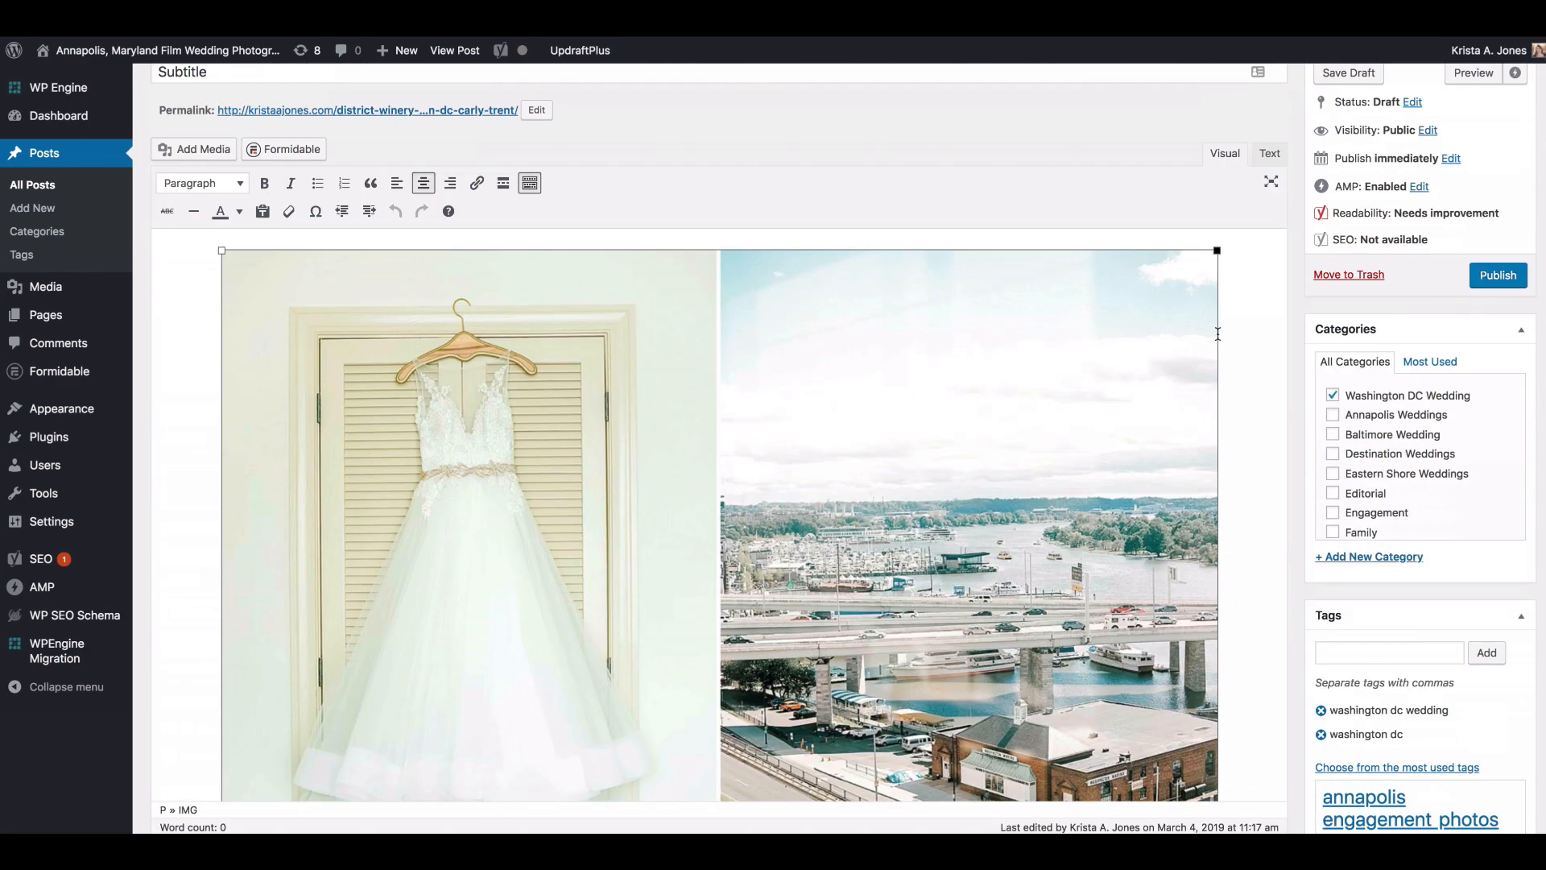
Step: Paste the wedding vendor list on a new line below the final cake photo of the post
{"action": "scroll", "coordinate": [1218, 333], "scroll_direction": "down", "scroll_amount": 5}
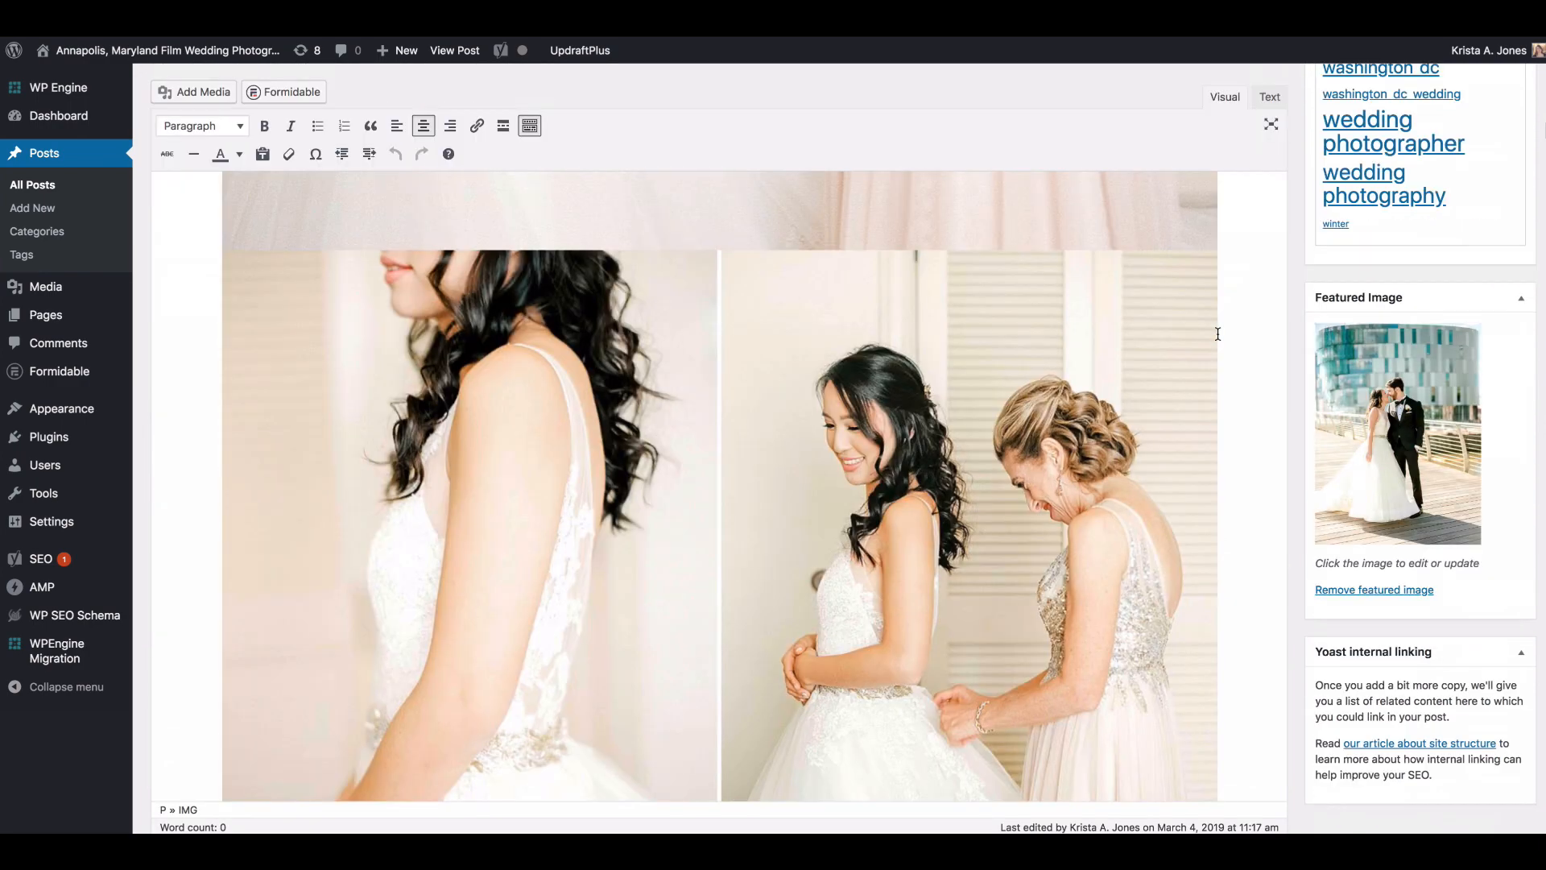
{"action": "scroll", "coordinate": [1218, 333], "scroll_direction": "down", "scroll_amount": 15}
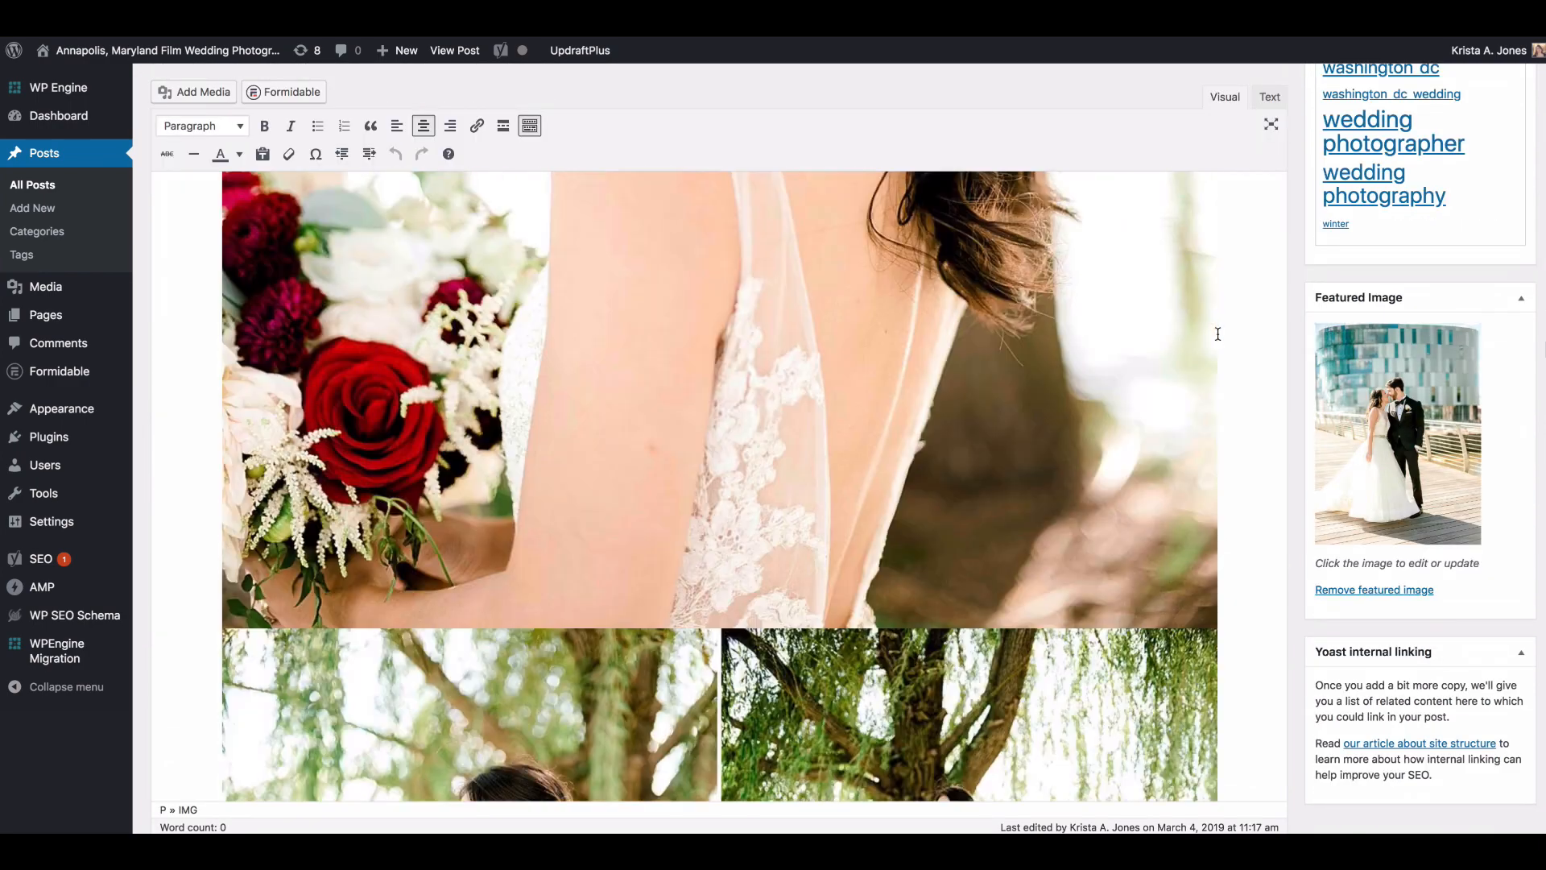
{"action": "scroll", "coordinate": [1218, 334], "scroll_direction": "down", "scroll_amount": 15}
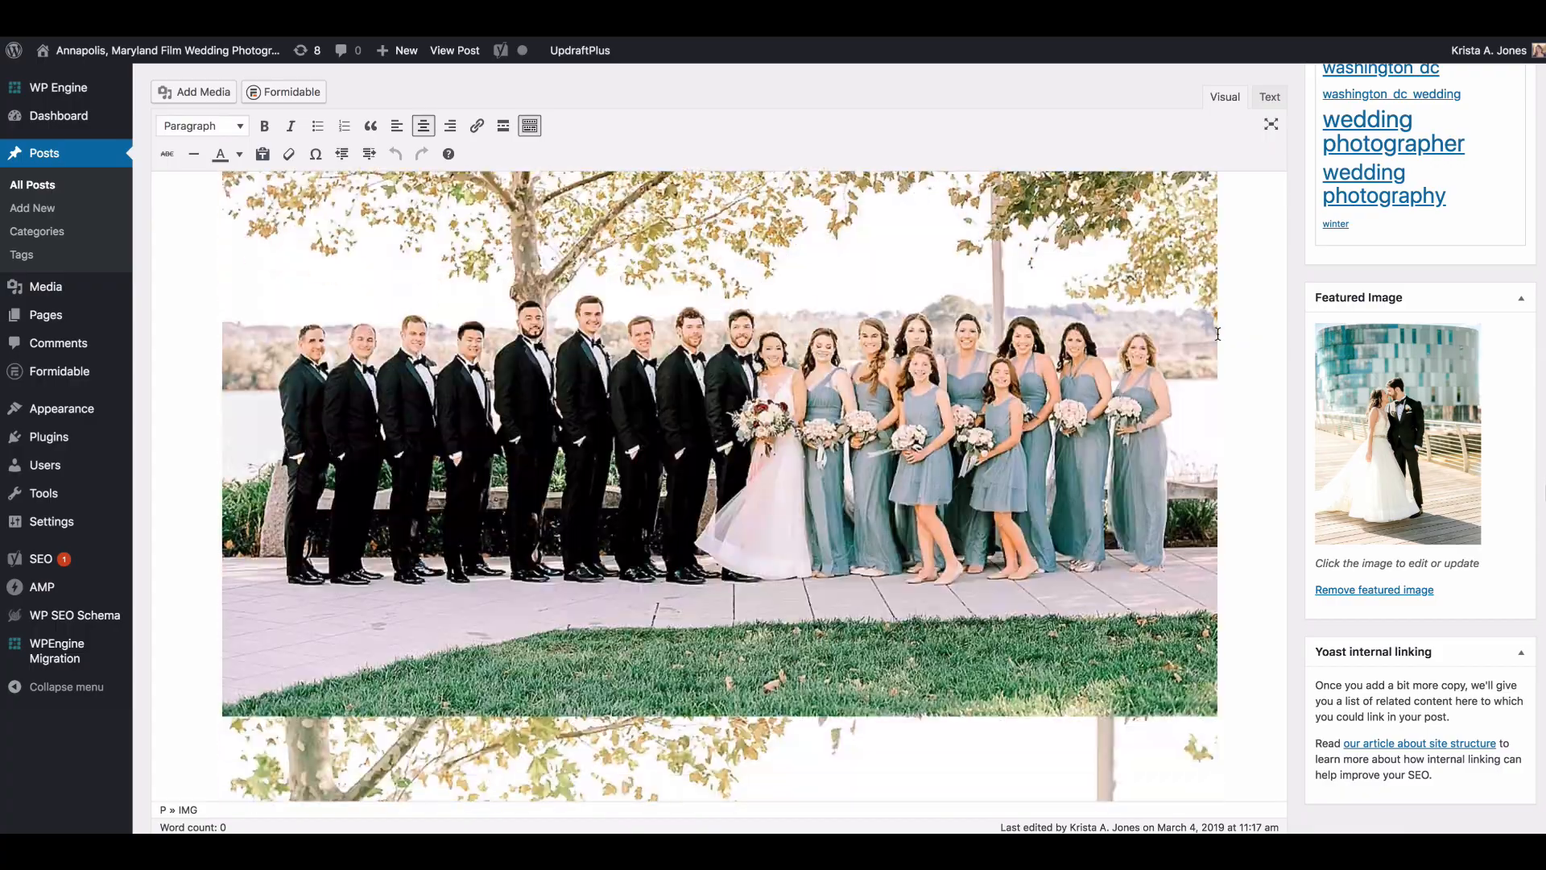
{"action": "scroll", "coordinate": [1218, 333], "scroll_direction": "down", "scroll_amount": 15}
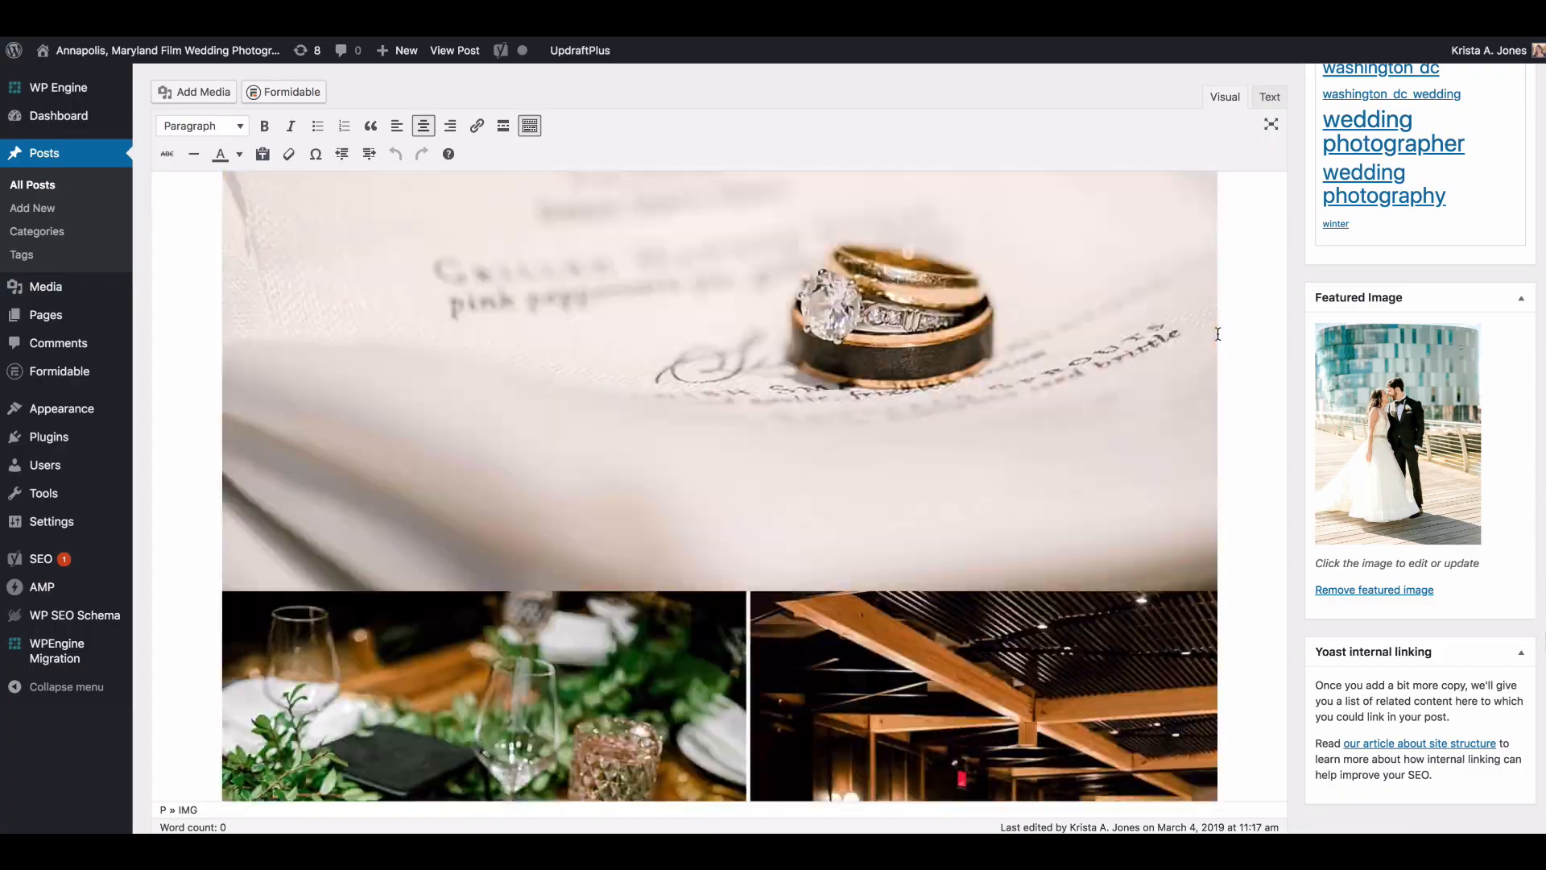
{"action": "scroll", "coordinate": [1218, 334], "scroll_direction": "down", "scroll_amount": 4}
{"action": "scroll", "coordinate": [1217, 334], "scroll_direction": "down", "scroll_amount": 10}
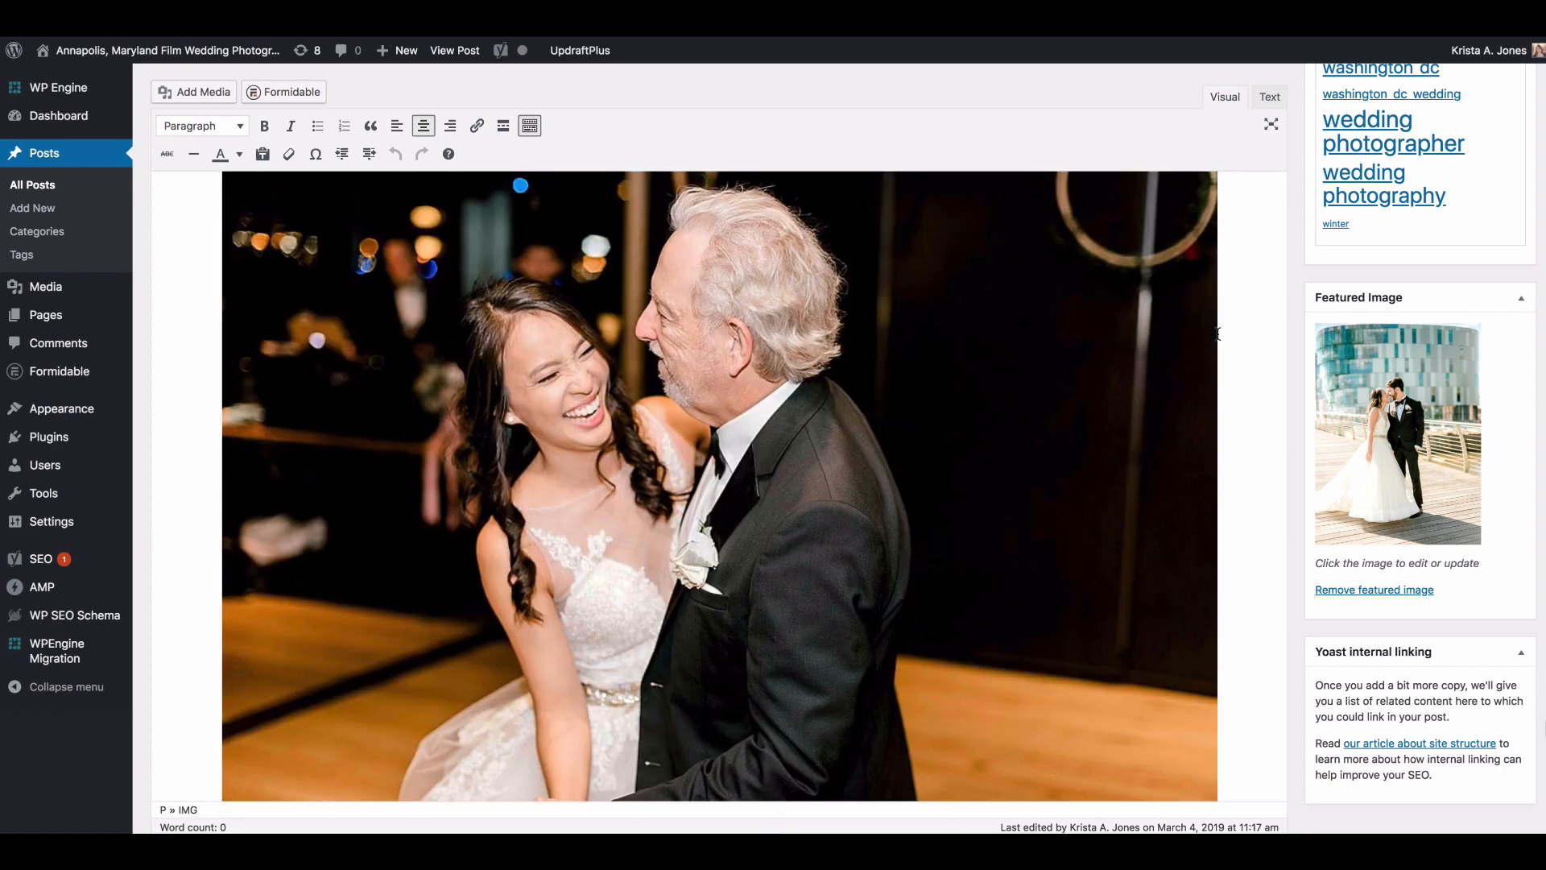
{"action": "scroll", "coordinate": [1218, 334], "scroll_direction": "down", "scroll_amount": 3}
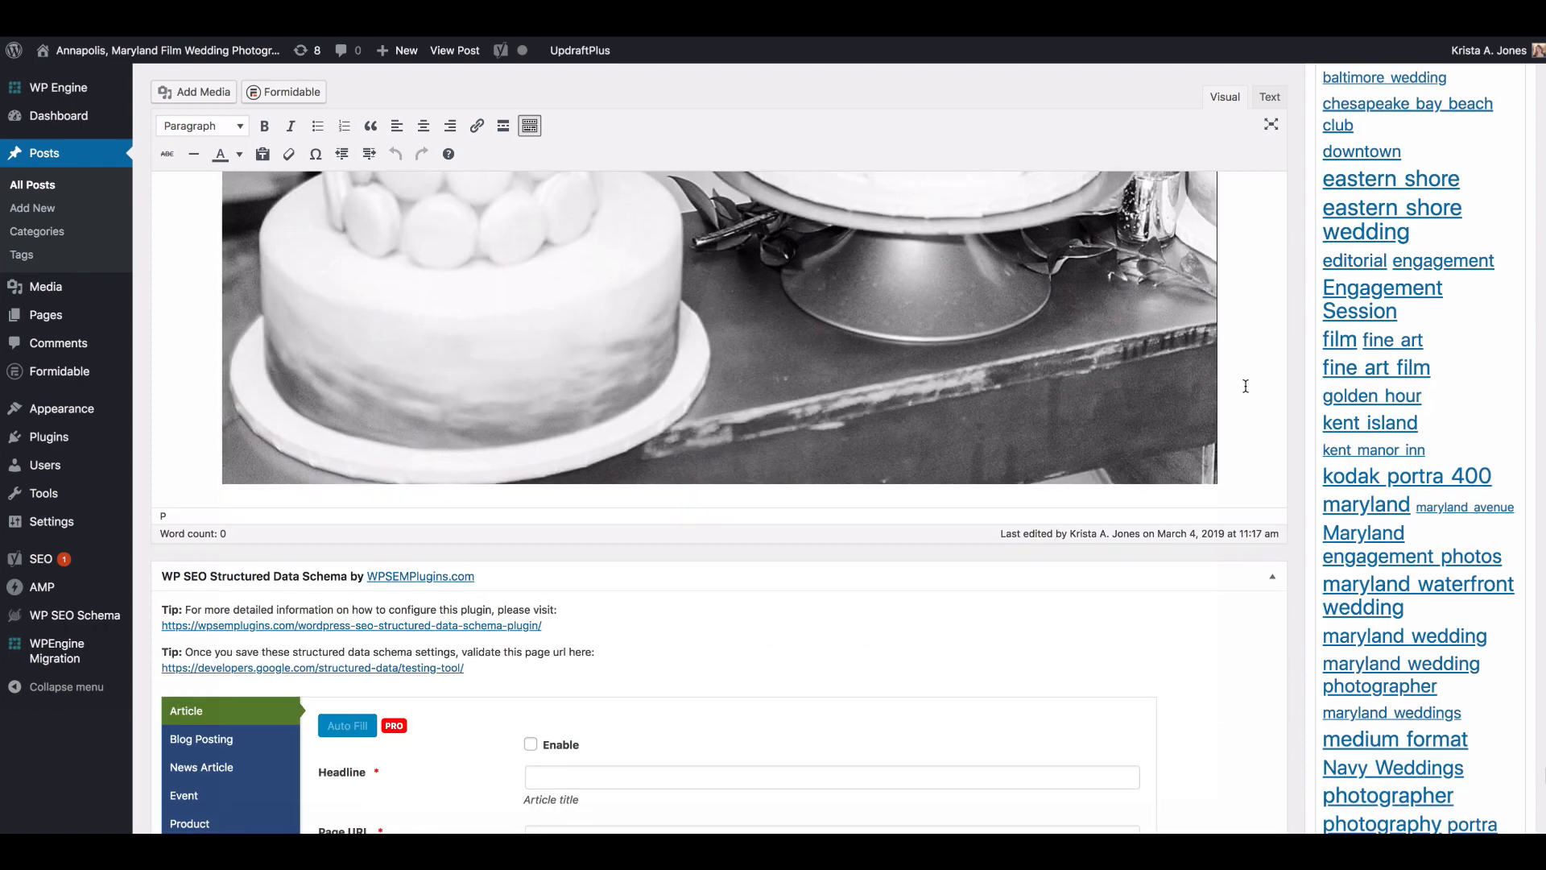
{"action": "key", "text": "Return"}
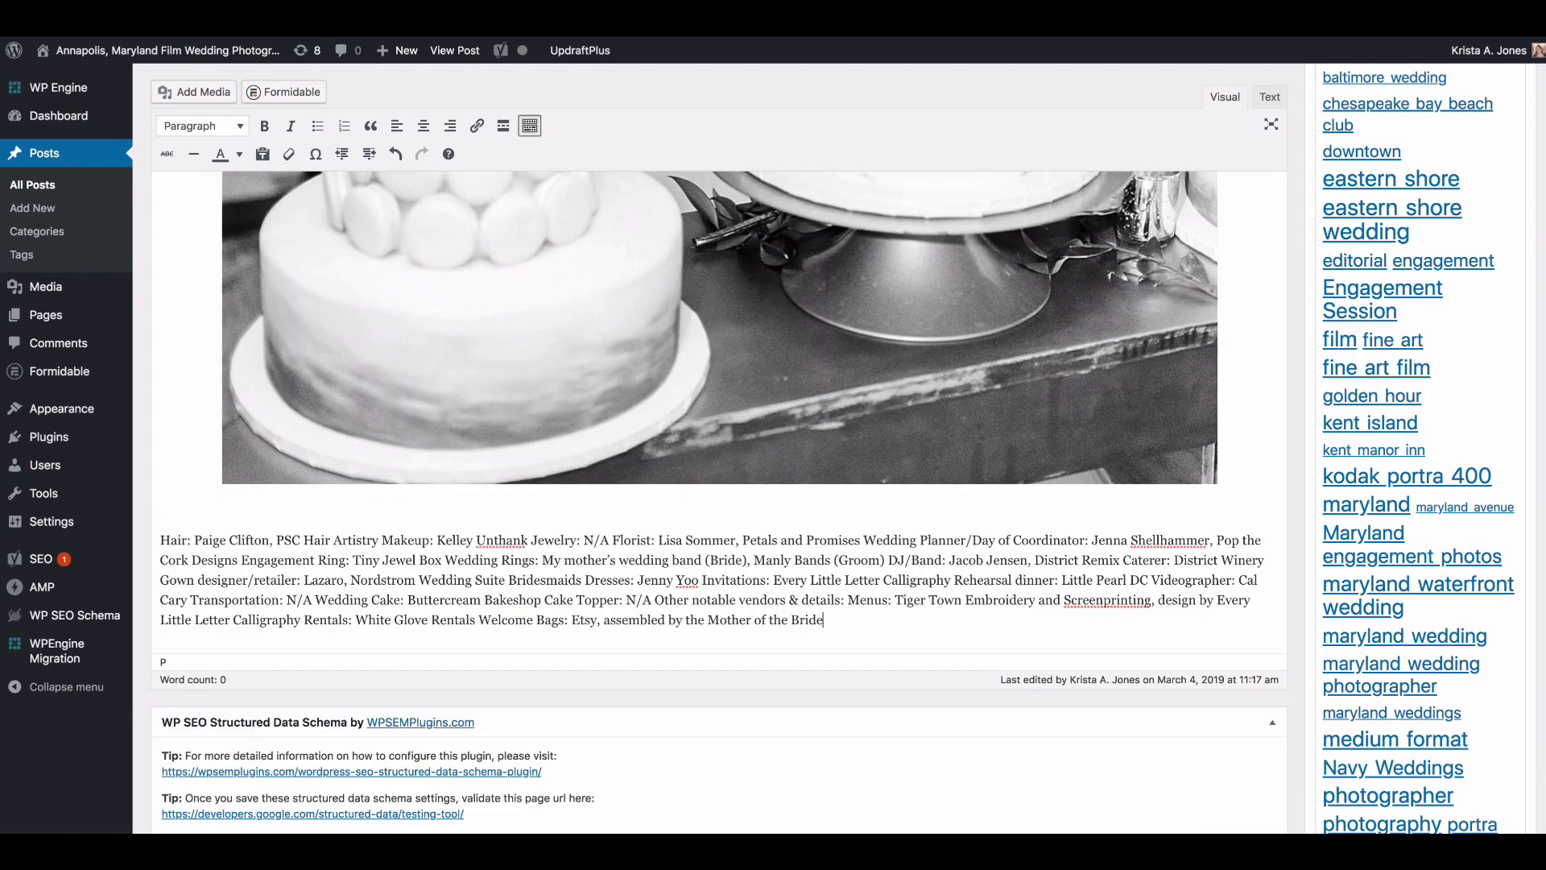
Step: Remove the comma after the hair stylist's name and break the line before "PSC Hair Artistry"
{"action": "left_click", "coordinate": [277, 541]}
{"action": "key", "text": "BackSpace"}
{"action": "key", "text": "BackSpace"}
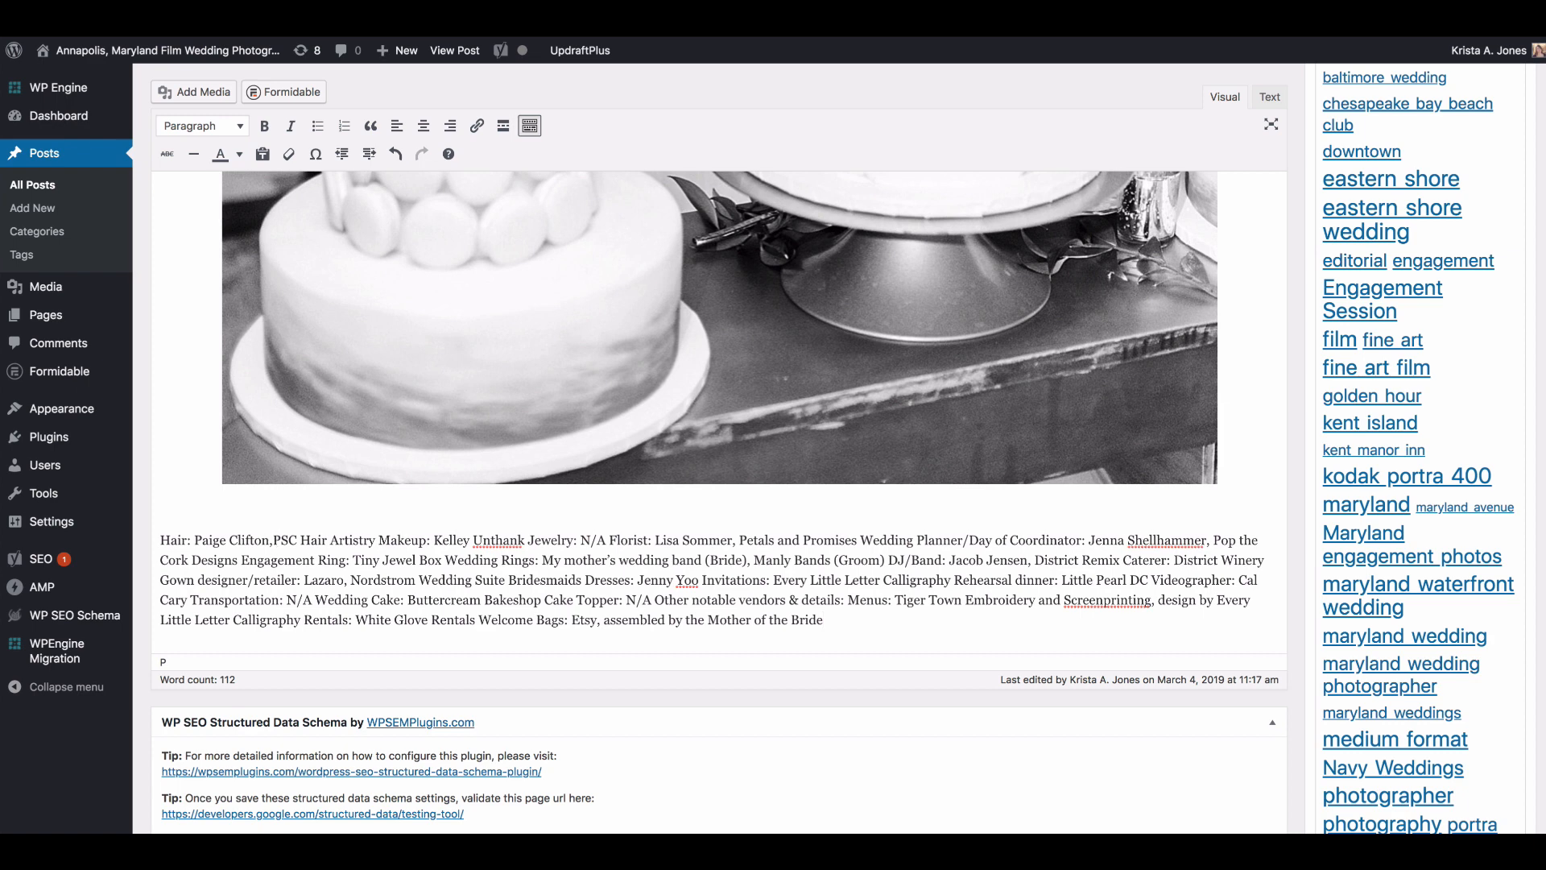
{"action": "key", "text": "shift+Return"}
{"action": "left_click", "coordinate": [322, 559]}
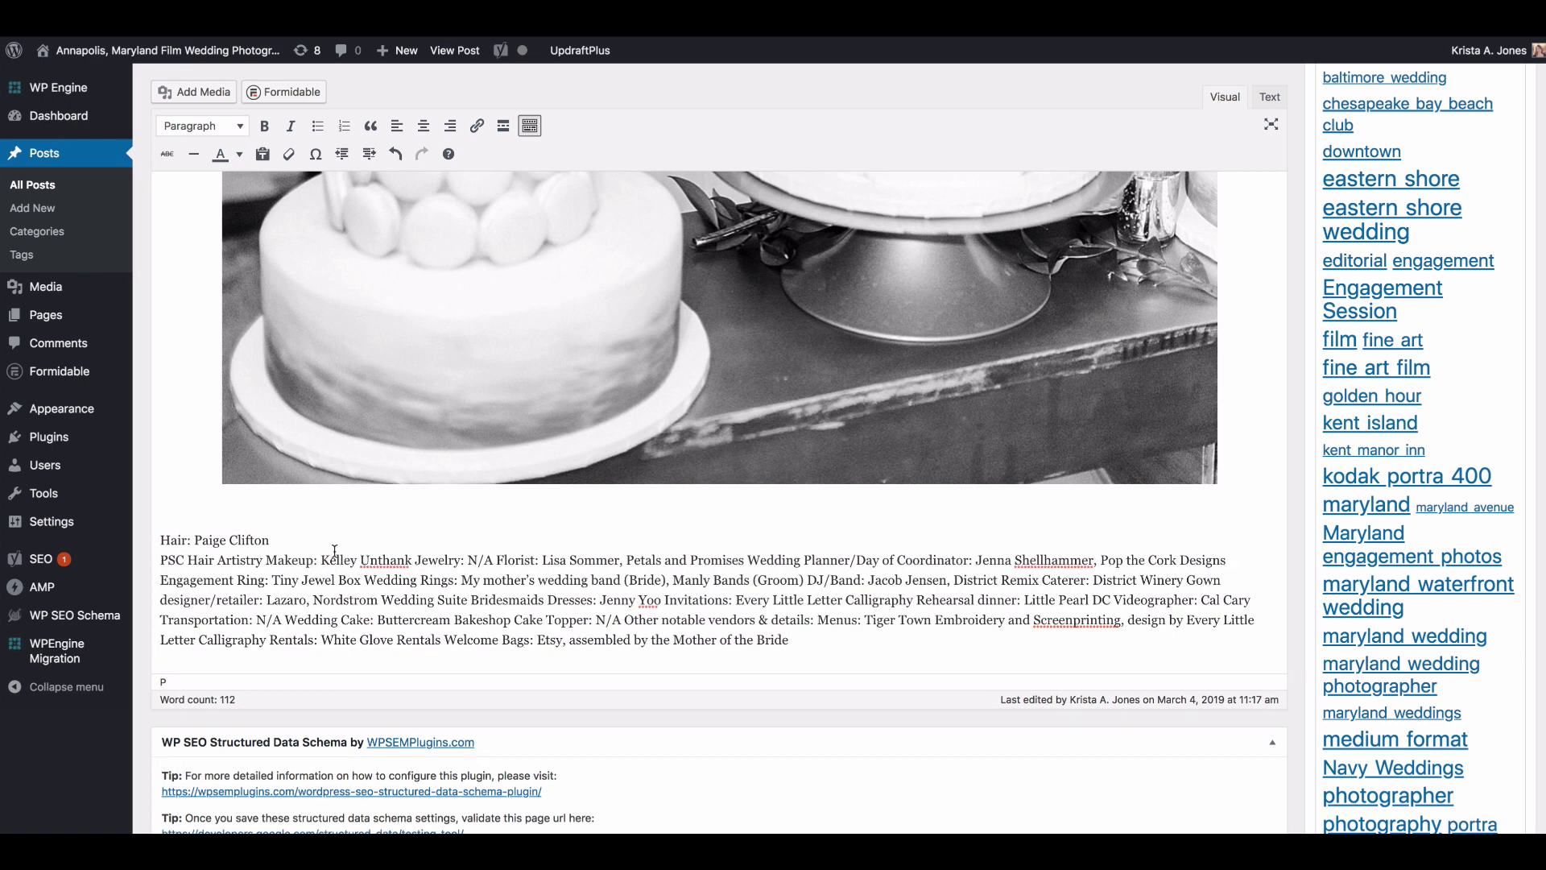
Step: Add the heading "Wedding Vendors" on its own line above the vendor list
{"action": "left_click", "coordinate": [278, 515]}
{"action": "key", "text": "Return"}
{"action": "key", "text": "Up"}
{"action": "type", "text": "W"}
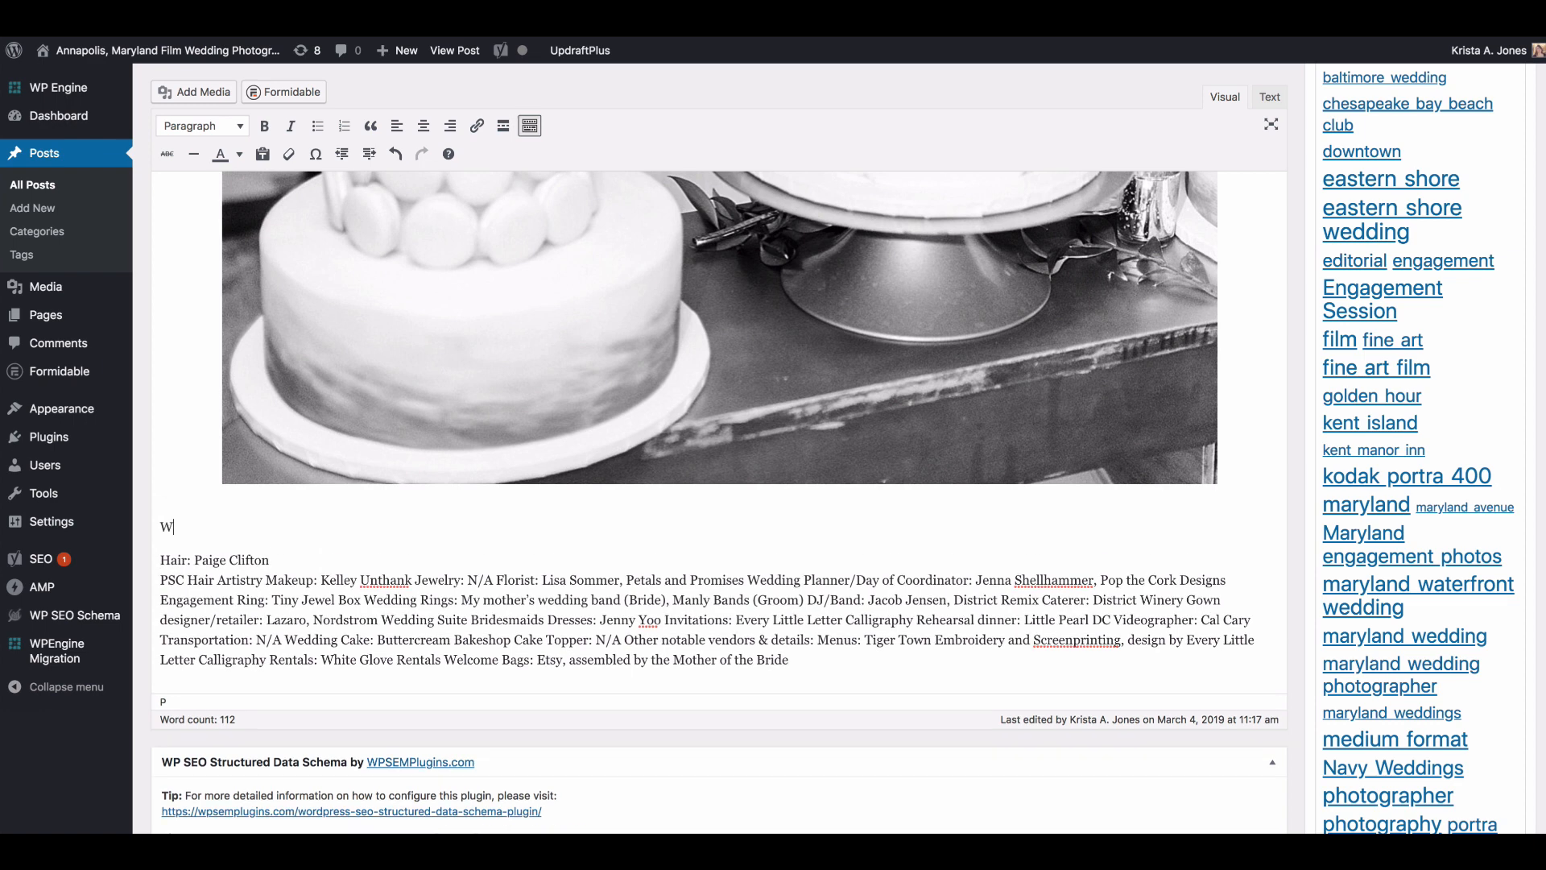
{"action": "type", "text": "edding Vendors"}
Step: Center the heading and the vendor list, and make "Wedding Vendors" bold
{"action": "left_click_drag", "start_coordinate": [789, 661], "coordinate": [153, 520]}
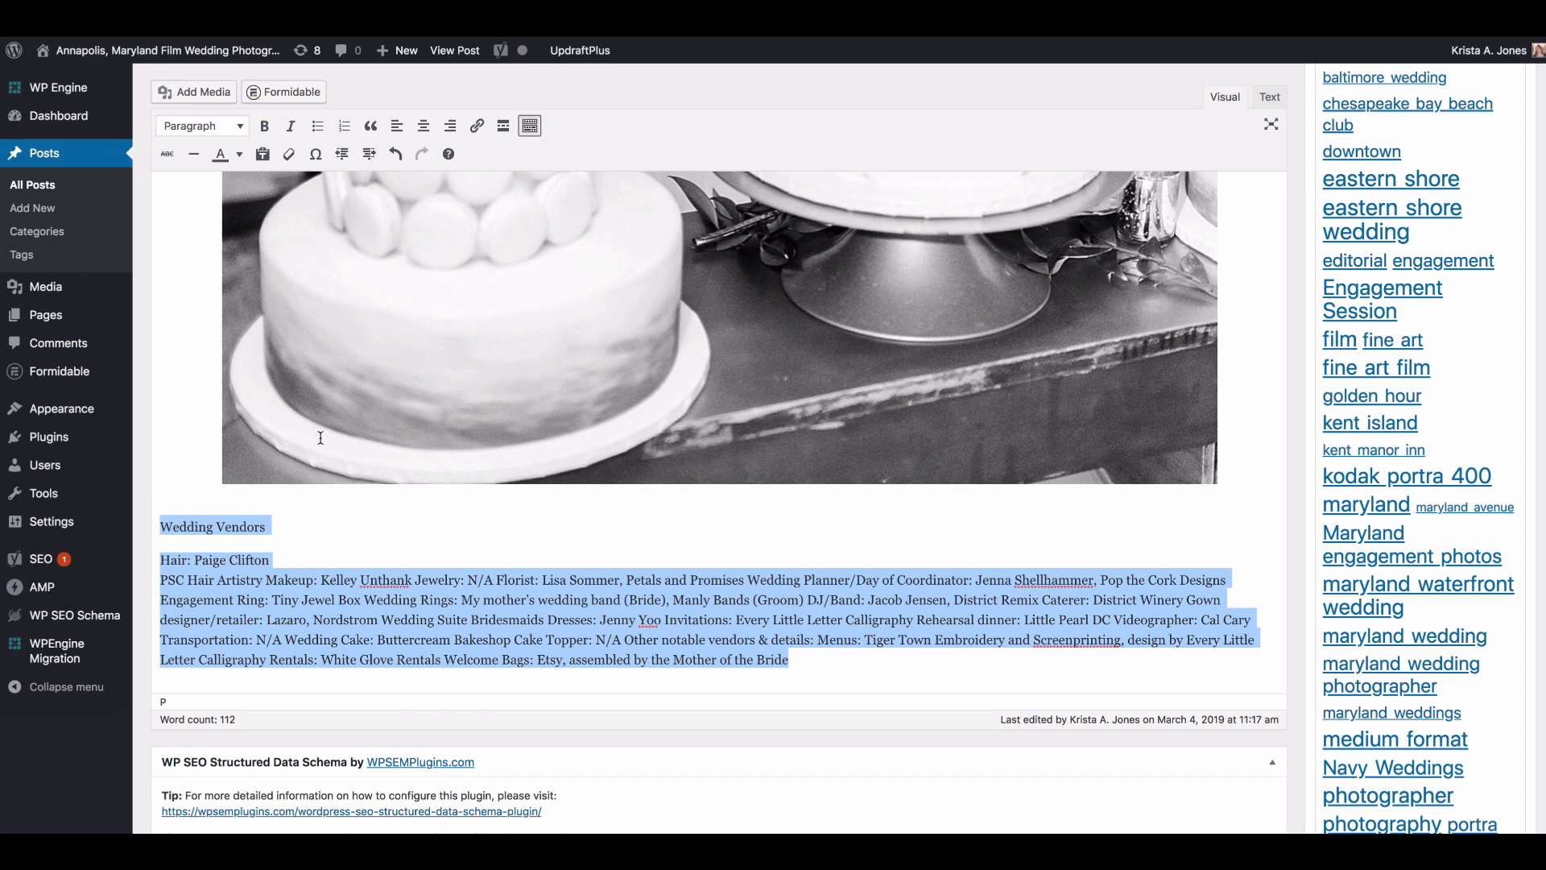
{"action": "left_click", "coordinate": [424, 125]}
{"action": "left_click_drag", "start_coordinate": [663, 527], "coordinate": [827, 531]}
{"action": "key", "text": "ctrl+b"}
Step: Italicize the "Hair:" label in the first vendor line
{"action": "left_click_drag", "start_coordinate": [665, 562], "coordinate": [701, 560]}
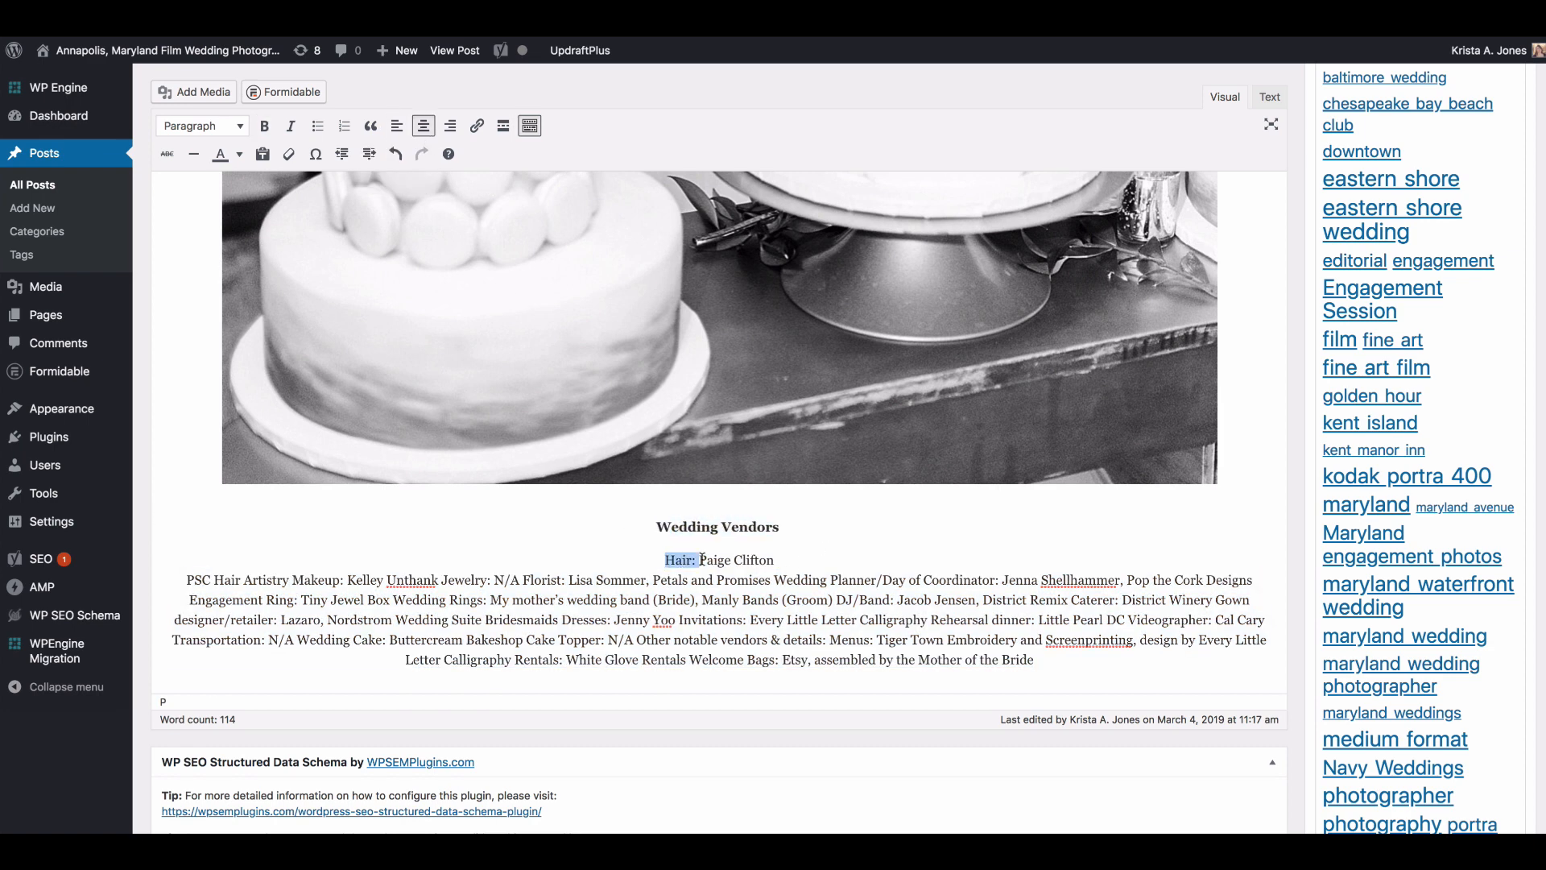
{"action": "key", "text": "ctrl+i"}
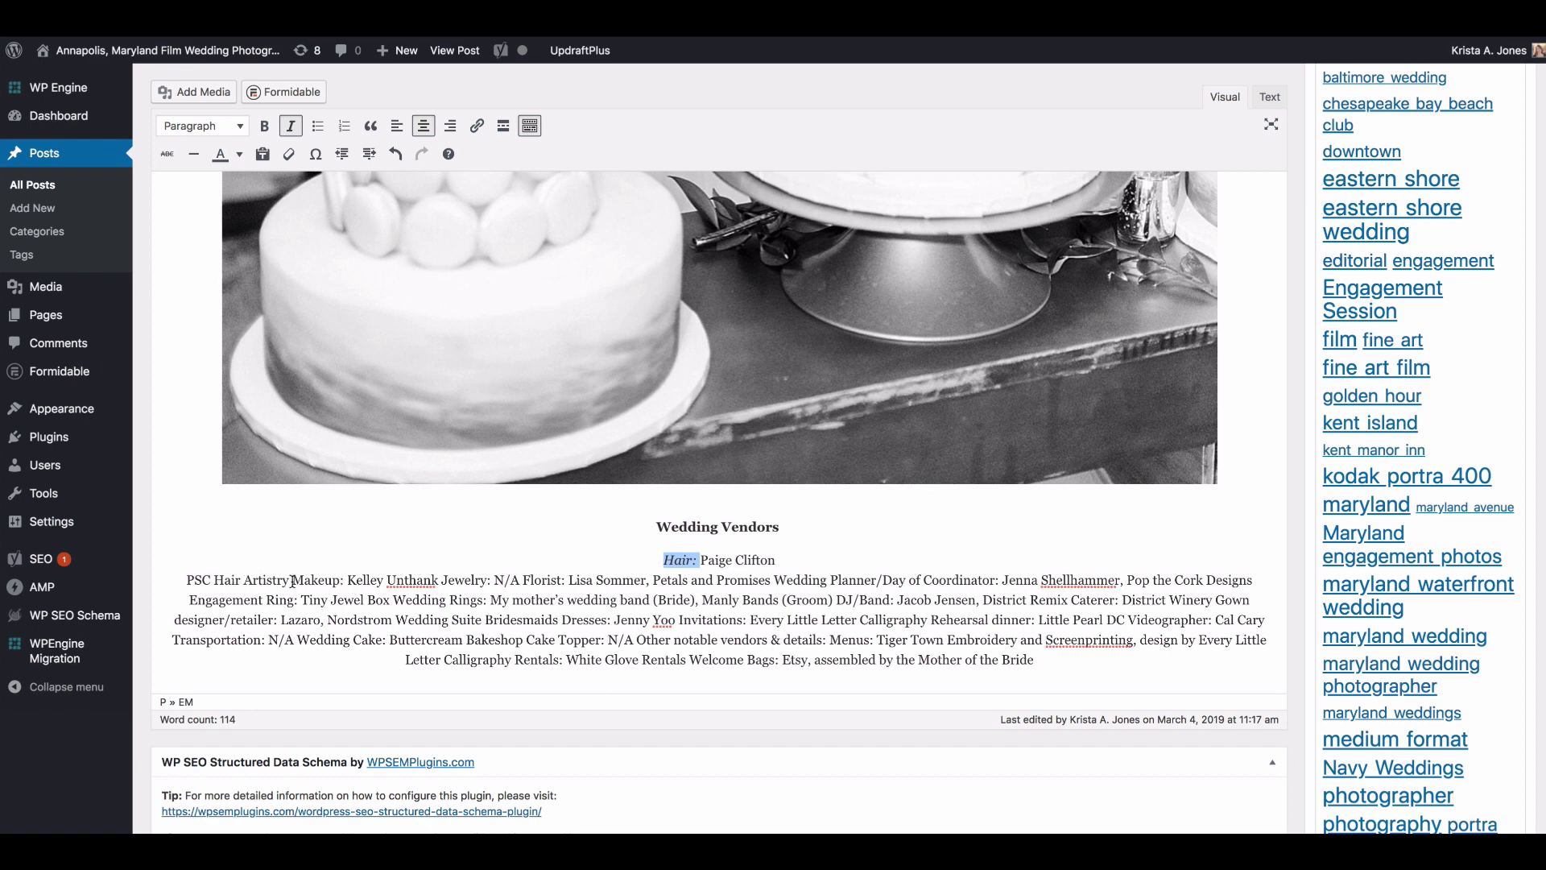
{"action": "left_click", "coordinate": [267, 582]}
Step: Move the "Welcome Bags" entry at the end of the vendor list onto its own line
{"action": "left_click", "coordinate": [675, 659]}
{"action": "key", "text": "Return"}
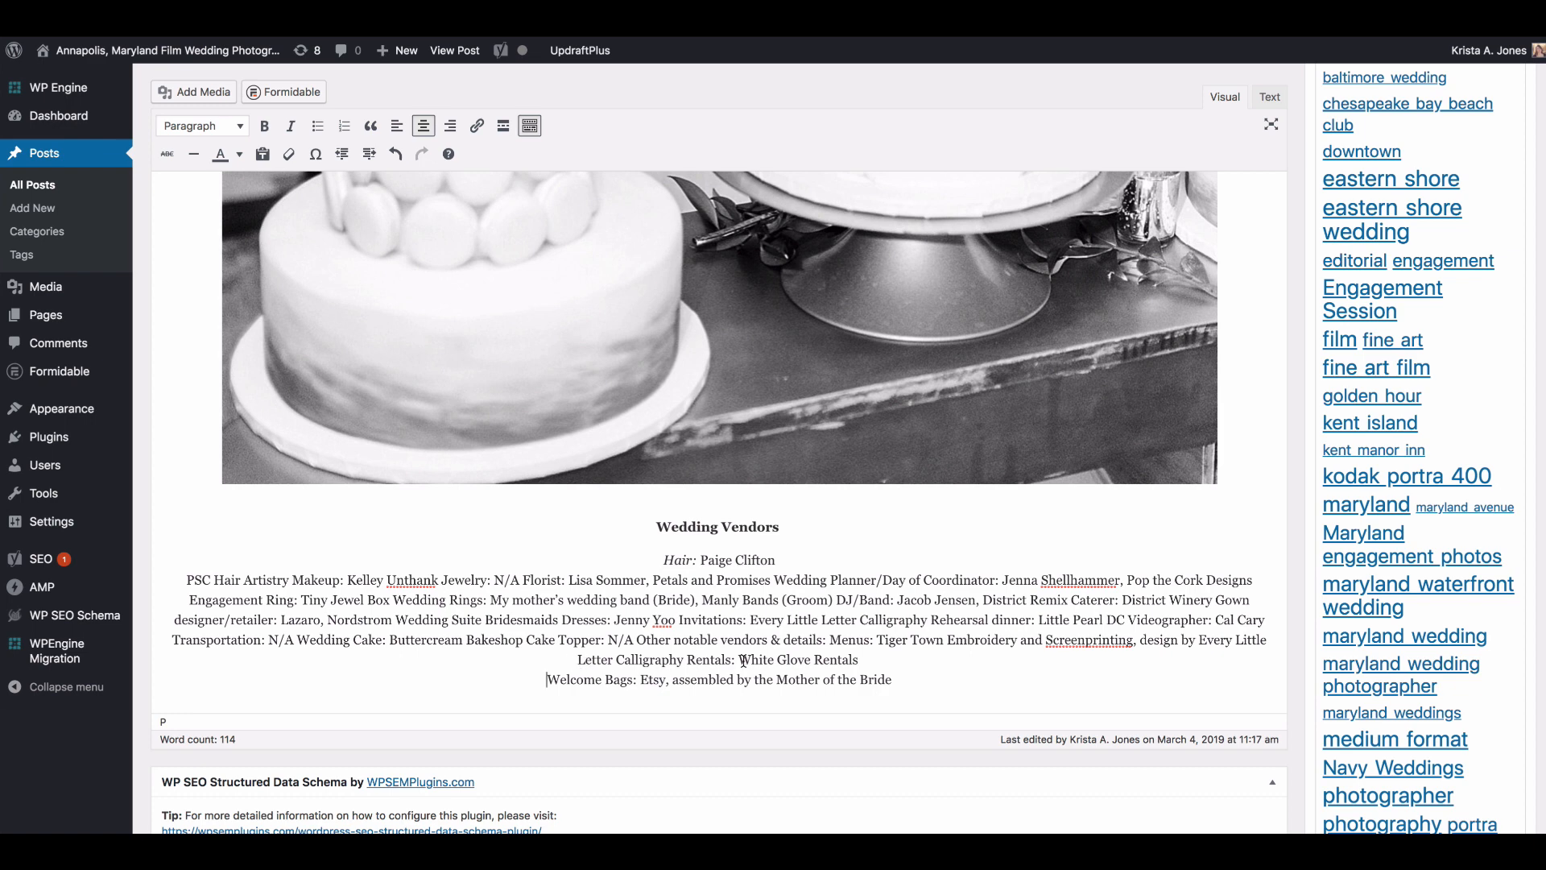
{"action": "left_click_drag", "start_coordinate": [742, 659], "coordinate": [874, 660]}
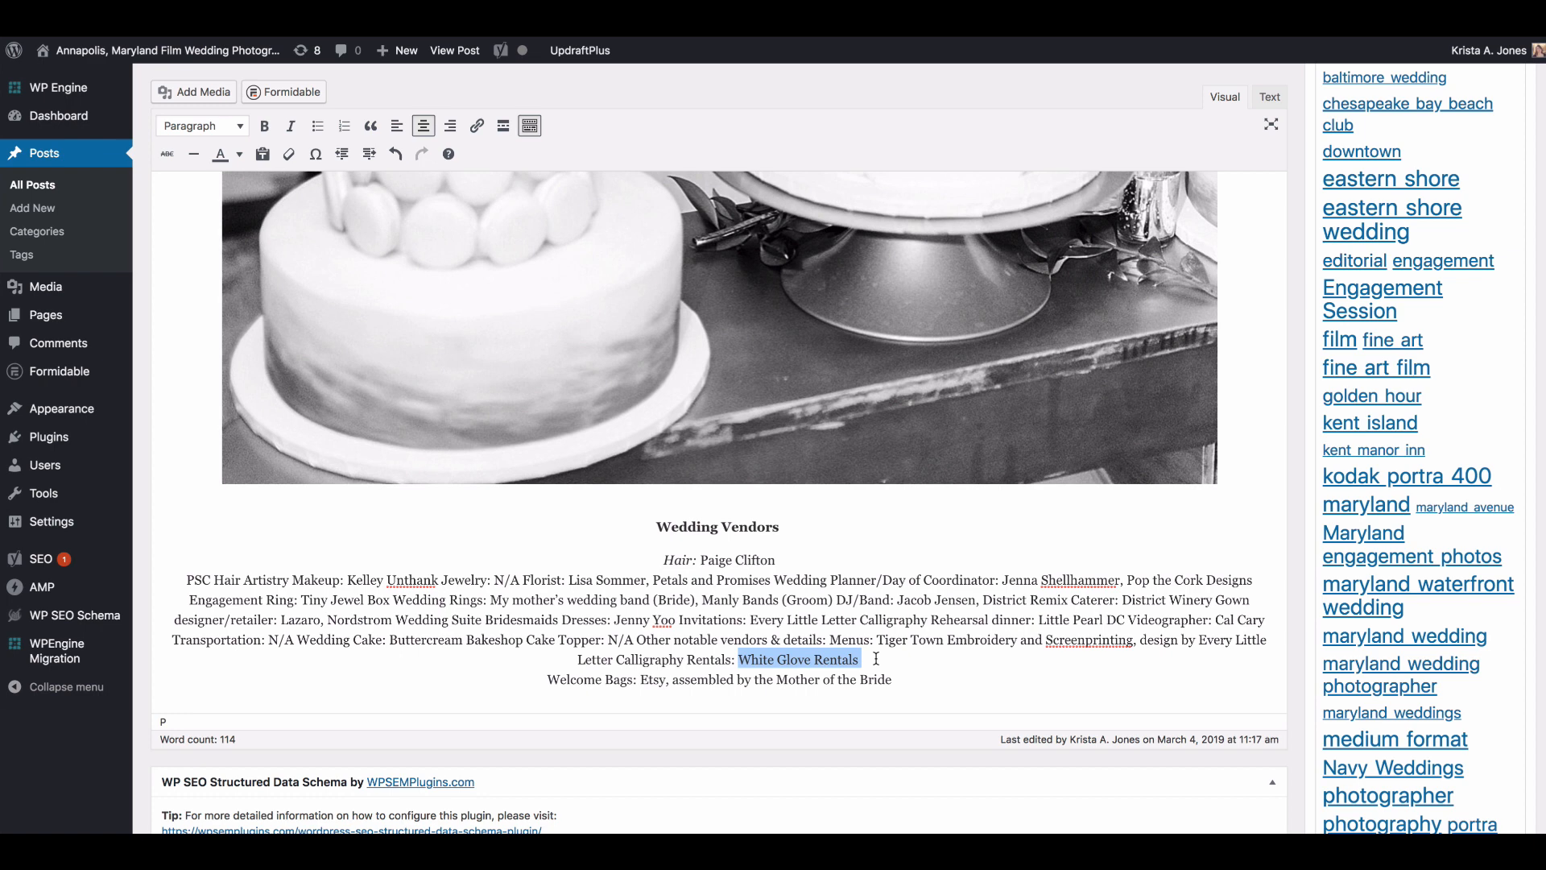
{"action": "left_click", "coordinate": [830, 641]}
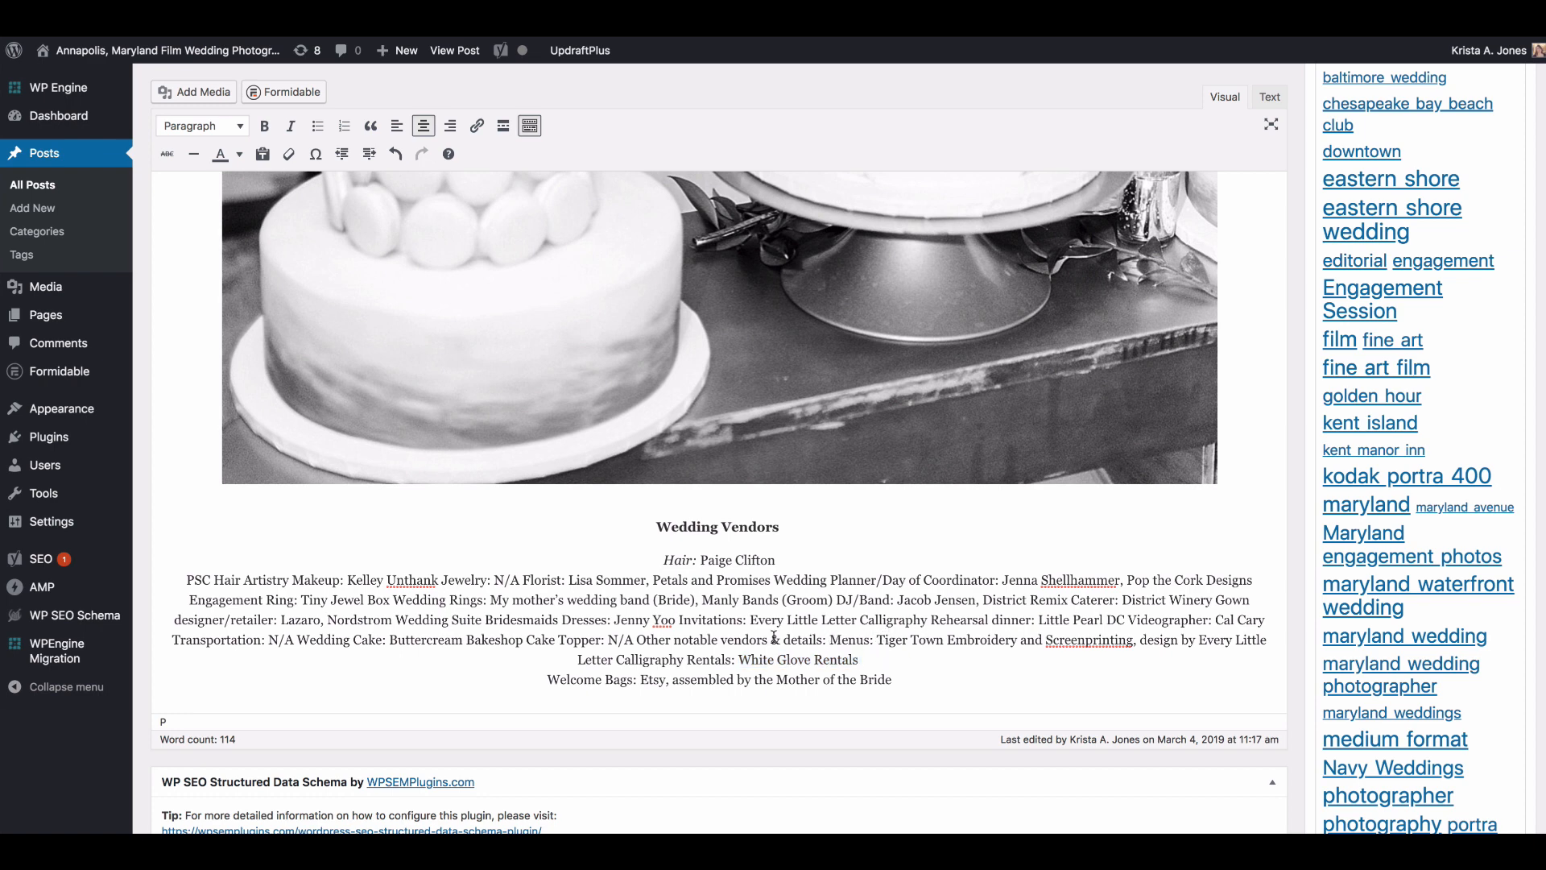
Step: Insert line breaks in the vendor list before "Bridesmaids Dresses", "Invitations" and "Rehearsal dinner"
{"action": "left_click", "coordinate": [487, 621]}
{"action": "key", "text": "shift+Return"}
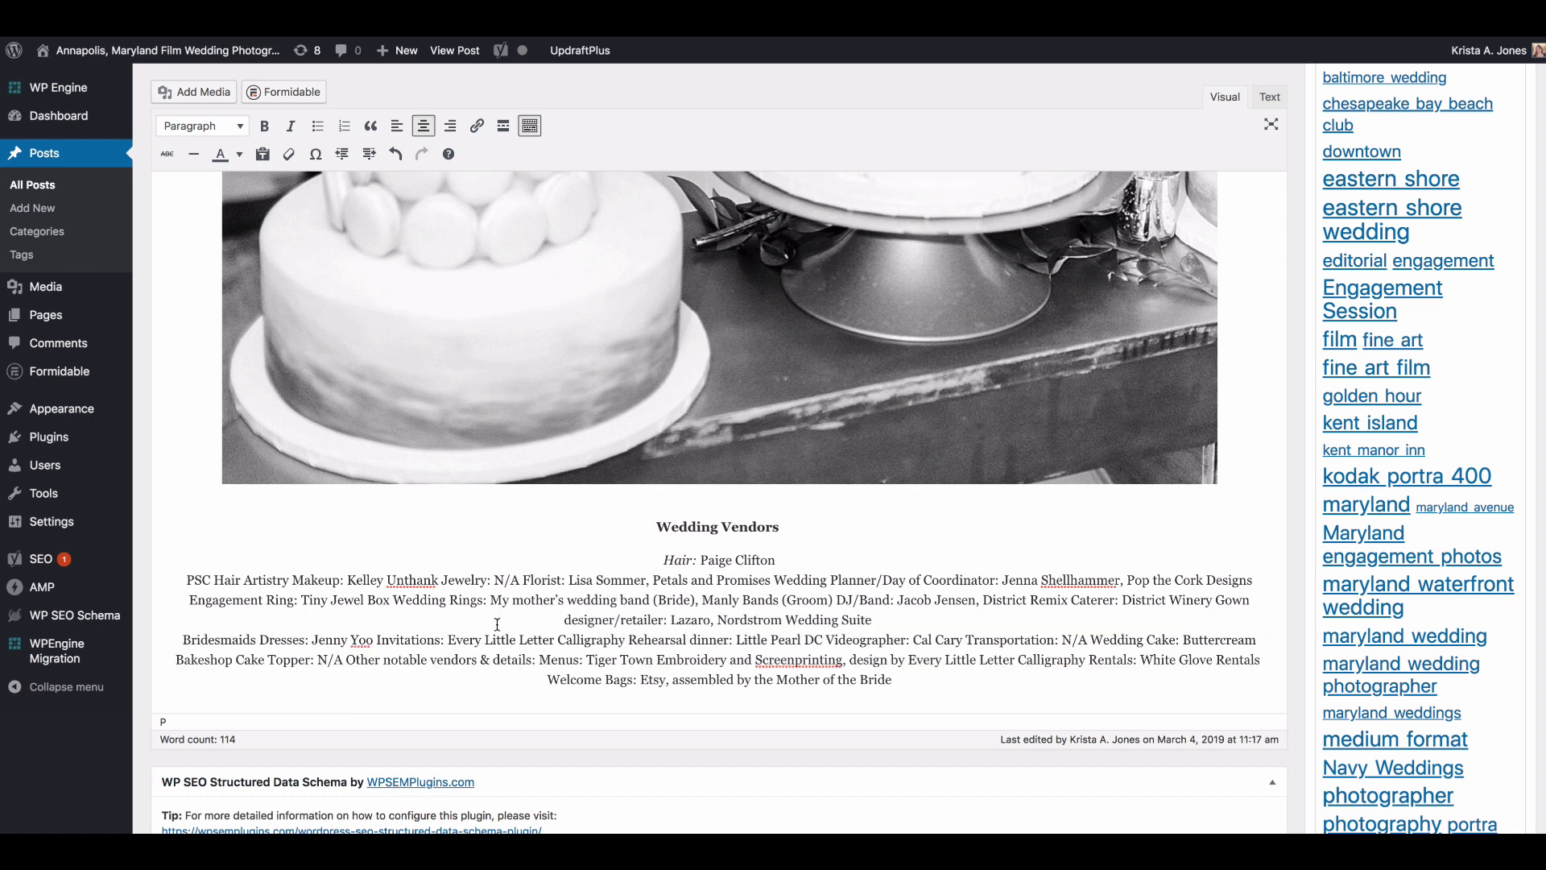
{"action": "left_click", "coordinate": [379, 640]}
{"action": "key", "text": "shift+Return"}
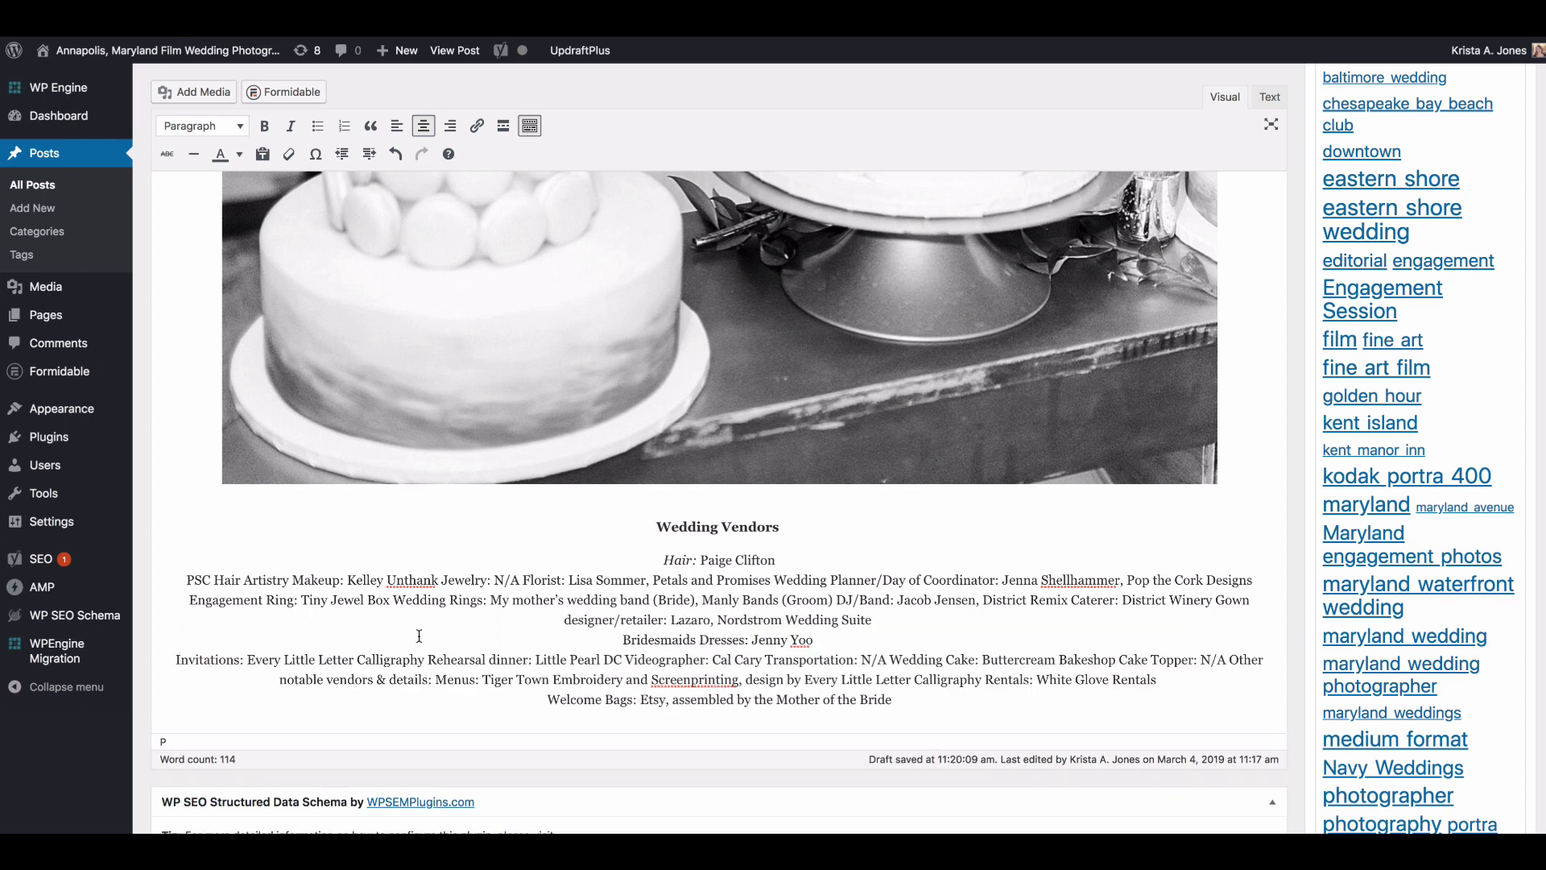
{"action": "left_click", "coordinate": [427, 659]}
{"action": "key", "text": "shift+Return"}
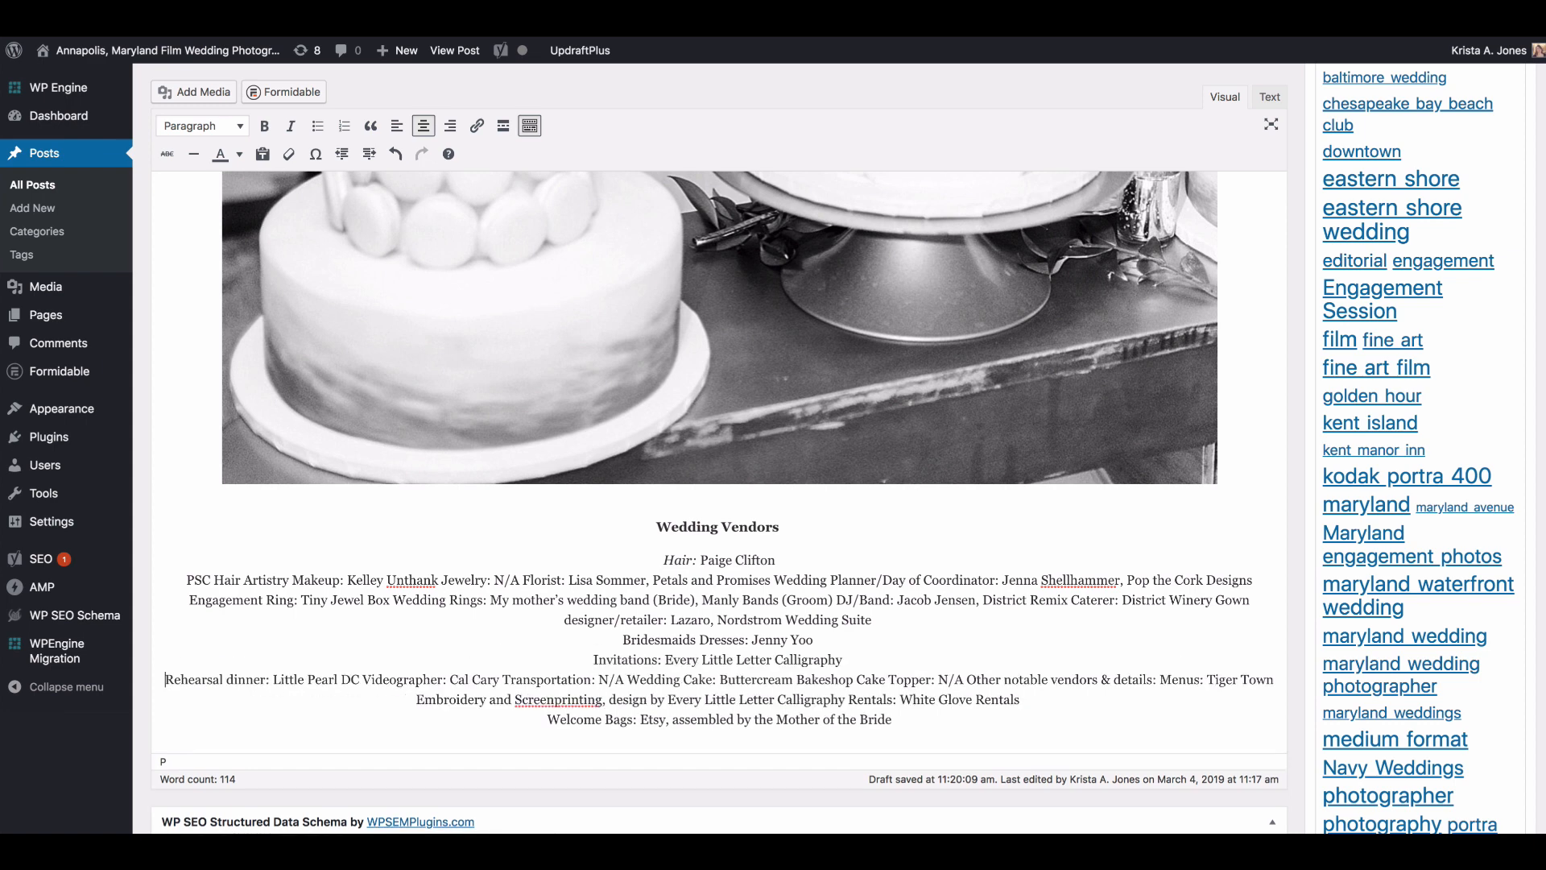
Step: Start new lines at "Transportation" and "Cake Topper" in the vendor list, keeping the "C" of "Cake"
{"action": "left_click", "coordinate": [502, 679]}
{"action": "key", "text": "shift+Return"}
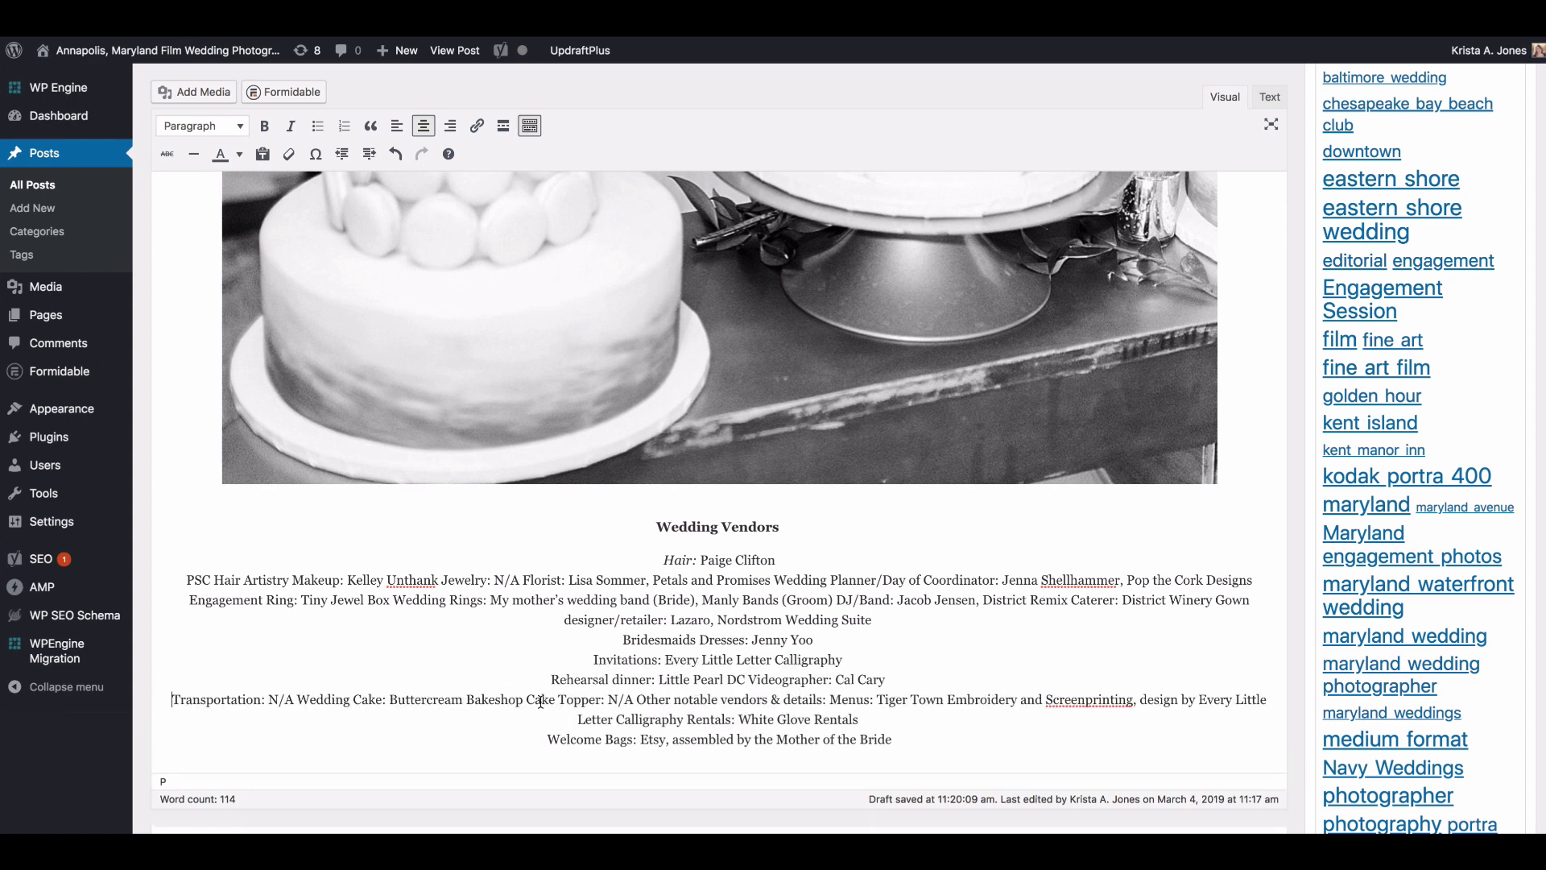
{"action": "left_click", "coordinate": [534, 700]}
{"action": "key", "text": "shift+Return"}
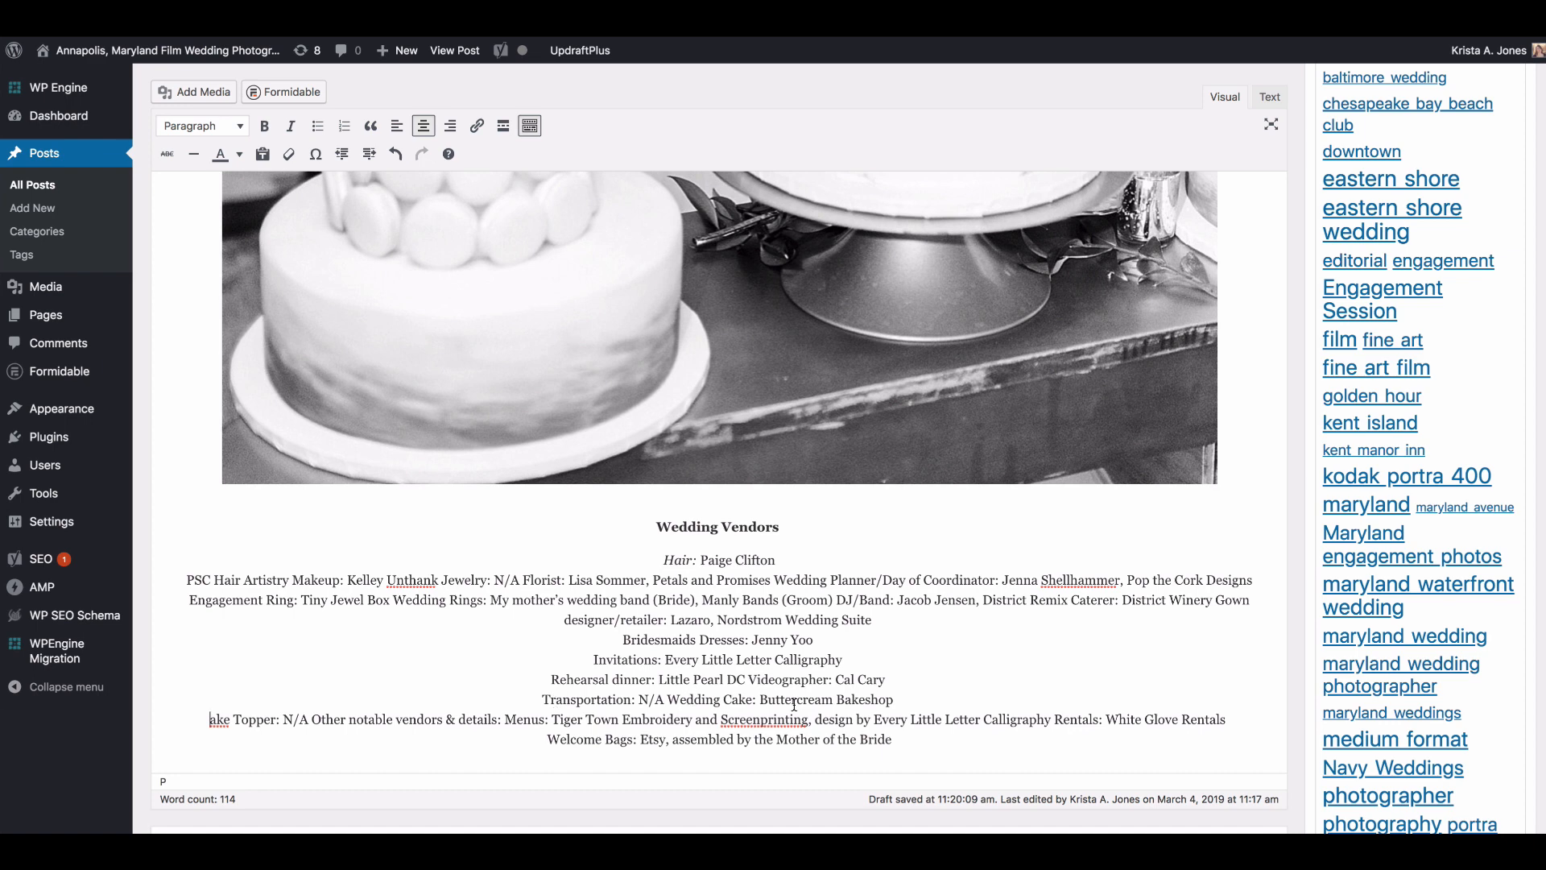
{"action": "type", "text": "C"}
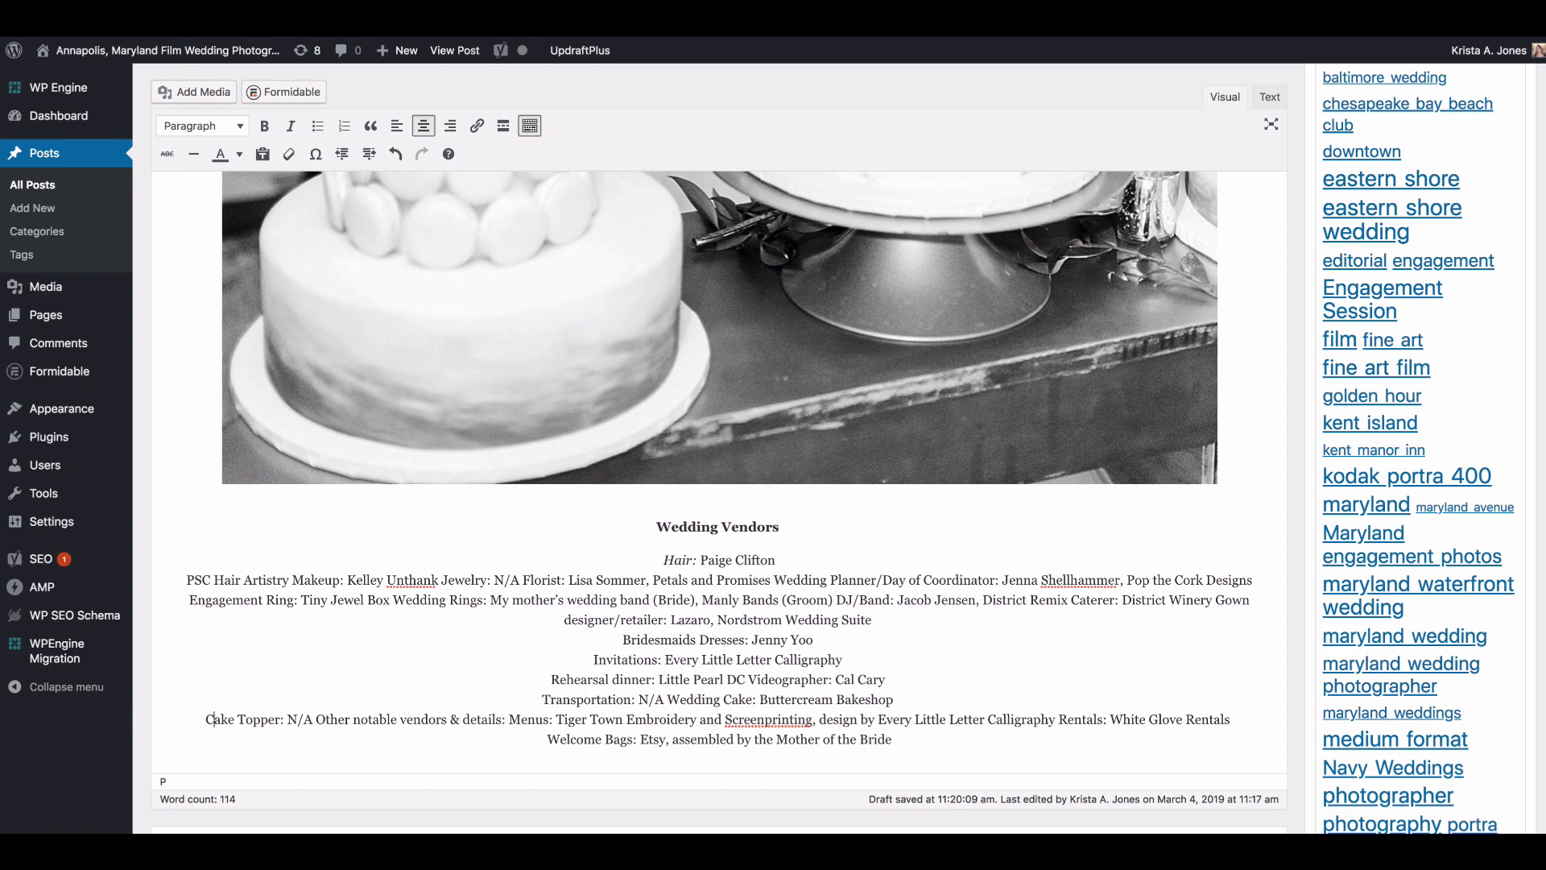
Step: Add an empty line above the first photos of the post and open the publish date for editing
{"action": "scroll", "coordinate": [805, 628], "scroll_direction": "up", "scroll_amount": 2}
{"action": "scroll", "coordinate": [805, 628], "scroll_direction": "down", "scroll_amount": 5}
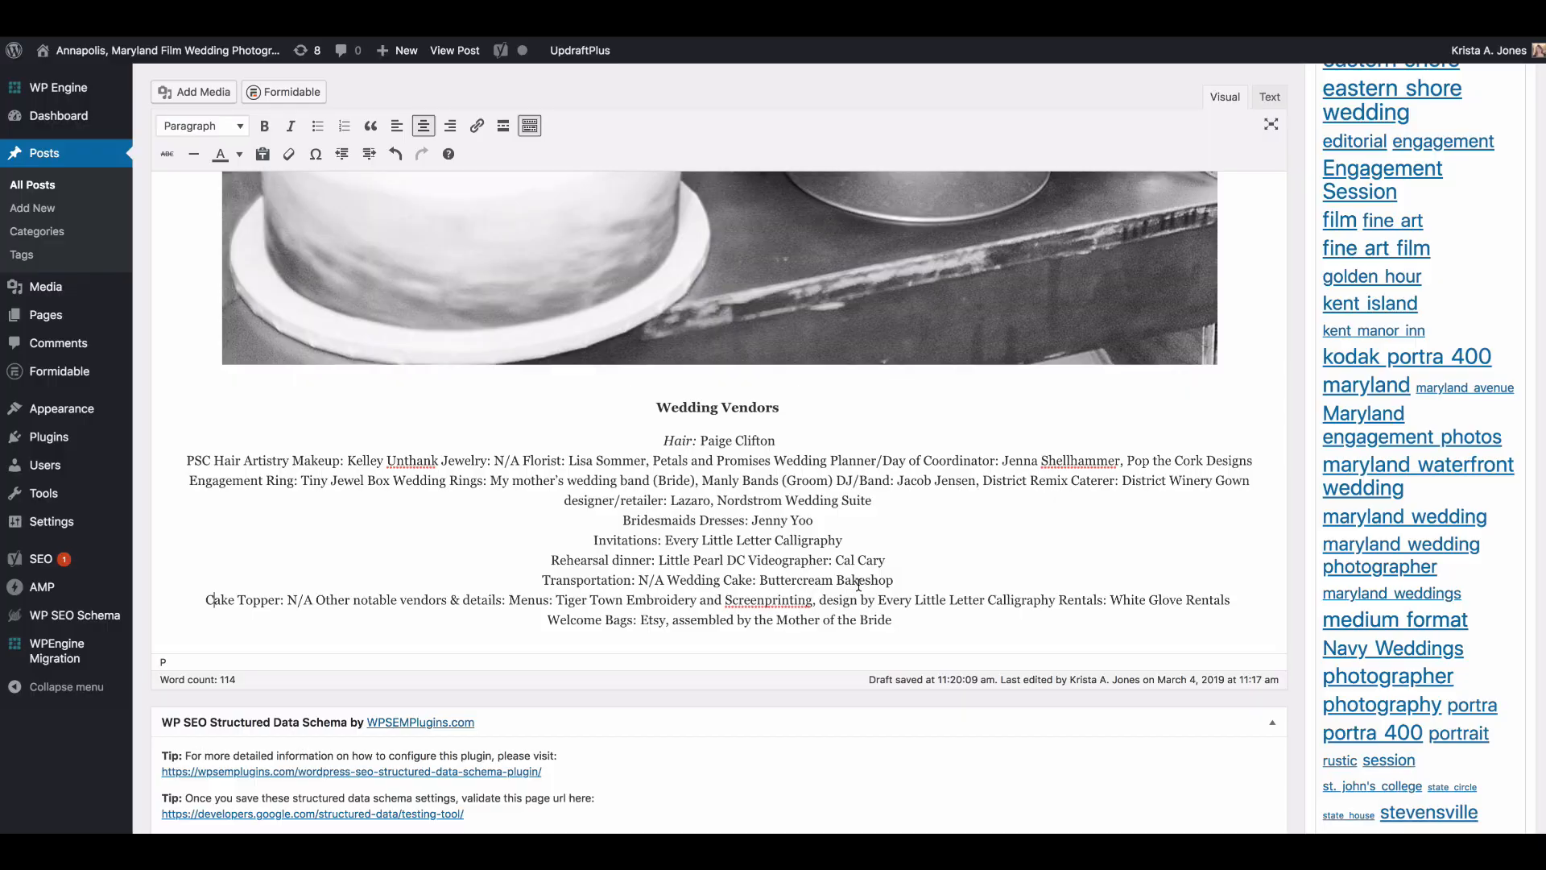
{"action": "scroll", "coordinate": [859, 584], "scroll_direction": "up", "scroll_amount": 15}
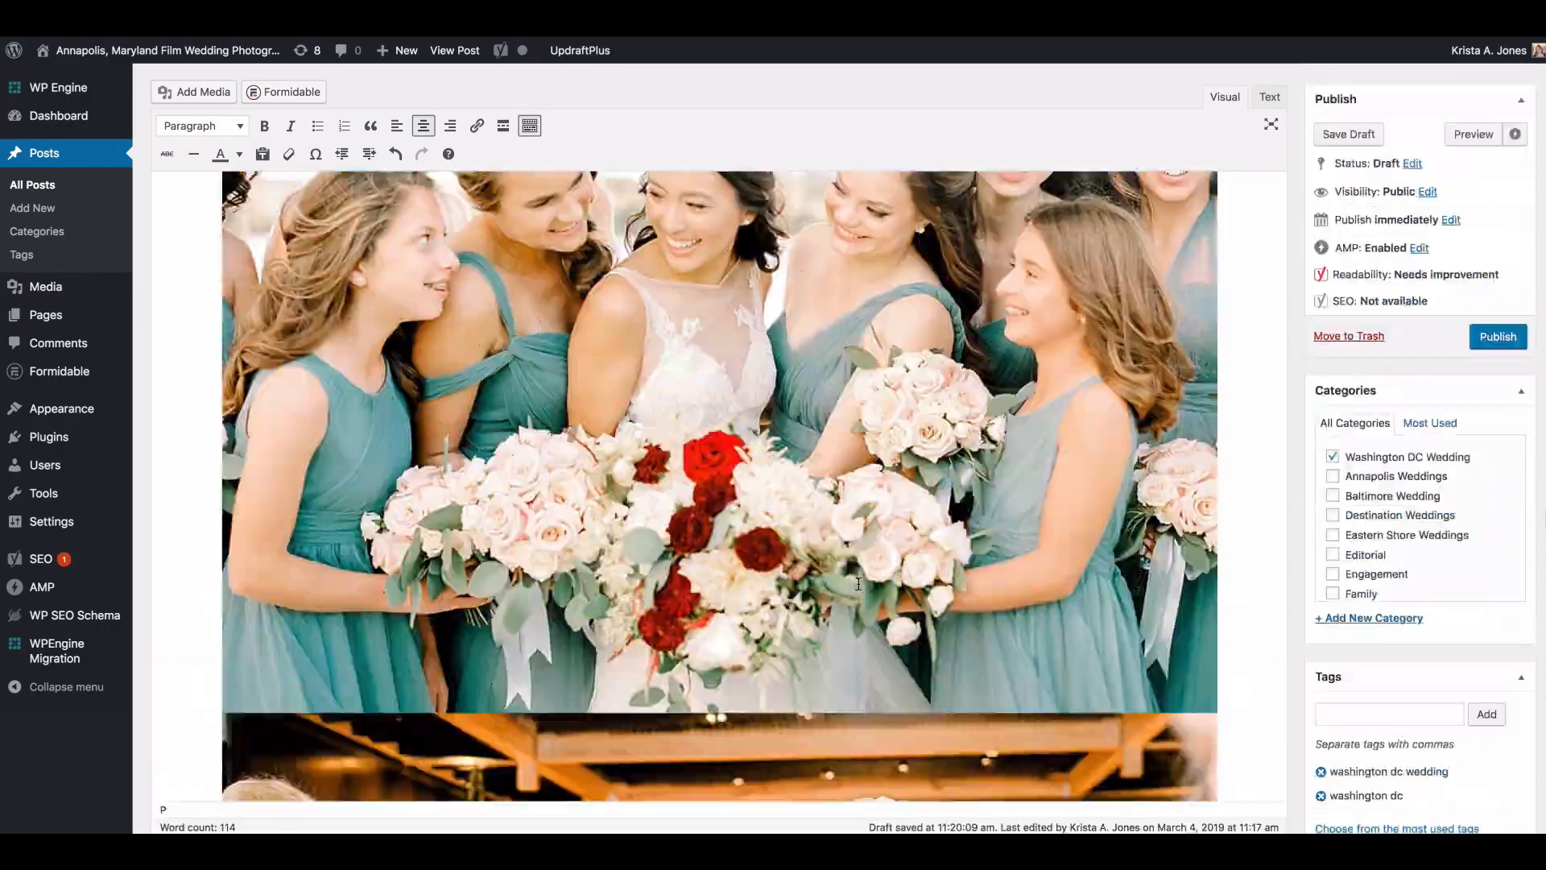
{"action": "scroll", "coordinate": [858, 584], "scroll_direction": "up", "scroll_amount": 20}
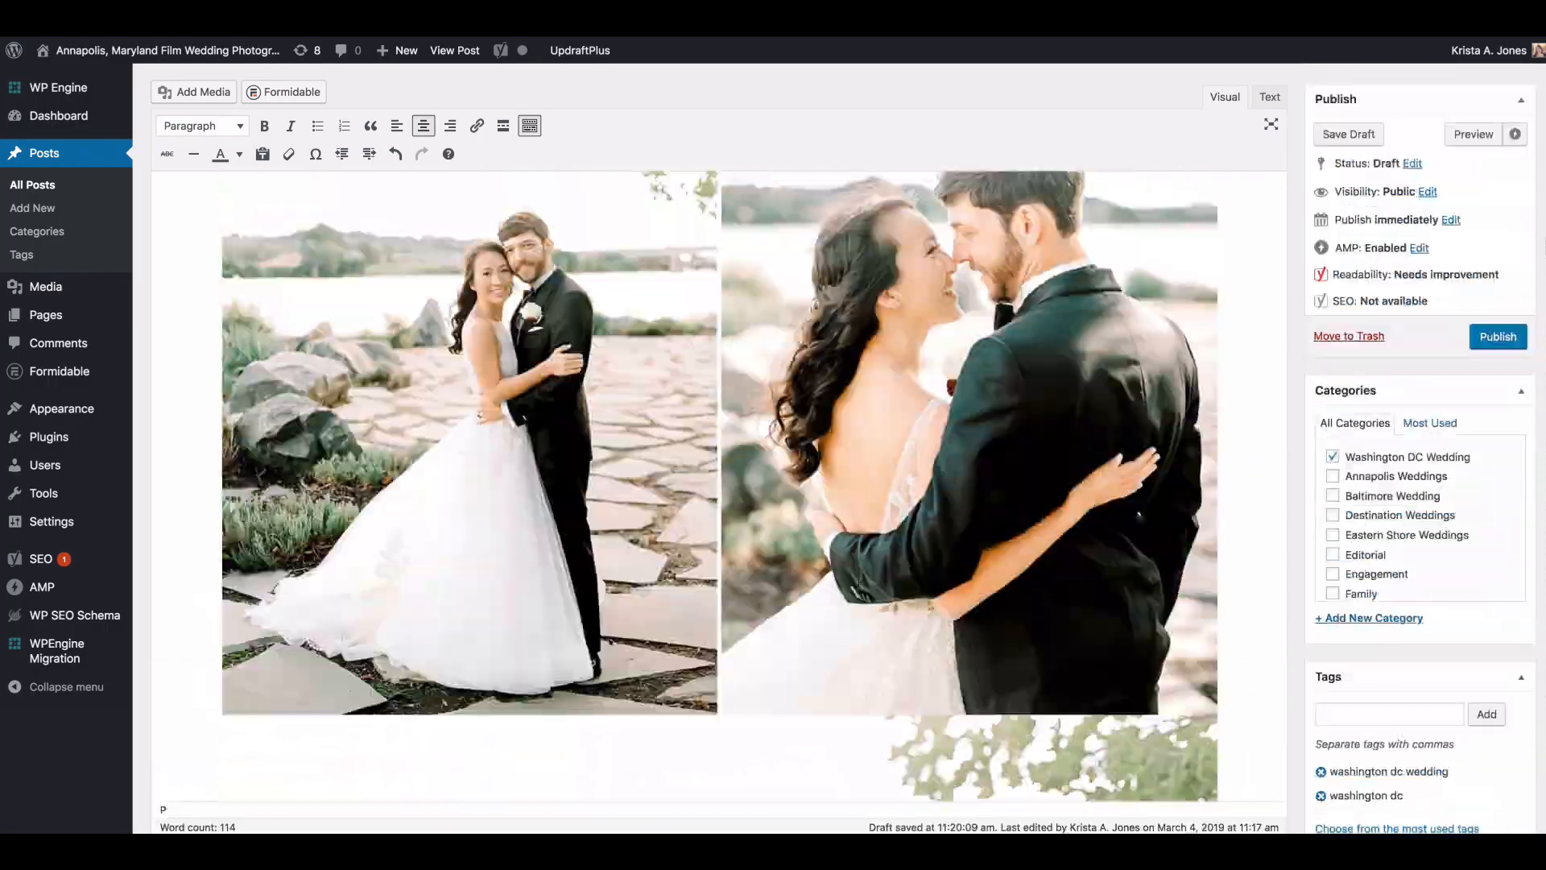
{"action": "scroll", "coordinate": [858, 584], "scroll_direction": "up", "scroll_amount": 20}
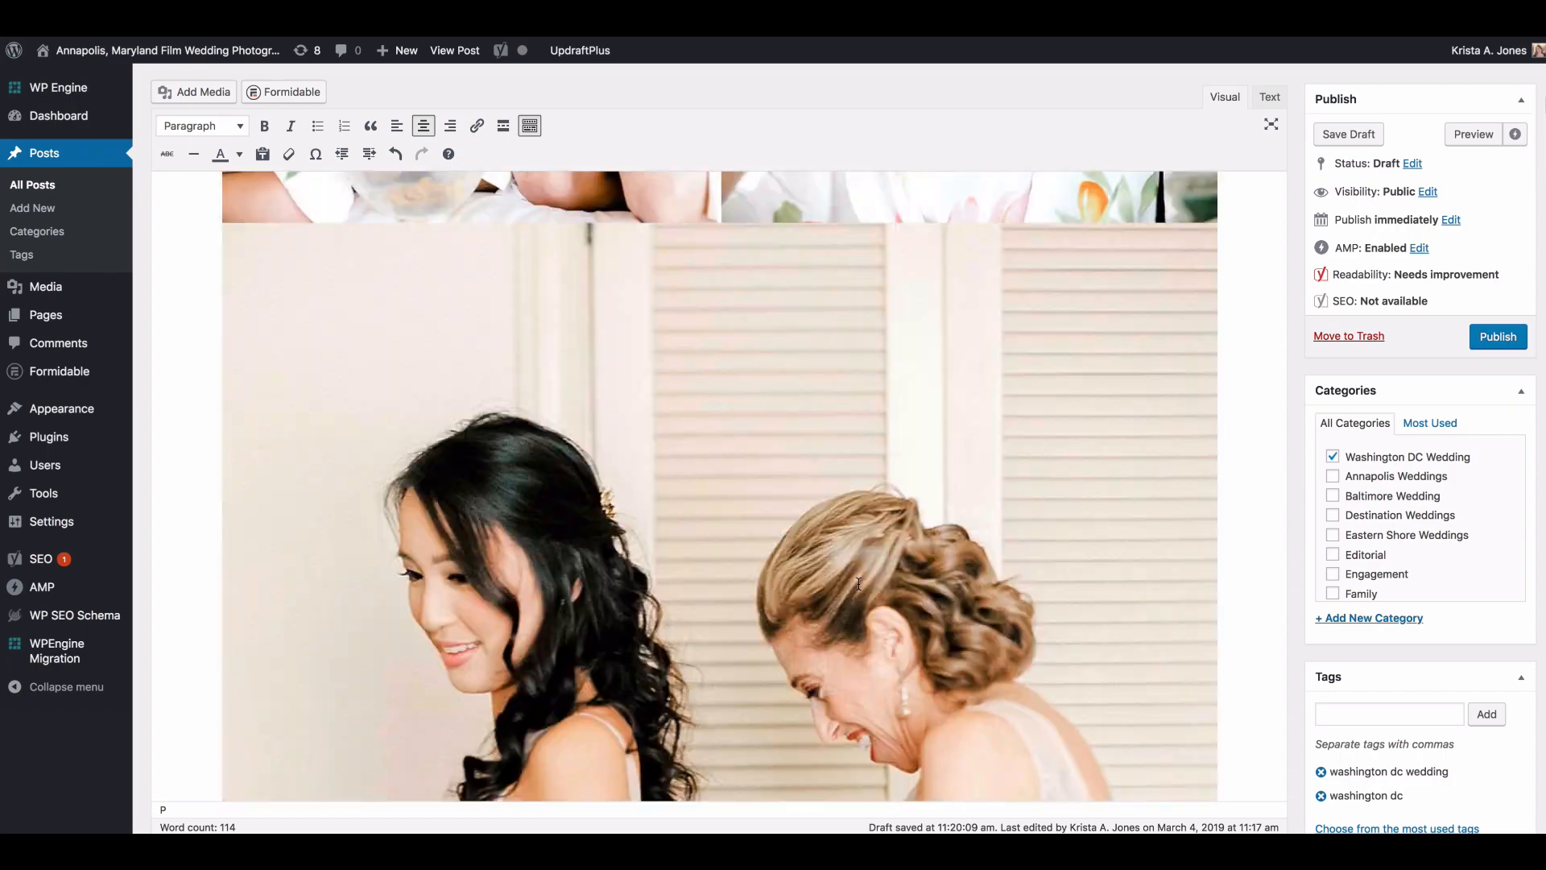
{"action": "scroll", "coordinate": [859, 584], "scroll_direction": "up", "scroll_amount": 15}
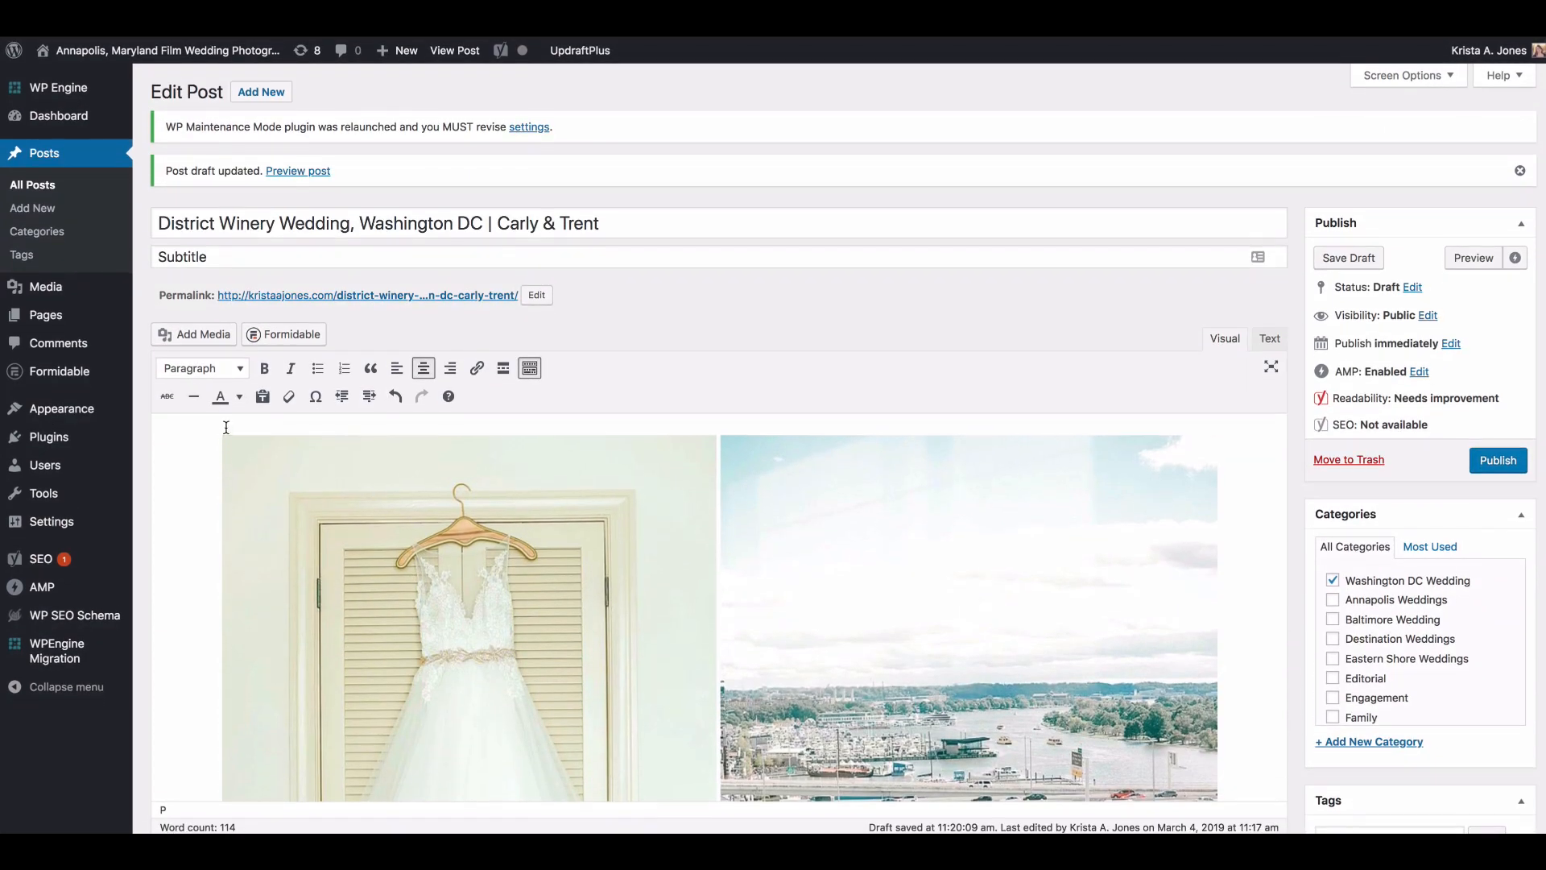
{"action": "left_click", "coordinate": [226, 427]}
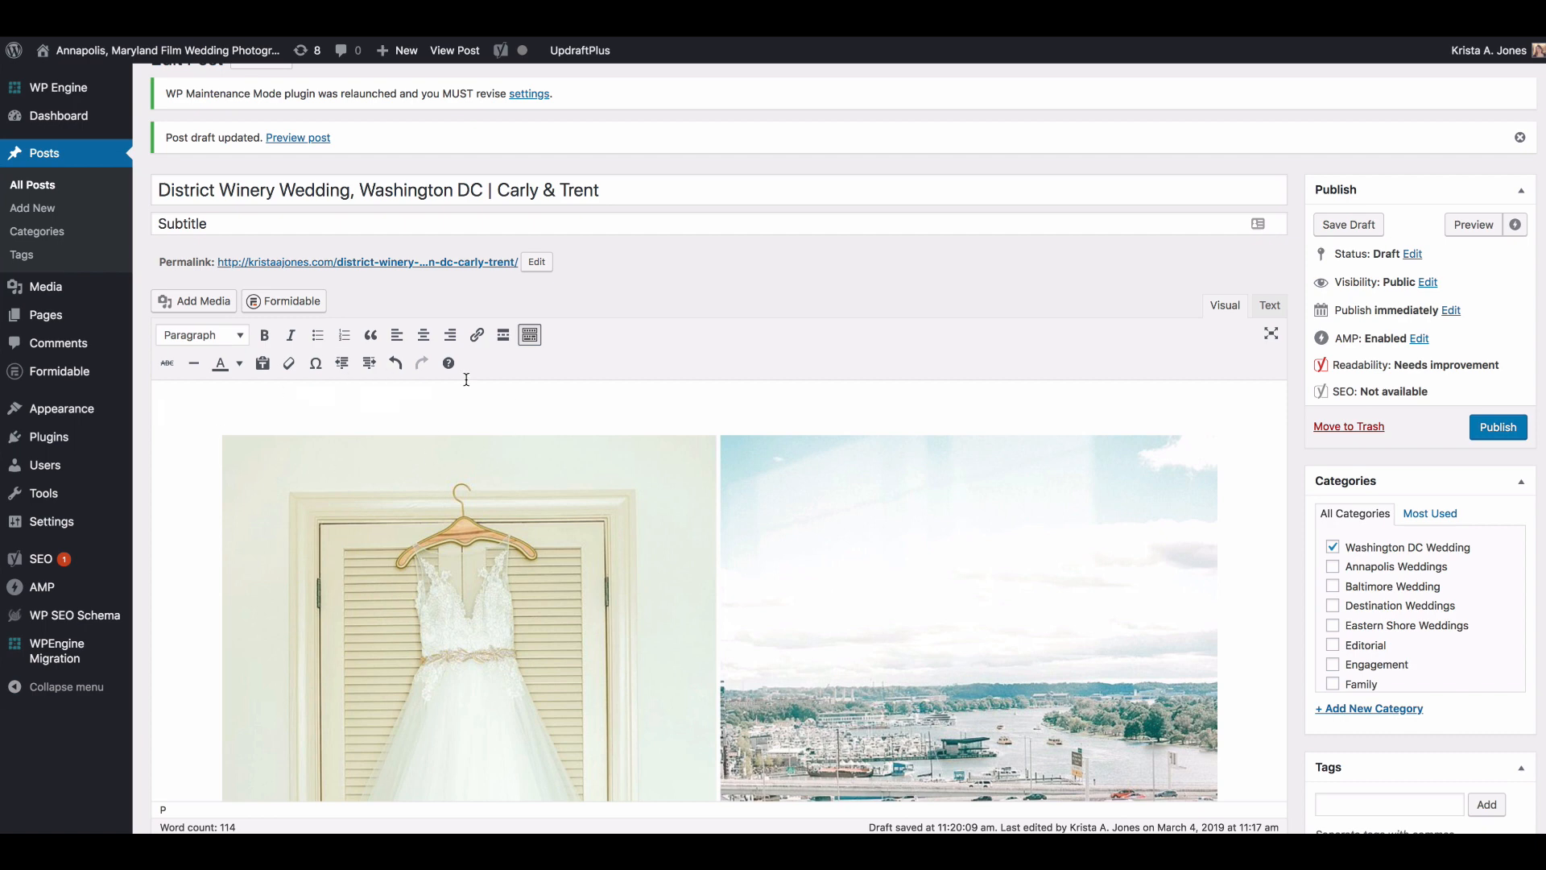
{"action": "left_click", "coordinate": [403, 398]}
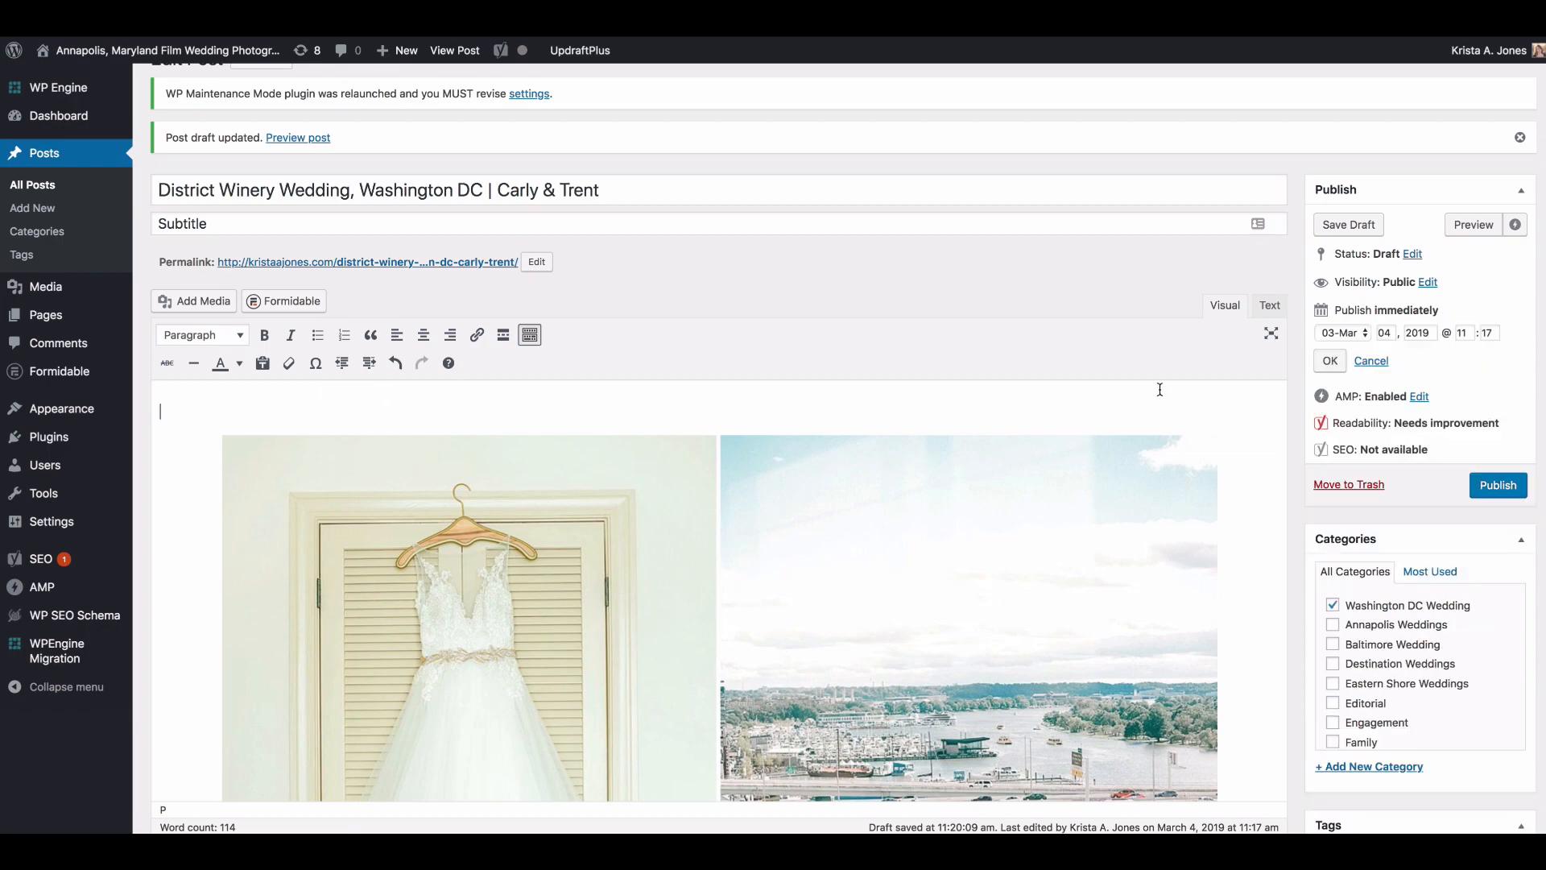
Step: Examine the post's Yoast SEO snippet preview, focus keyword section, analysis and internal linking suggestions
{"action": "scroll", "coordinate": [1477, 190], "scroll_direction": "down", "scroll_amount": 10}
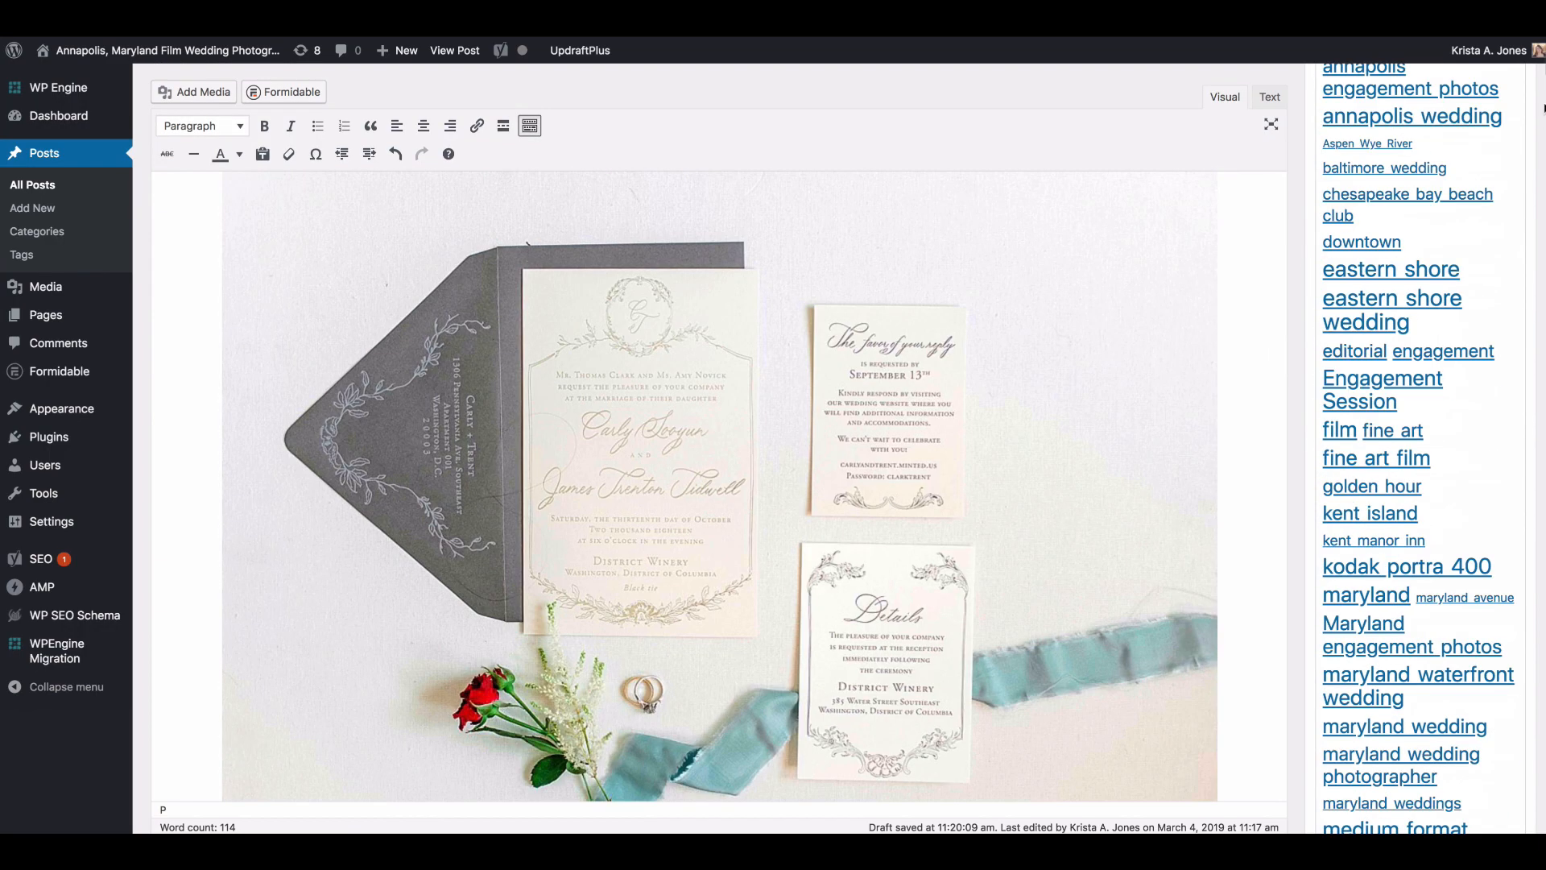
{"action": "scroll", "coordinate": [882, 448], "scroll_direction": "down", "scroll_amount": 5}
{"action": "scroll", "coordinate": [882, 448], "scroll_direction": "down", "scroll_amount": 10}
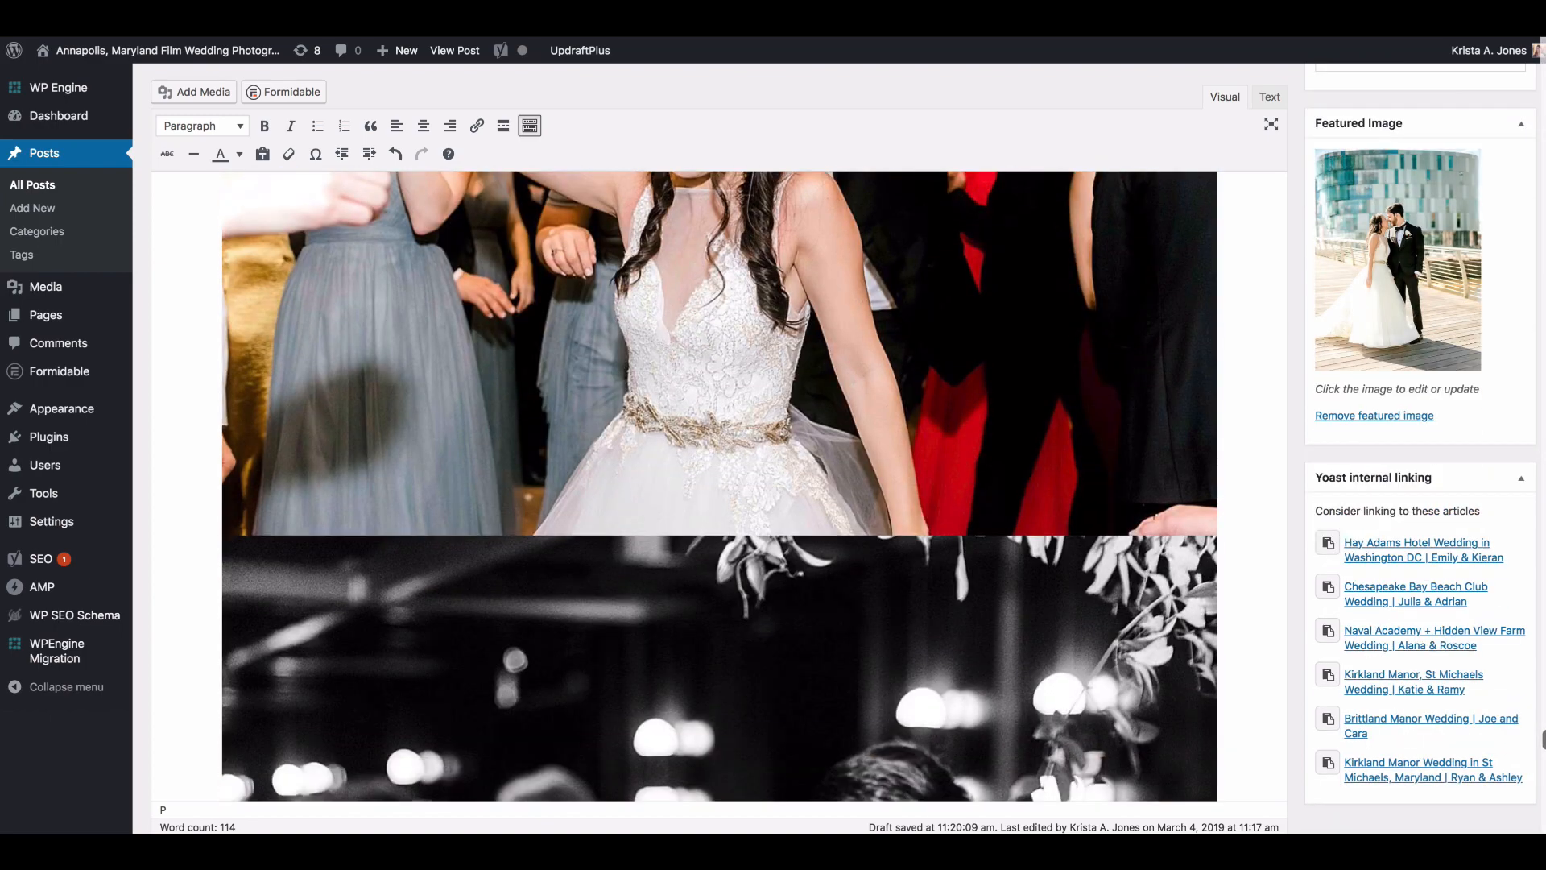
{"action": "scroll", "coordinate": [882, 448], "scroll_direction": "down", "scroll_amount": 10}
{"action": "scroll", "coordinate": [882, 447], "scroll_direction": "up", "scroll_amount": 5}
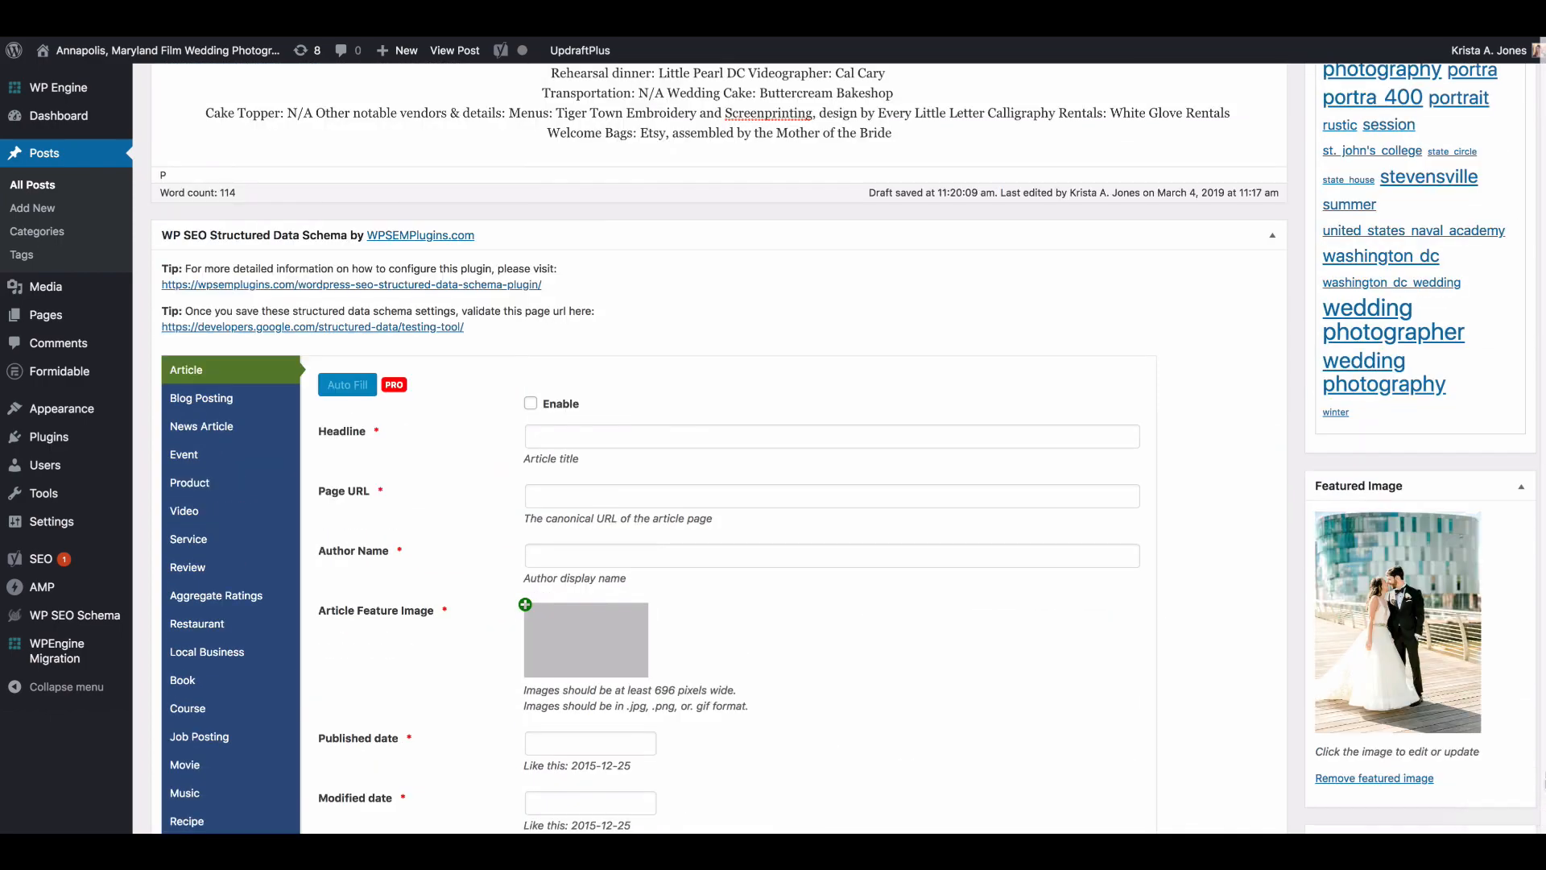
{"action": "scroll", "coordinate": [720, 448], "scroll_direction": "down", "scroll_amount": 15}
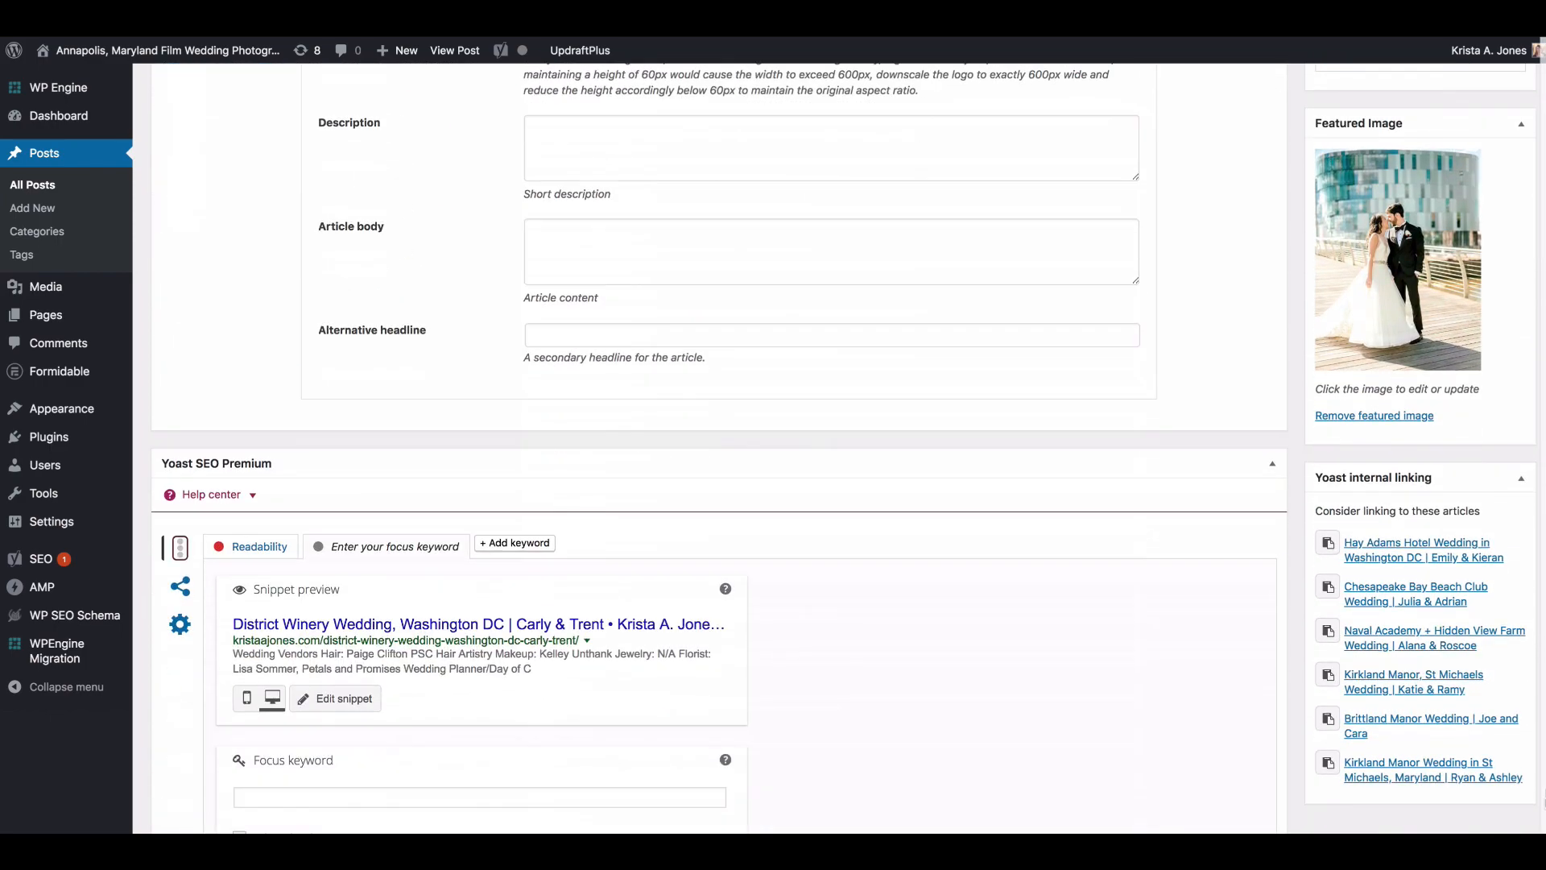
{"action": "scroll", "coordinate": [1540, 804], "scroll_direction": "down", "scroll_amount": 2}
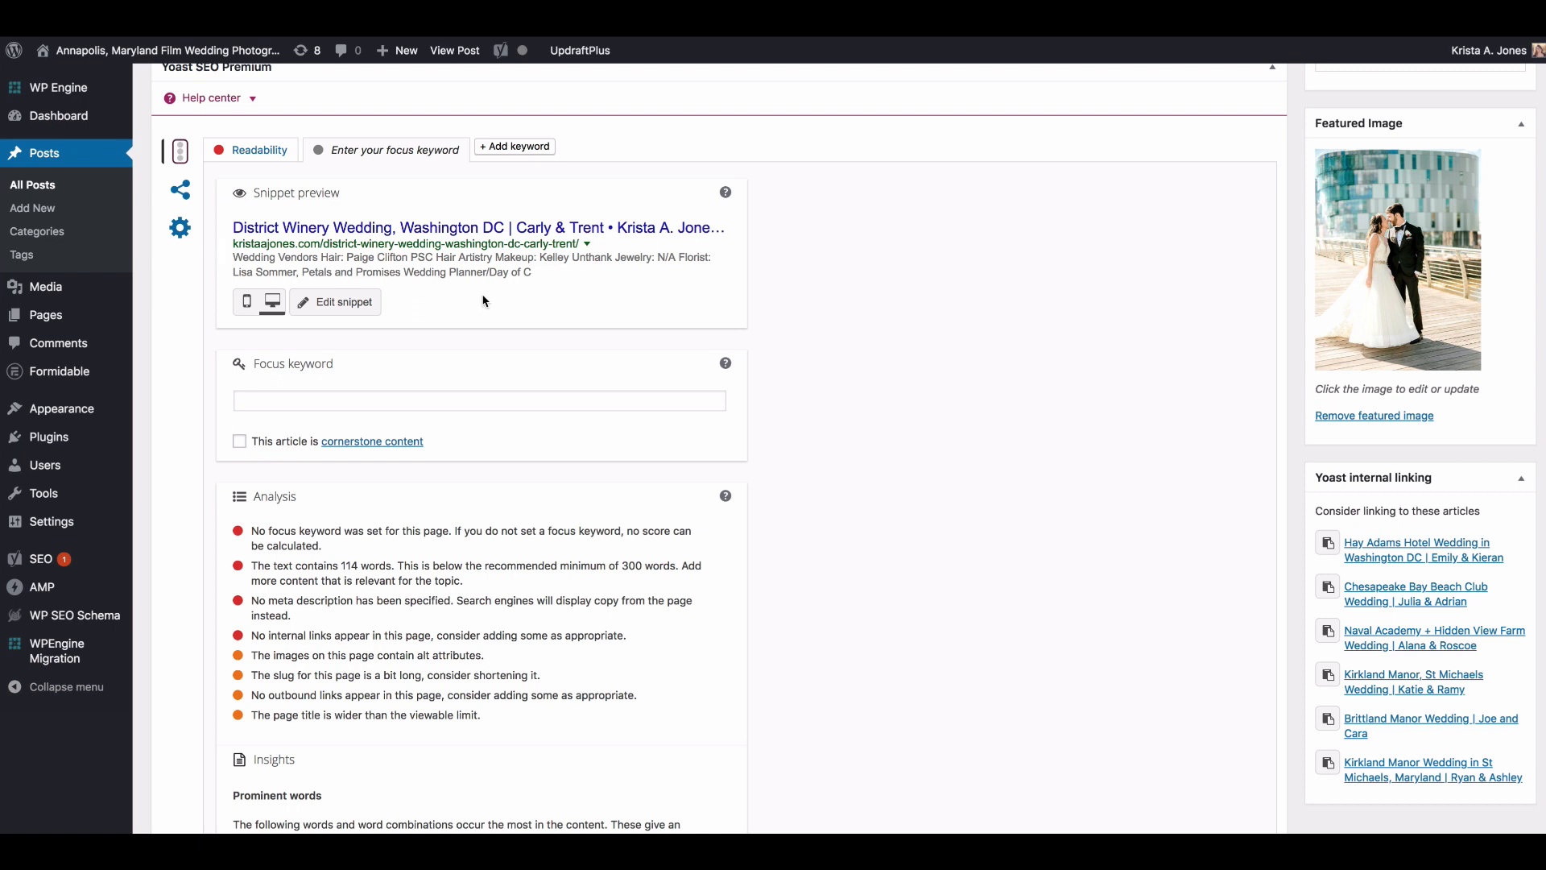
{"action": "scroll", "coordinate": [495, 298], "scroll_direction": "down", "scroll_amount": 1}
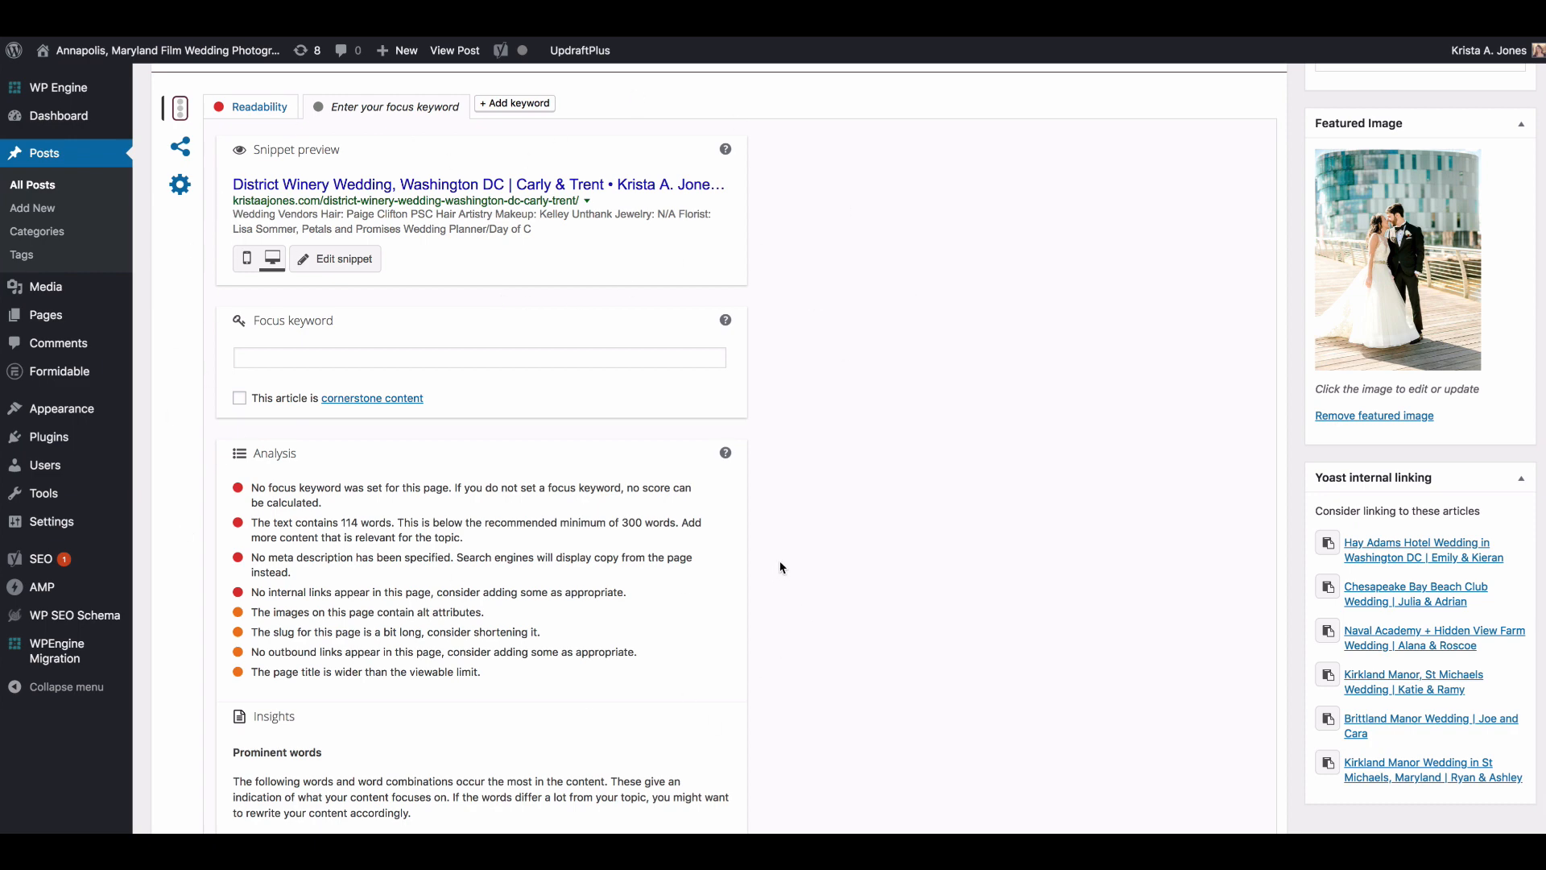
{"action": "scroll", "coordinate": [1267, 598], "scroll_direction": "up", "scroll_amount": 5}
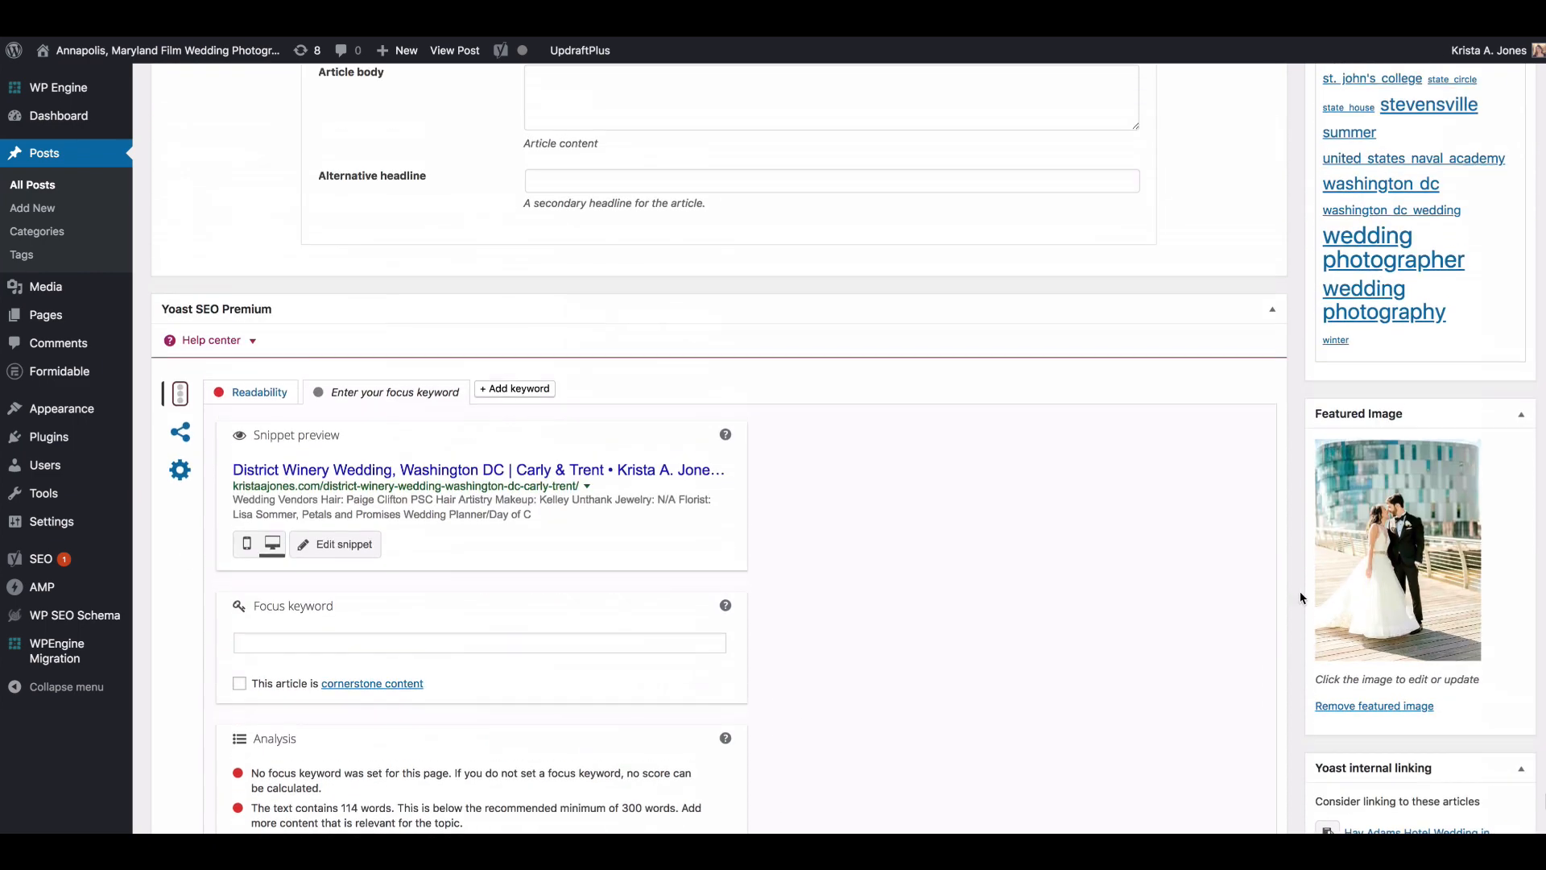
{"action": "scroll", "coordinate": [844, 447], "scroll_direction": "down", "scroll_amount": 10}
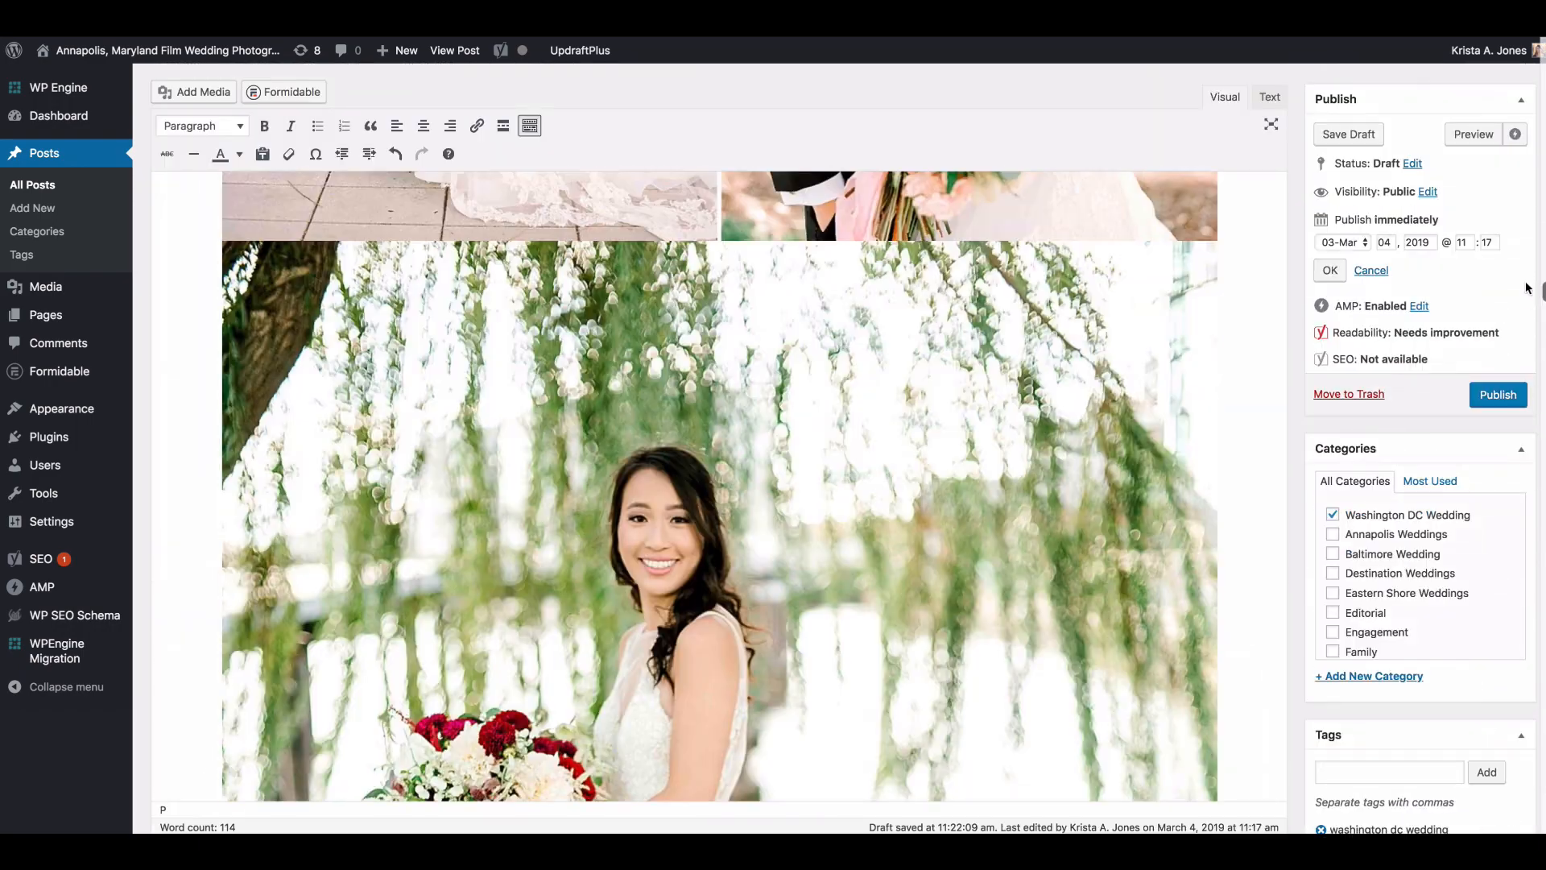
Step: Return to the publish settings to review the post's date and time
{"action": "left_click_drag", "start_coordinate": [1529, 288], "coordinate": [1527, 235]}
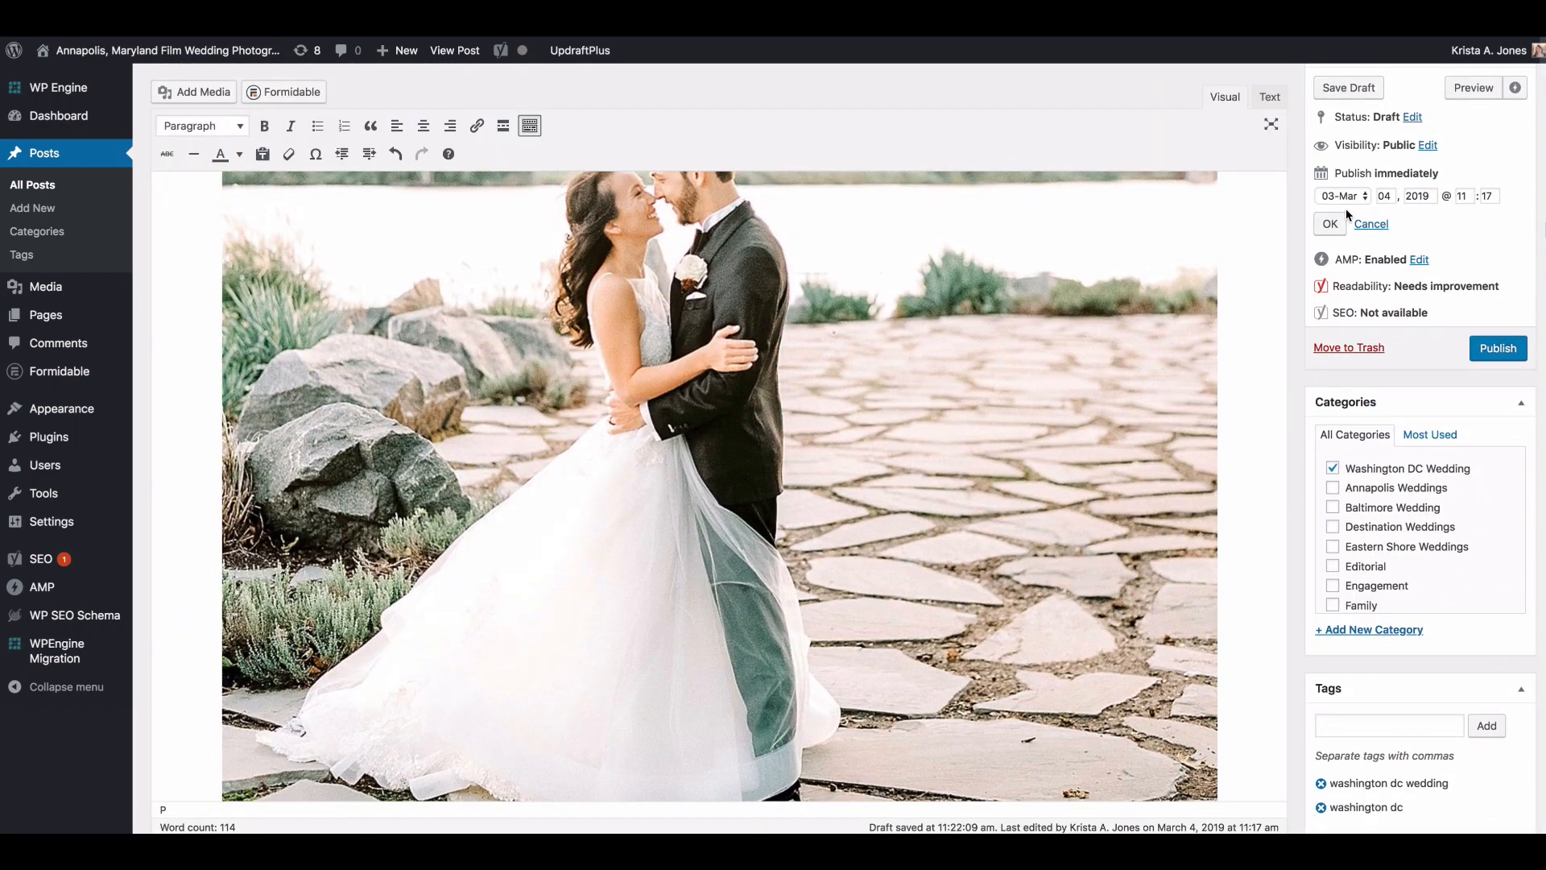
{"action": "scroll", "coordinate": [1457, 194], "scroll_direction": "up", "scroll_amount": 1}
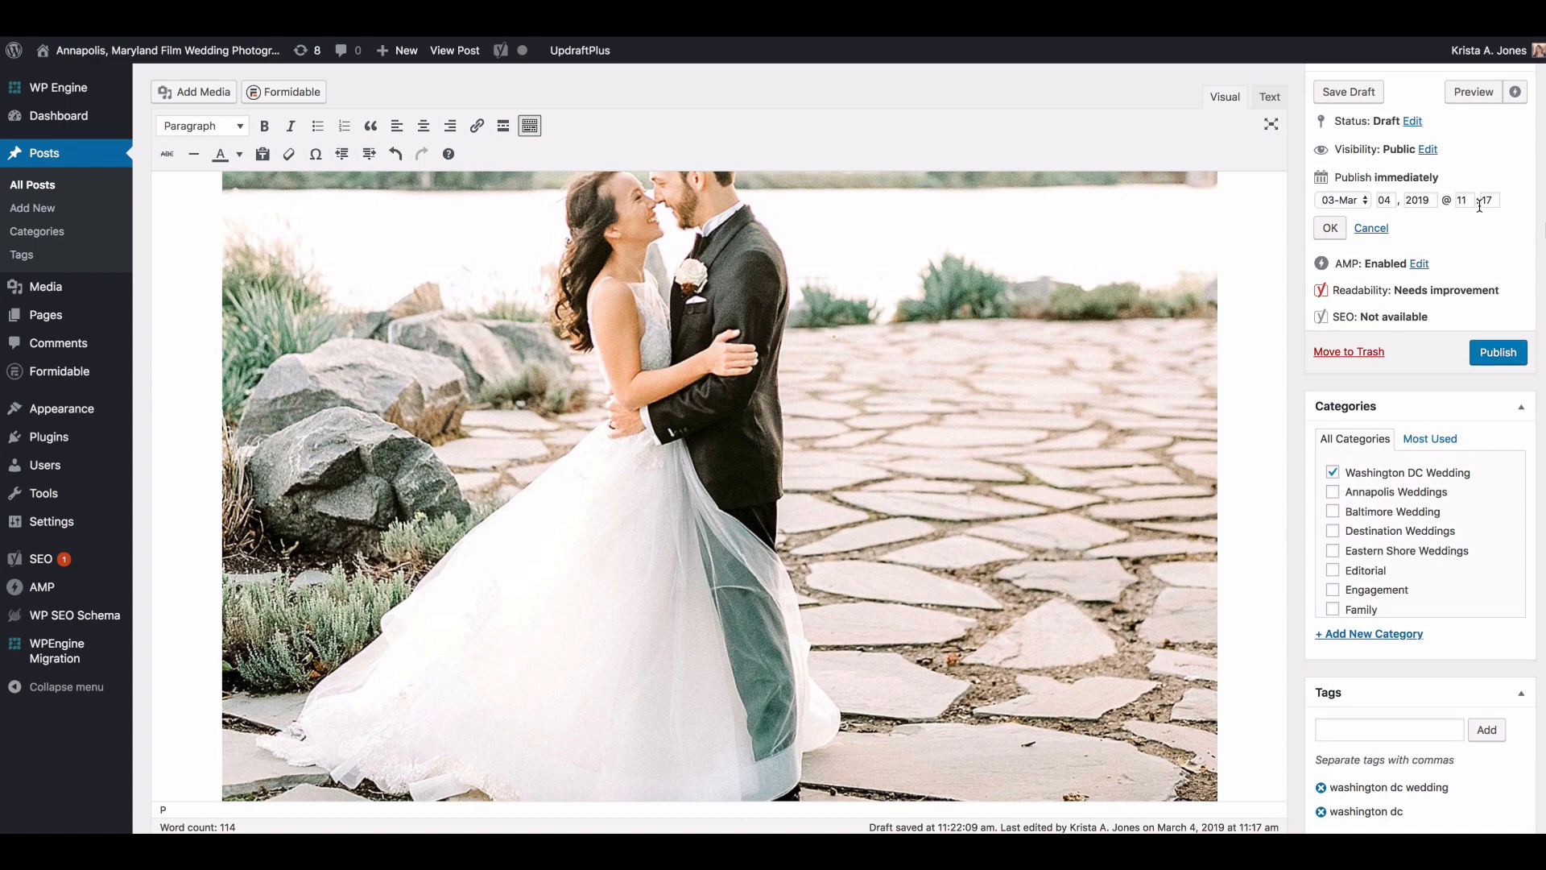